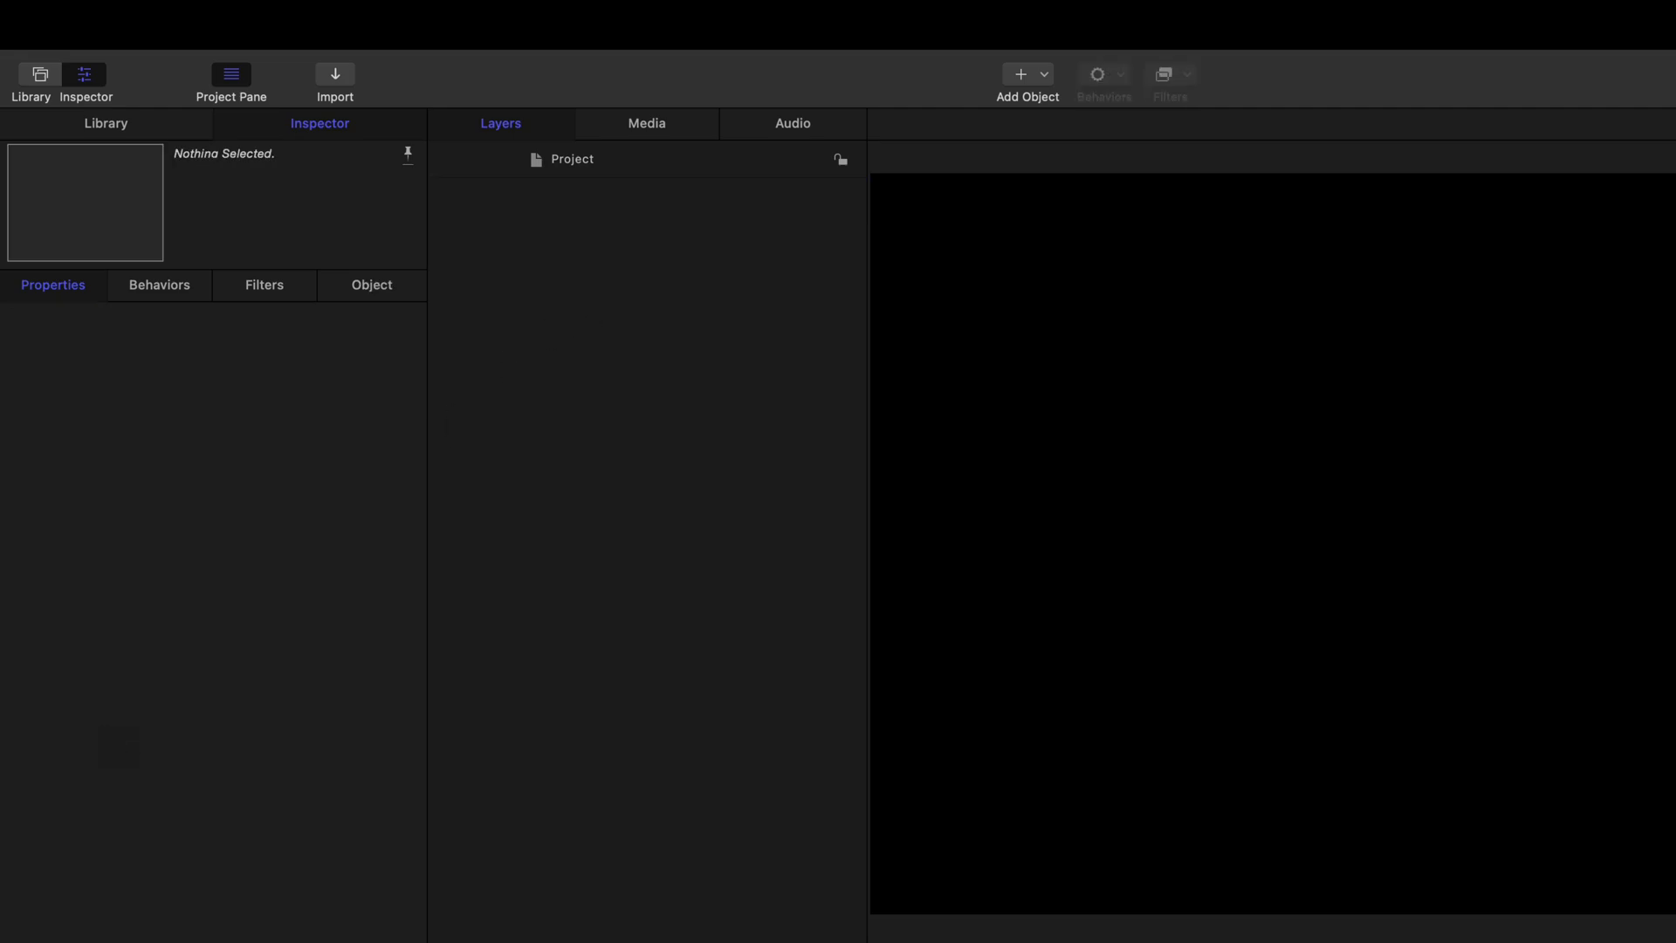
# Step: Import the Centered iMac 3D model into the project and rename its layer iMac
pyautogui.press('super+i')
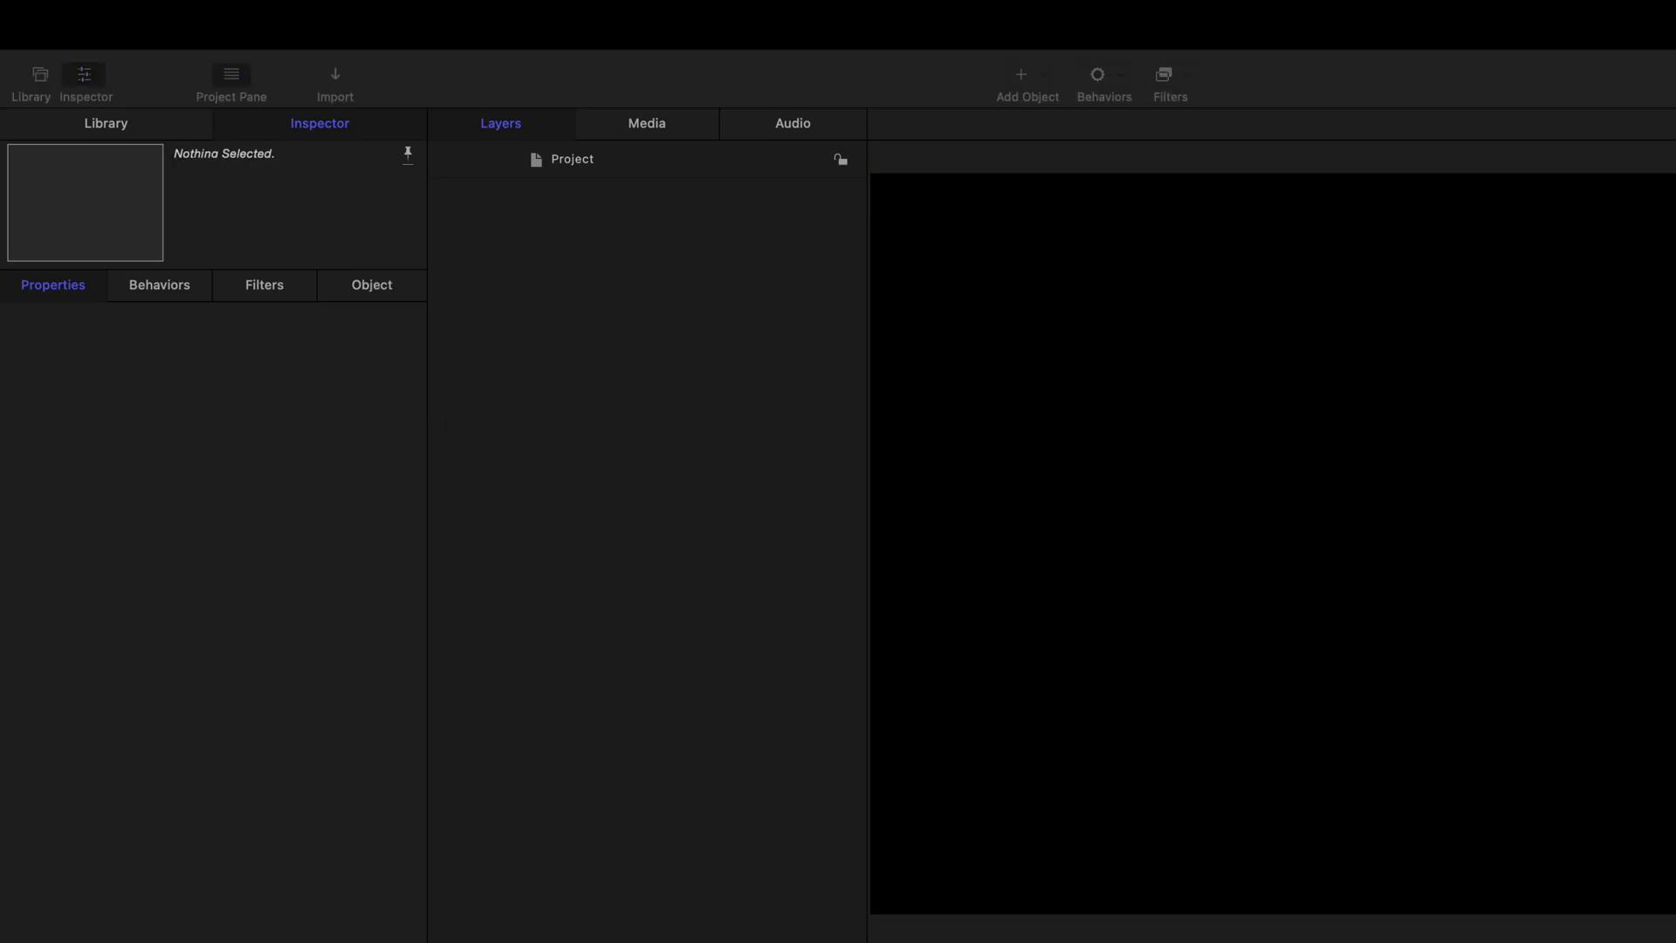
pyautogui.moveTo(166, 635); pyautogui.dragTo(496, 384)
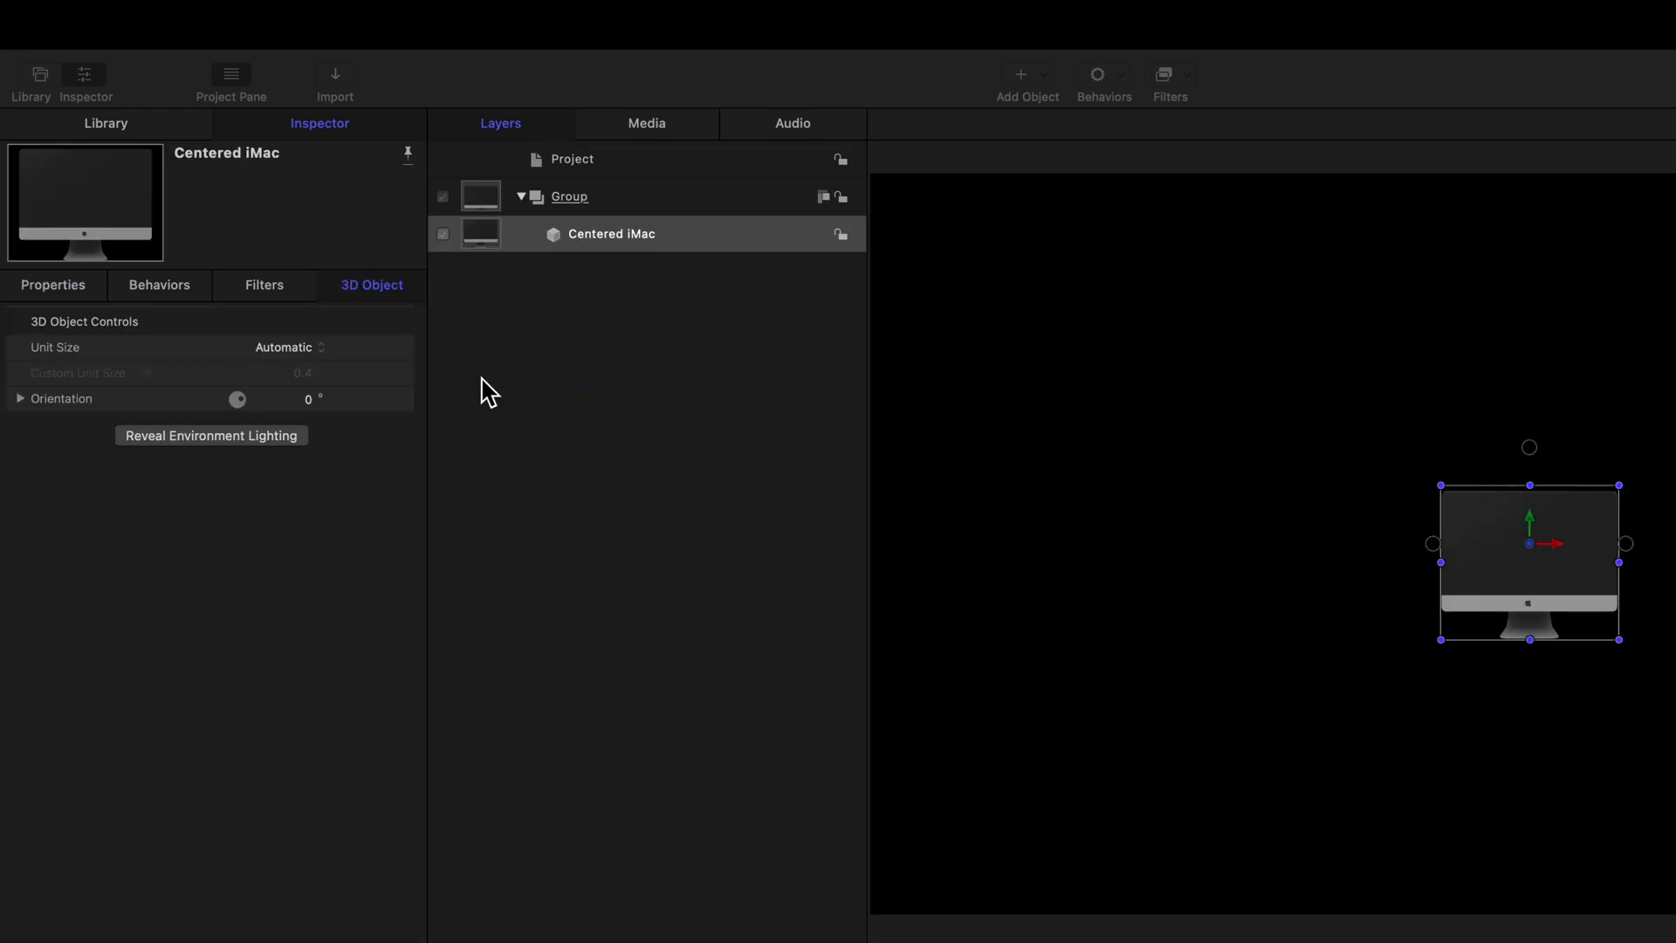
pyautogui.click(593, 233)
pyautogui.doubleClick(601, 234)
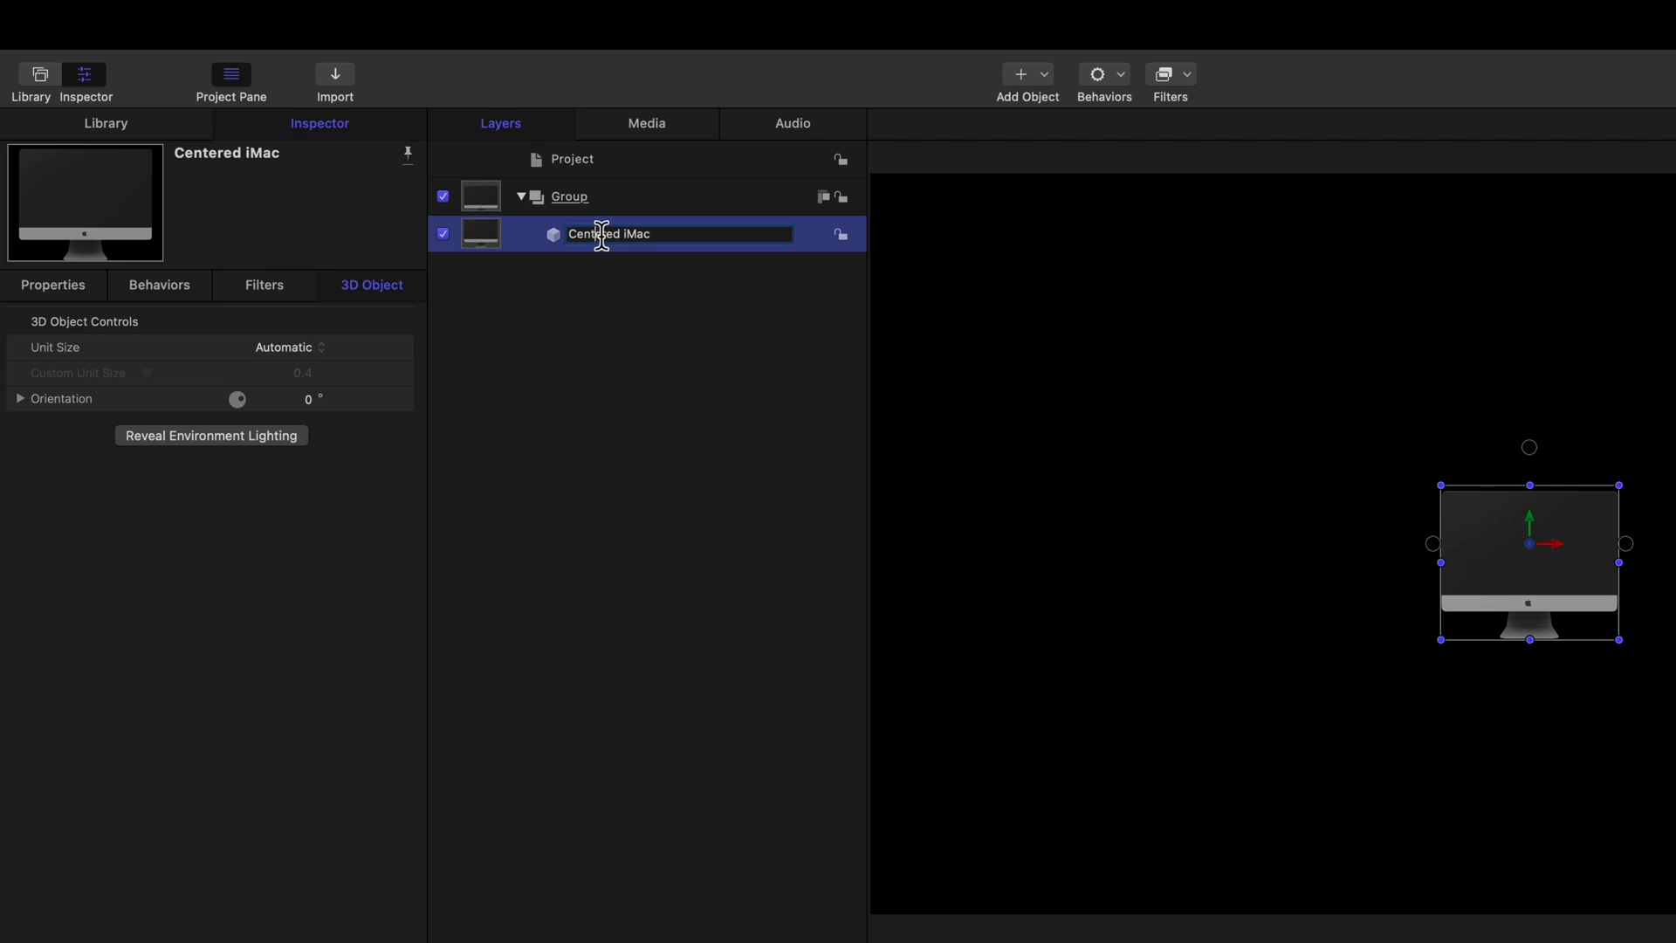
pyautogui.doubleClick(602, 234)
pyautogui.press('BackSpace')
pyautogui.press('Return')
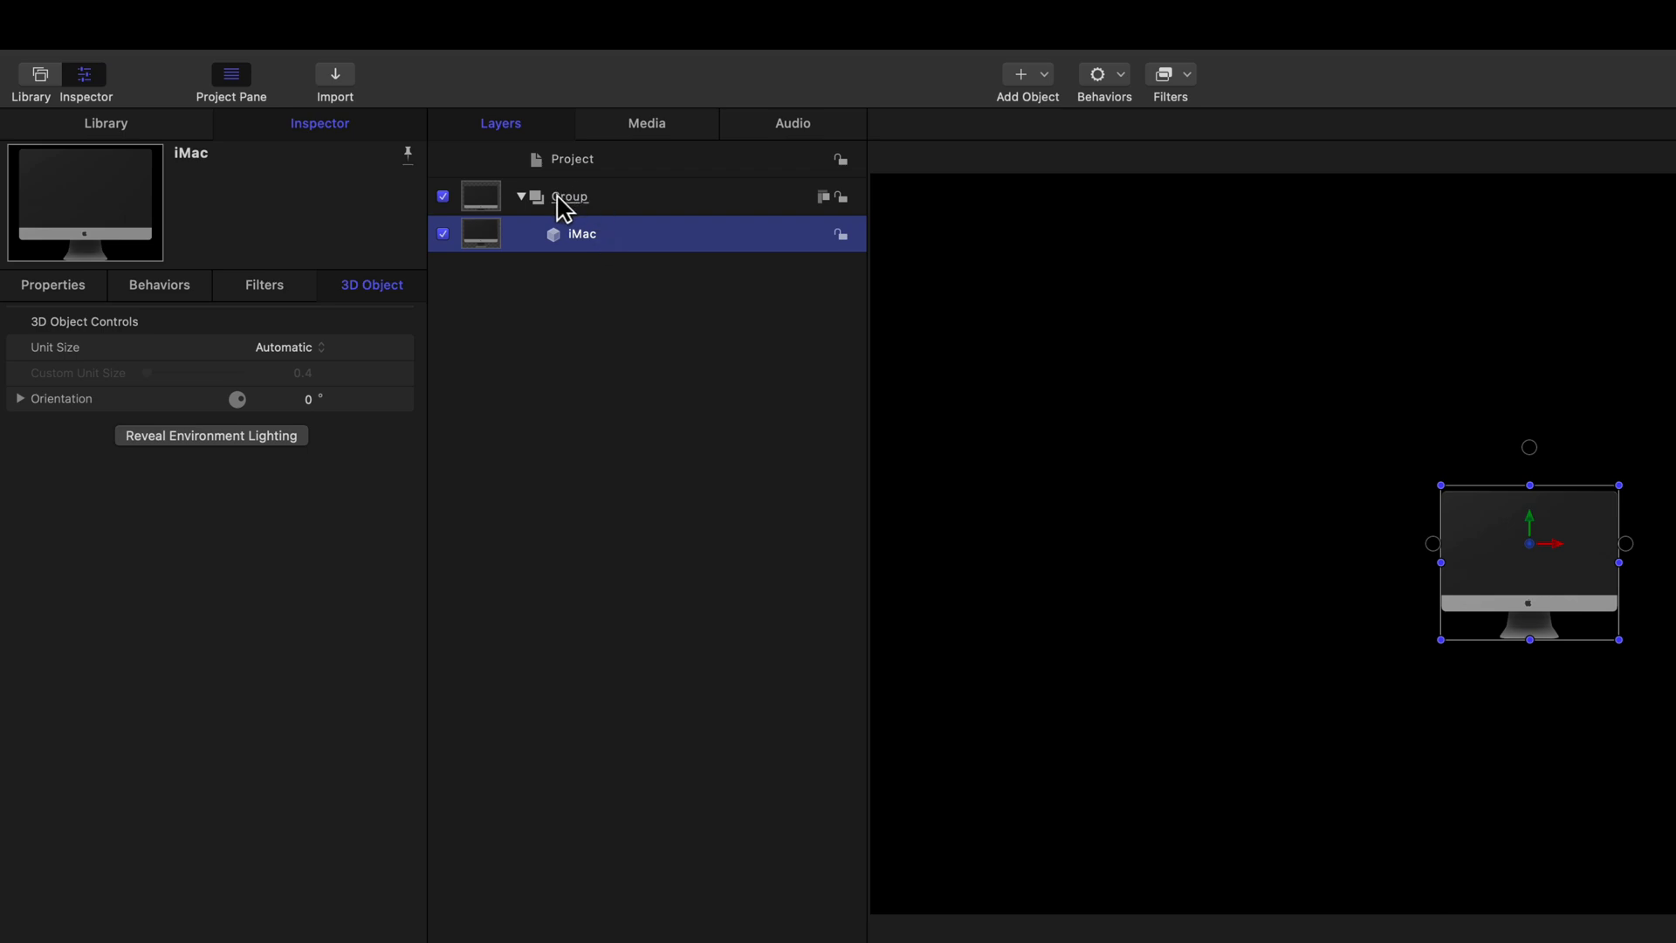
# Step: Rename the group containing the iMac as iMac Drop Zone Group
pyautogui.doubleClick(566, 201)
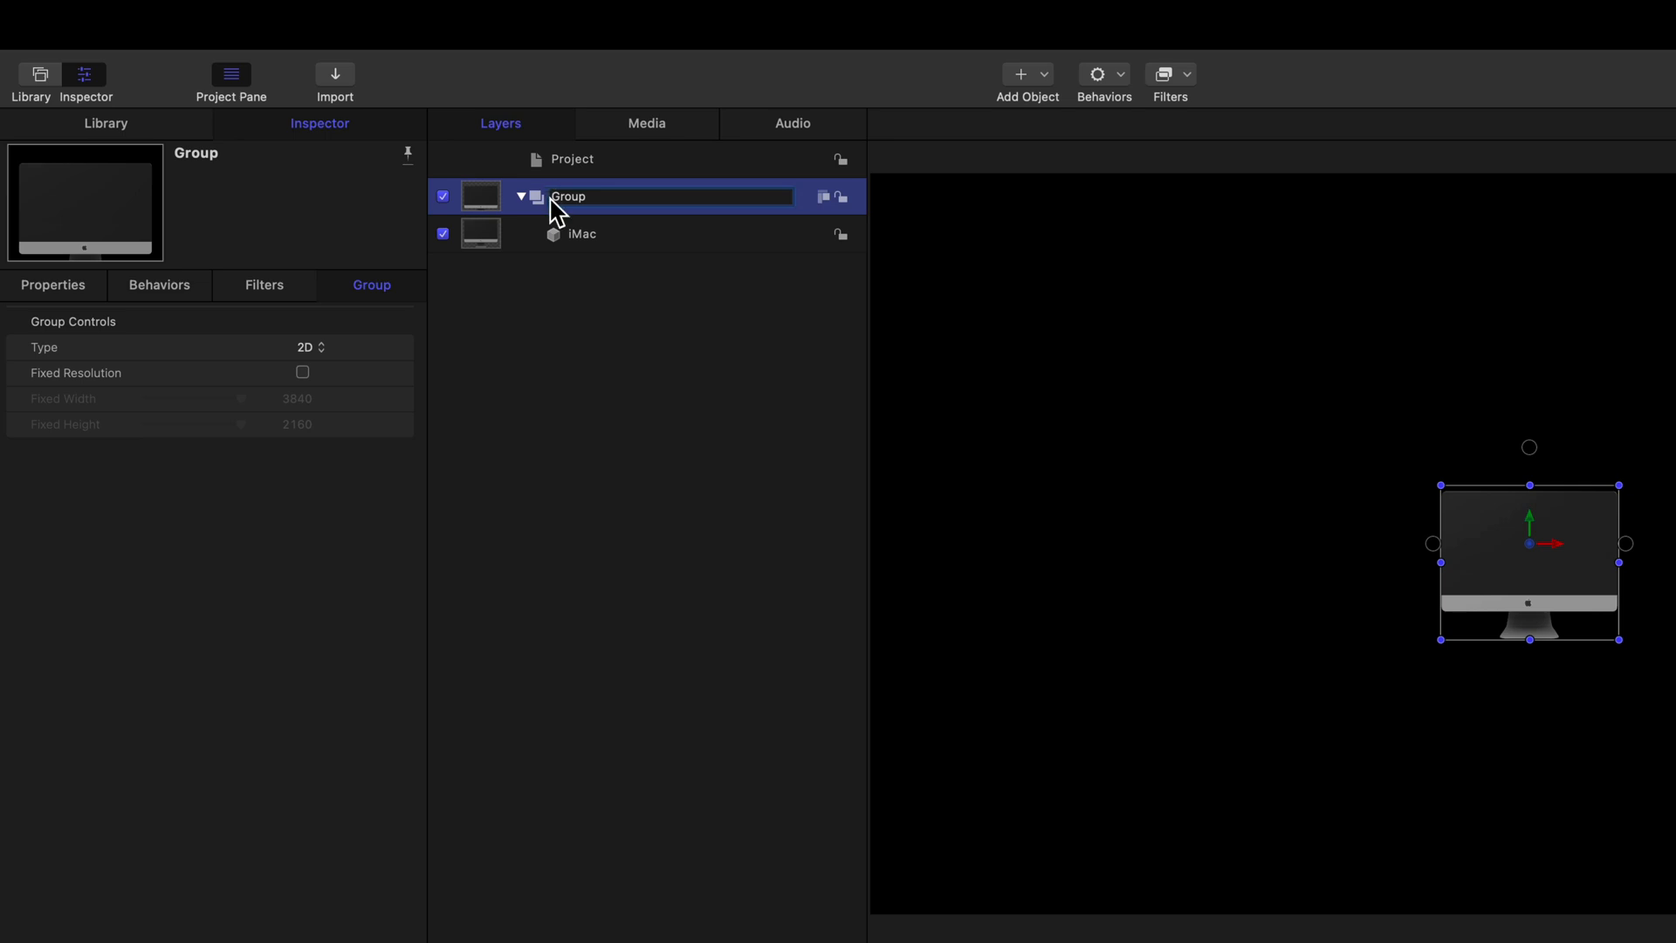
pyautogui.write('iMac Drop Zone')
pyautogui.press('Return')
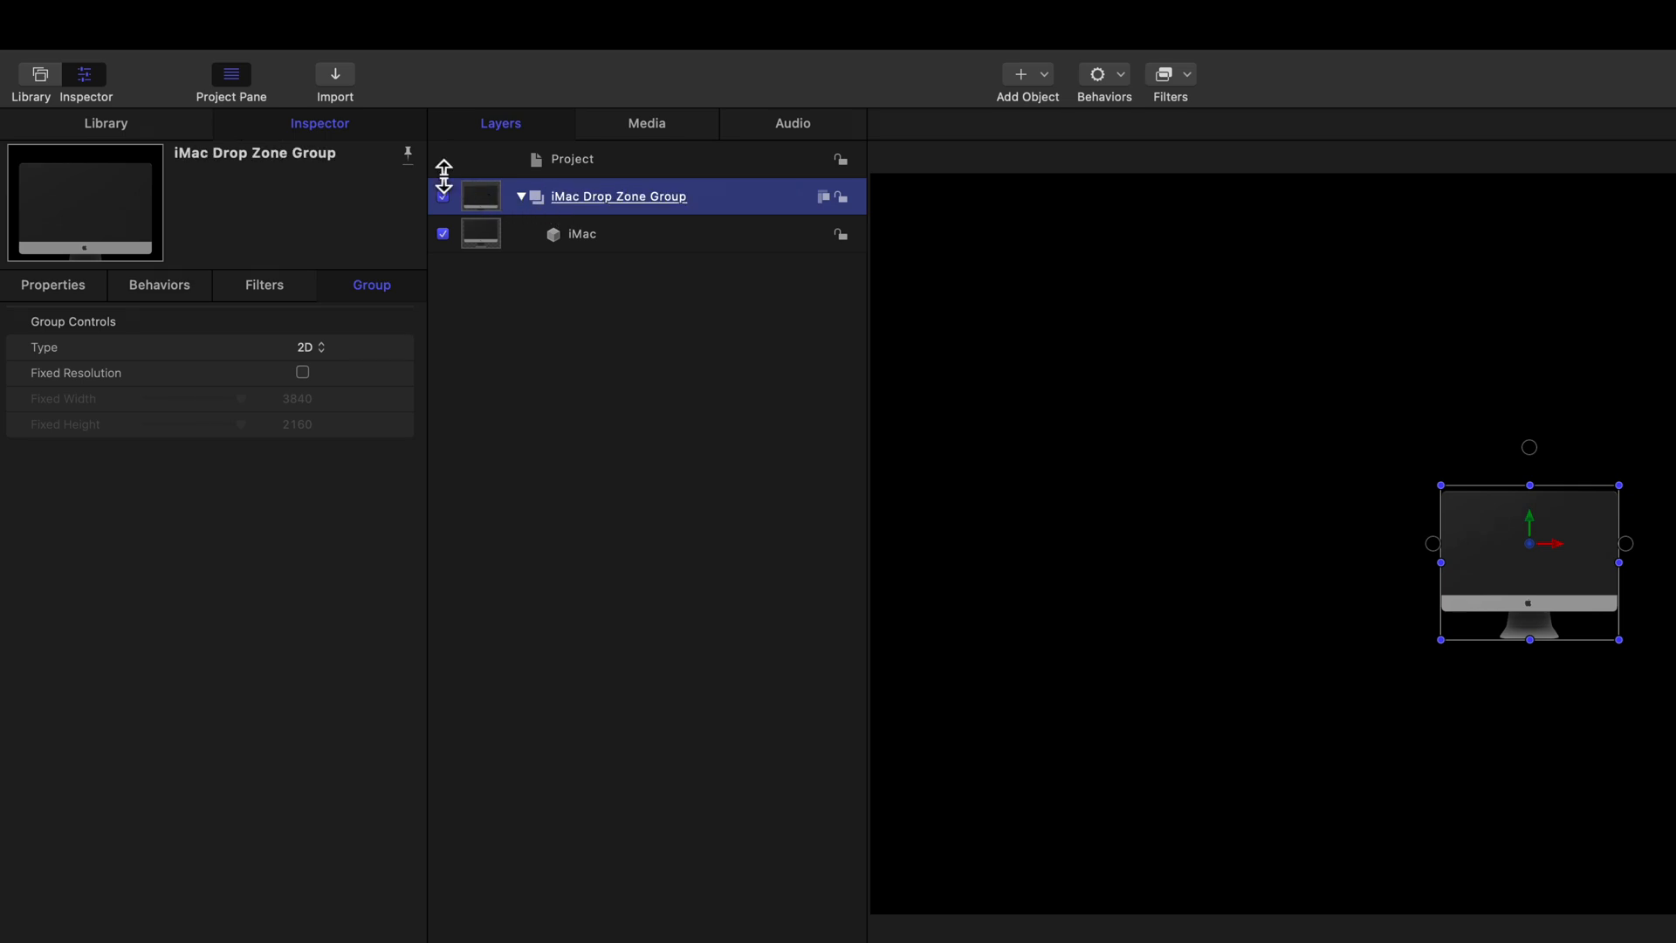
# Step: Set the iMac 3D object's Unit Size to Original
pyautogui.click(584, 244)
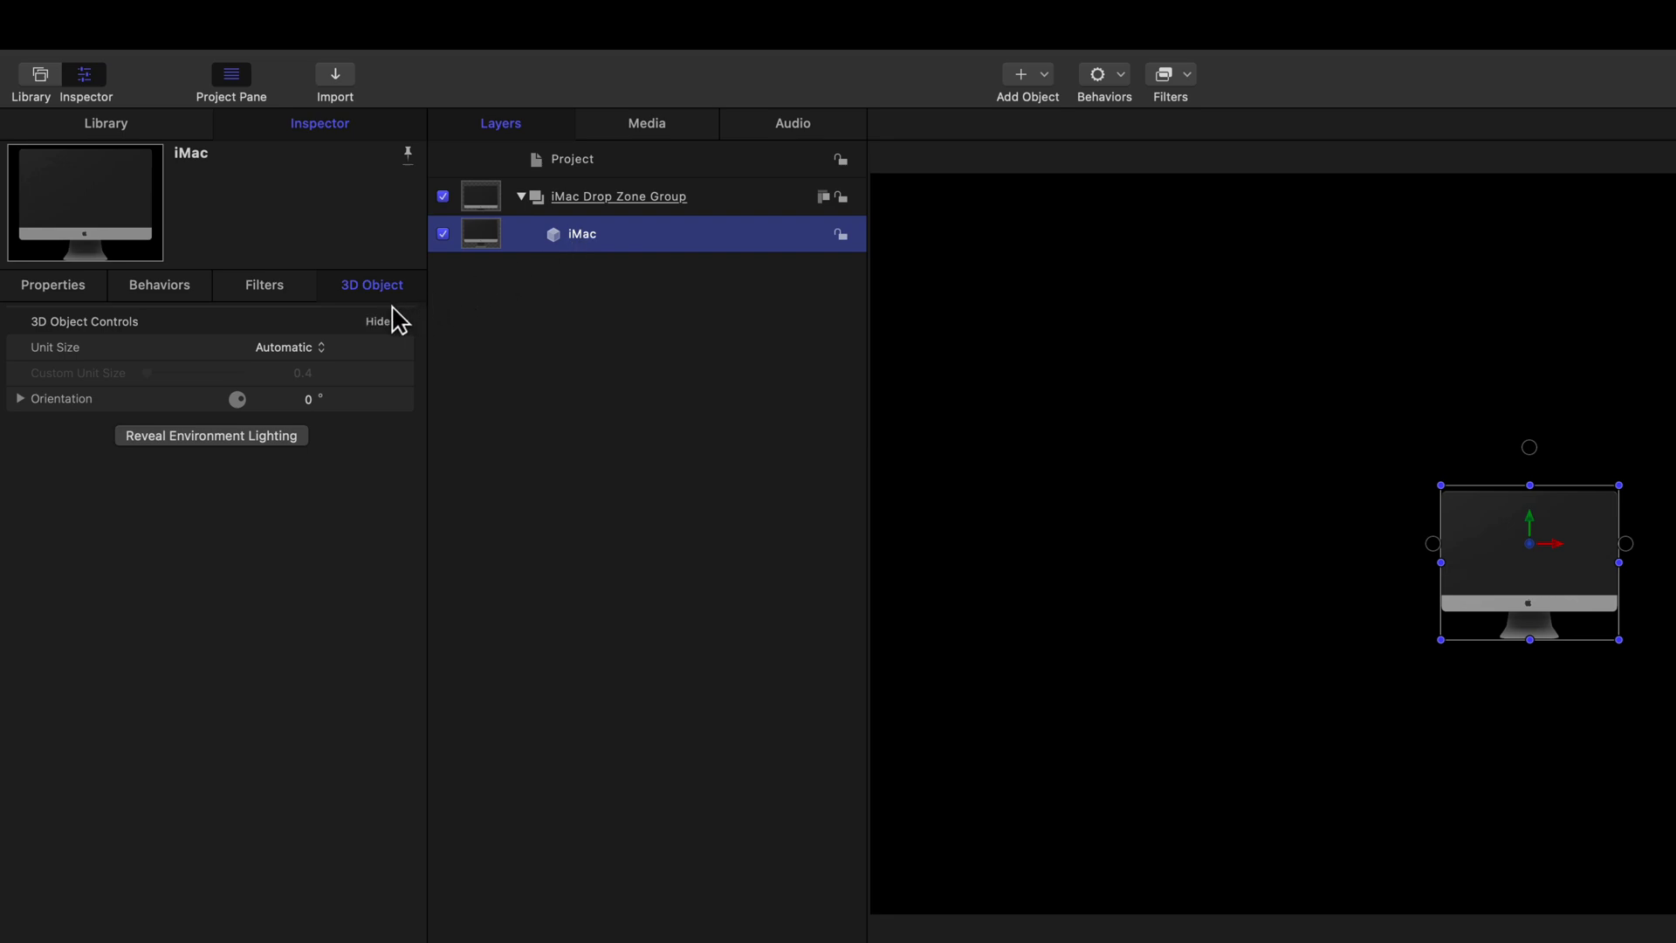
pyautogui.click(294, 348)
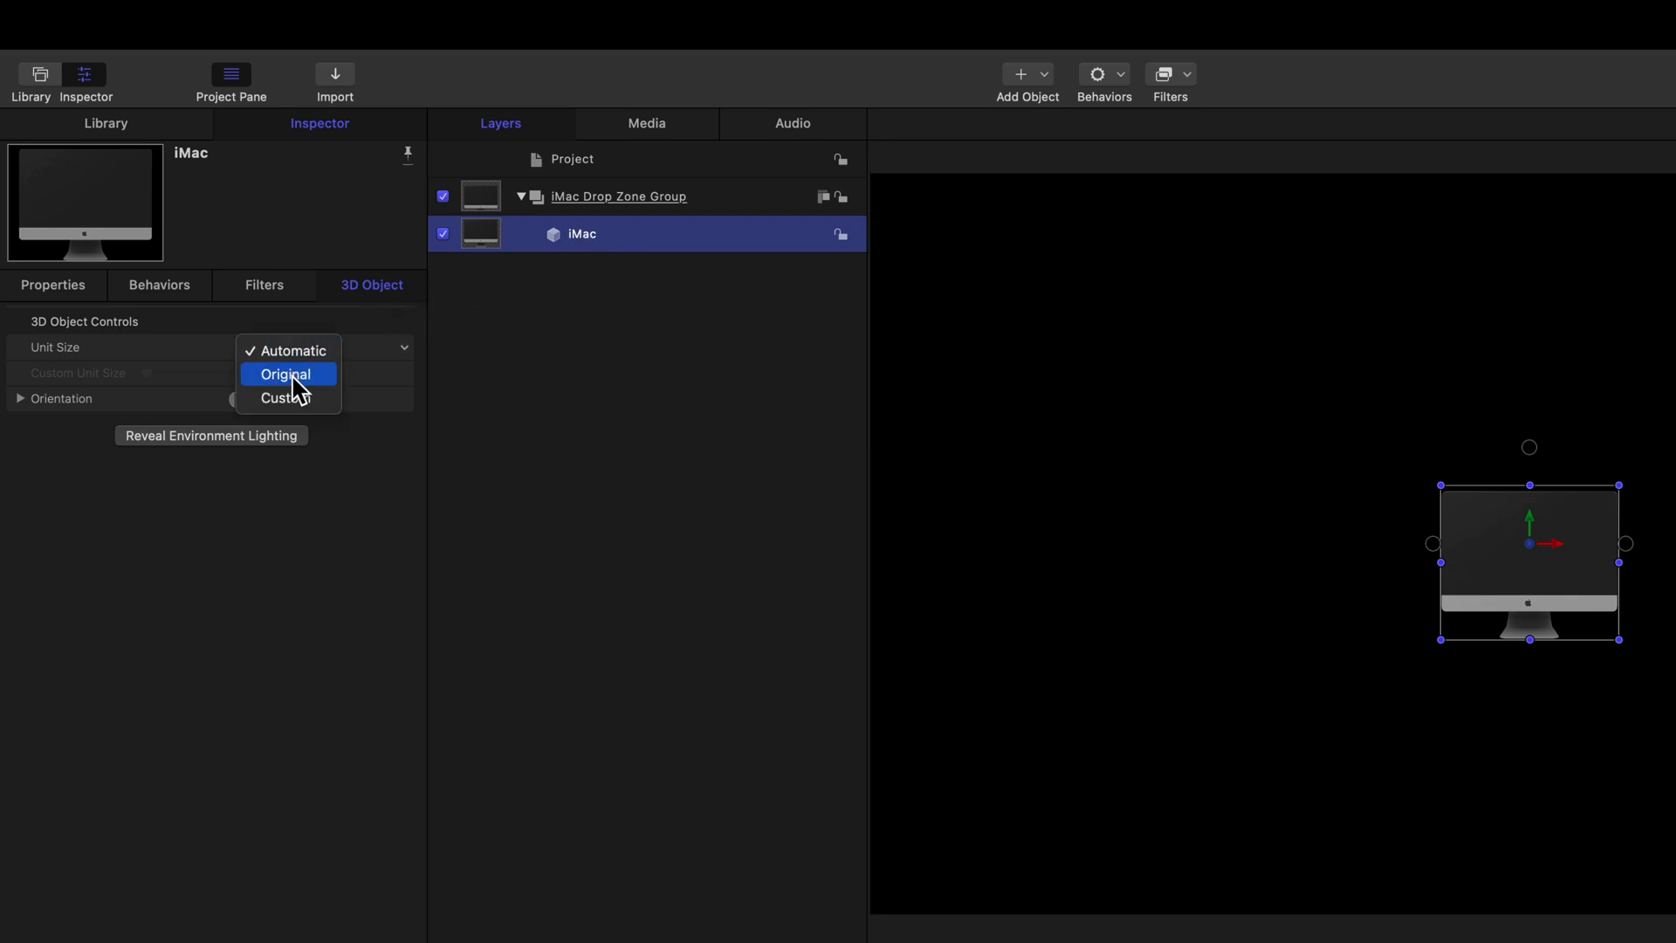
pyautogui.click(286, 376)
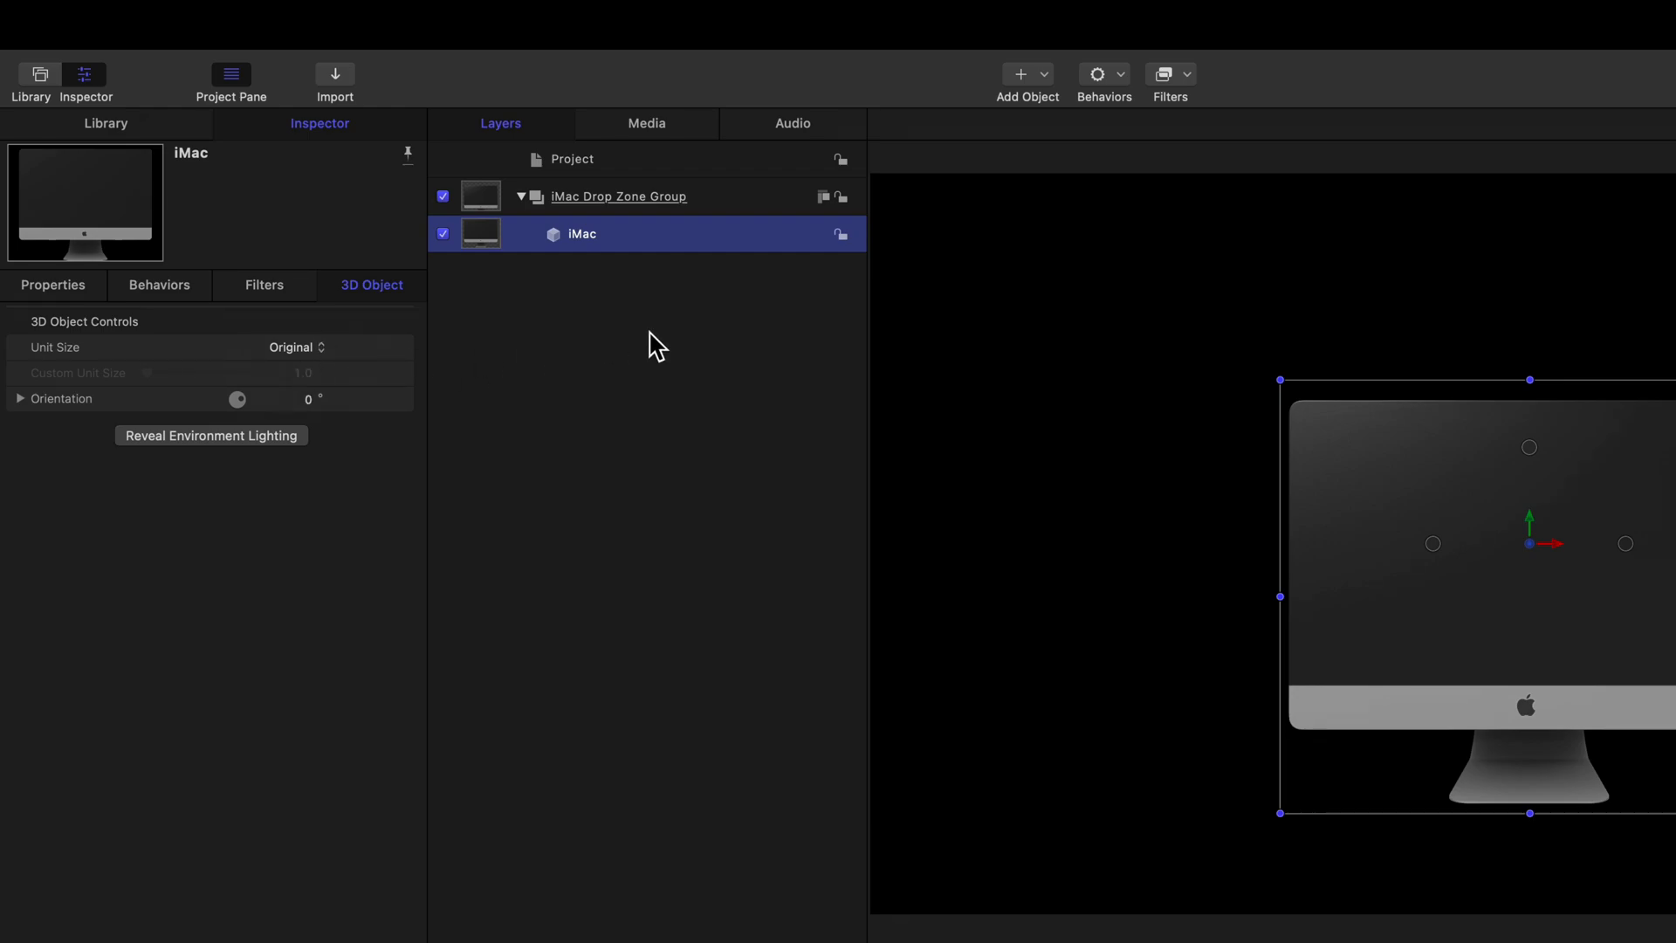
# Step: Add a drop zone above the iMac layer in the group and unpublish its Source Media parameter
pyautogui.click(1011, 77)
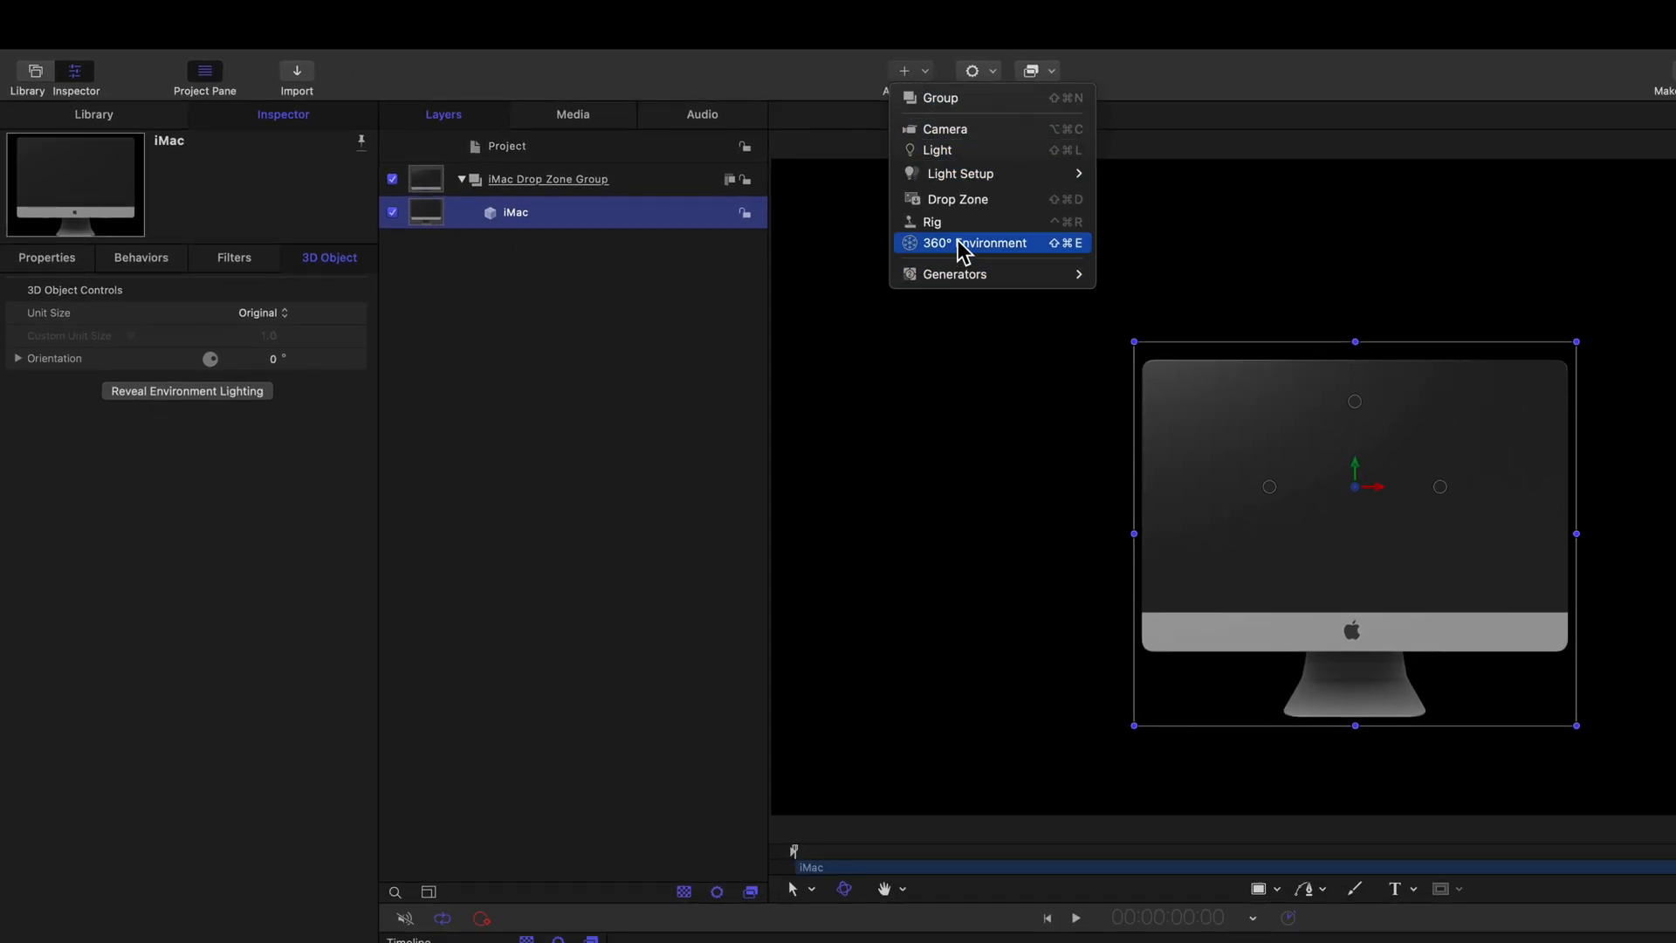
pyautogui.click(960, 201)
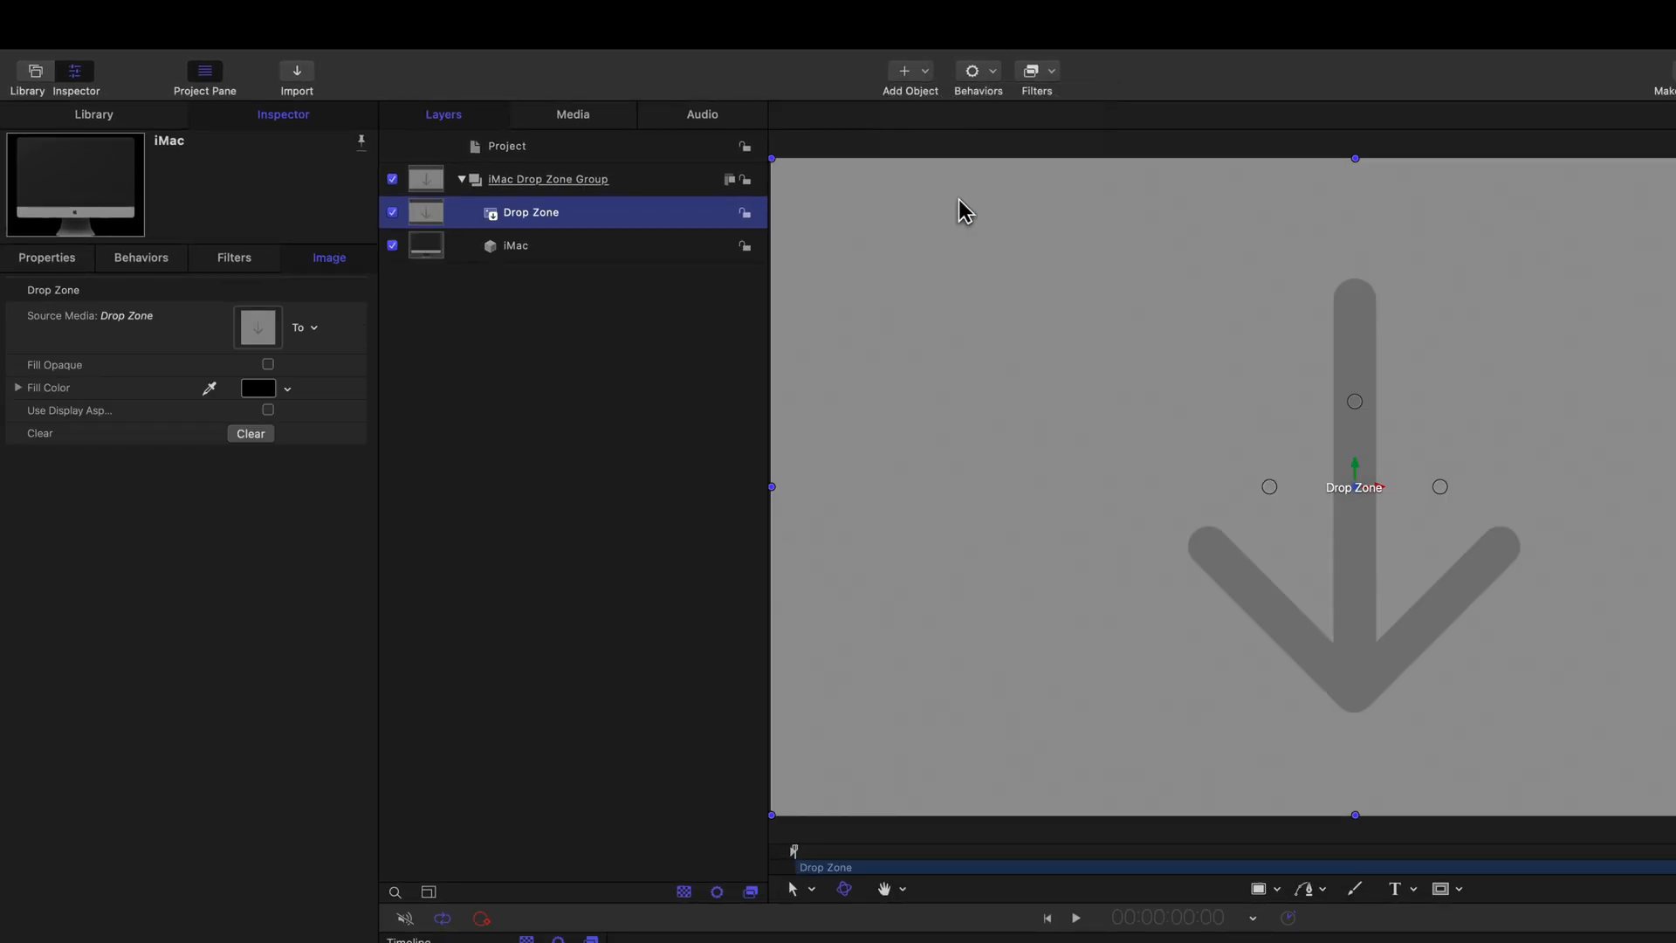
pyautogui.click(357, 329)
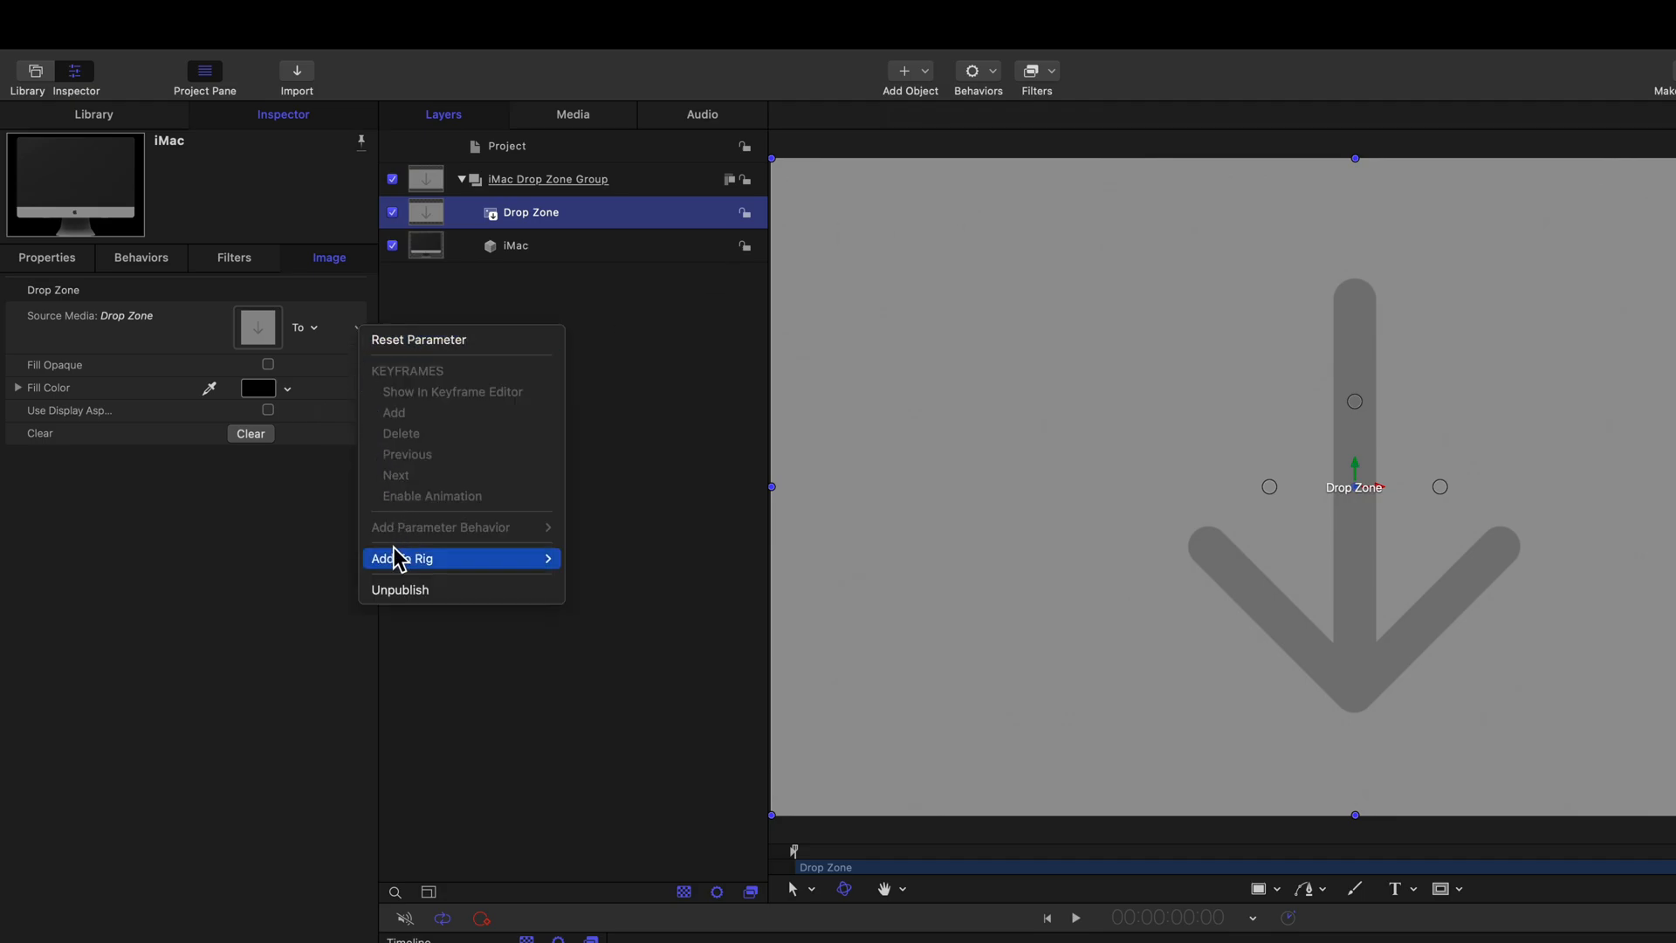
pyautogui.click(397, 593)
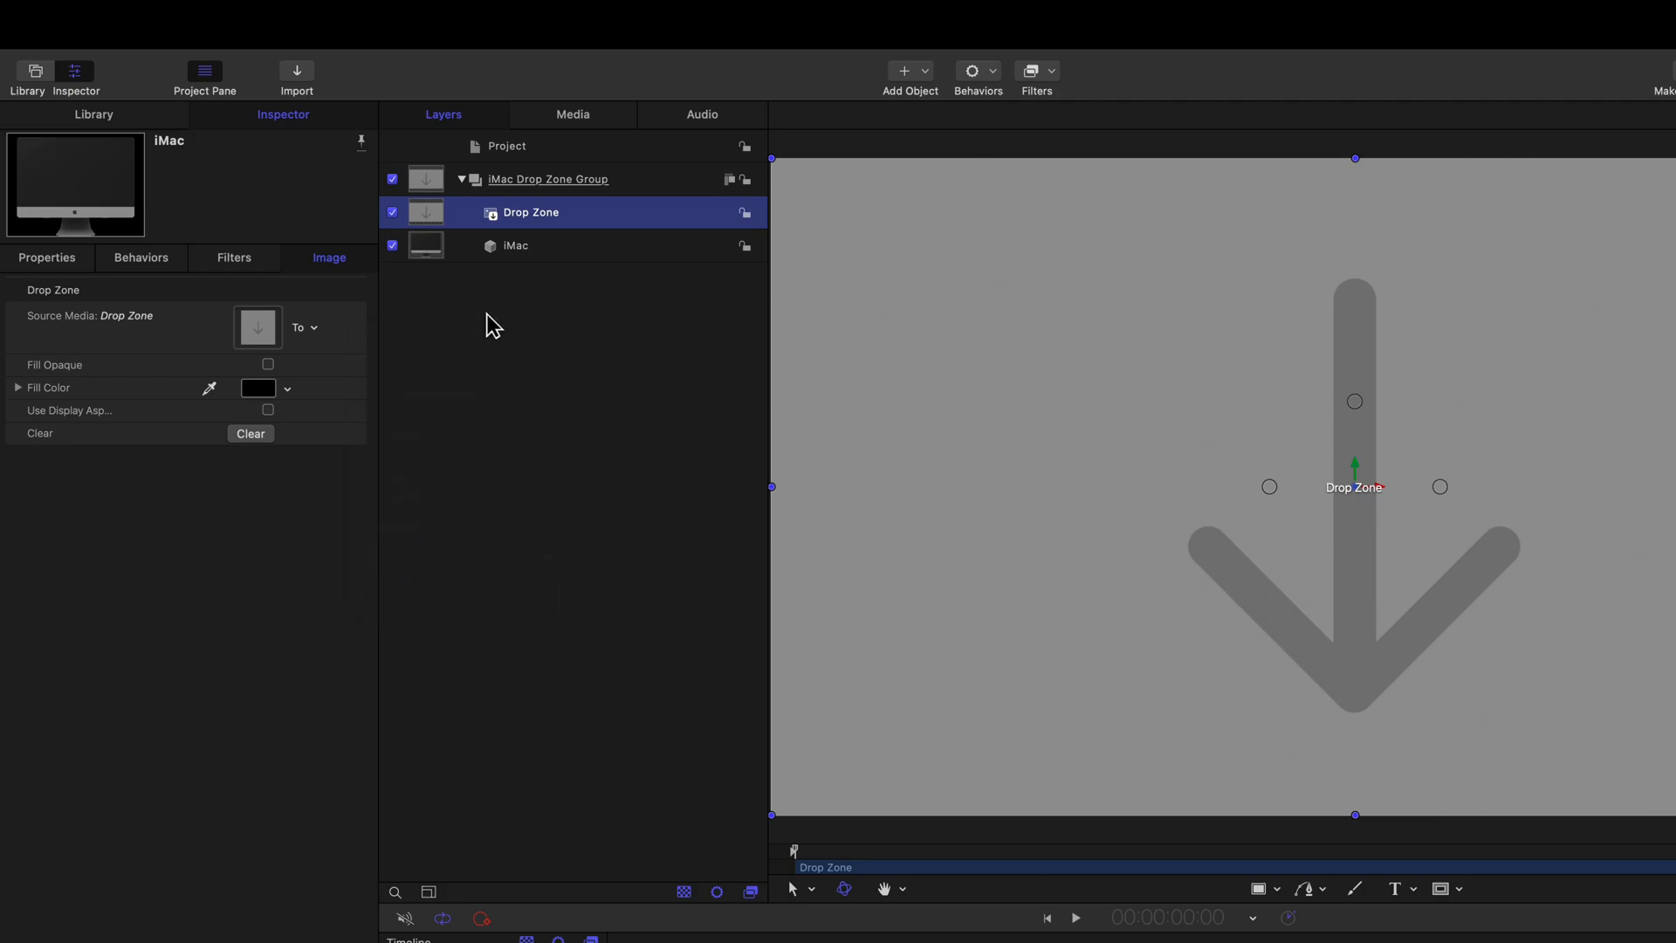
# Step: Rename the drop zone as iMac Drop Zone and publish its Source Media parameter
pyautogui.doubleClick(504, 214)
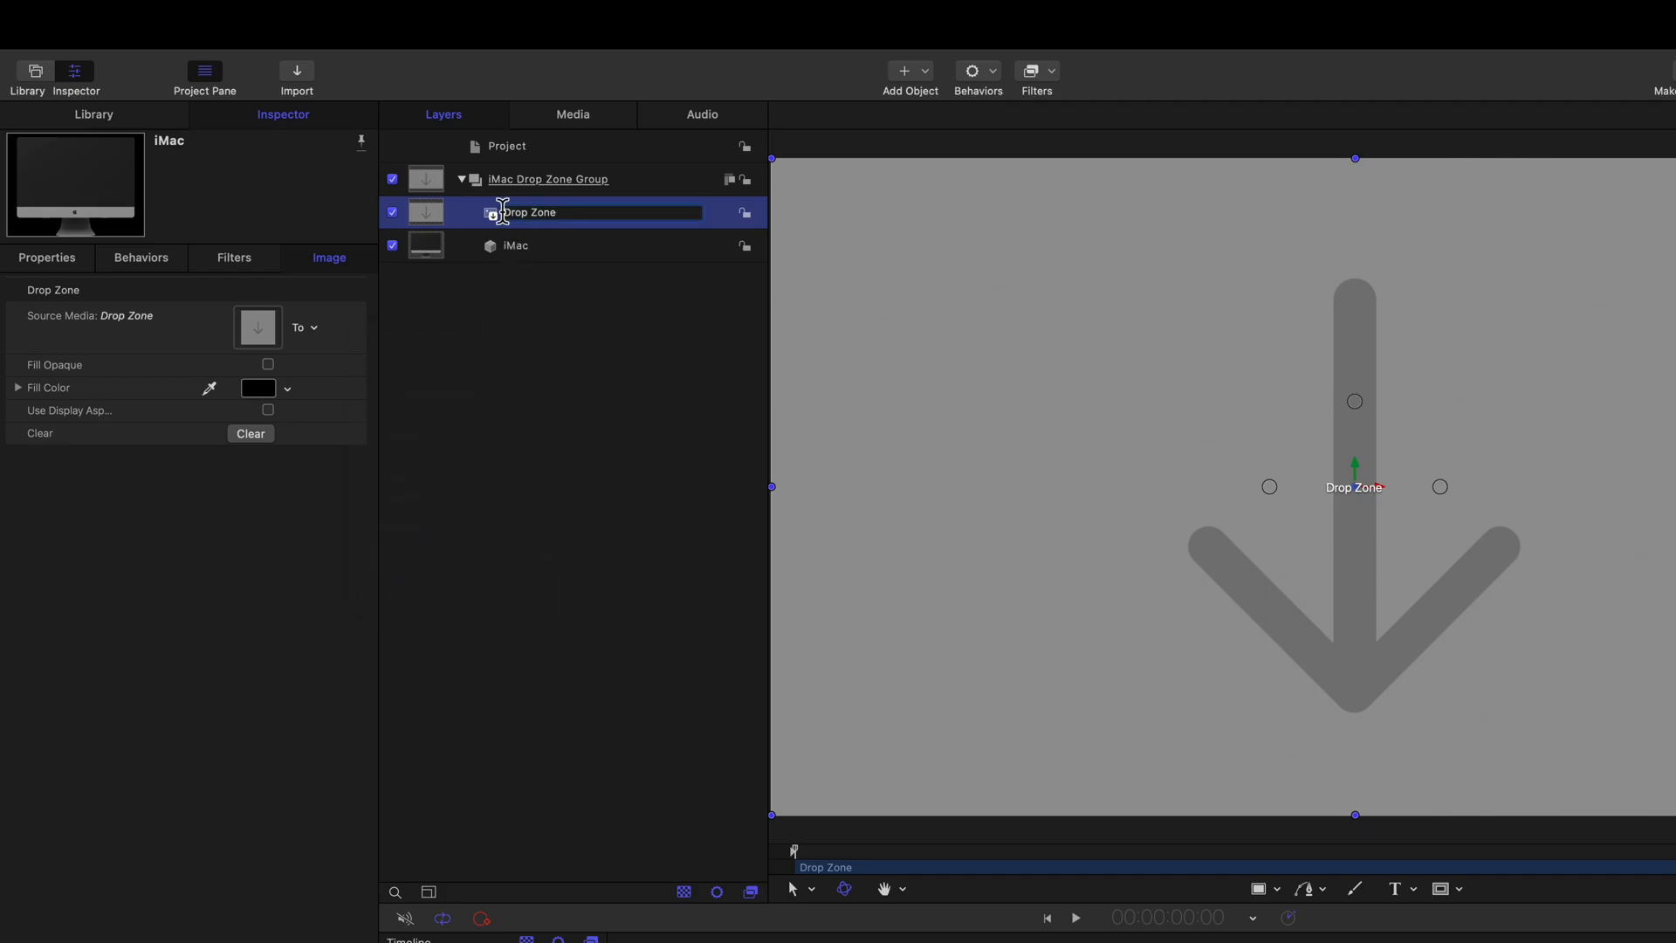
pyautogui.write('iMac')
pyautogui.press('Return')
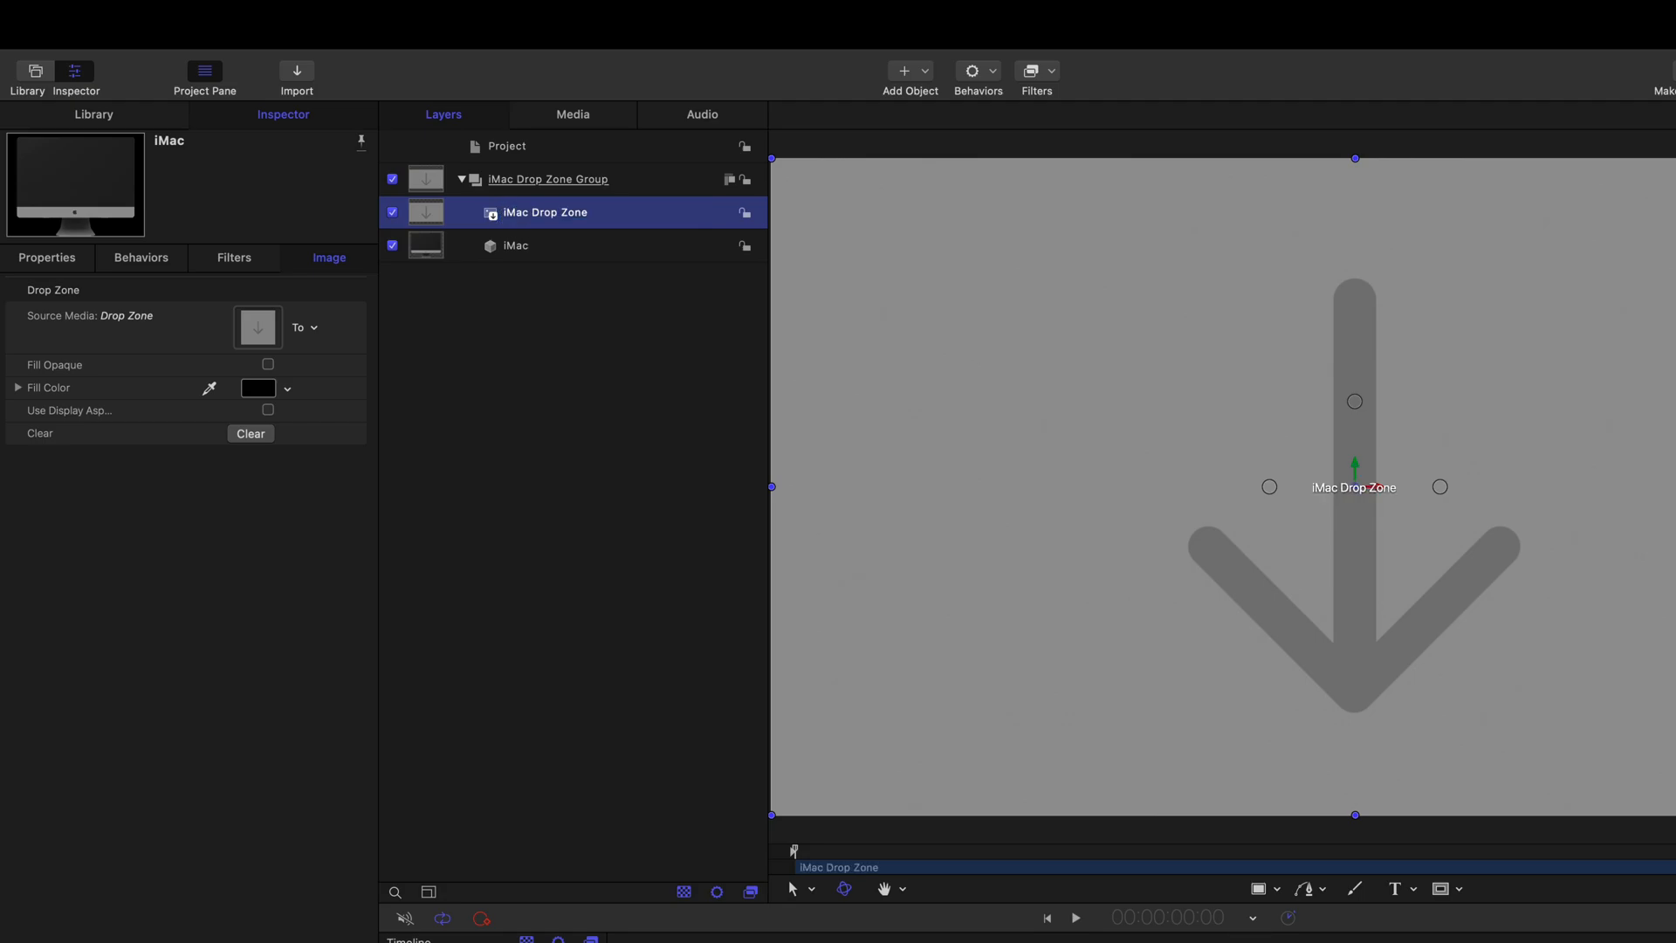
pyautogui.click(358, 329)
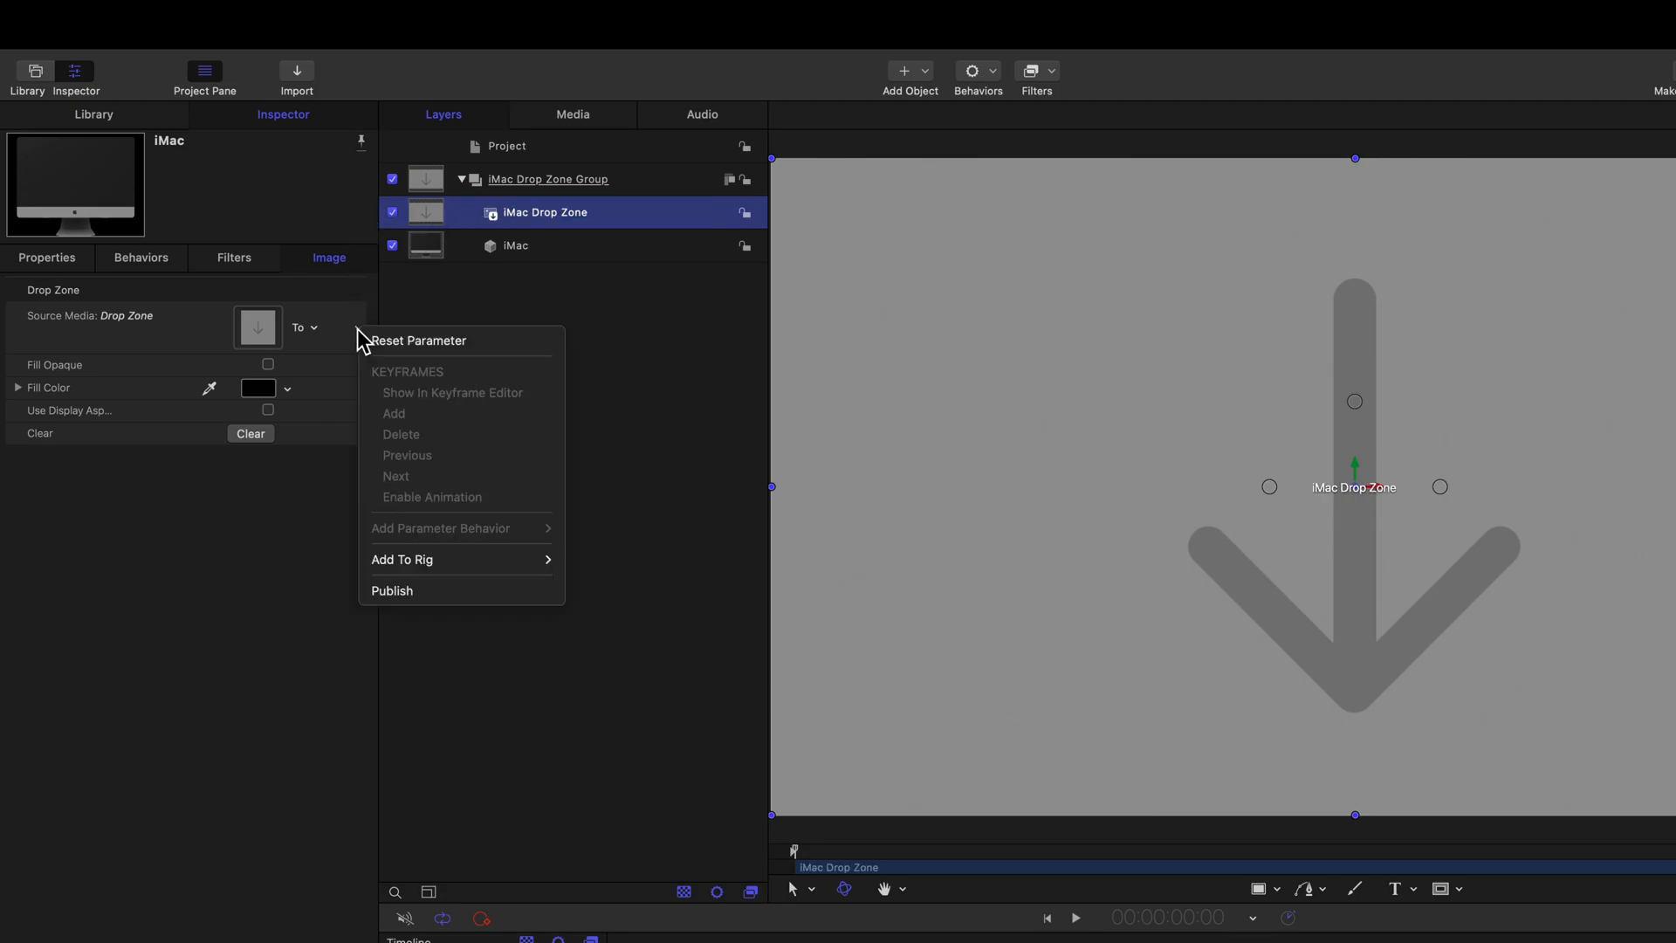
pyautogui.click(418, 595)
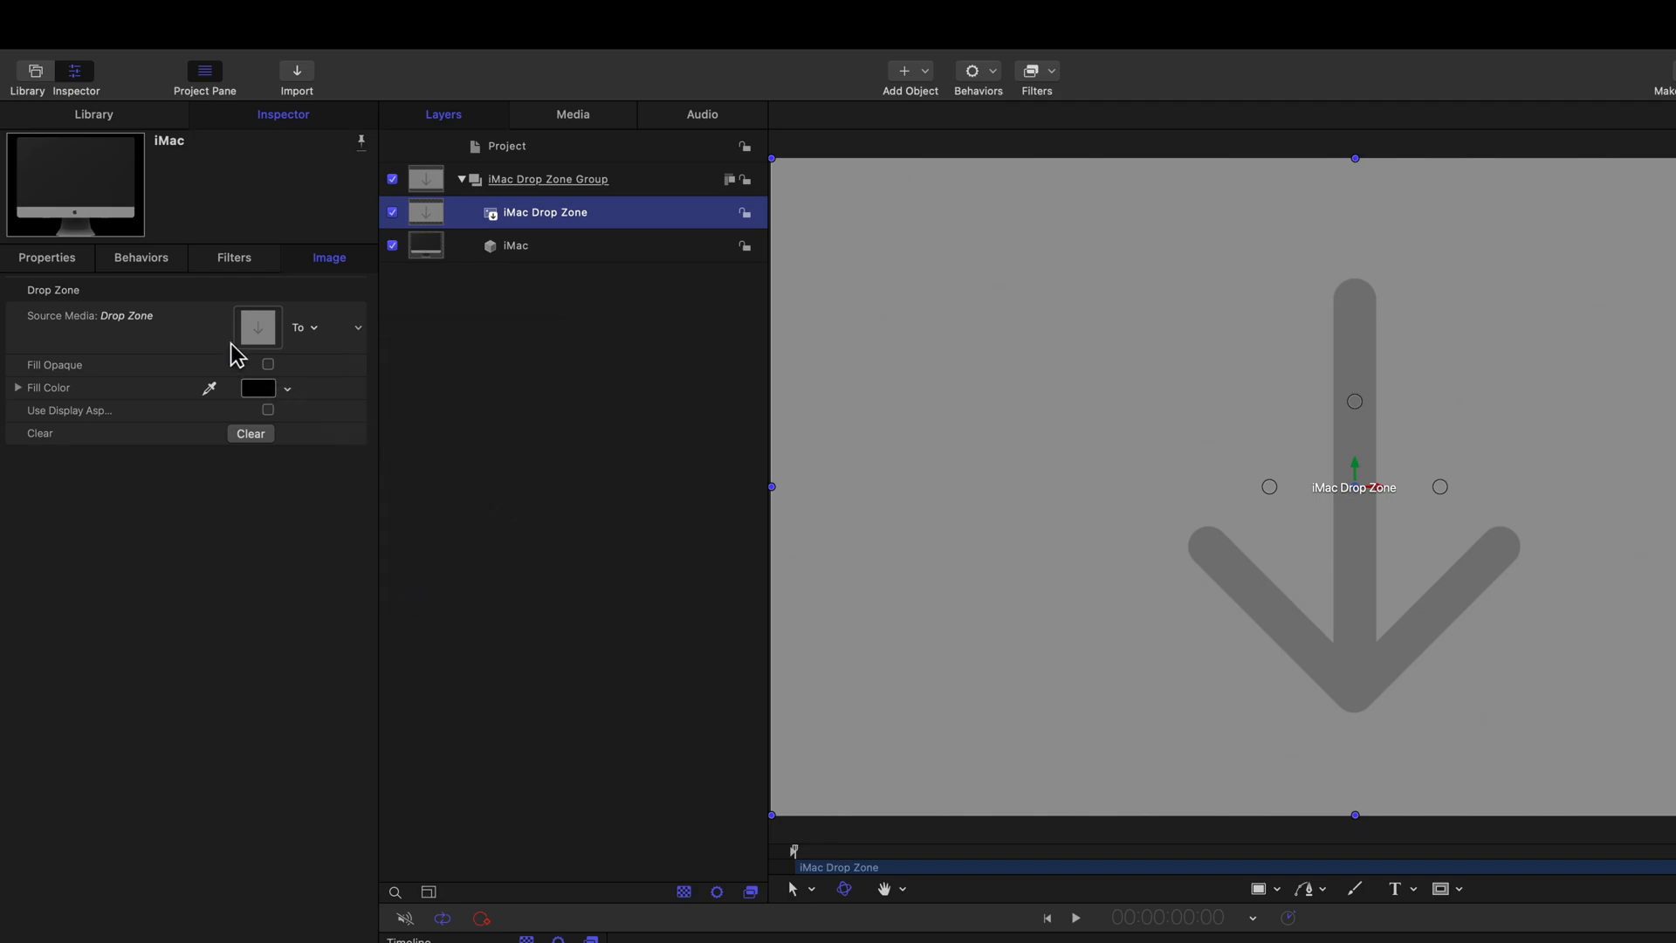
# Step: Set the iMac Drop Zone's scale to 33% to fit the iMac's screen
pyautogui.click(49, 263)
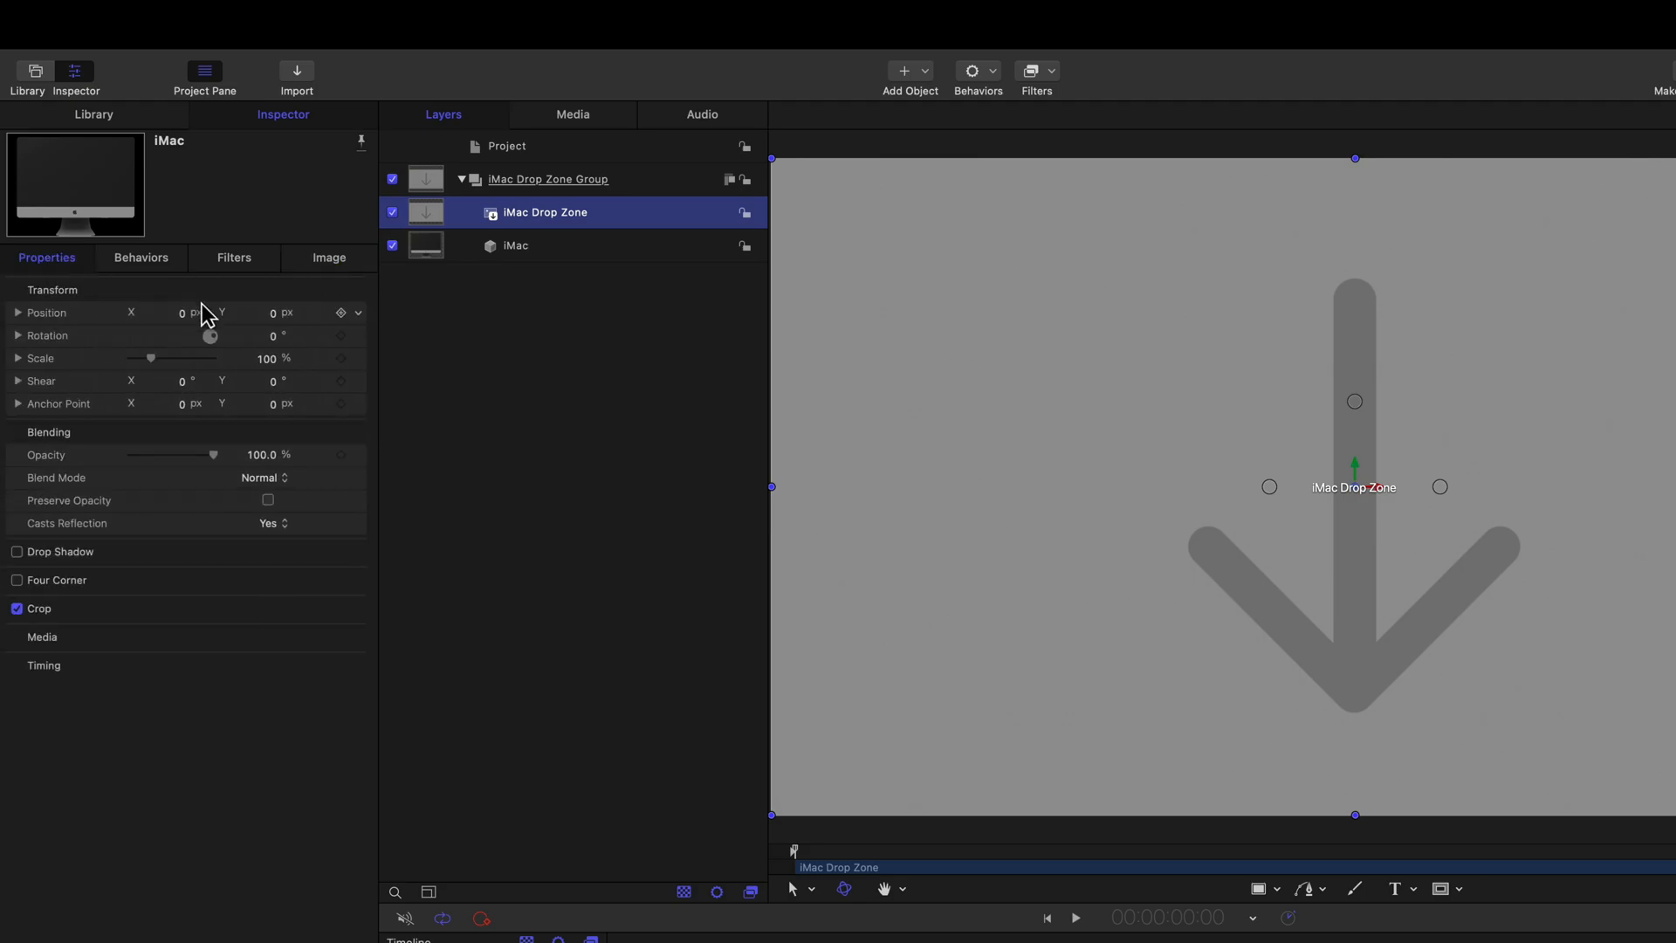
pyautogui.click(267, 361)
pyautogui.doubleClick(269, 363)
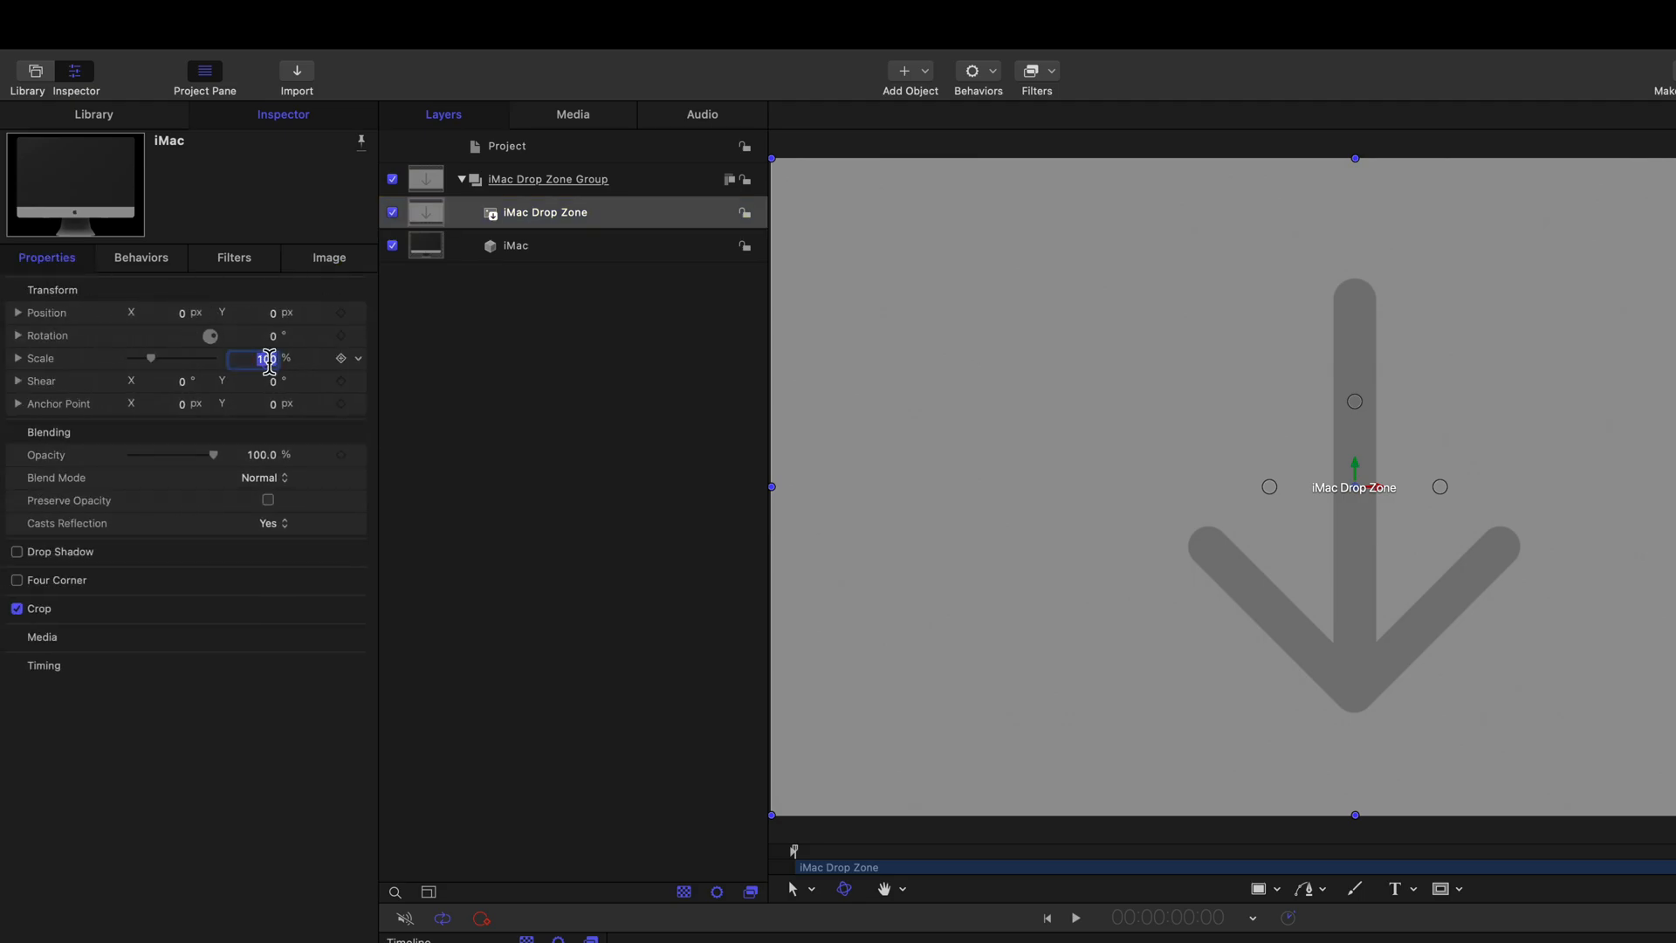
pyautogui.write('33')
pyautogui.press('Return')
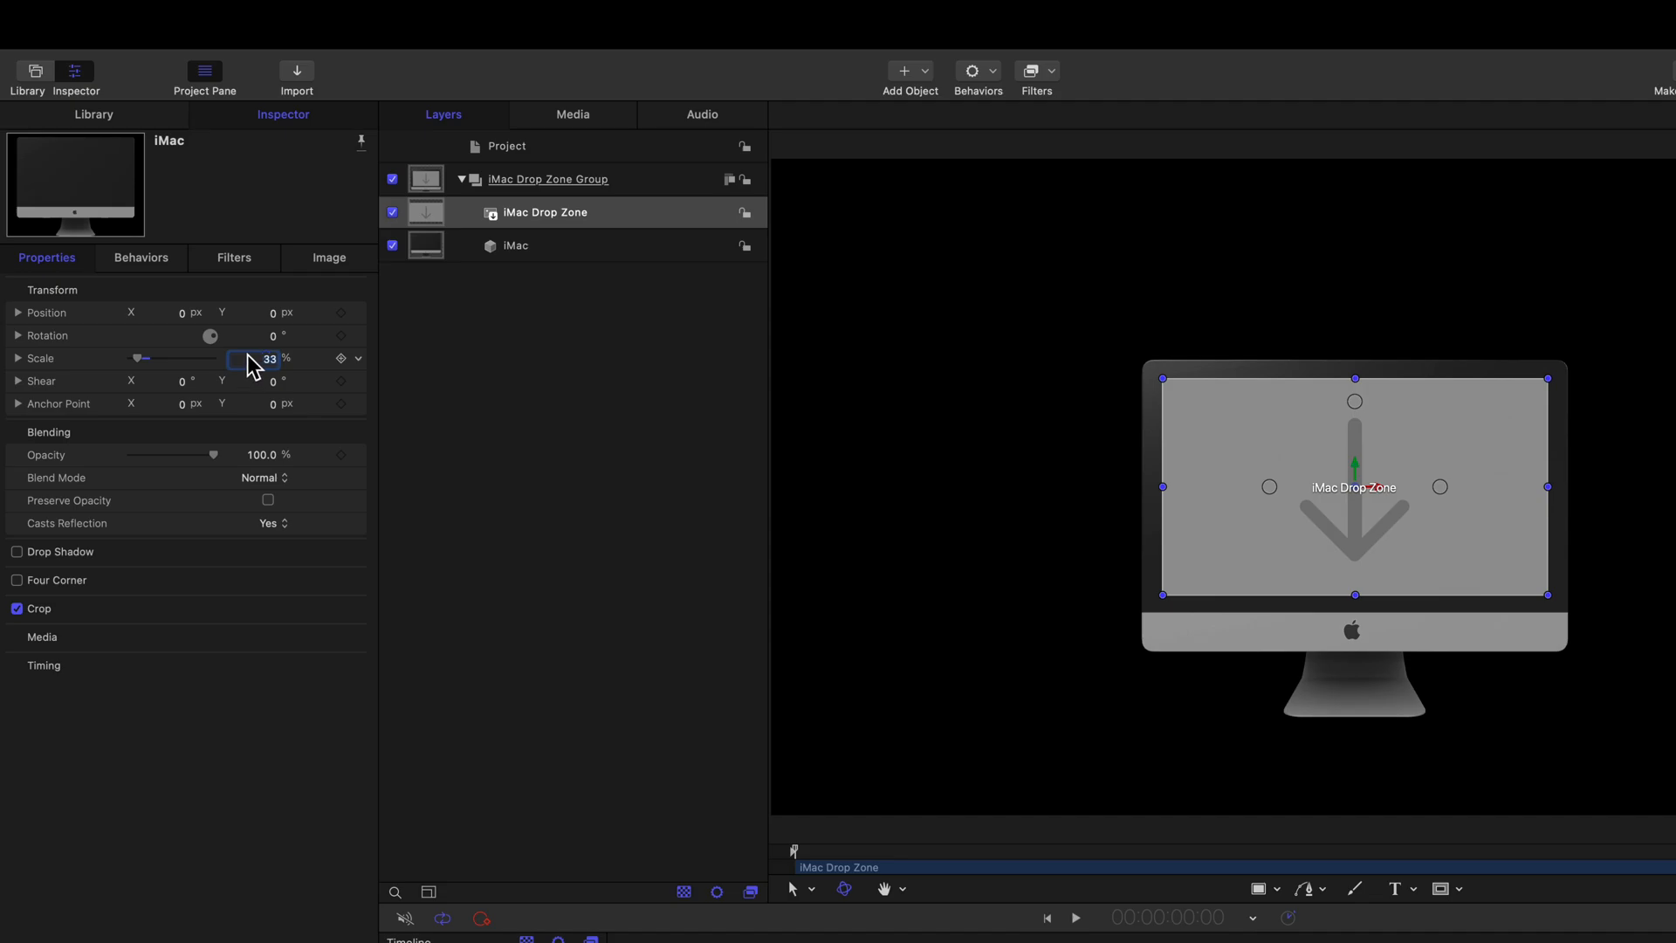
# Step: Add a Link parameter behavior to the iMac Drop Zone's Rotation, with the iMac layer as source object
pyautogui.click(358, 333)
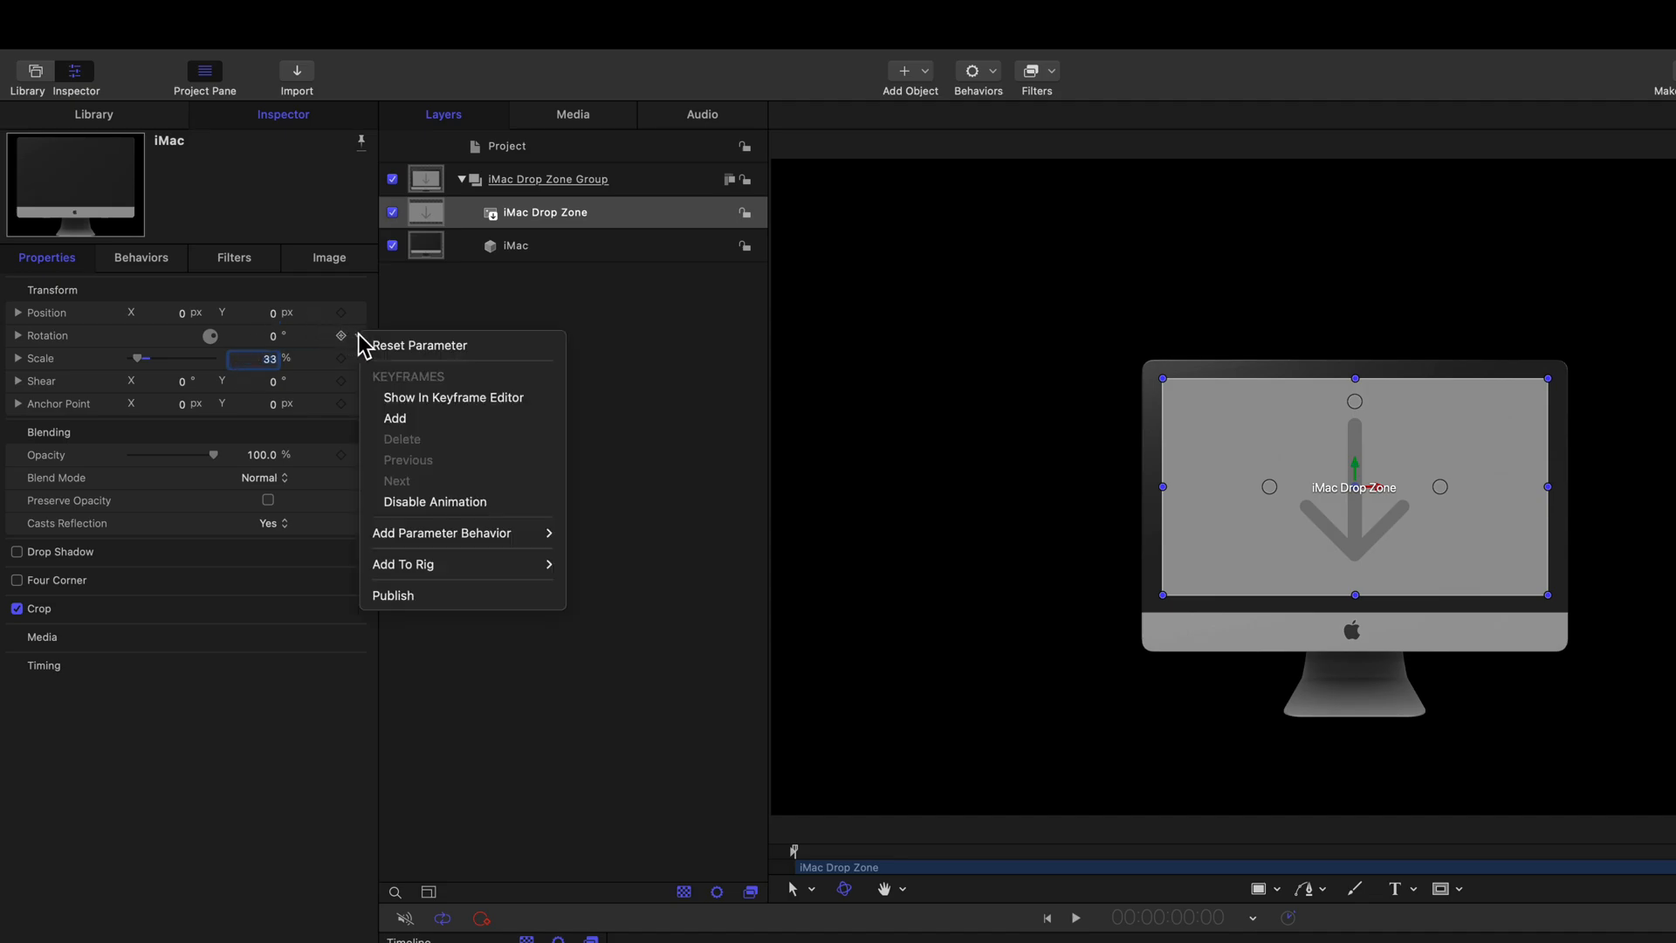
pyautogui.moveTo(459, 534)
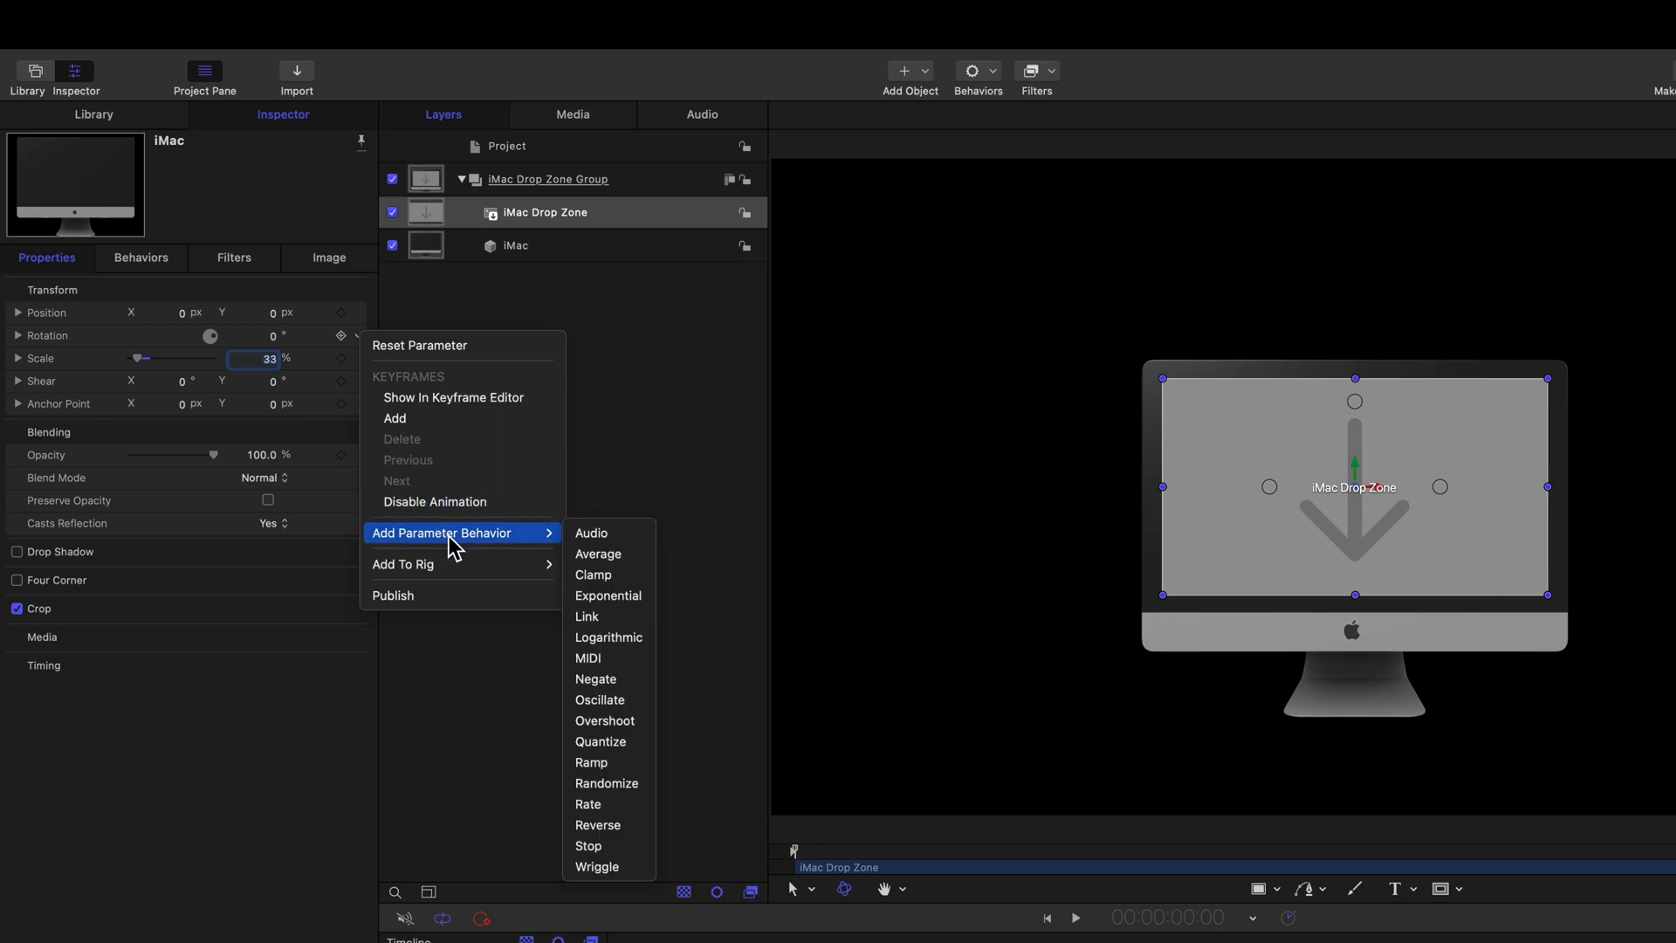
pyautogui.click(593, 620)
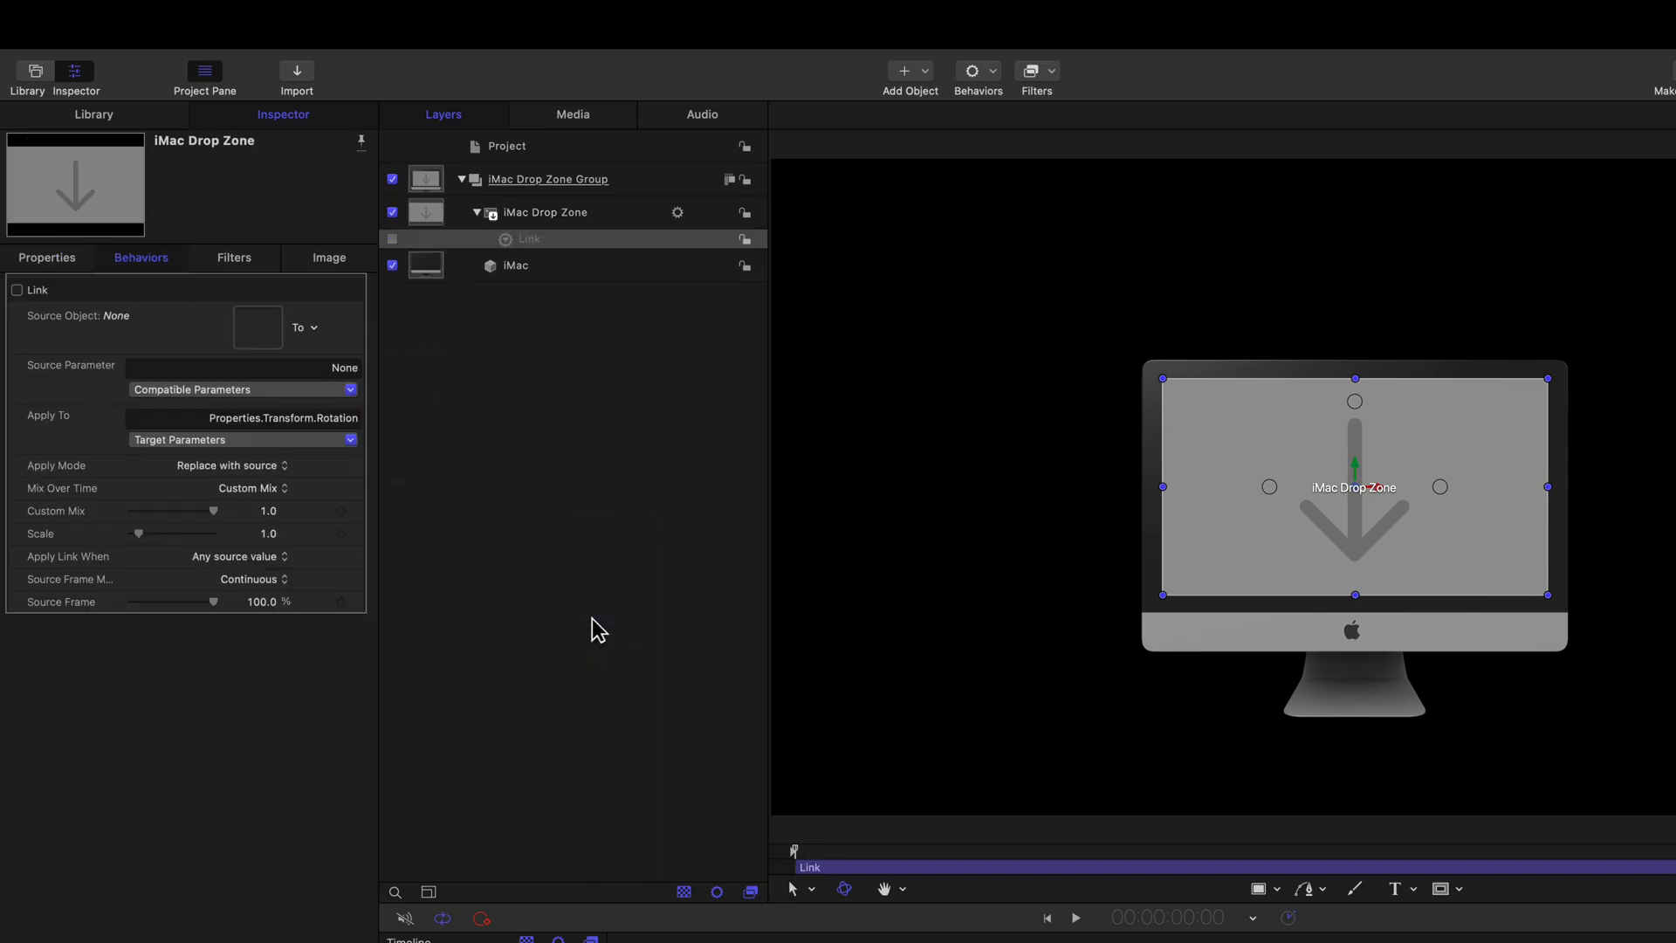
pyautogui.moveTo(428, 266); pyautogui.dragTo(259, 348)
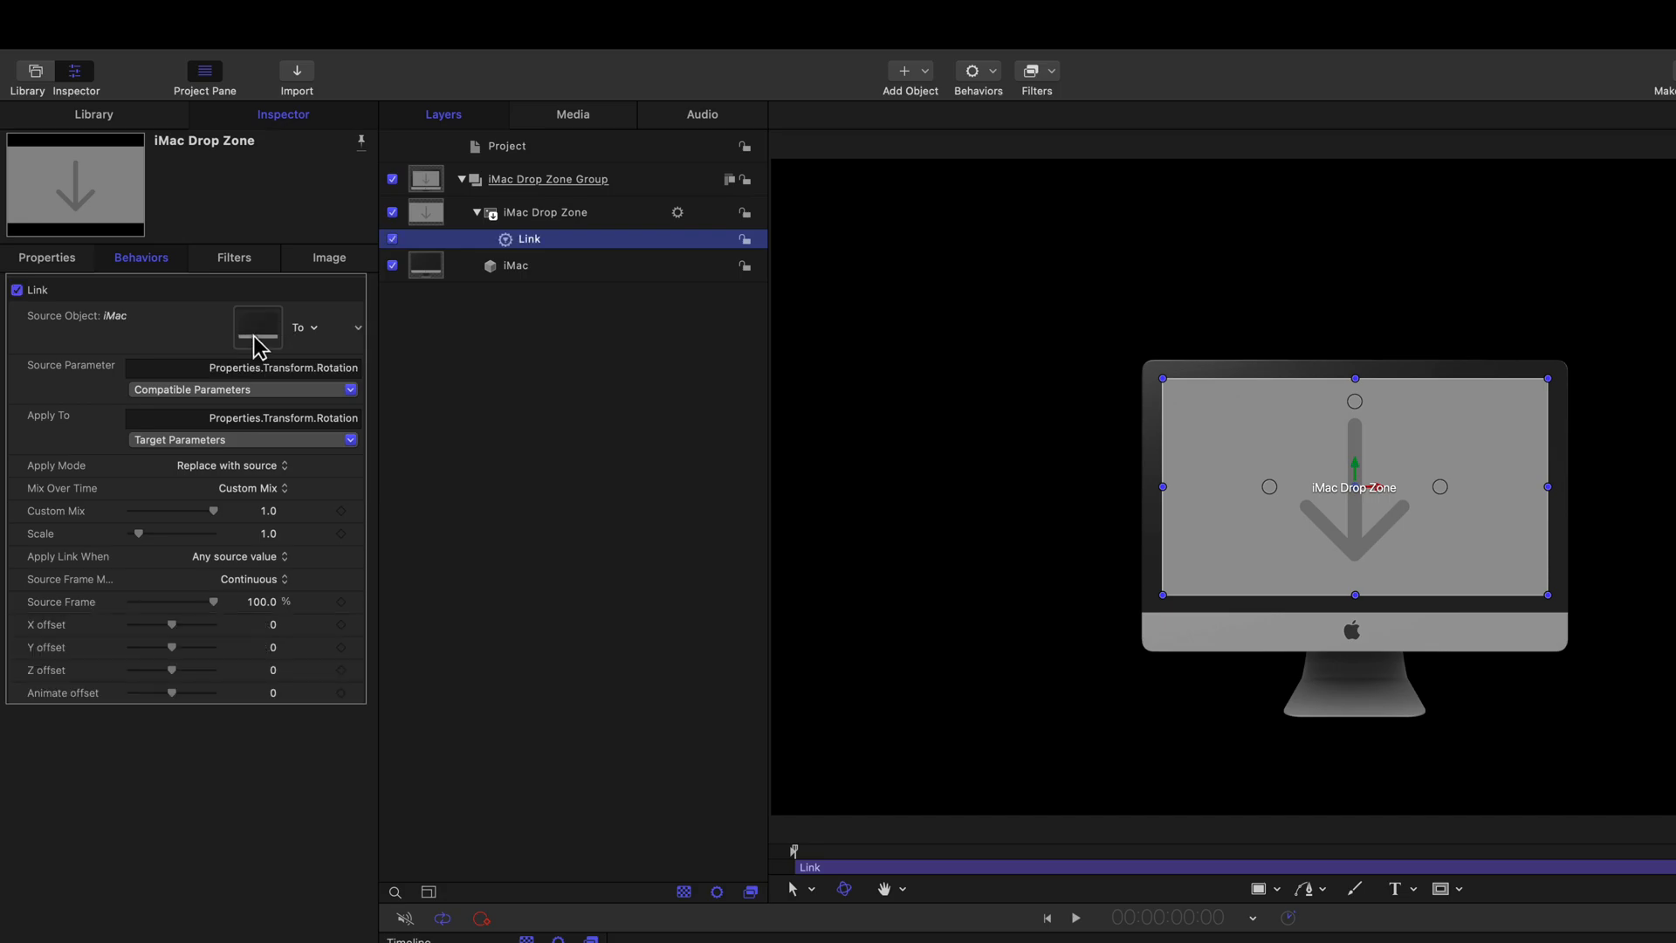
# Step: Rename the rotation's Link behavior as Link Rotation to iMac
pyautogui.doubleClick(548, 240)
pyautogui.click(548, 240)
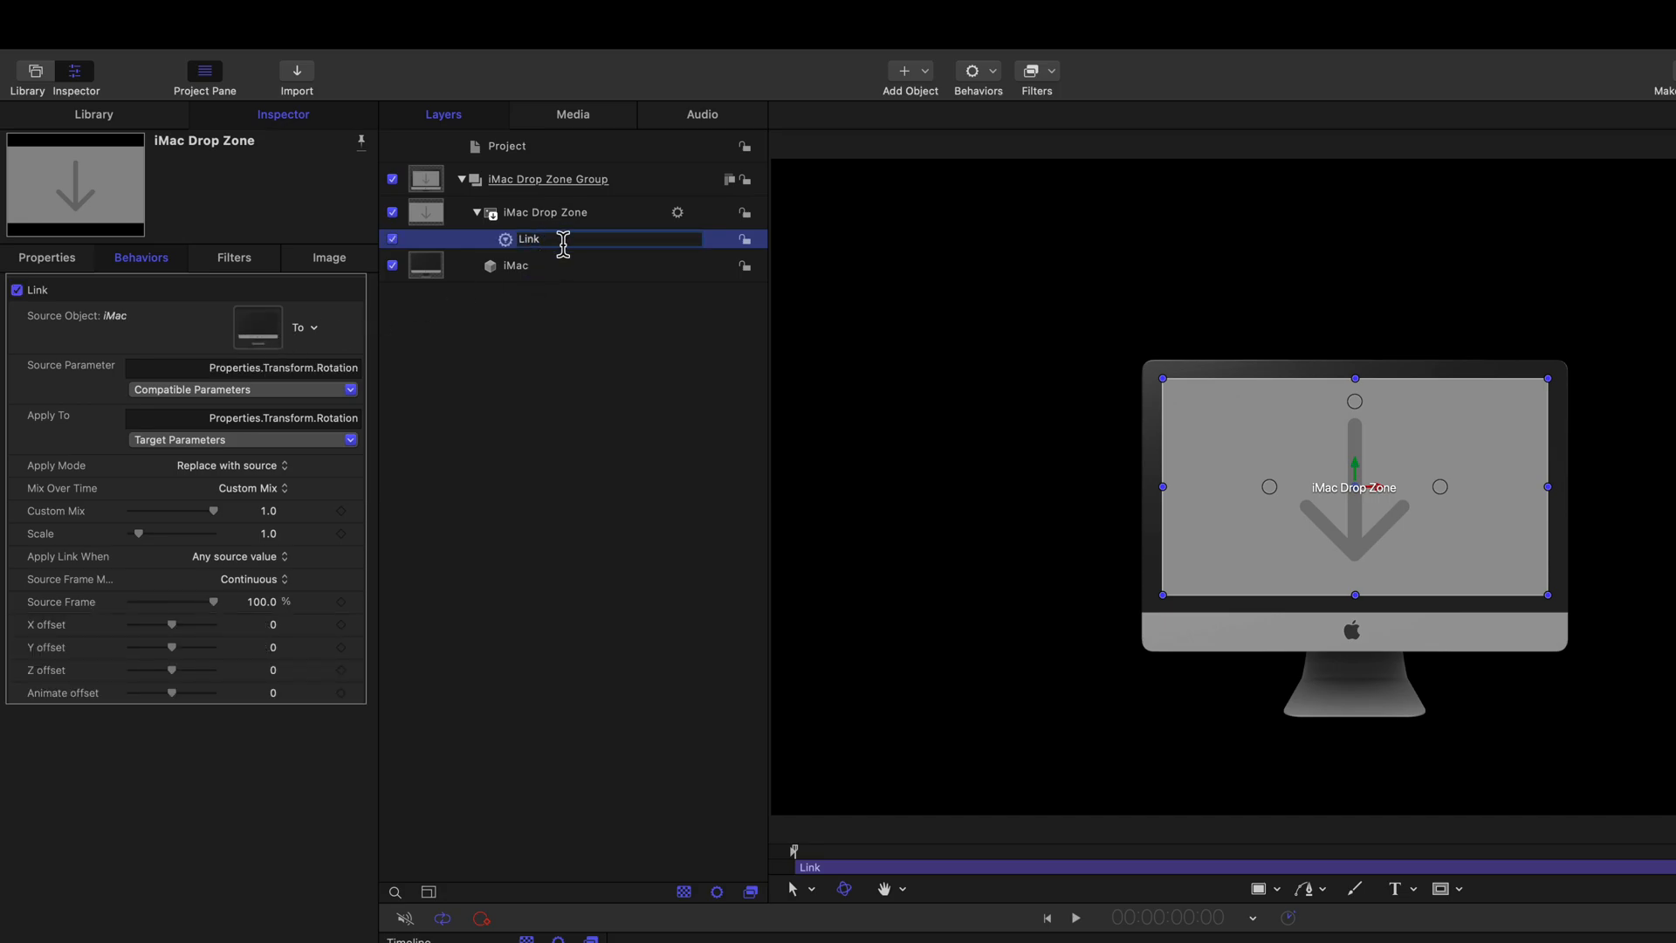
pyautogui.write('Rotation to iMac')
pyautogui.press('Return')
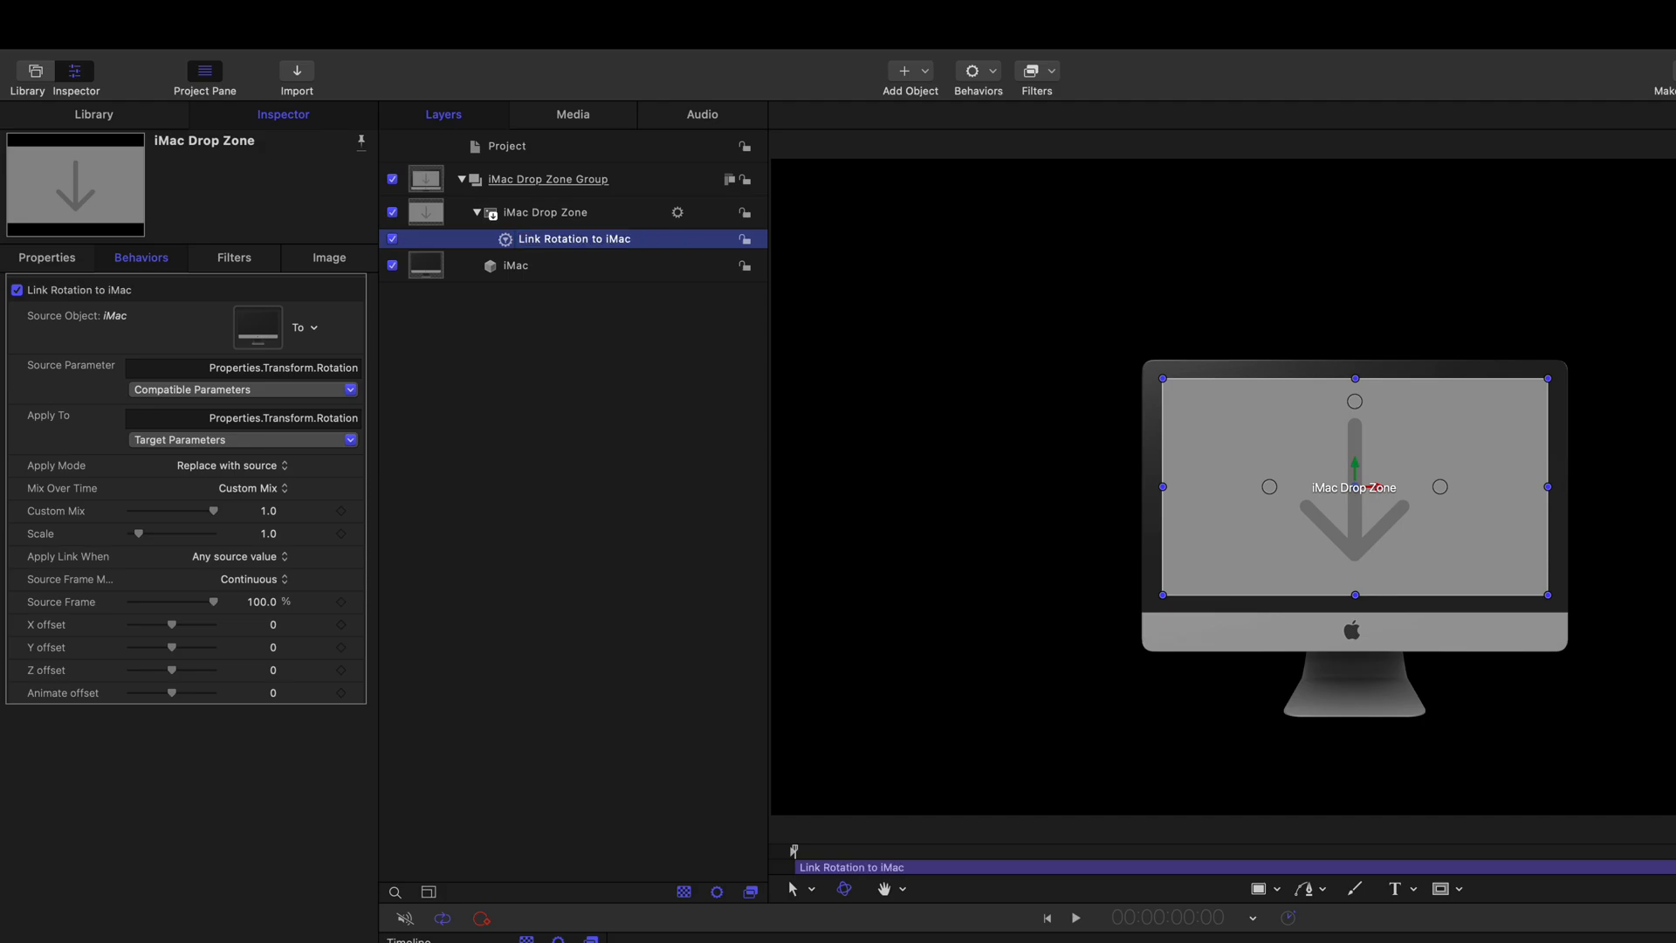
# Step: Add a Link parameter behavior to the iMac Drop Zone's Position, with the iMac layer as source object
pyautogui.click(554, 213)
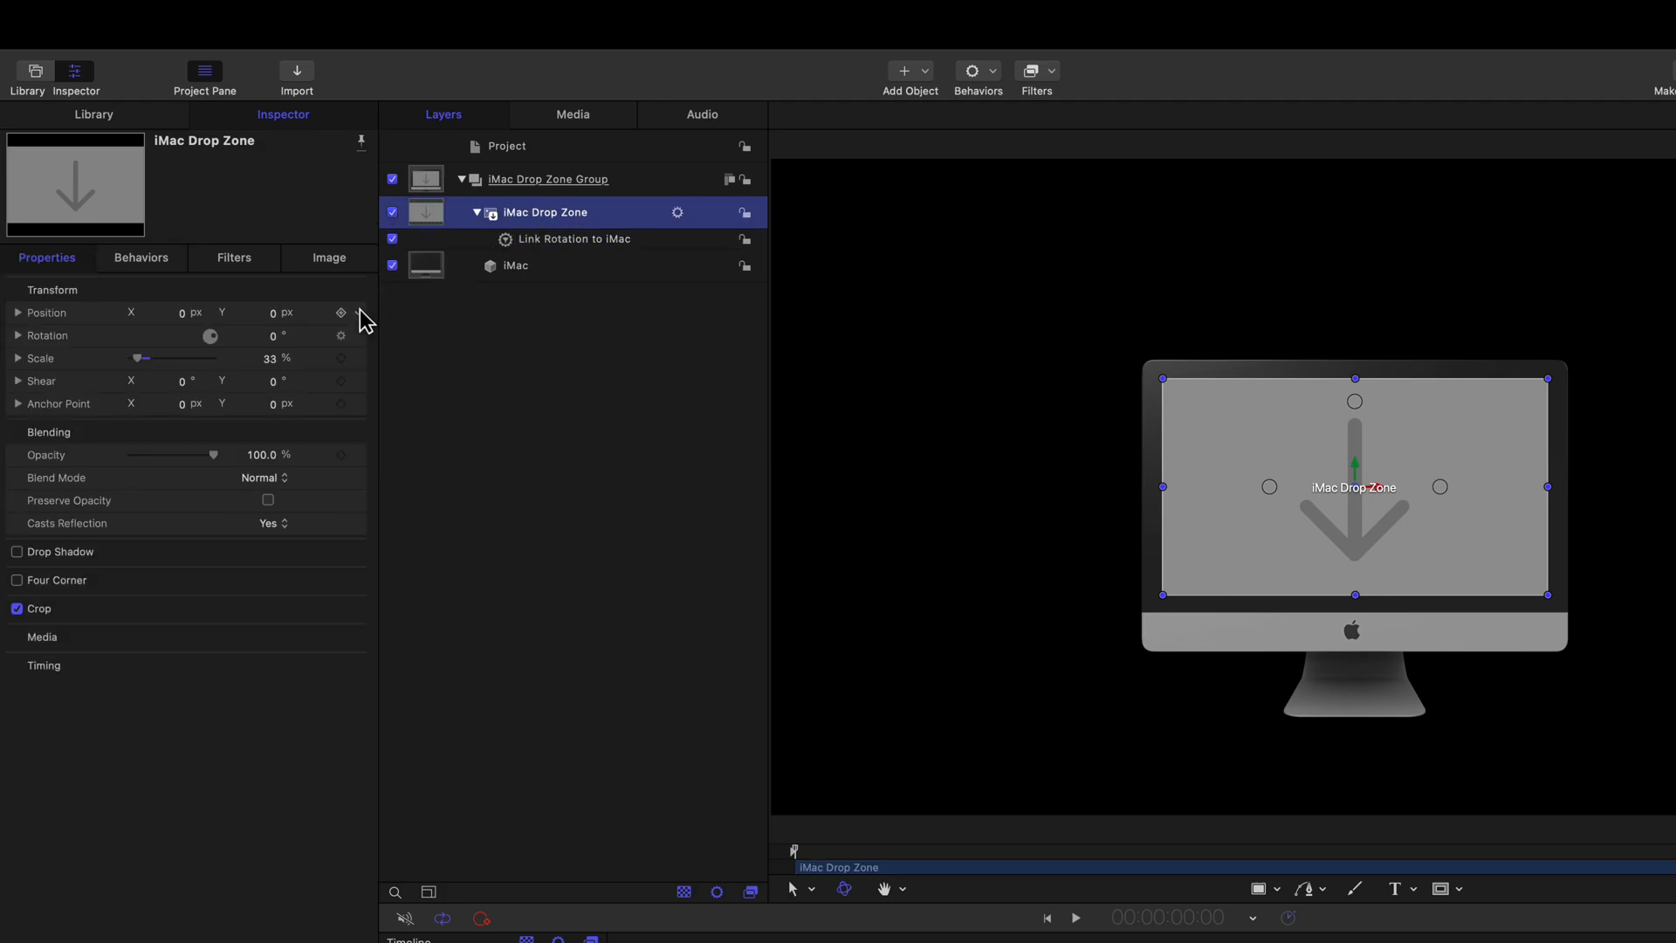
pyautogui.click(358, 315)
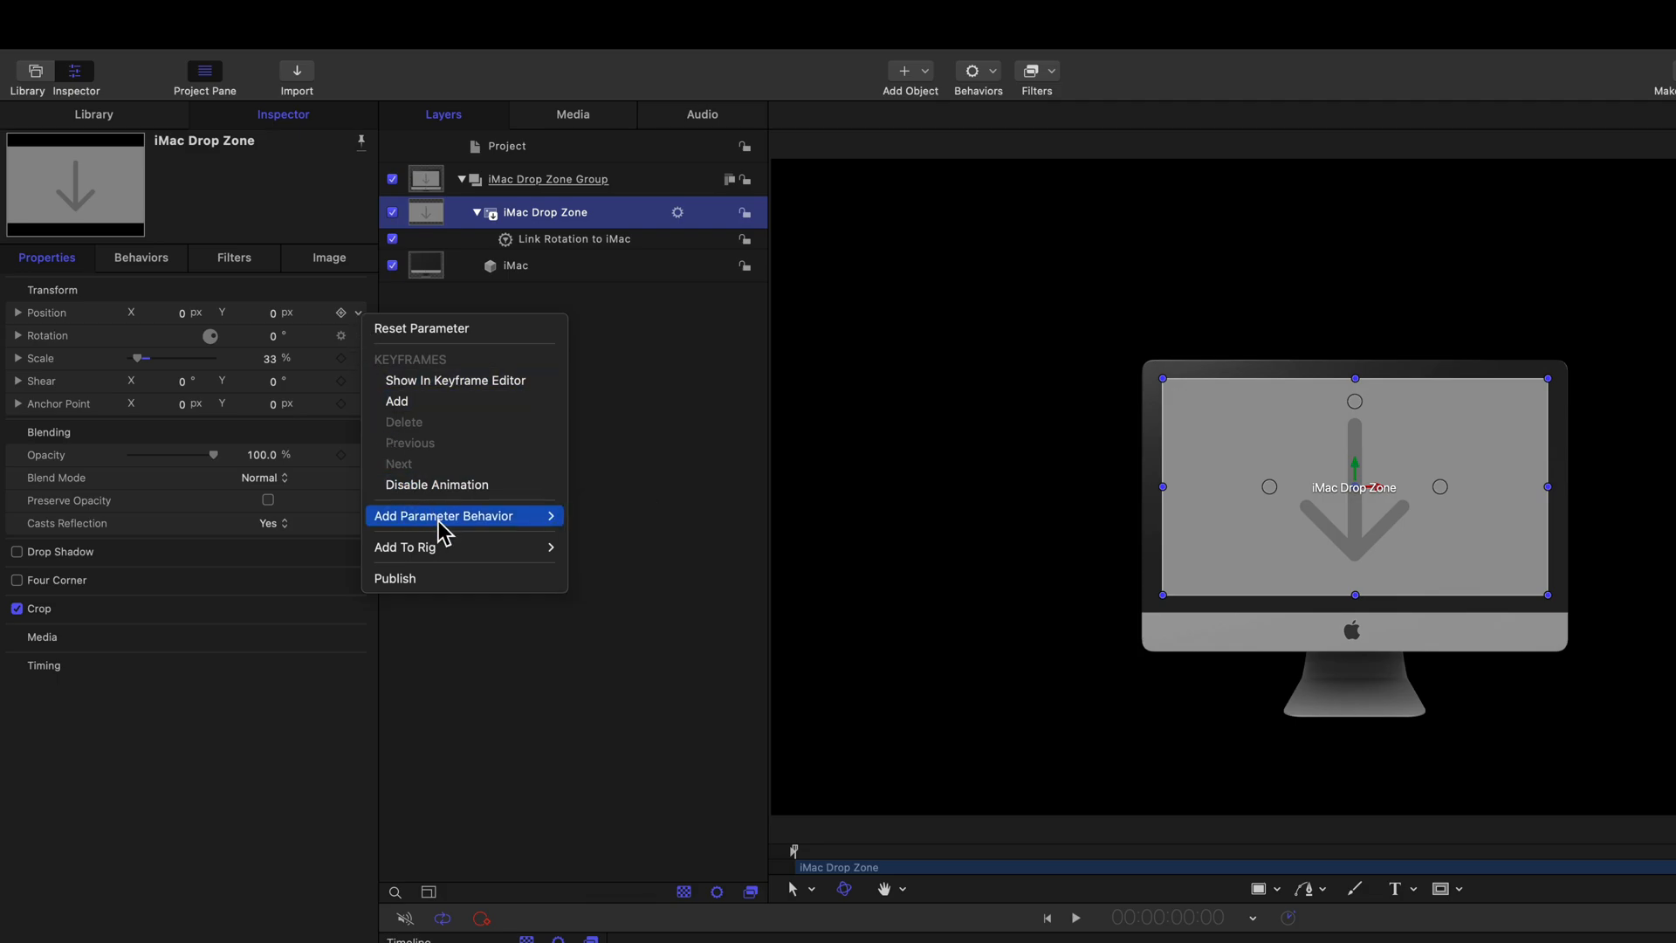
pyautogui.moveTo(478, 520)
pyautogui.click(600, 600)
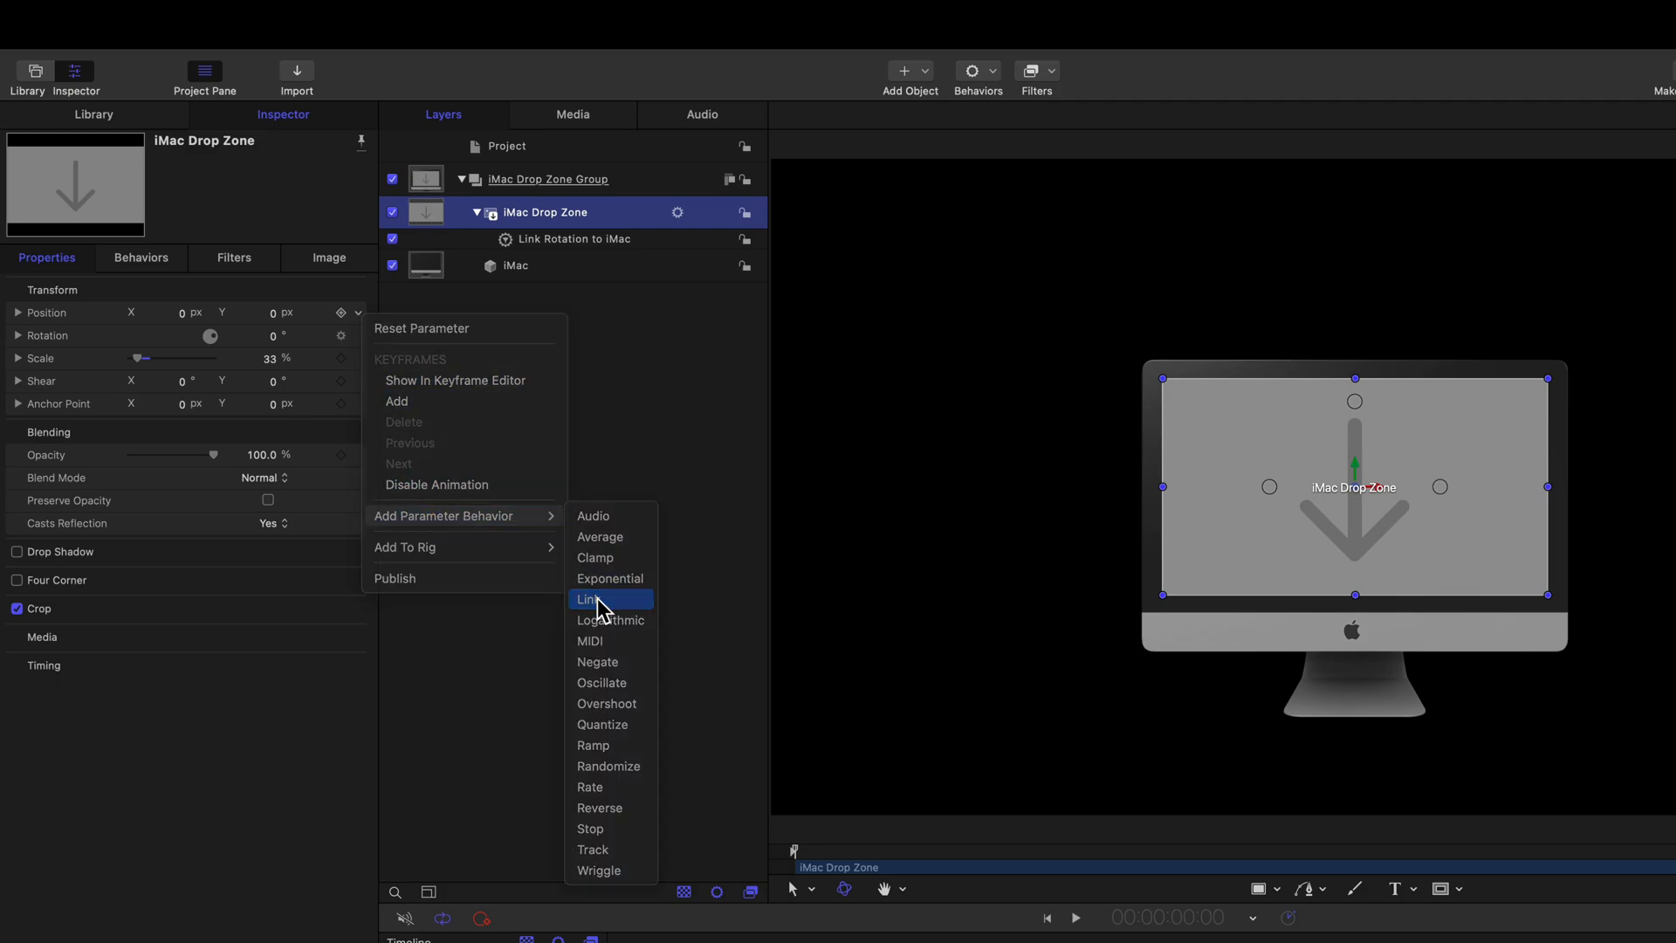
pyautogui.moveTo(434, 290); pyautogui.dragTo(261, 338)
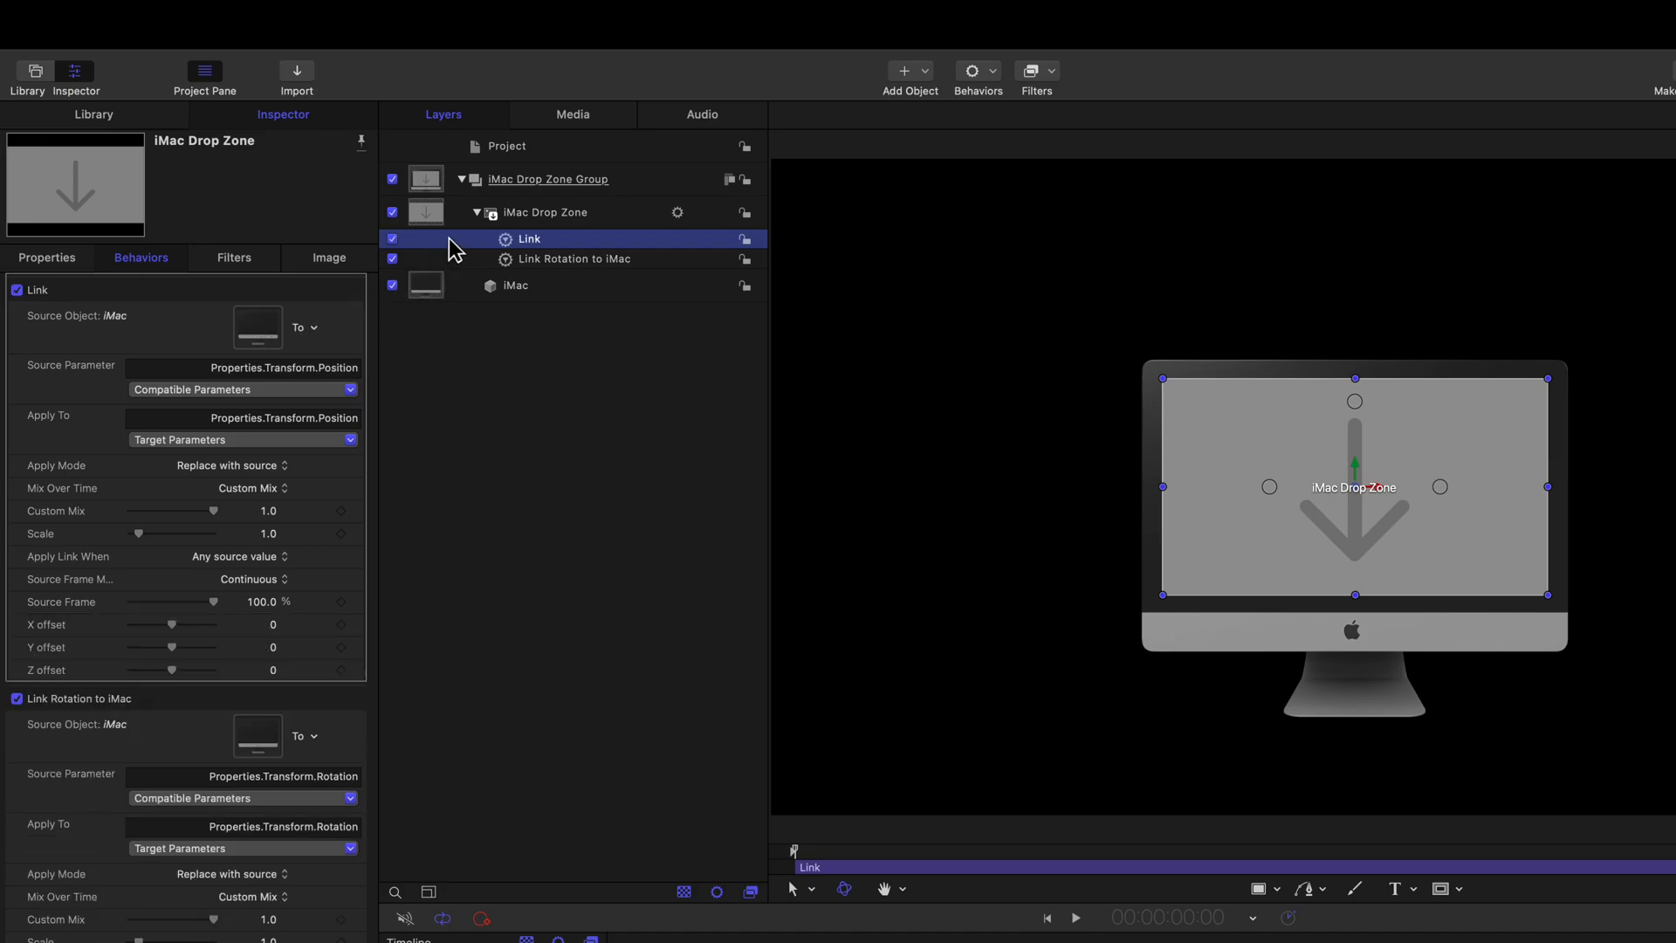
# Step: Rename the position's Link behavior as Link Position to iMac
pyautogui.doubleClick(550, 241)
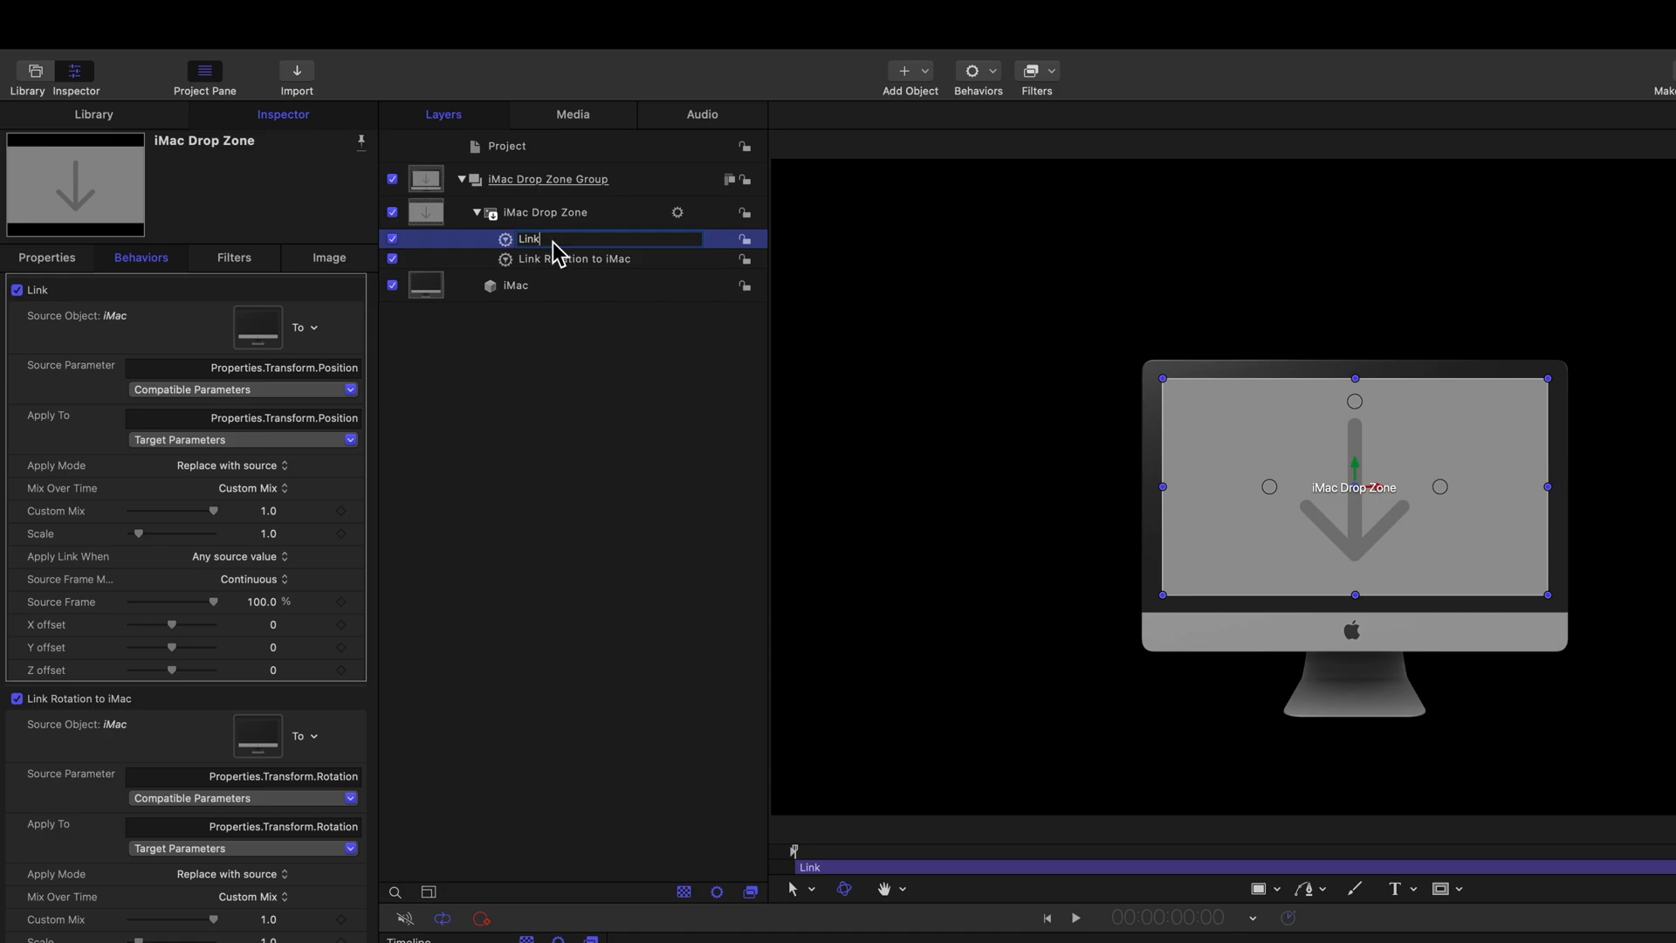
pyautogui.write('Position to iMac')
pyautogui.press('Return')
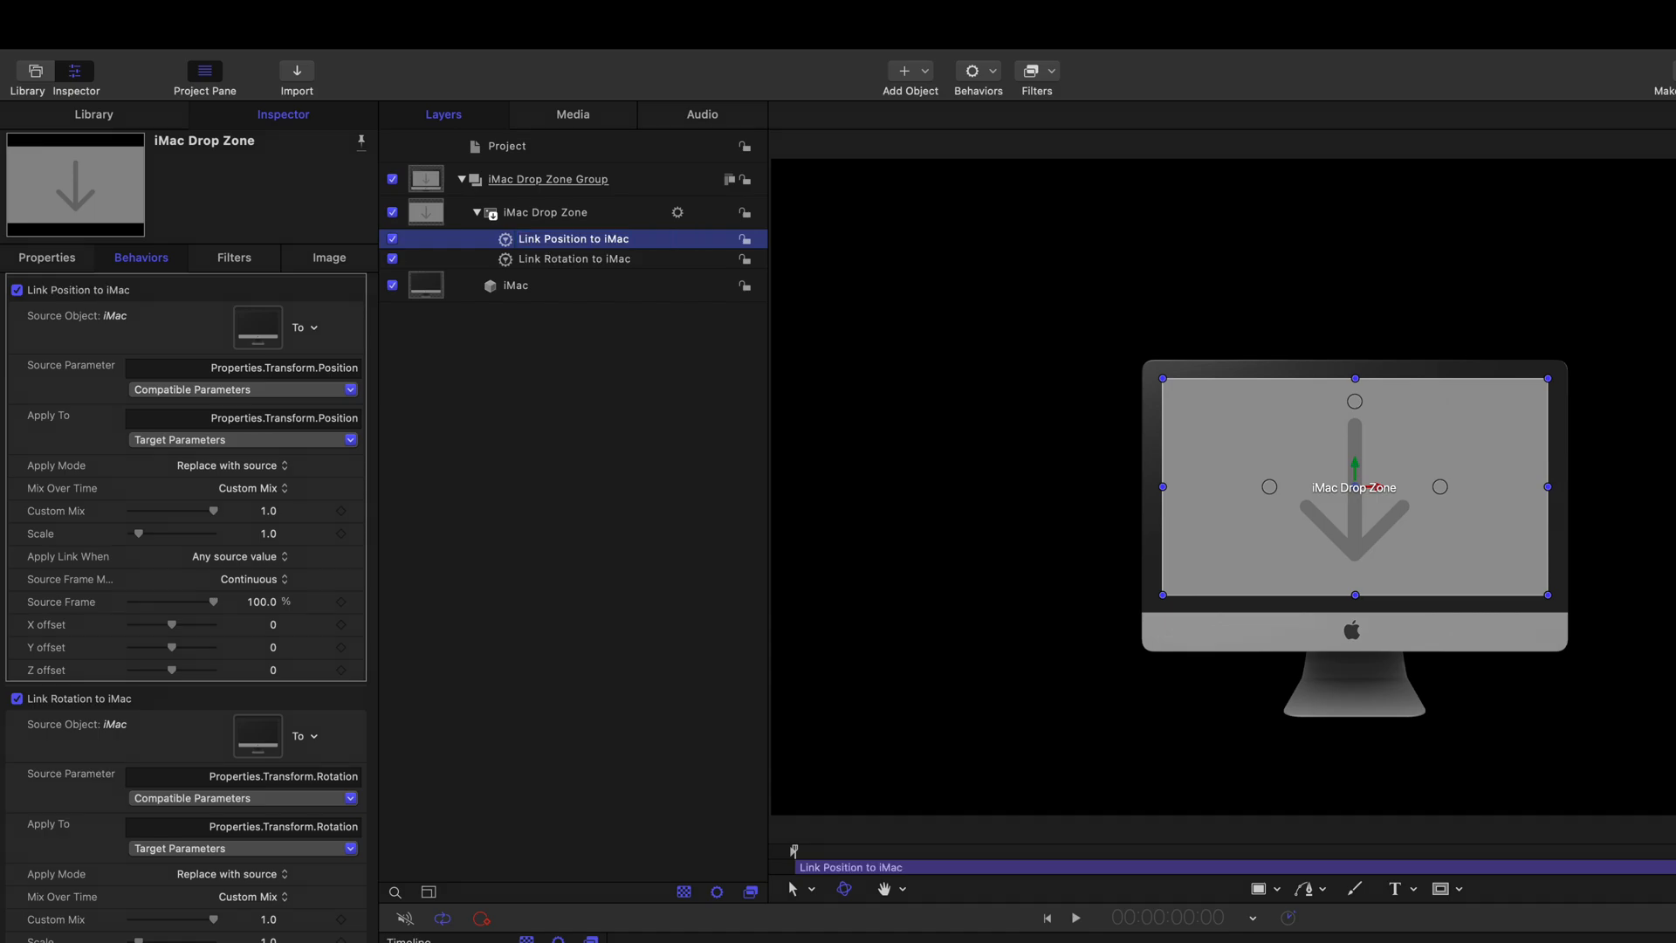
# Step: Add a Link parameter behavior to the iMac Drop Zone's Scale, with the iMac layer as source object
pyautogui.click(550, 218)
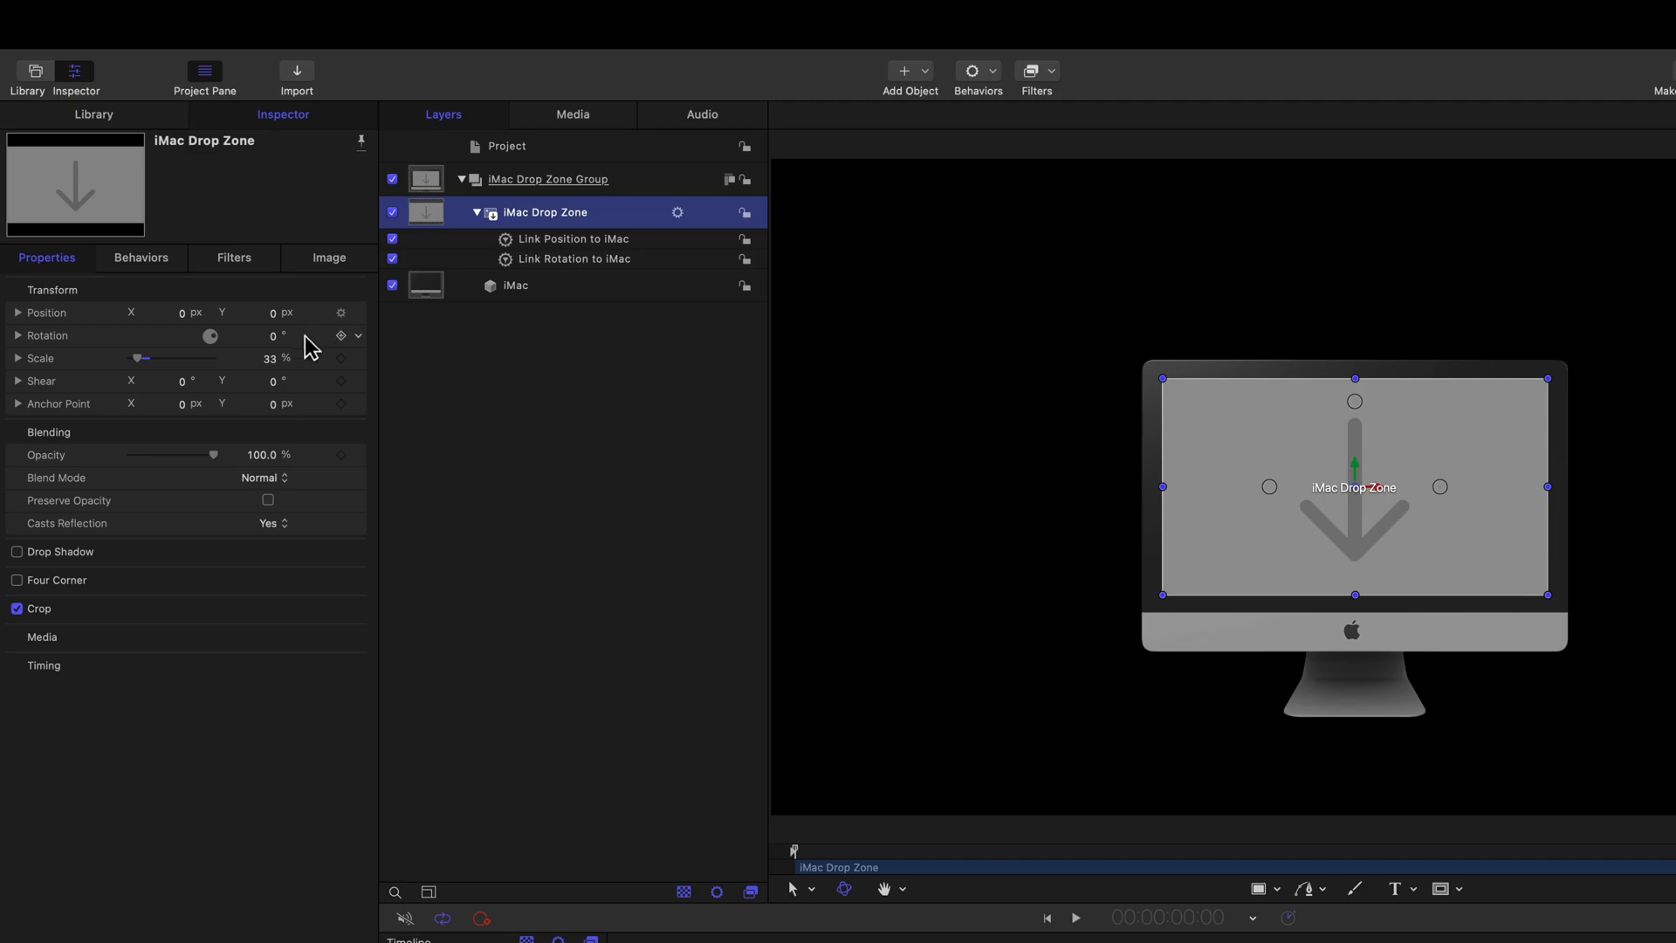
pyautogui.click(358, 361)
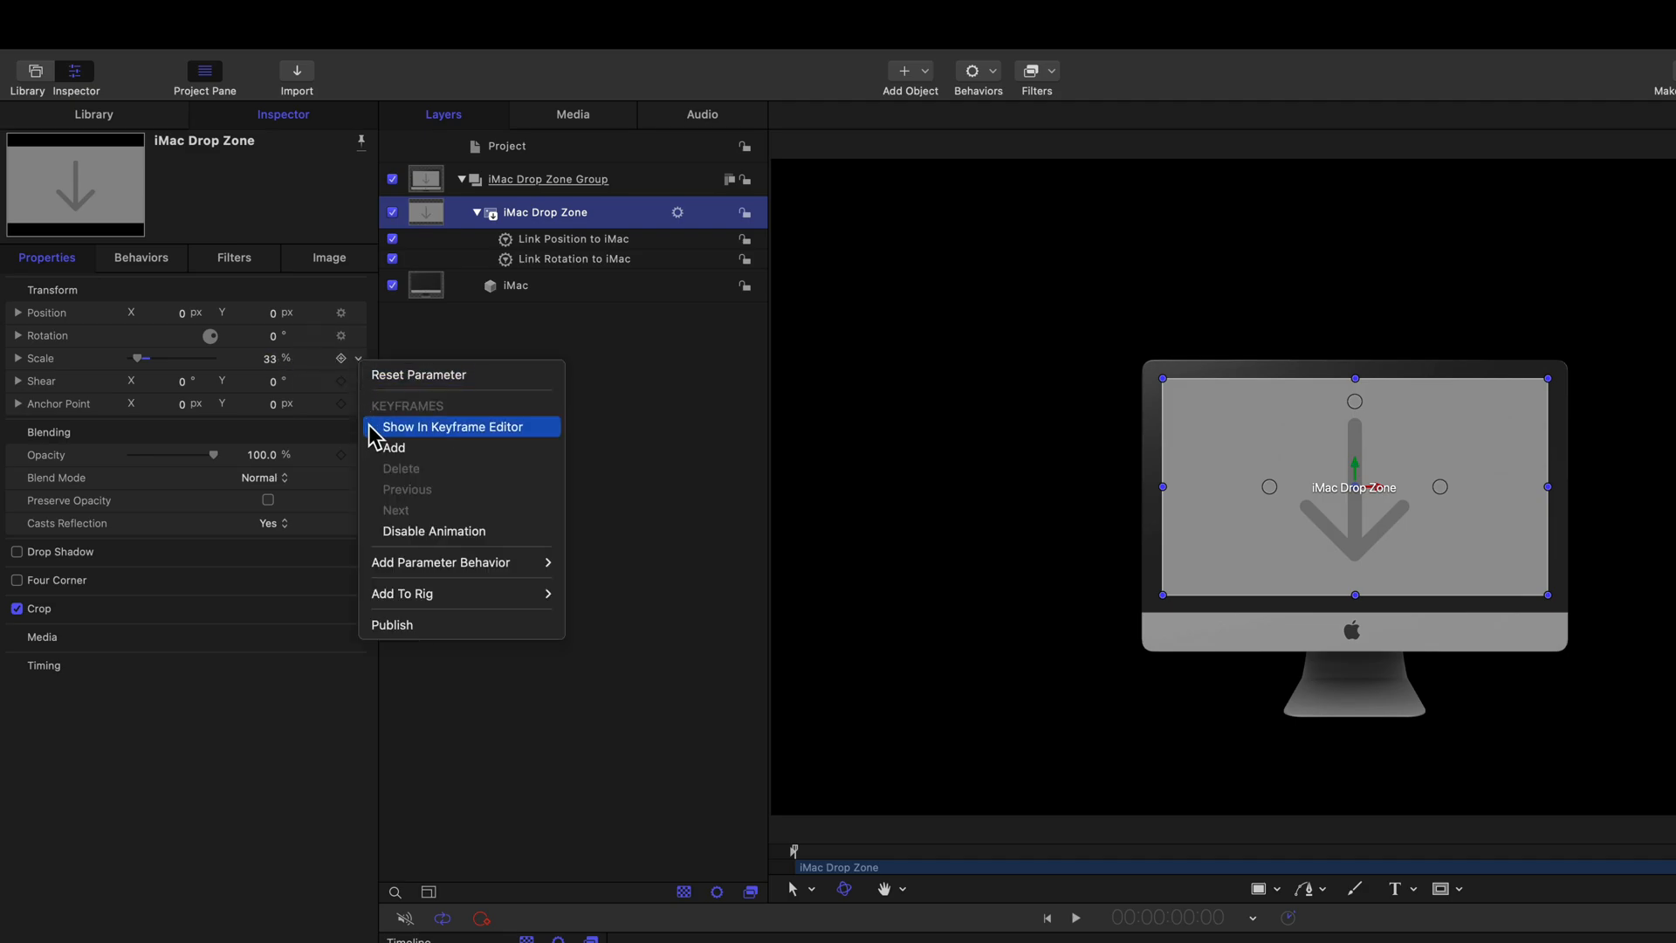
pyautogui.moveTo(550, 563)
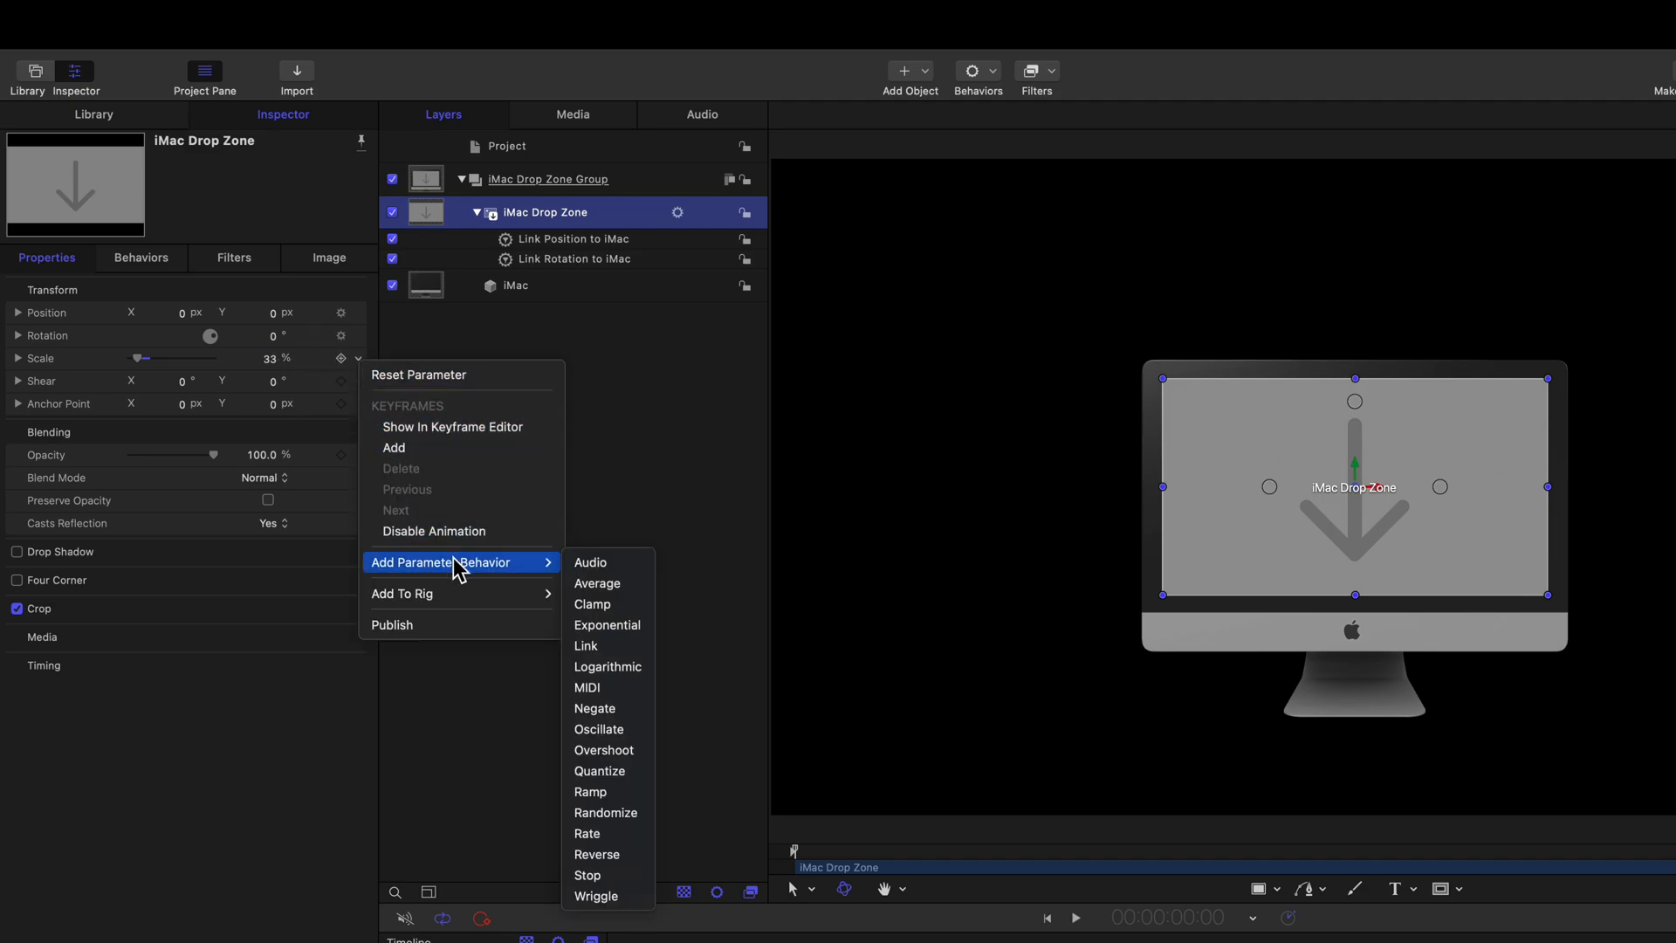
pyautogui.click(590, 647)
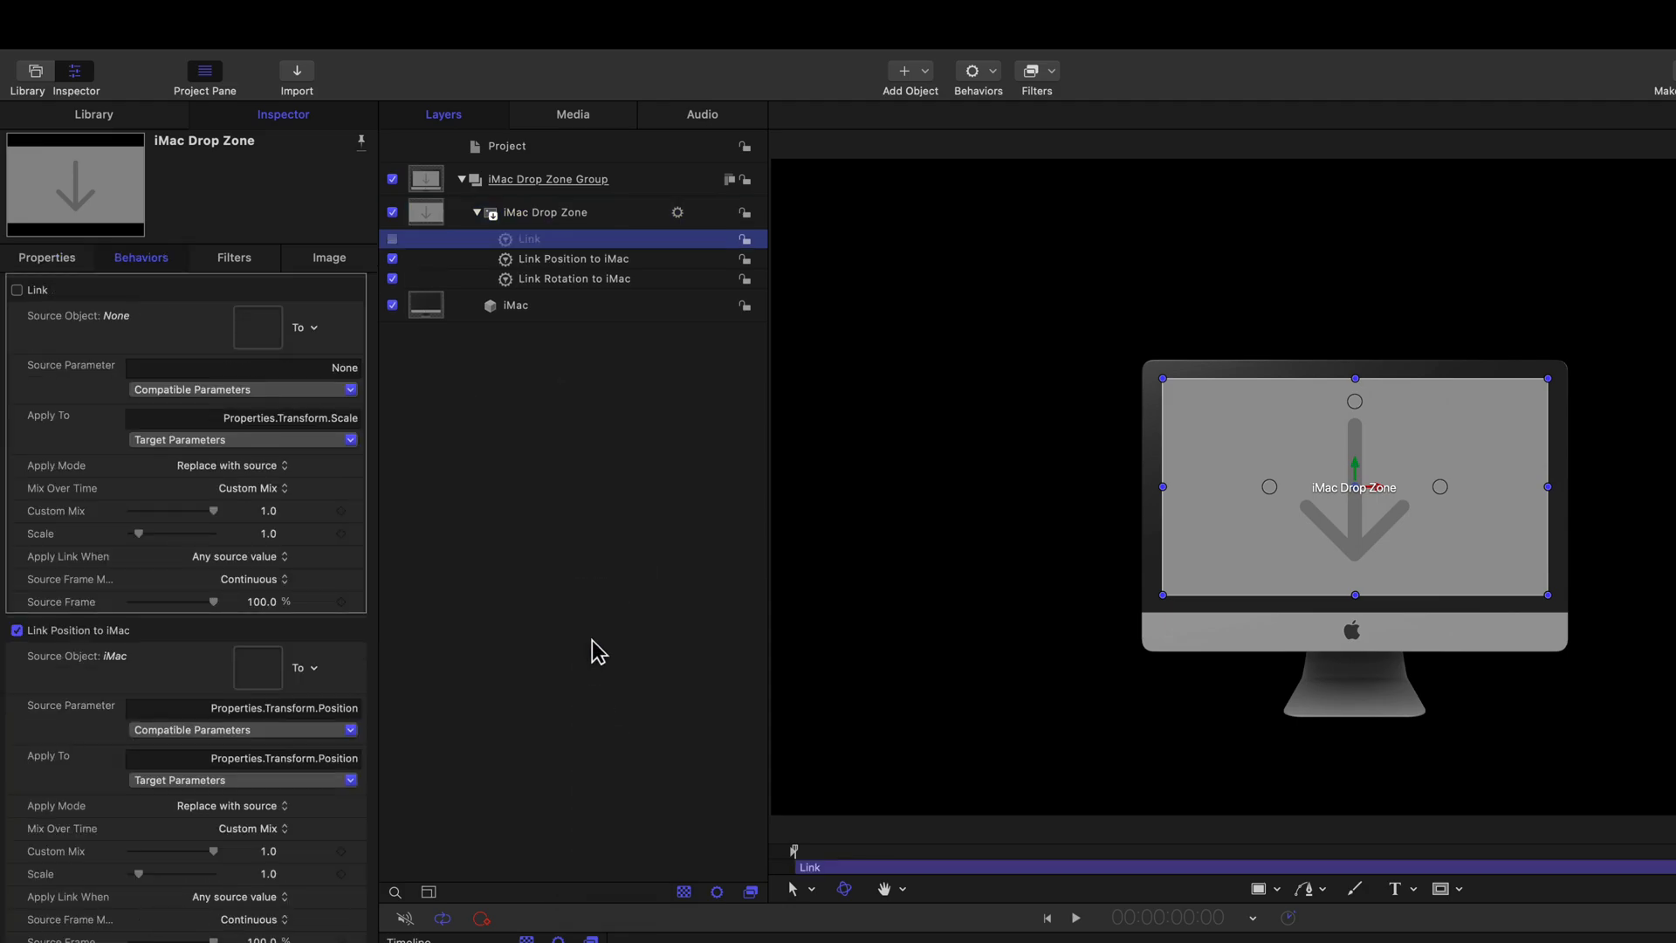
pyautogui.moveTo(415, 322); pyautogui.dragTo(258, 329)
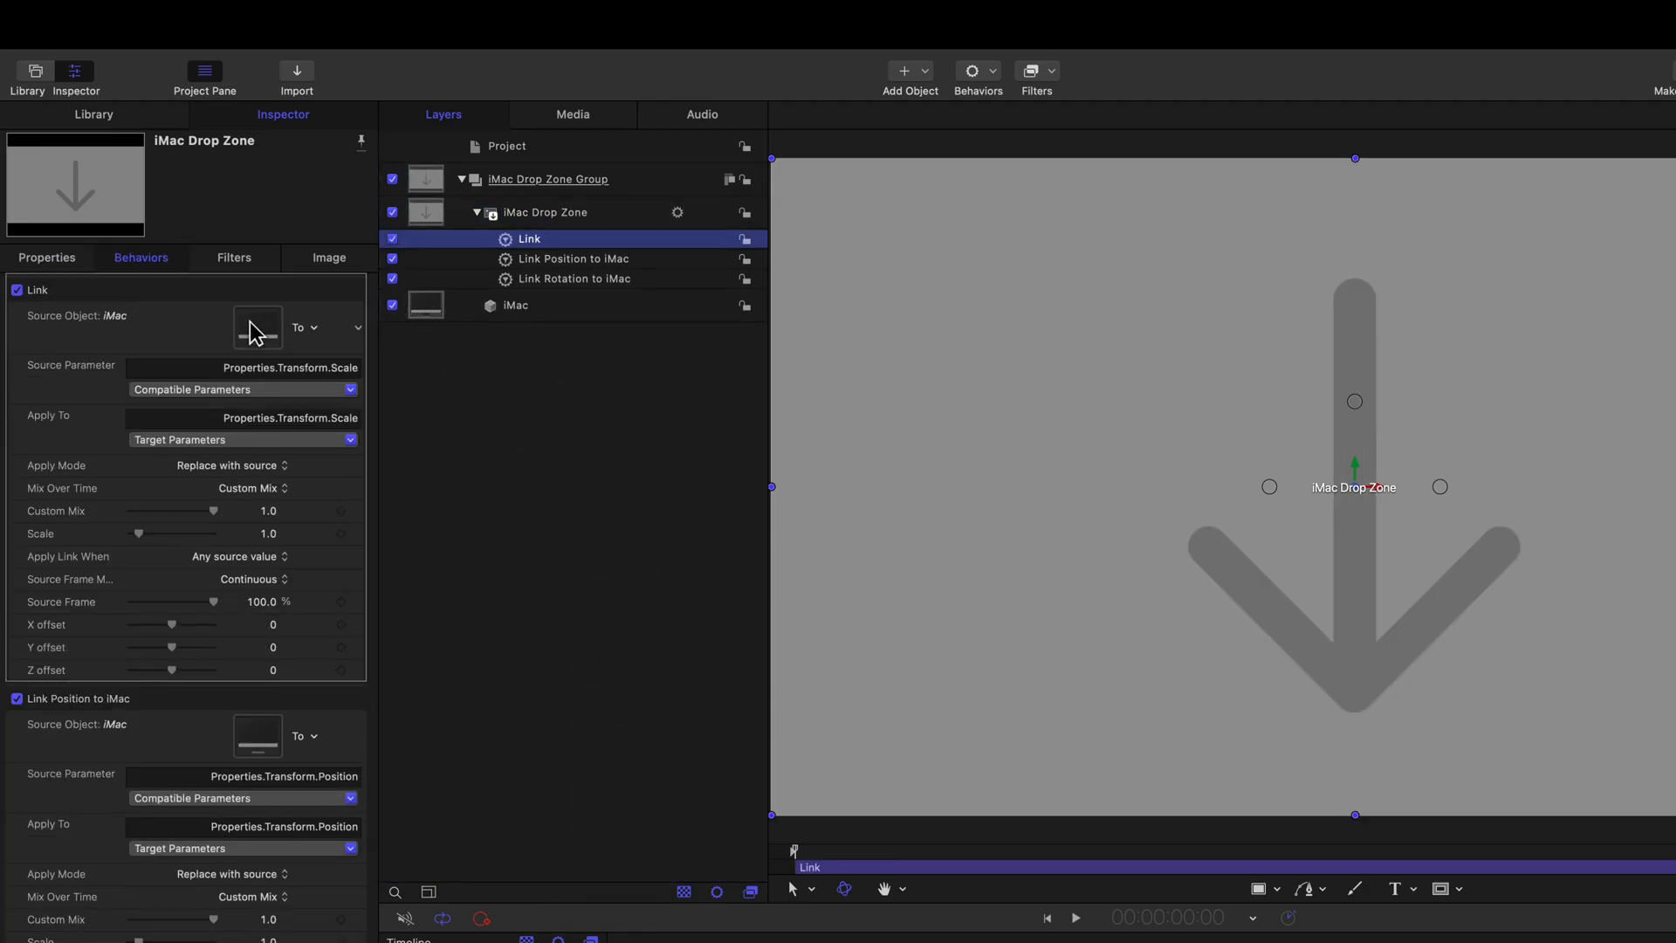
# Step: Set the scale link's Scale multiplier to 0.33 and rename the behavior as Link Scale to iMac
pyautogui.click(266, 533)
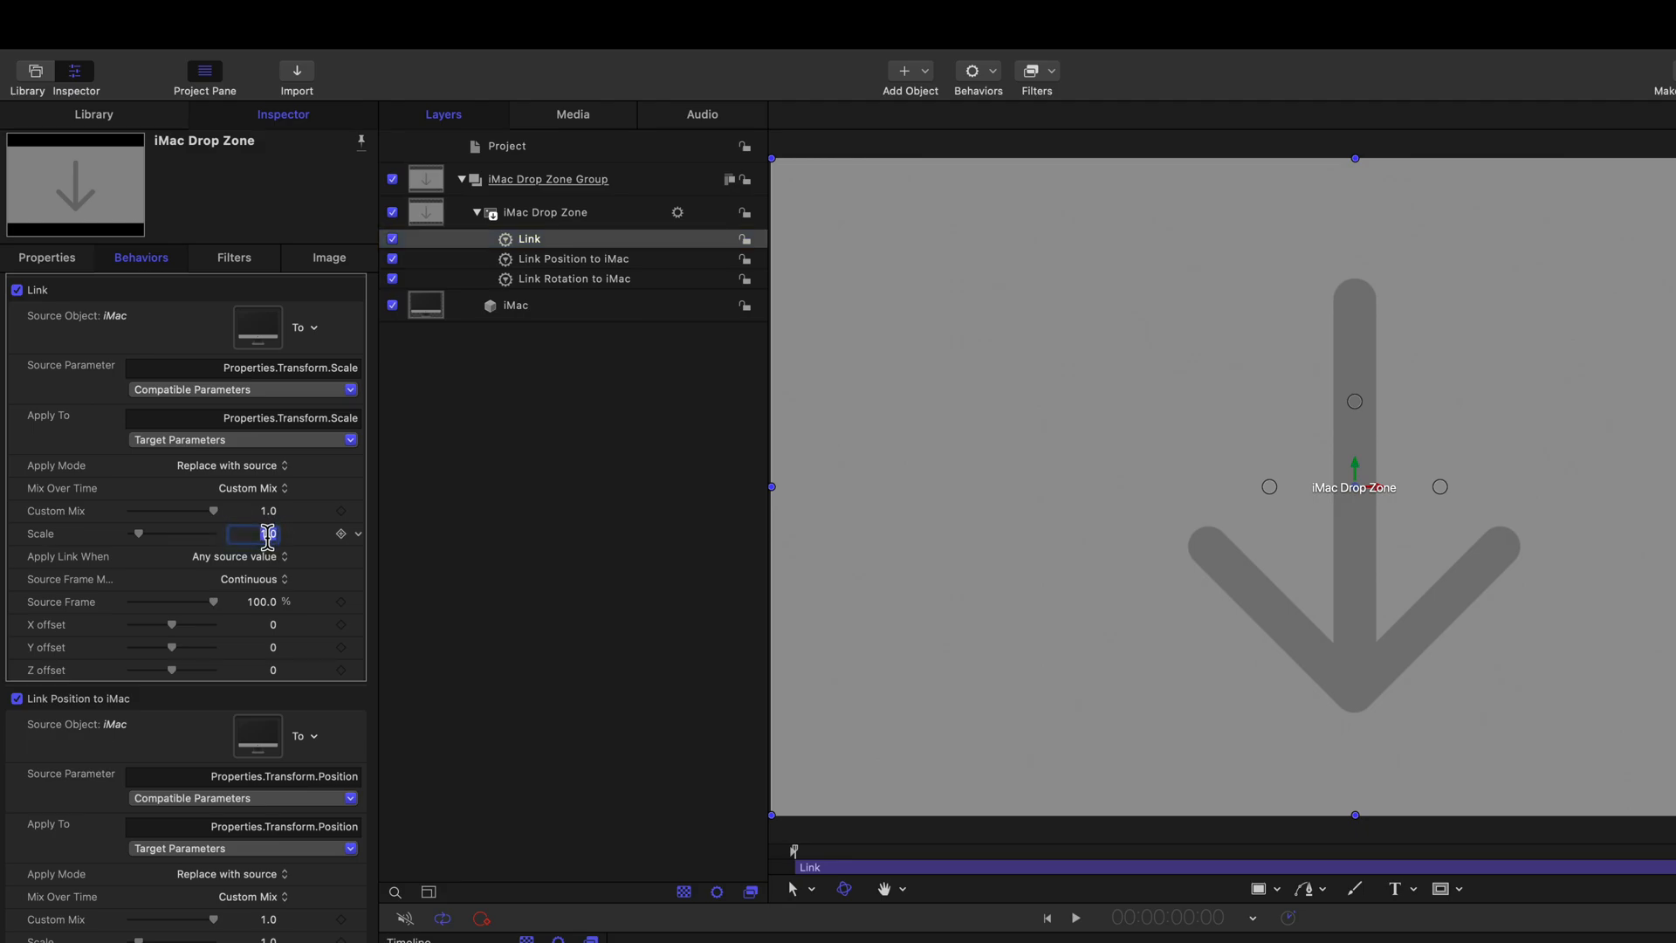
pyautogui.press('BackSpace')
pyautogui.press('Return')
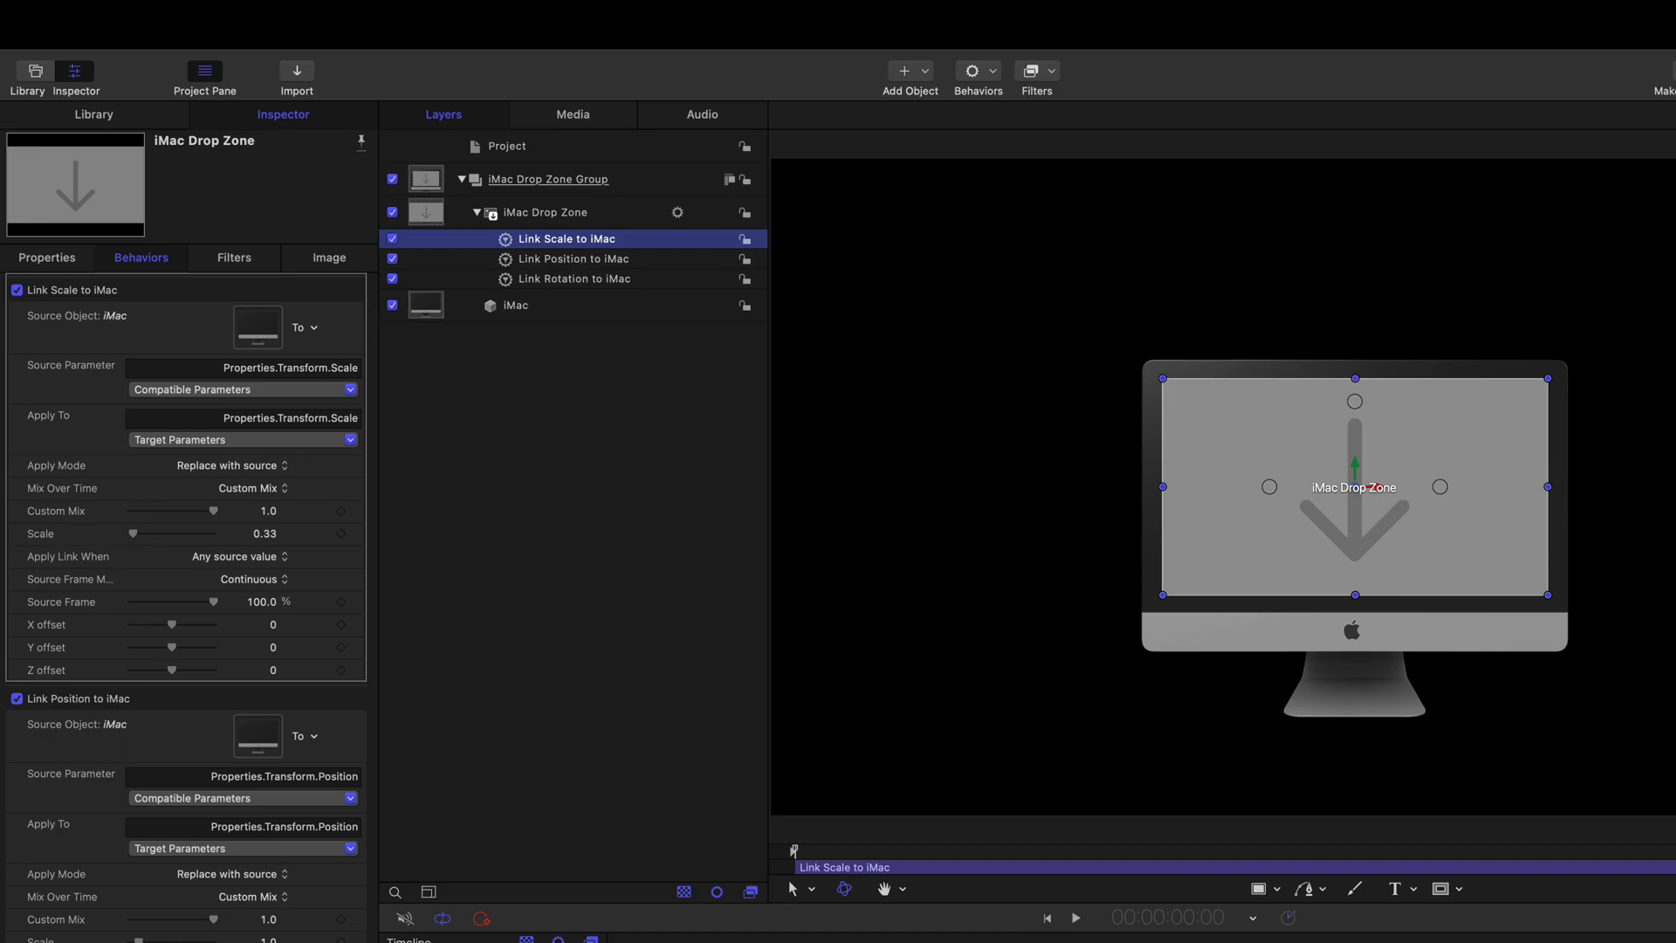
# Step: Switch to the file browser and place the image of several iMacs into the iMac Drop Zone
pyautogui.press('super+Tab')
pyautogui.moveTo(777, 838); pyautogui.dragTo(1352, 472)
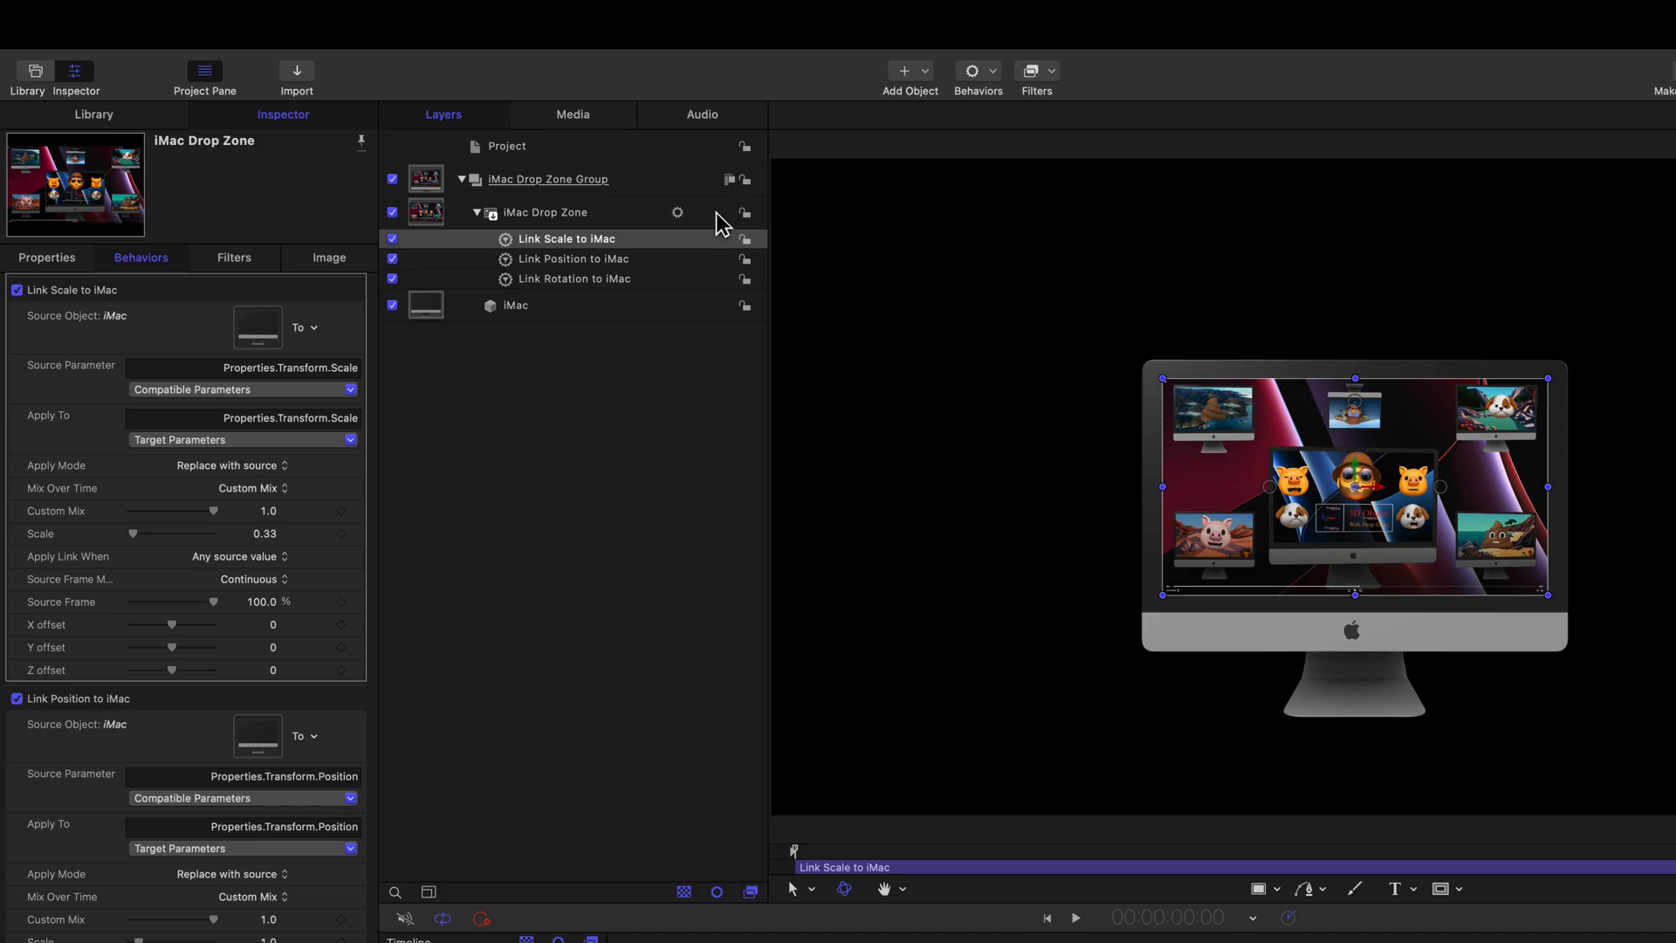
# Step: Import BackGround.png into the iMac Drop Zone Group and move its layer below the iMac Drop Zone
pyautogui.click(522, 184)
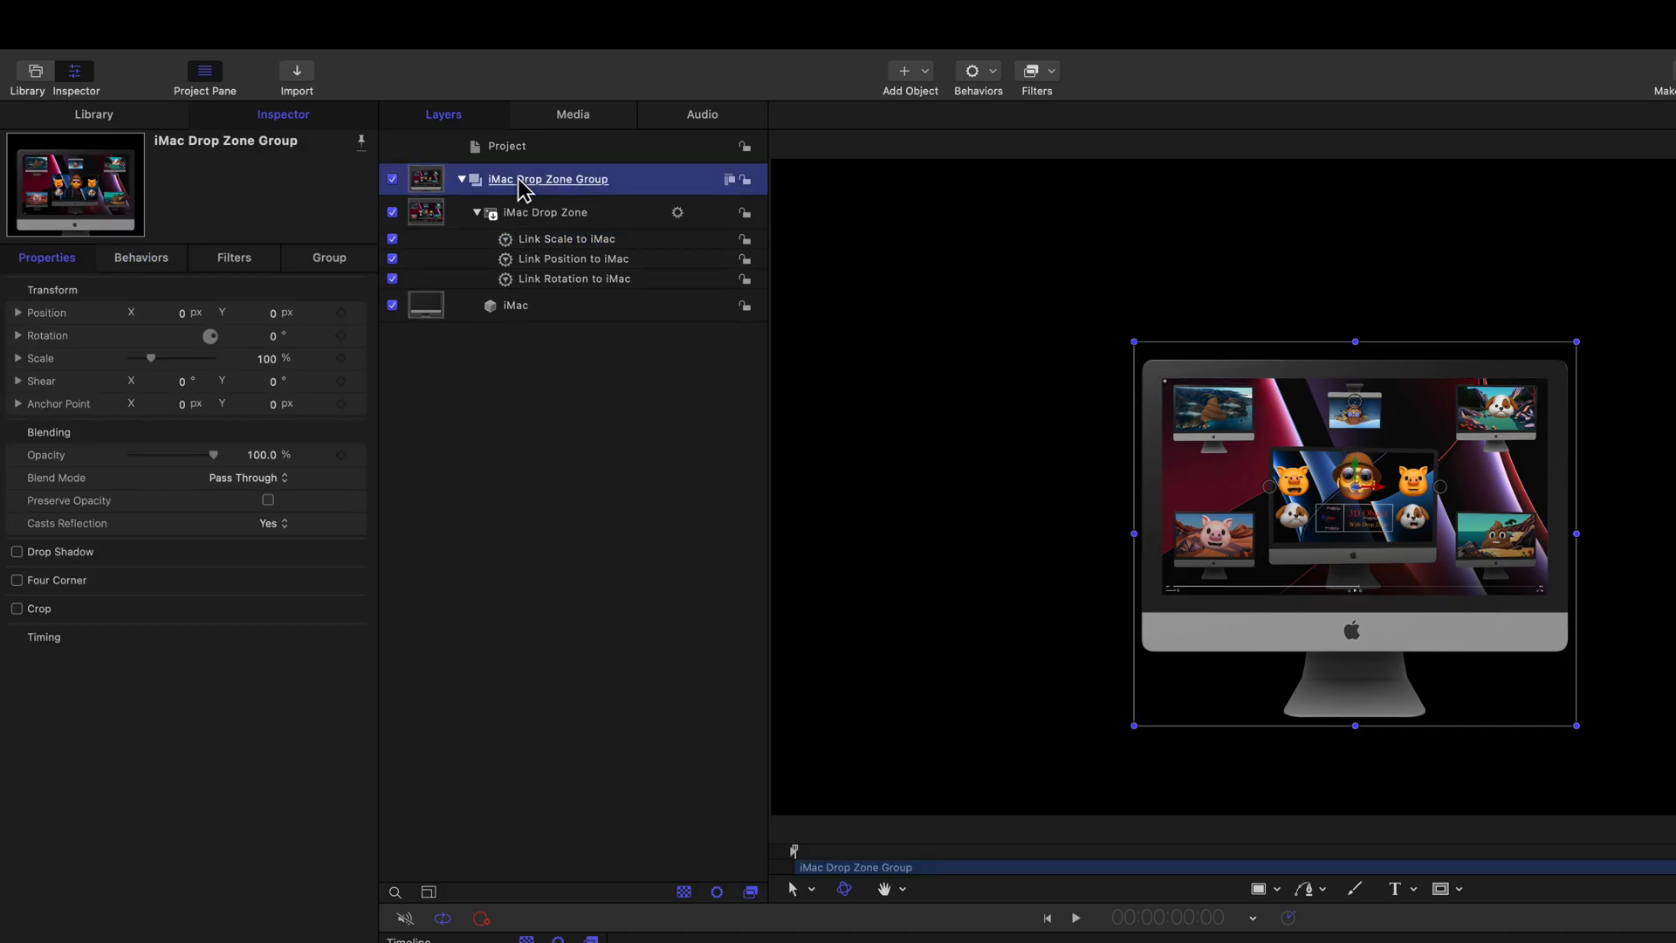
pyautogui.click(298, 77)
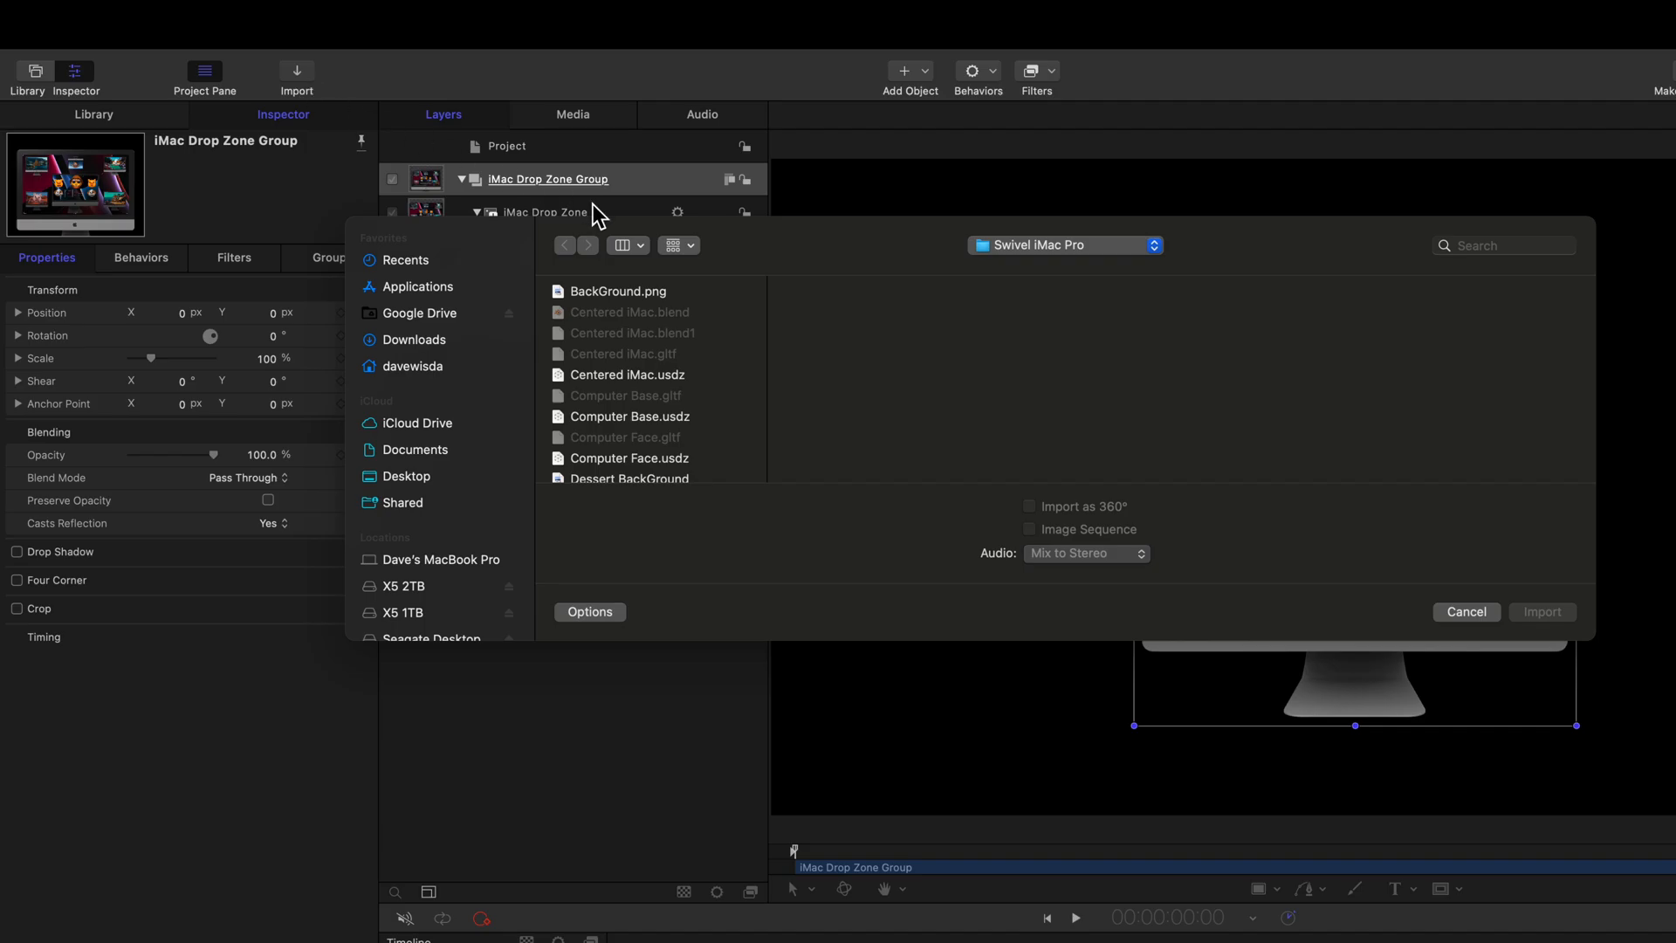
pyautogui.click(620, 292)
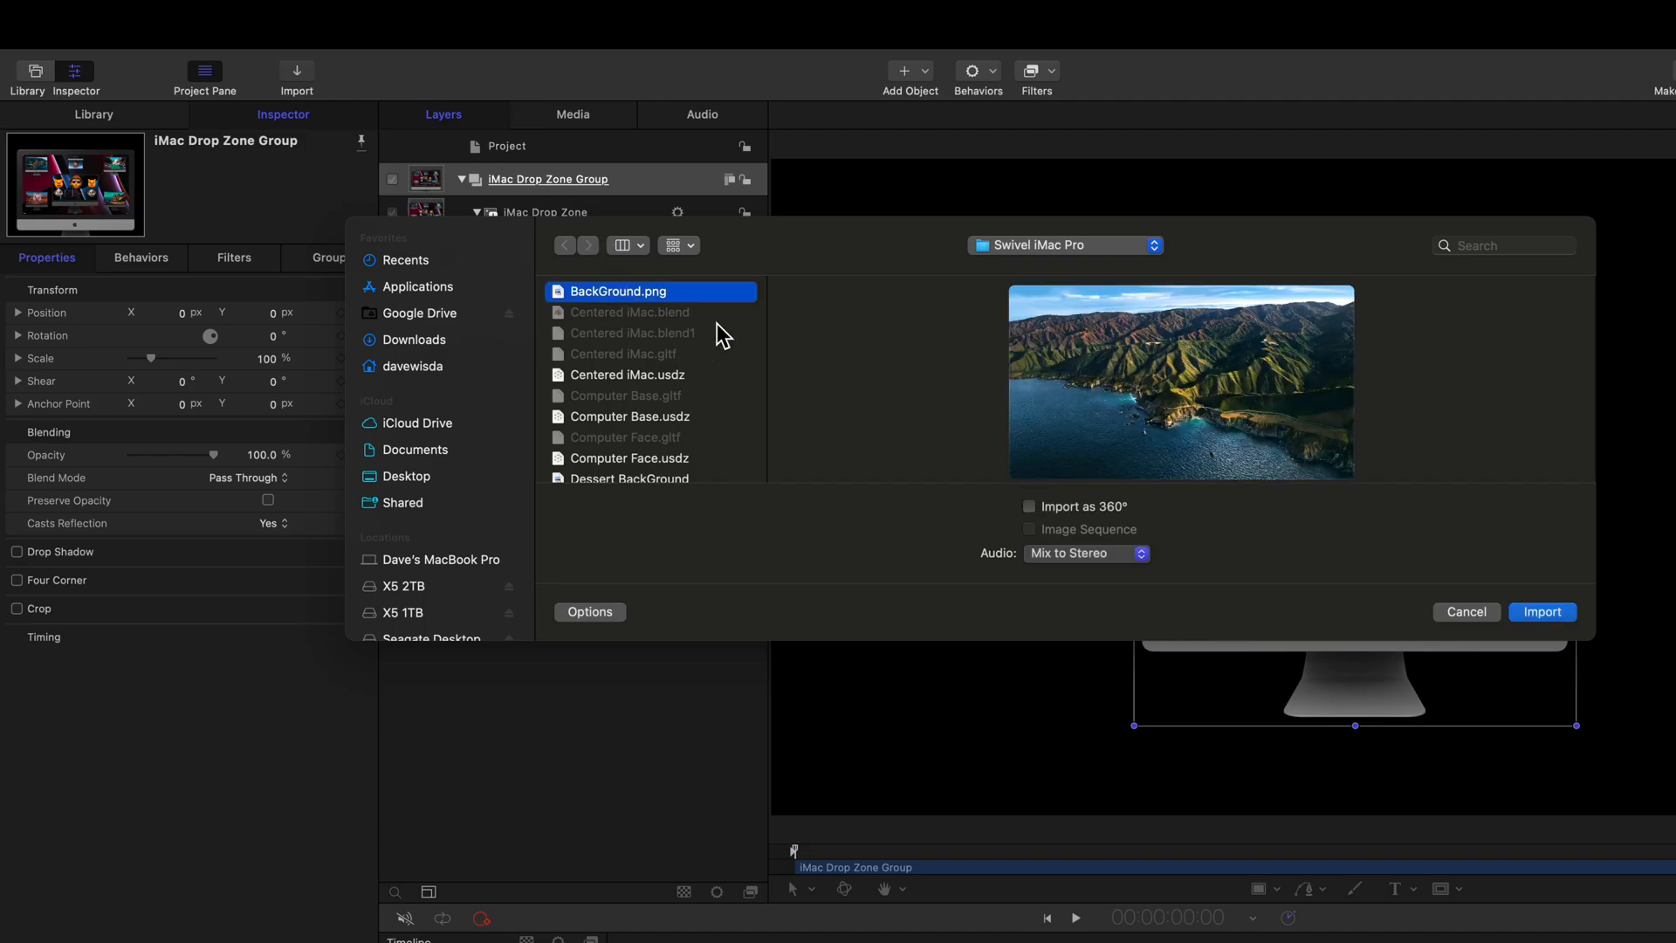
pyautogui.click(1546, 616)
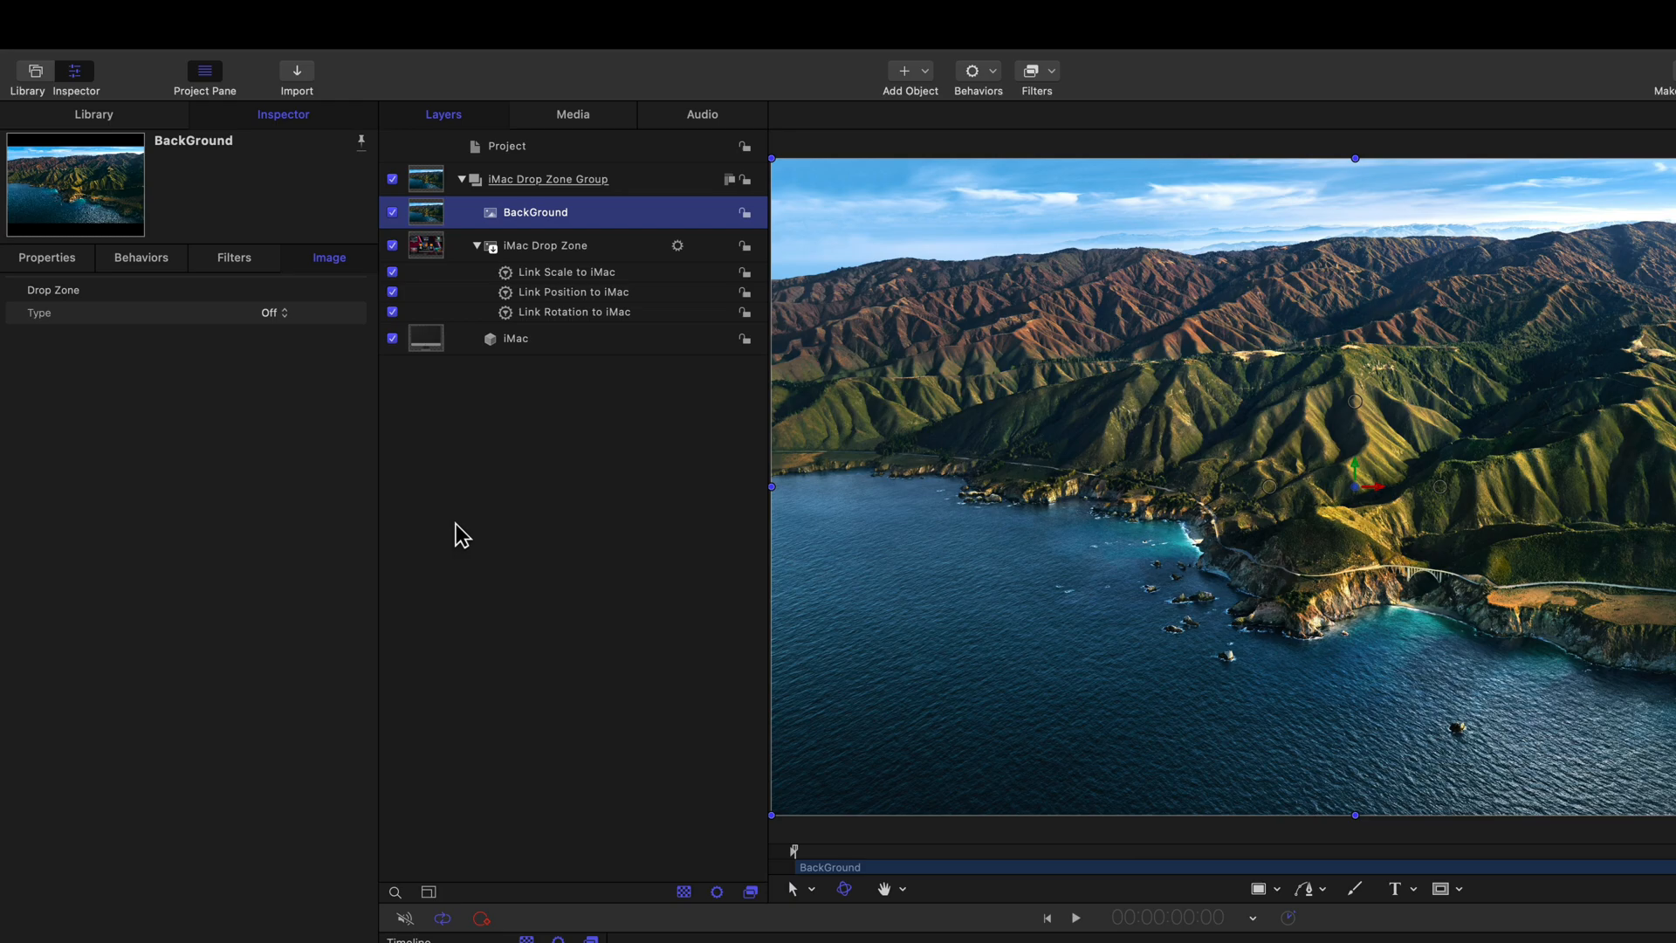
pyautogui.press('super+bracketleft')
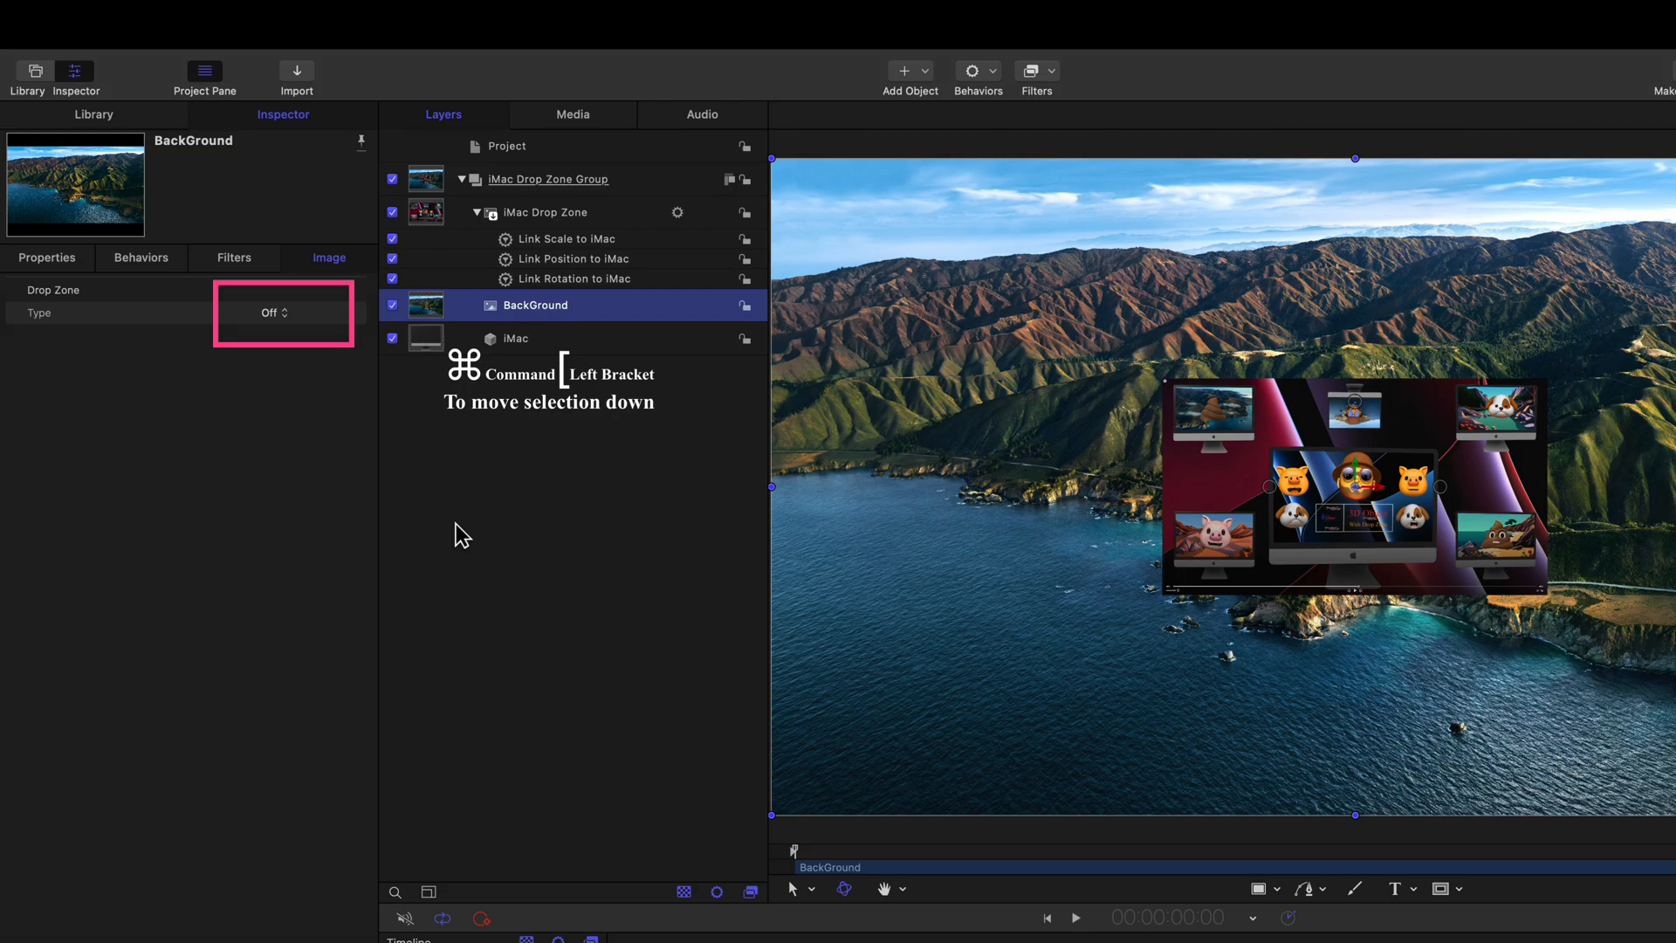
# Step: Change the BackGround layer's type to Drop Zone and unpublish its source media parameter
pyautogui.click(266, 316)
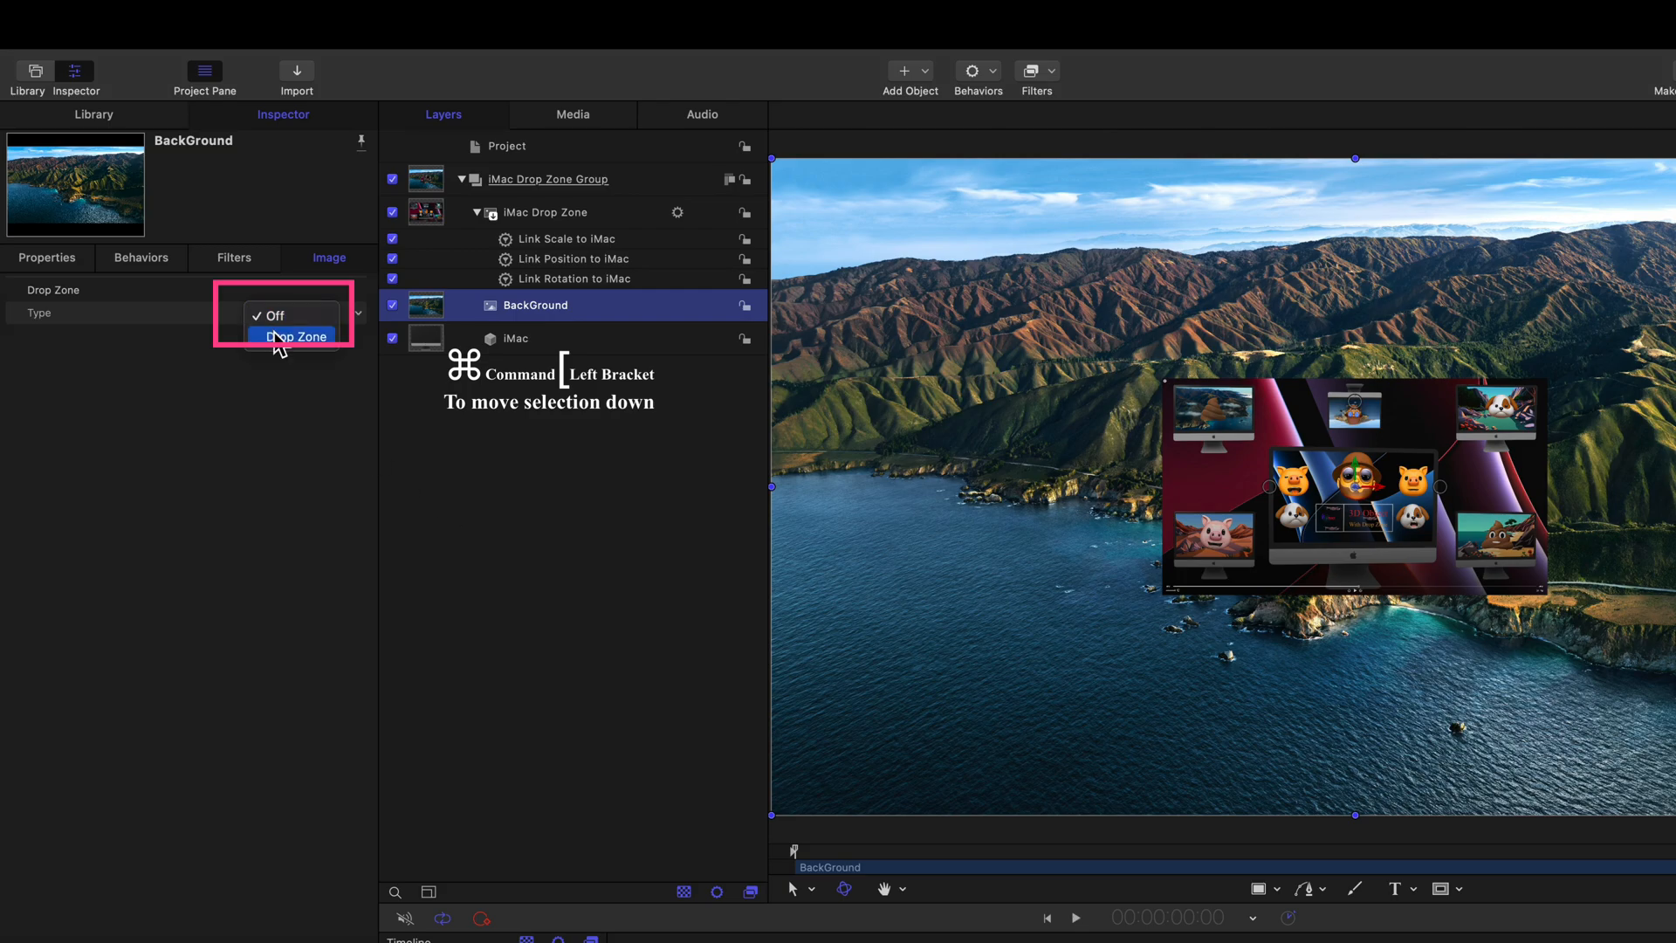
pyautogui.click(279, 337)
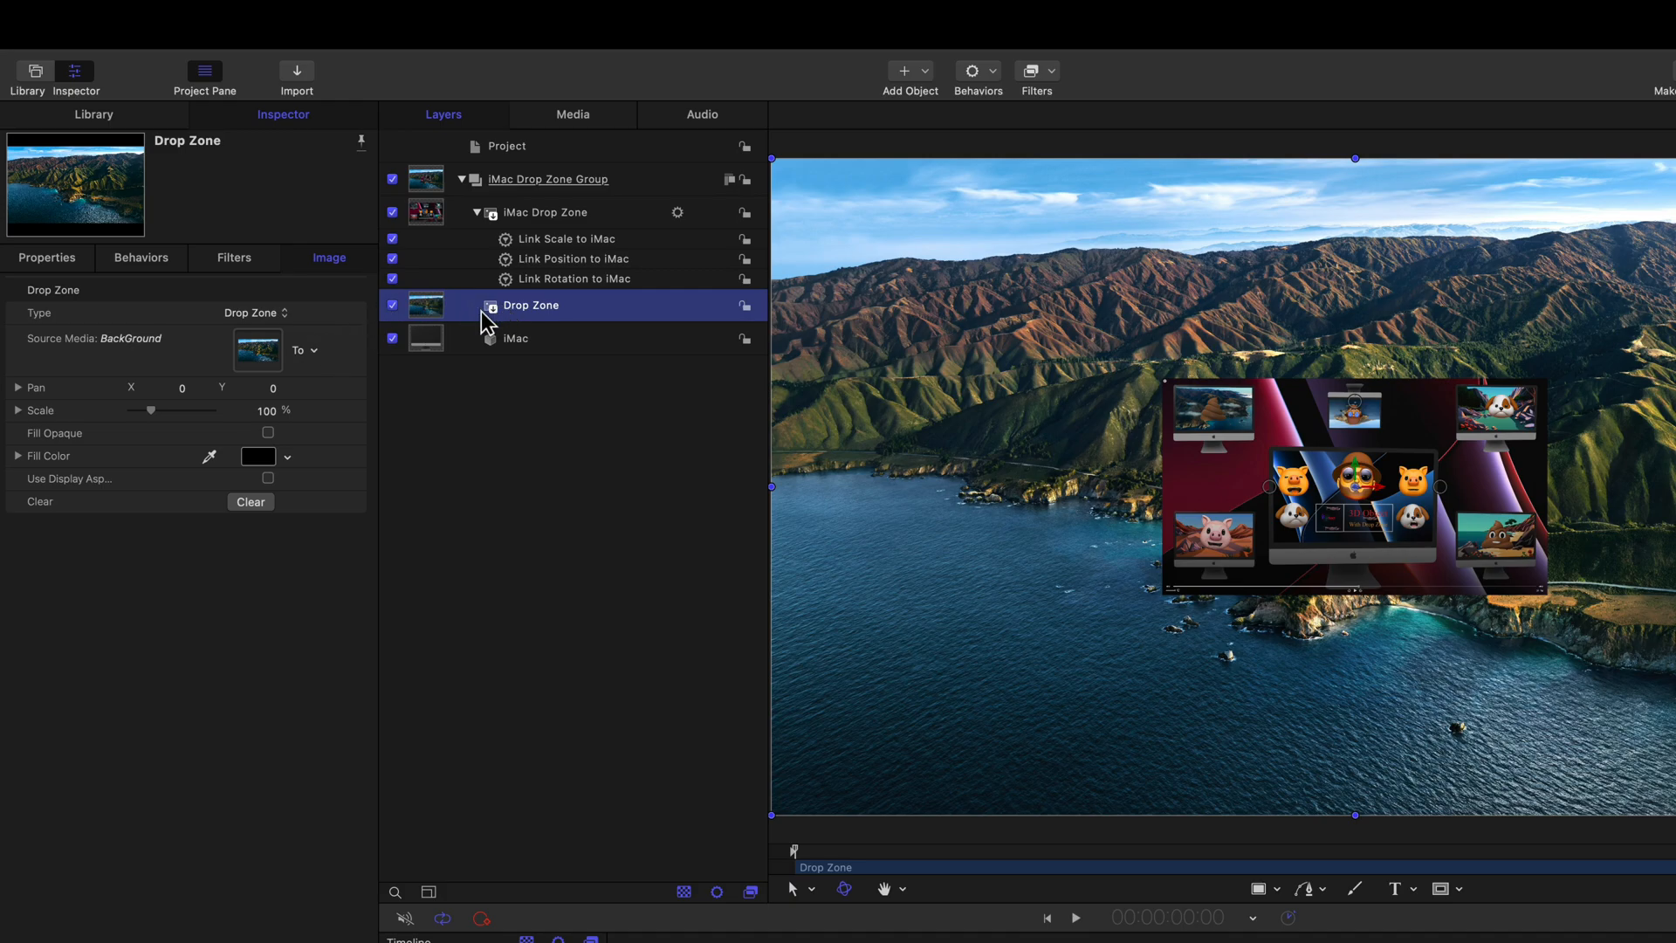
pyautogui.click(358, 353)
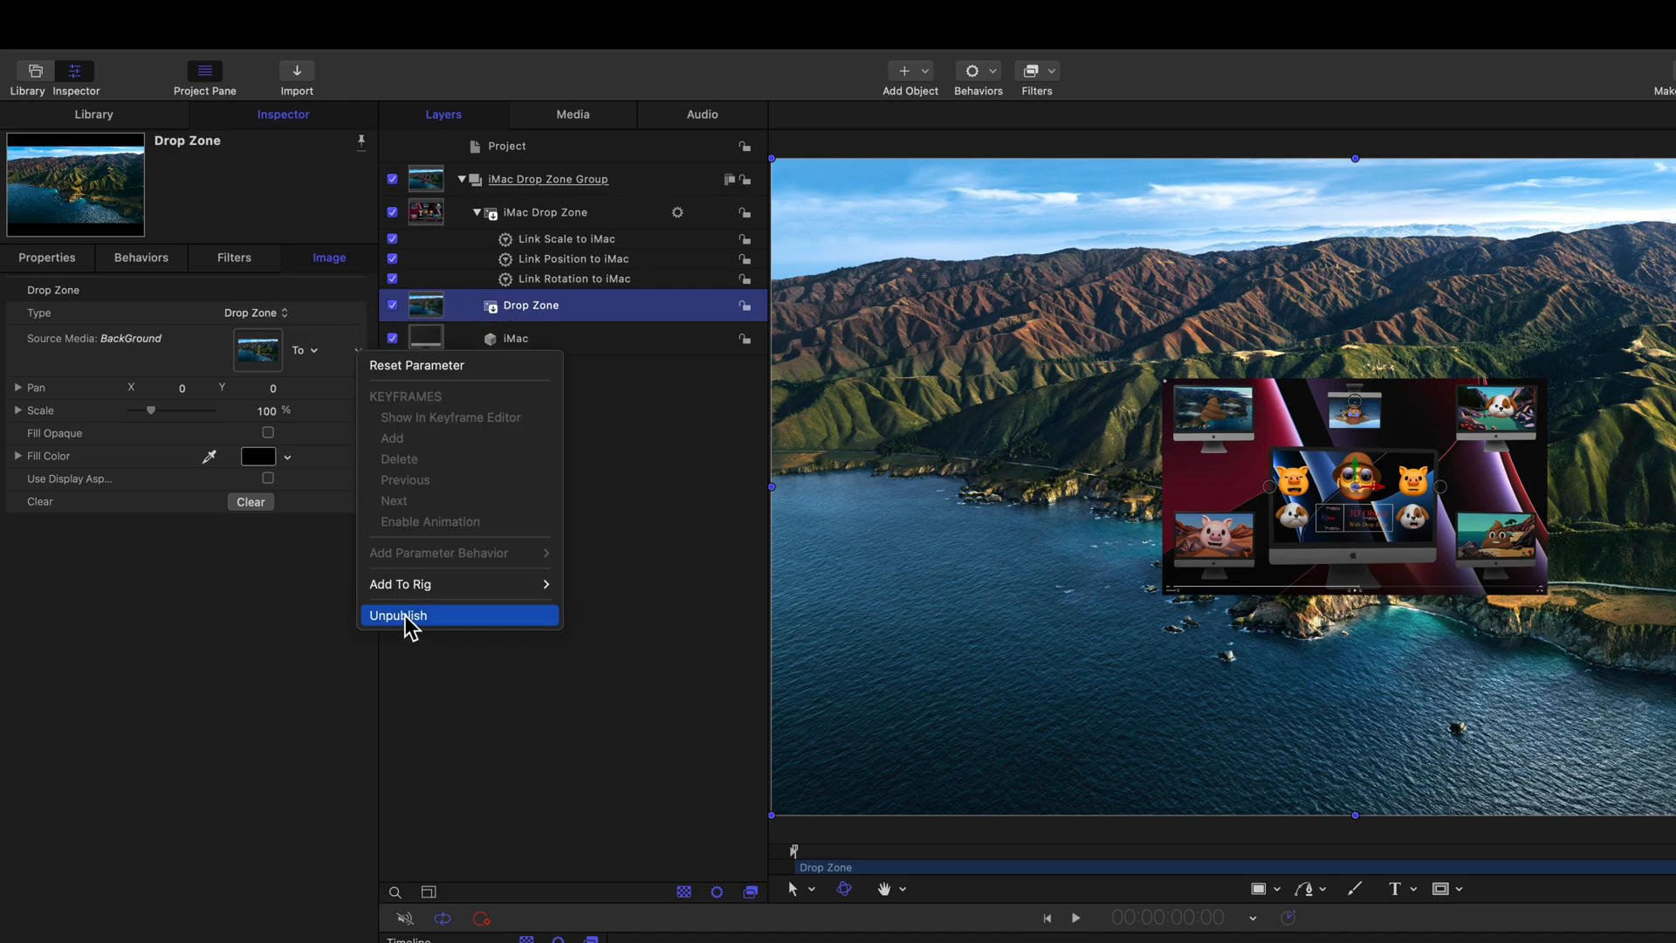
pyautogui.click(406, 617)
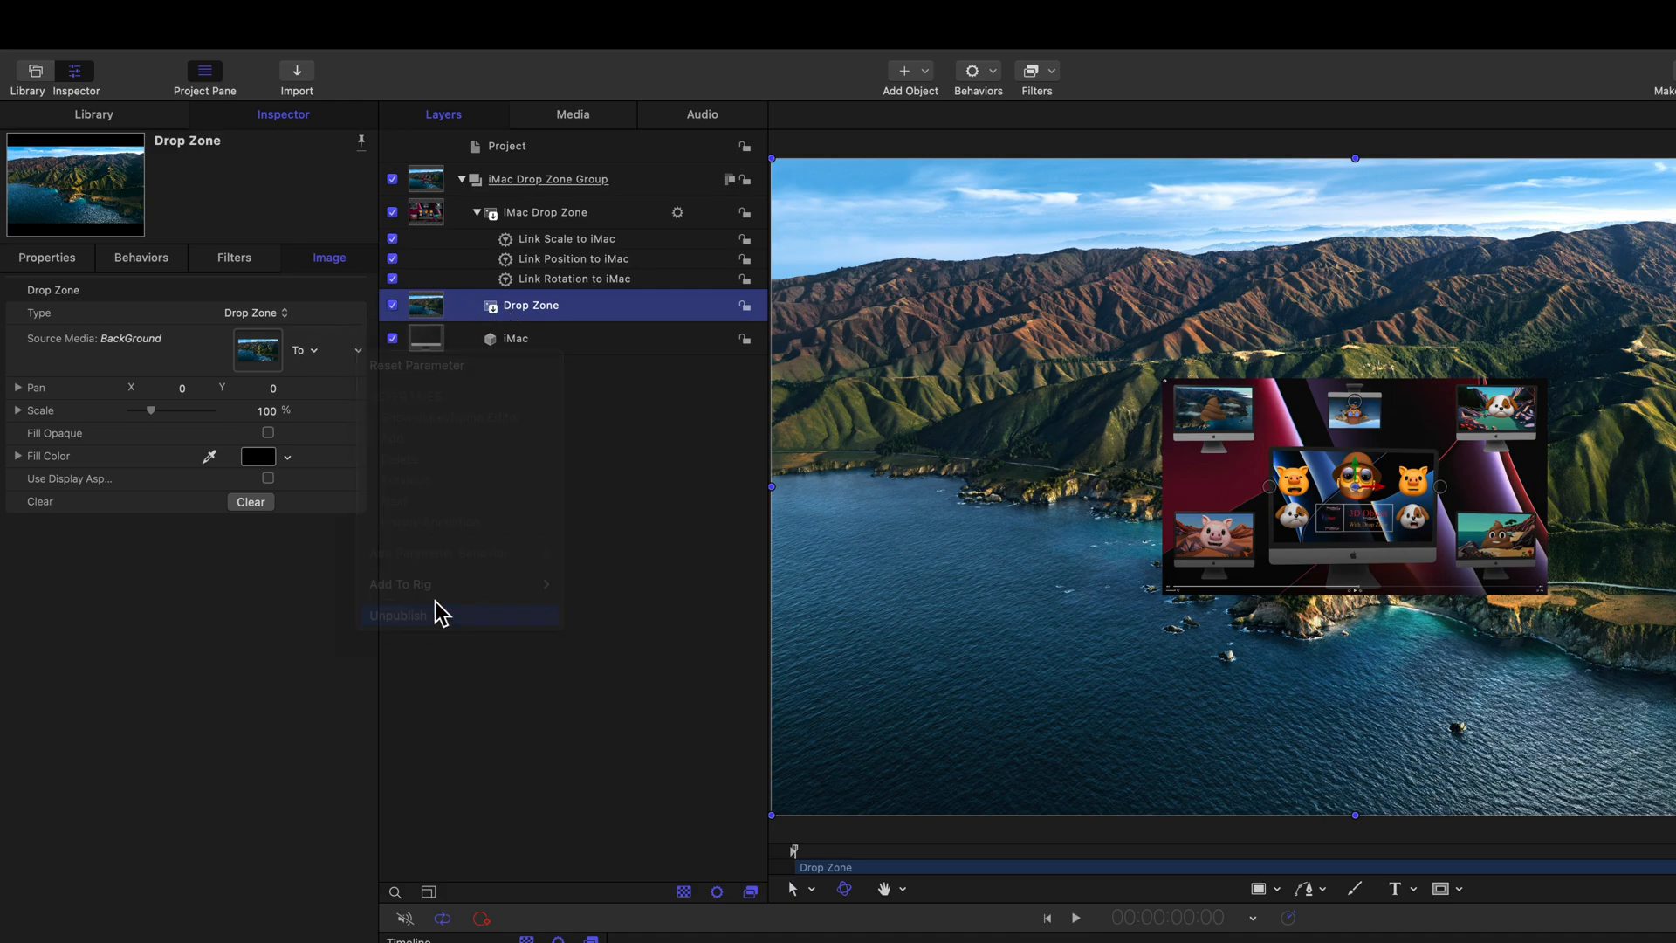
# Step: Rename the new drop zone layer as BackGround Drop Zone and publish its source media parameter
pyautogui.doubleClick(504, 306)
pyautogui.click(505, 305)
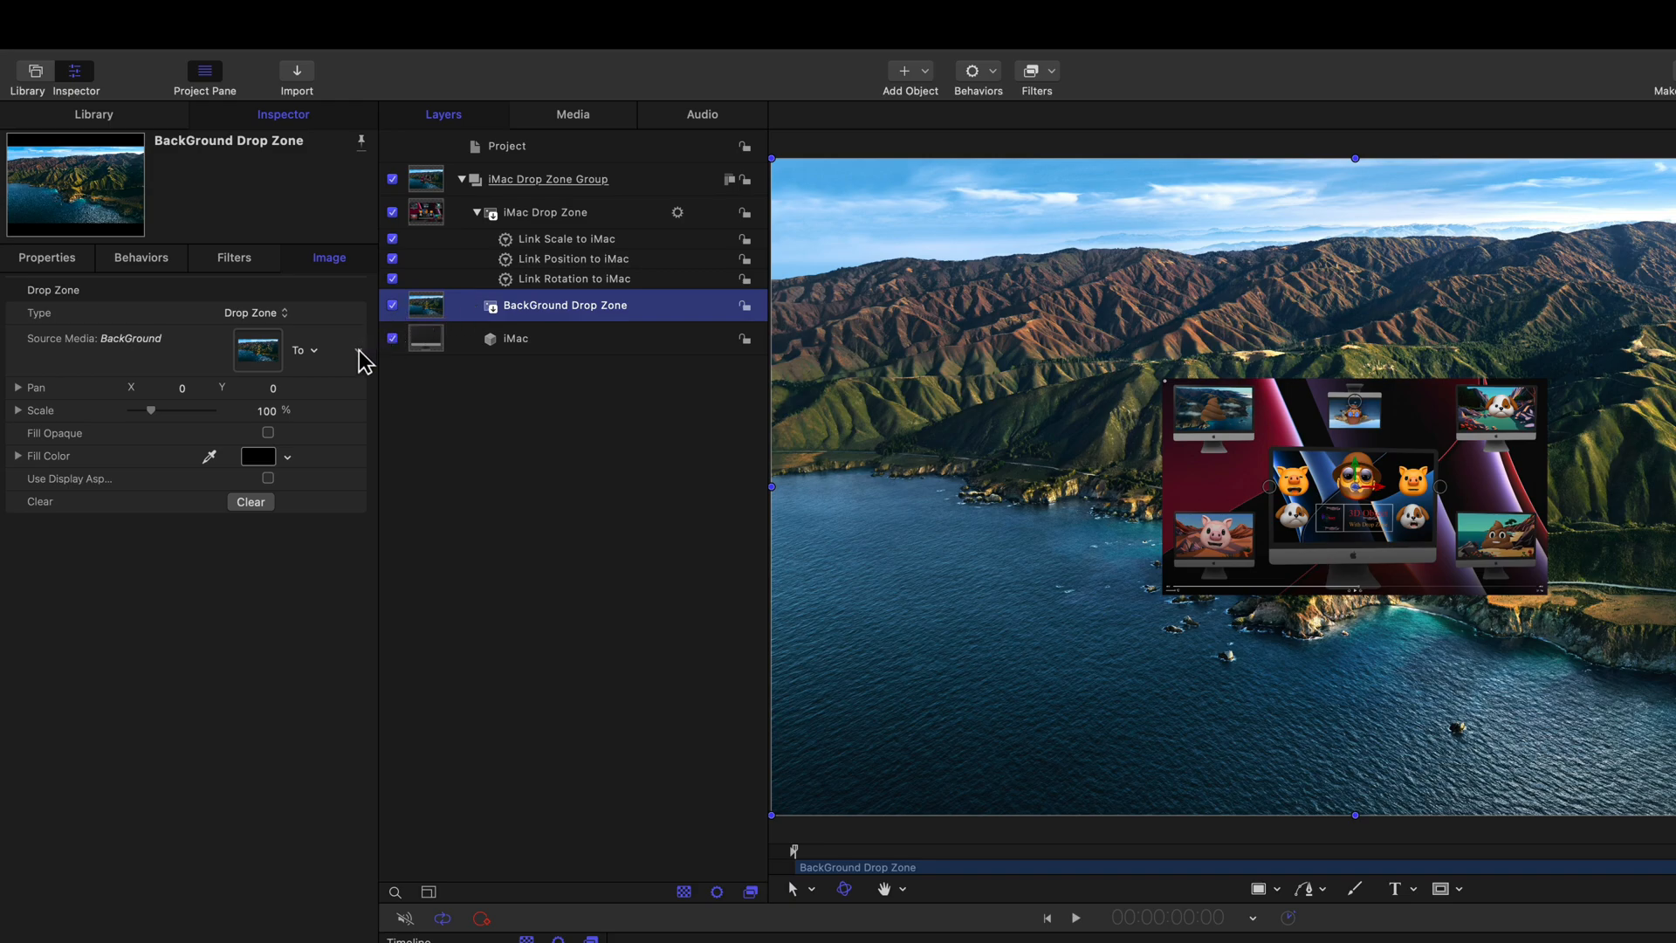
pyautogui.click(358, 352)
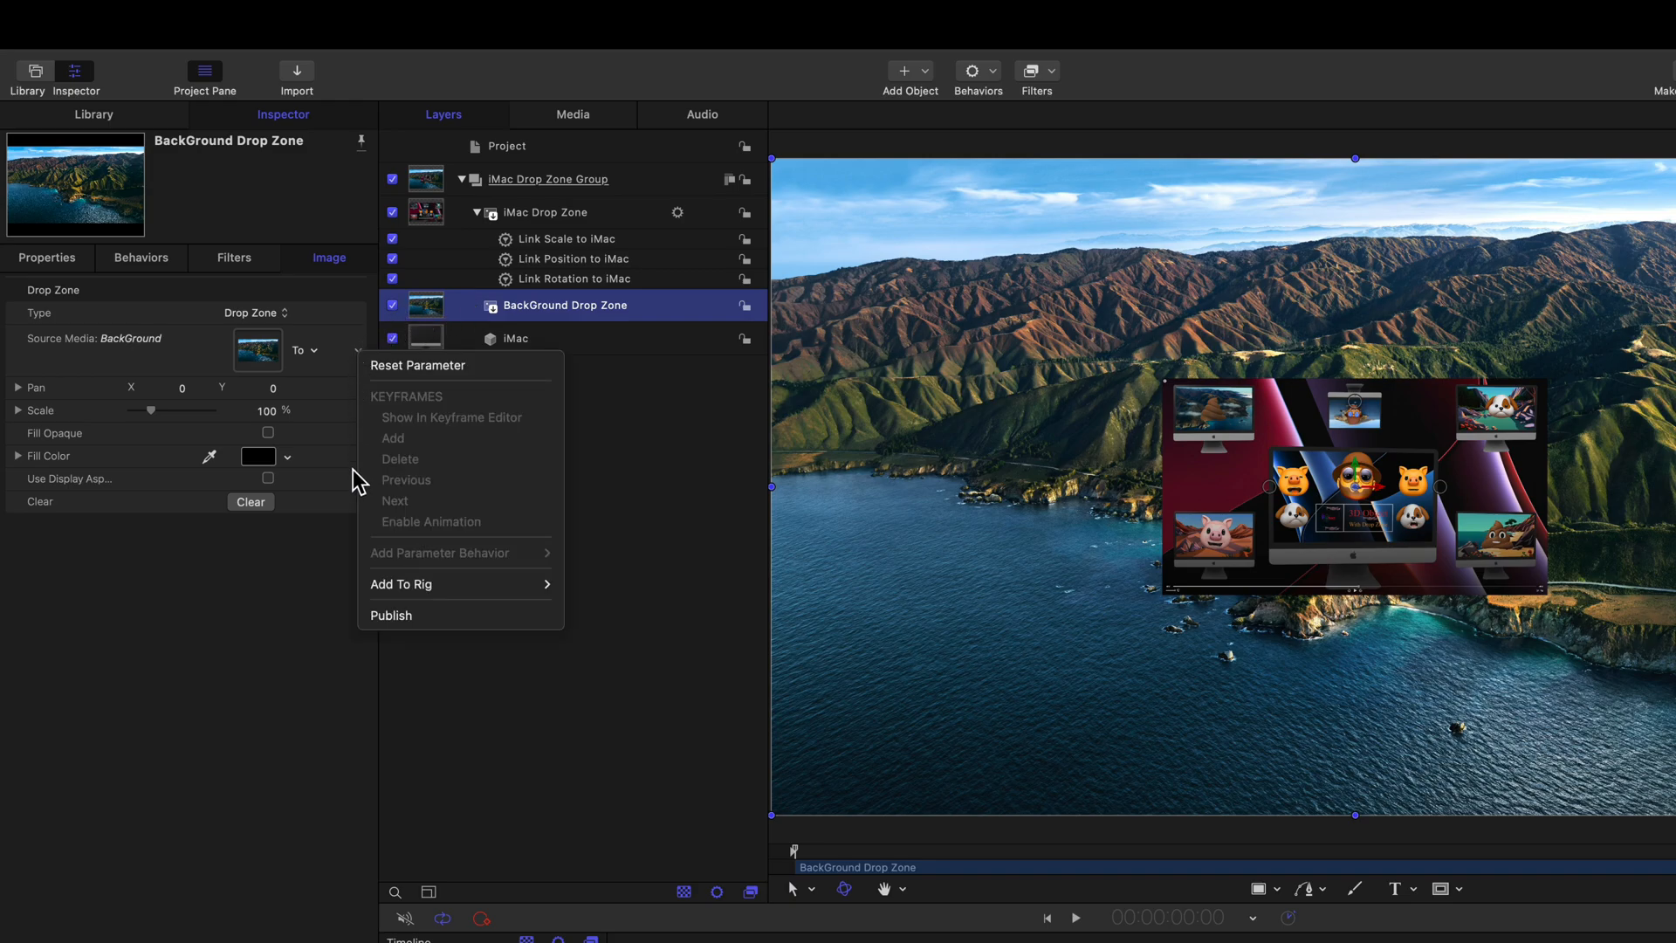
pyautogui.click(400, 617)
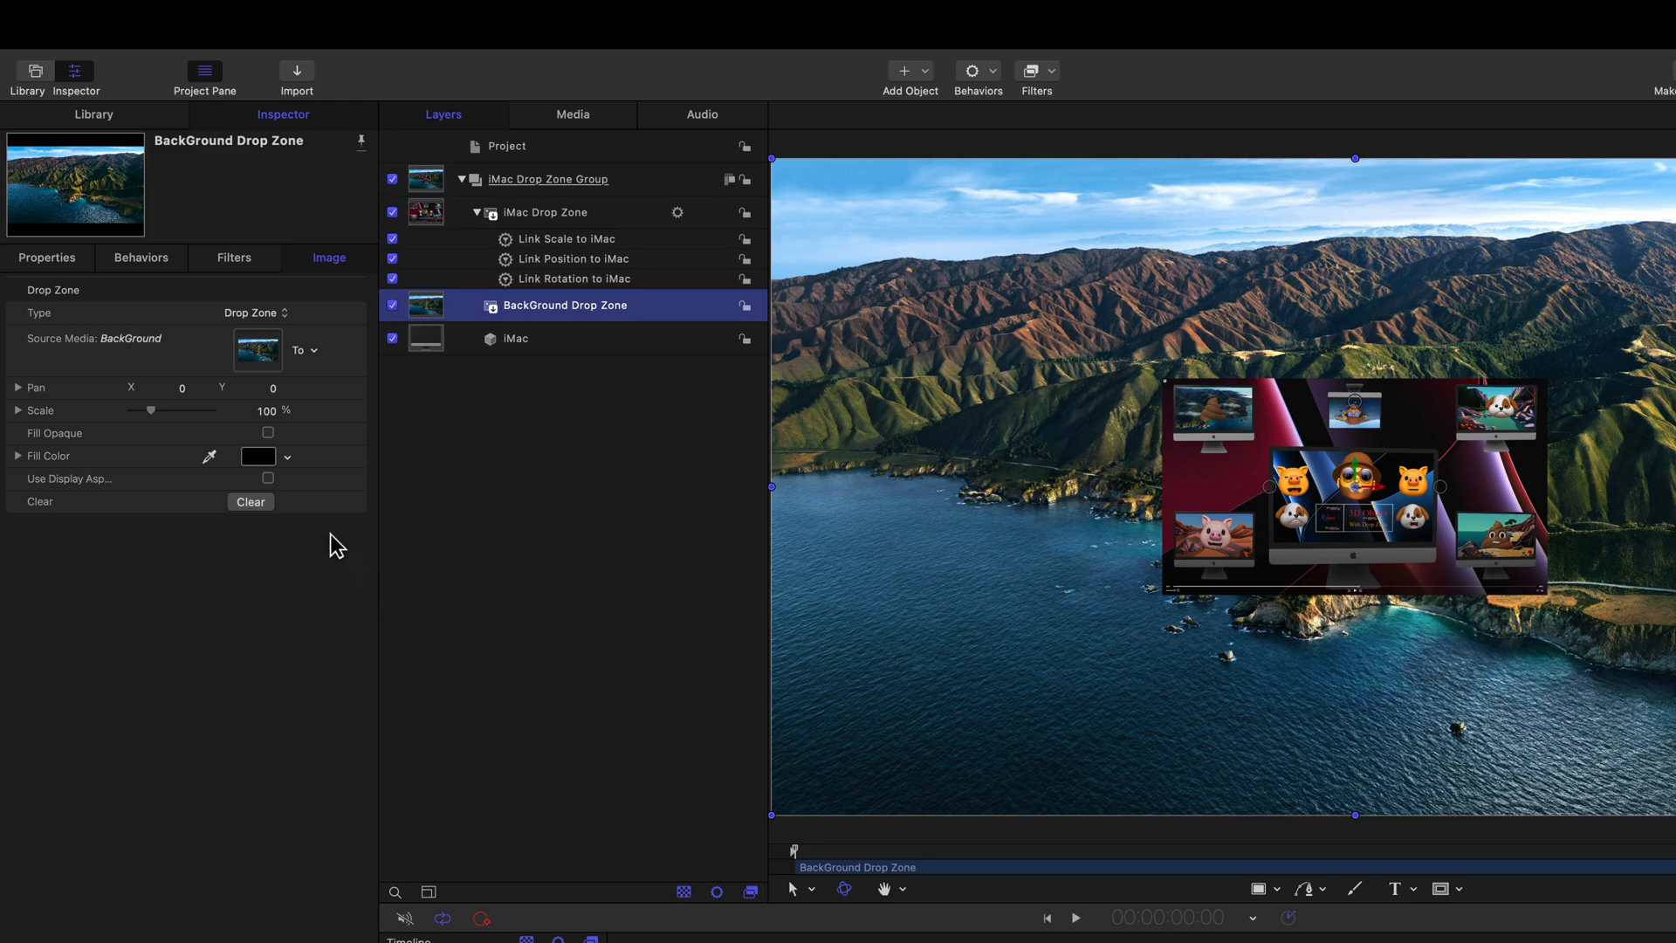
# Step: Set the BackGround Drop Zone's scale to 25%
pyautogui.click(59, 260)
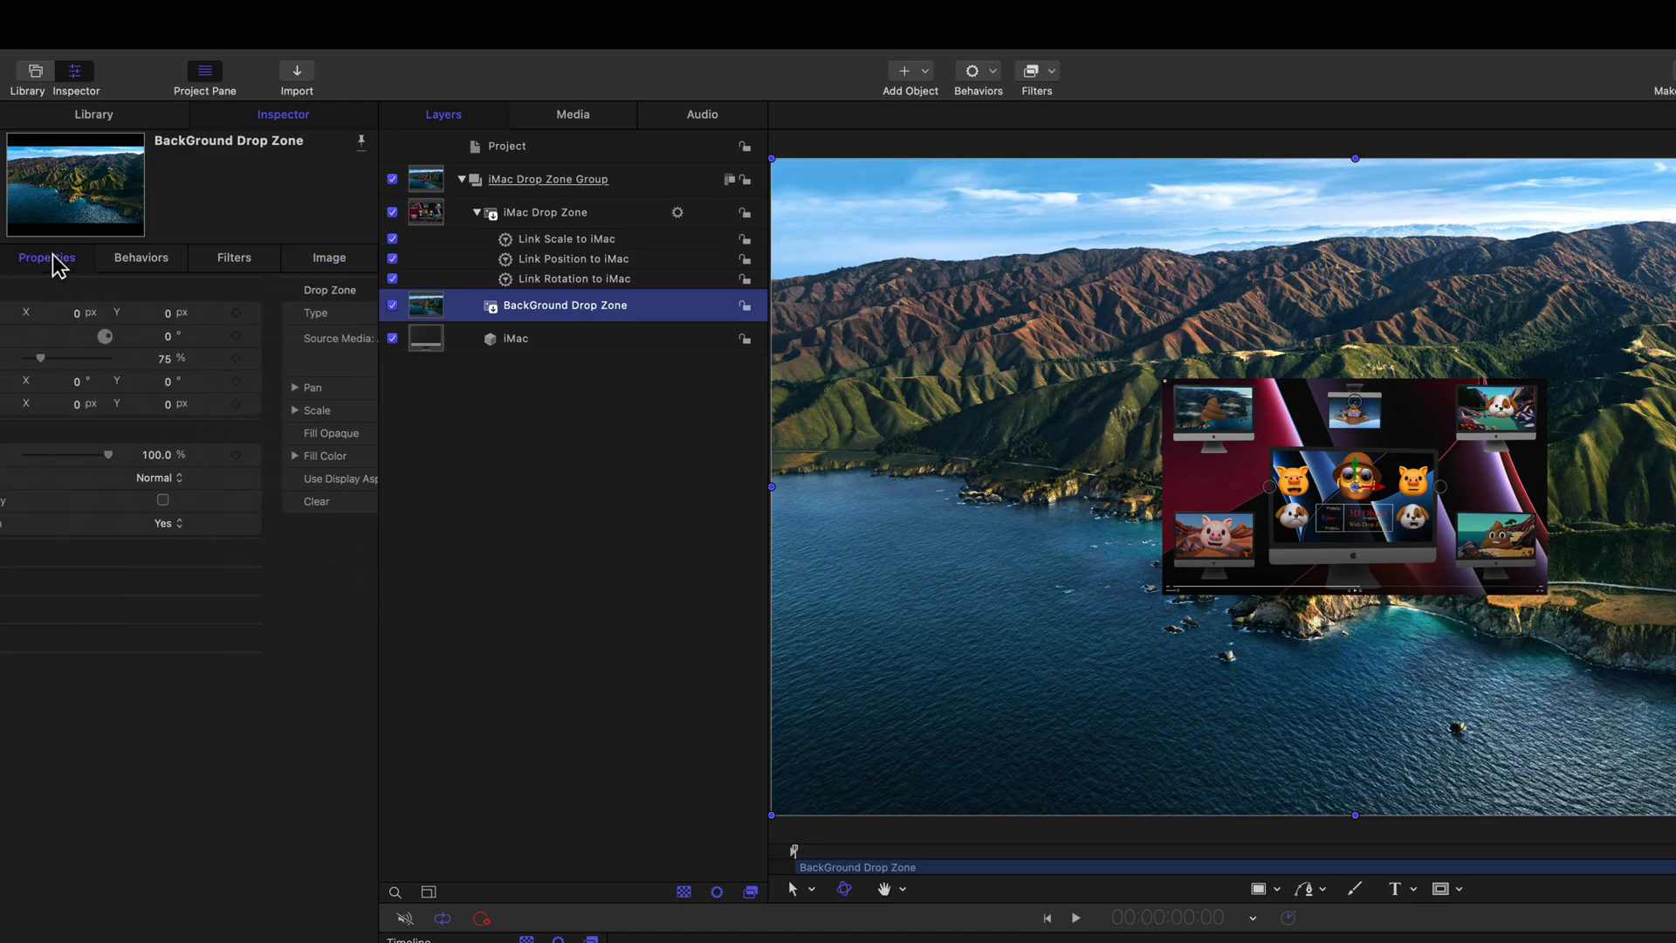
pyautogui.moveTo(334, 342)
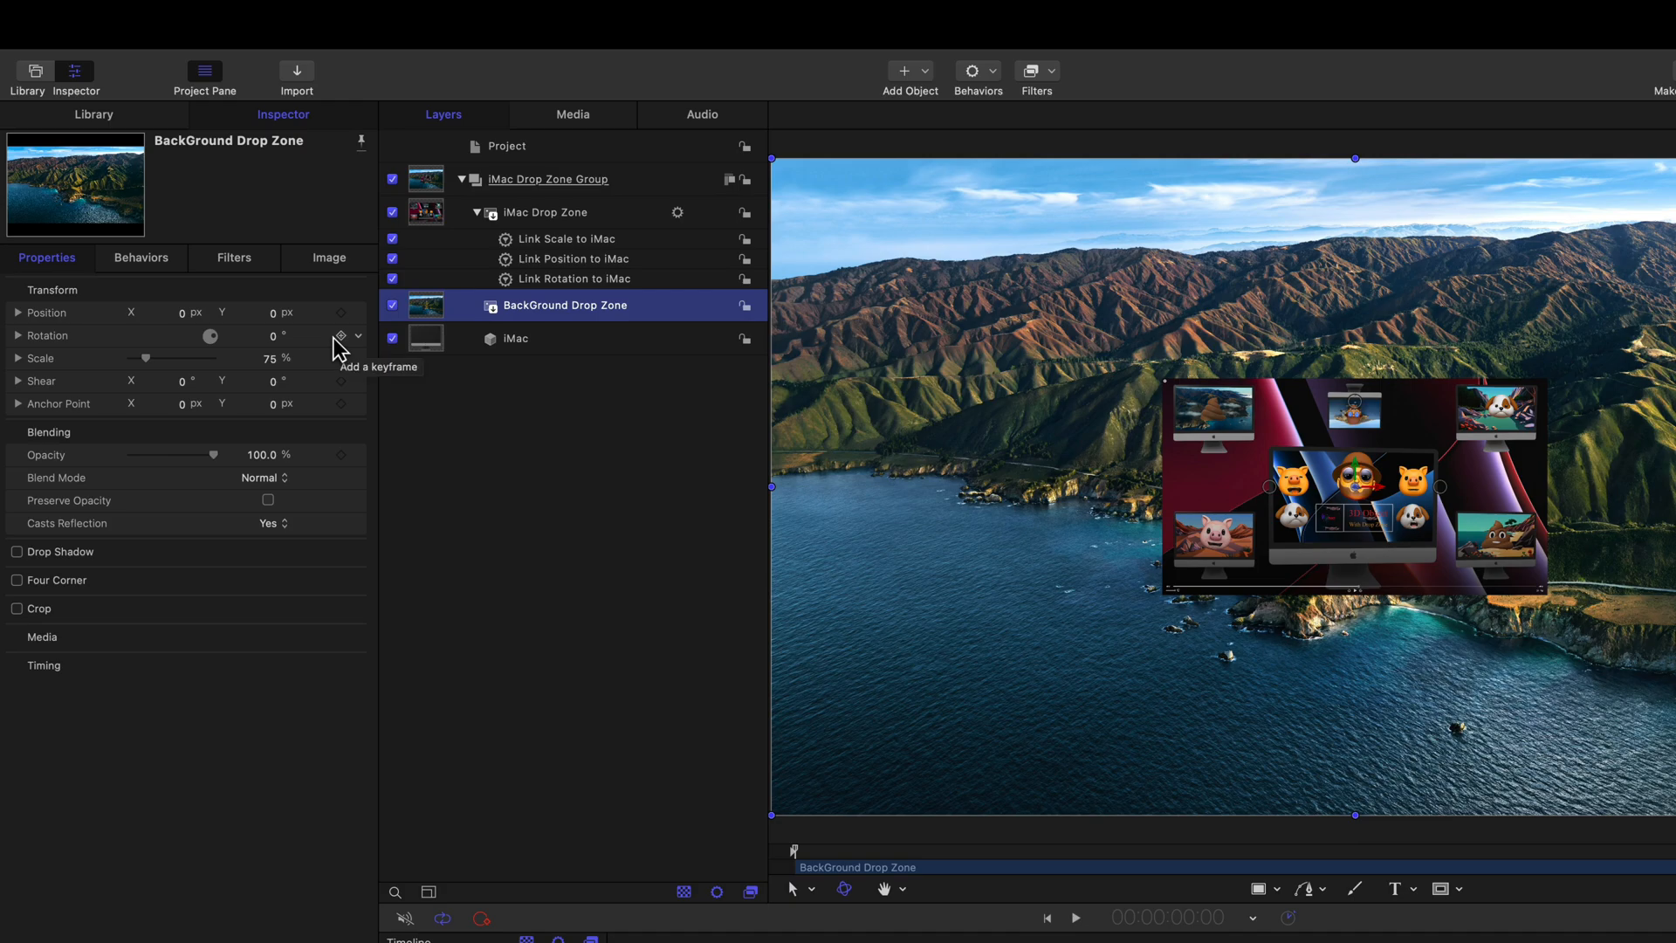
pyautogui.doubleClick(270, 358)
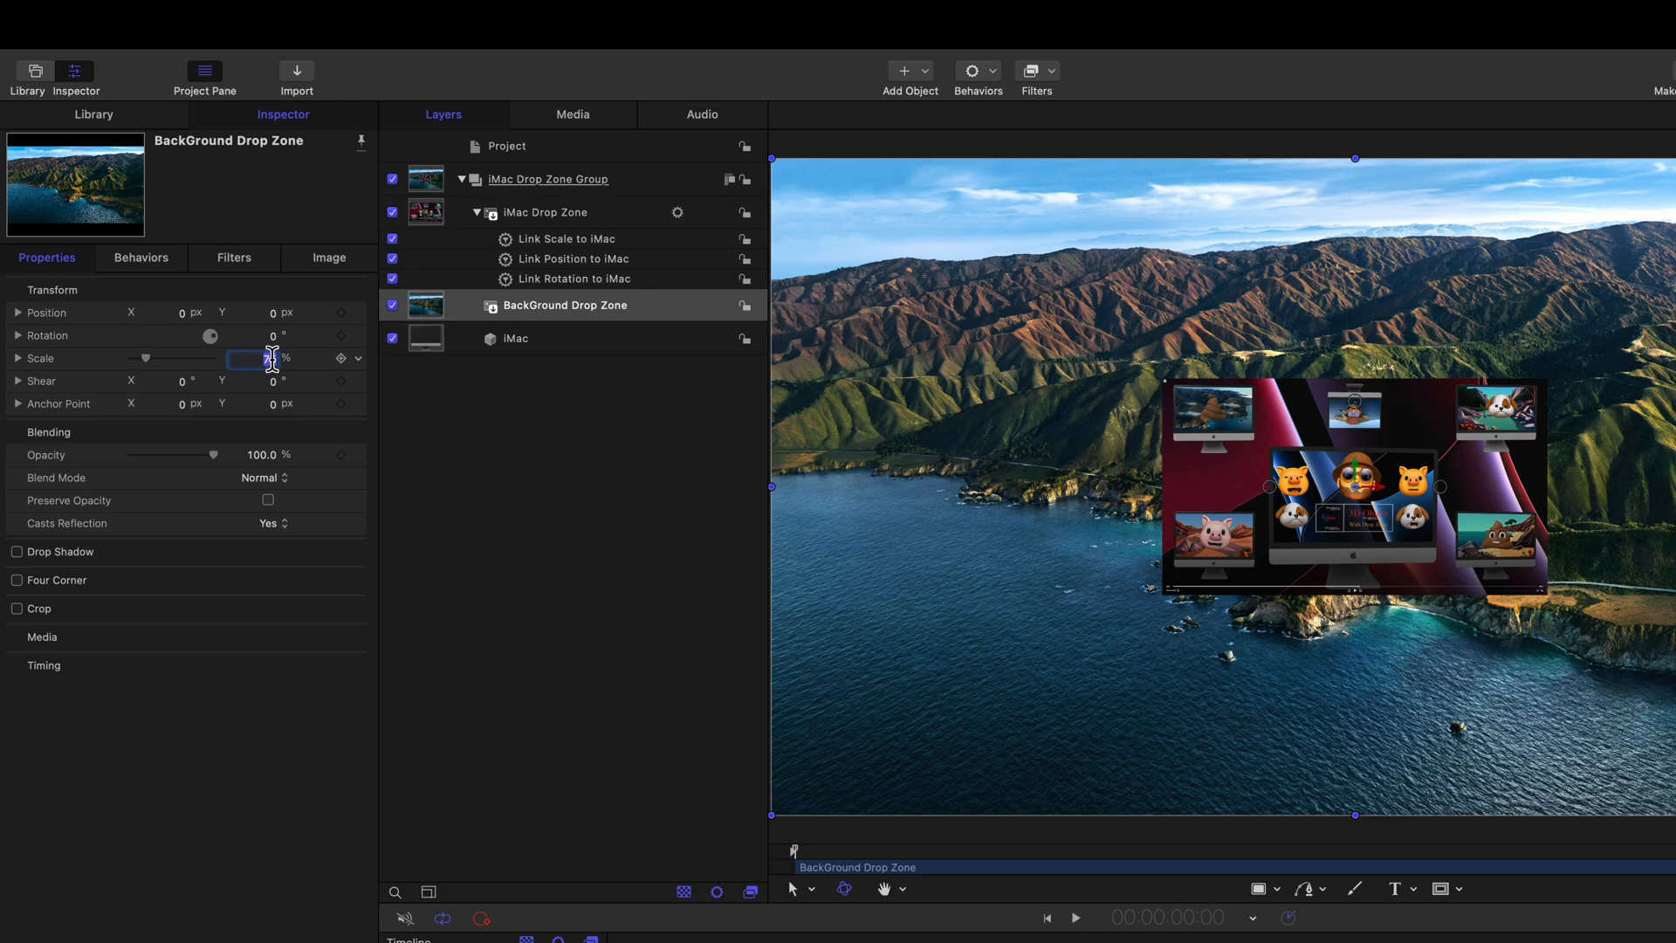
pyautogui.write('25')
pyautogui.press('Return')
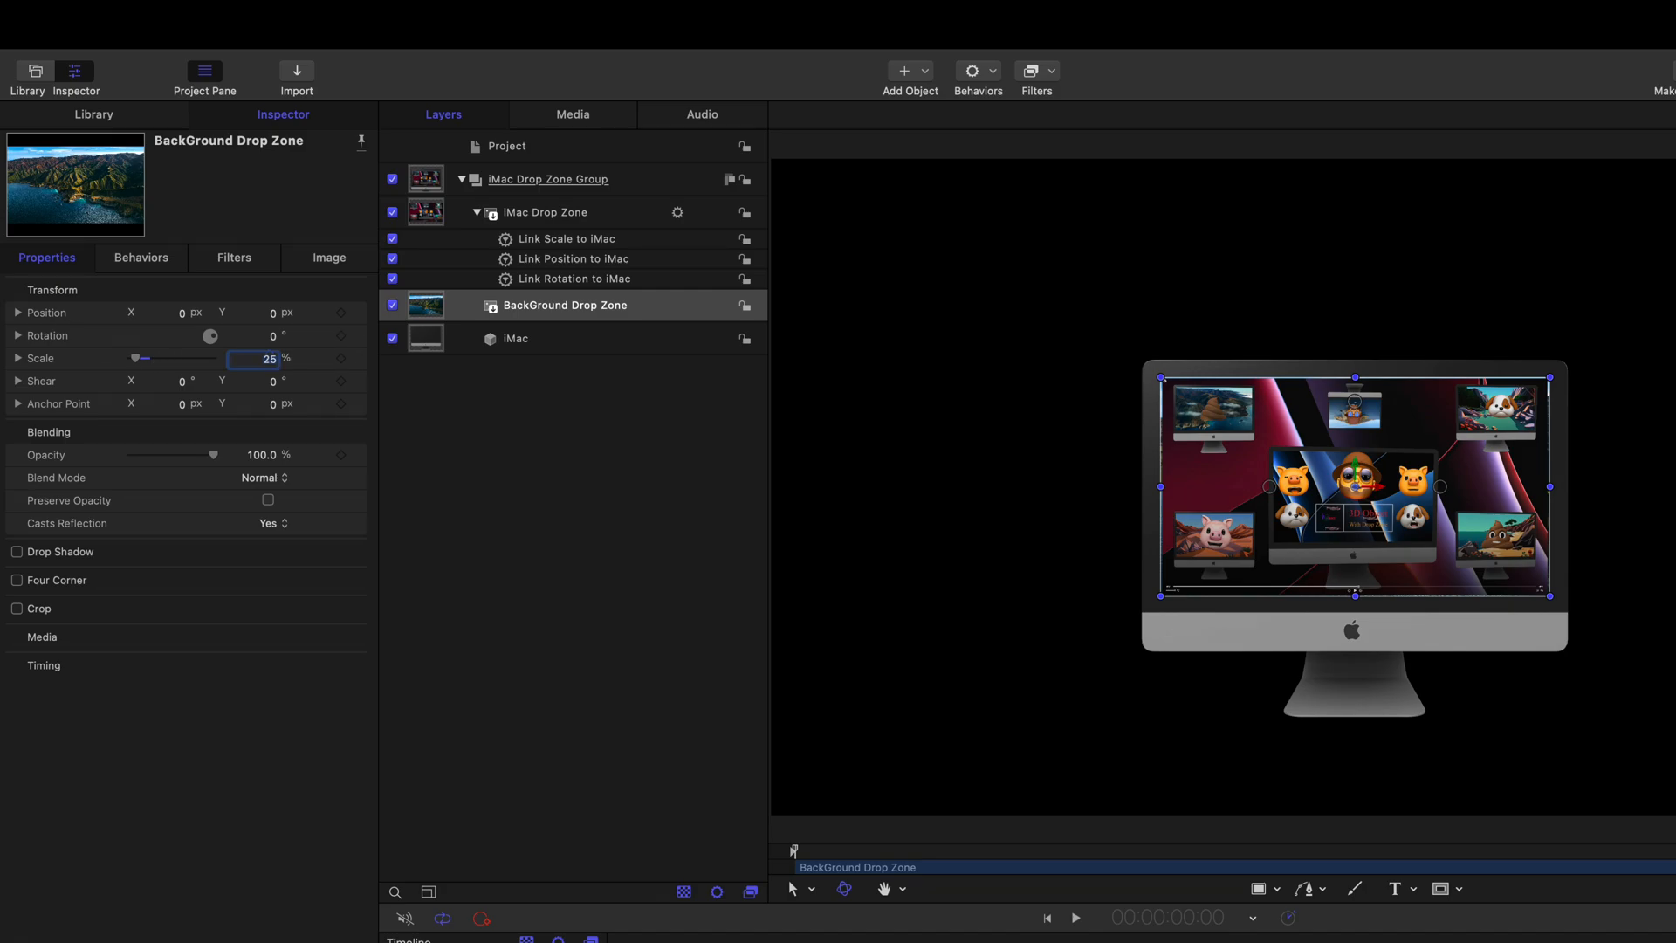
# Step: Add a Link parameter behavior to the BackGround Drop Zone's Rotation, with the iMac layer as source object
pyautogui.click(354, 336)
pyautogui.moveTo(421, 535)
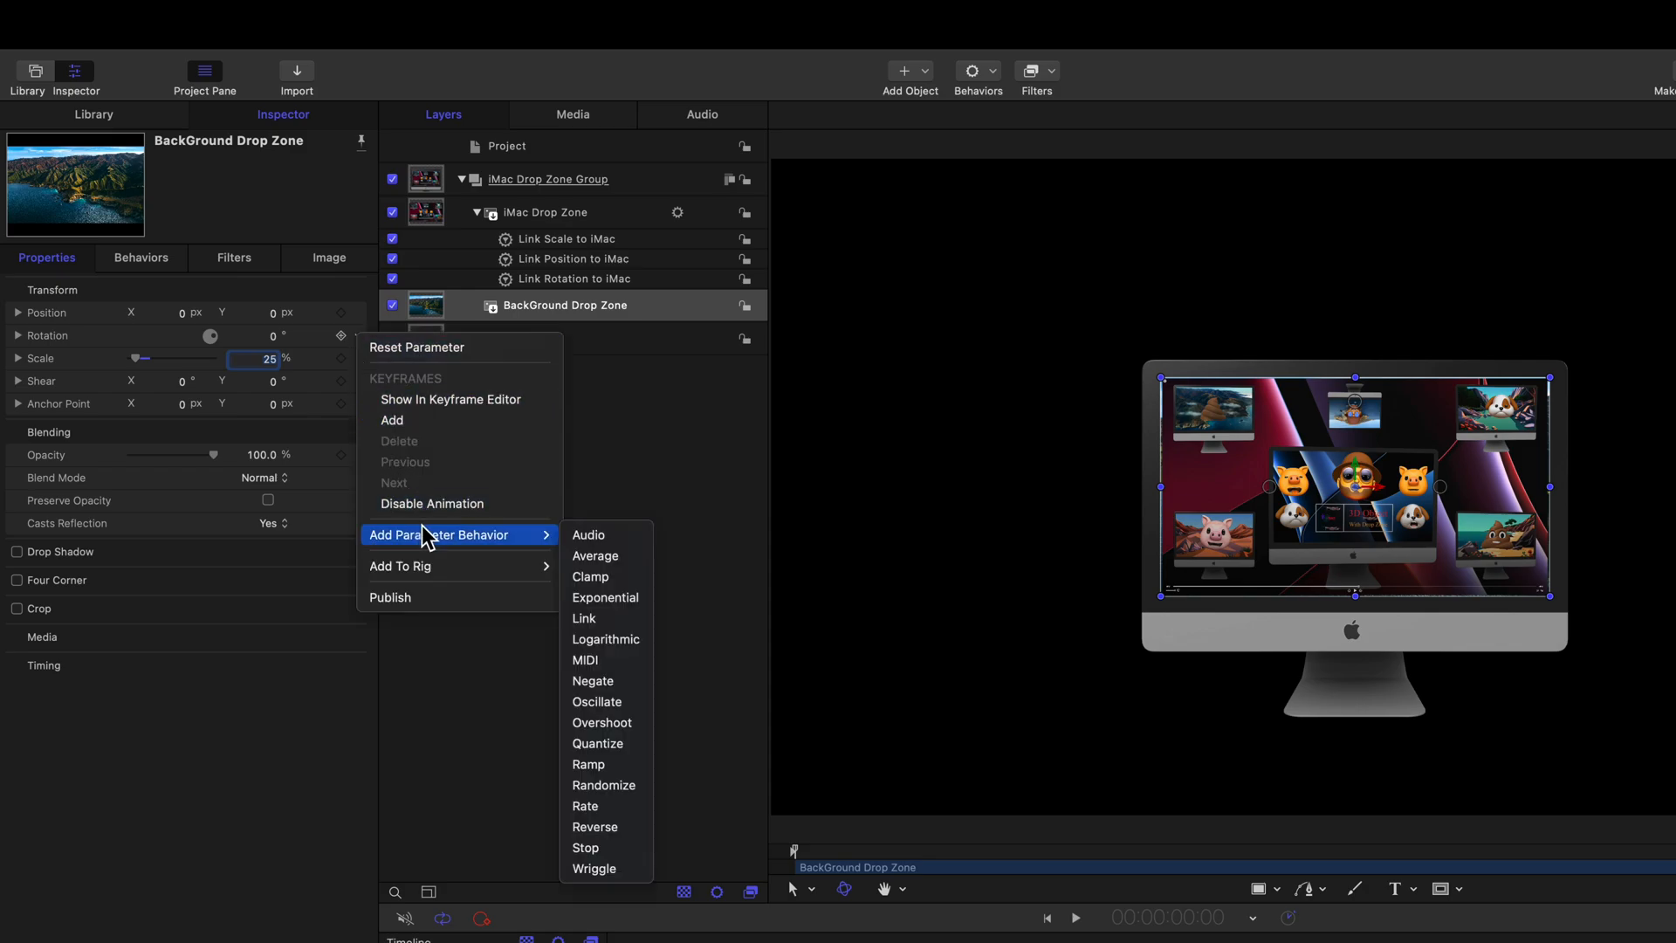
pyautogui.click(584, 618)
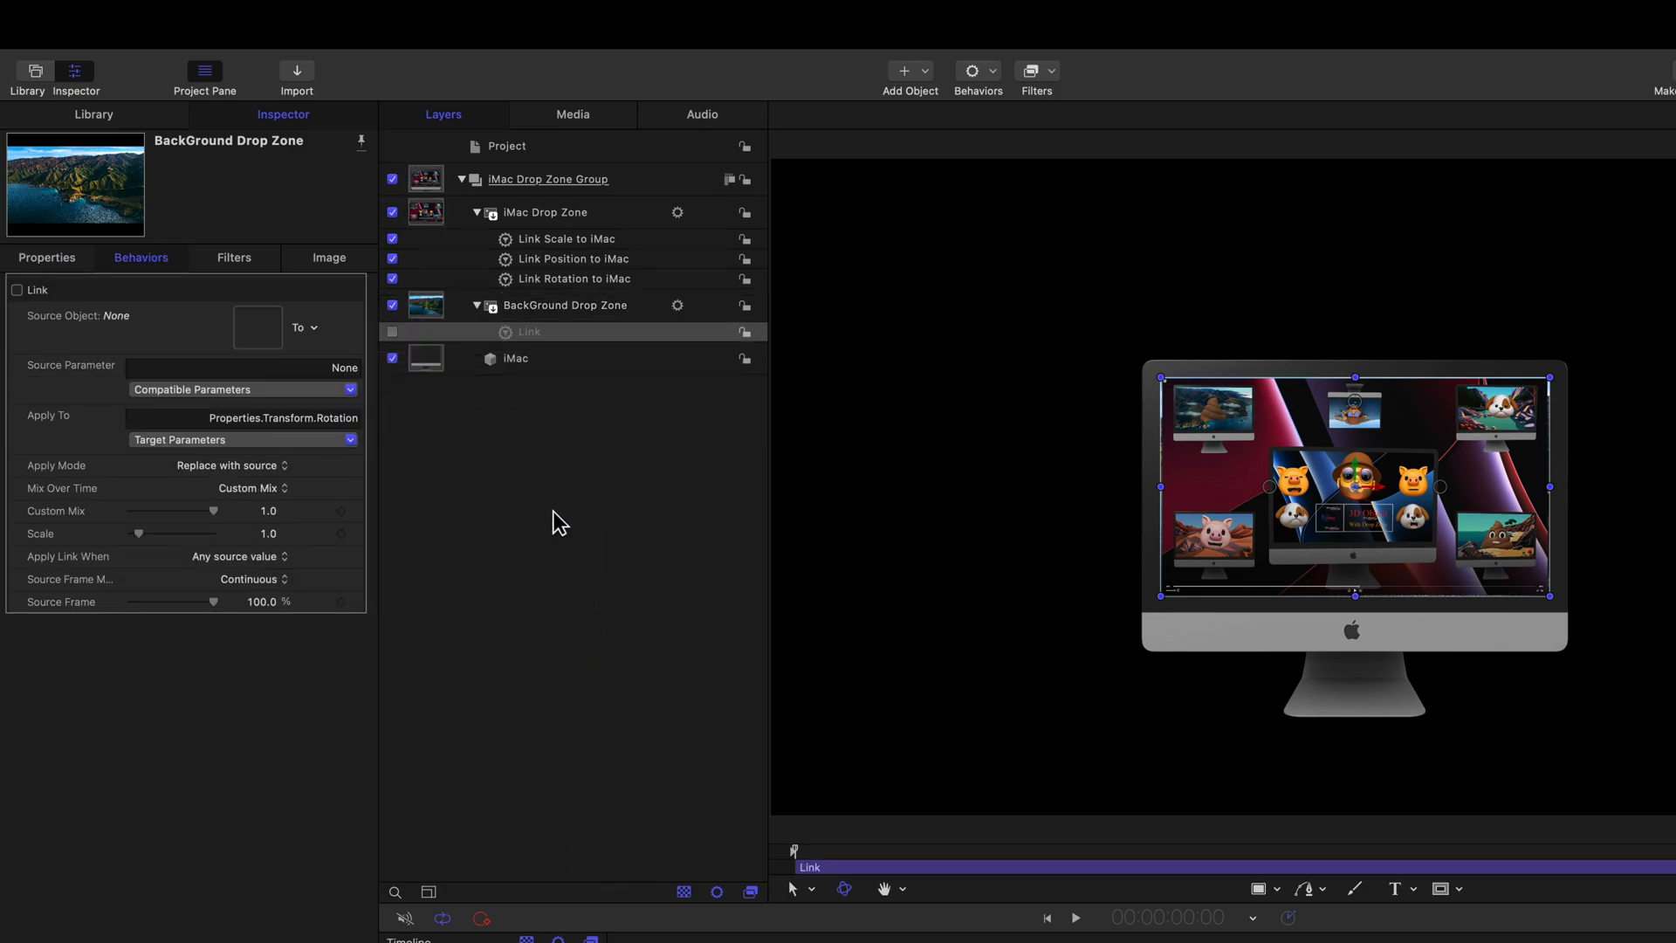
pyautogui.moveTo(441, 365); pyautogui.dragTo(250, 336)
pyautogui.moveTo(252, 336); pyautogui.dragTo(253, 336)
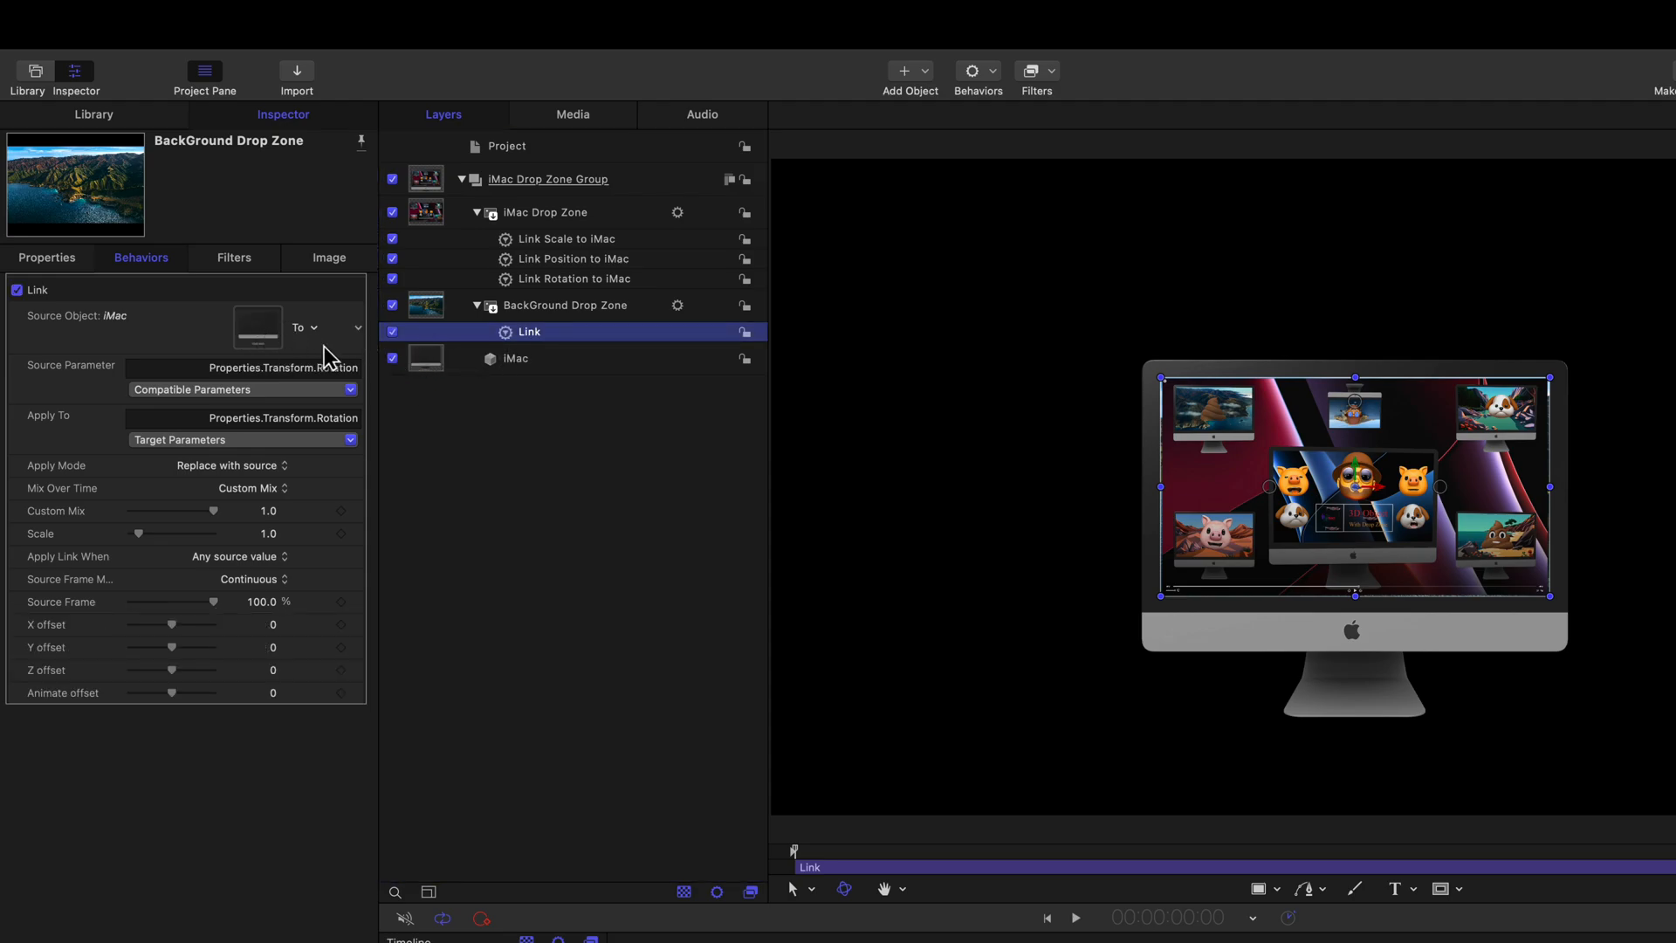
# Step: Rename the BackGround Drop Zone's Link behavior as Link Rotation to iMac
pyautogui.doubleClick(547, 333)
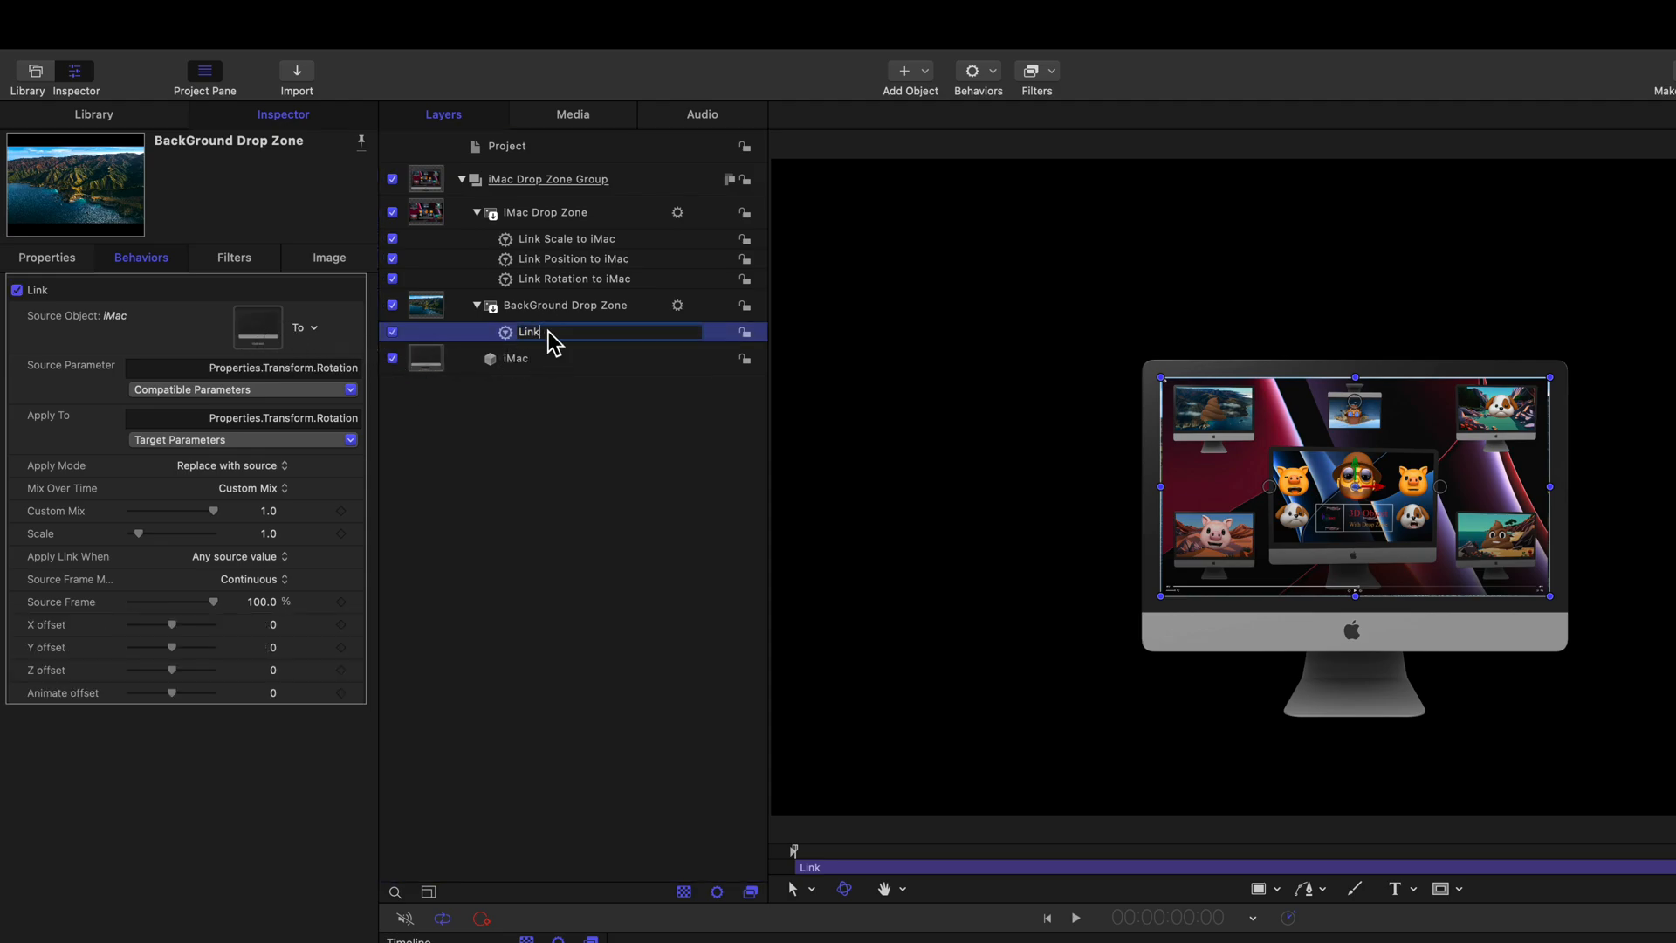
pyautogui.write('Rotation to iMac')
pyautogui.press('Return')
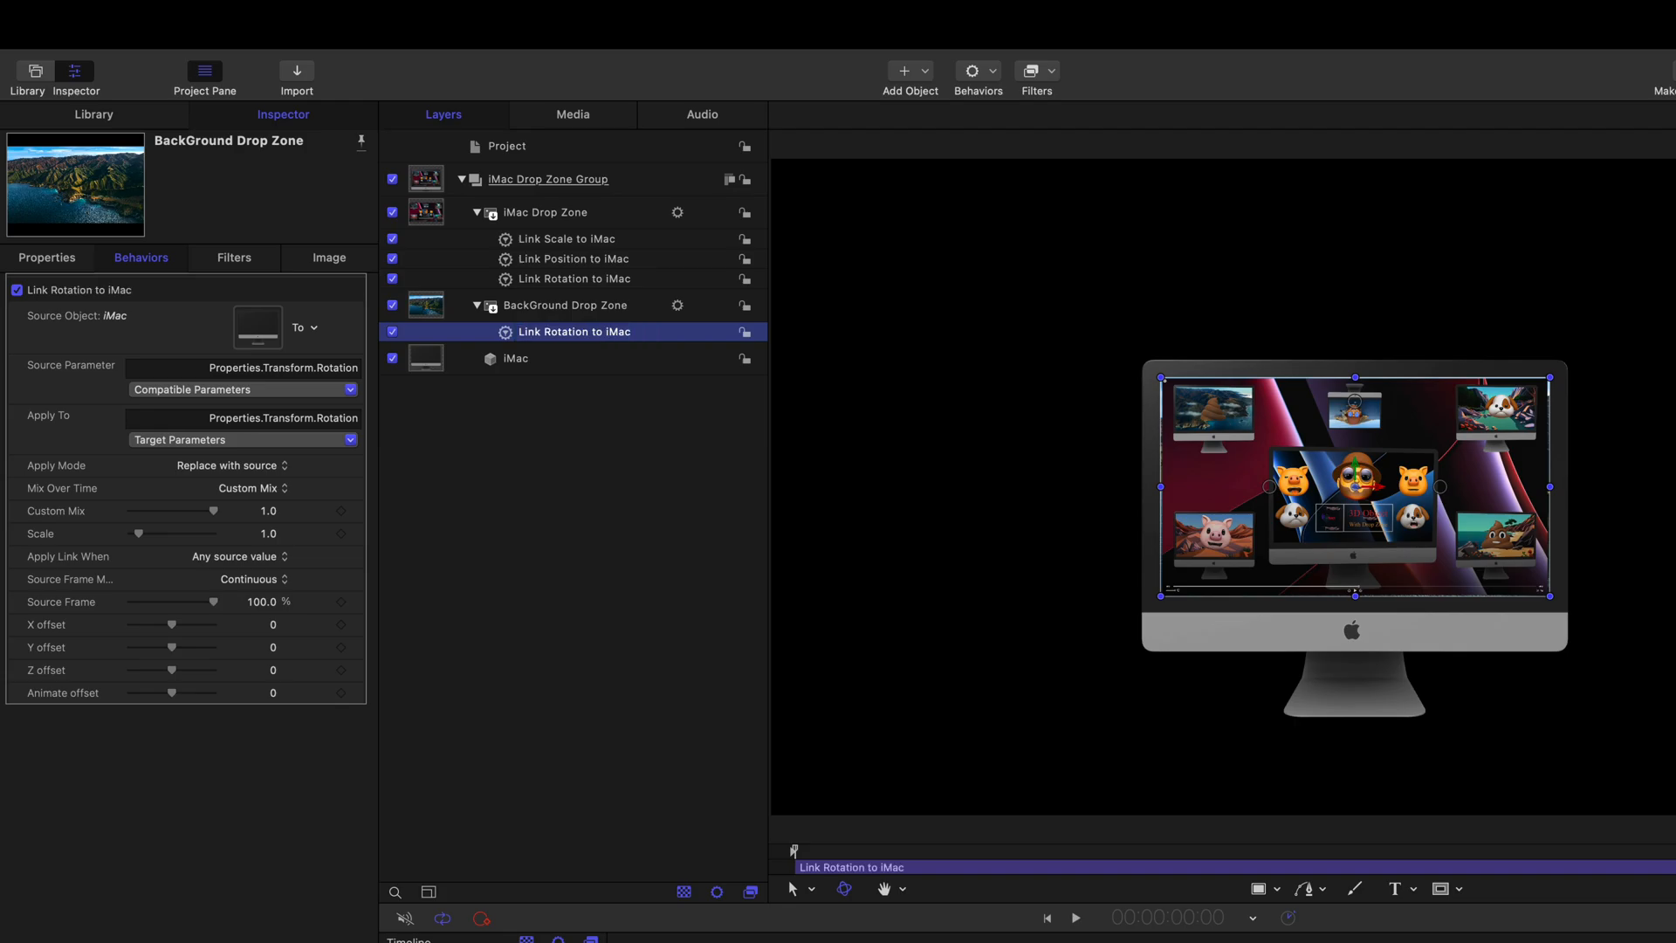
# Step: Add a Link parameter behavior to the BackGround Drop Zone's Position with the iMac as source object, and rename it Link Position to iMac
pyautogui.click(561, 306)
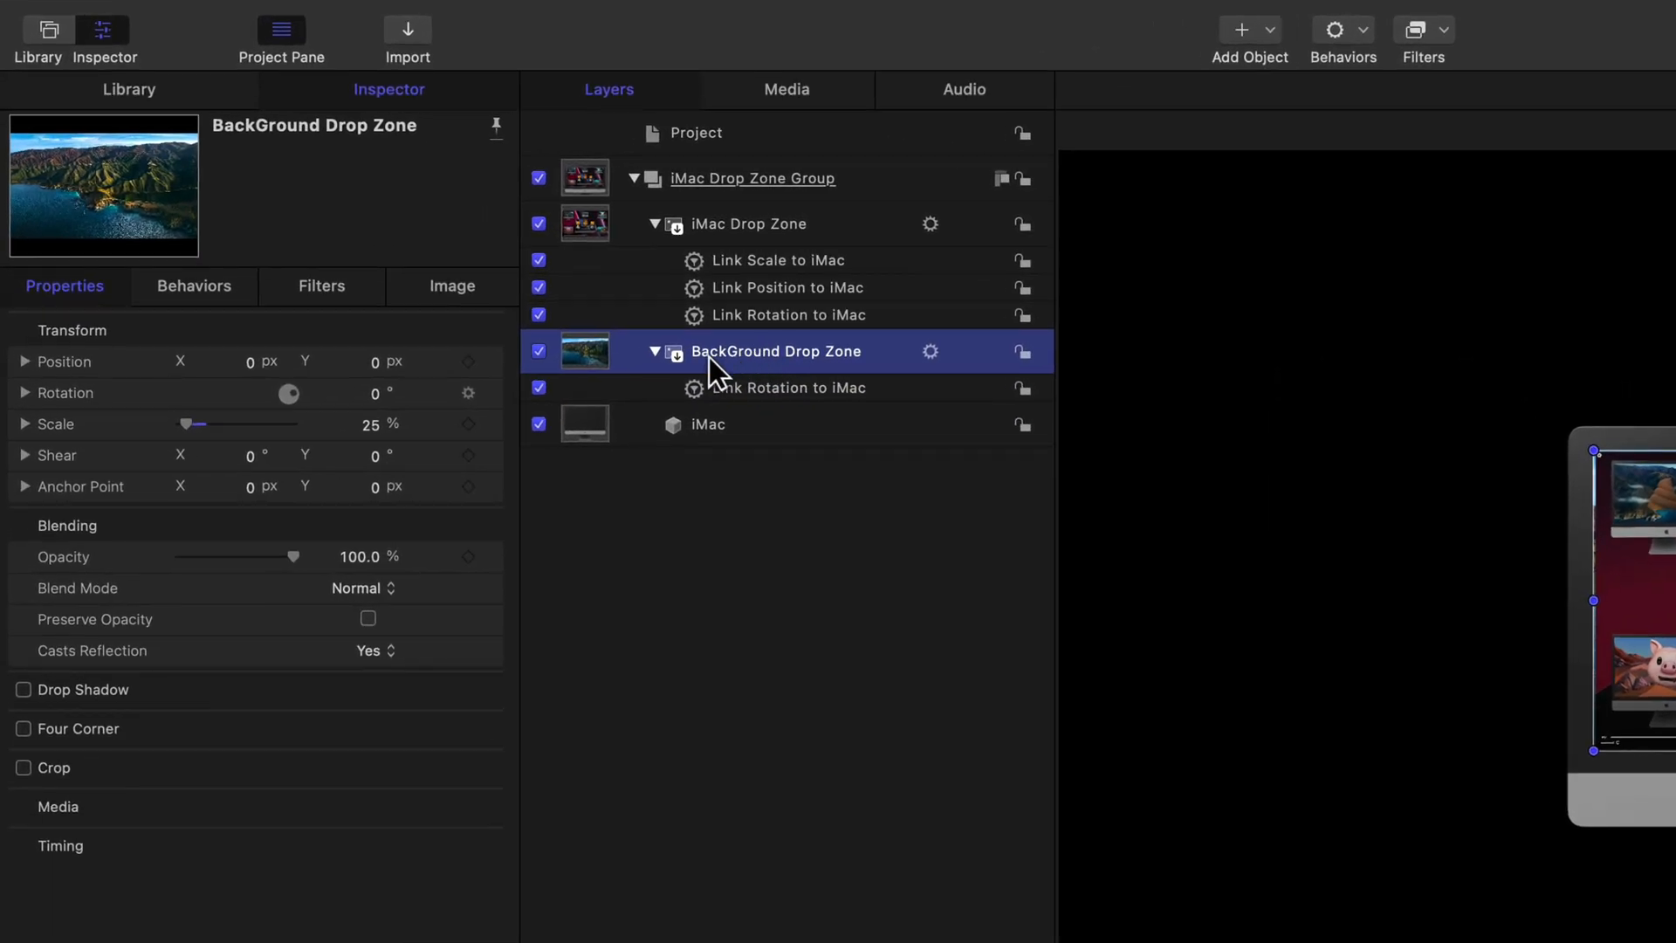
pyautogui.click(493, 363)
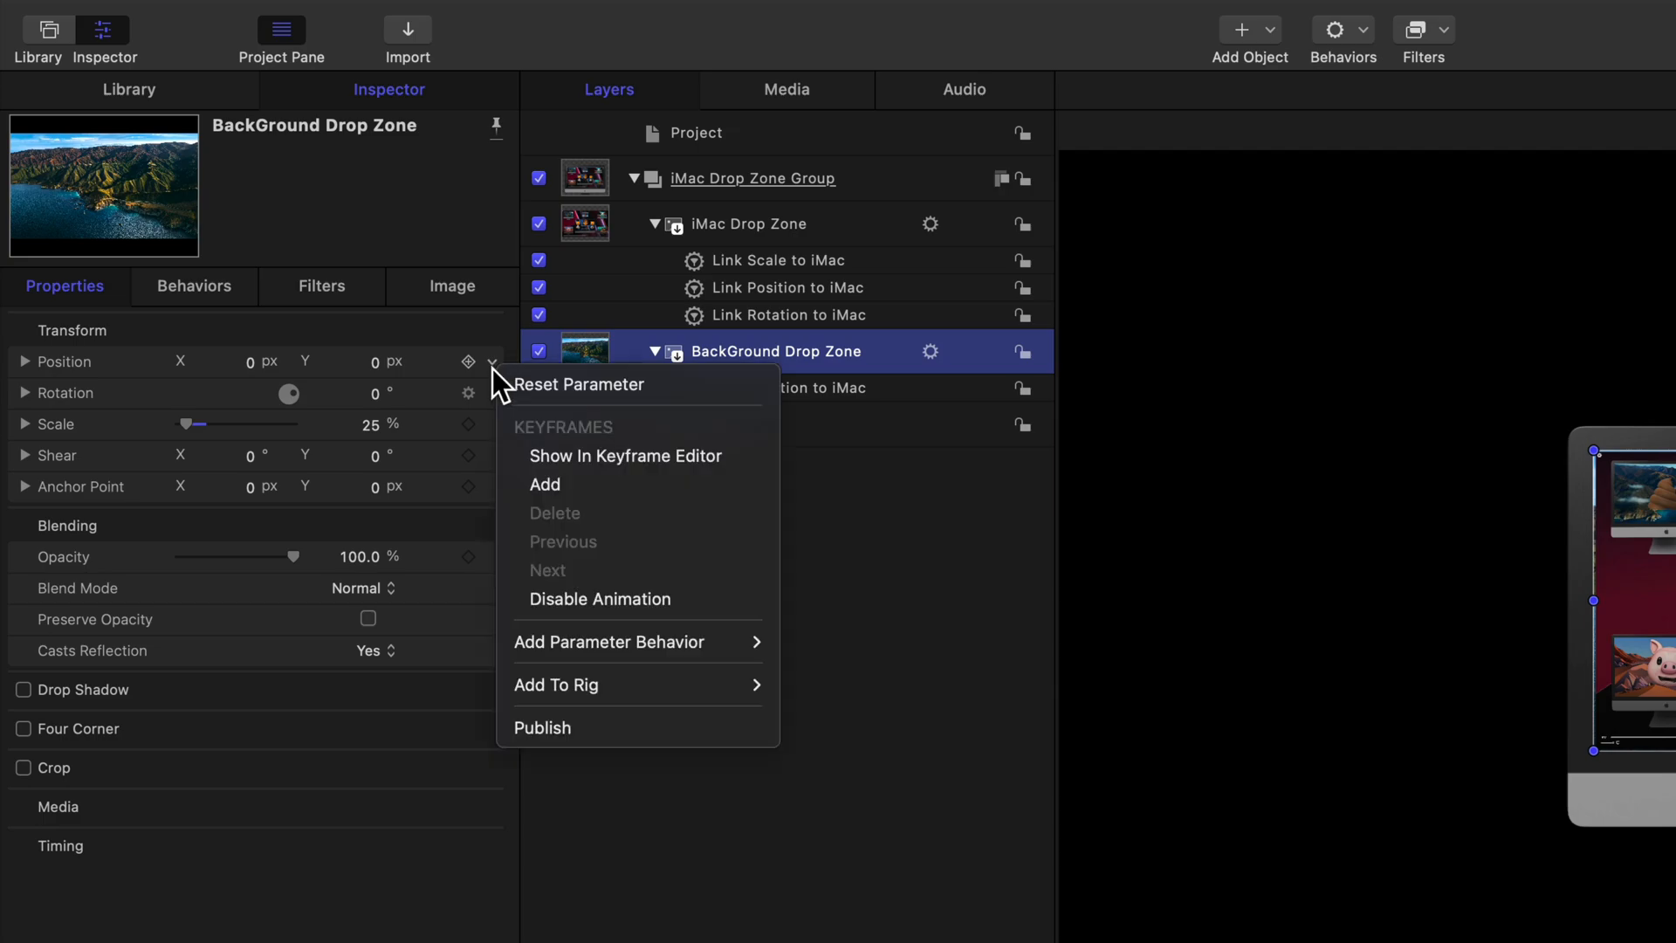
pyautogui.moveTo(680, 657)
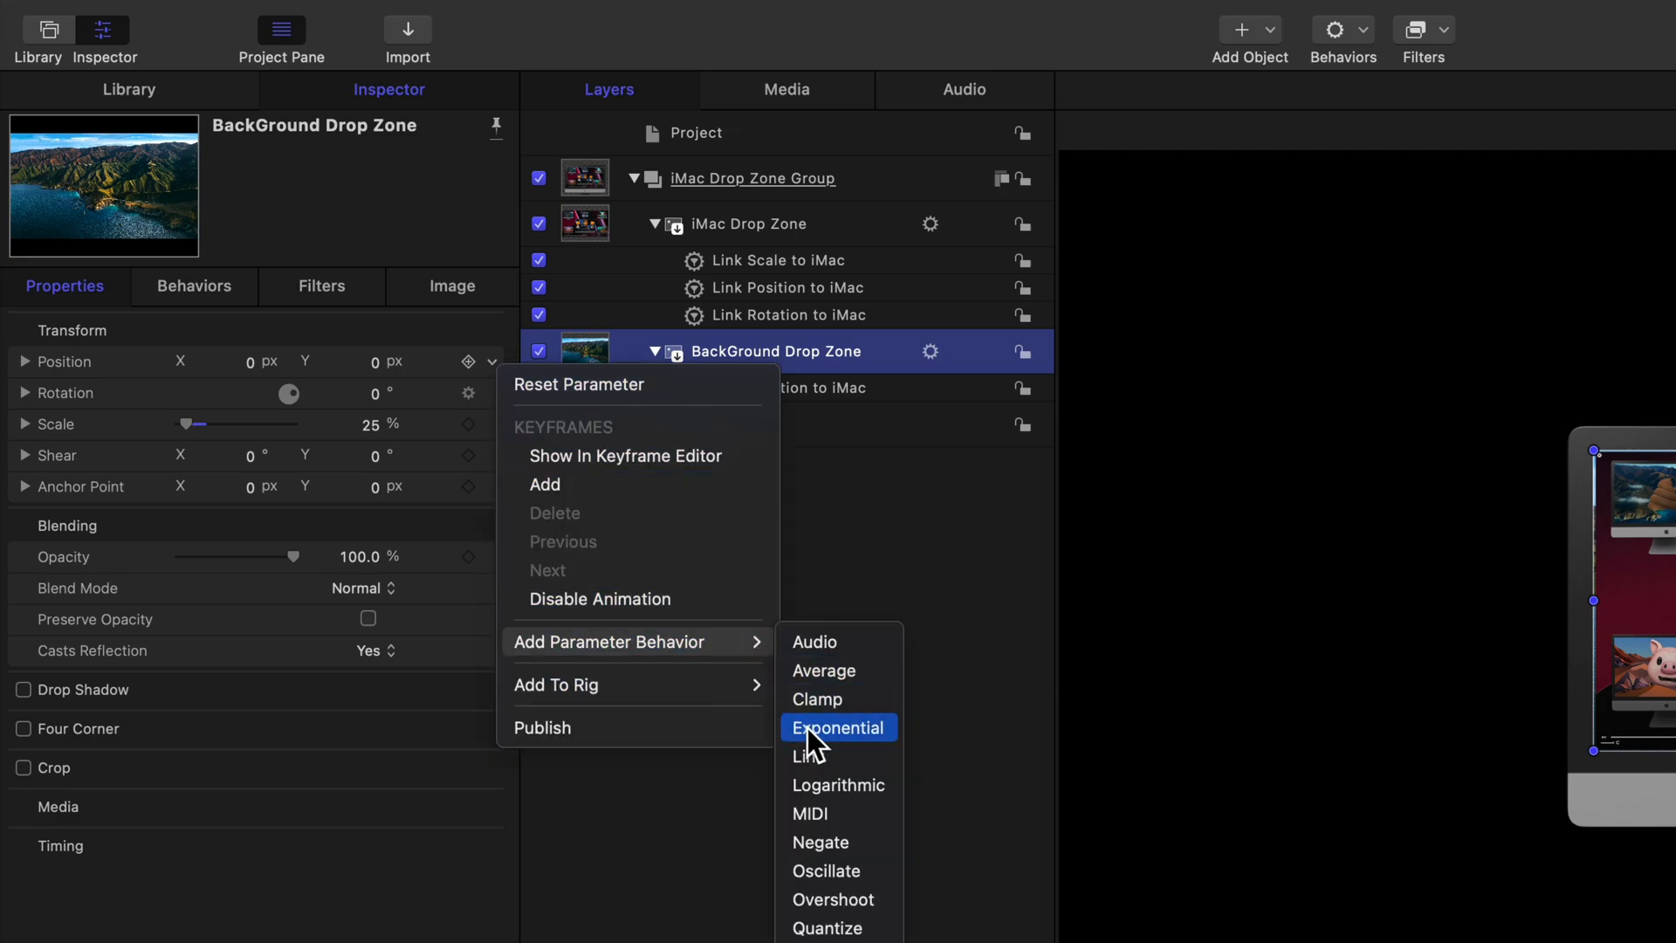
pyautogui.click(818, 760)
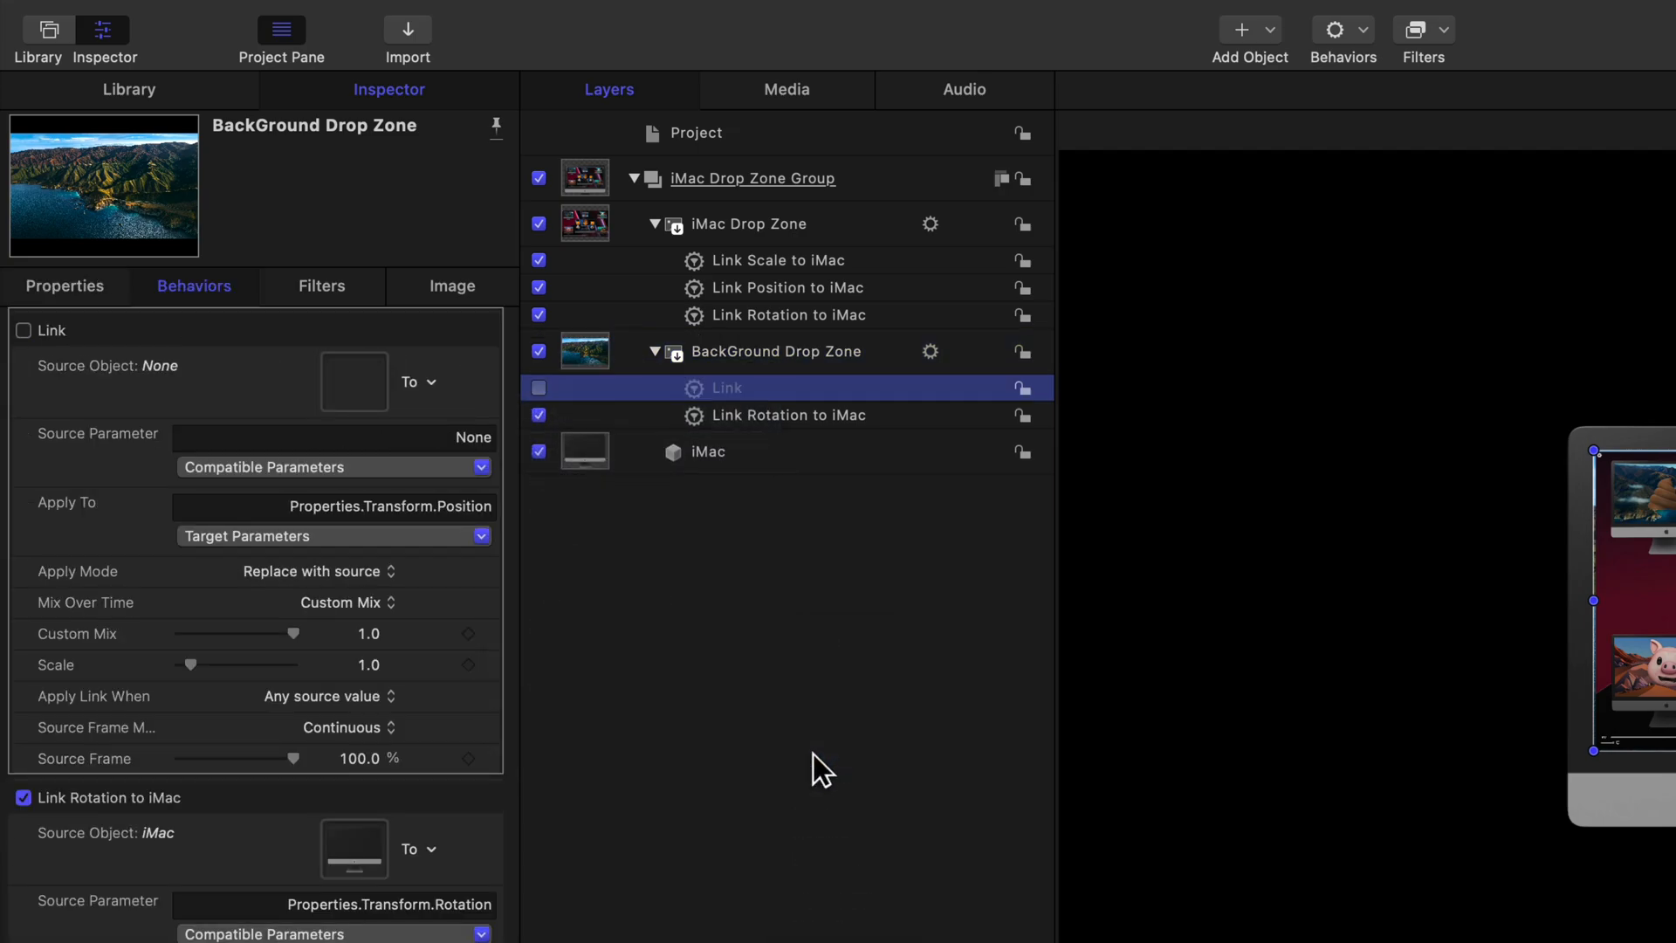
pyautogui.moveTo(581, 452); pyautogui.dragTo(365, 393)
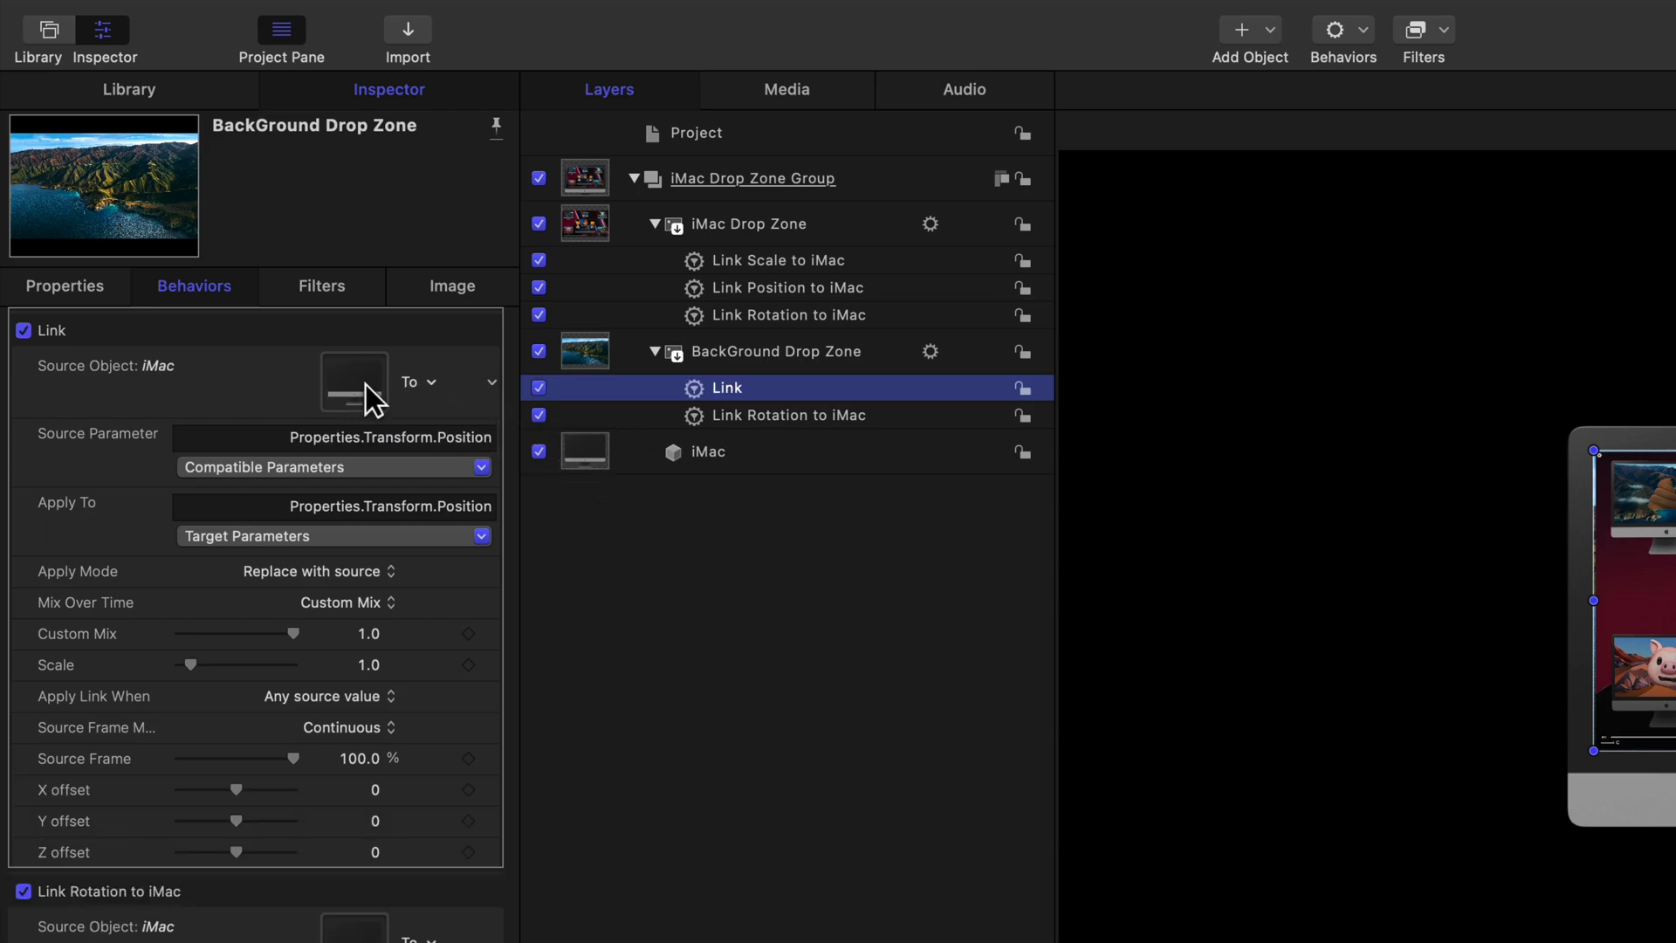
pyautogui.doubleClick(752, 385)
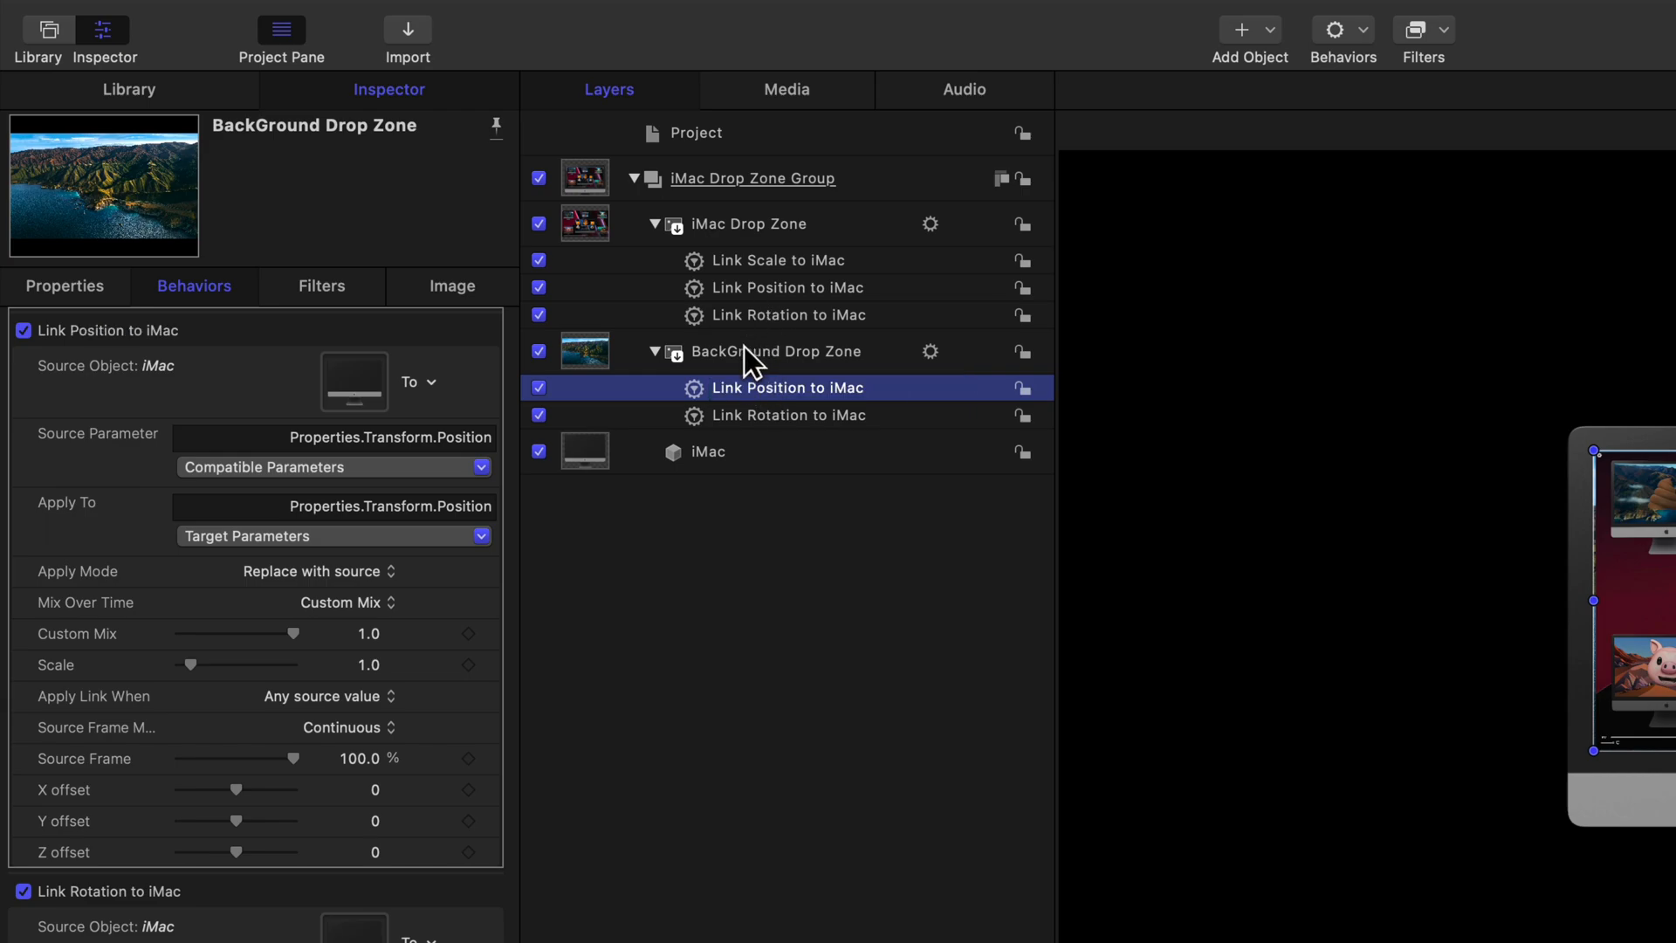
# Step: Add a Link parameter behavior to the BackGround Drop Zone's Scale, with the iMac layer as source object
pyautogui.click(744, 347)
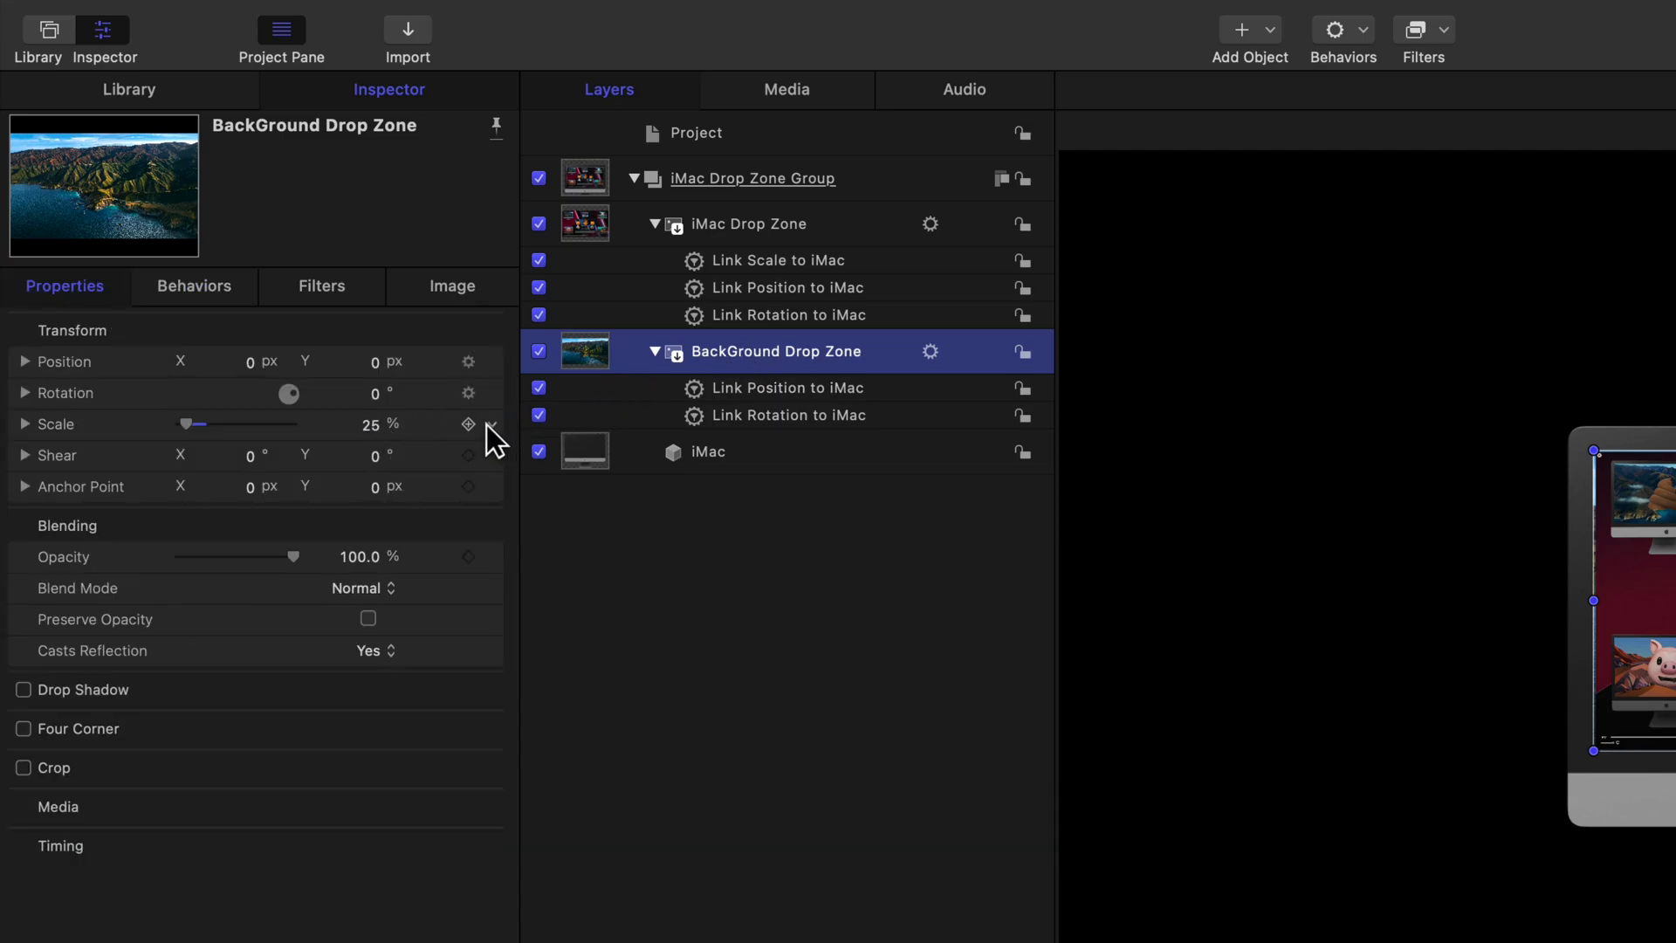
pyautogui.click(487, 425)
pyautogui.moveTo(604, 709)
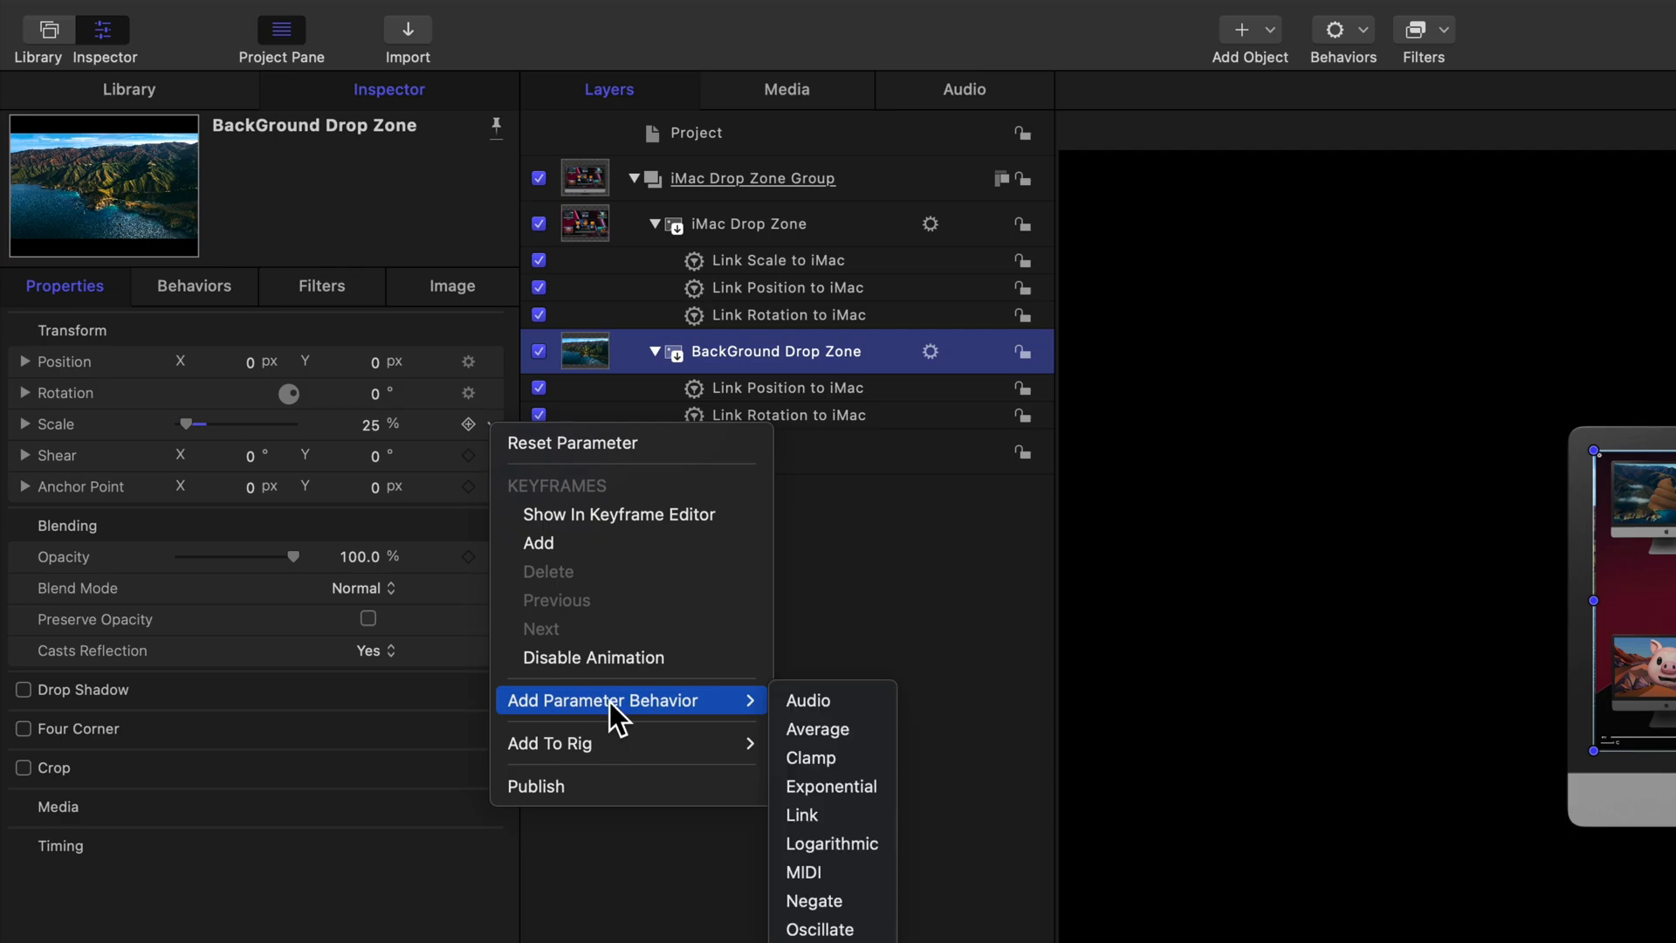
pyautogui.click(805, 812)
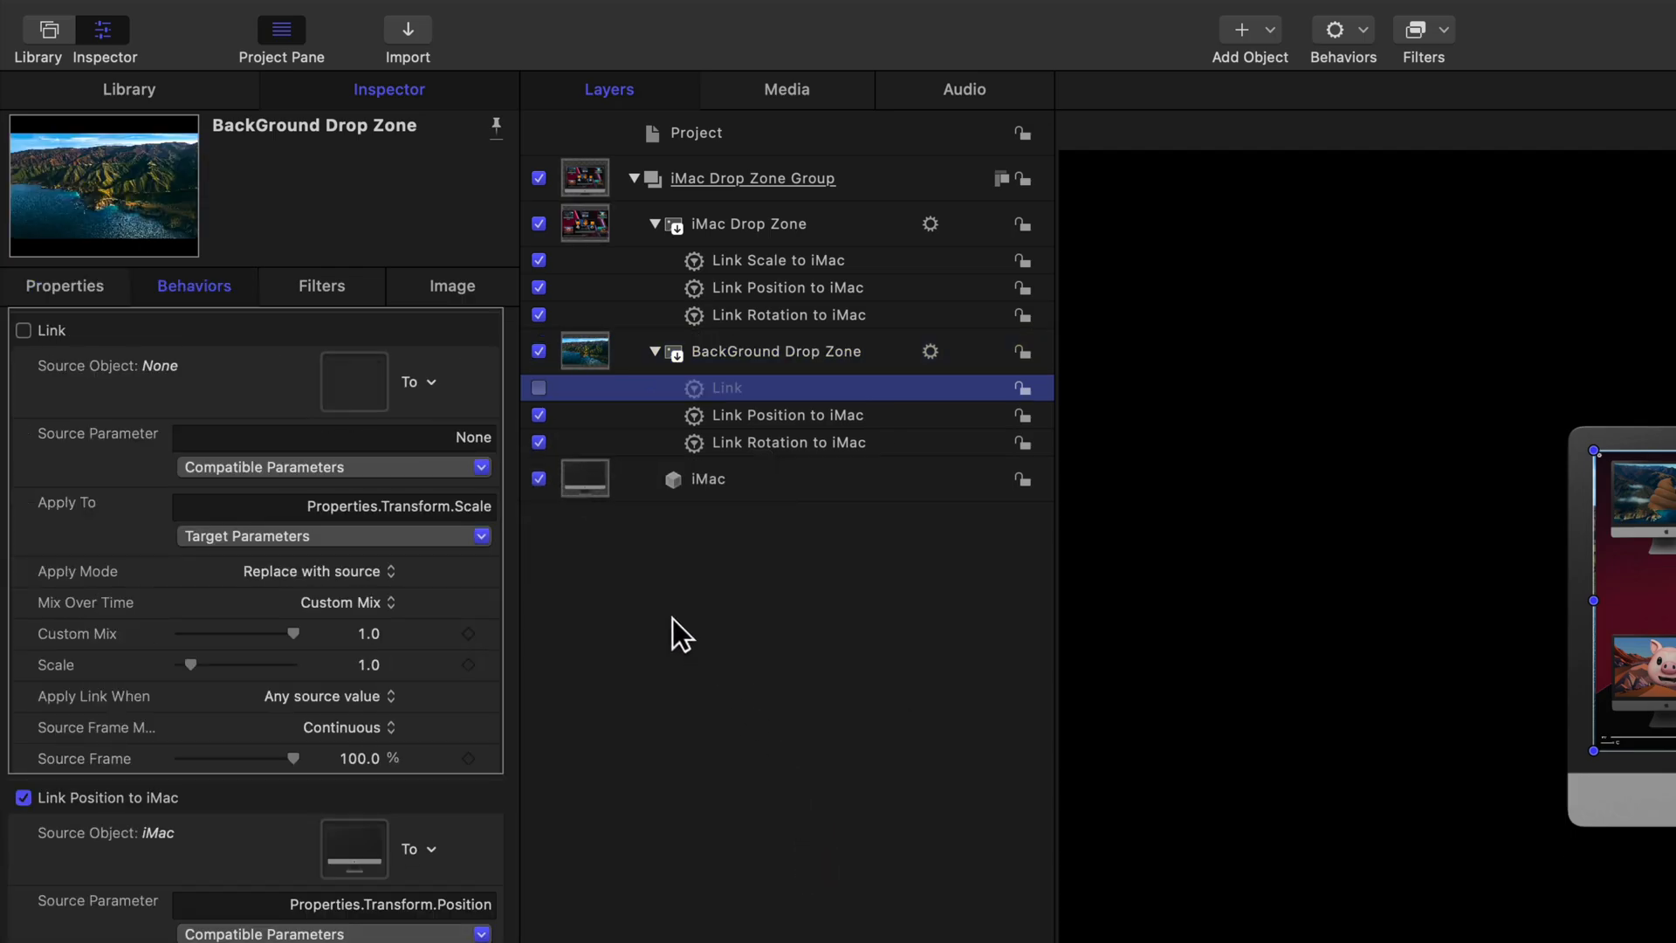
pyautogui.moveTo(578, 473); pyautogui.dragTo(350, 387)
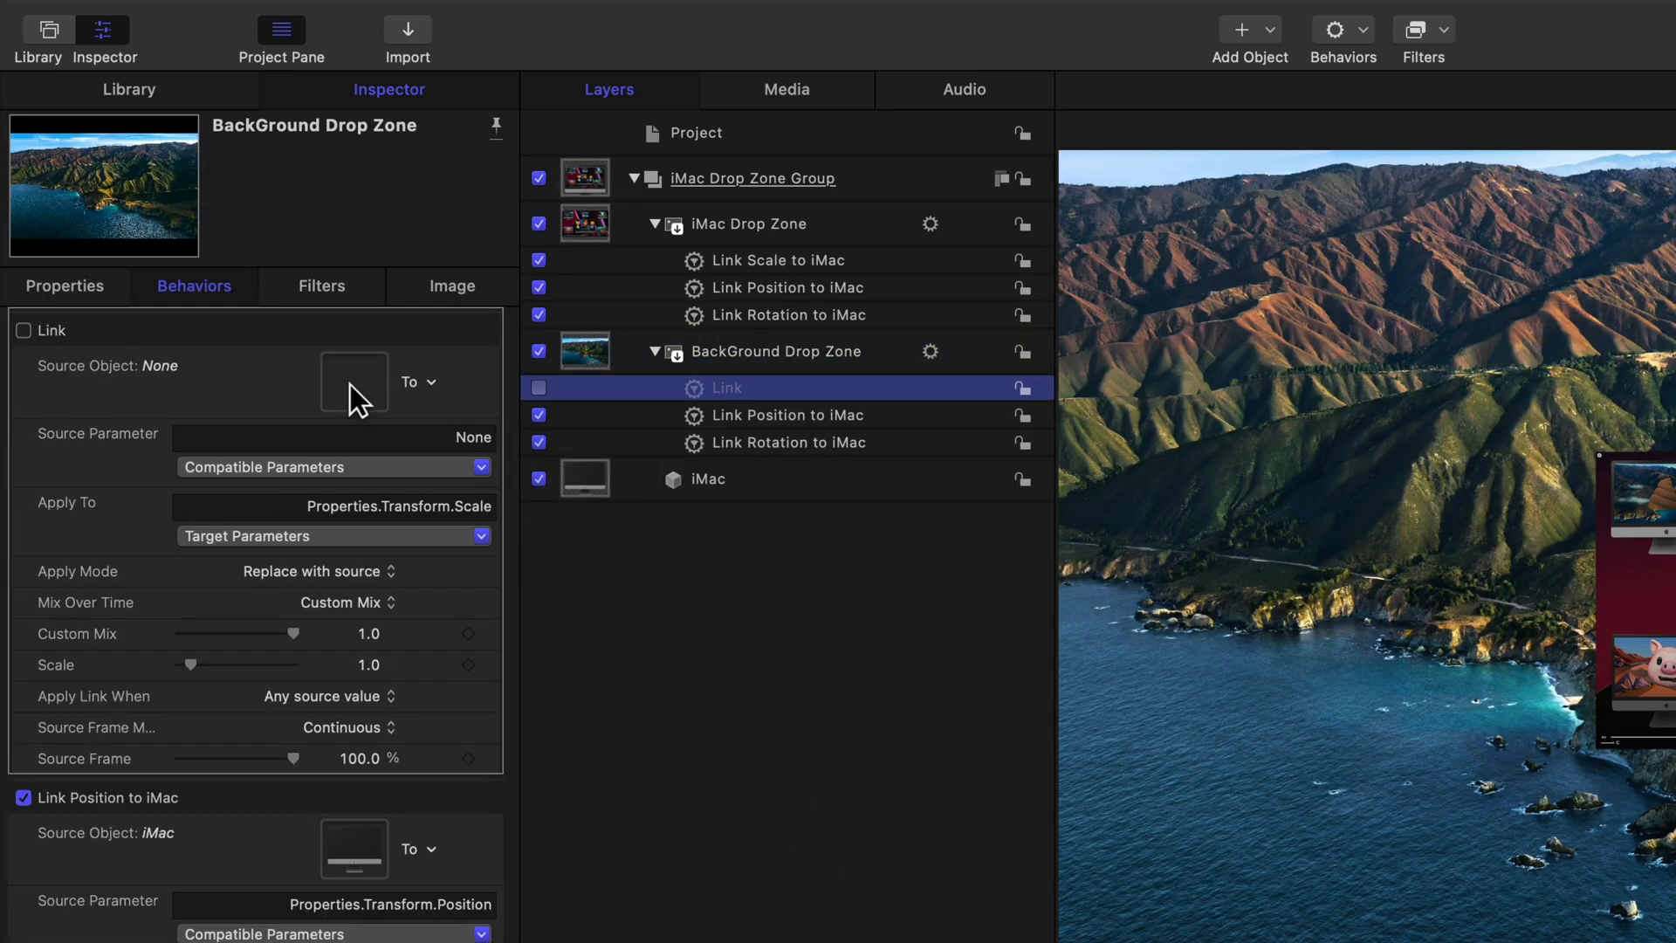
# Step: Set the BackGround Drop Zone's new Link behavior scale to 0.25 and rename the behavior Link Scale to iMac
pyautogui.click(360, 662)
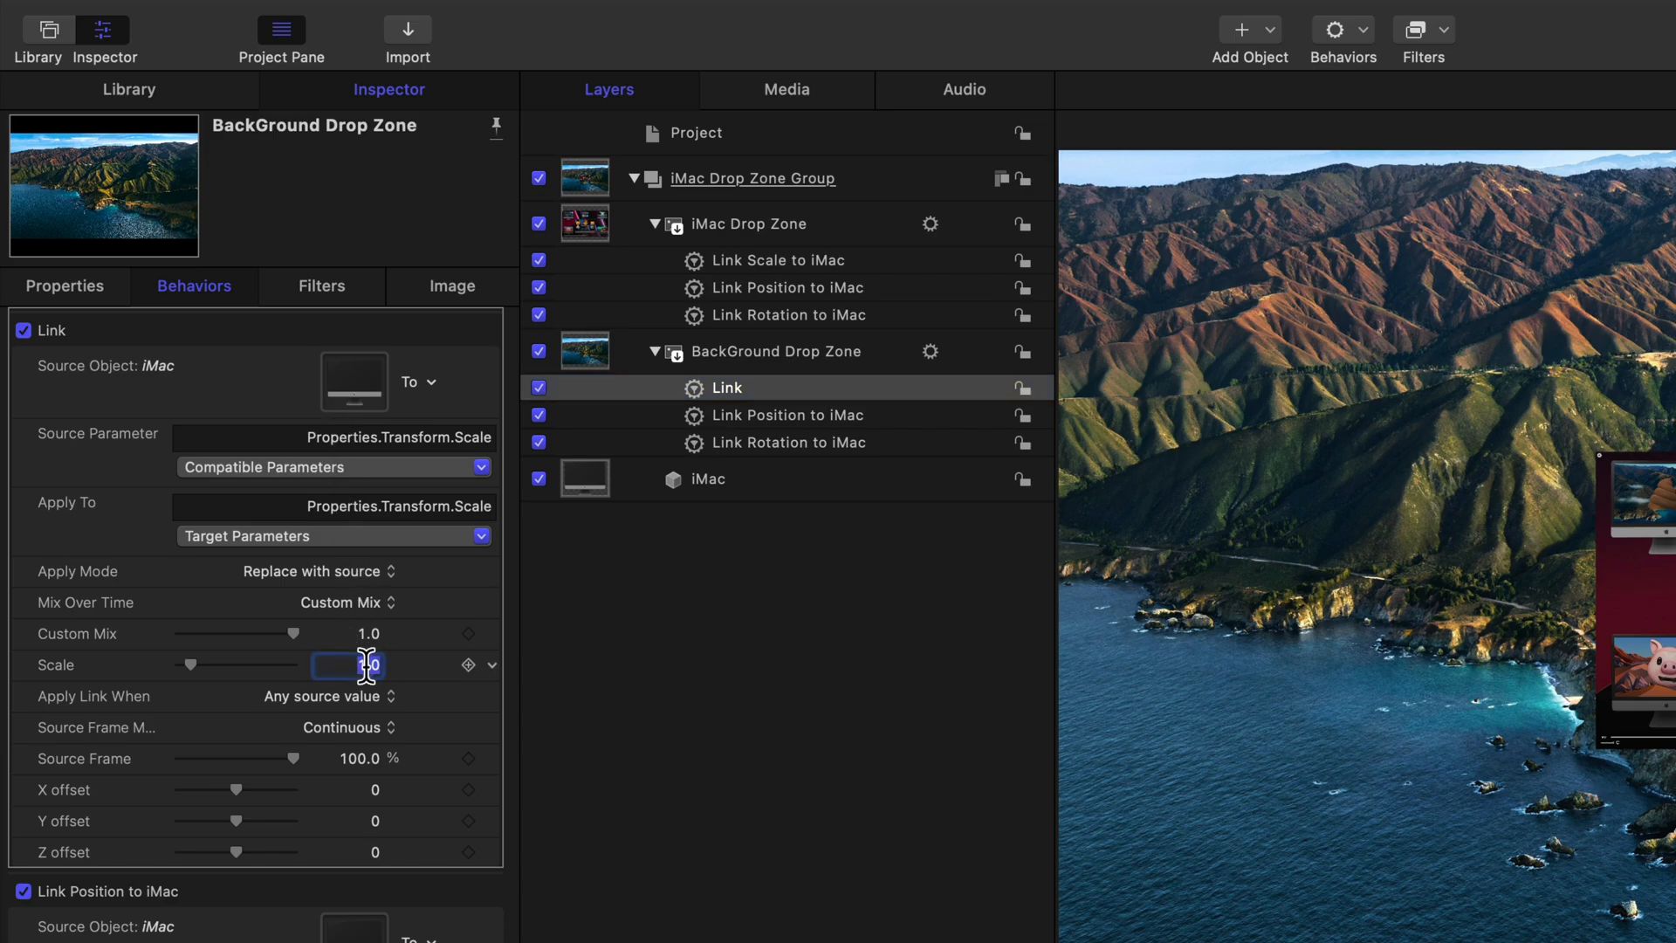
pyautogui.press('BackSpace')
pyautogui.press('Return')
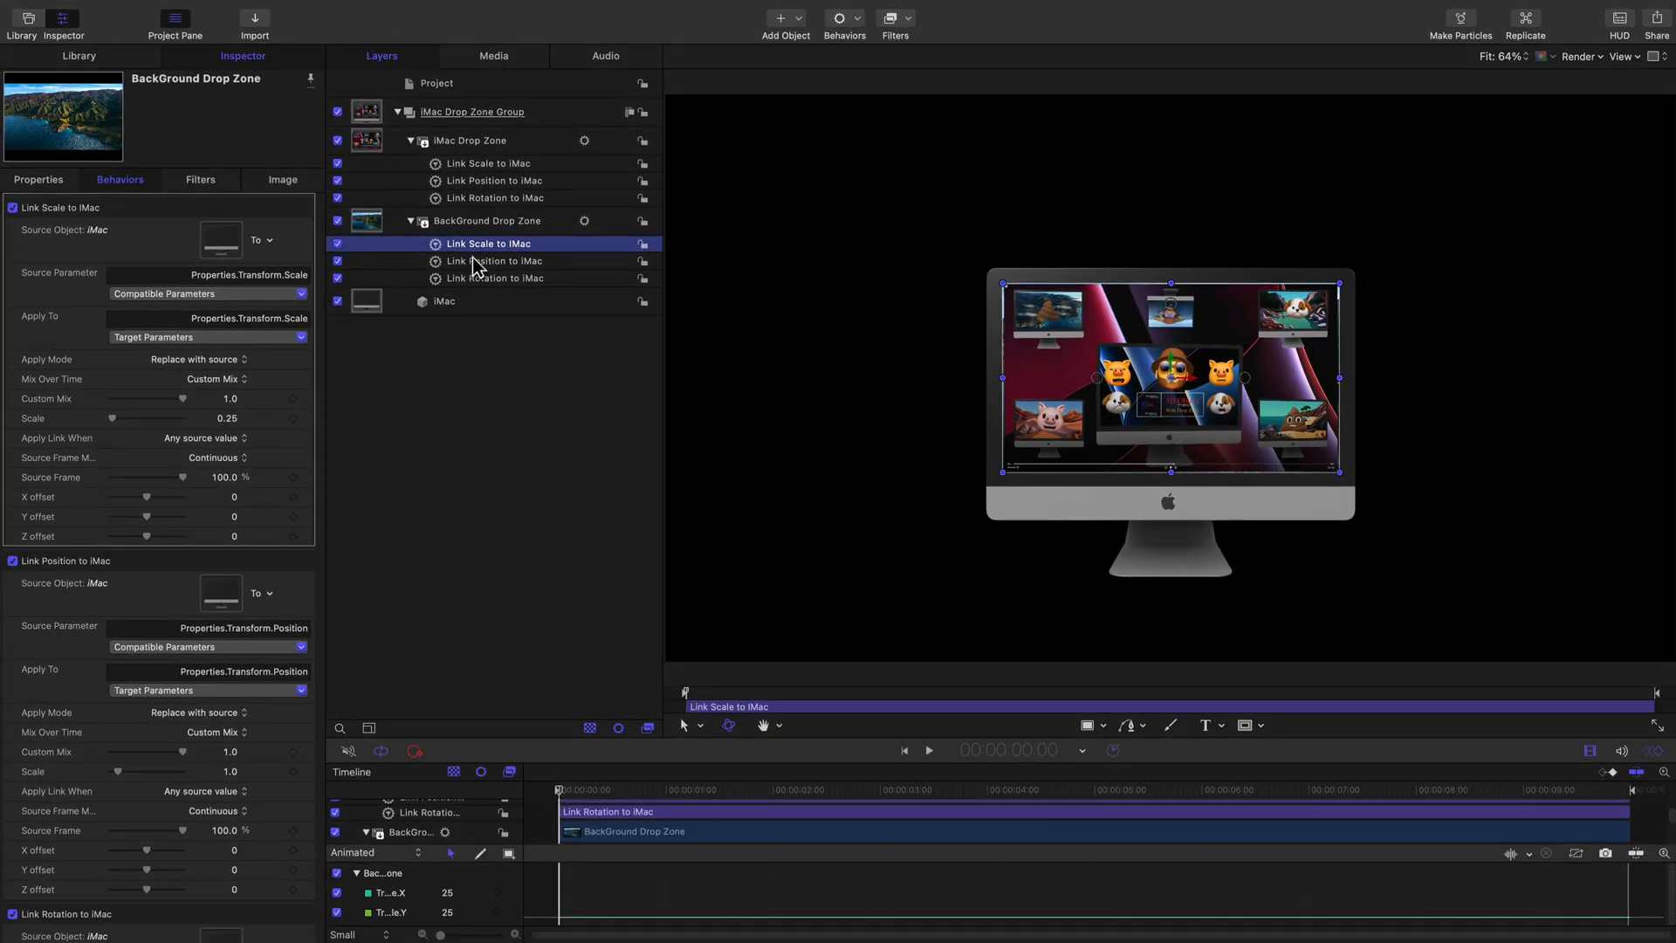
# Step: Test the links by rotating the iMac to X -10°, Y -6° and Z 1° and scaling it to 110%
pyautogui.click(449, 303)
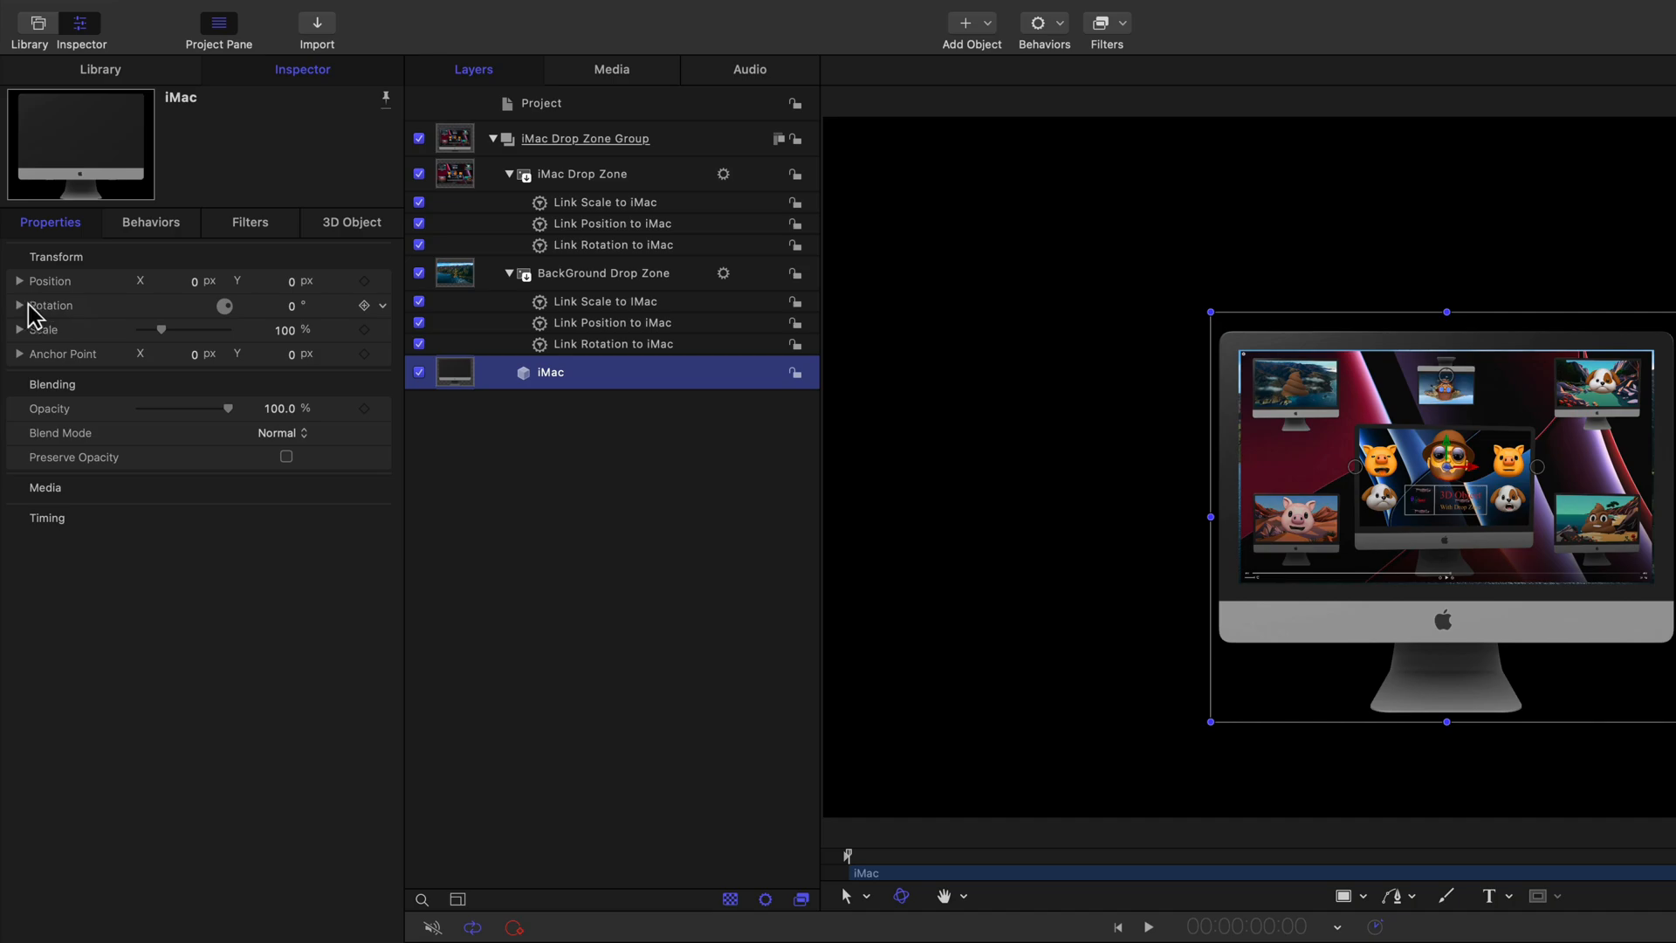
pyautogui.click(17, 274)
pyautogui.moveTo(290, 331)
pyautogui.mouseDown()
pyautogui.moveTo(322, 331)
pyautogui.moveTo(281, 331)
pyautogui.mouseUp()
pyautogui.click(295, 358)
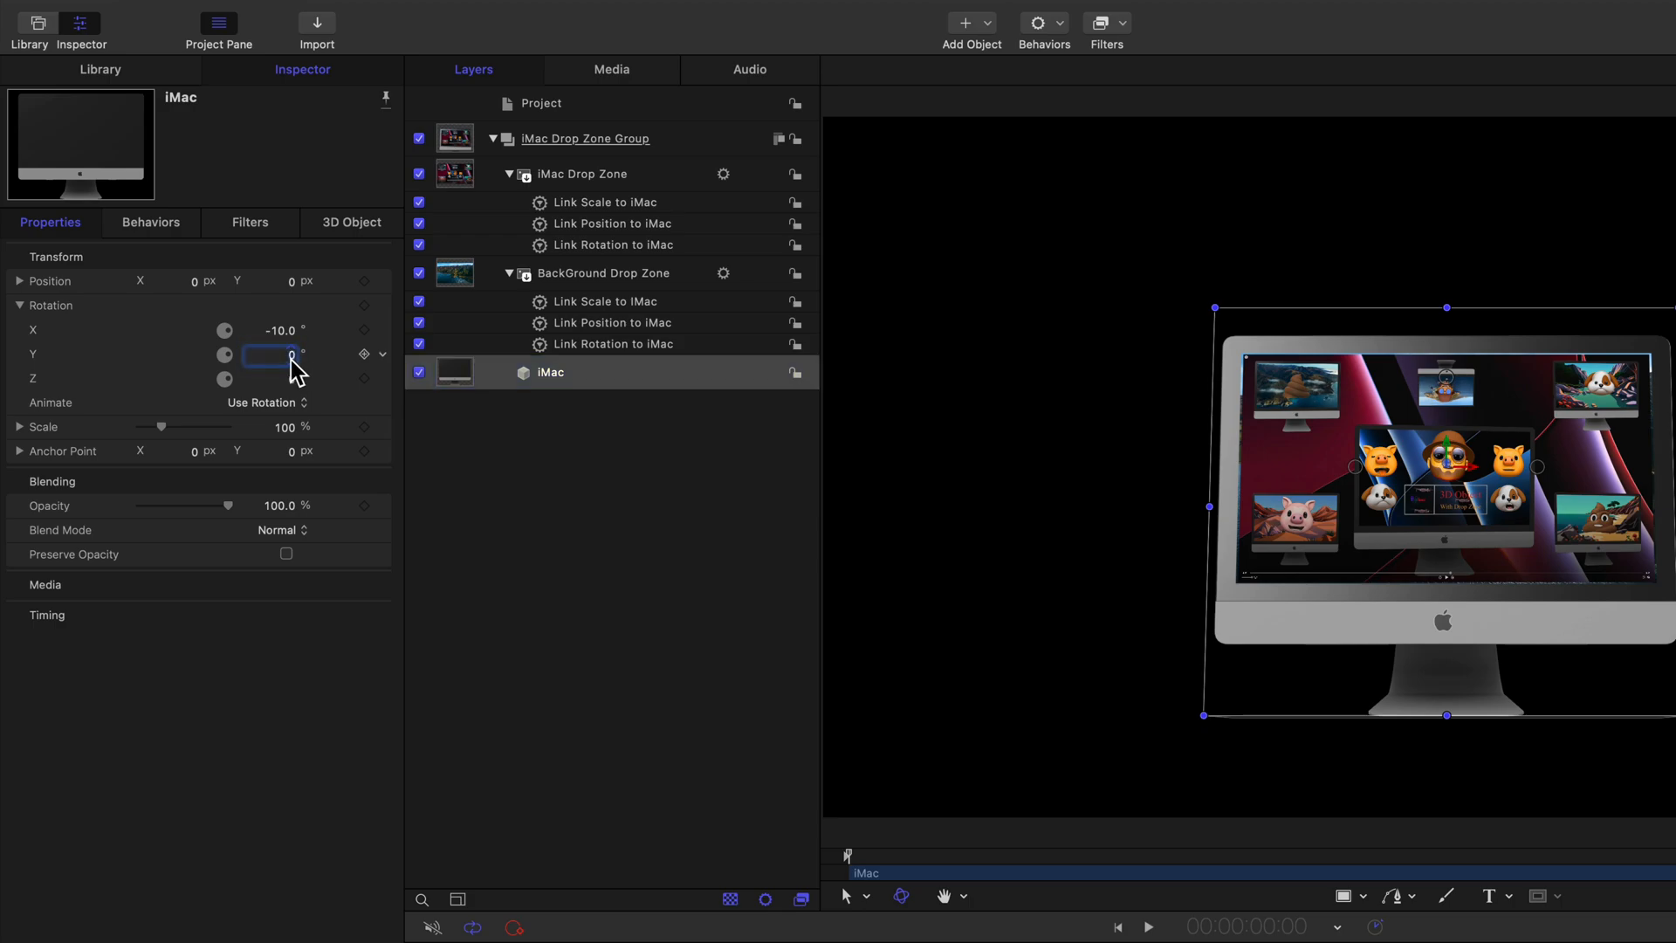
pyautogui.moveTo(295, 355)
pyautogui.mouseDown()
pyautogui.moveTo(333, 355)
pyautogui.moveTo(291, 382)
pyautogui.mouseUp()
pyautogui.click(294, 382)
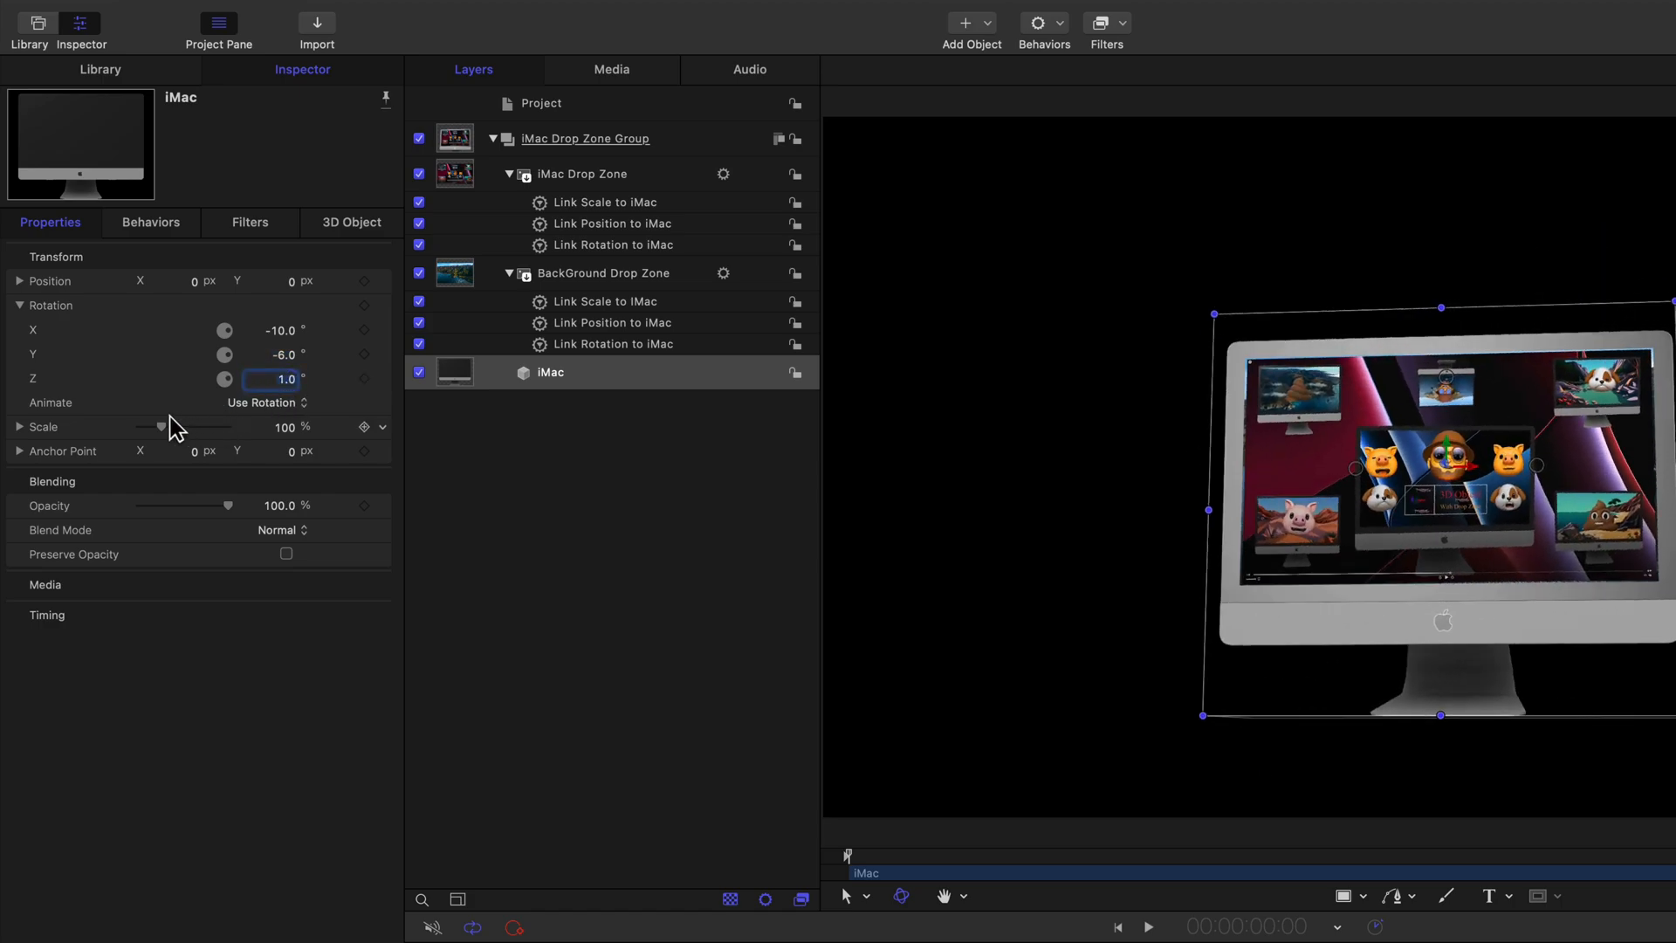
pyautogui.moveTo(161, 433)
pyautogui.mouseDown()
pyautogui.moveTo(187, 434)
pyautogui.moveTo(165, 434)
pyautogui.mouseUp()
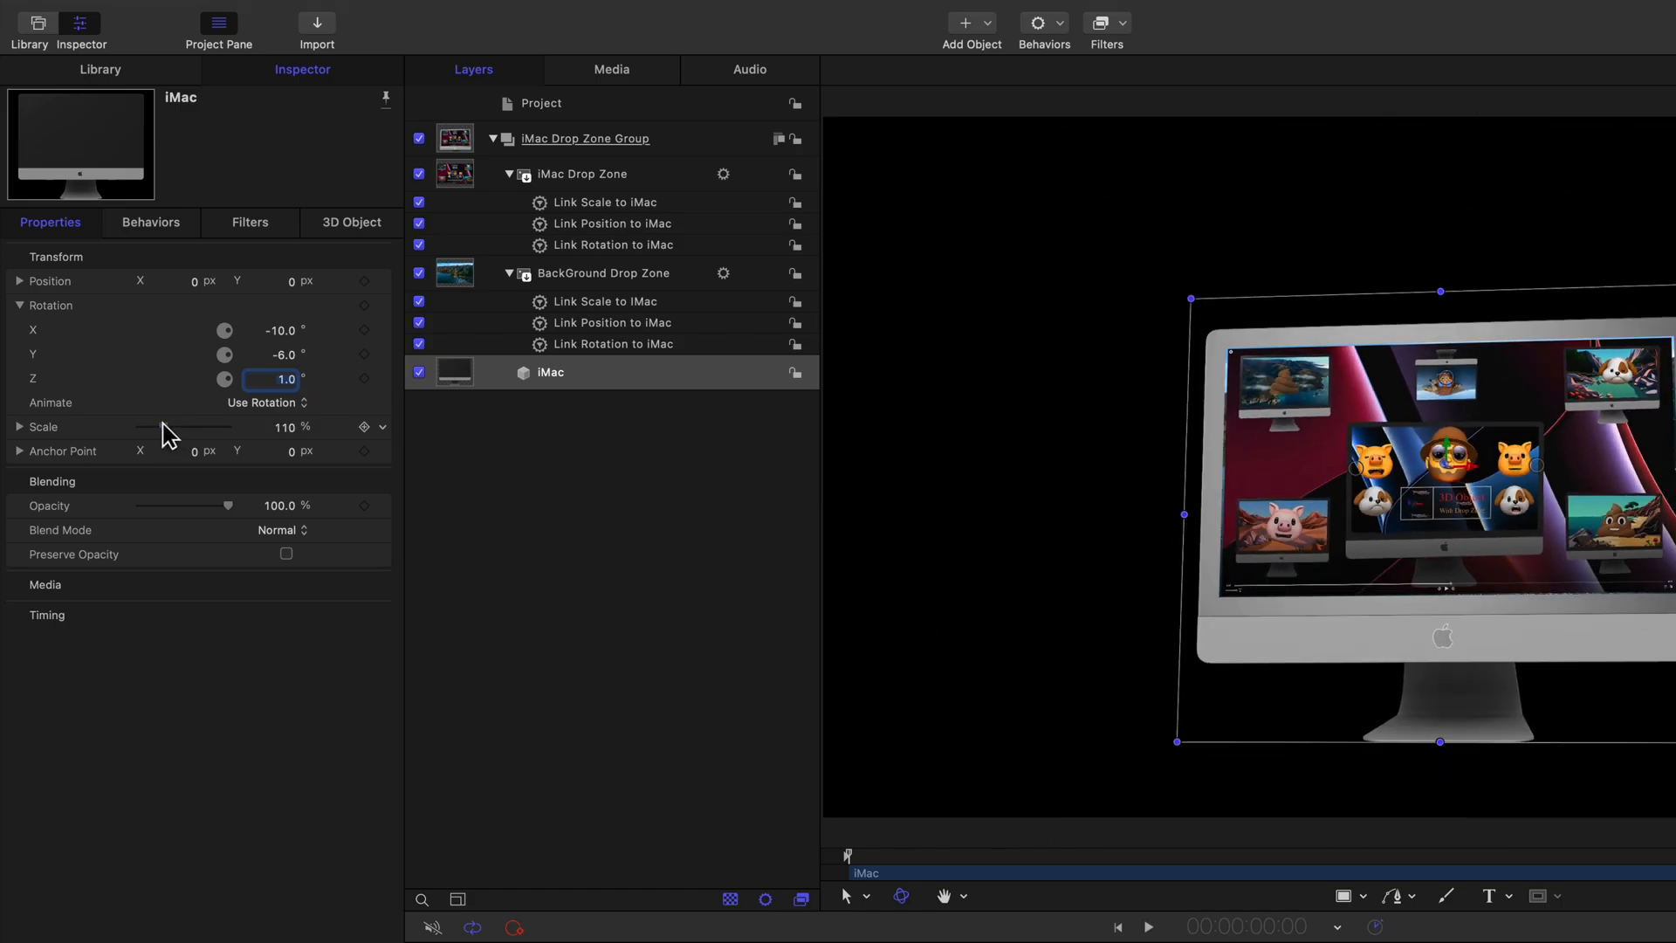
# Step: Reset the iMac's Scale and Rotation parameters to their defaults
pyautogui.click(383, 429)
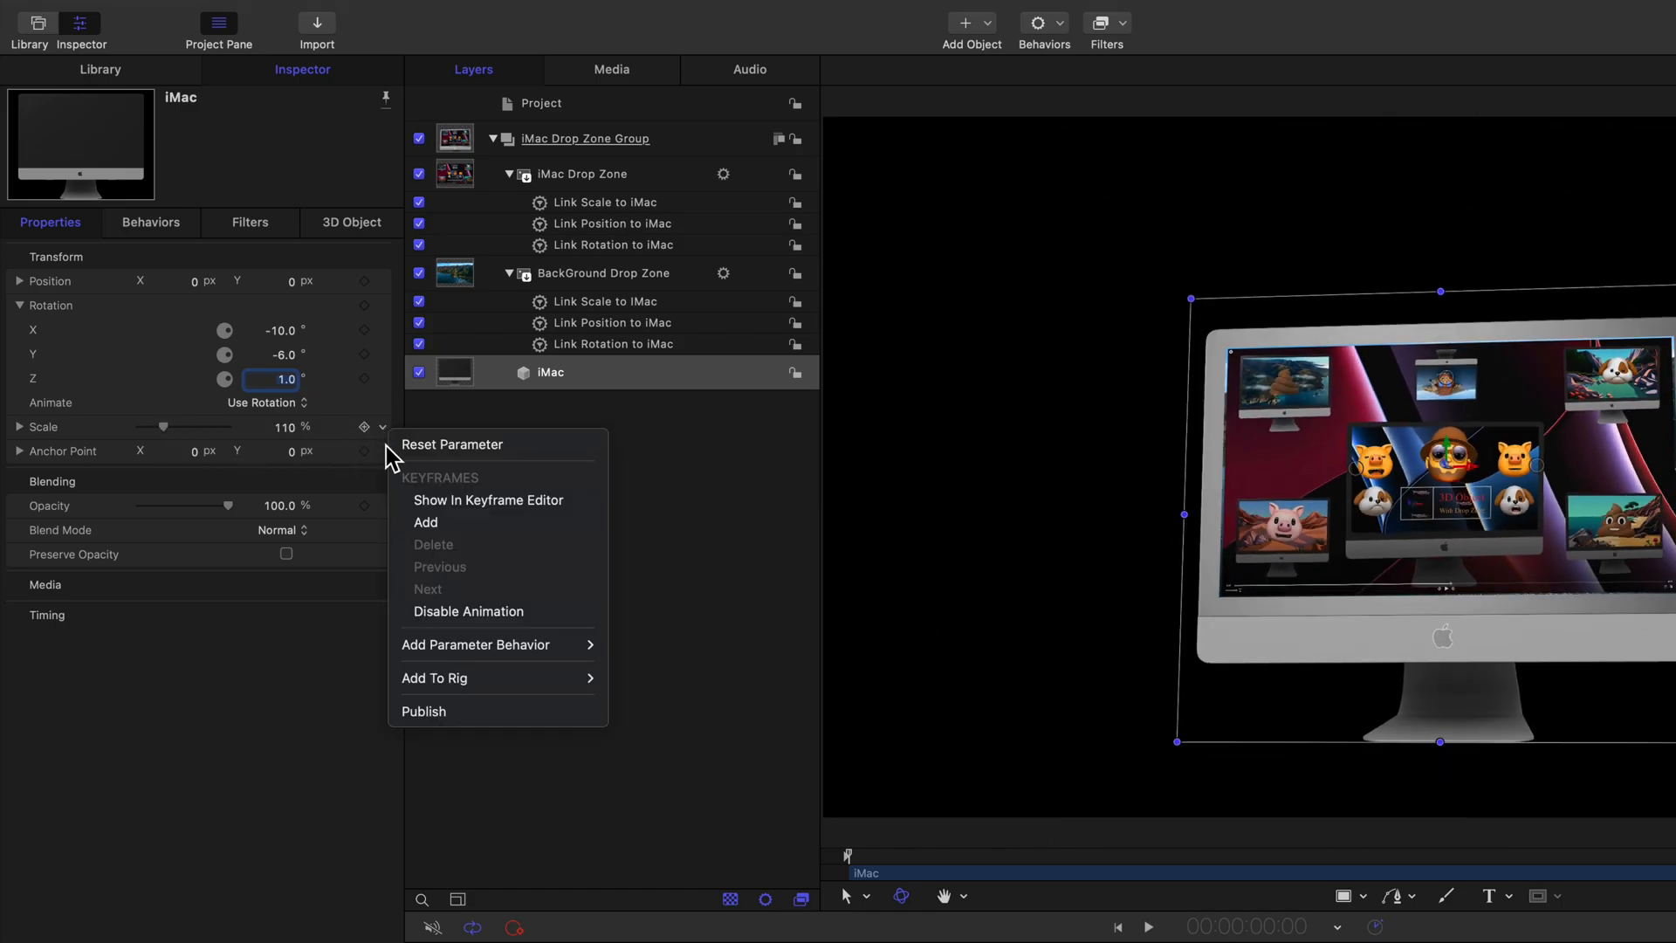
pyautogui.click(428, 445)
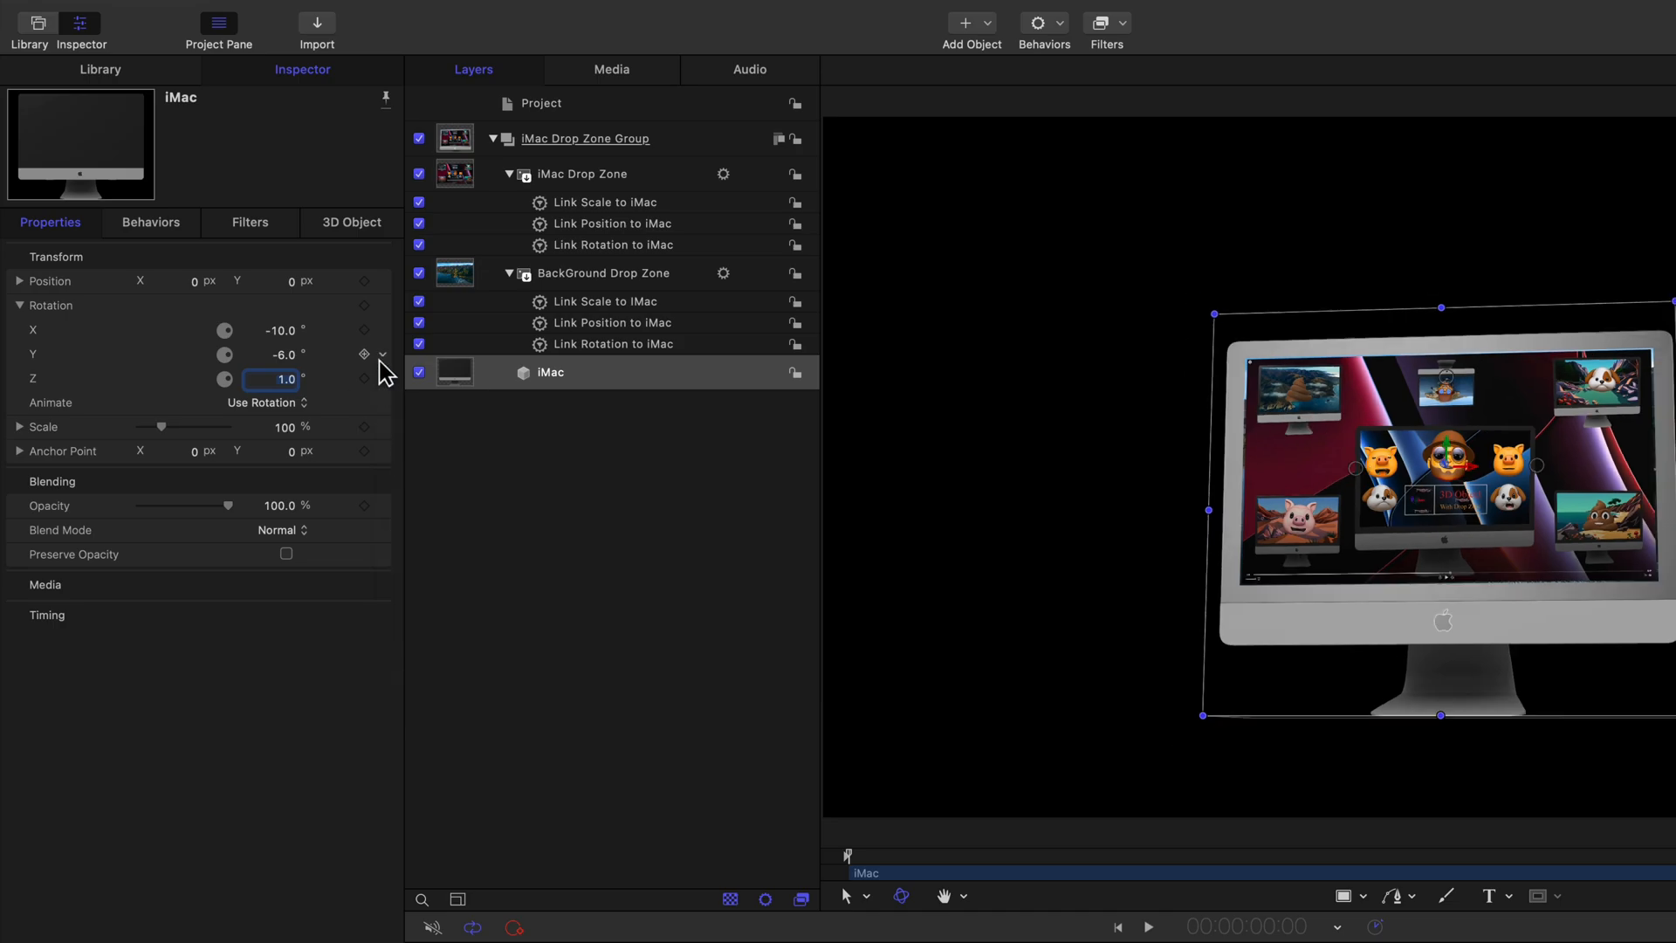
pyautogui.click(383, 306)
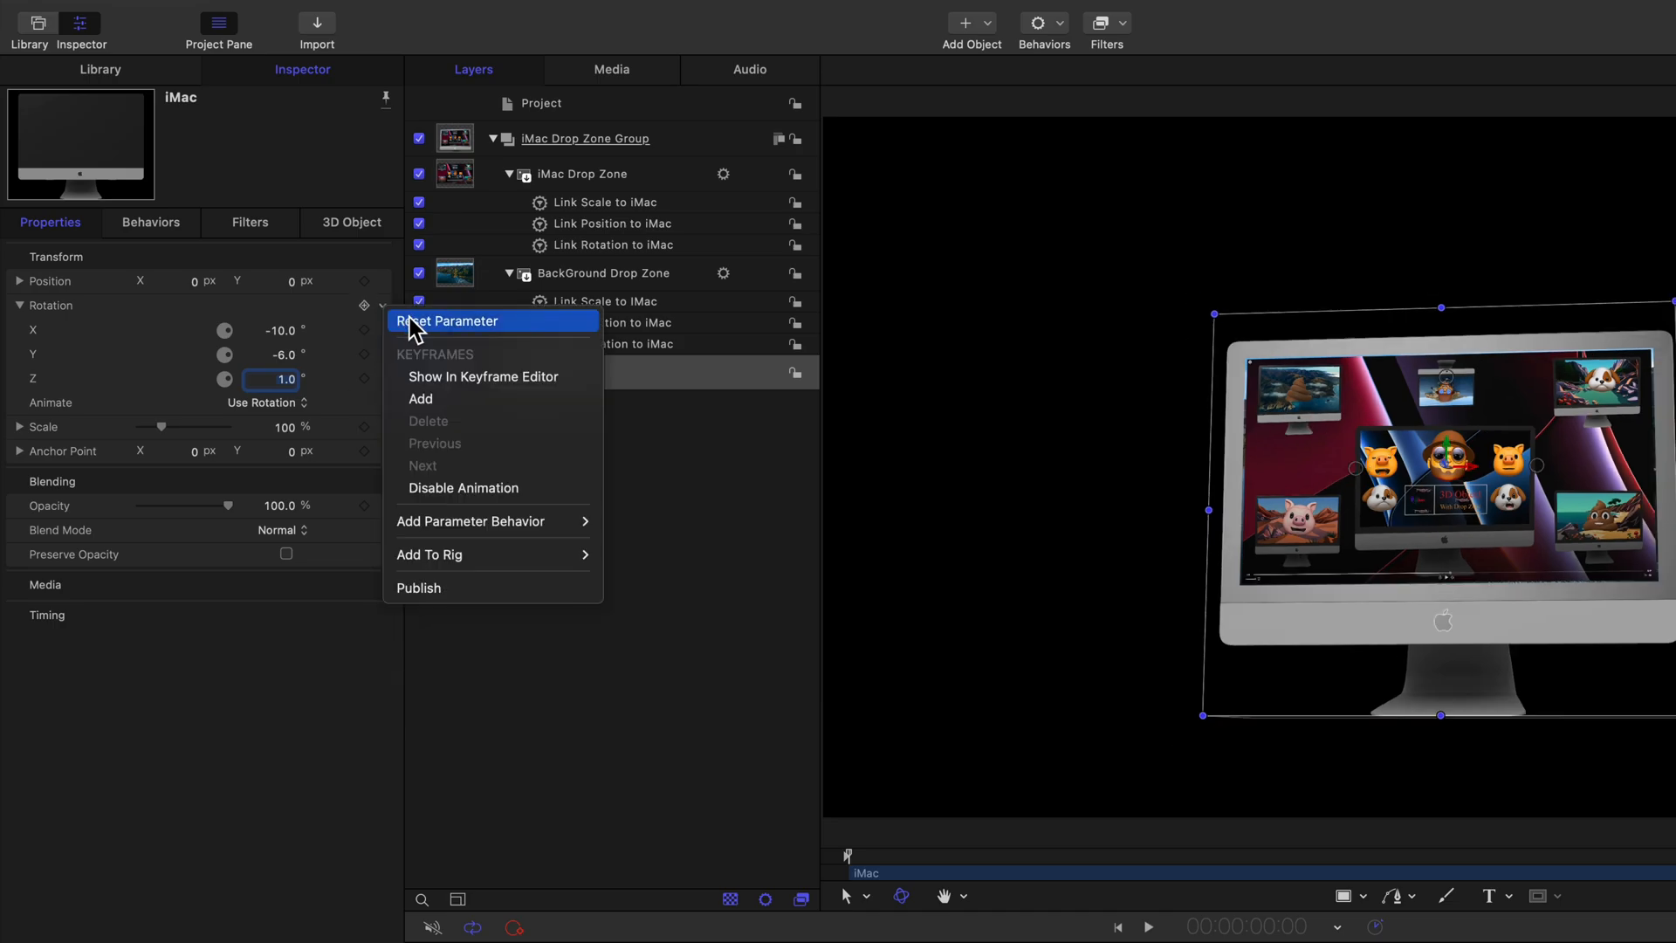
pyautogui.click(409, 323)
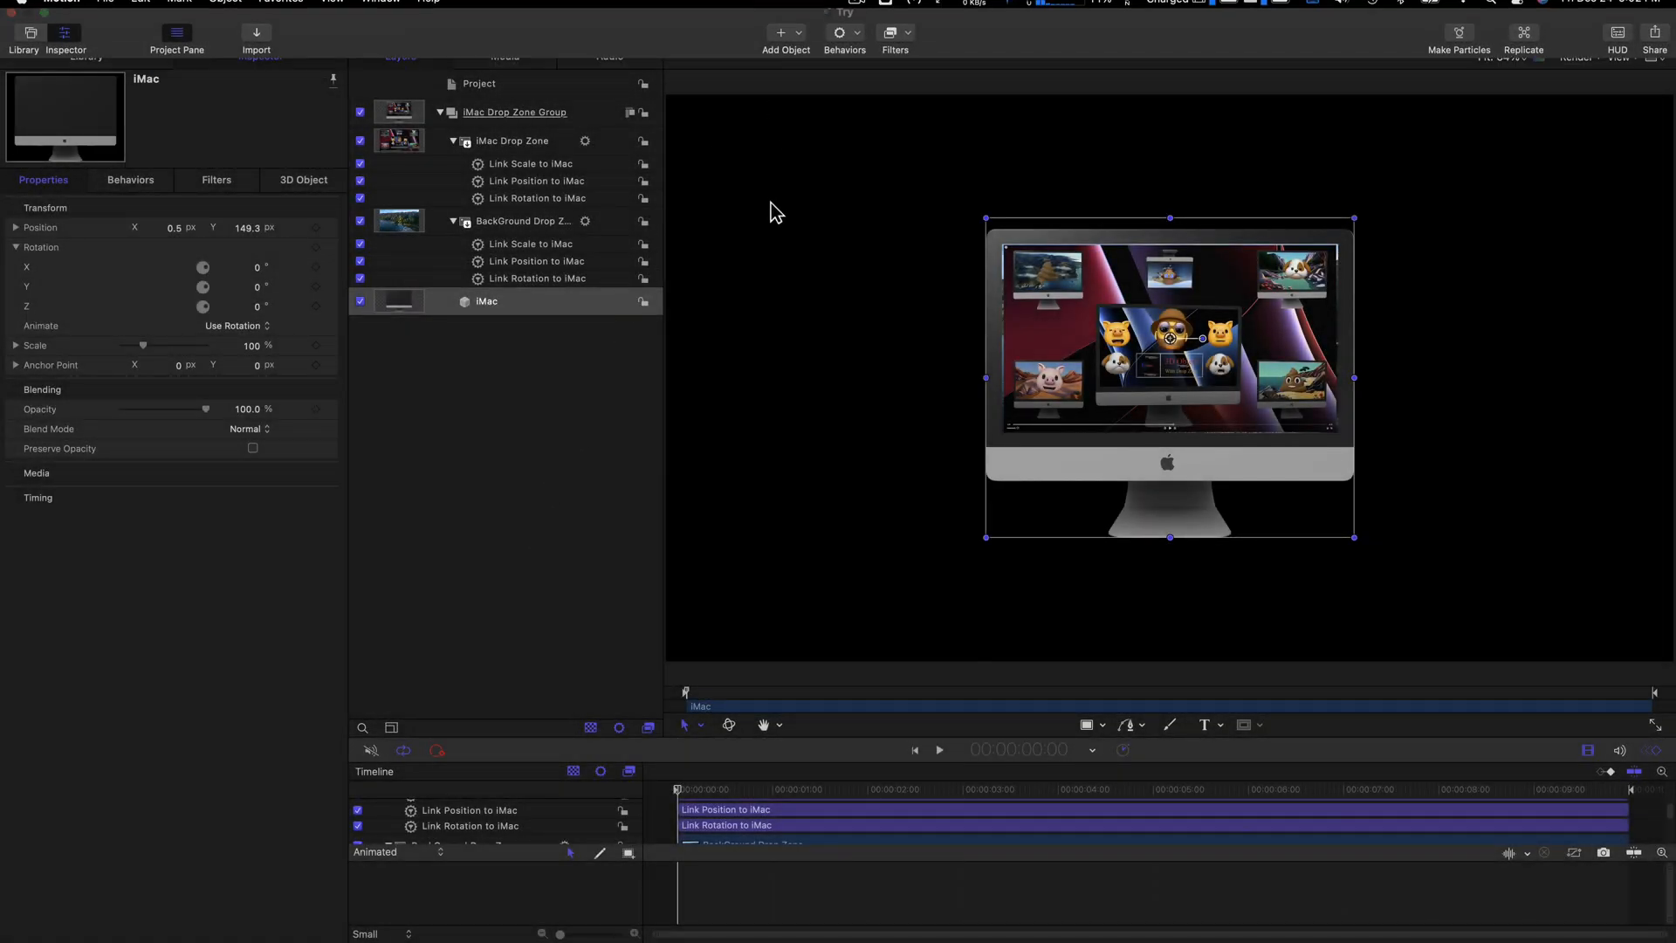
# Step: Add a Rig object to the project and rename it iMsc Rig
pyautogui.click(780, 37)
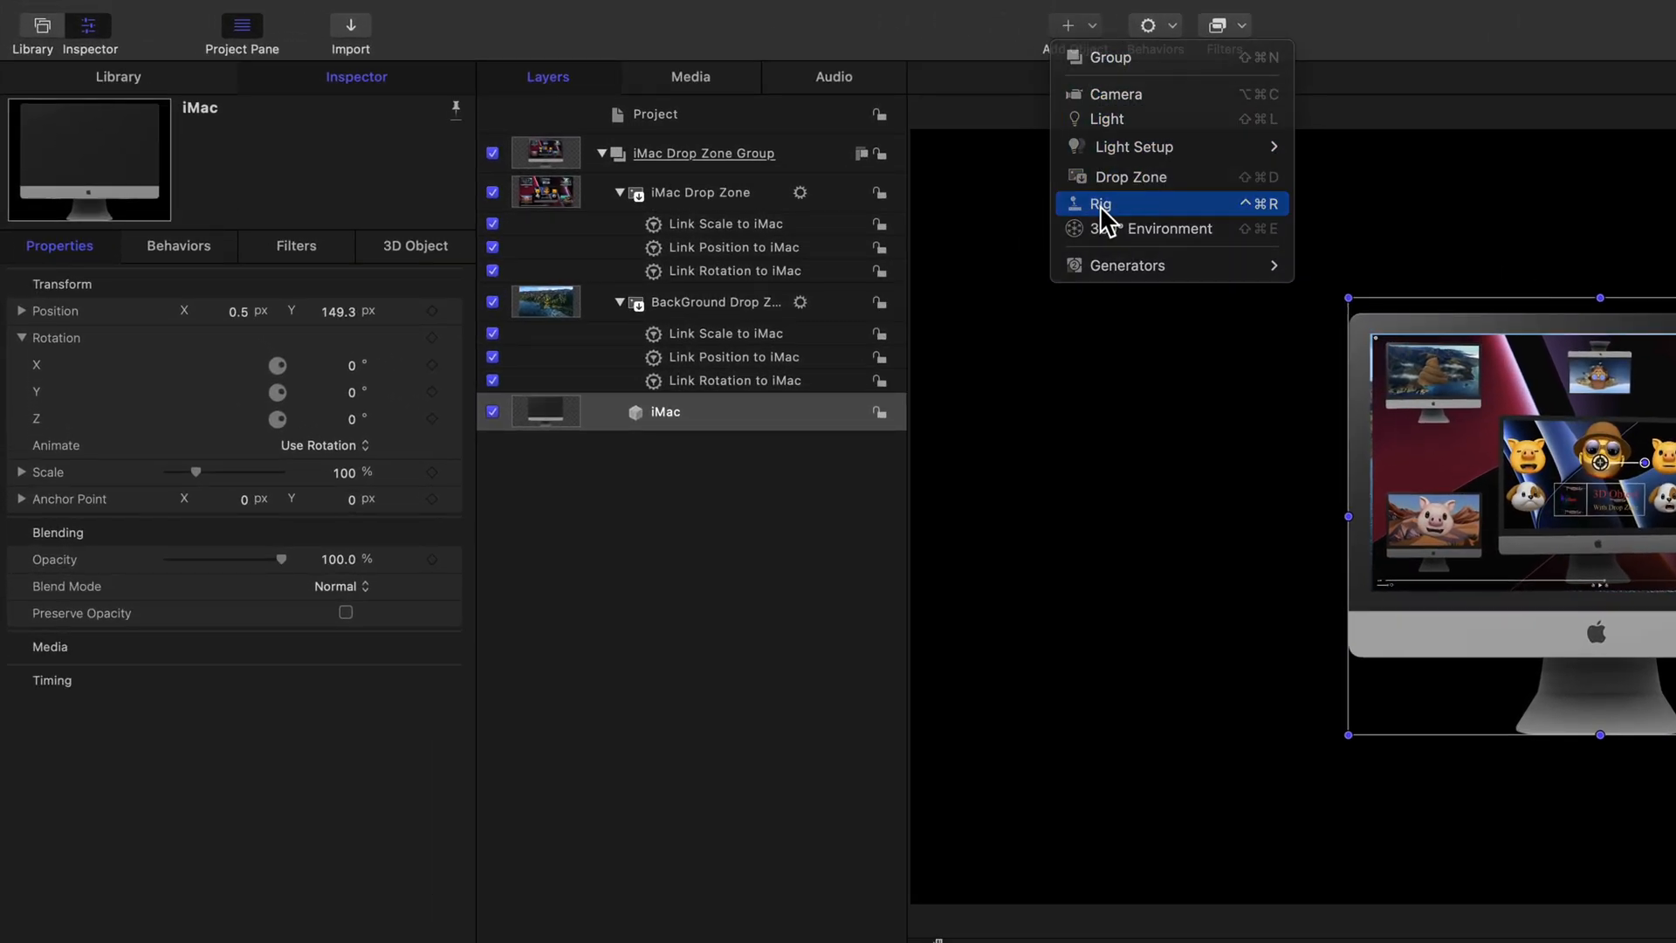
pyautogui.click(1102, 210)
pyautogui.doubleClick(640, 157)
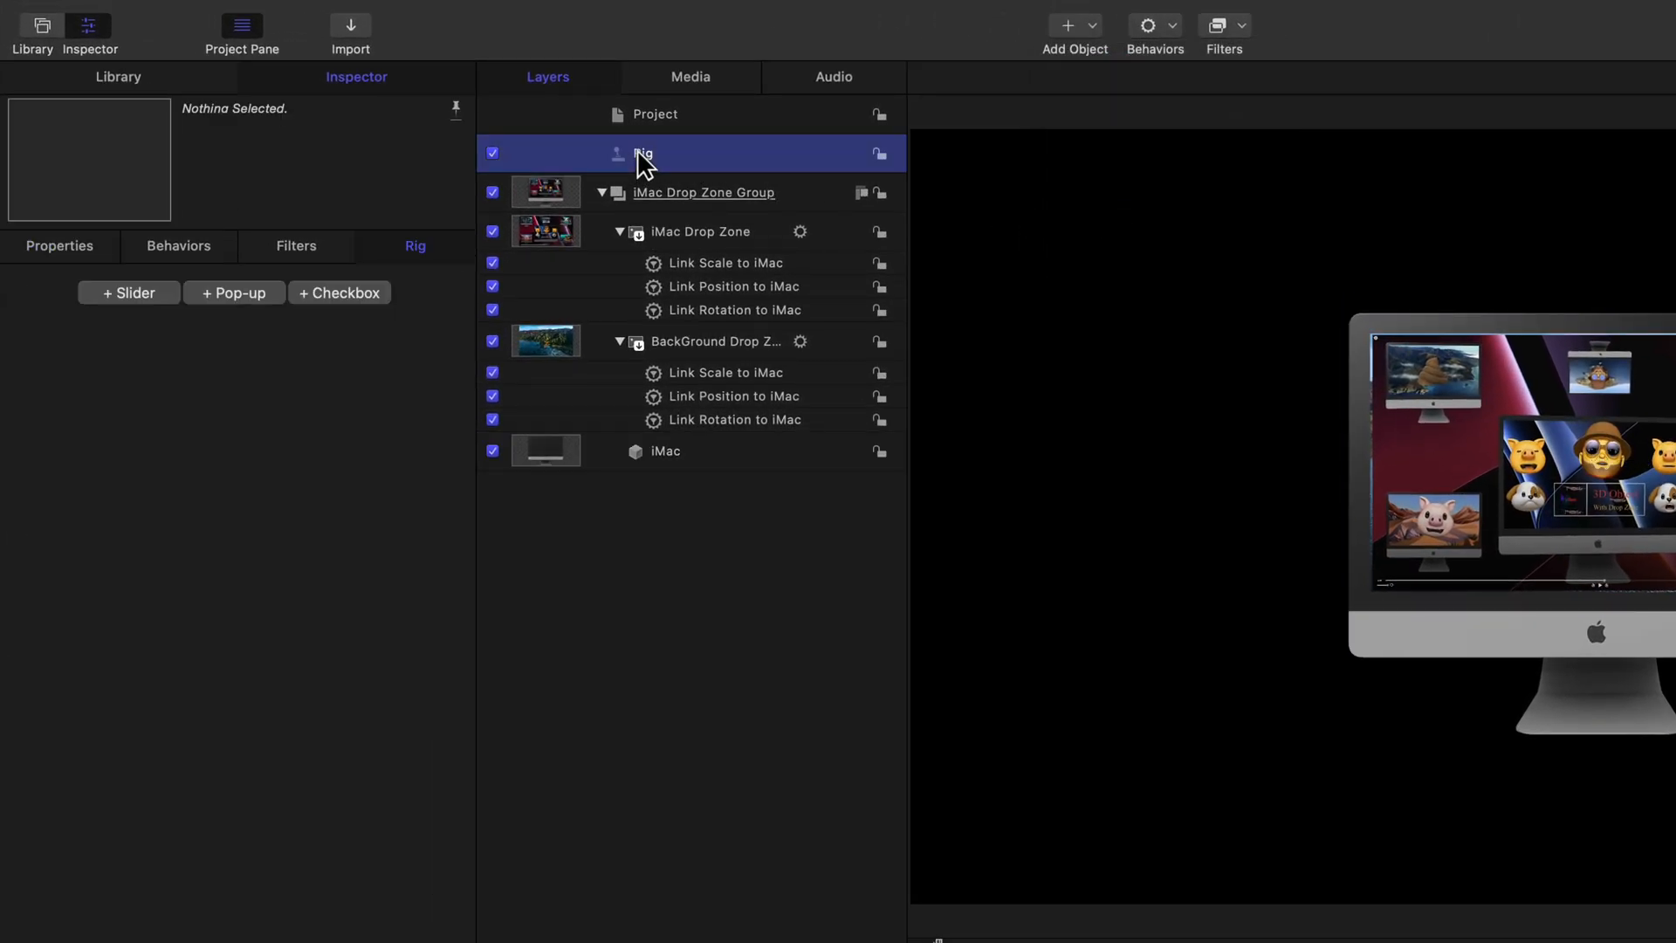
pyautogui.write('iMsc Rig')
pyautogui.press('Return')
# Step: Add the Scale of the iMac Drop Zone's Link Scale to iMac behavior to a new iMsc Rig slider named Drop Zone Scale
pyautogui.click(715, 264)
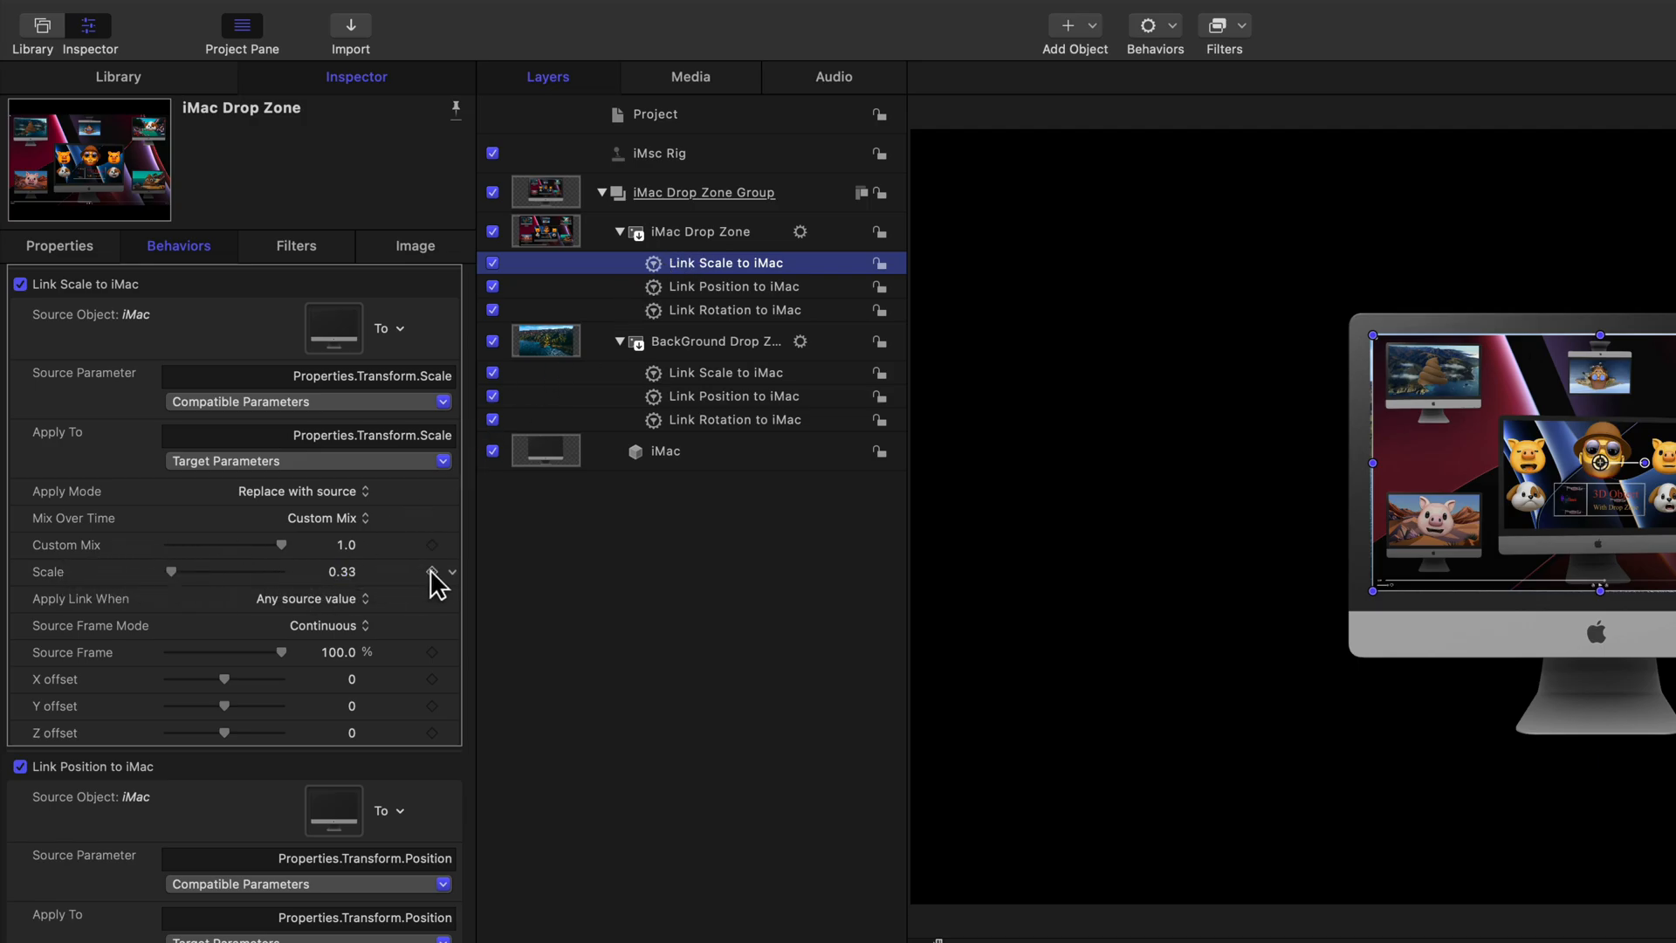
pyautogui.click(453, 574)
pyautogui.moveTo(535, 851)
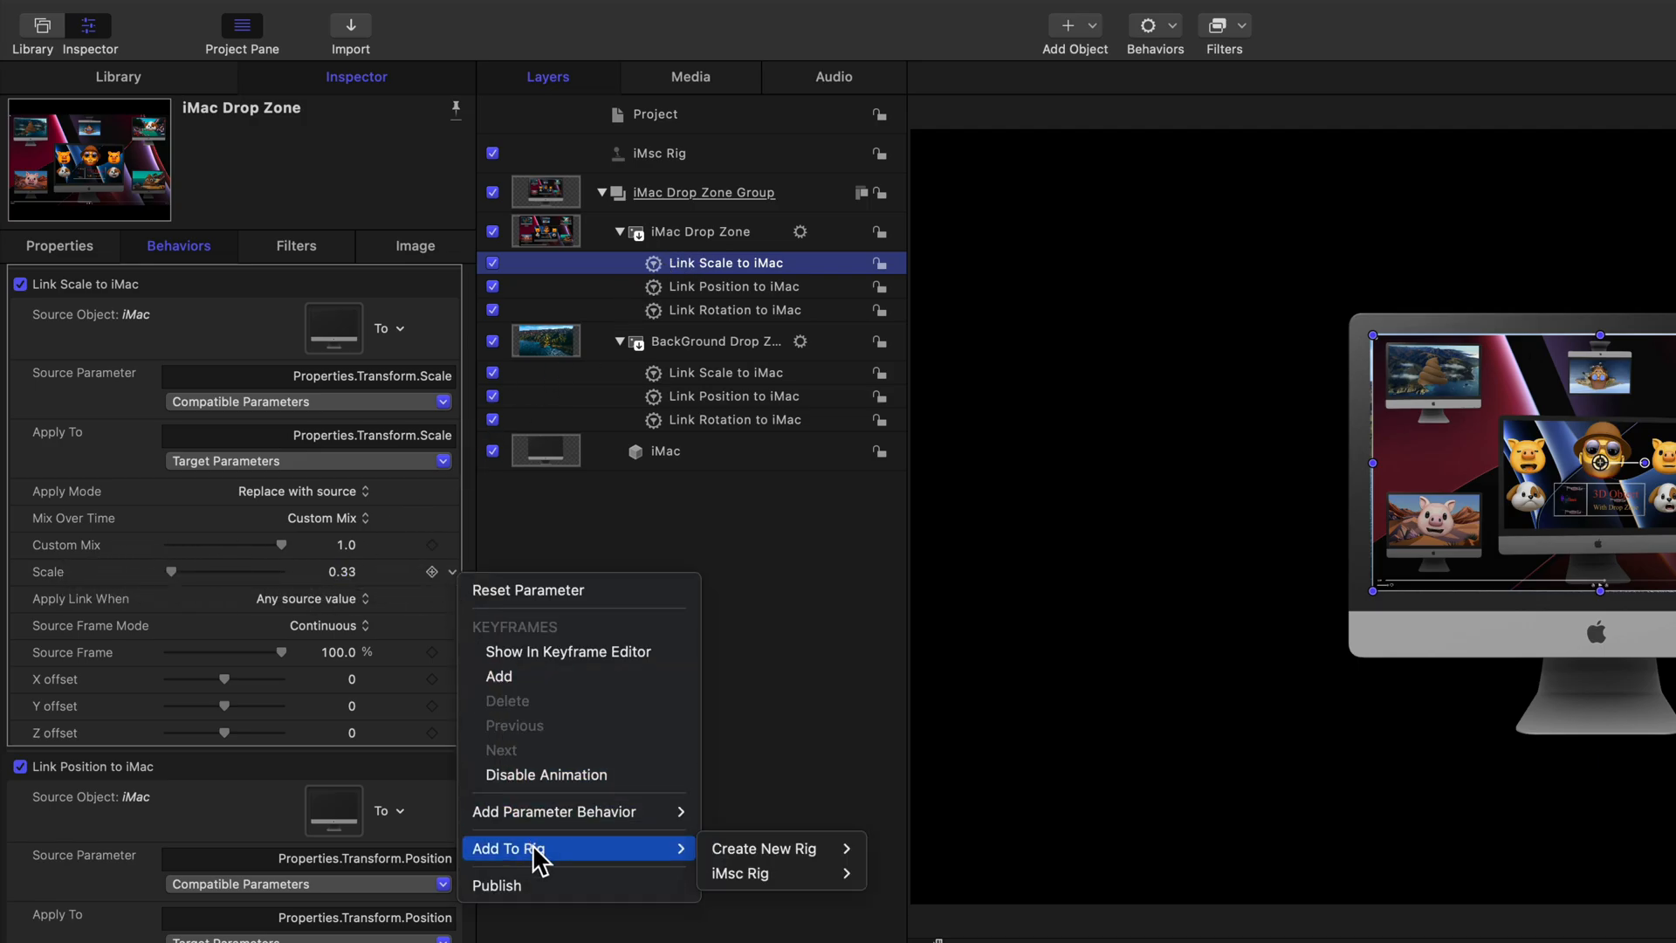
pyautogui.moveTo(718, 873)
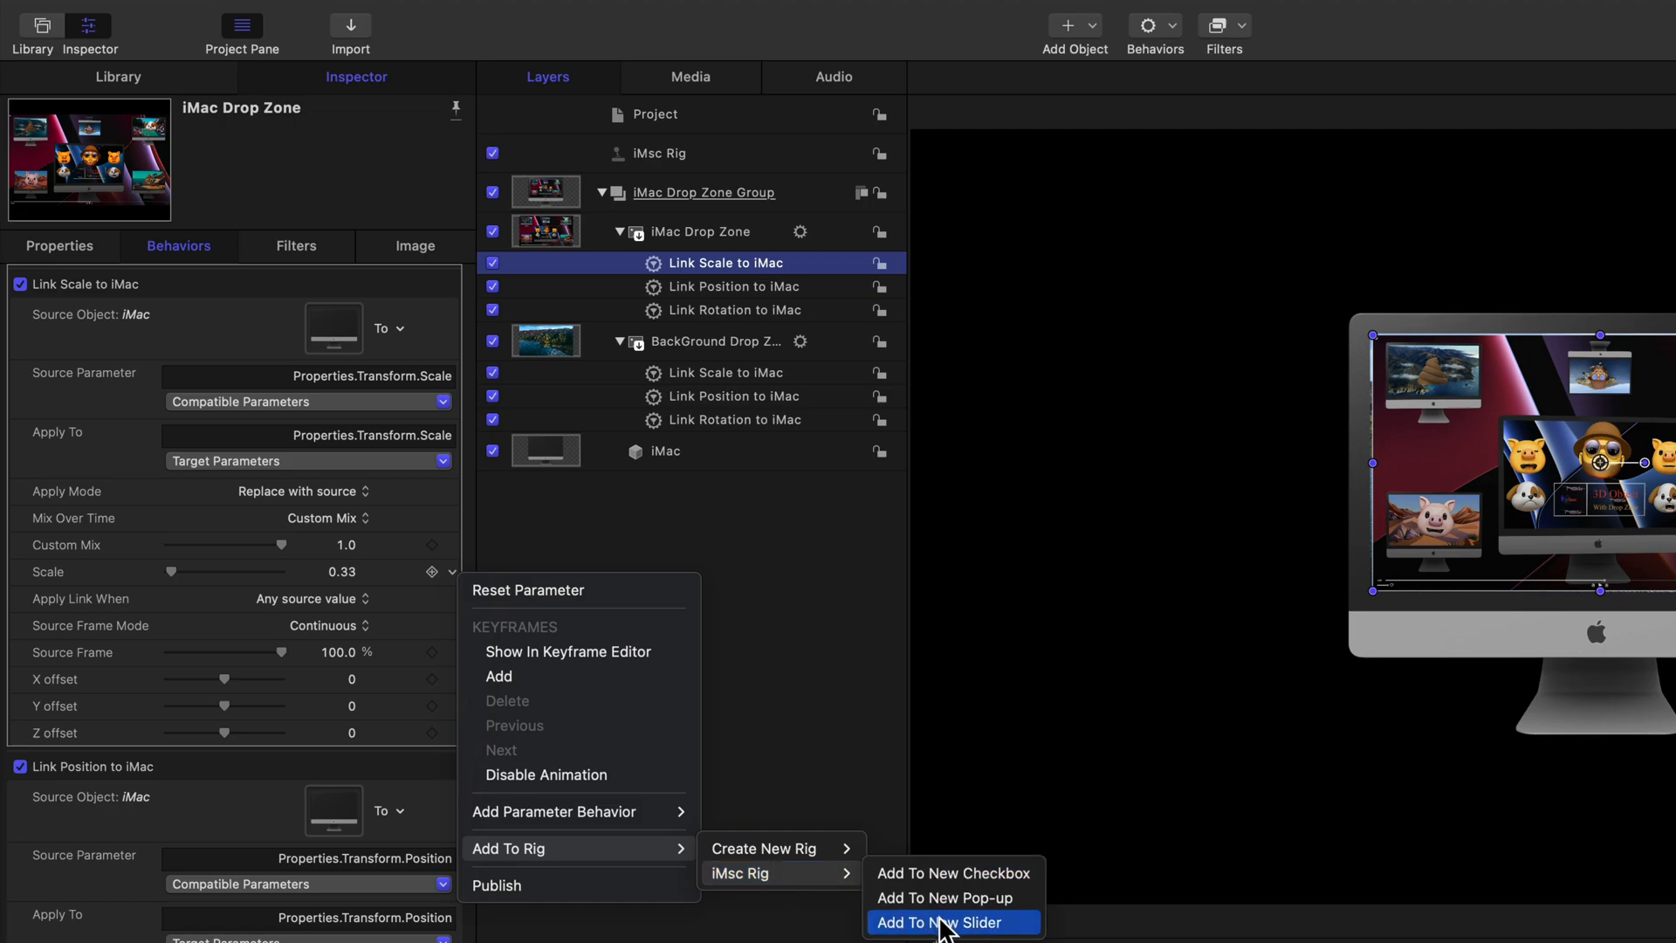
pyautogui.click(943, 924)
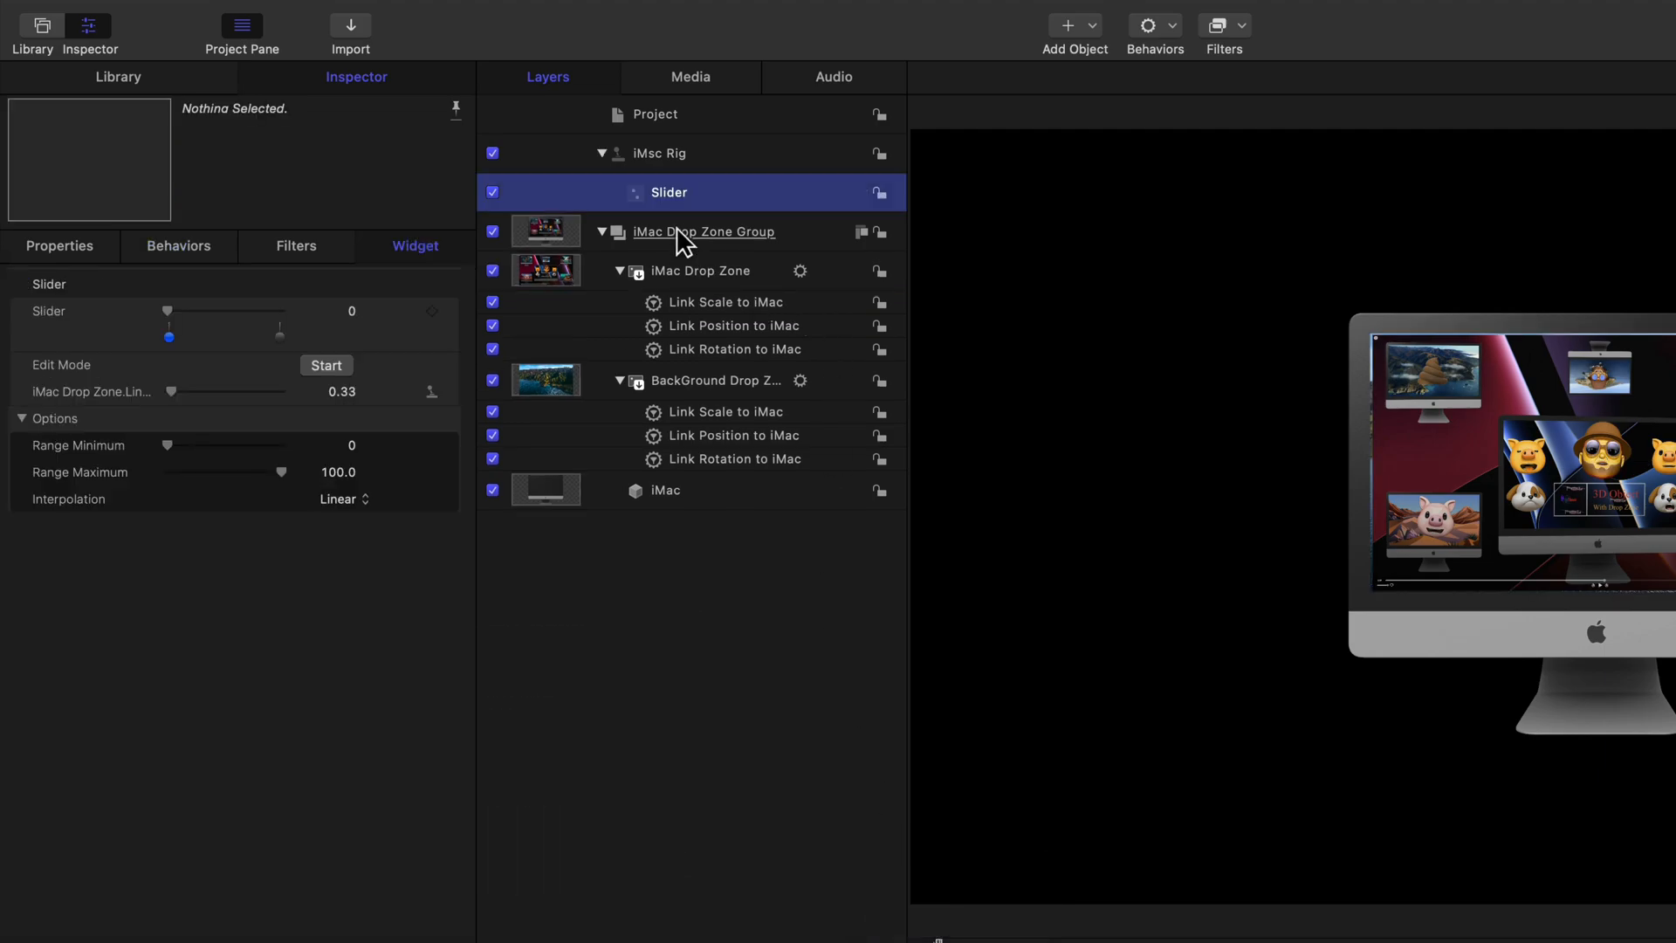
pyautogui.doubleClick(672, 193)
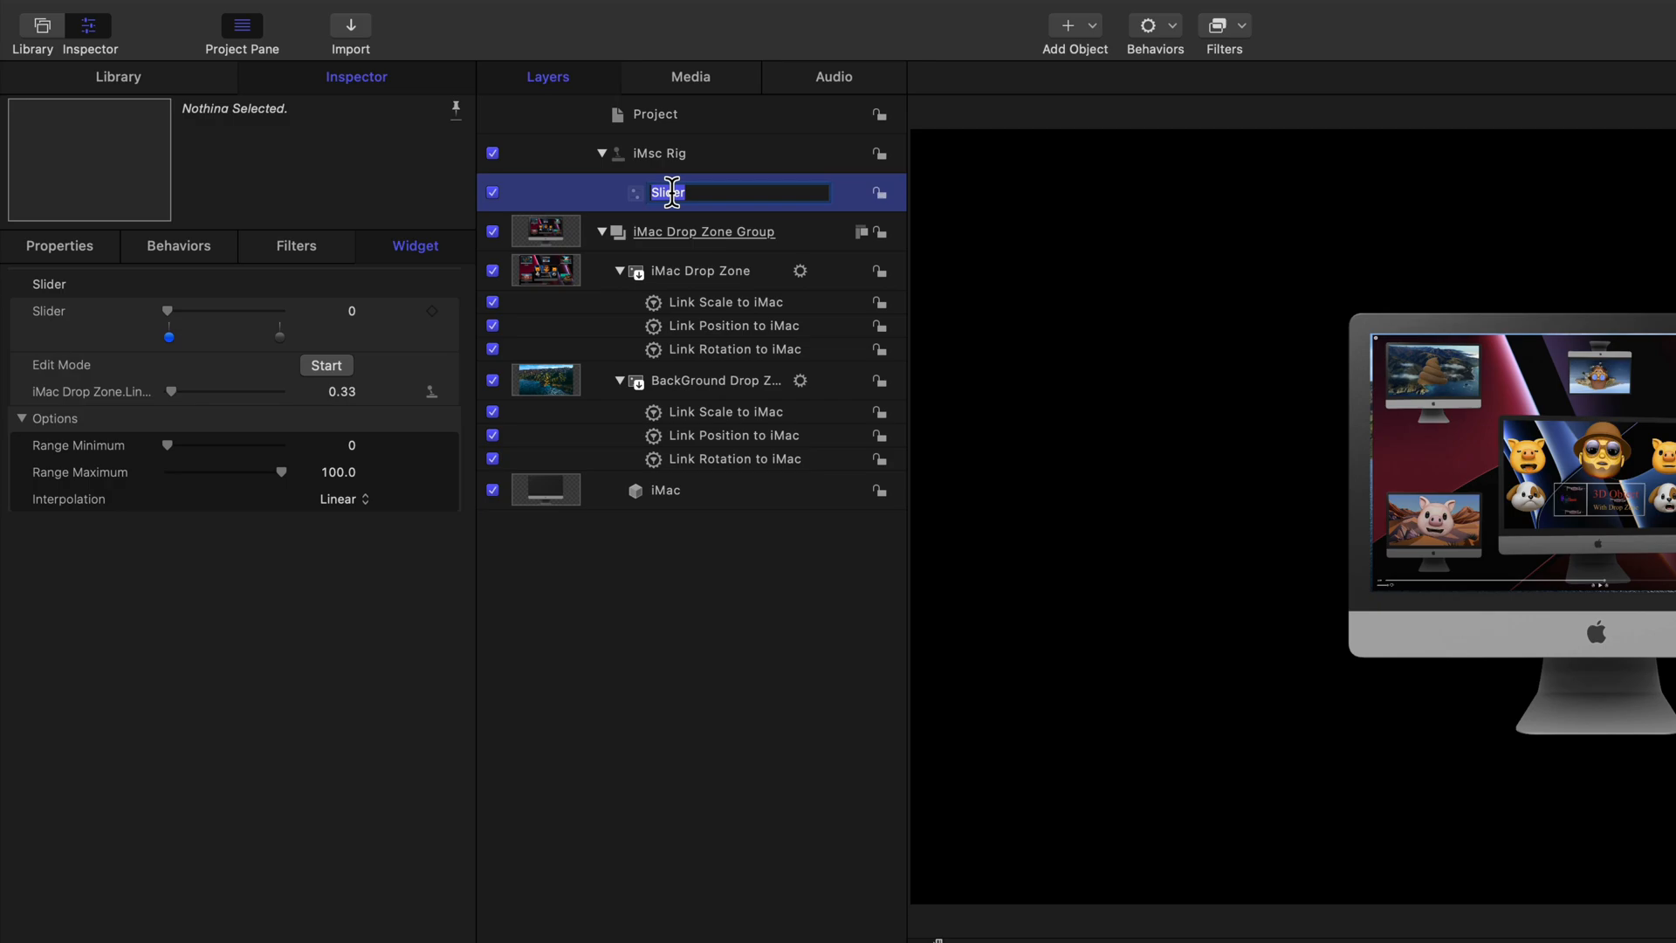
pyautogui.write('Drop Zone Scale')
pyautogui.press('Return')
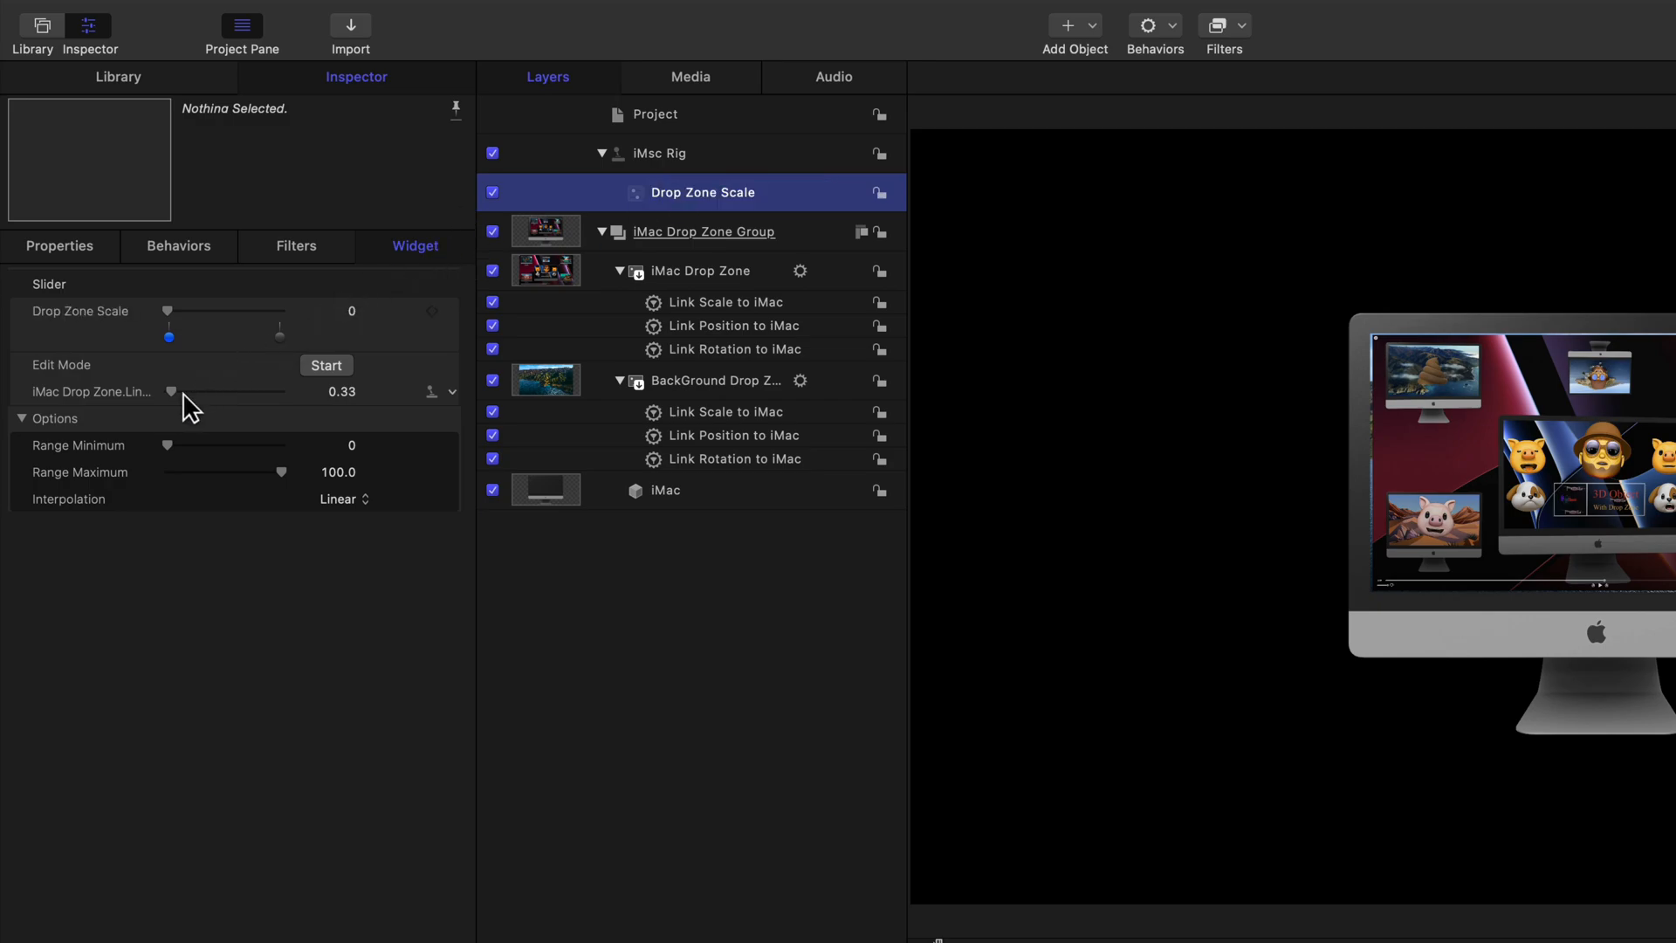
# Step: Set the drop zone's link scale to 0 at the Drop Zone Scale slider's minimum, and move the slider to about 30.71
pyautogui.moveTo(196, 391); pyautogui.dragTo(138, 405)
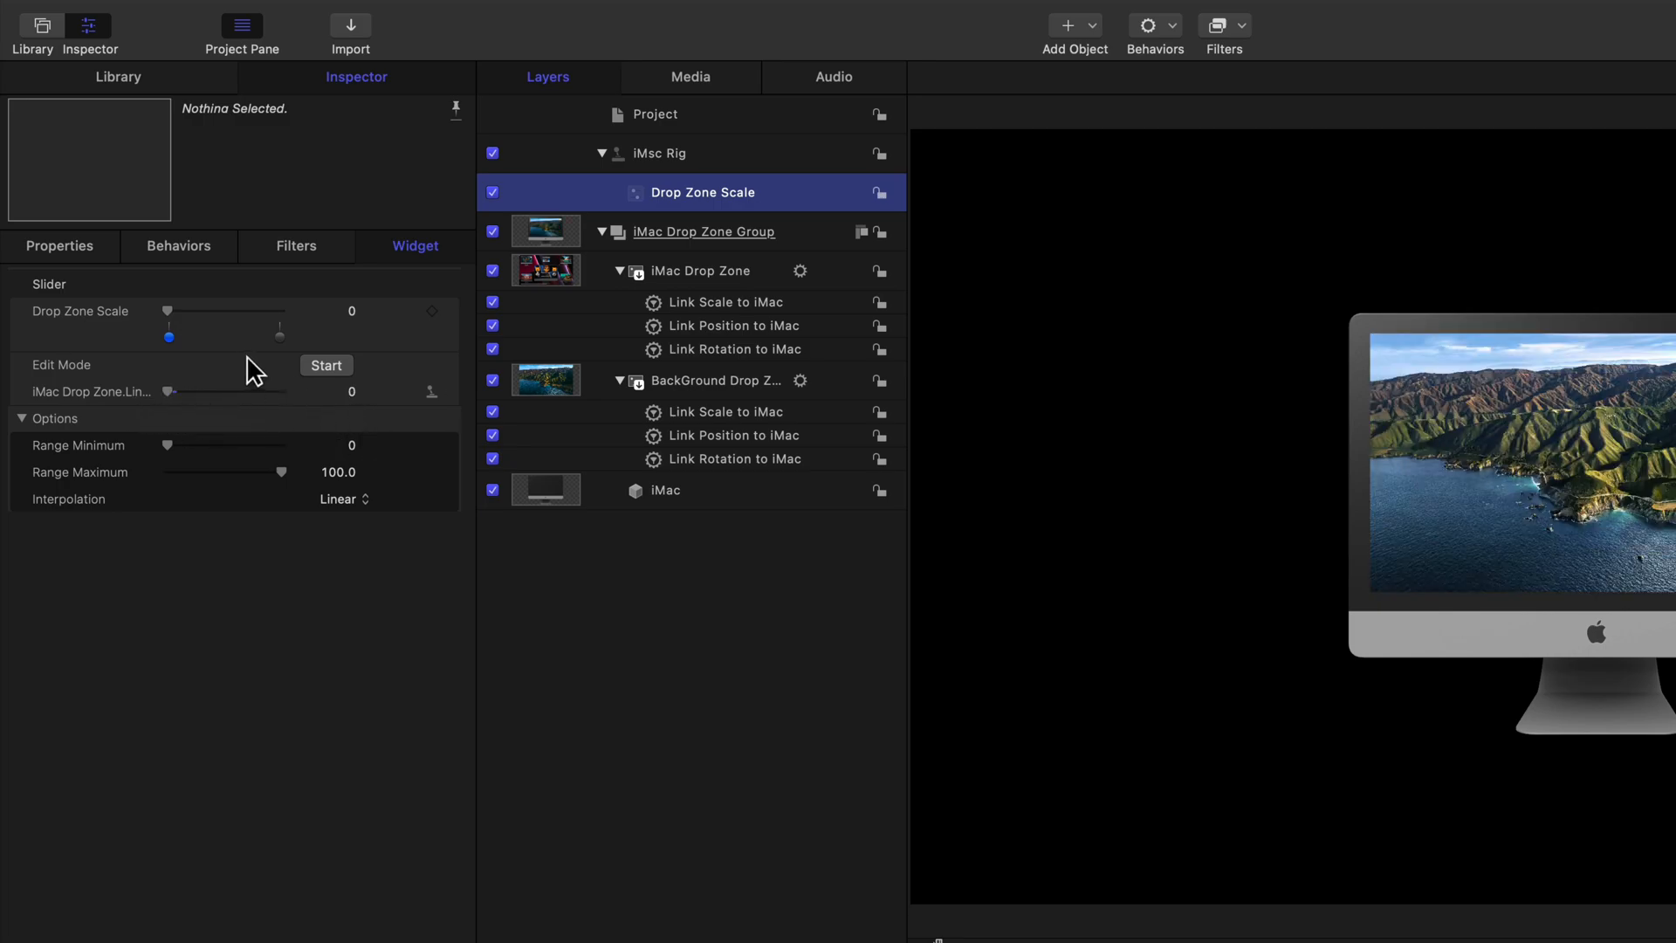
pyautogui.click(278, 339)
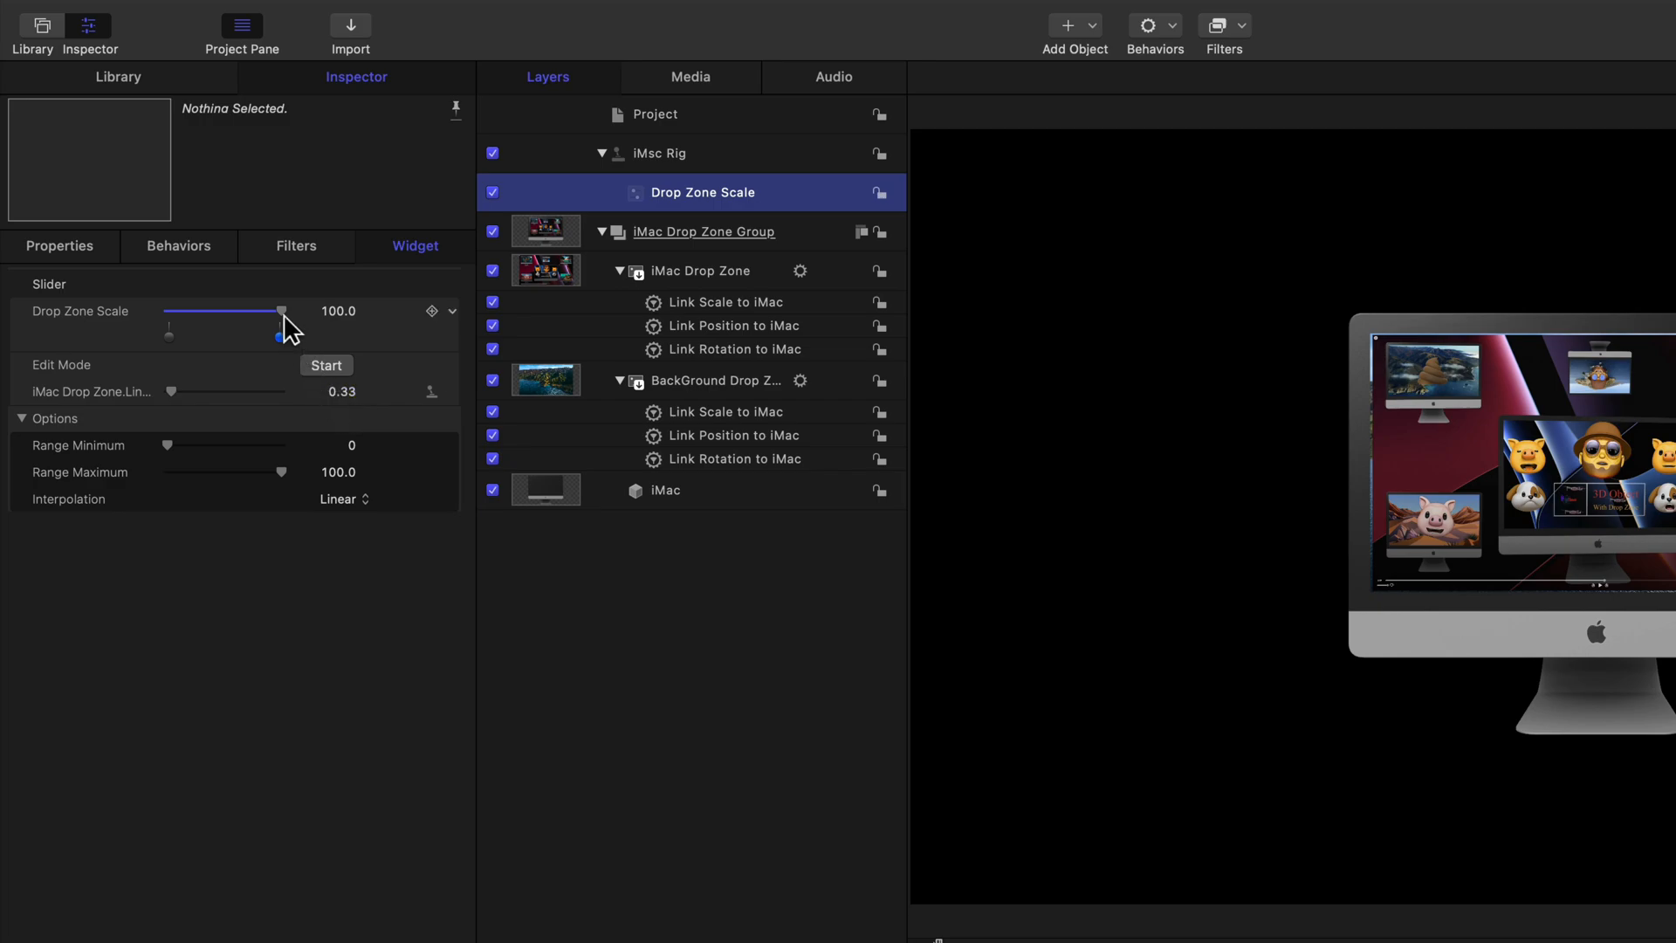
pyautogui.moveTo(280, 313); pyautogui.dragTo(206, 338)
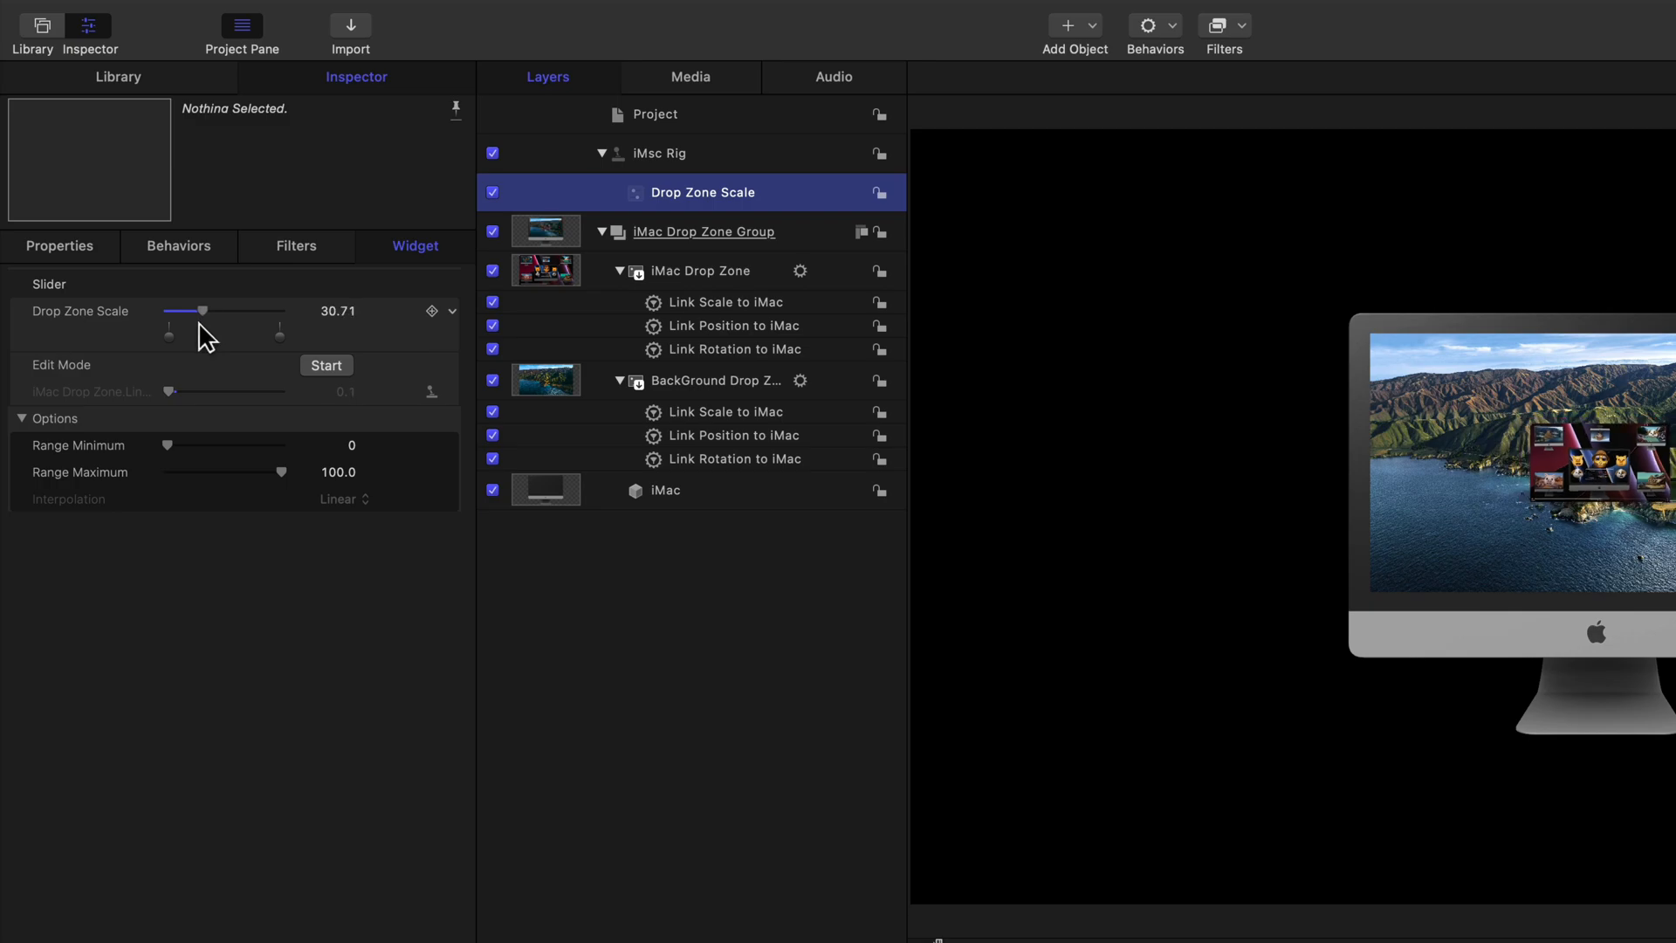
pyautogui.click(703, 188)
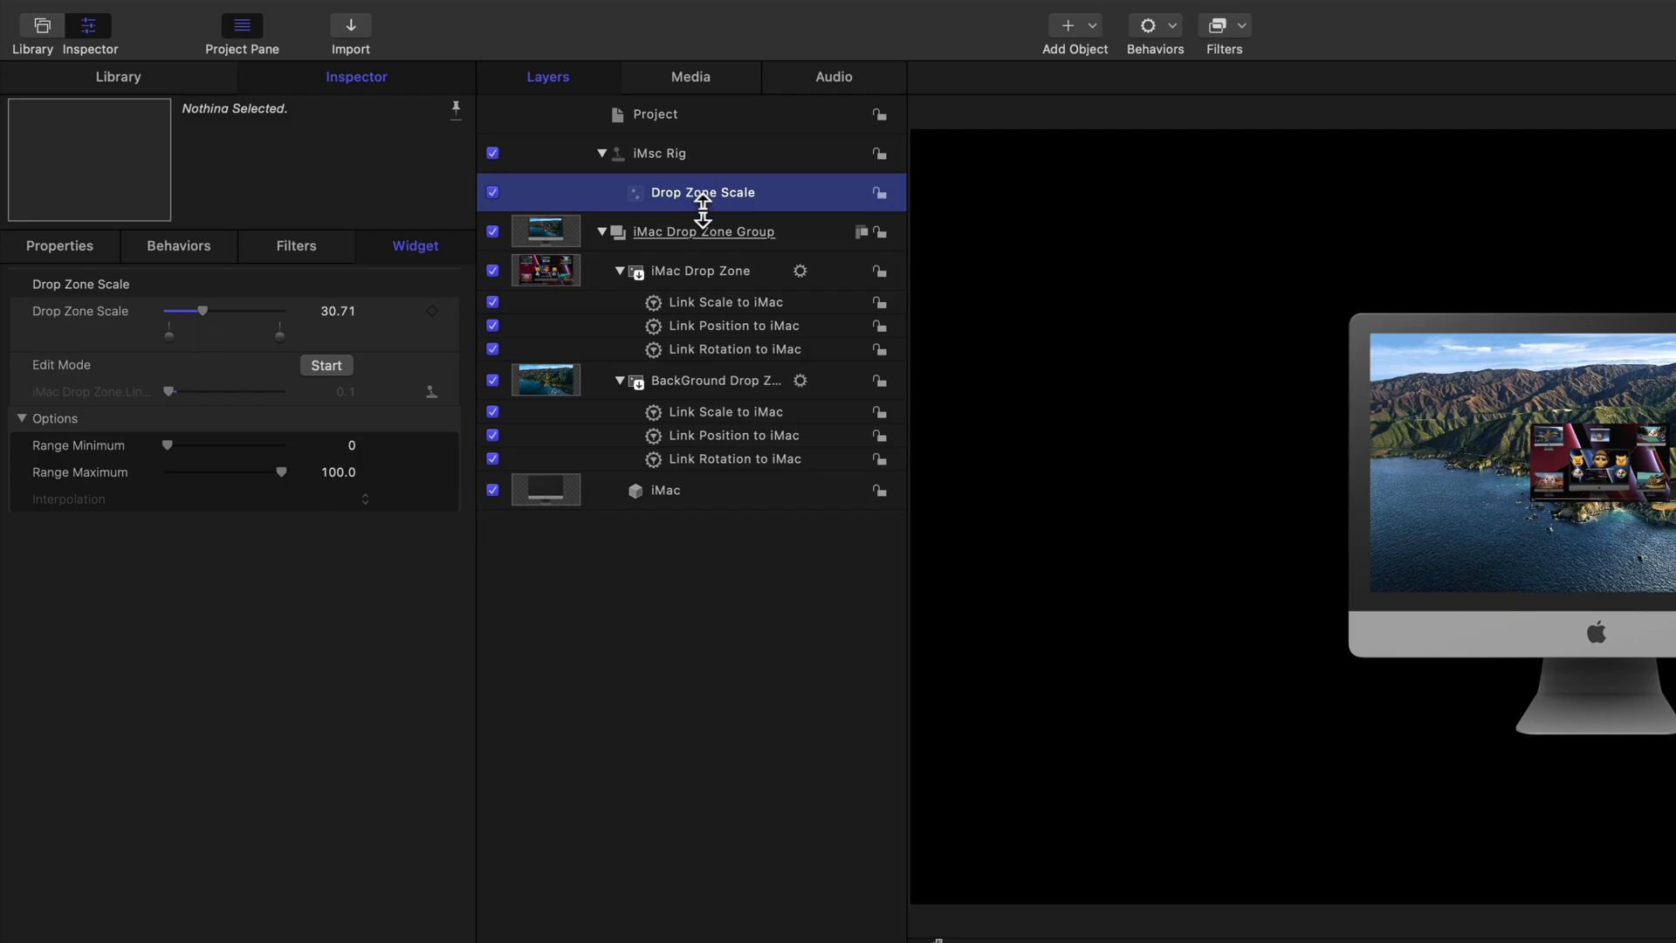
# Step: Add the iMac Drop Zone's Anchor Point X to a new slider in the iMsc Rig
pyautogui.click(703, 278)
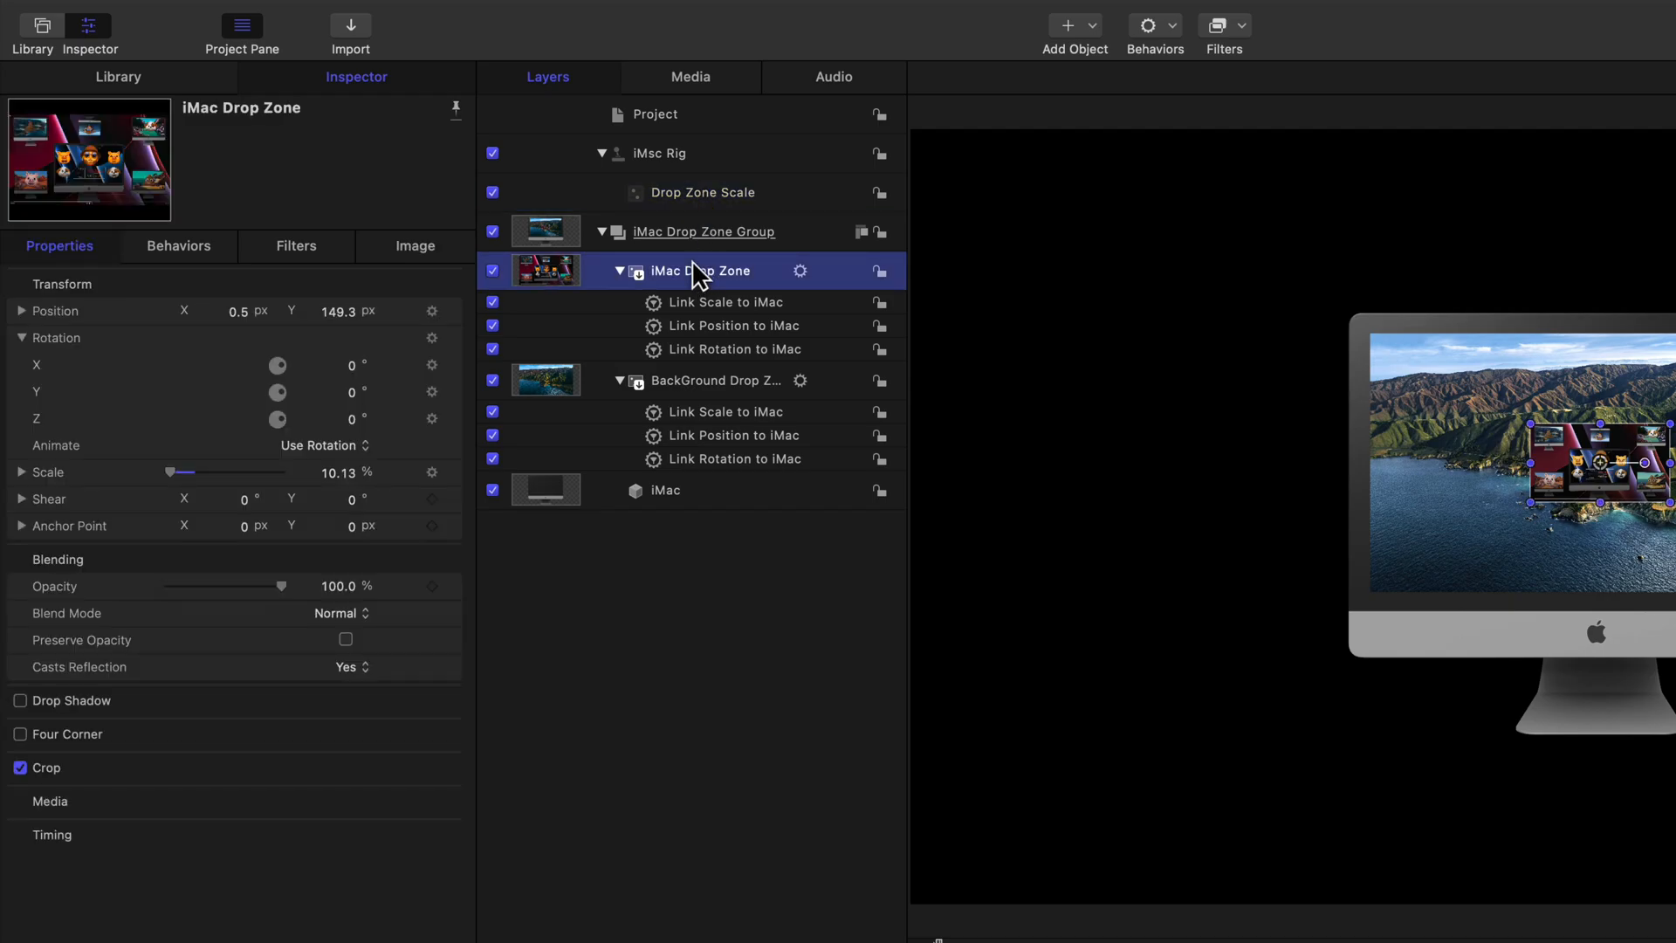
pyautogui.click(21, 530)
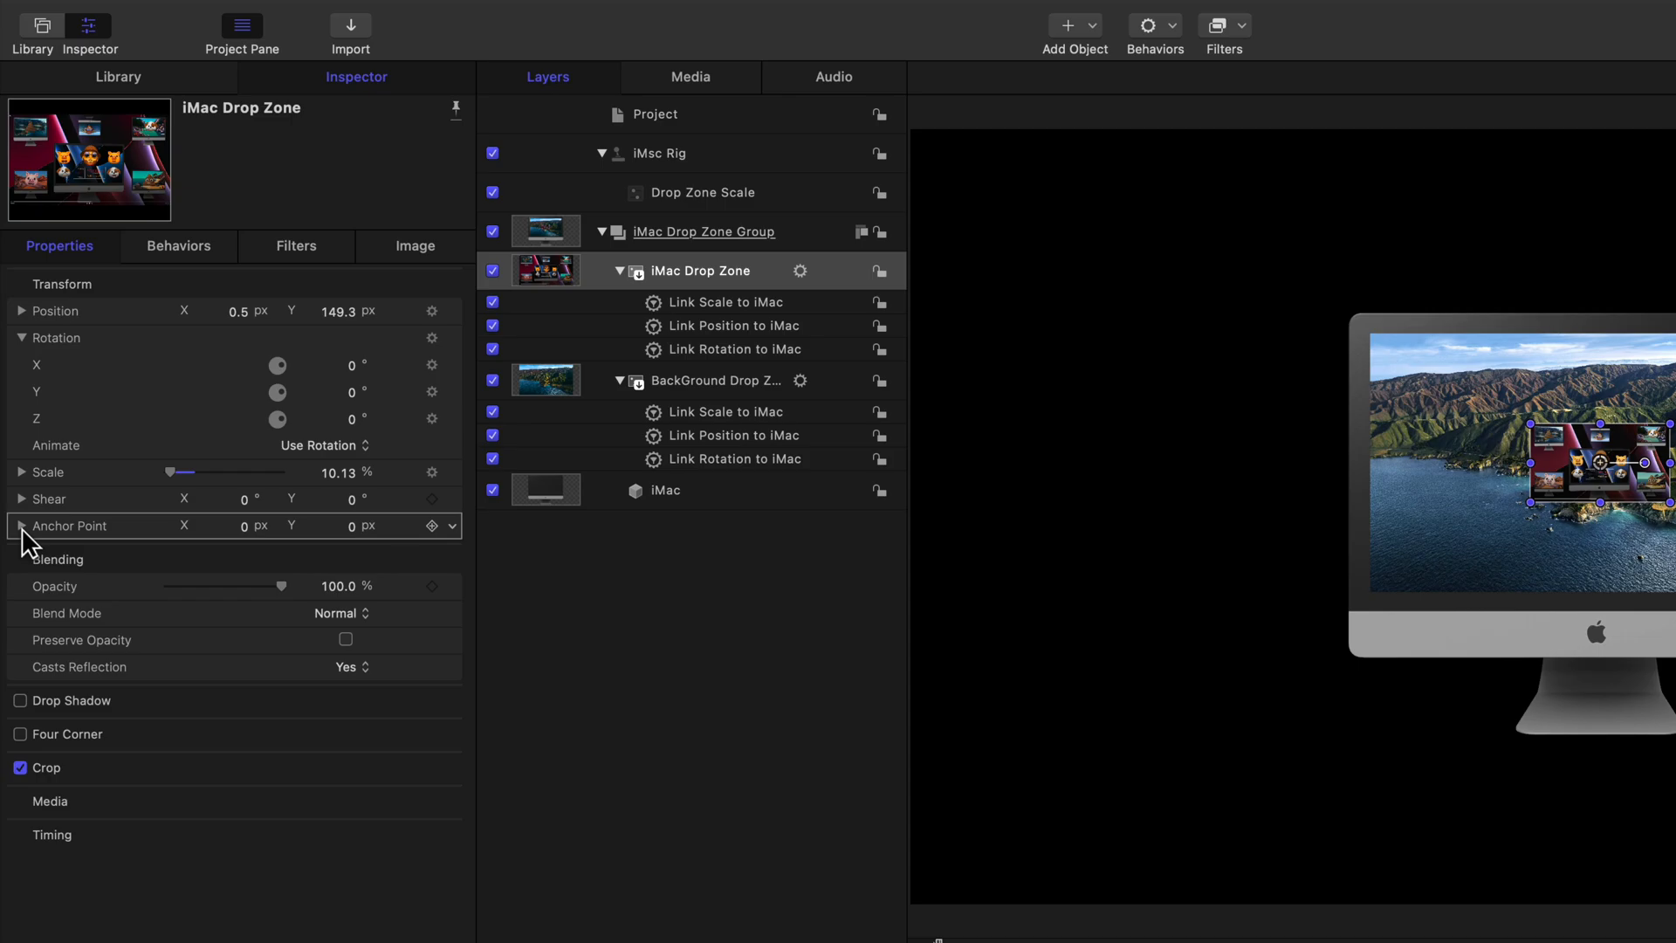
pyautogui.click(21, 529)
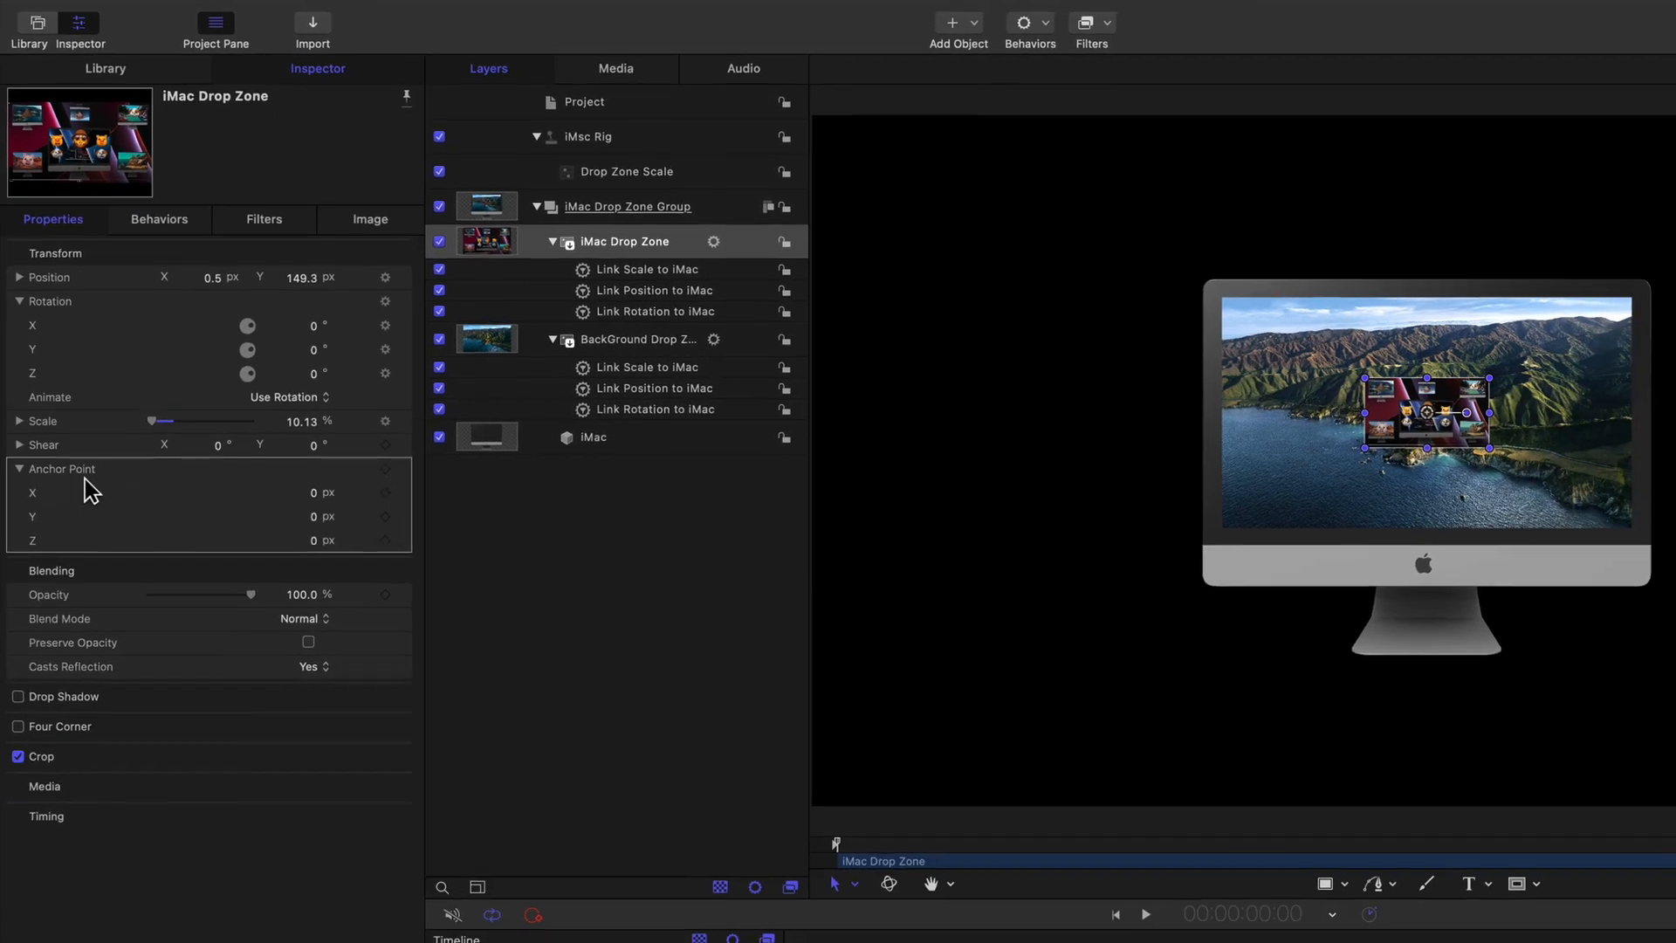
pyautogui.click(397, 485)
pyautogui.moveTo(529, 721)
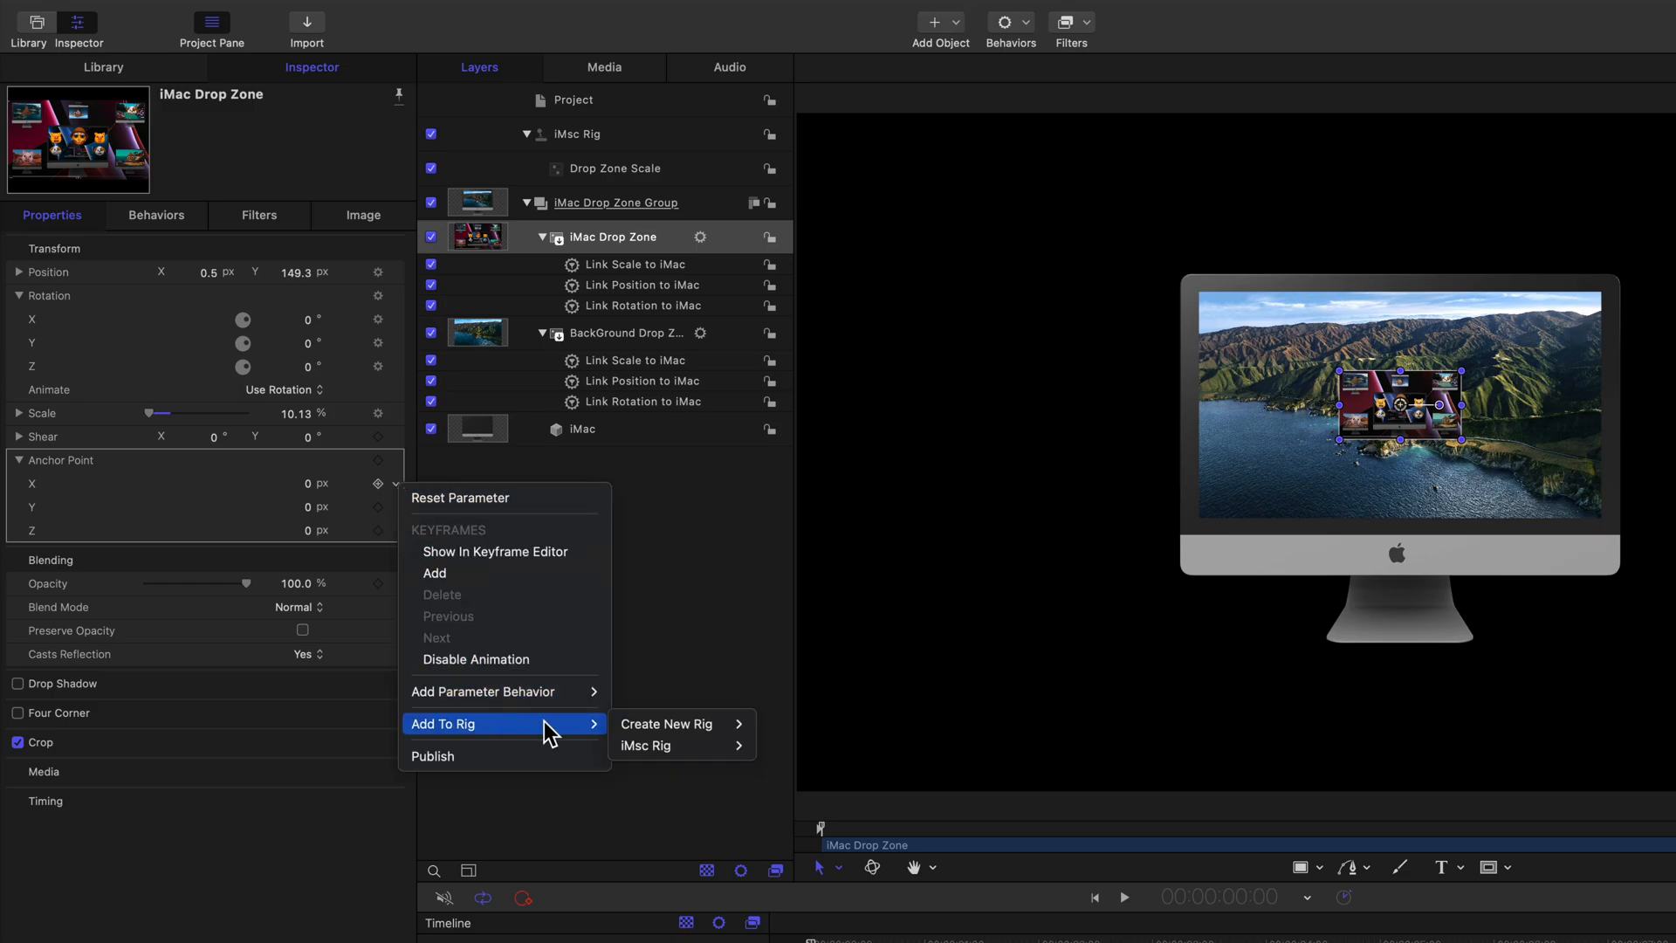
pyautogui.moveTo(662, 744)
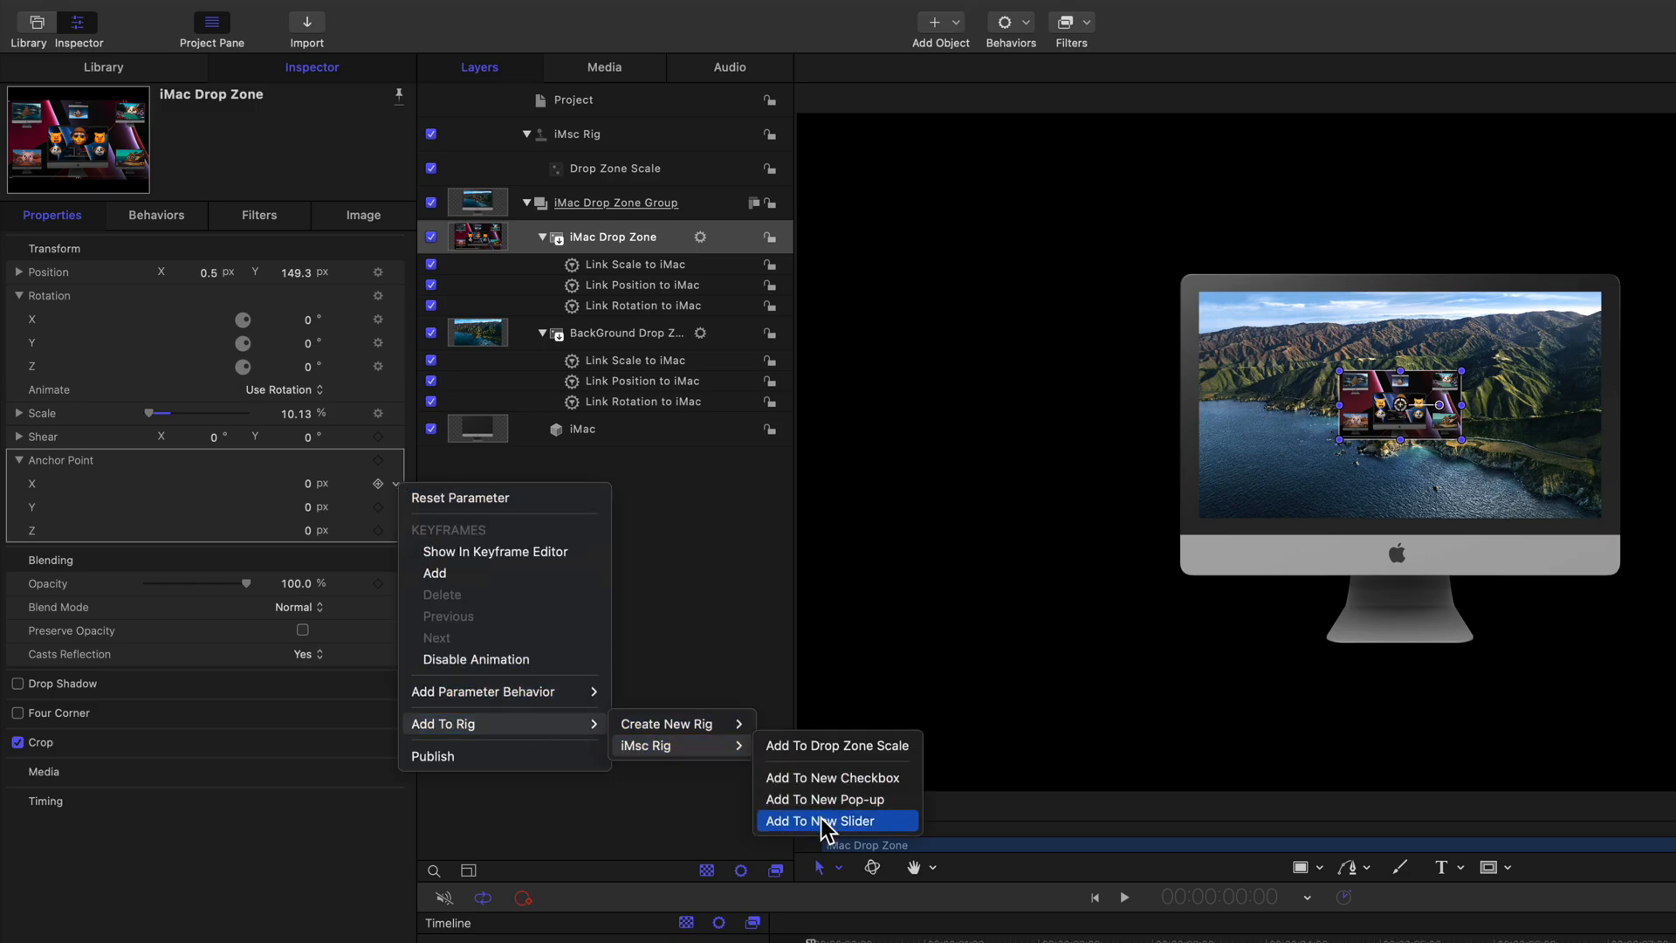
pyautogui.click(823, 821)
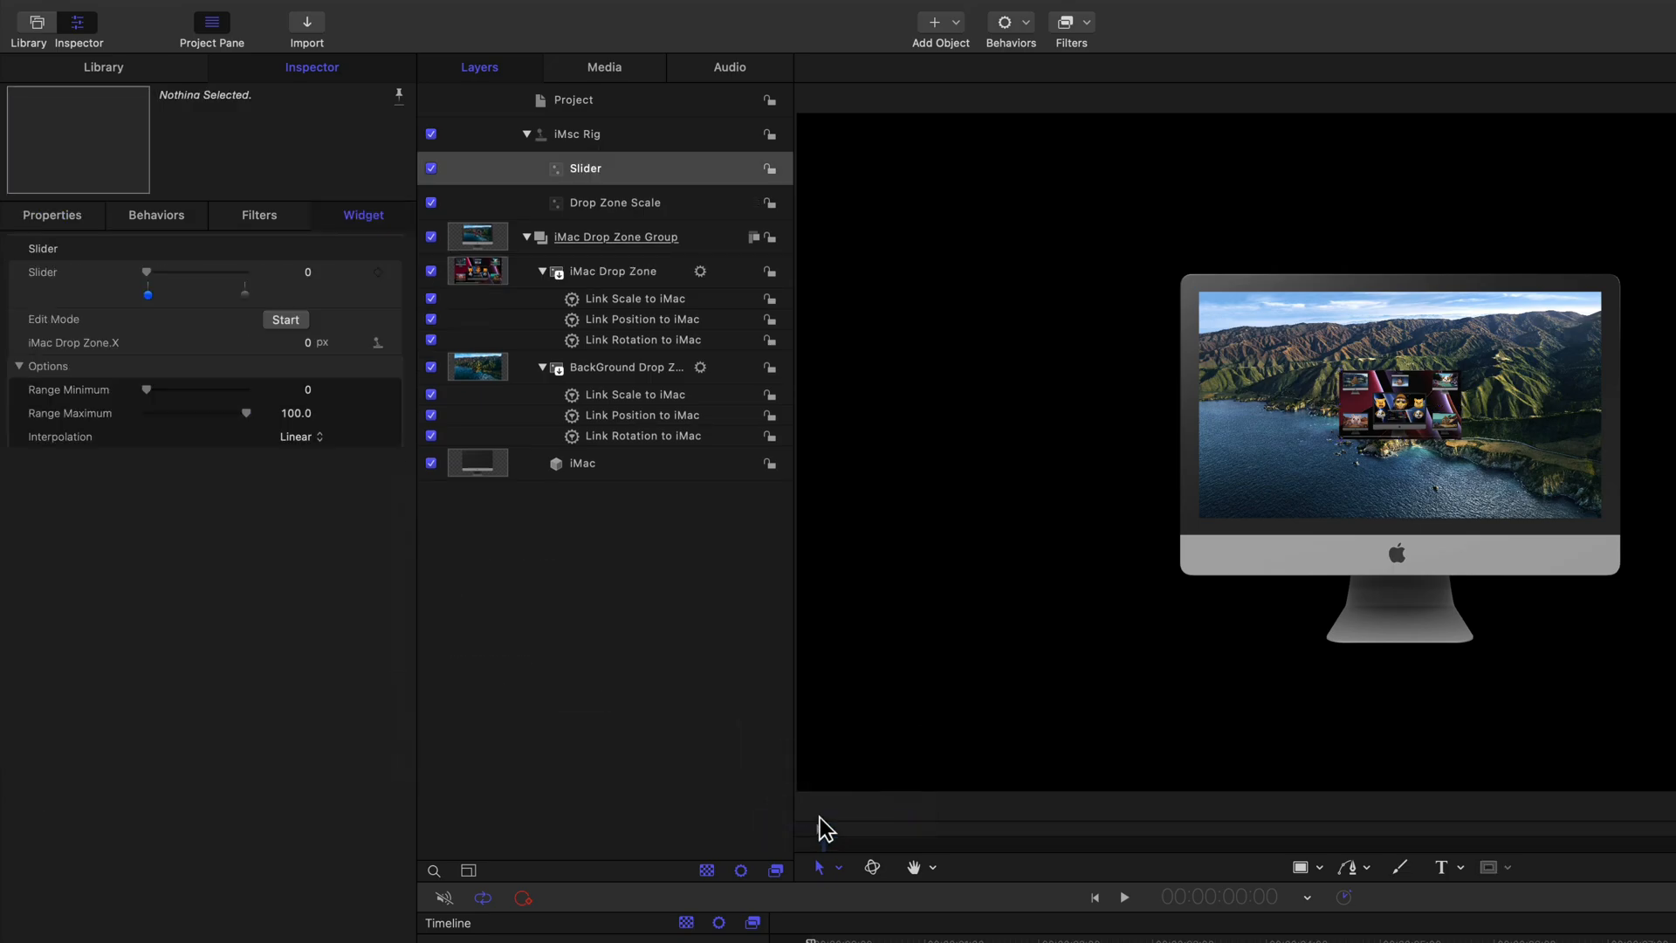
# Step: Rename the new slider Move Drop Zone Left/Right and set iMac Drop Zone.X to about 4360 px at the slider's minimum
pyautogui.doubleClick(581, 171)
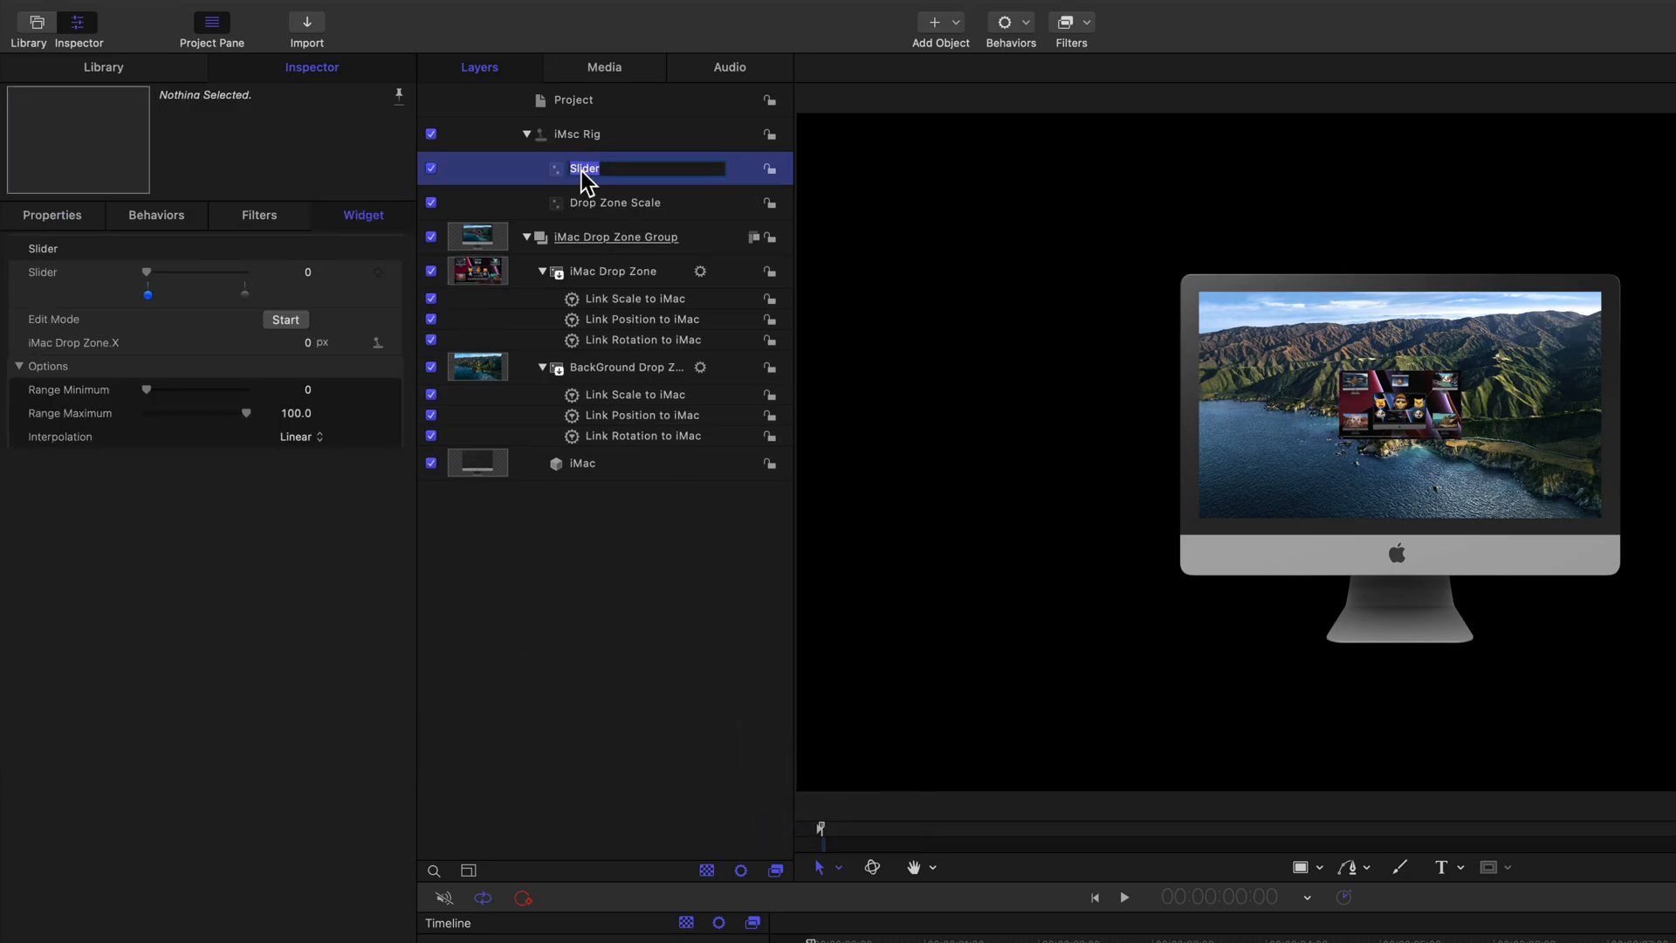
pyautogui.write('Move Drop Zone Left/Right')
pyautogui.press('Return')
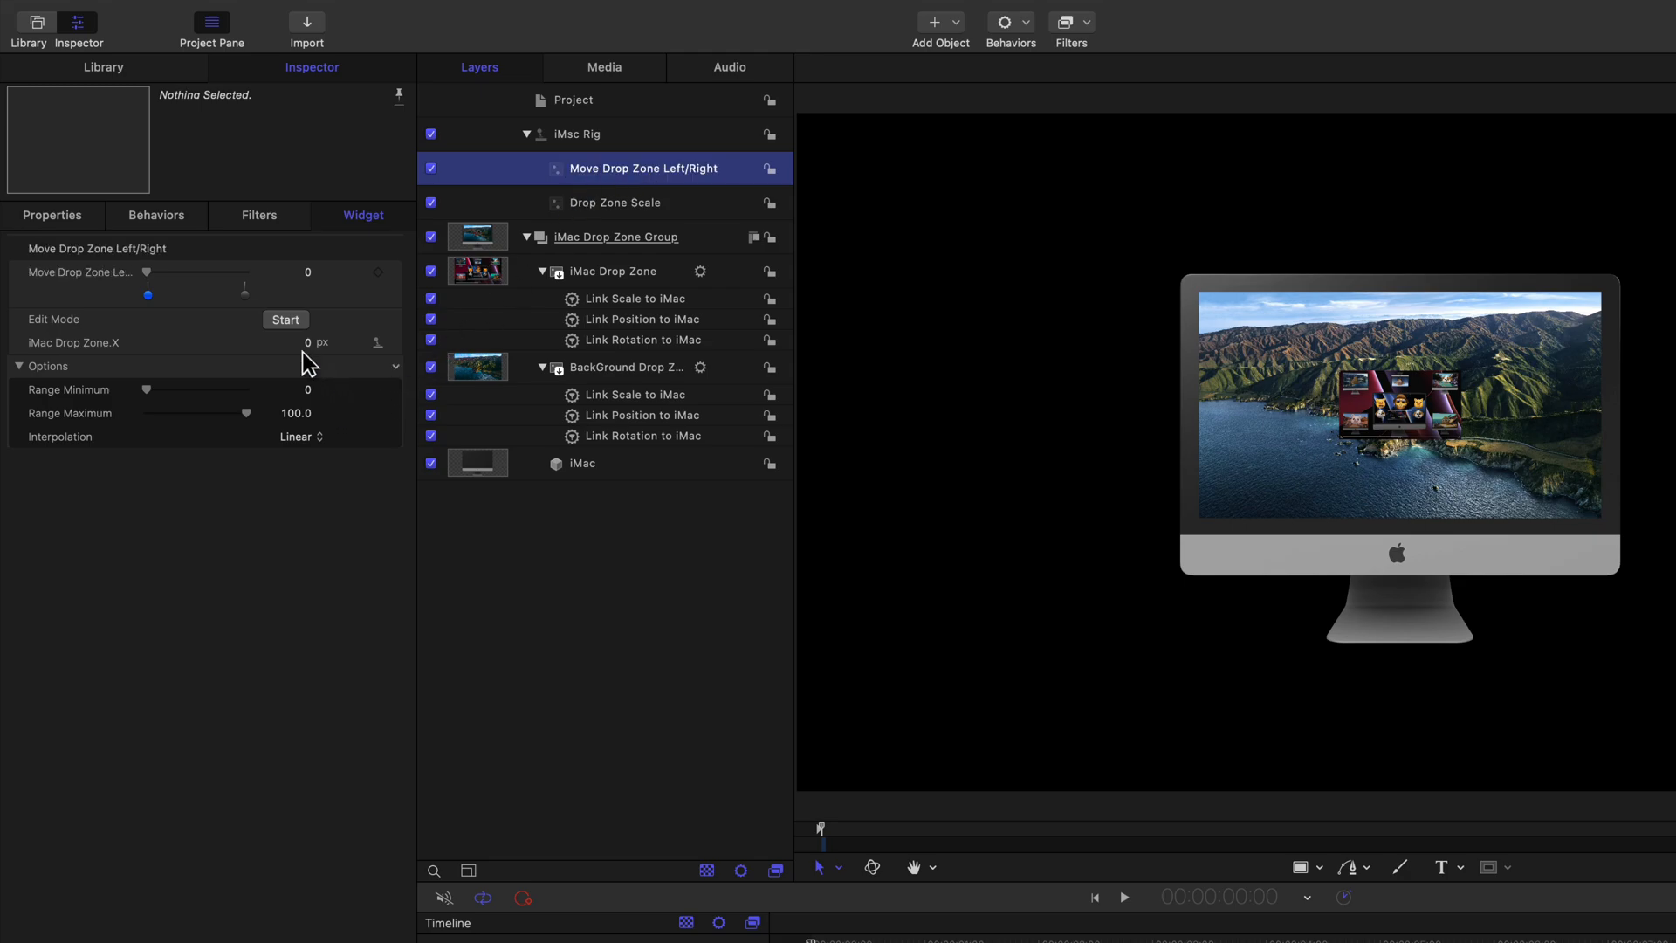
pyautogui.moveTo(310, 345)
pyautogui.mouseDown()
pyautogui.moveTo(276, 368)
pyautogui.moveTo(267, 355)
pyautogui.moveTo(294, 343)
pyautogui.mouseUp()
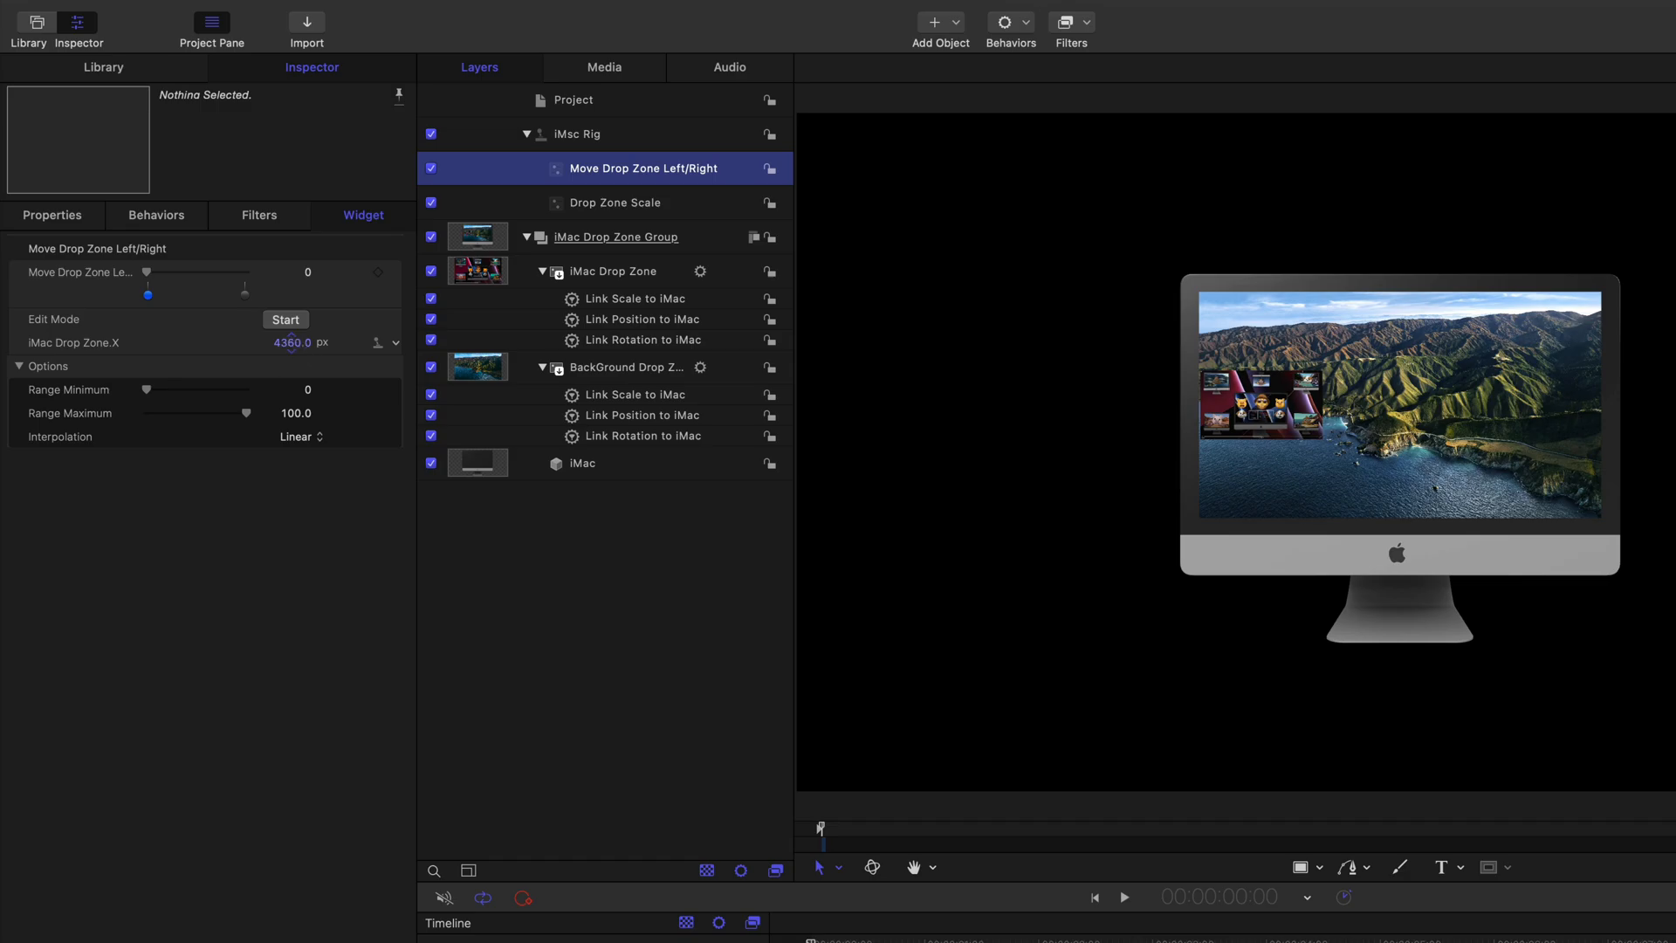
# Step: Copy the iMac Drop Zone.X value from the Move Drop Zone Left/Right slider's minimum and set it to -4364 px at the maximum
pyautogui.click(291, 344)
pyautogui.press('super+c')
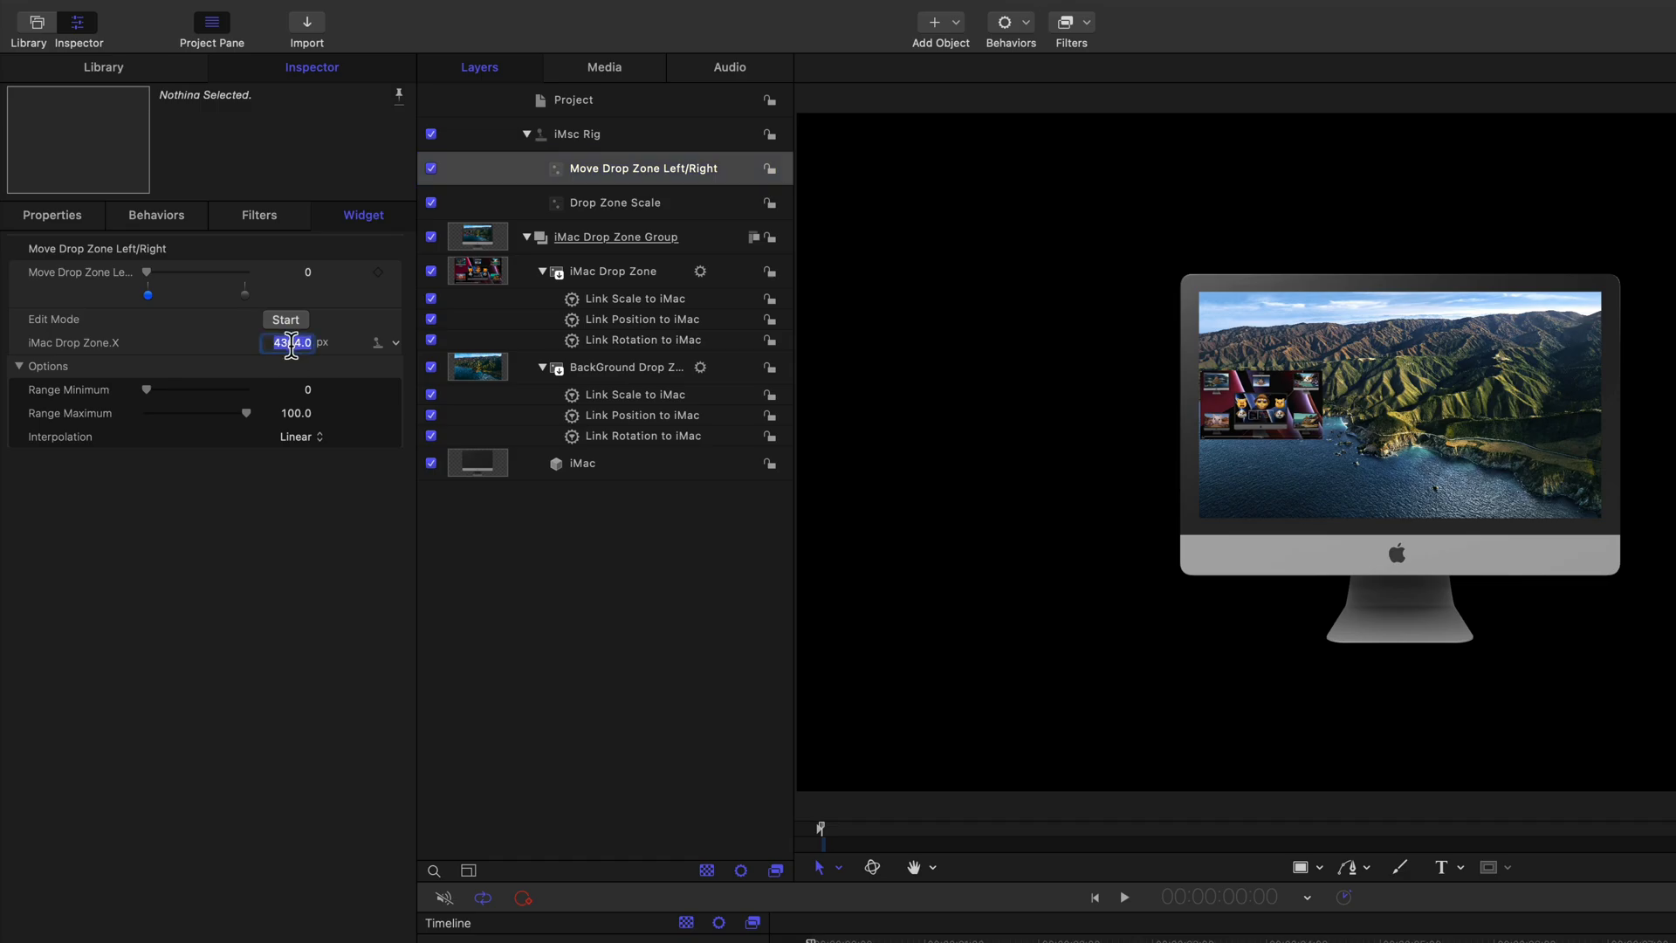
pyautogui.rightClick(291, 344)
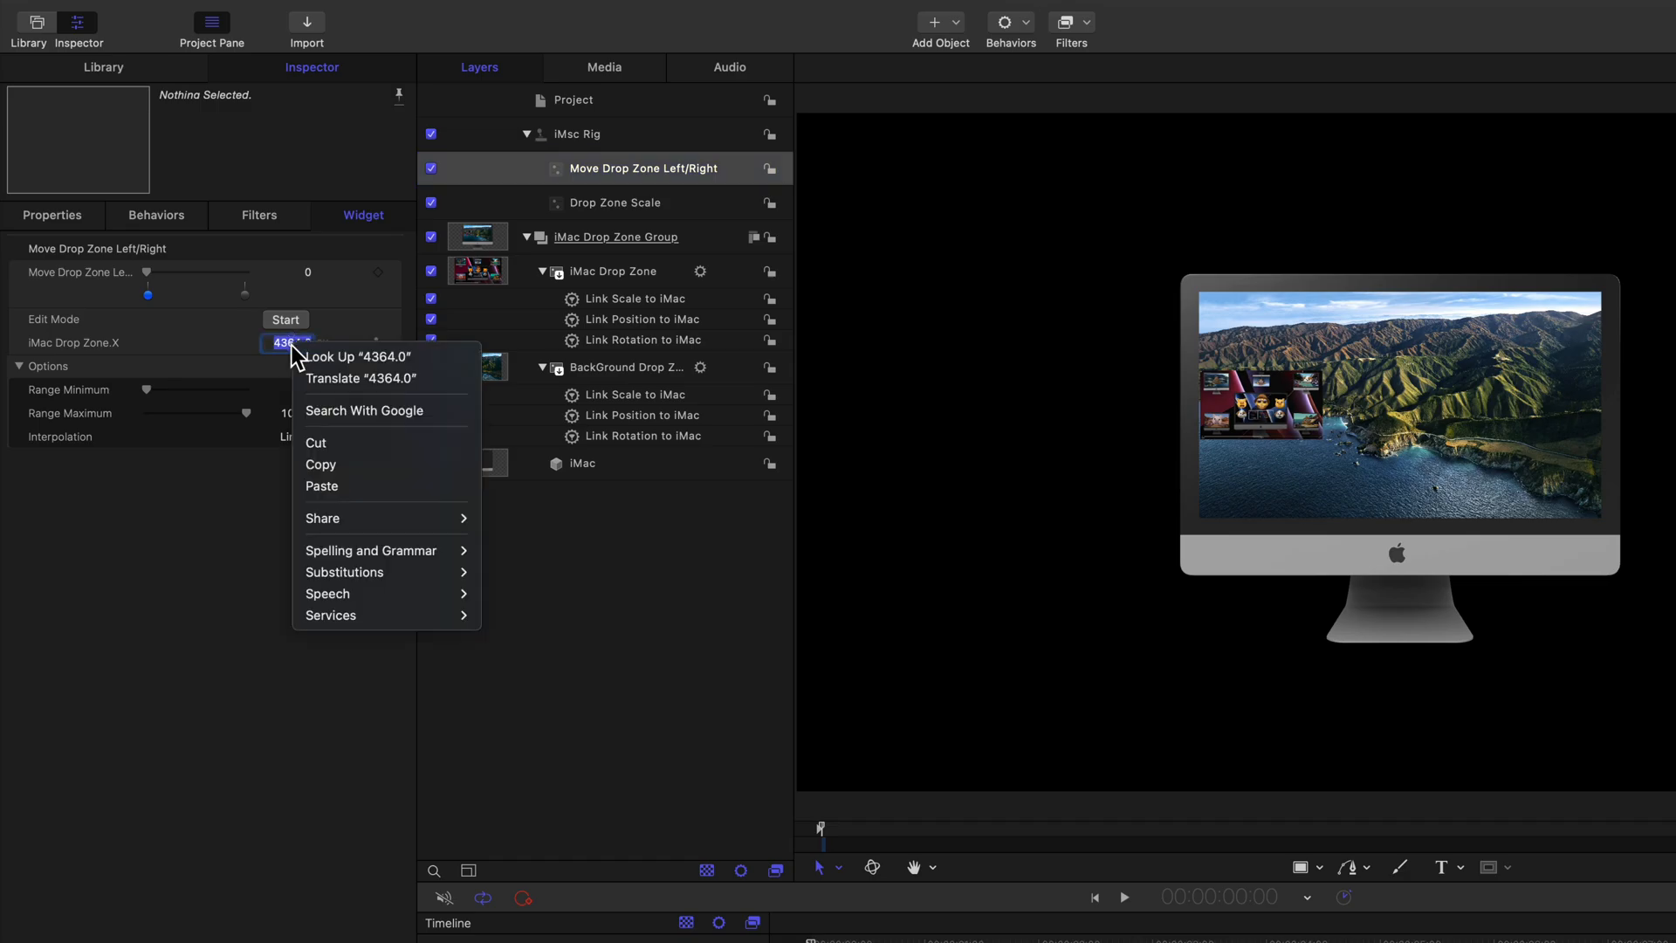
pyautogui.click(325, 470)
pyautogui.click(212, 338)
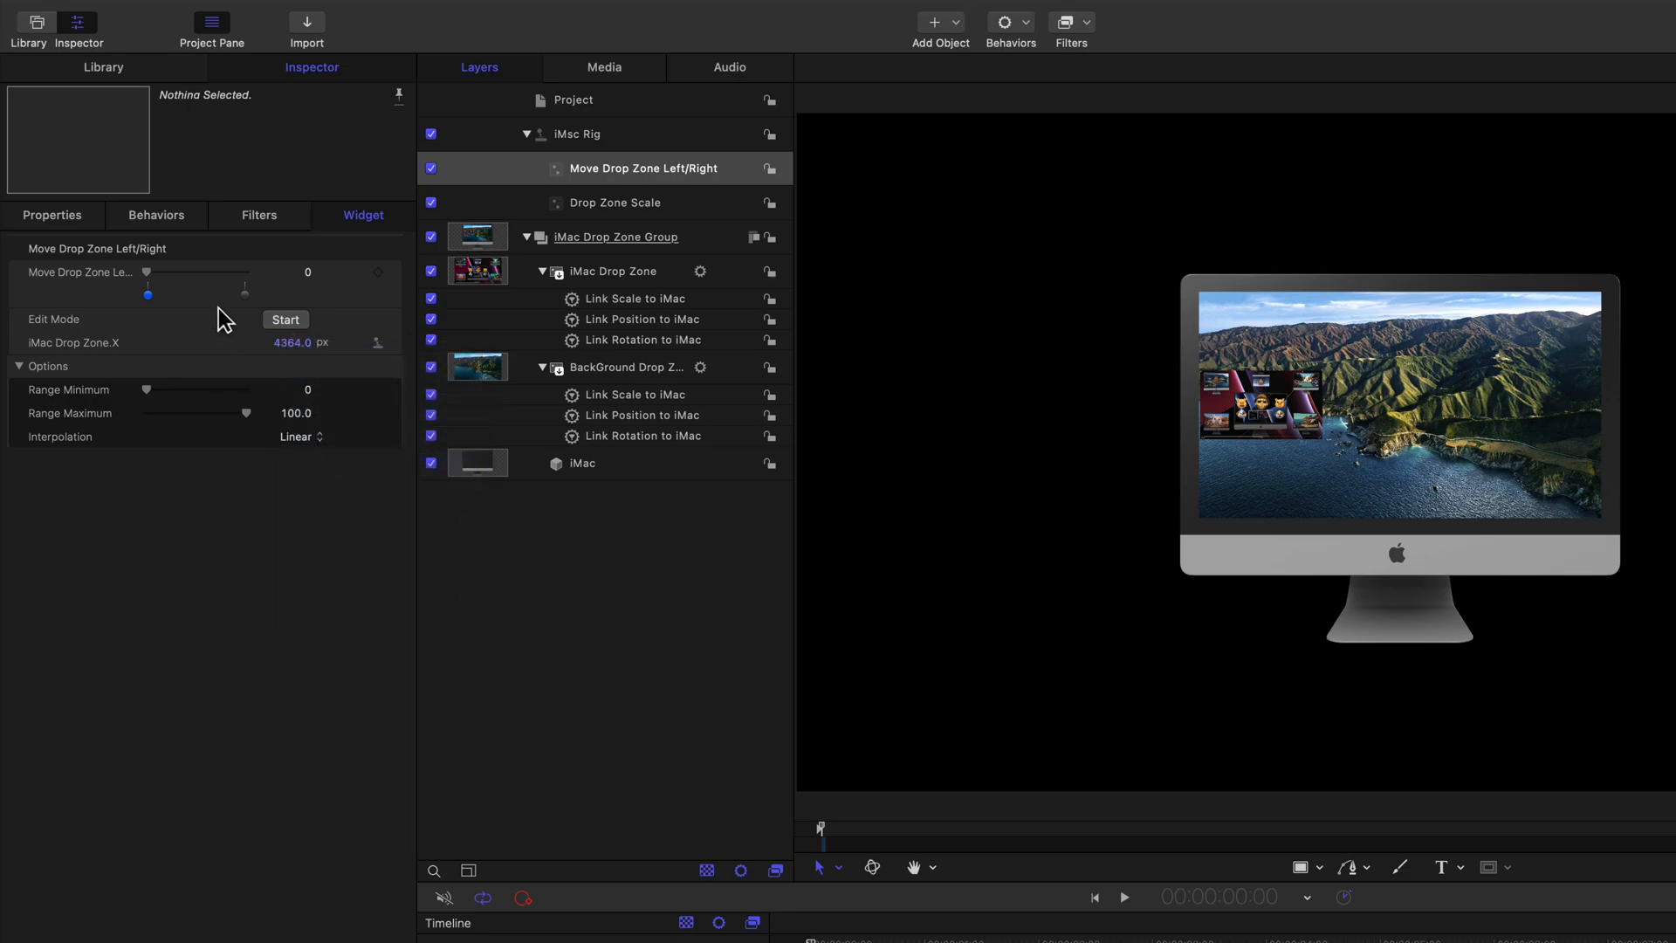
pyautogui.click(244, 296)
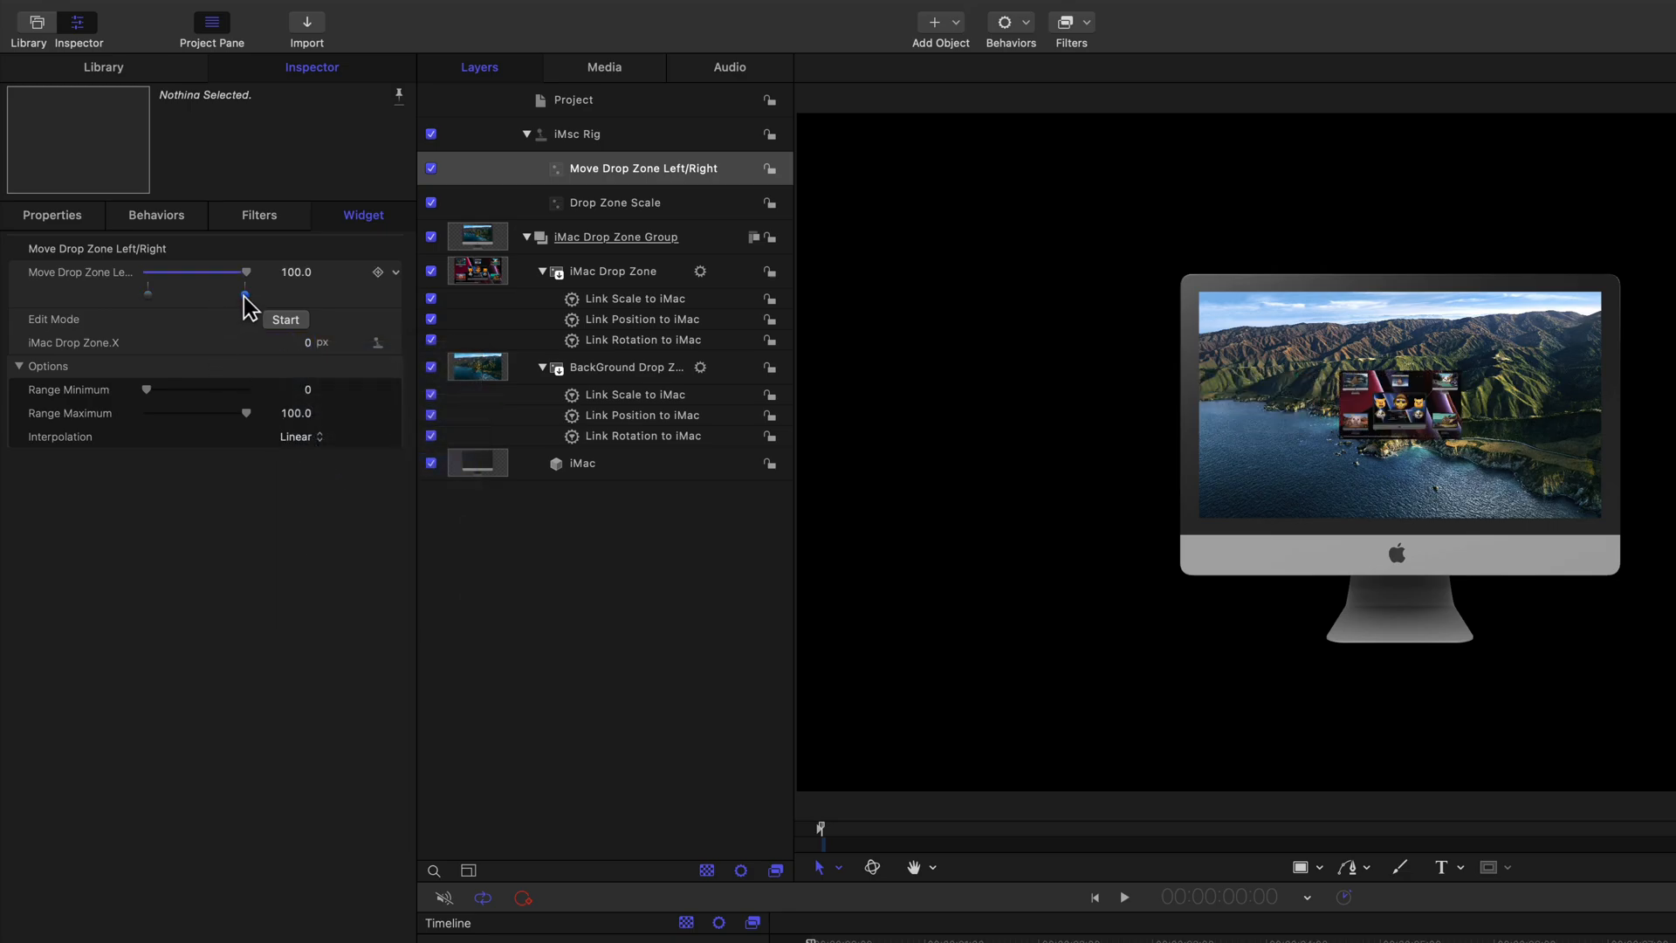
pyautogui.click(306, 343)
pyautogui.rightClick(305, 342)
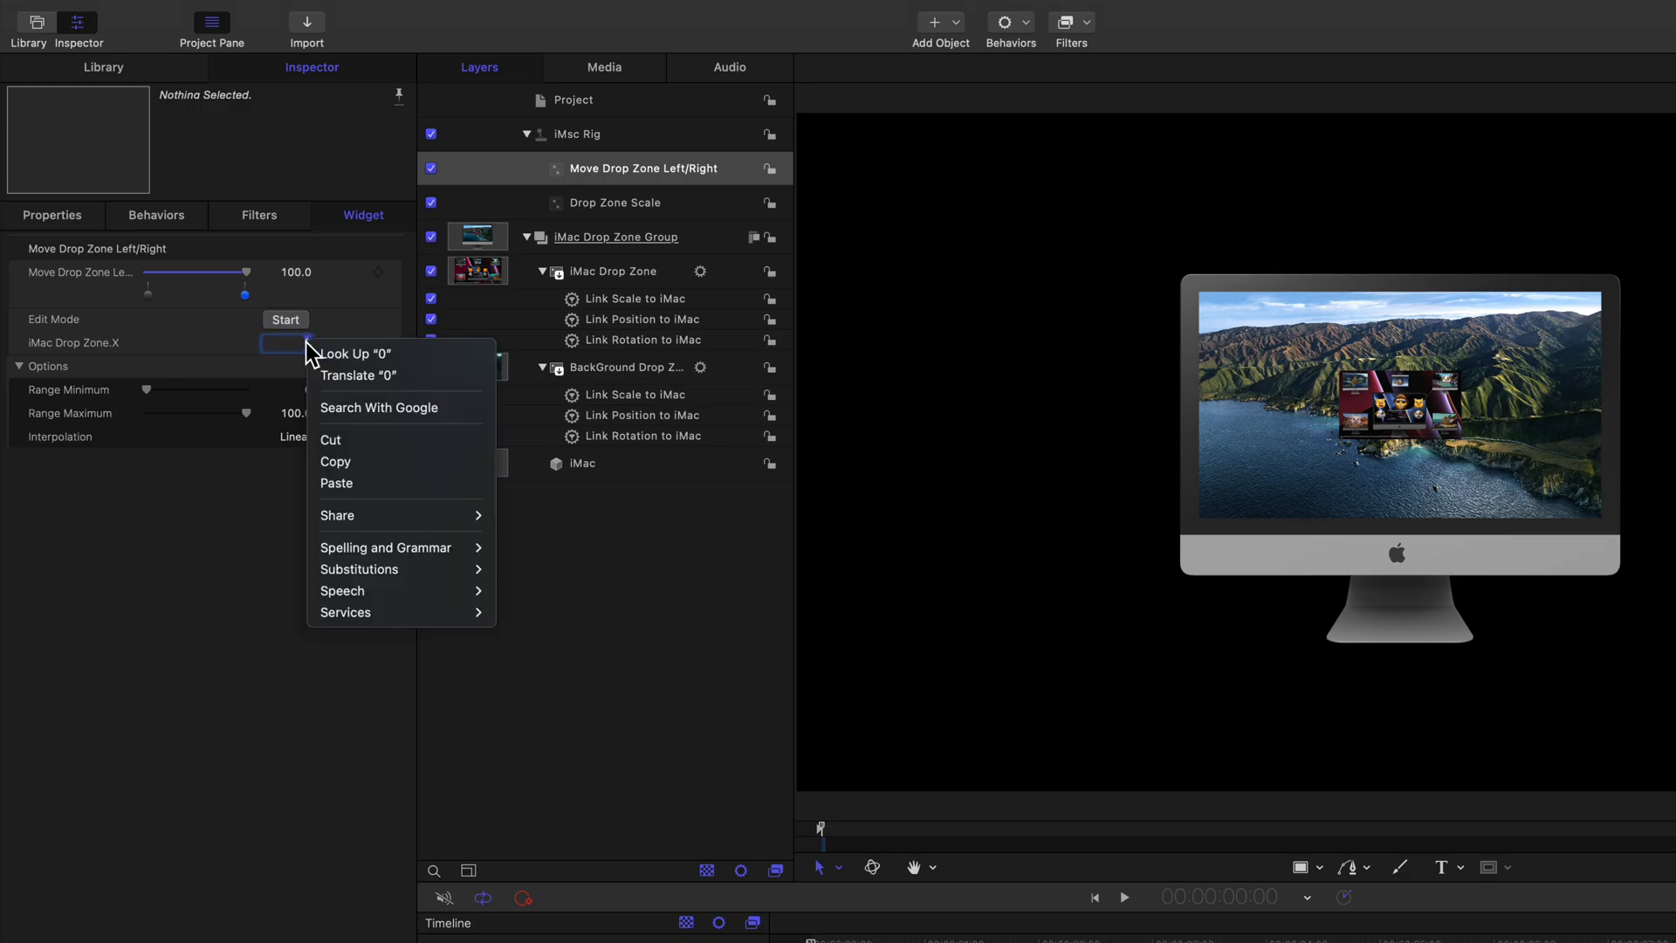
pyautogui.click(353, 485)
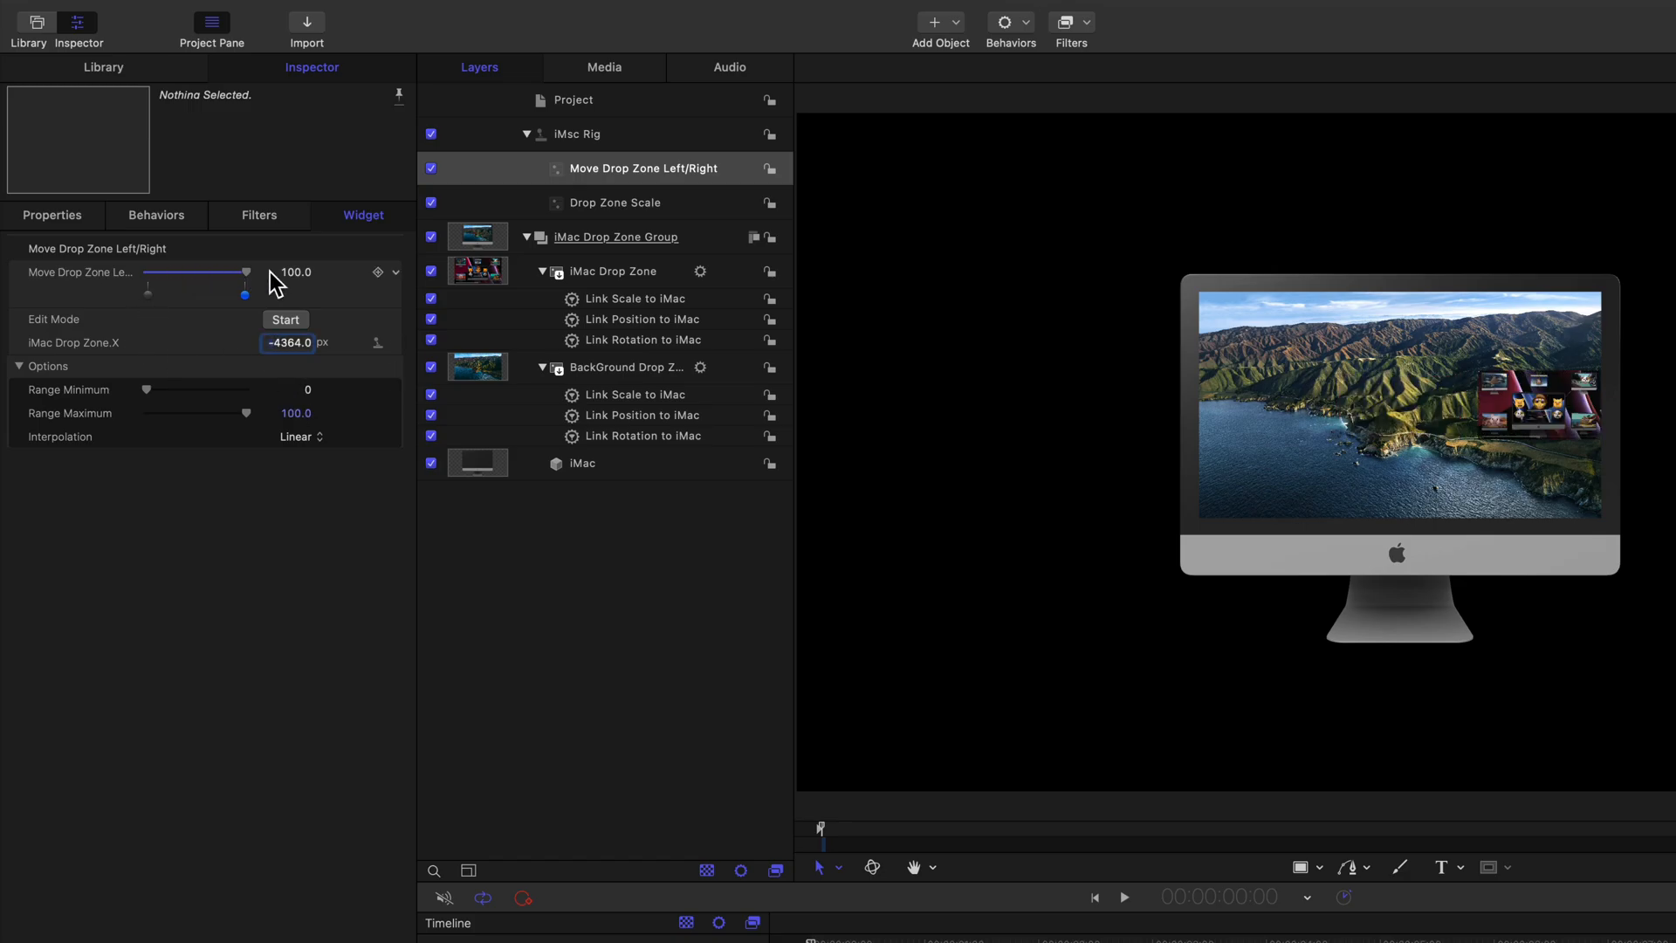
# Step: Try the Move Drop Zone Left/Right slider across its range and set it to 50
pyautogui.moveTo(248, 272); pyautogui.dragTo(206, 277)
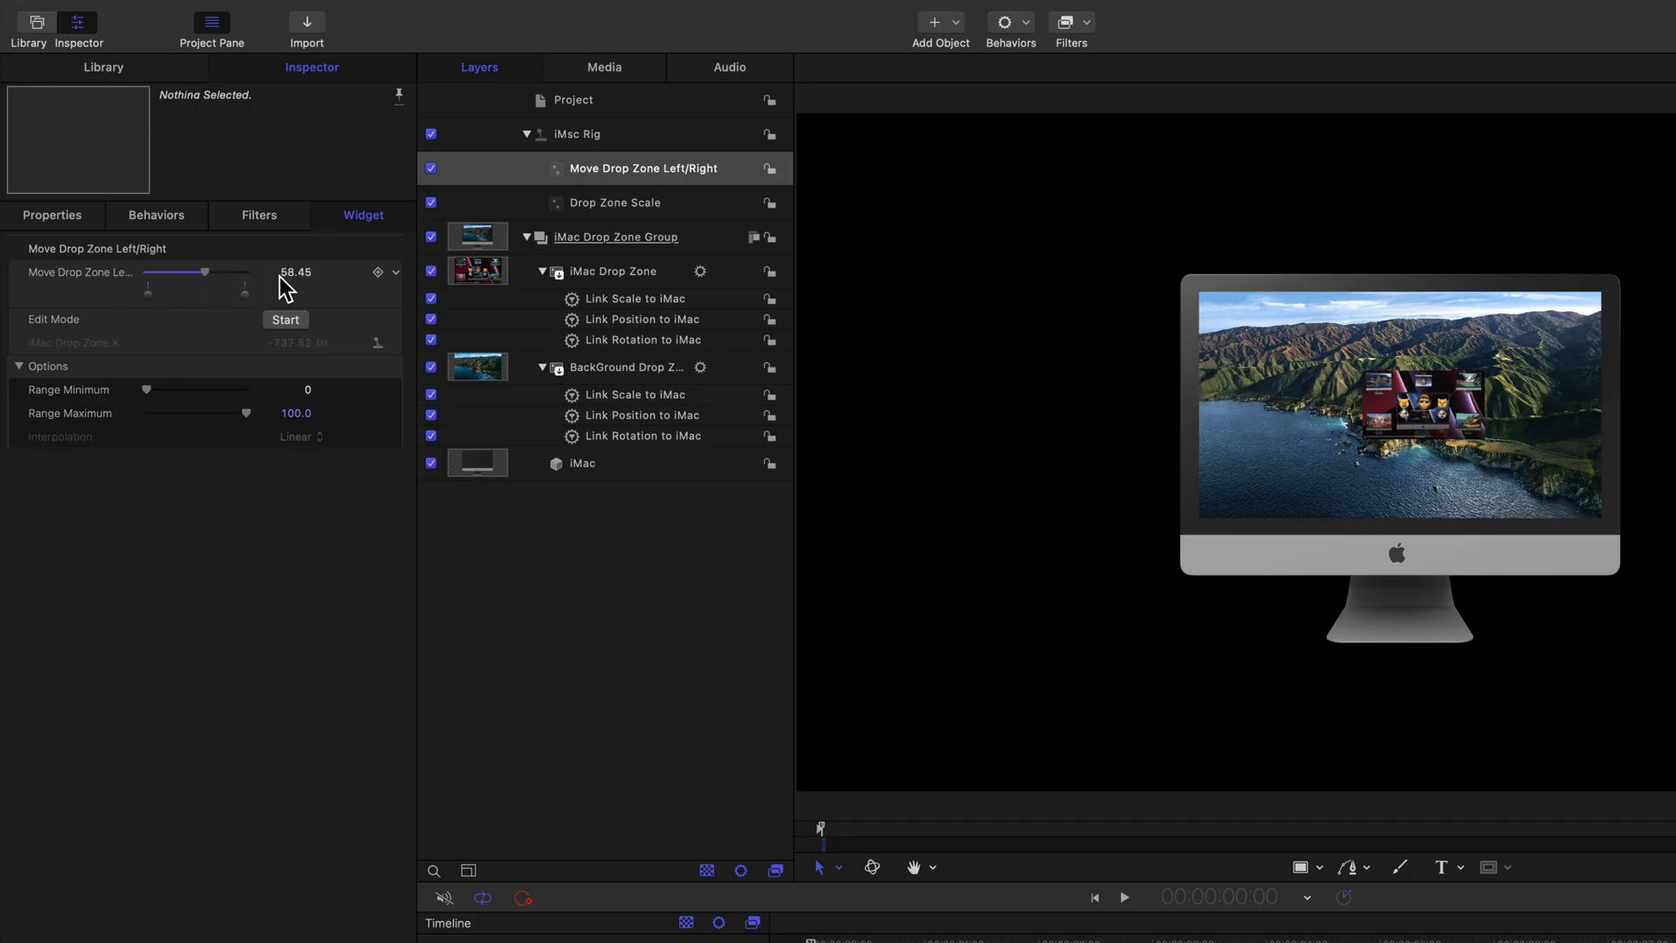
pyautogui.click(290, 271)
pyautogui.write('50')
pyautogui.press('Return')
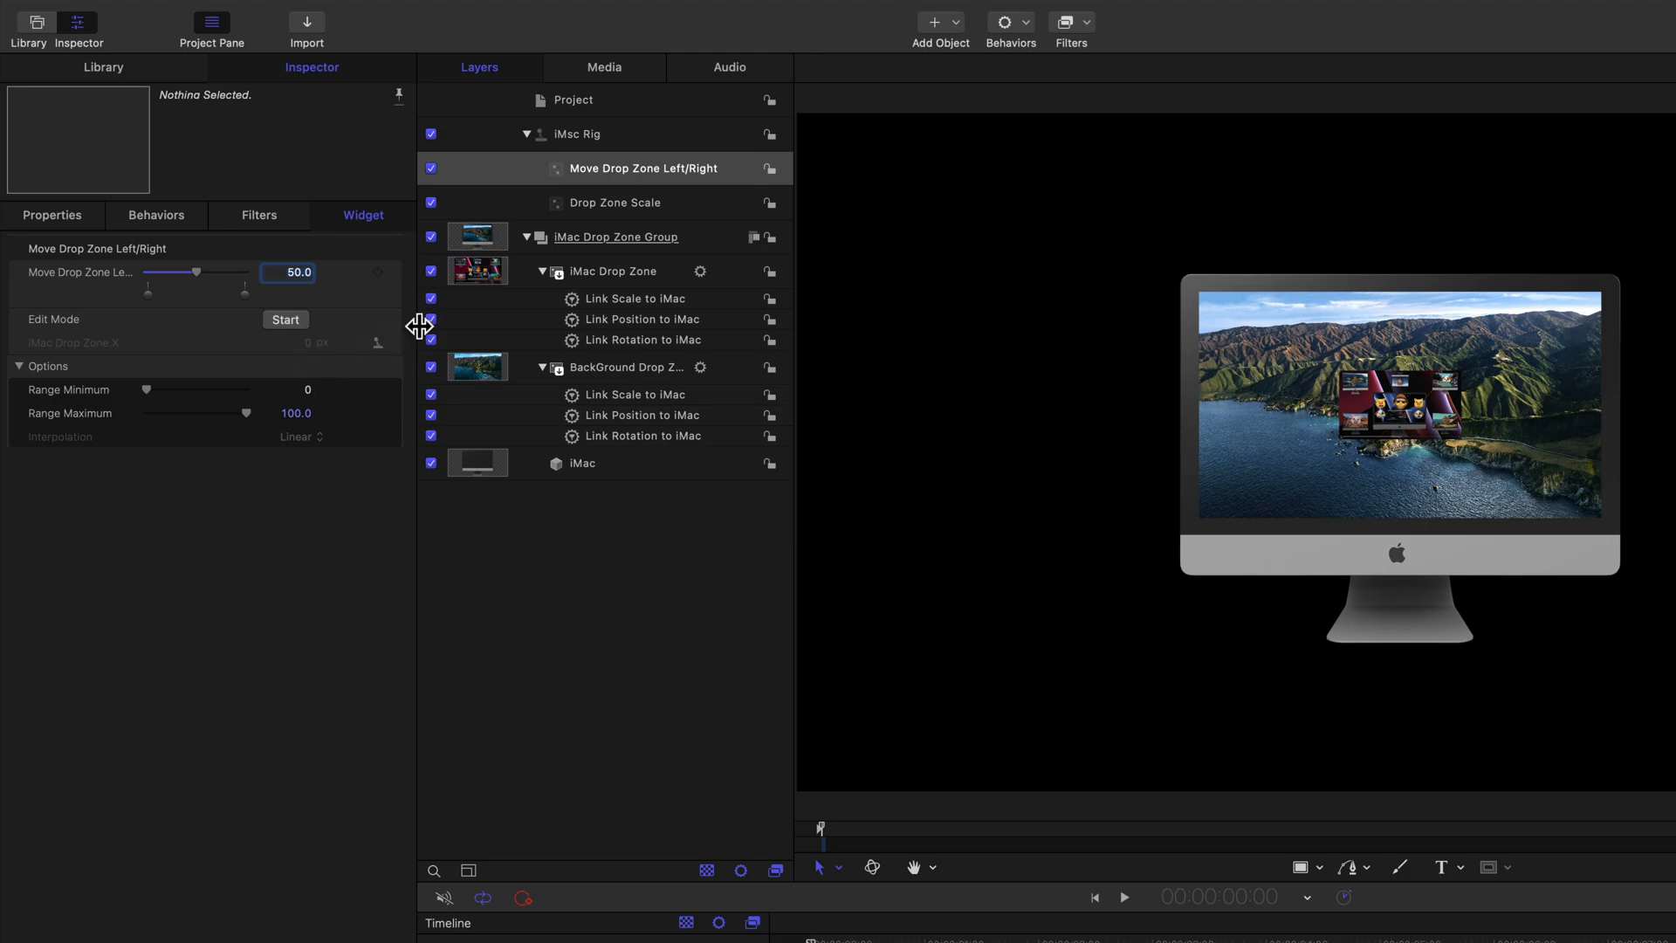
# Step: Add the iMac Drop Zone's Anchor Point Y to a new iMsc Rig slider named Move Drop Zone Up/Down
pyautogui.click(602, 272)
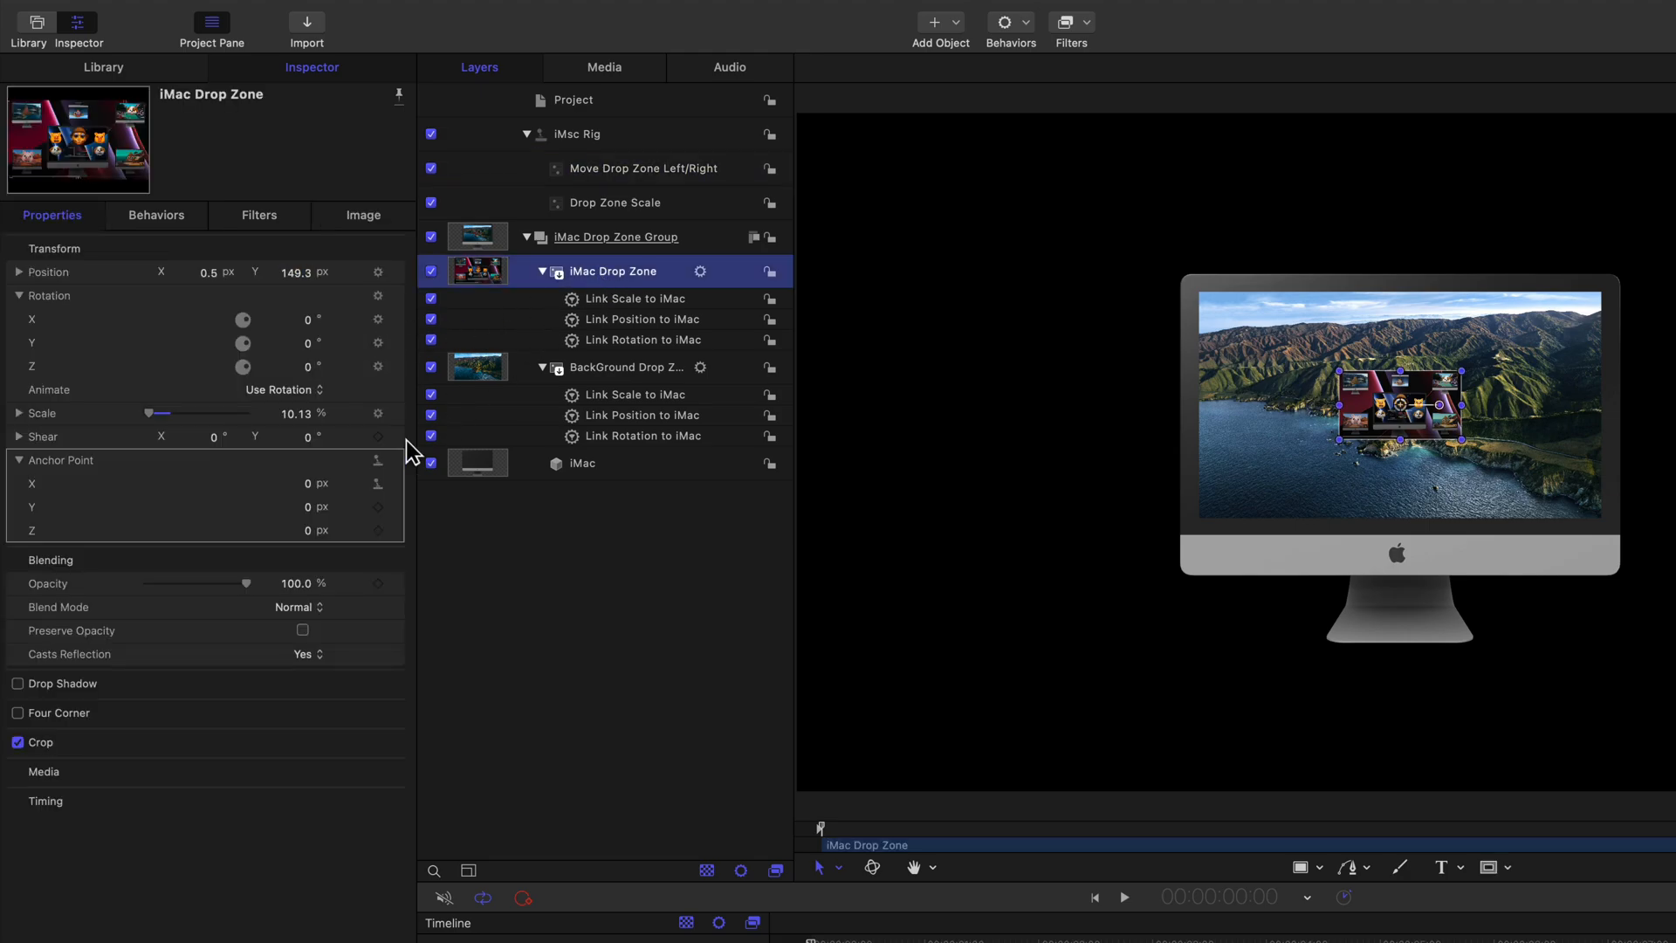
pyautogui.rightClick(394, 507)
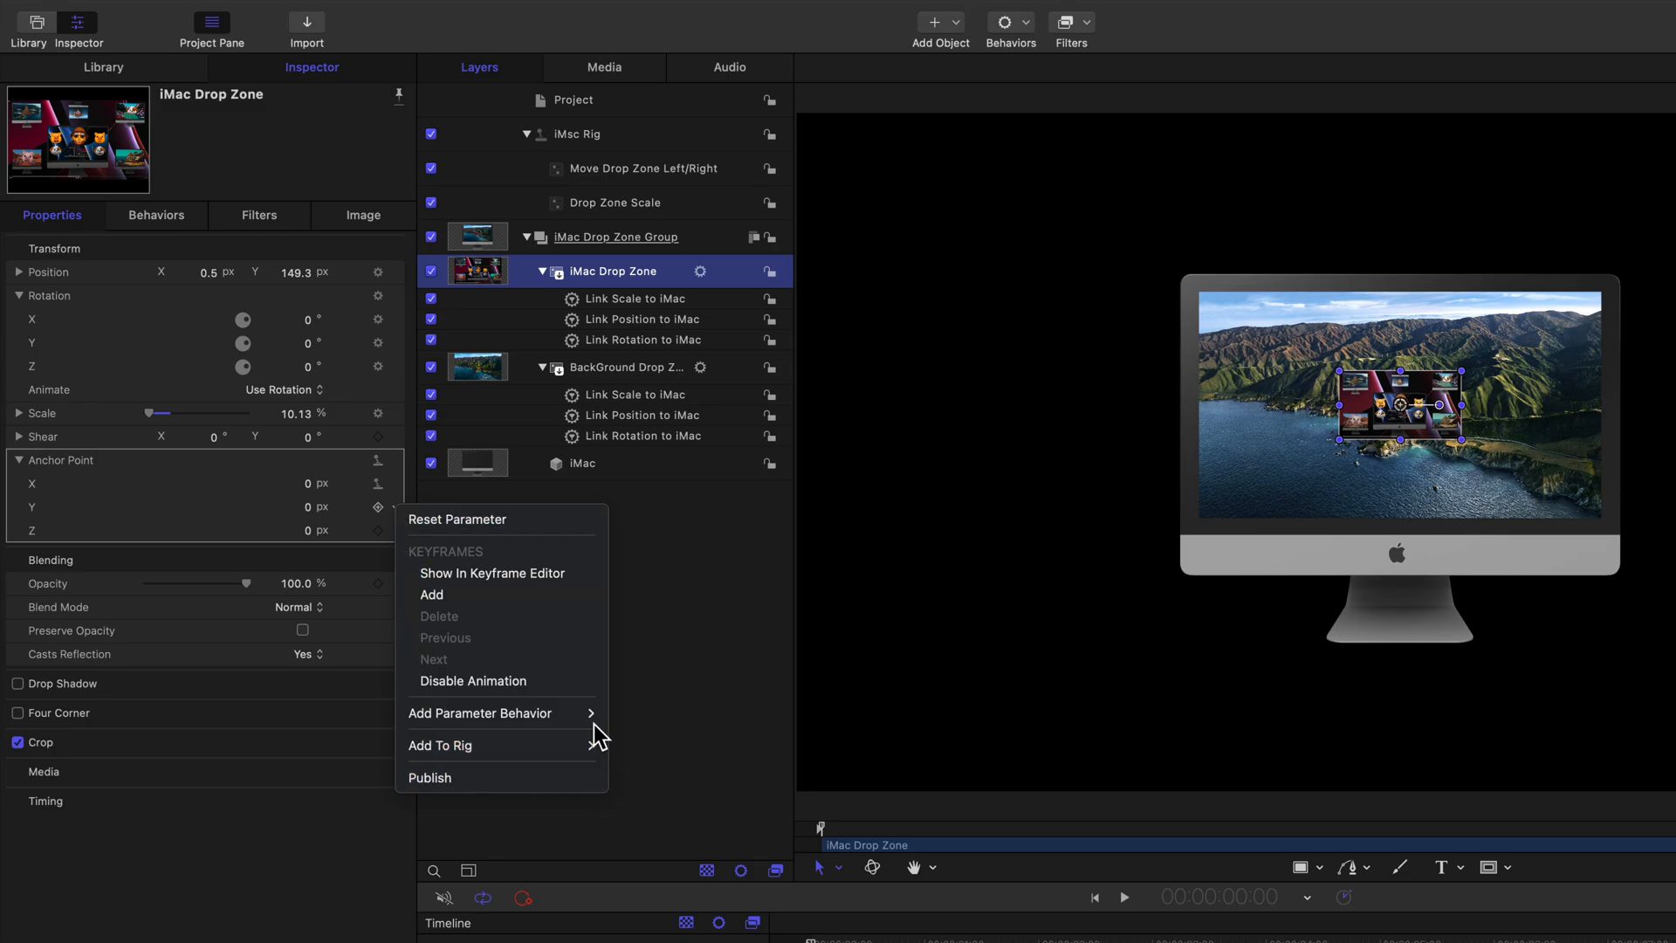
pyautogui.moveTo(599, 746)
pyautogui.moveTo(632, 769)
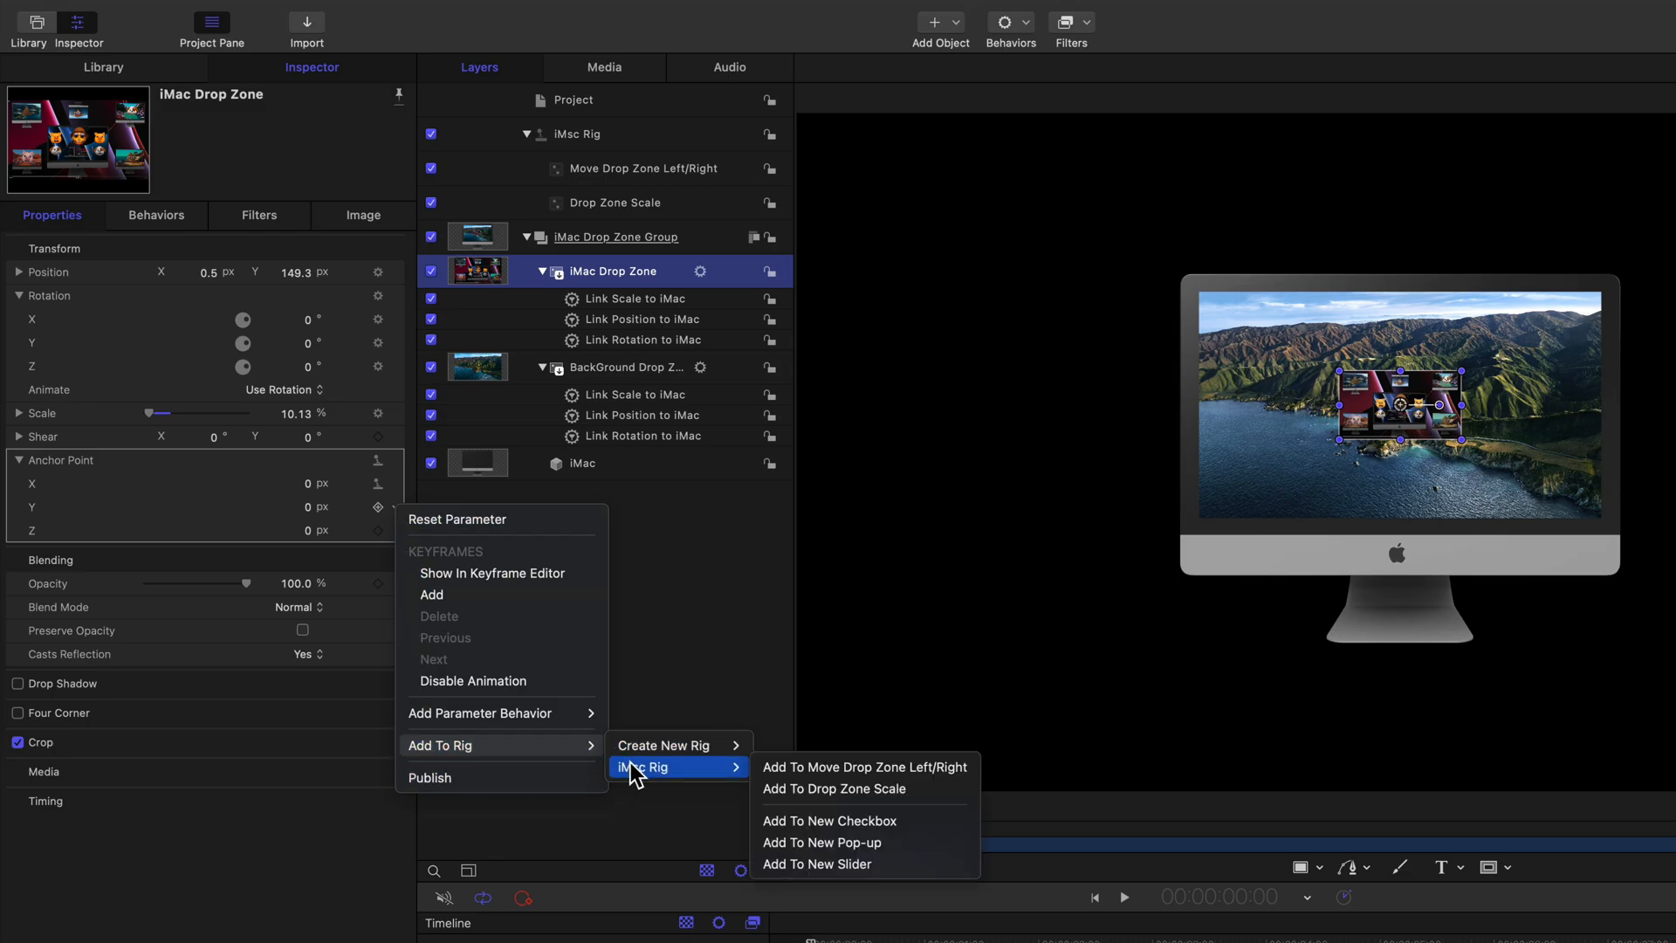
pyautogui.click(821, 865)
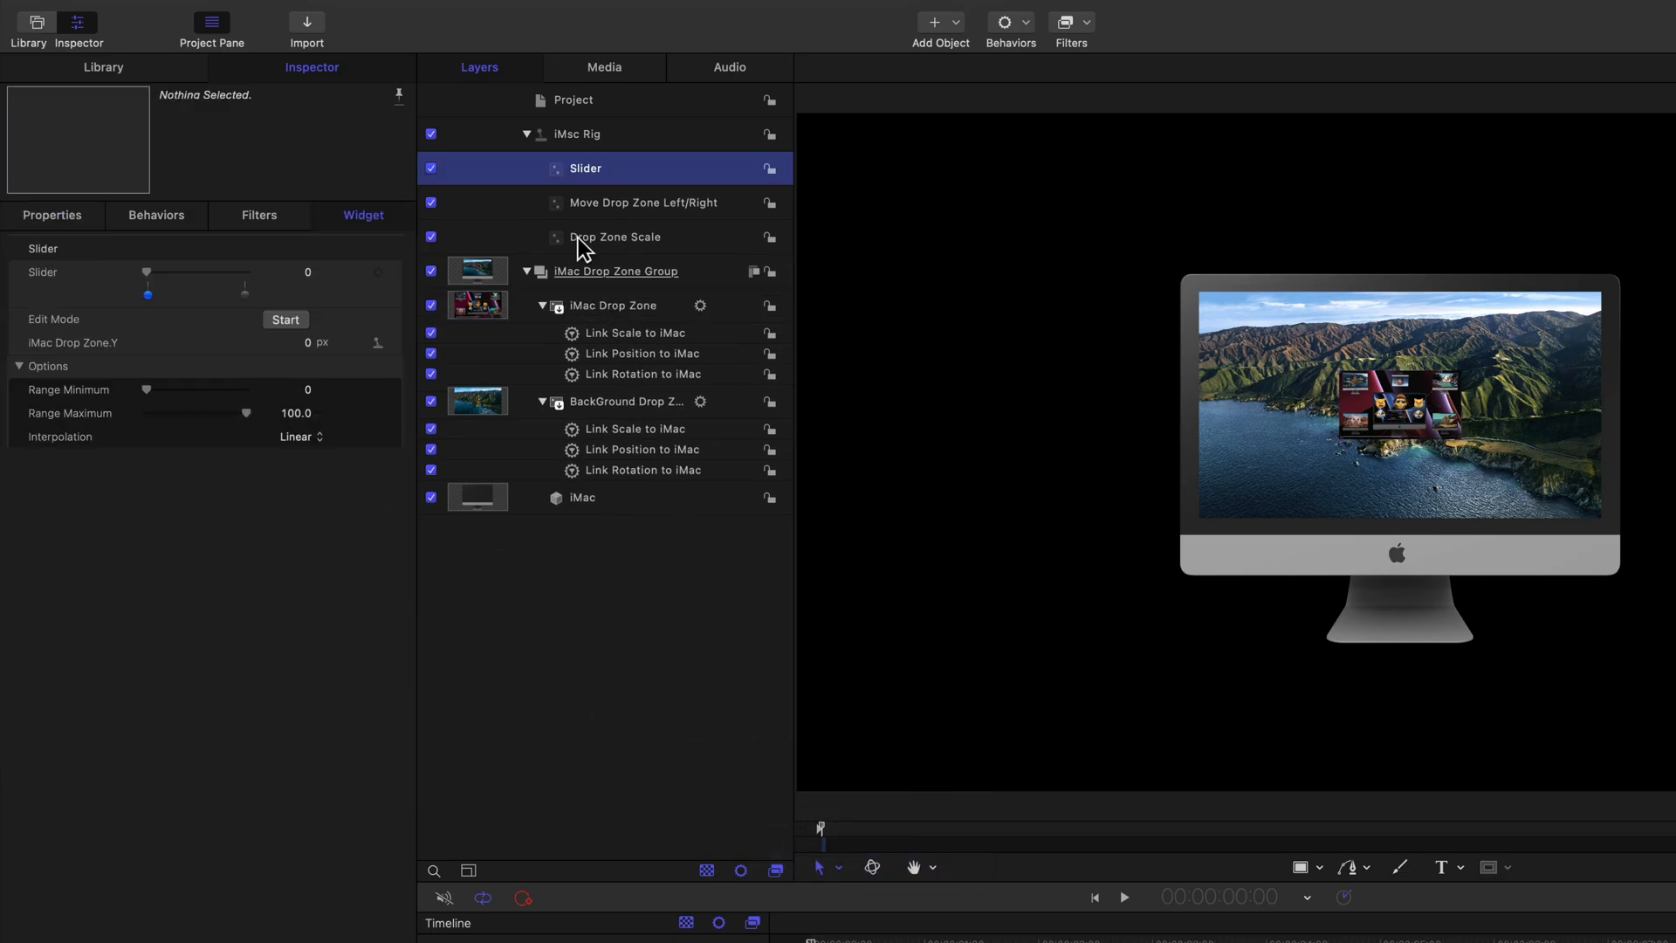
pyautogui.doubleClick(576, 169)
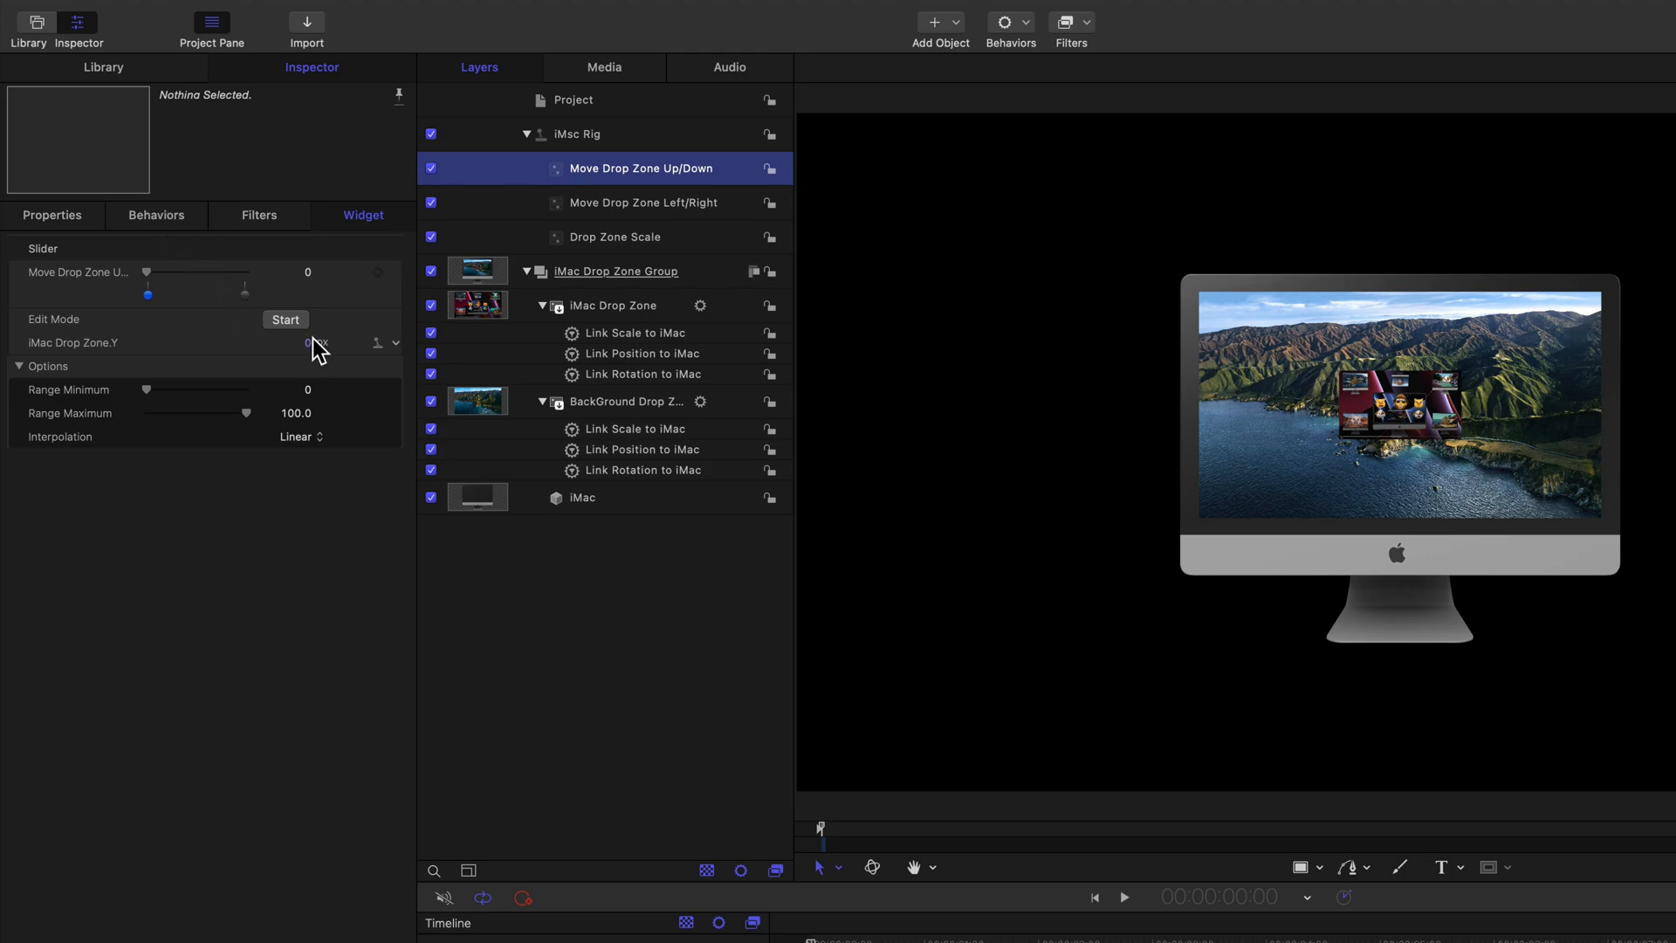
# Step: Set iMac Drop Zone.Y to about -2478.45 px at the Move Drop Zone Up/Down slider's minimum and copy the value
pyautogui.moveTo(310, 343); pyautogui.dragTo(266, 323)
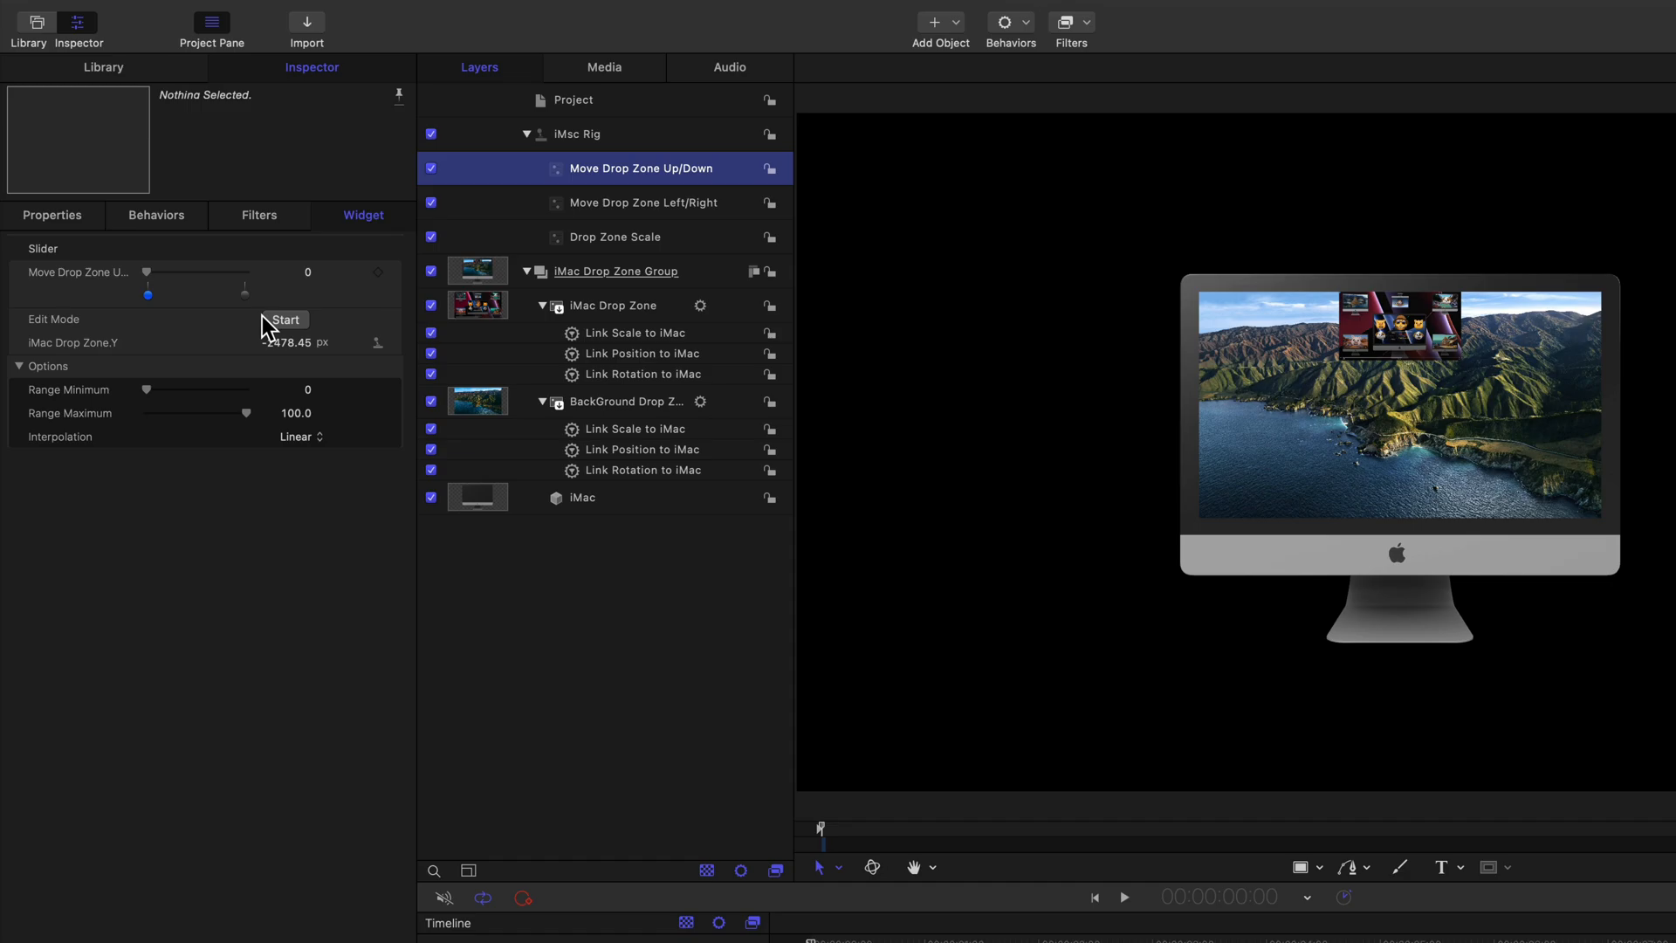
pyautogui.click(280, 344)
pyautogui.rightClick(280, 346)
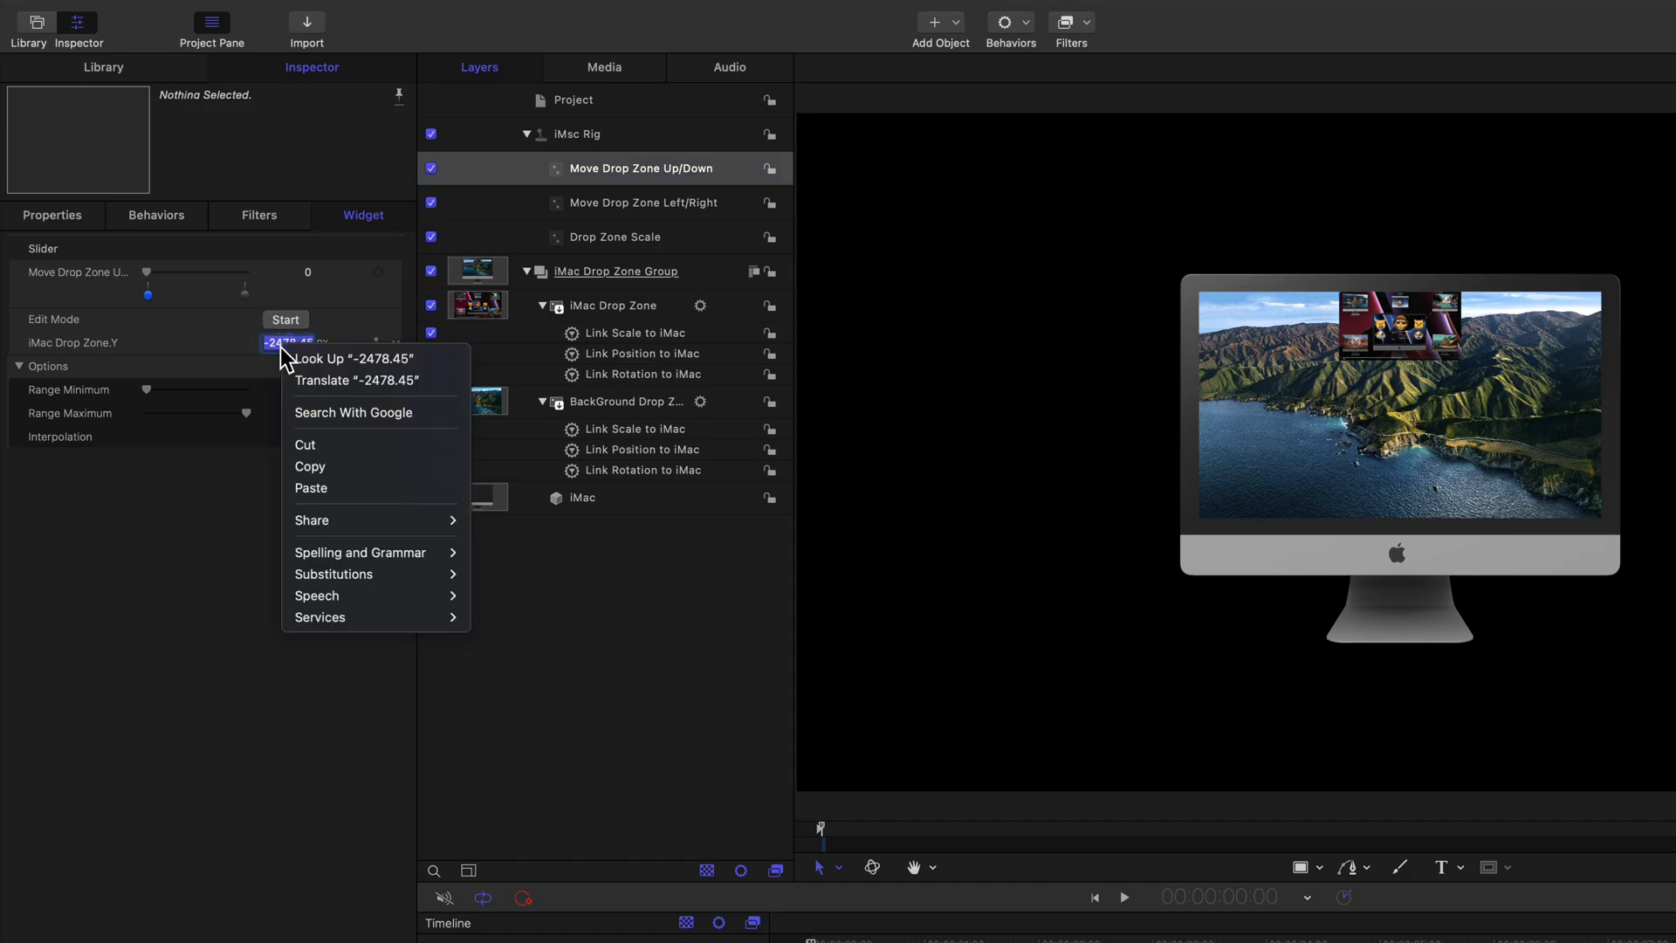
pyautogui.click(318, 467)
pyautogui.click(218, 318)
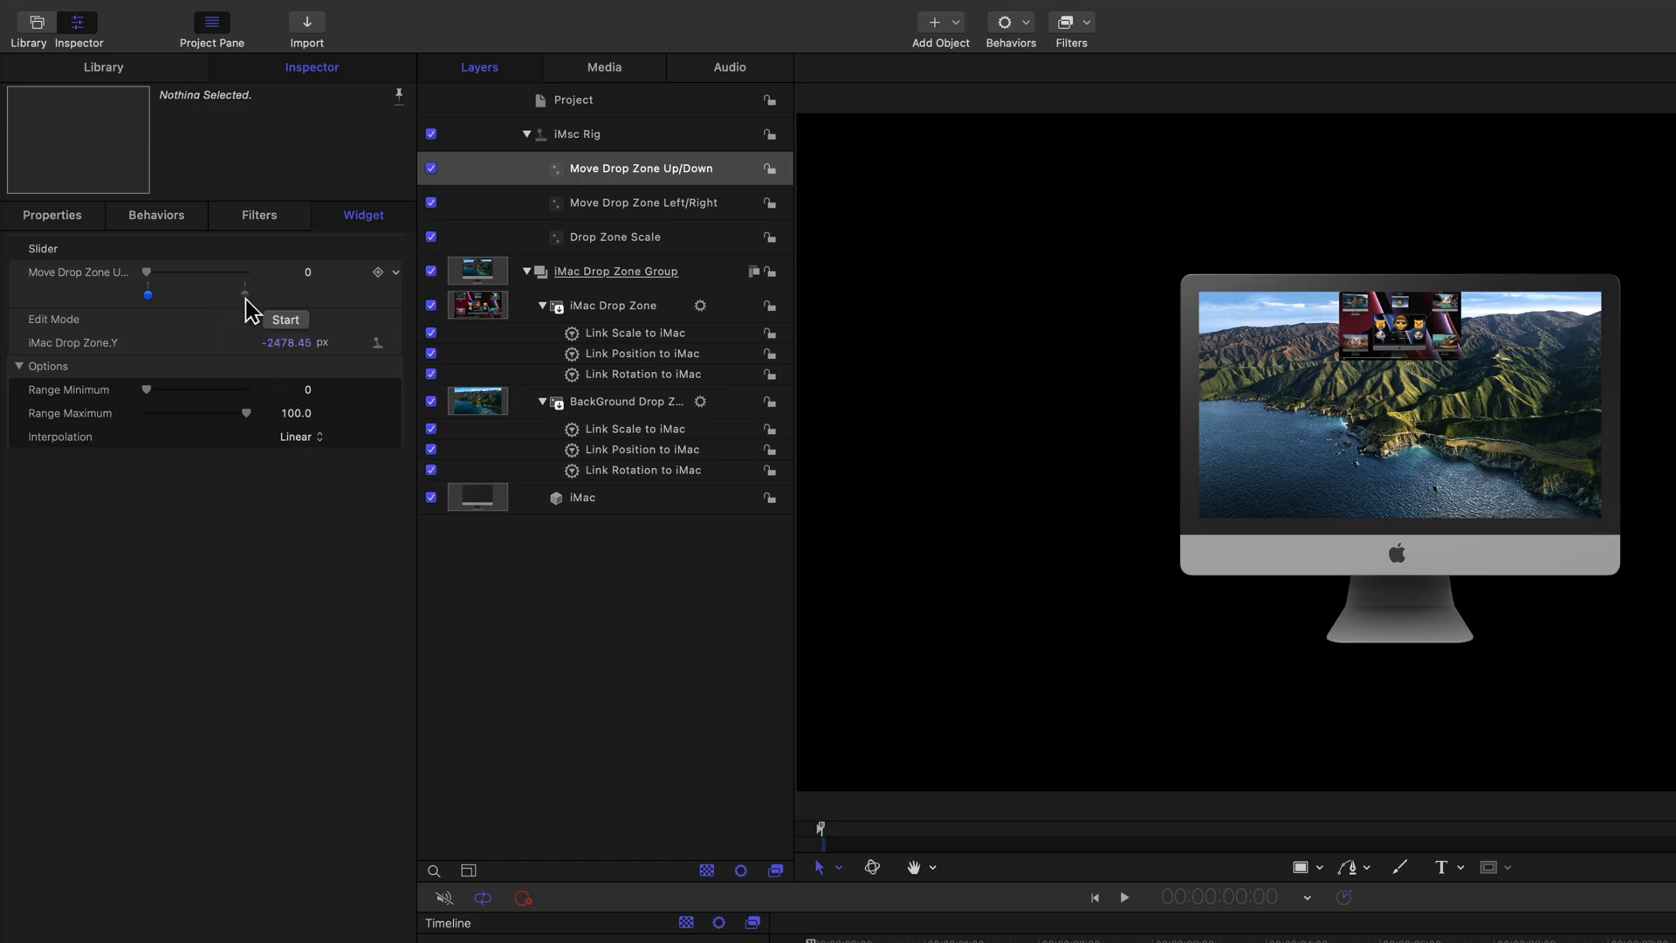
# Step: Paste the copied value into iMac Drop Zone.Y at the Up/Down slider's maximum and make it positive, 2478.45 px
pyautogui.click(245, 295)
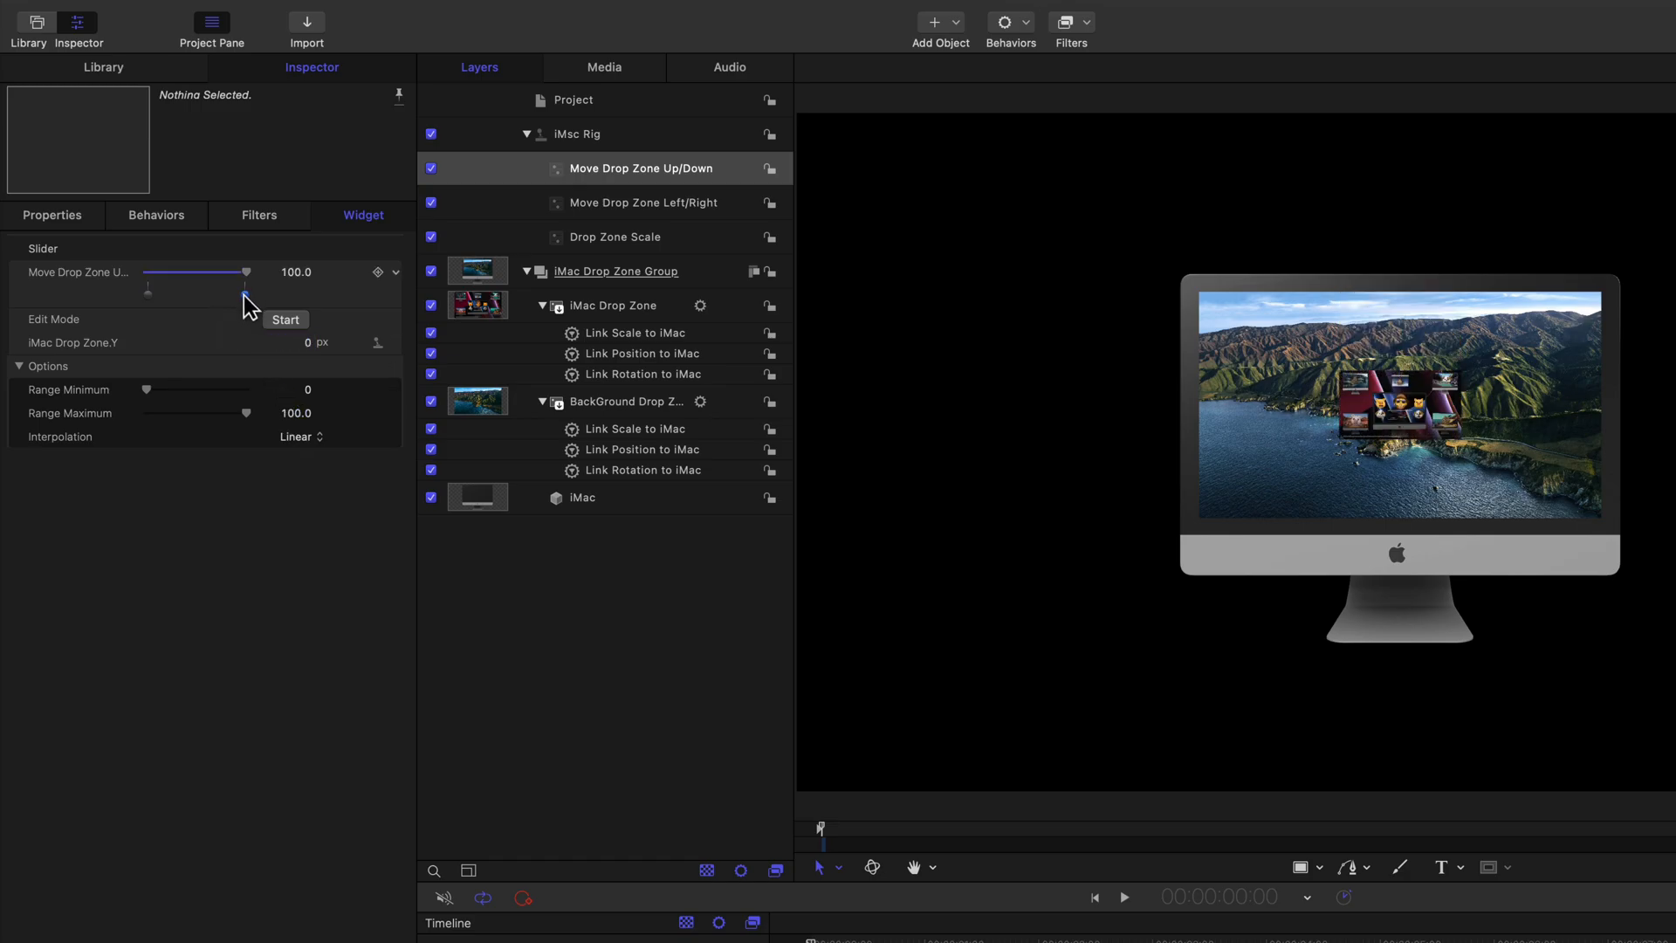
pyautogui.click(308, 343)
pyautogui.rightClick(310, 341)
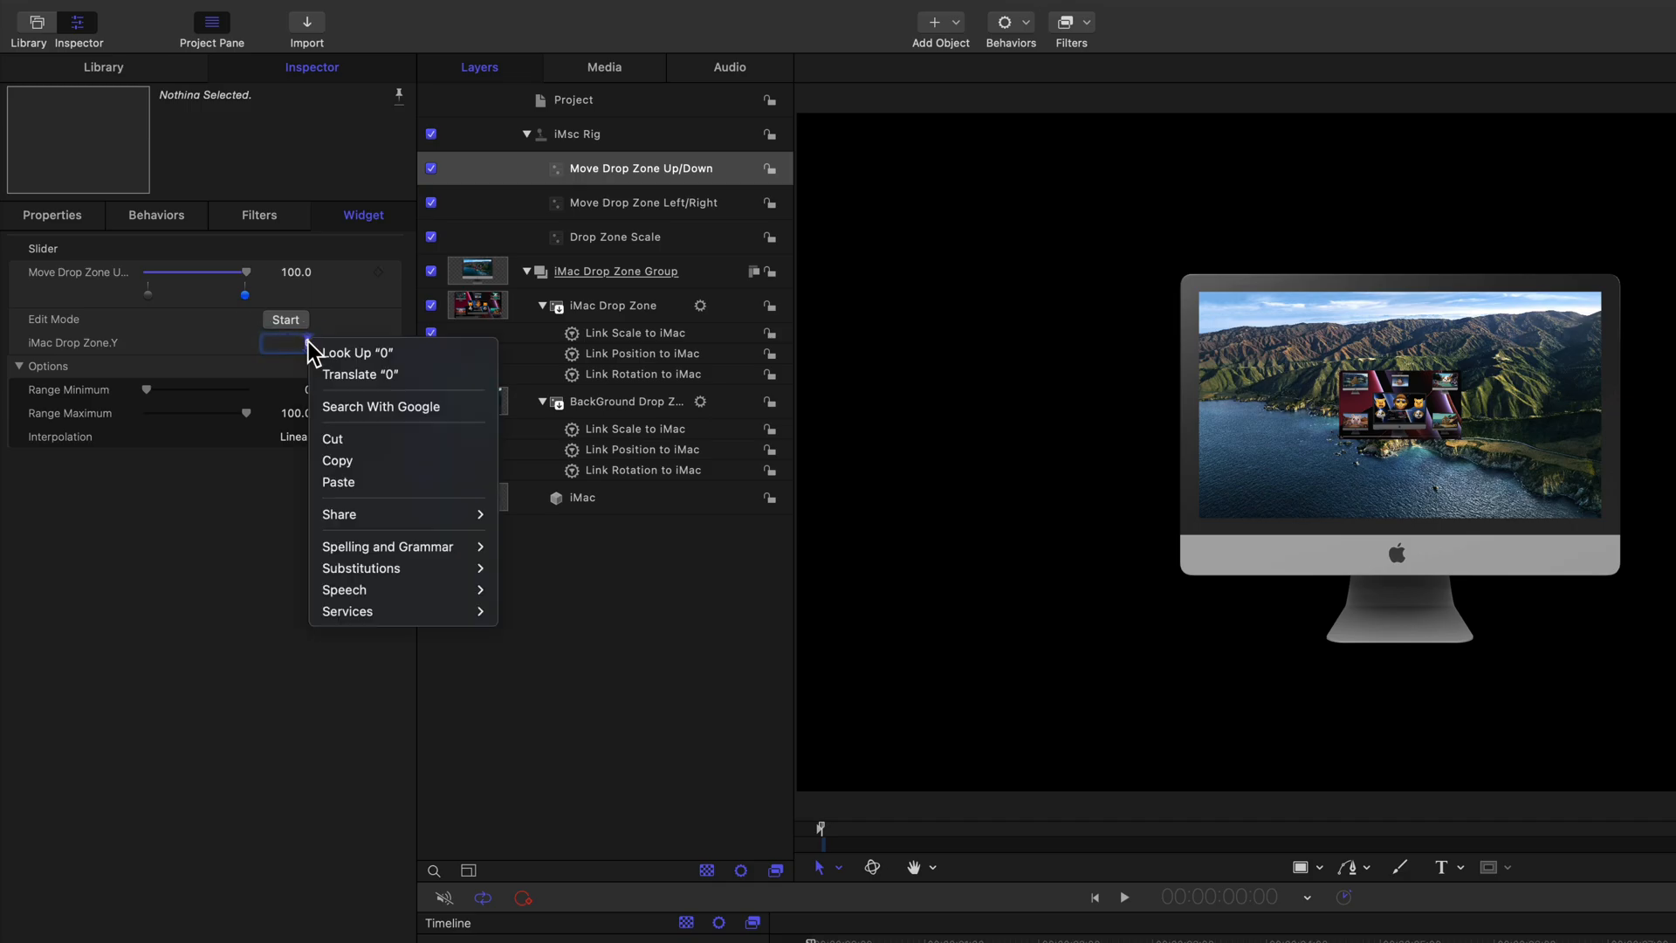
pyautogui.click(336, 483)
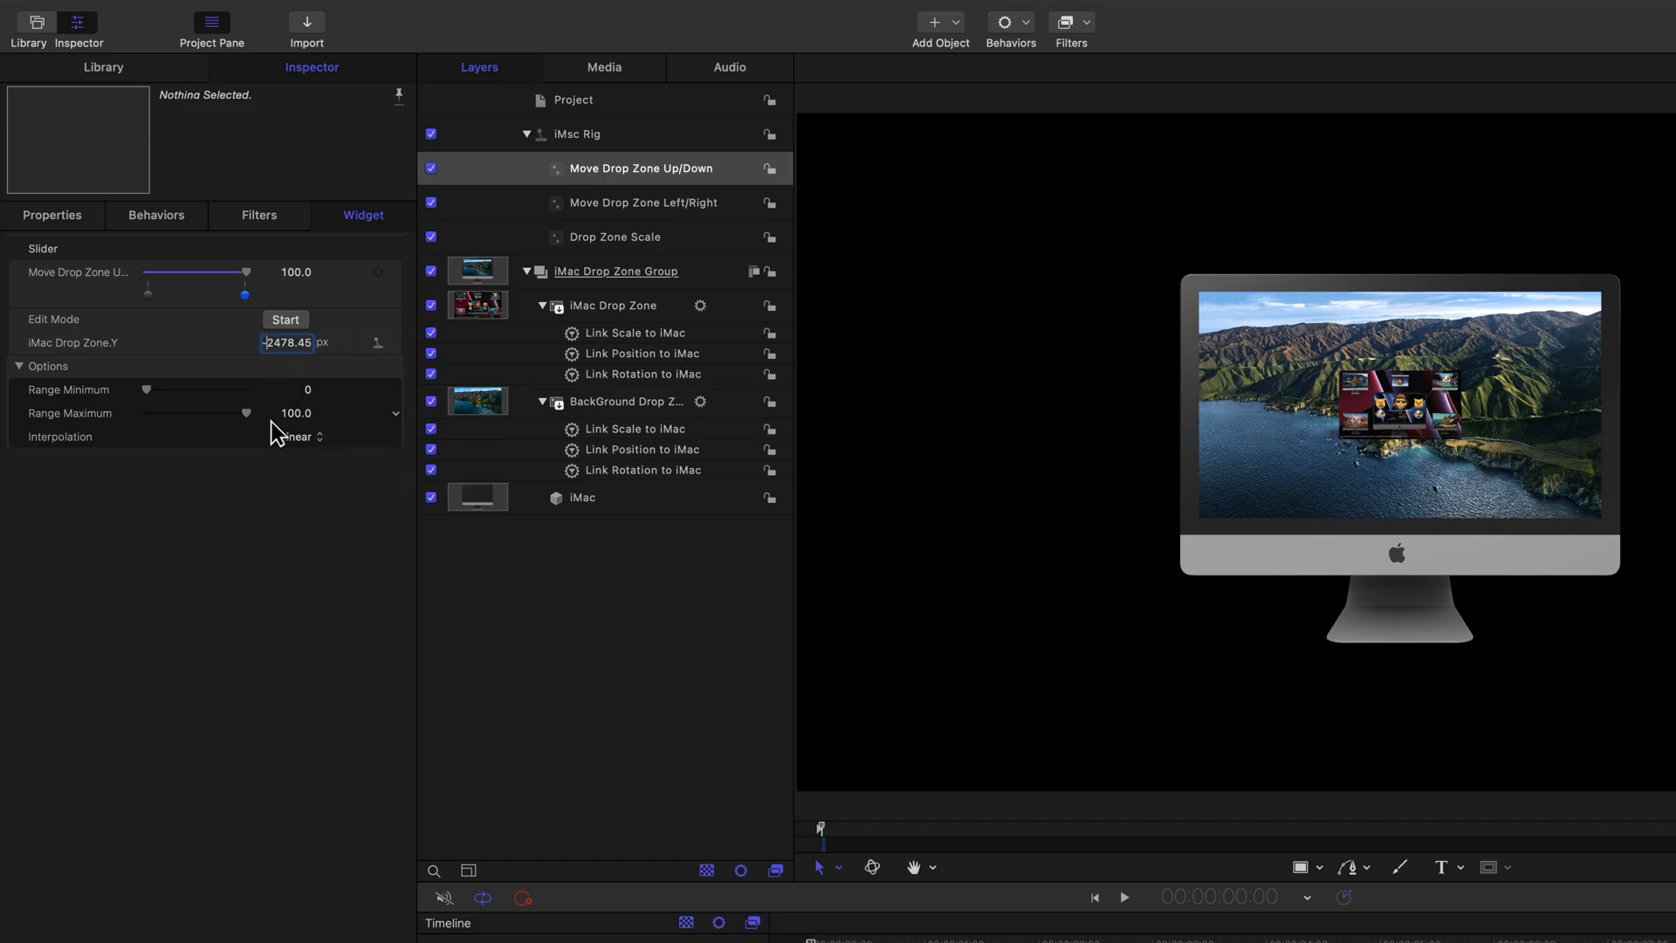
pyautogui.press('Delete')
pyautogui.press('Return')
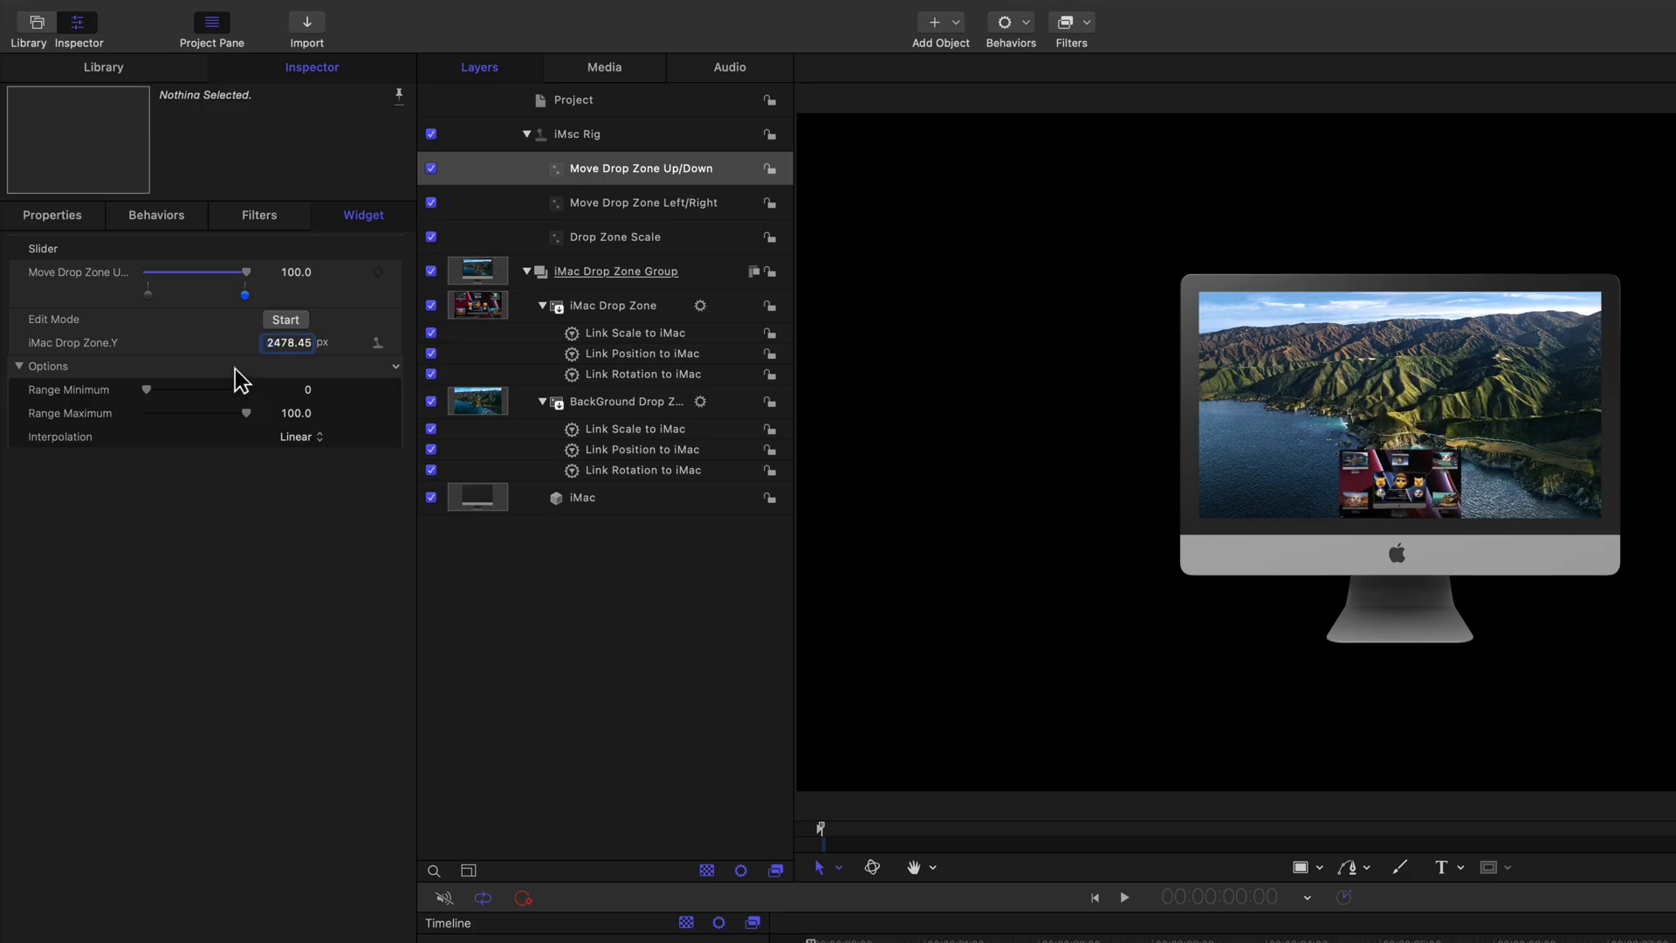
# Step: Try the Move Drop Zone Up/Down slider and set it to 50, and raise the Drop Zone Scale slider to about 75.79
pyautogui.moveTo(248, 270); pyautogui.dragTo(222, 292)
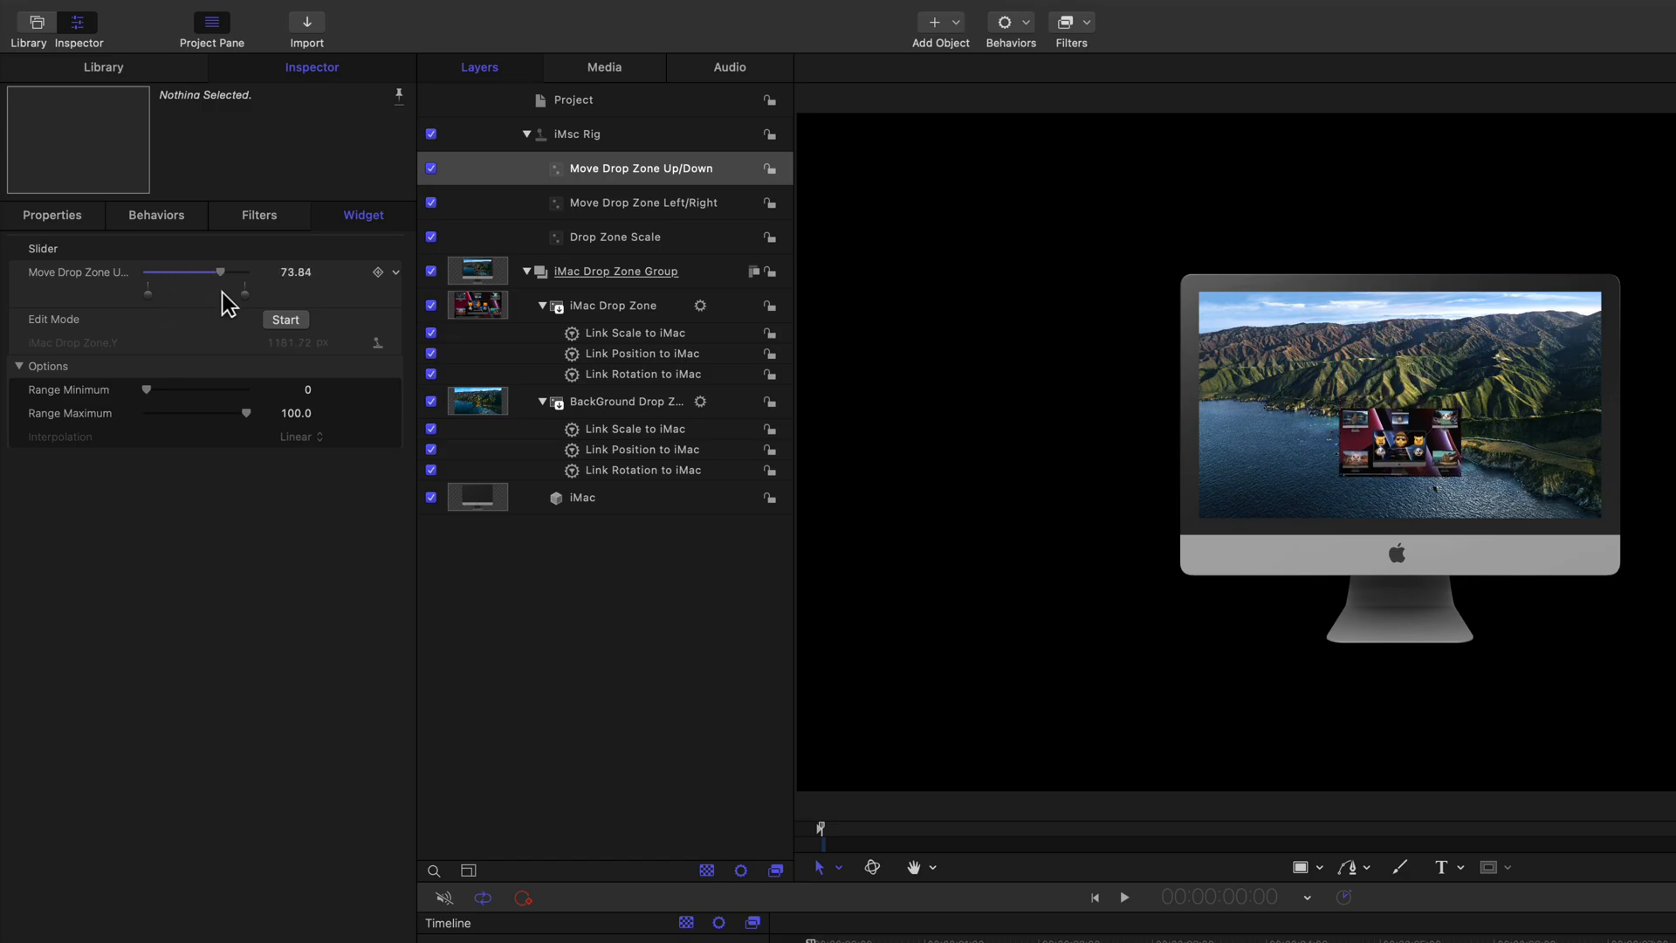
pyautogui.click(292, 273)
pyautogui.write('50')
pyautogui.press('Return')
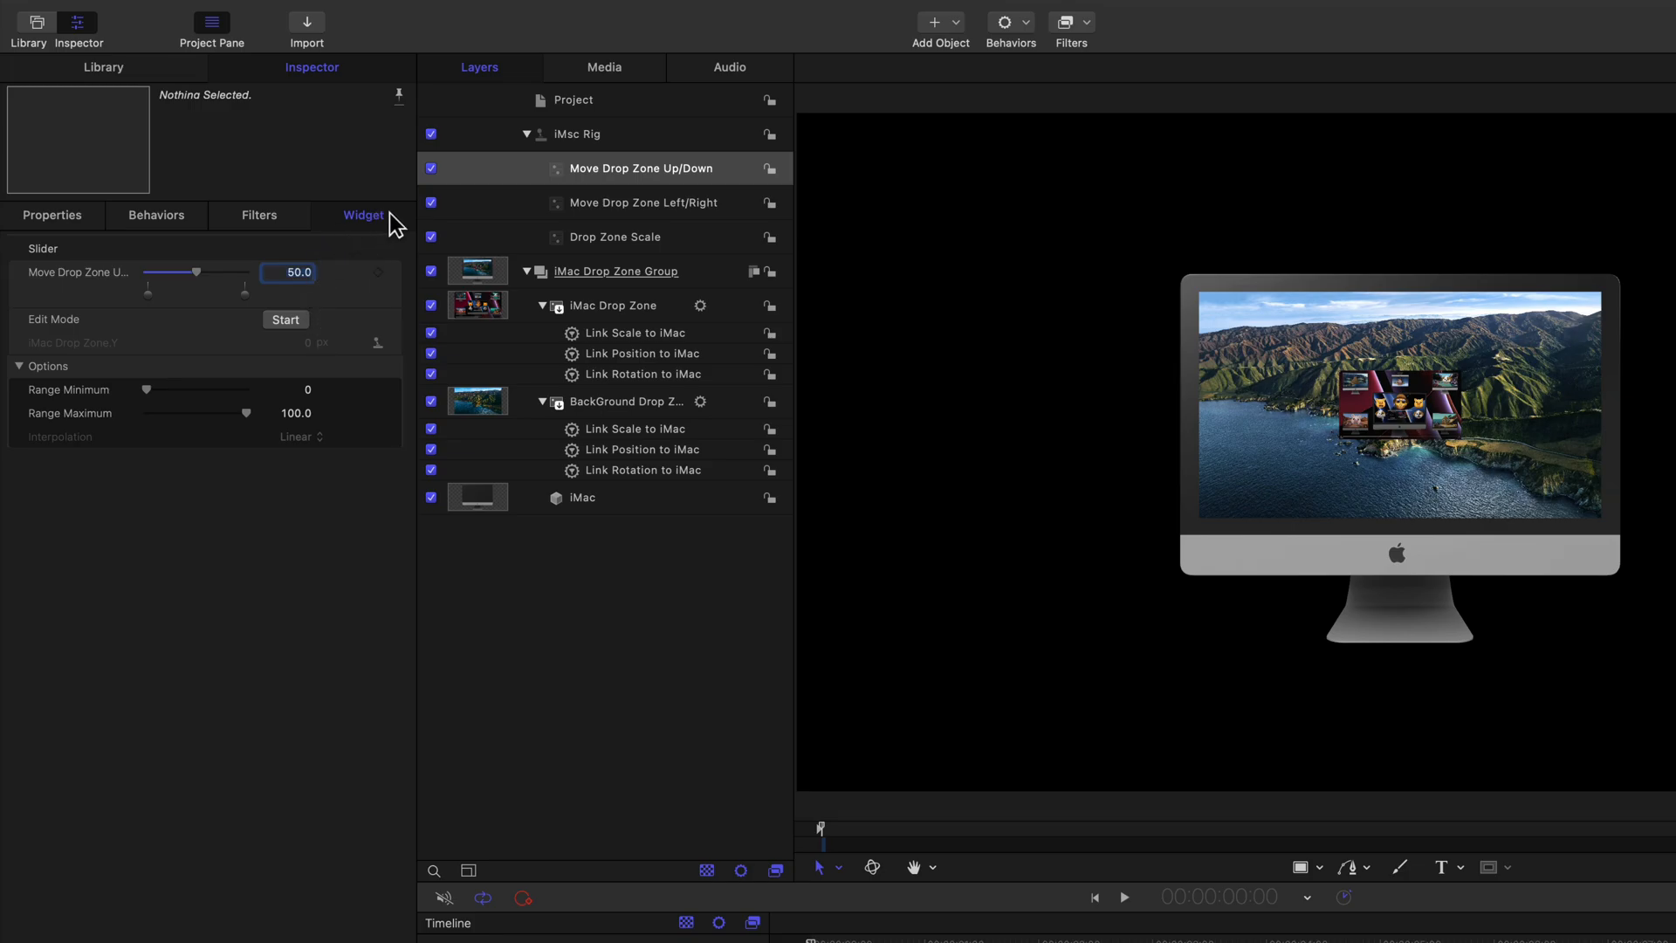
pyautogui.click(618, 239)
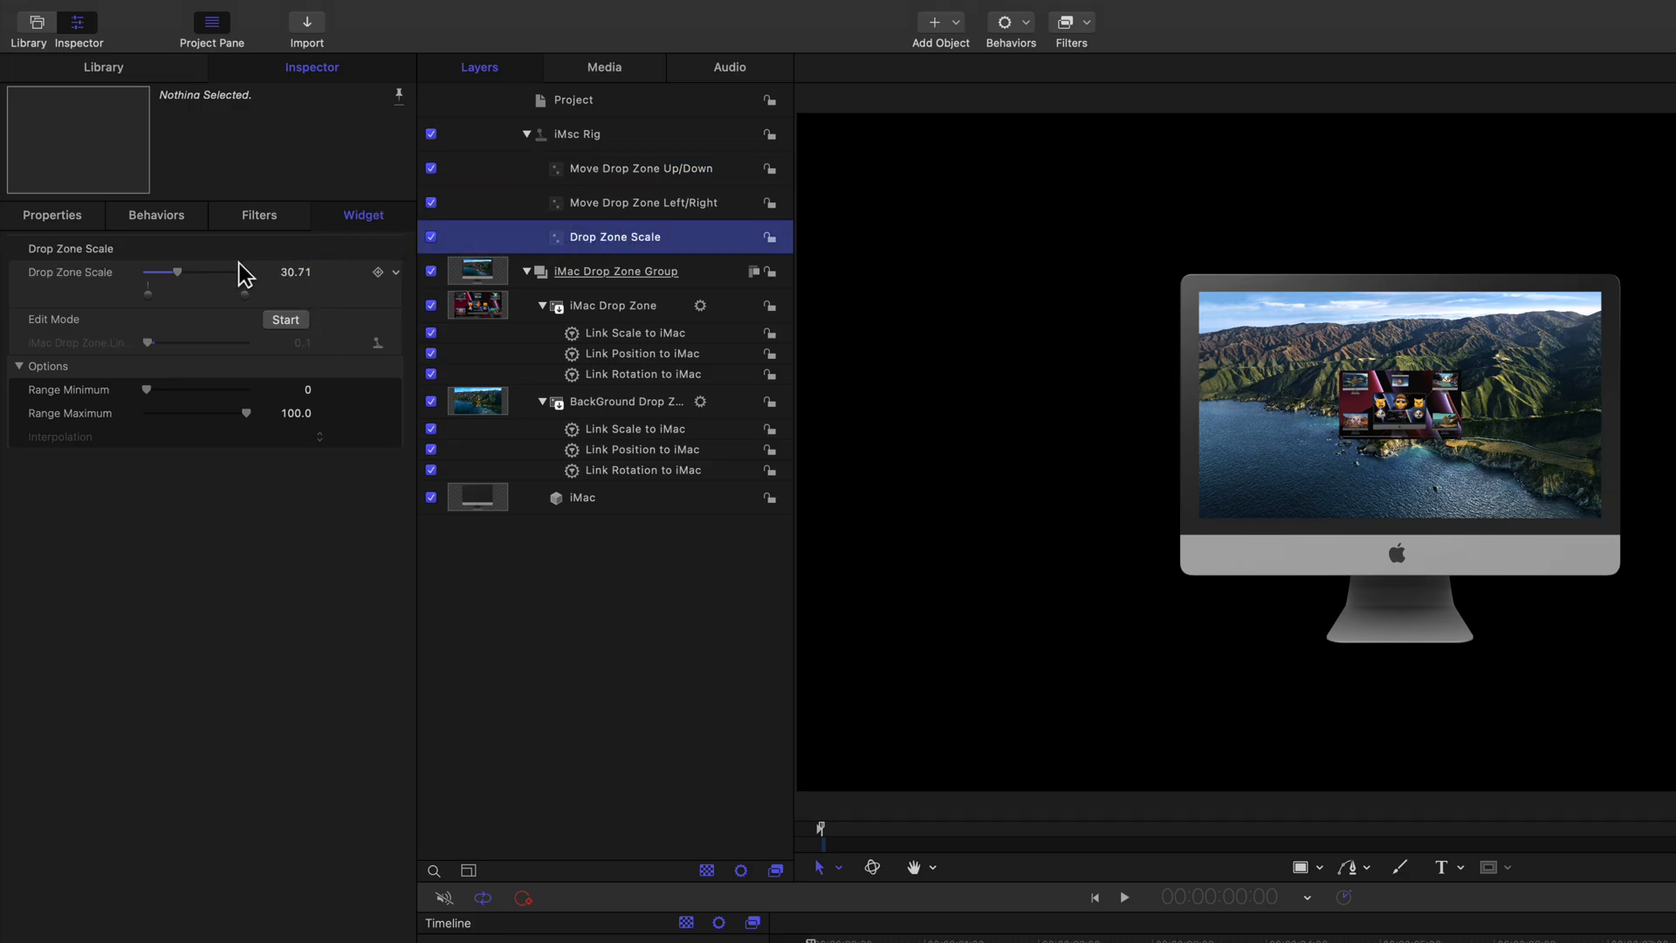
pyautogui.moveTo(177, 273); pyautogui.dragTo(223, 271)
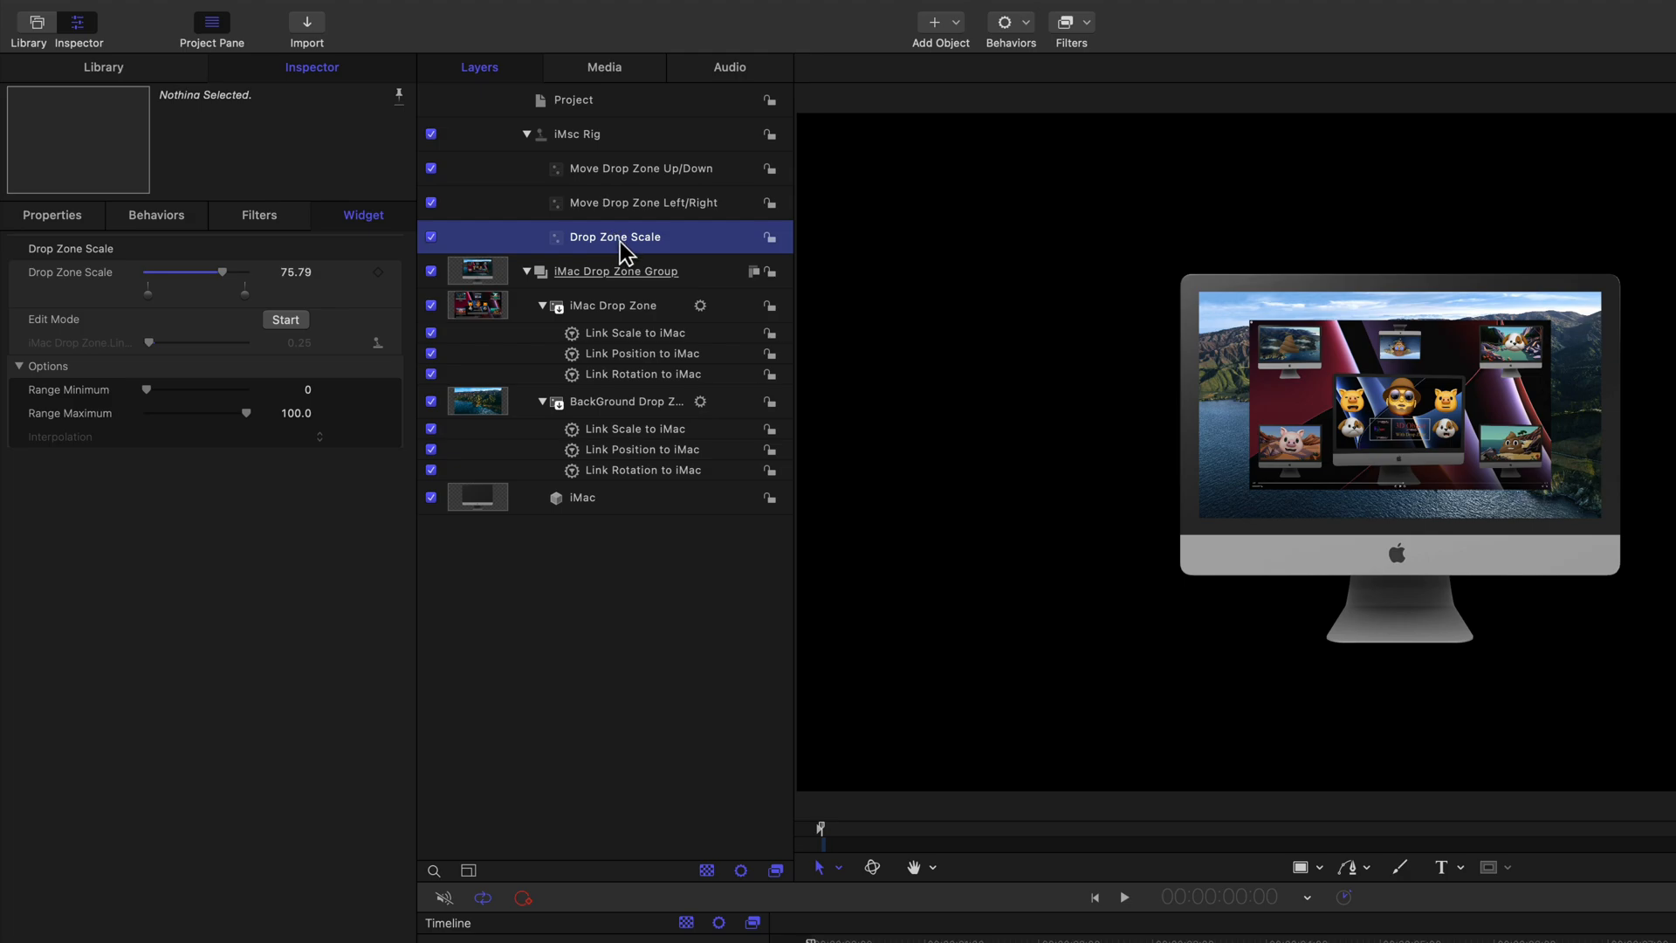
# Step: Add the iMac model's Z rotation to a new iMsc Rig slider named Rotate Axis Z
pyautogui.click(582, 506)
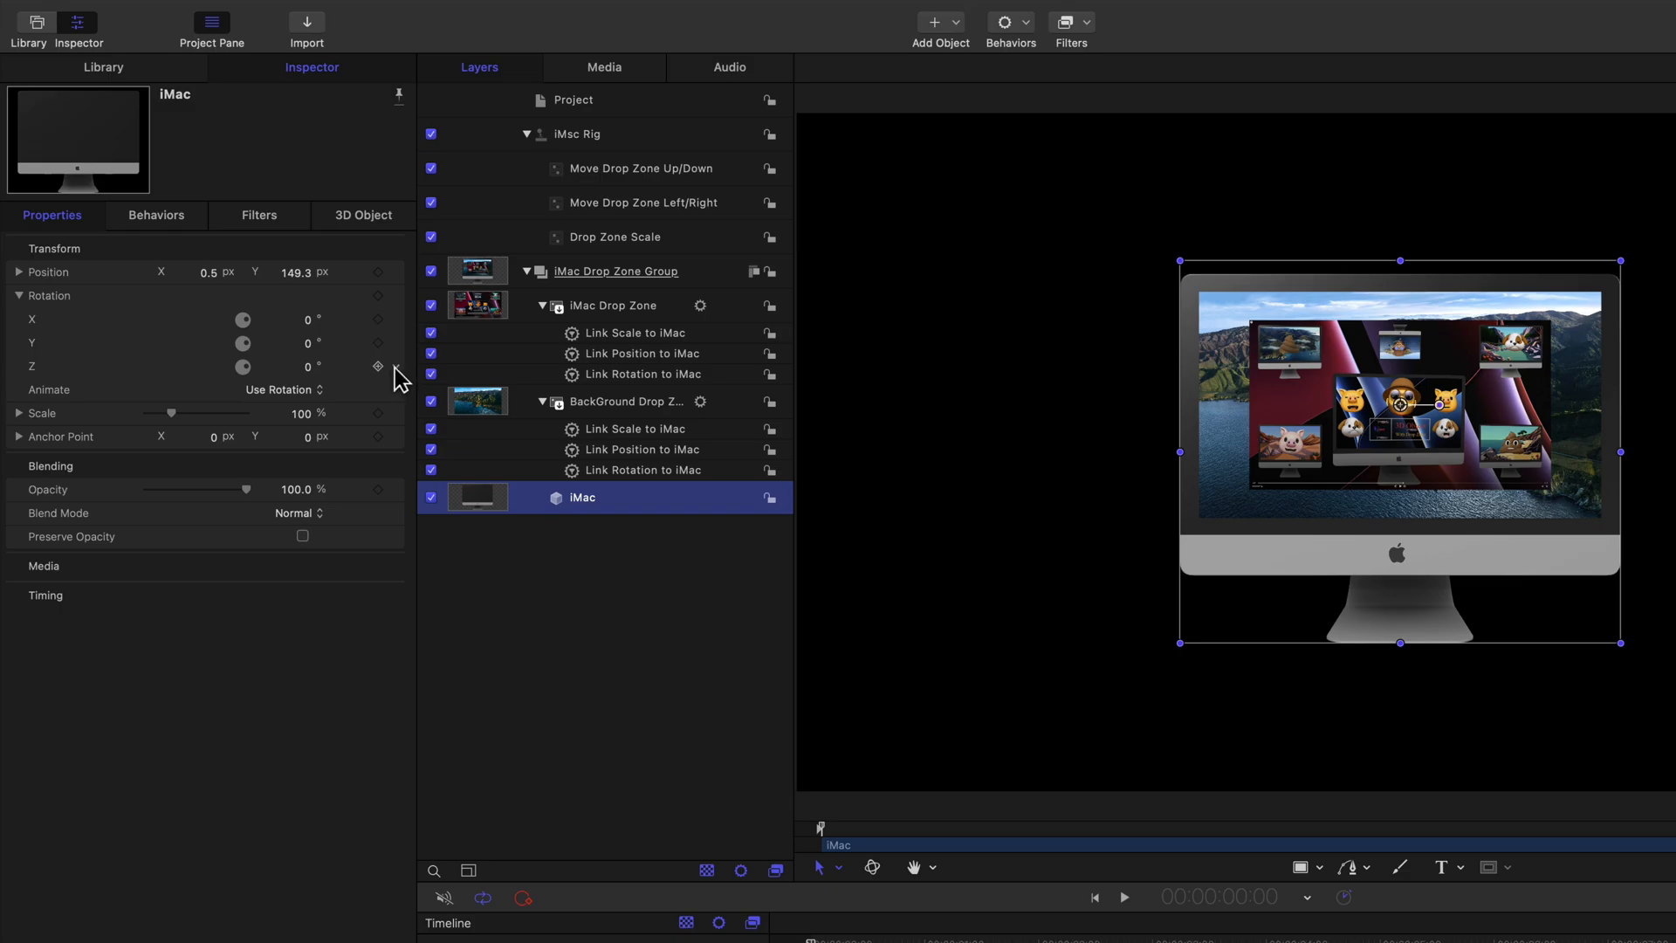
pyautogui.click(395, 368)
pyautogui.moveTo(474, 606)
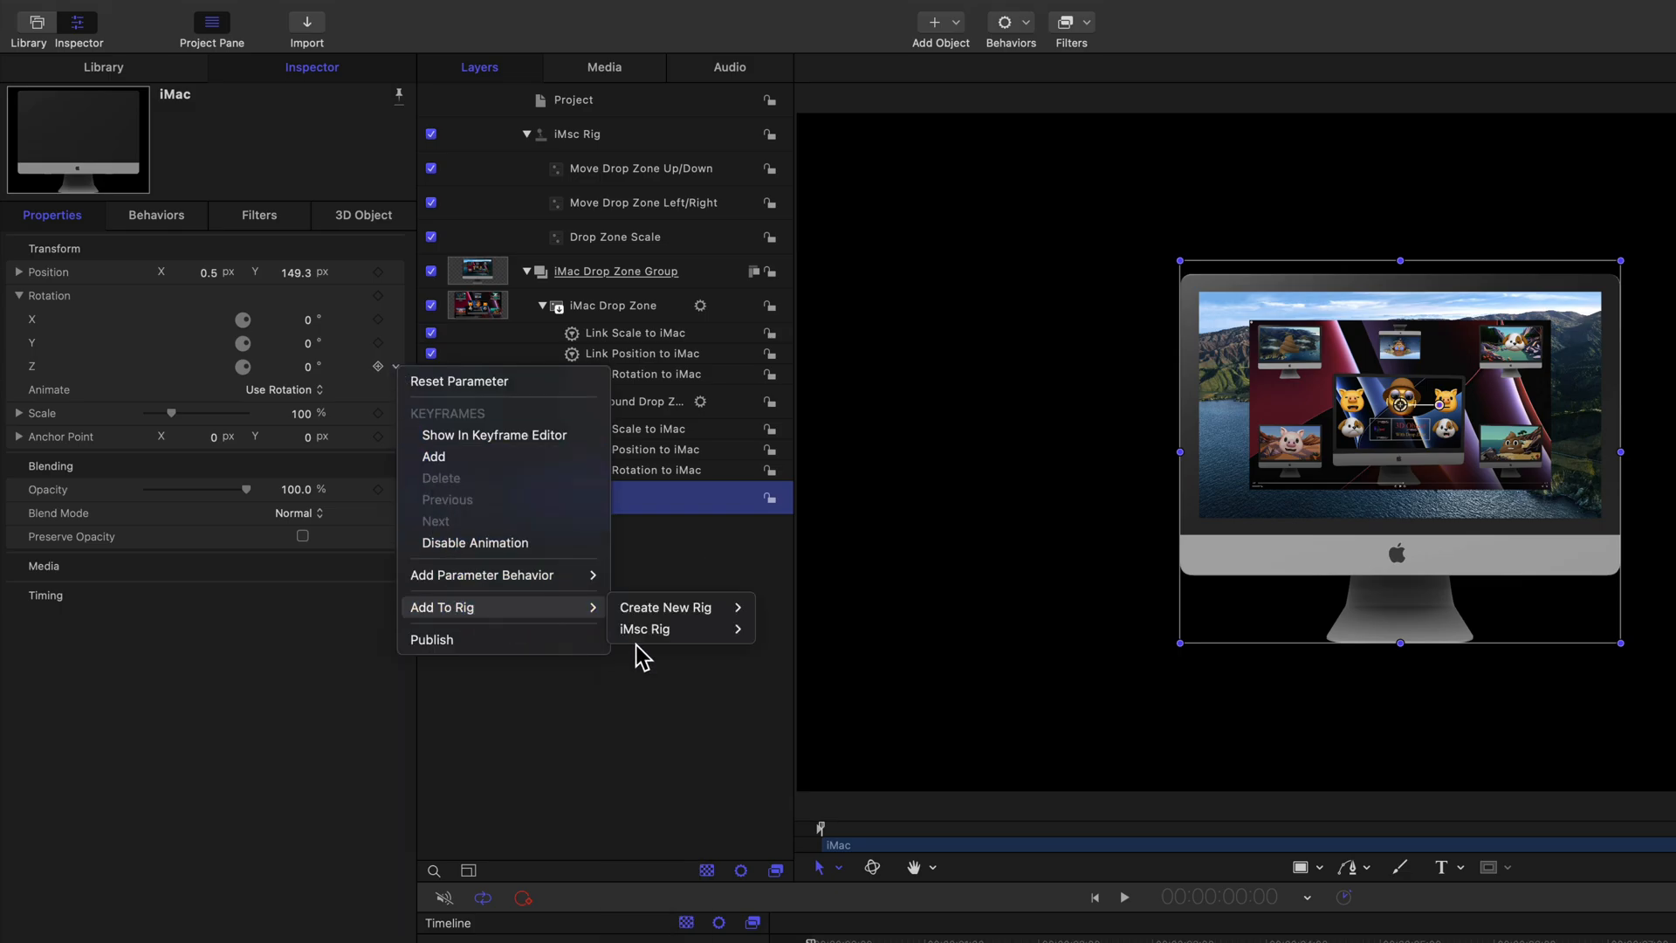
pyautogui.moveTo(657, 630)
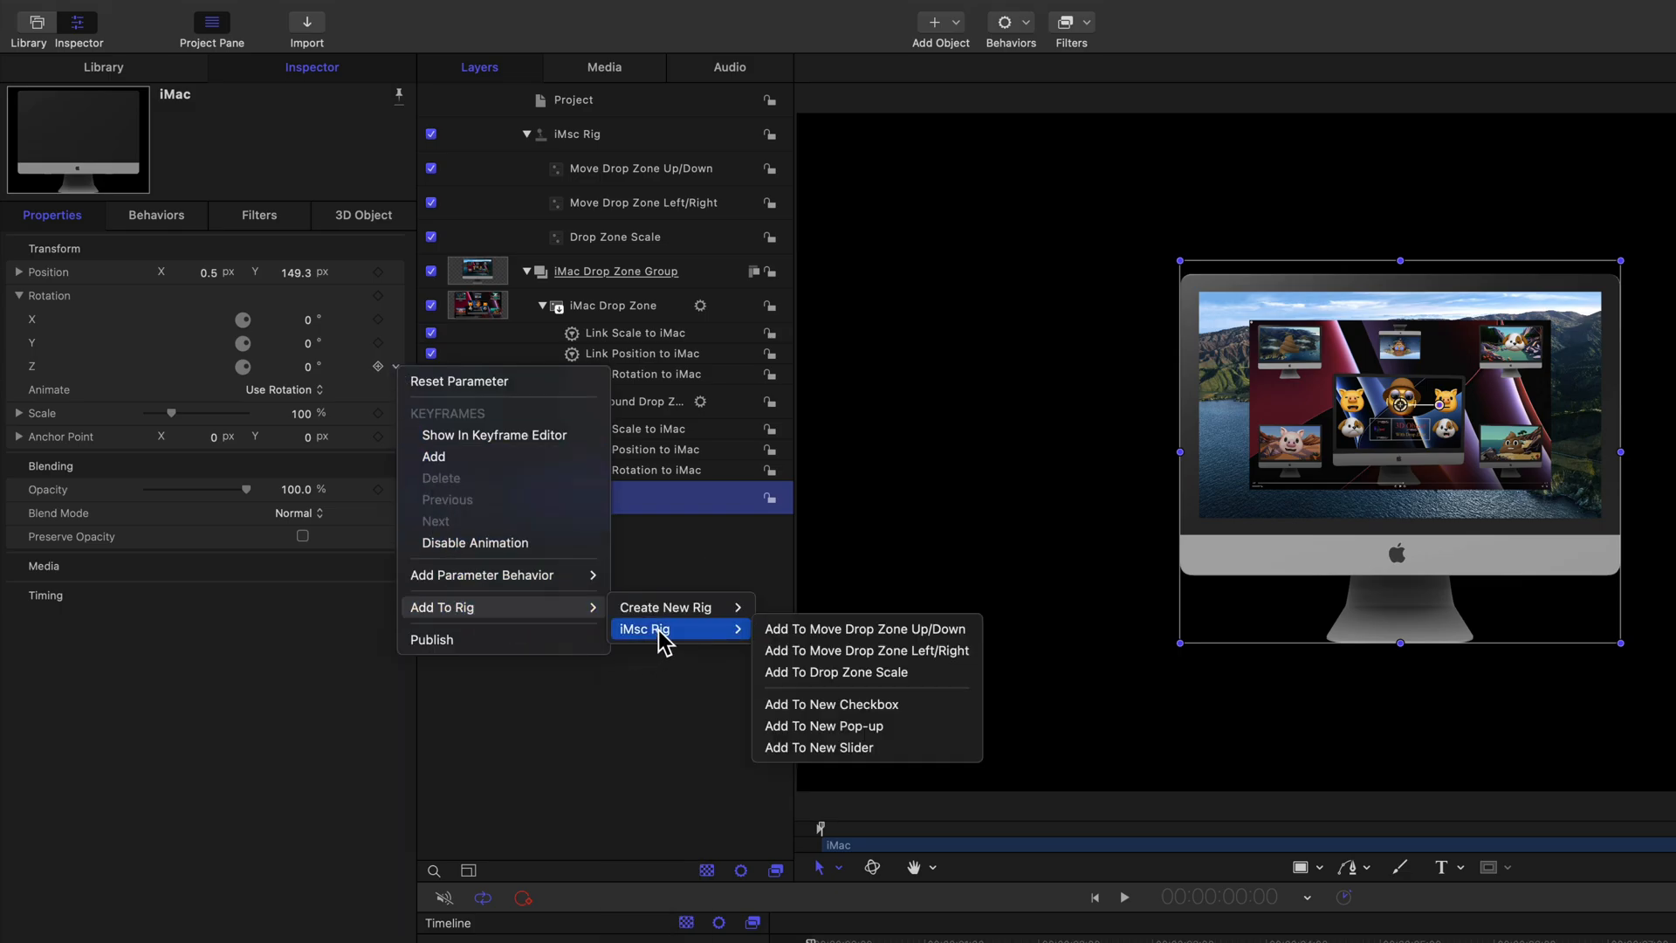
pyautogui.click(839, 748)
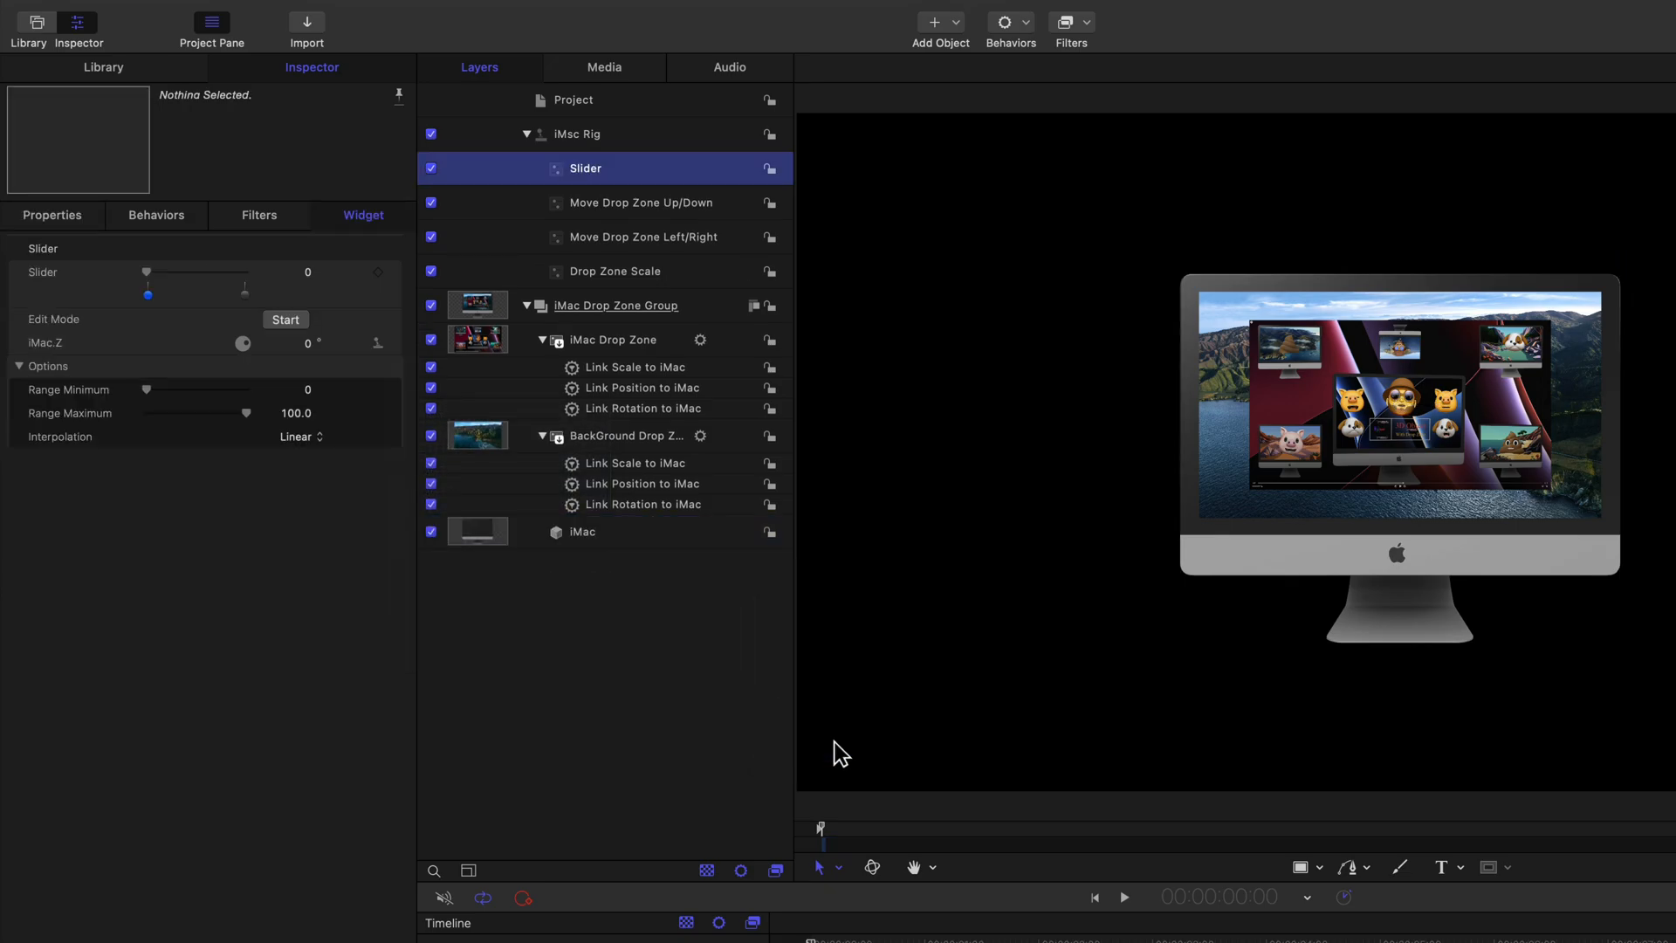
pyautogui.doubleClick(592, 171)
pyautogui.write('Rotate Axis Z')
pyautogui.press('Return')
# Step: Set iMac.Z to 360° at the Rotate Axis Z slider's maximum and return the slider to 0
pyautogui.click(244, 295)
pyautogui.click(309, 344)
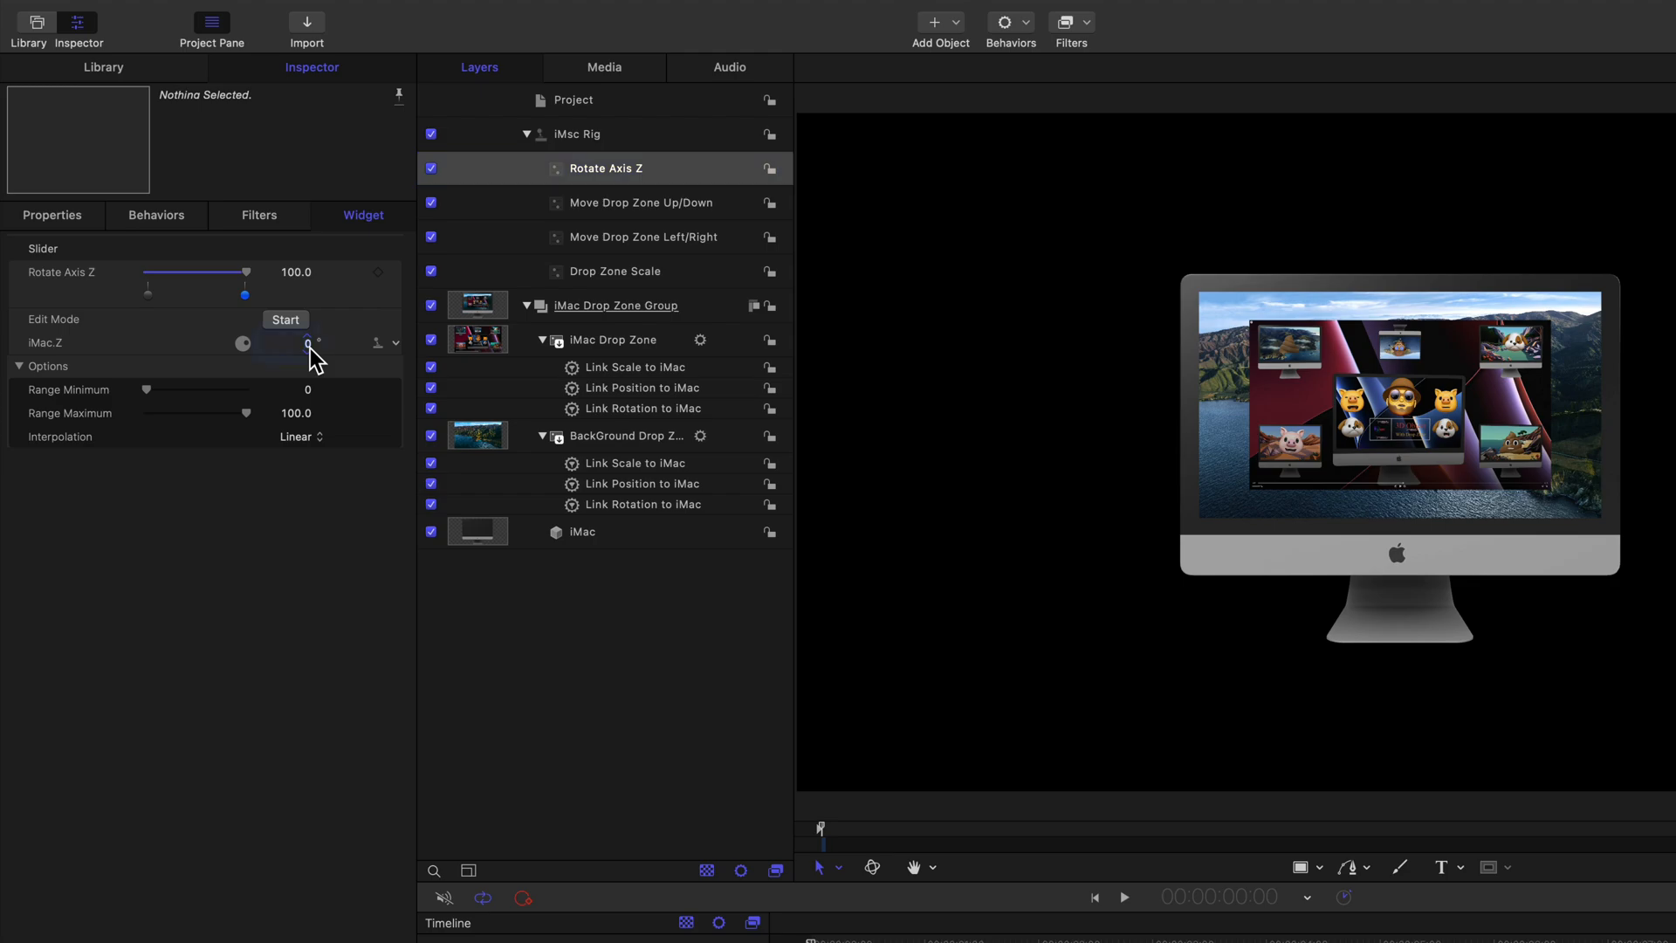
pyautogui.write('360')
pyautogui.press('Return')
pyautogui.moveTo(246, 273); pyautogui.dragTo(118, 280)
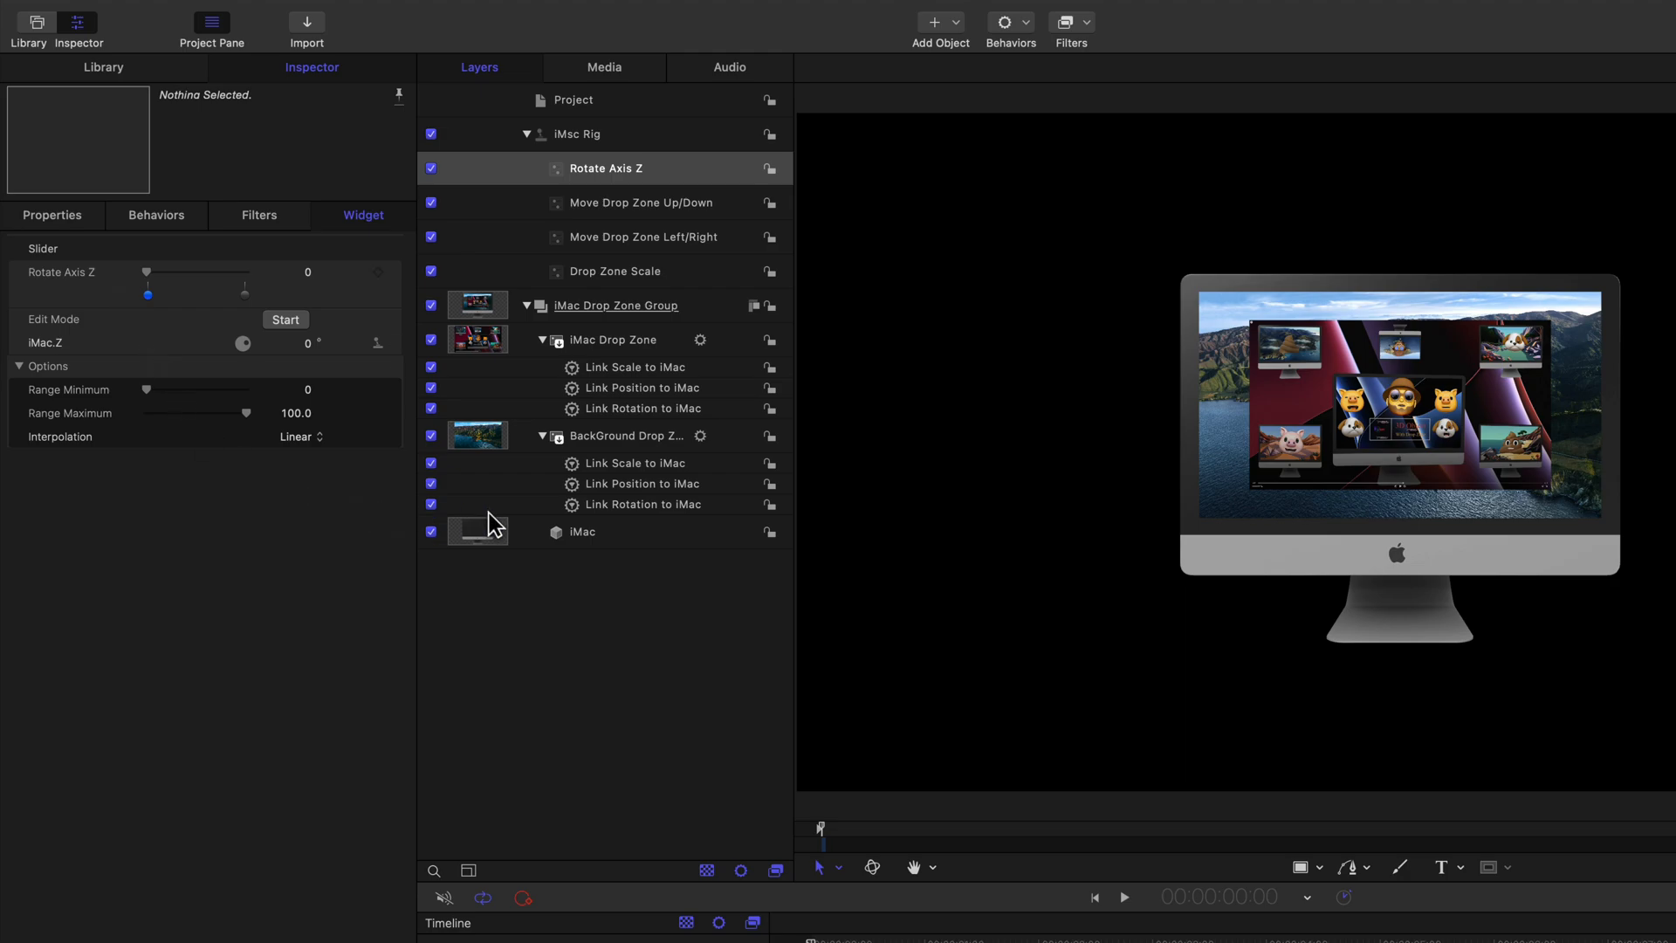
# Step: Add the iMac model's Y rotation to a new iMsc Rig slider named Rotate Axos Y
pyautogui.click(573, 534)
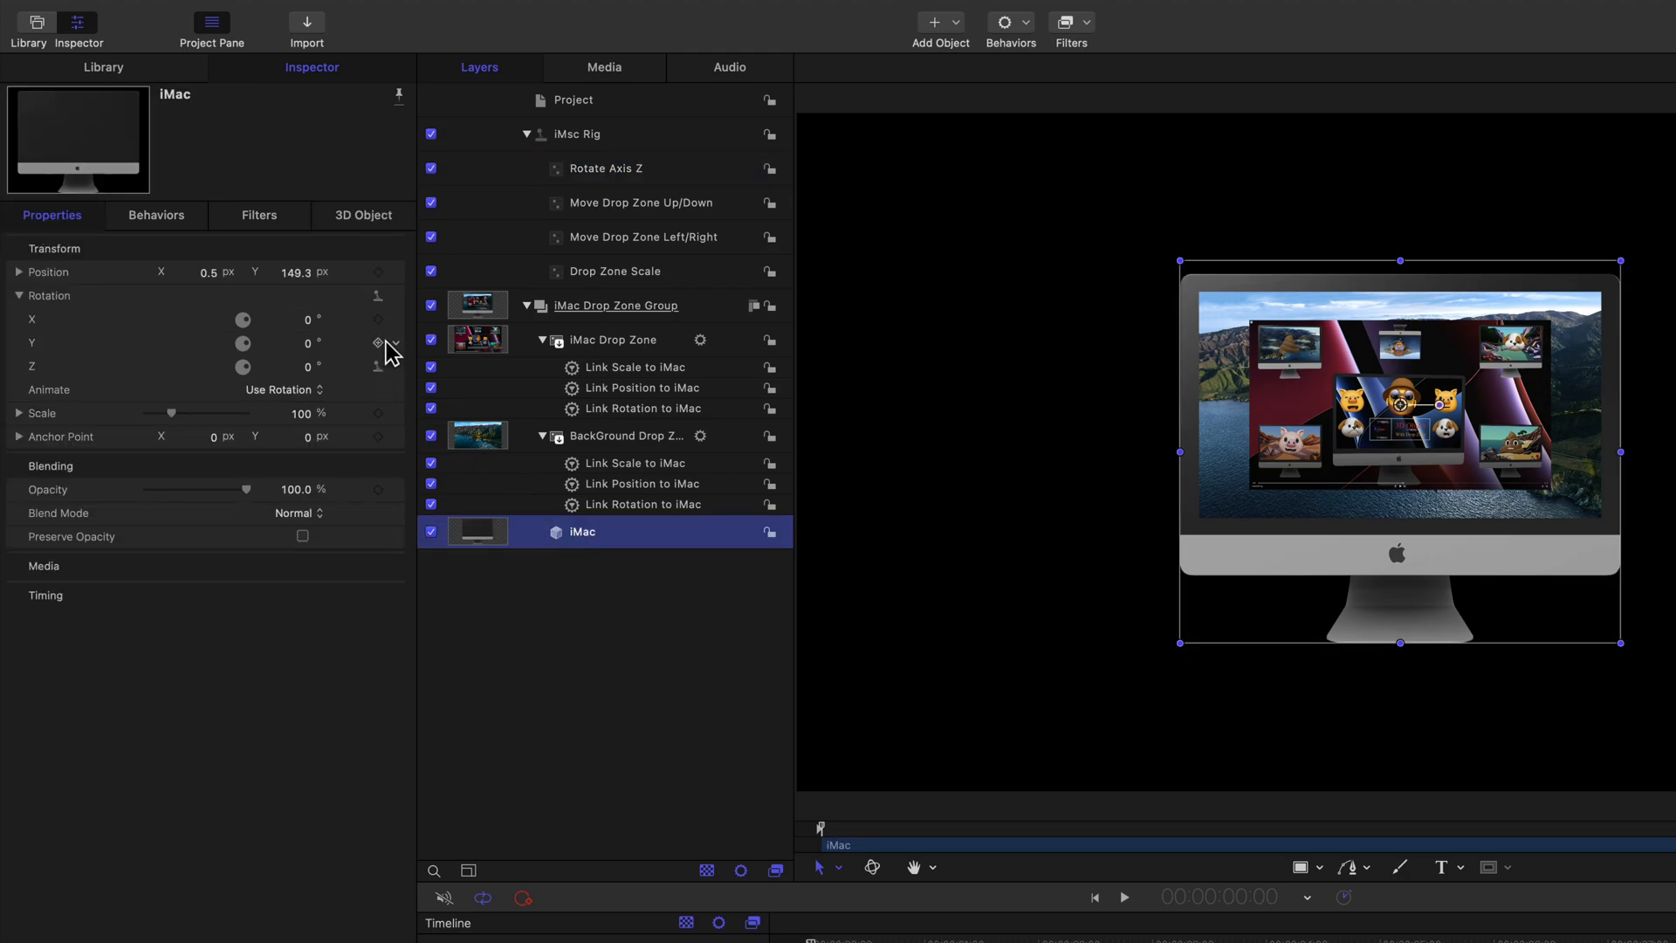
pyautogui.click(392, 349)
pyautogui.moveTo(441, 583)
pyautogui.moveTo(636, 608)
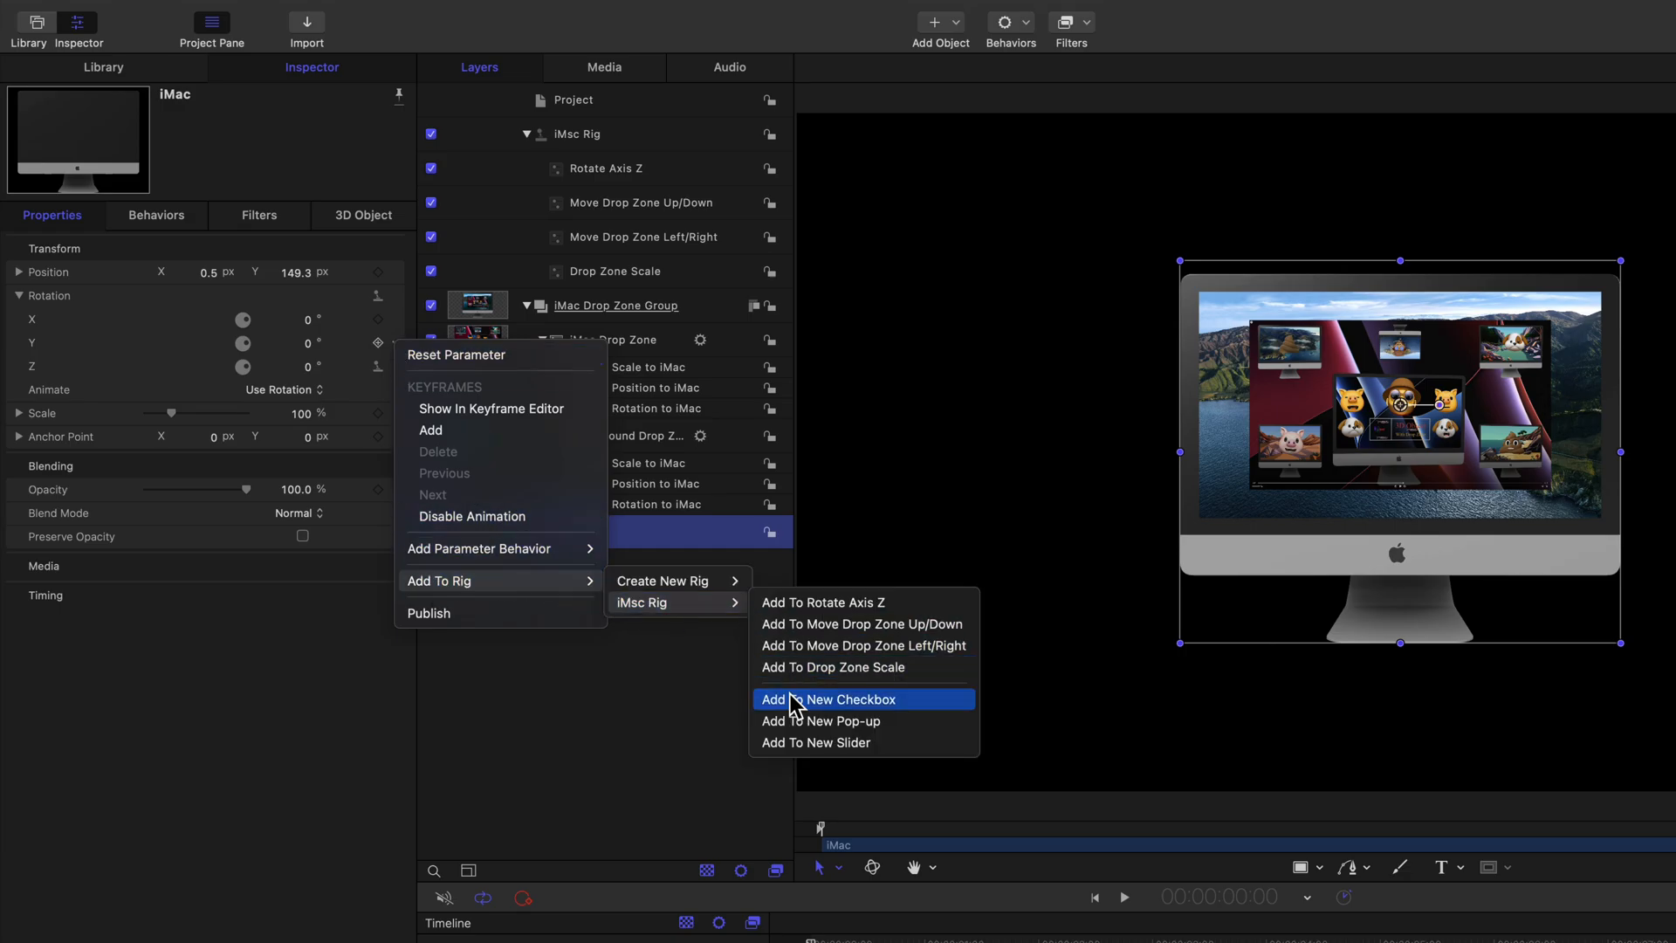
pyautogui.click(811, 747)
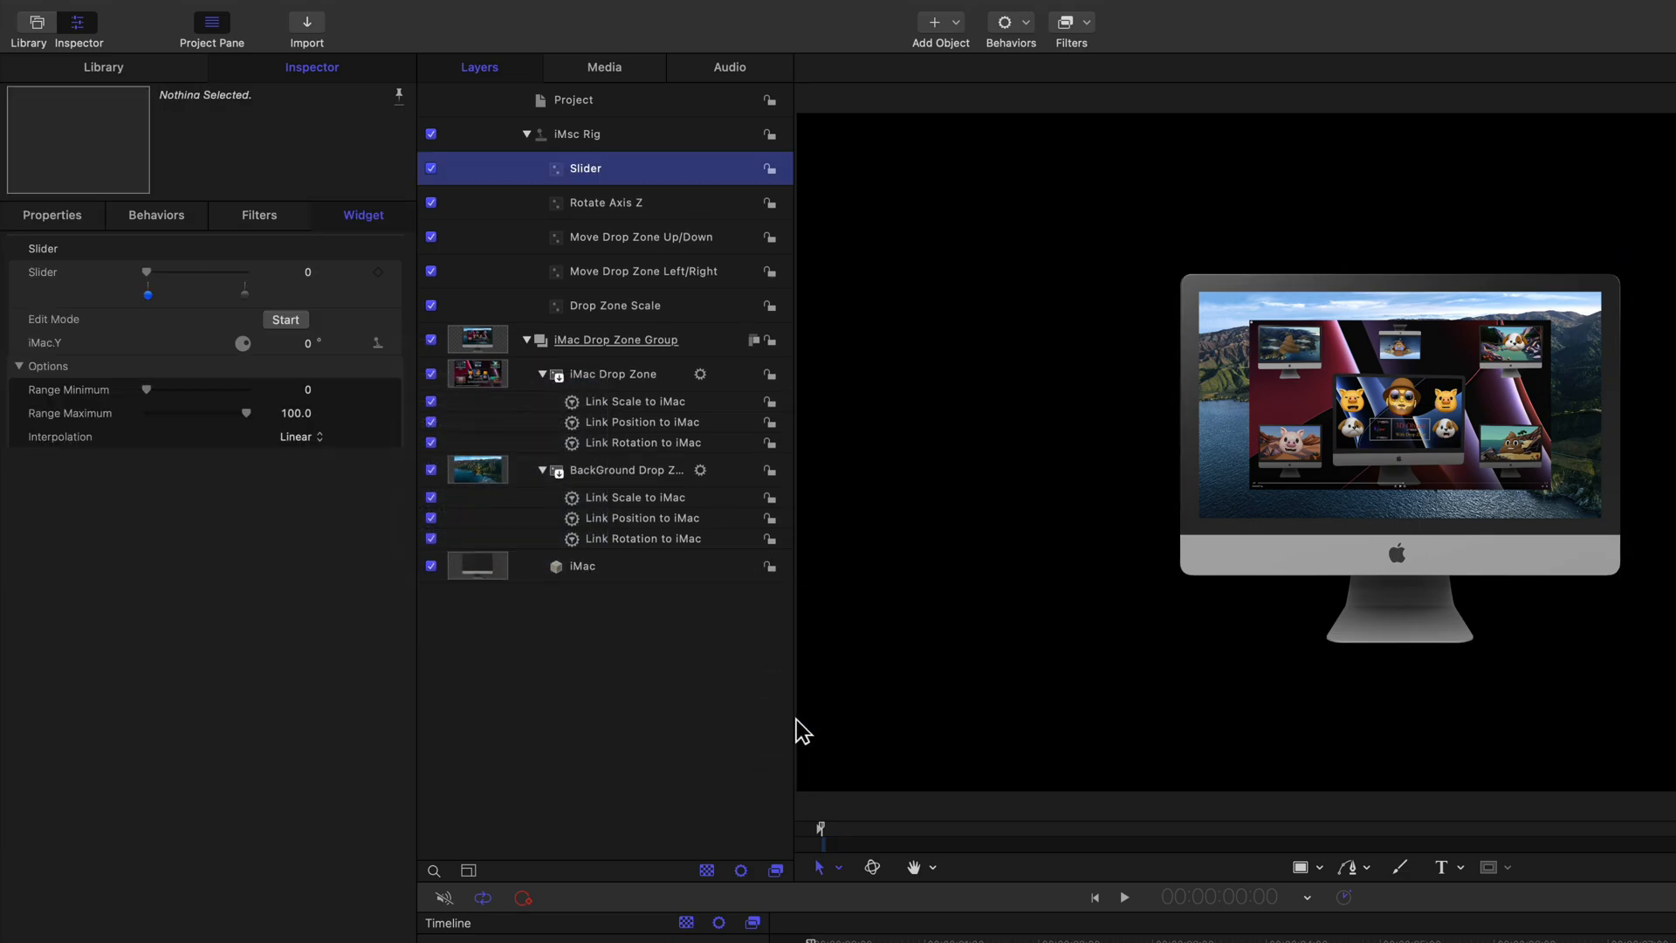
pyautogui.doubleClick(585, 169)
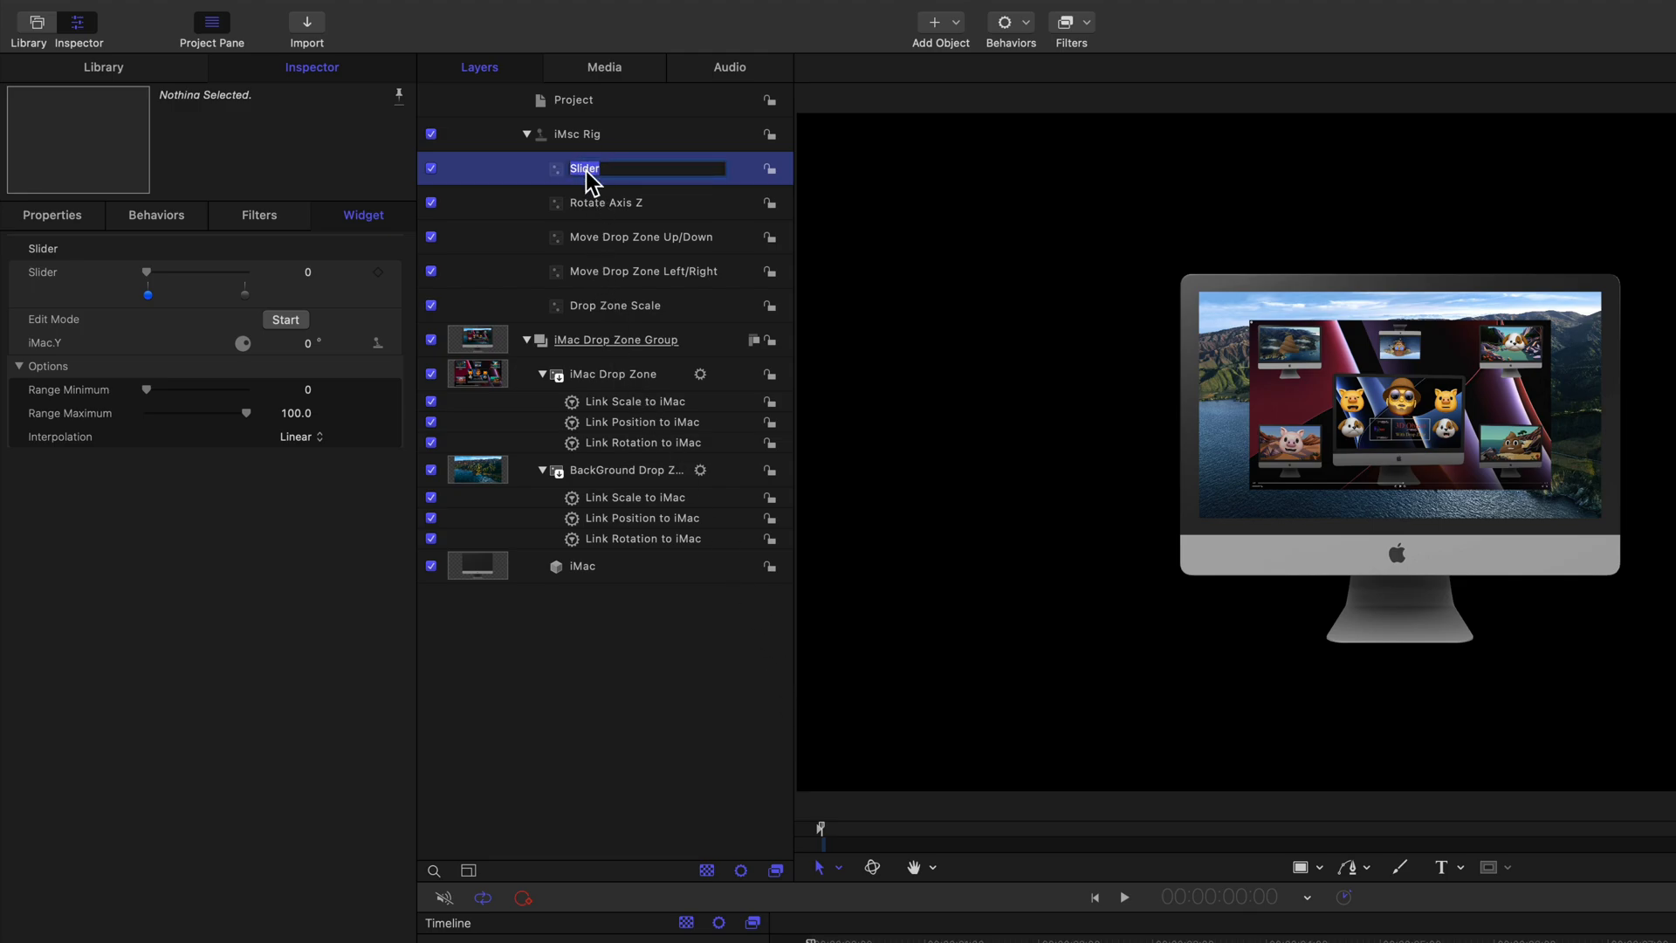
pyautogui.write('Rotate Axos Y')
pyautogui.press('Return')
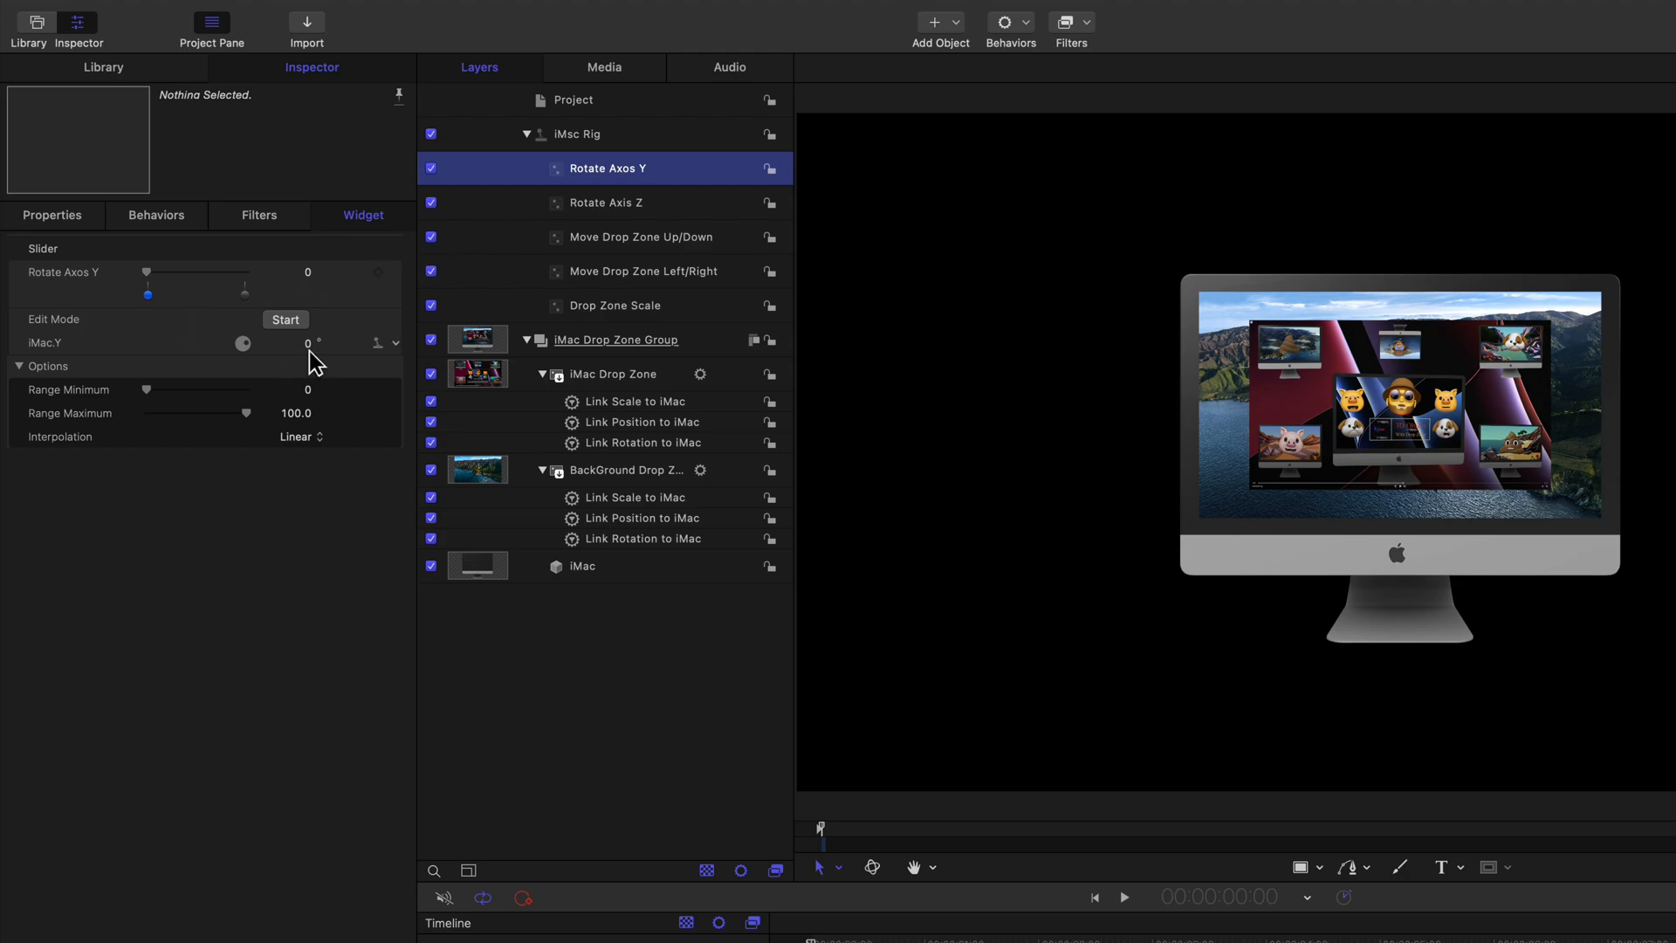
# Step: Set iMac.Y to 360° at the Rotate Axos Y slider's maximum and return the slider to 0
pyautogui.click(243, 297)
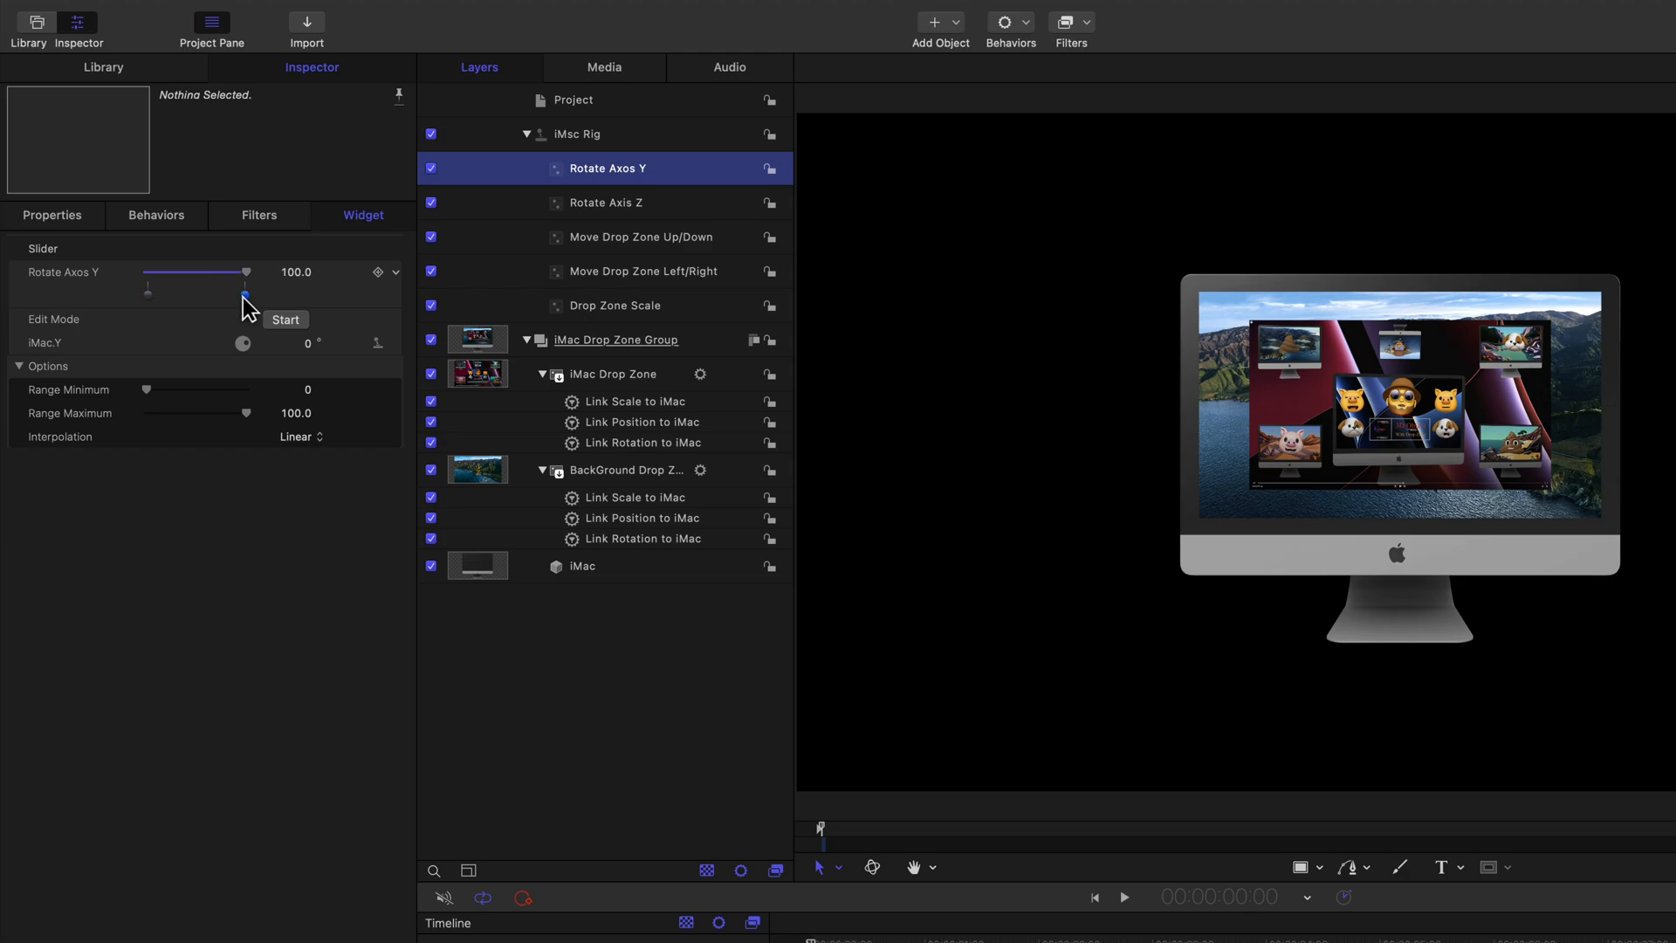
pyautogui.click(311, 344)
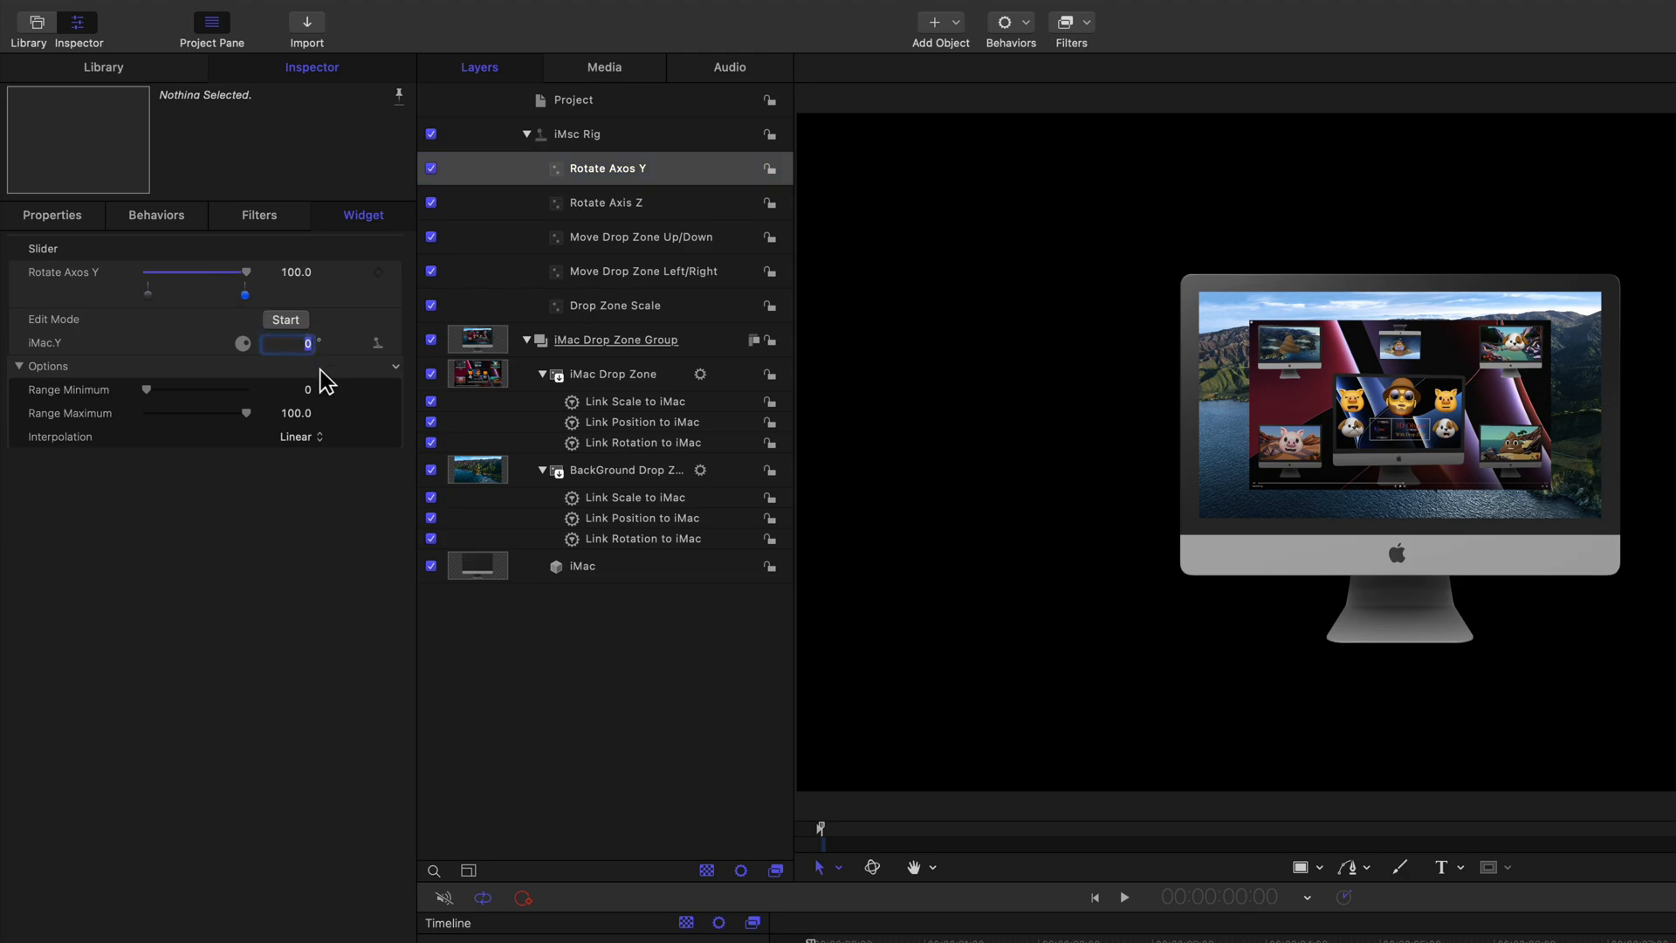
pyautogui.write('360')
pyautogui.press('Return')
pyautogui.moveTo(247, 272); pyautogui.dragTo(135, 285)
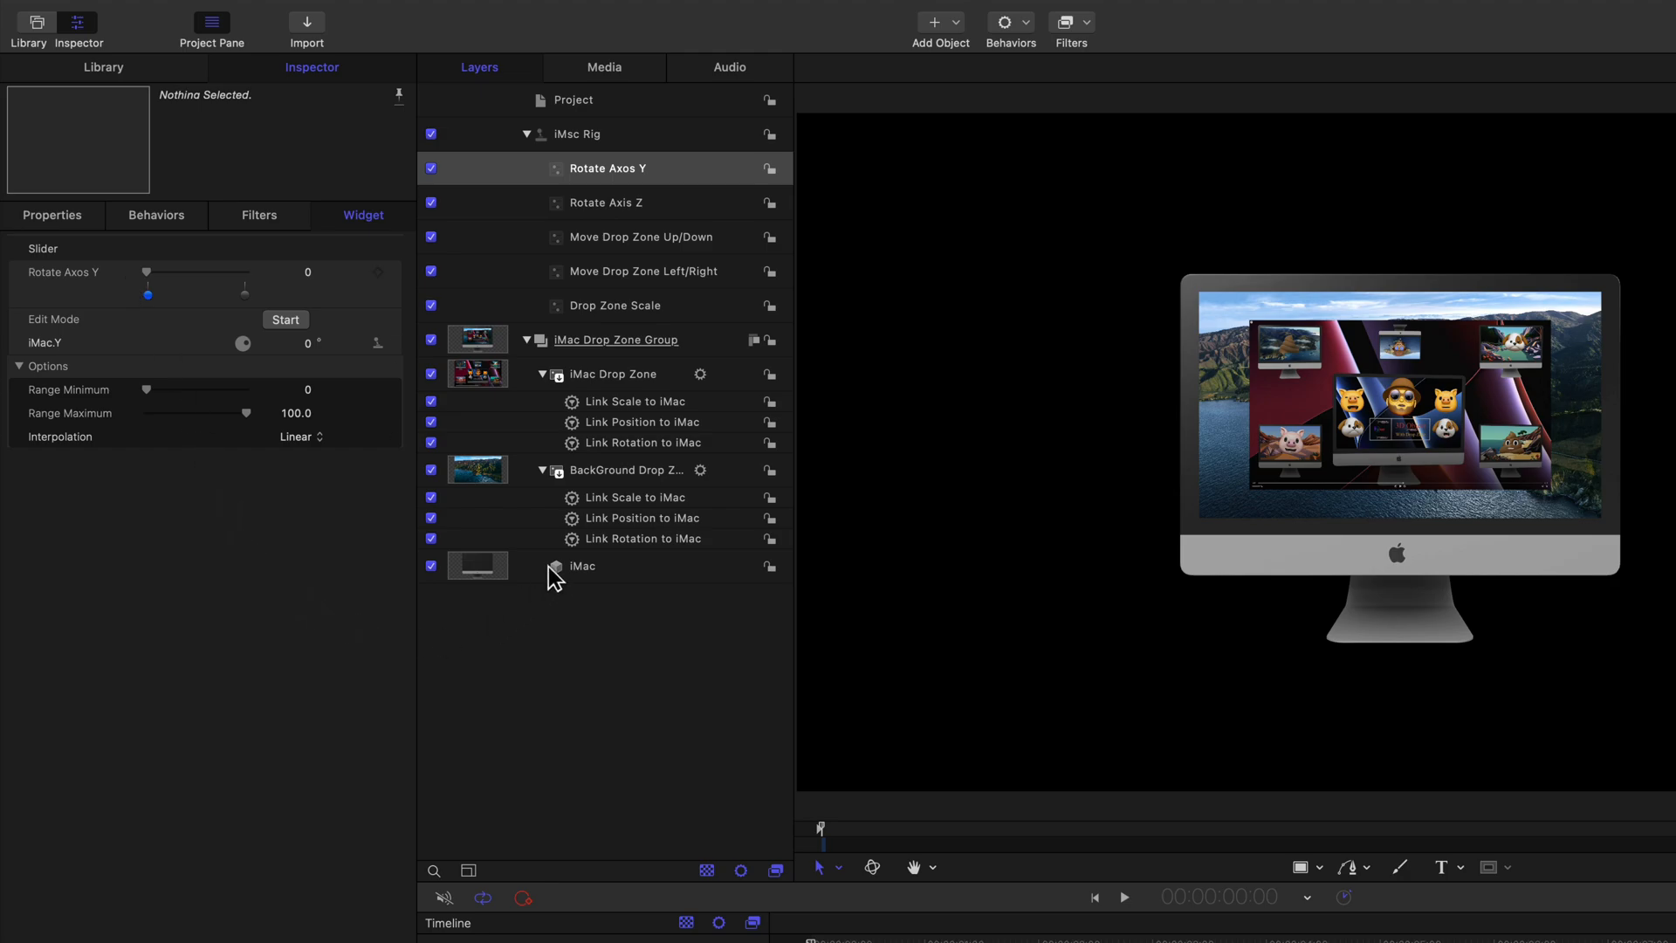
# Step: Add the iMac model's X rotation to a new iMsc Rig slider named Rotate Axis X
pyautogui.click(583, 570)
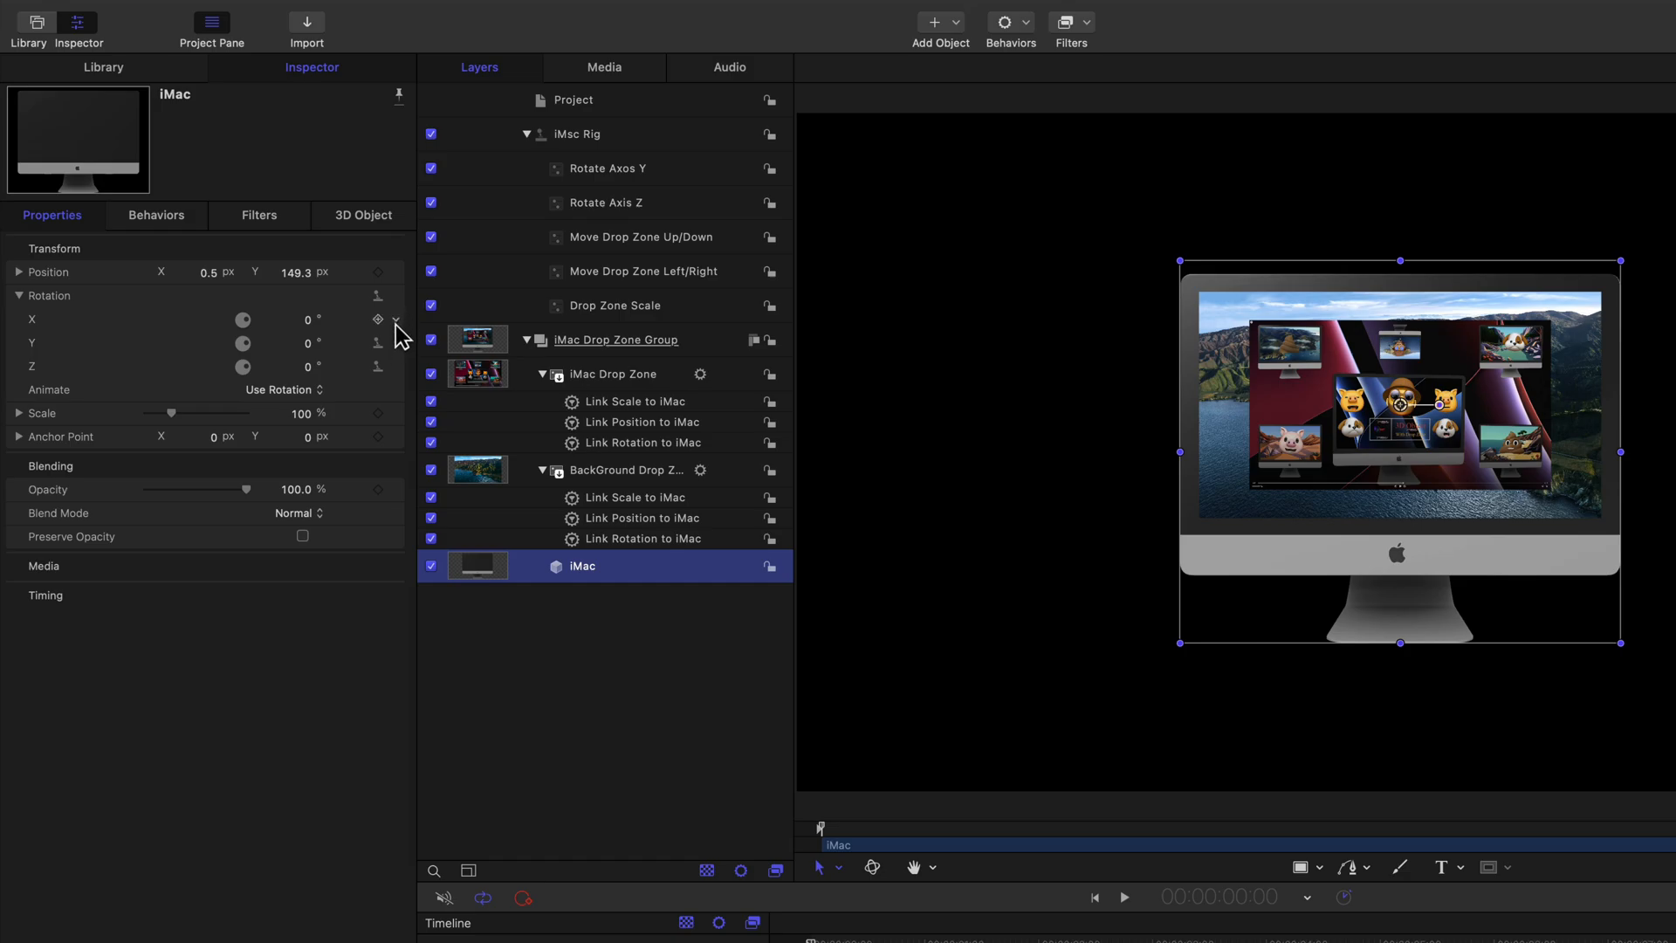
pyautogui.click(396, 322)
pyautogui.moveTo(487, 566)
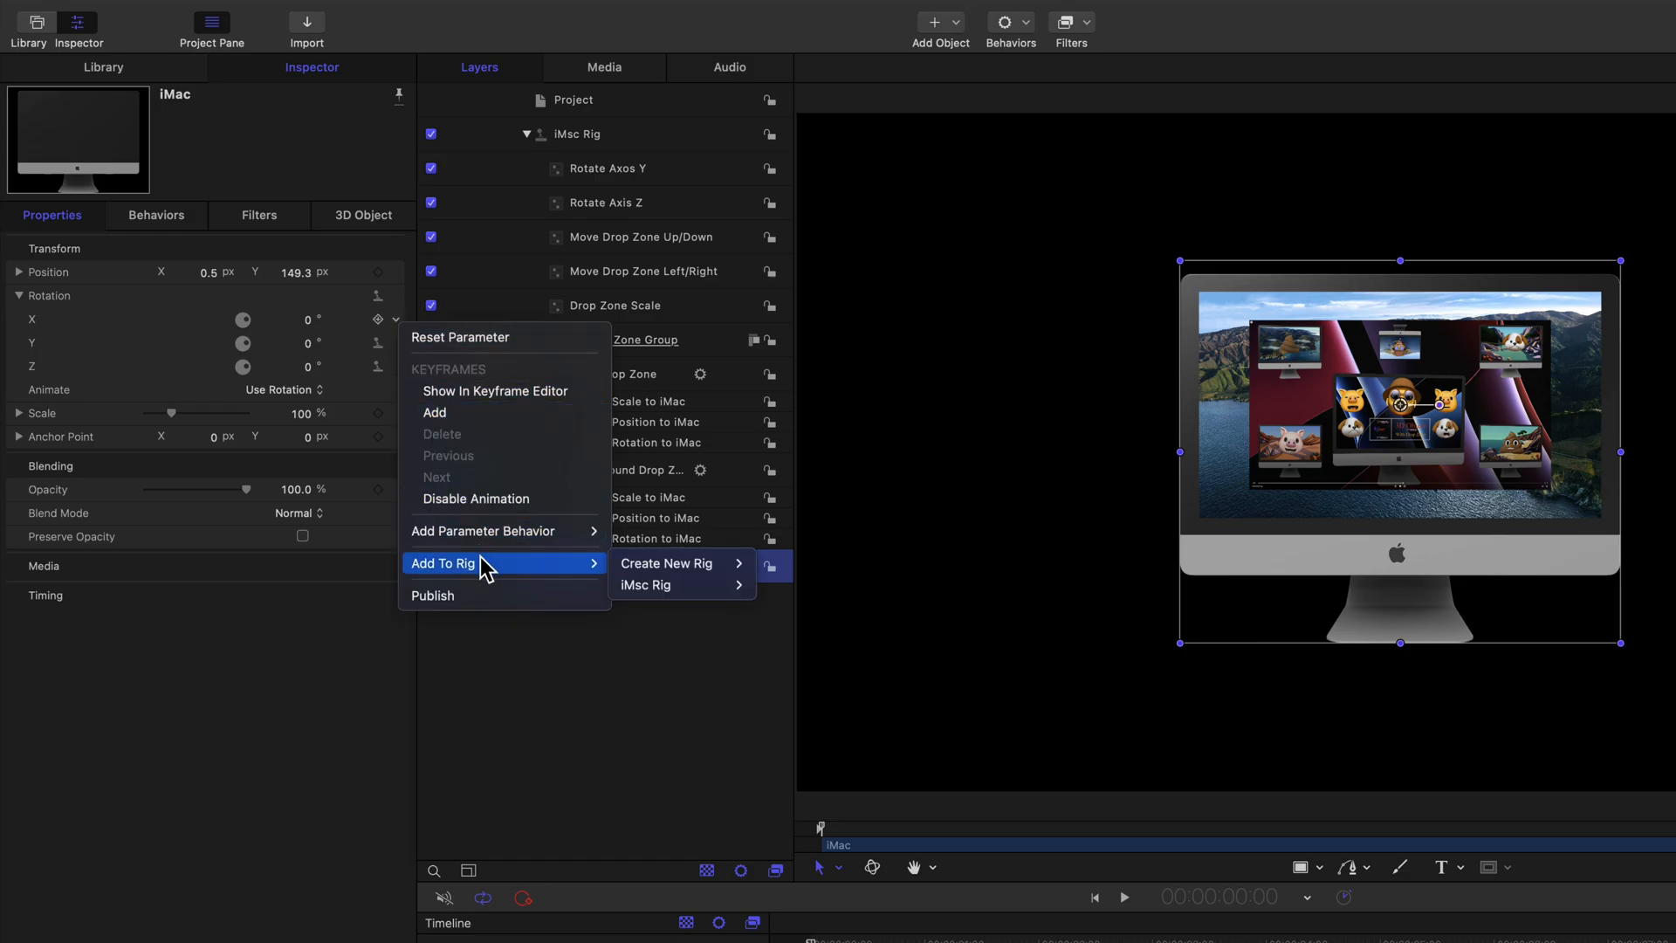
pyautogui.moveTo(653, 589)
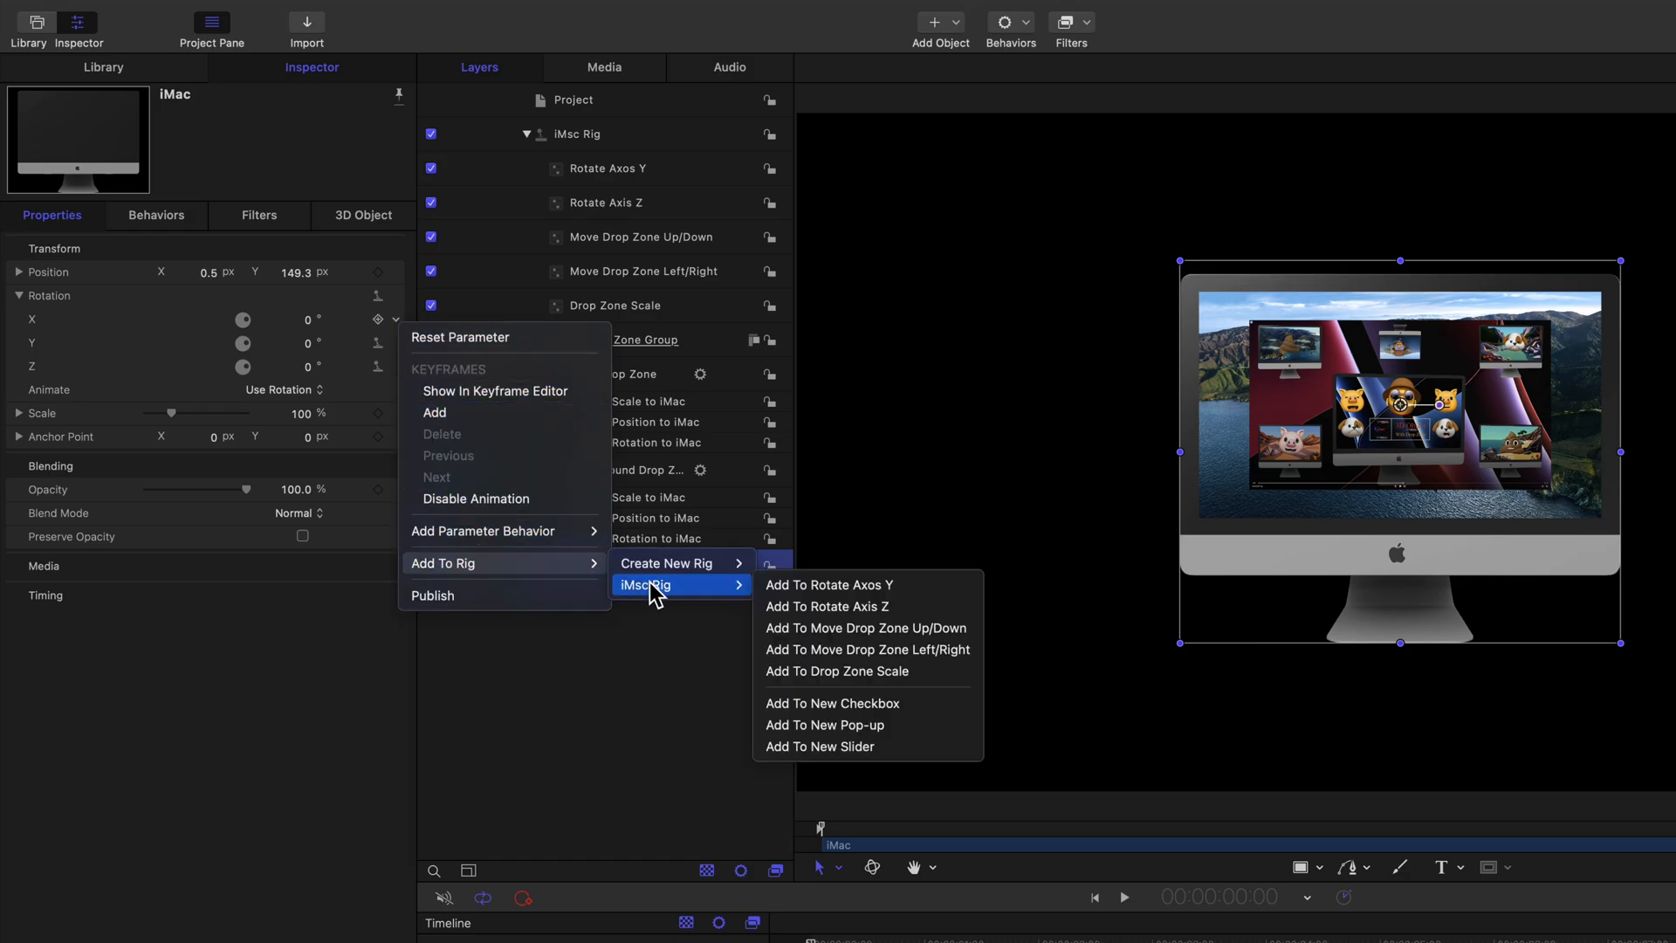
pyautogui.click(831, 747)
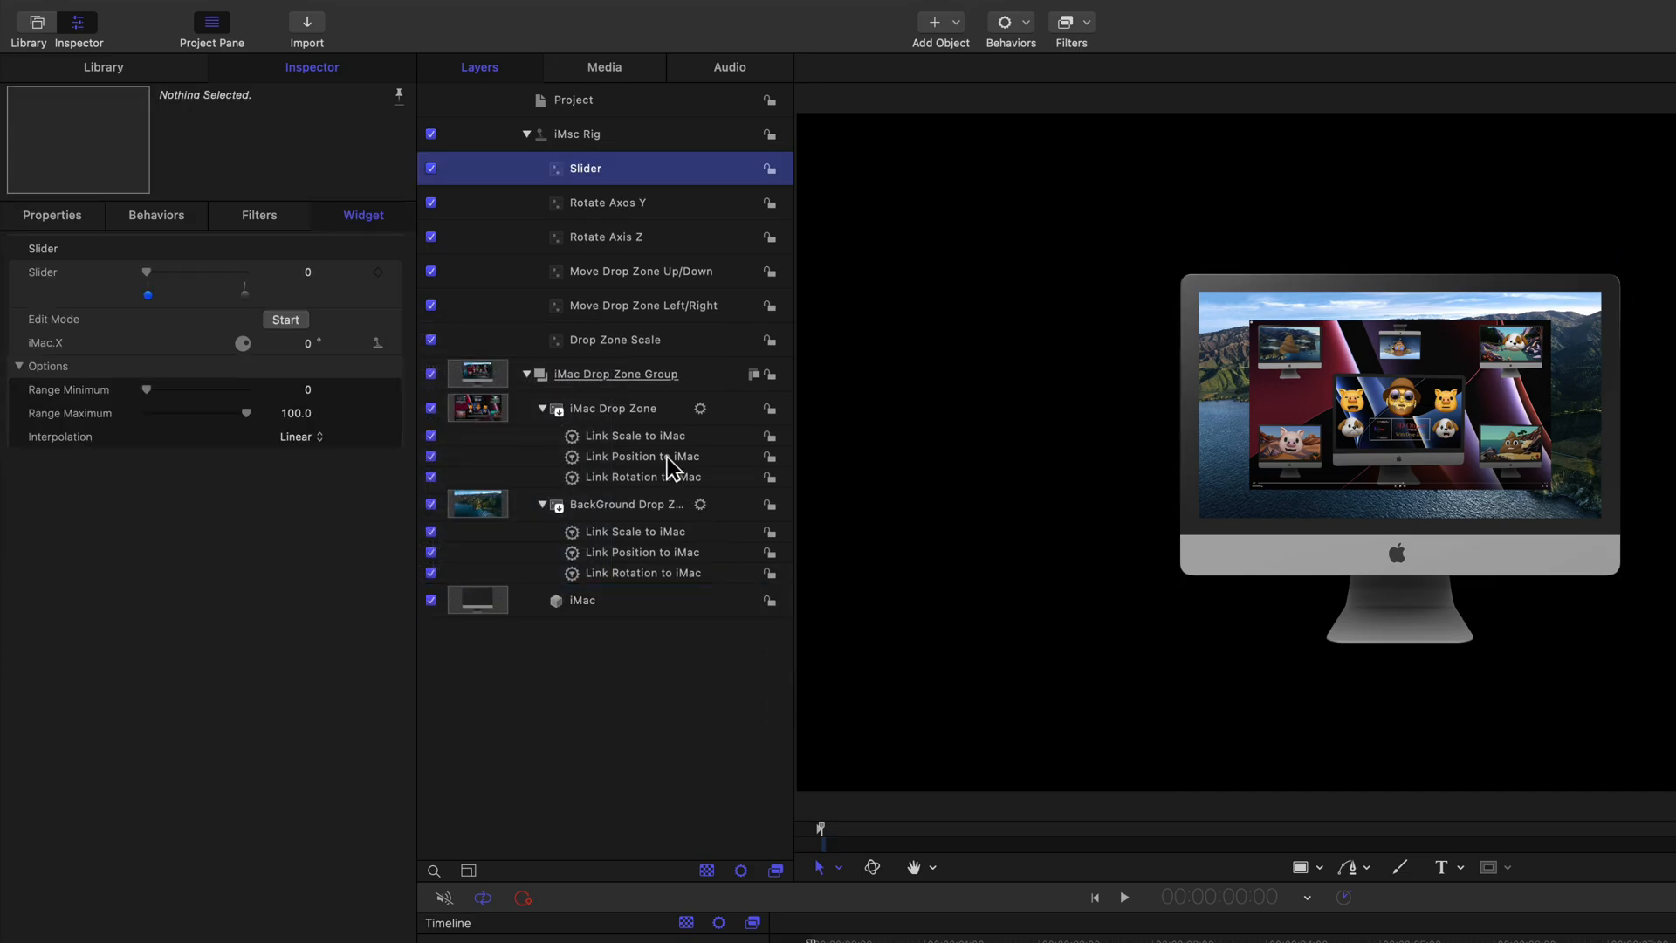
pyautogui.doubleClick(585, 166)
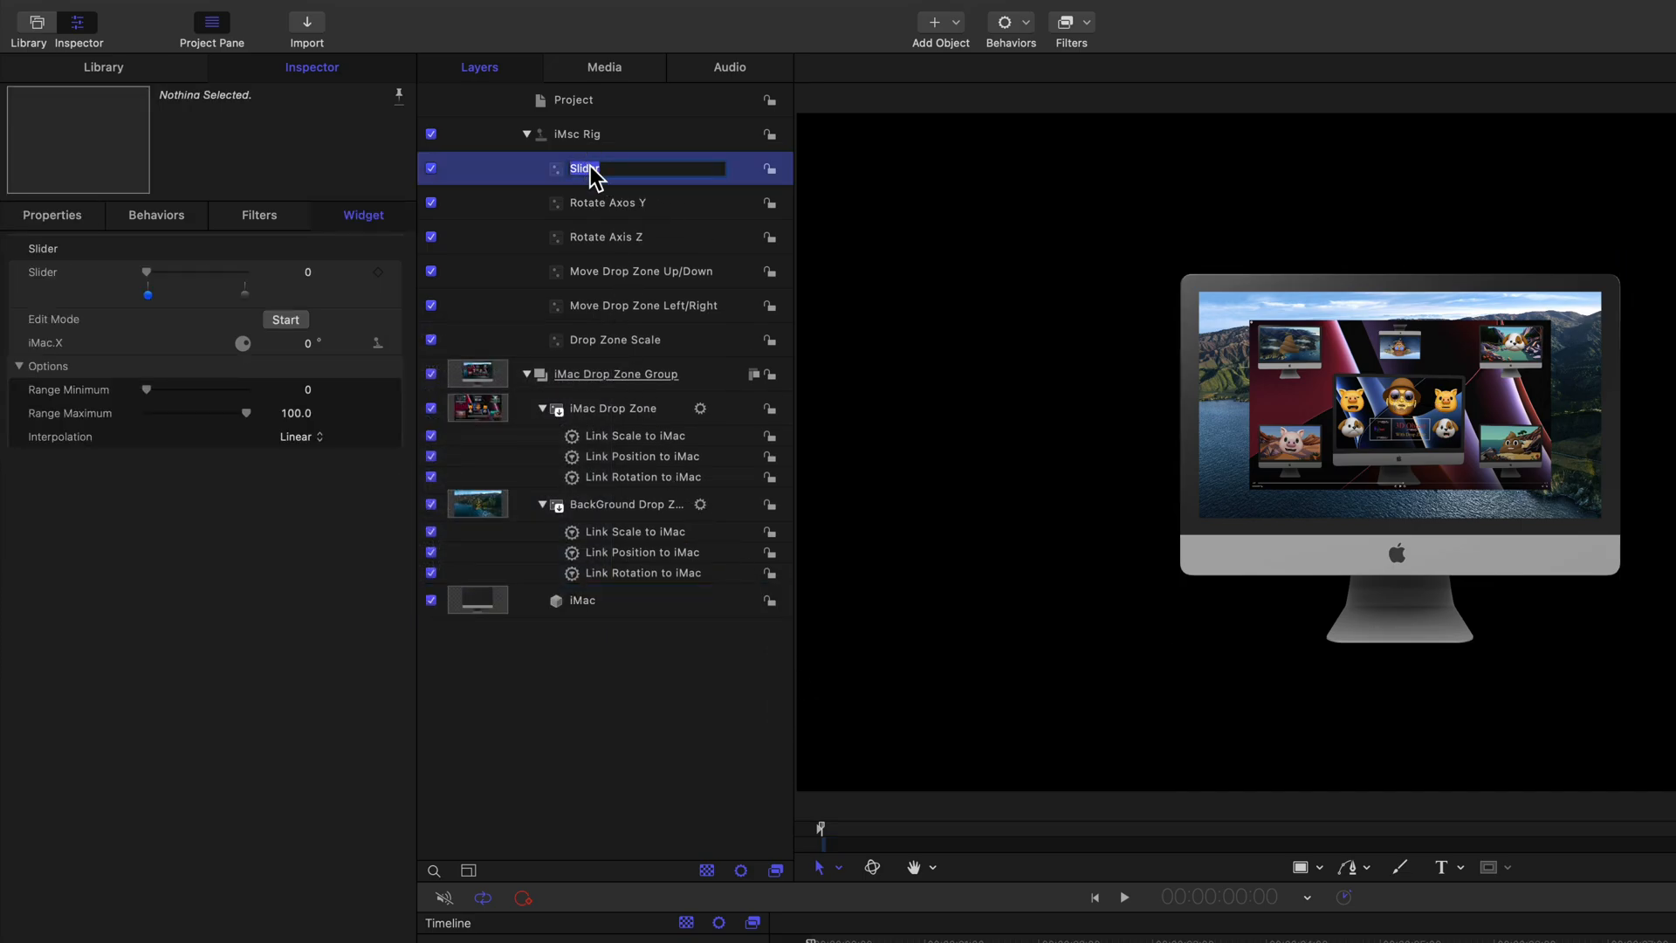
pyautogui.write('Rotate Axis X')
pyautogui.press('Return')
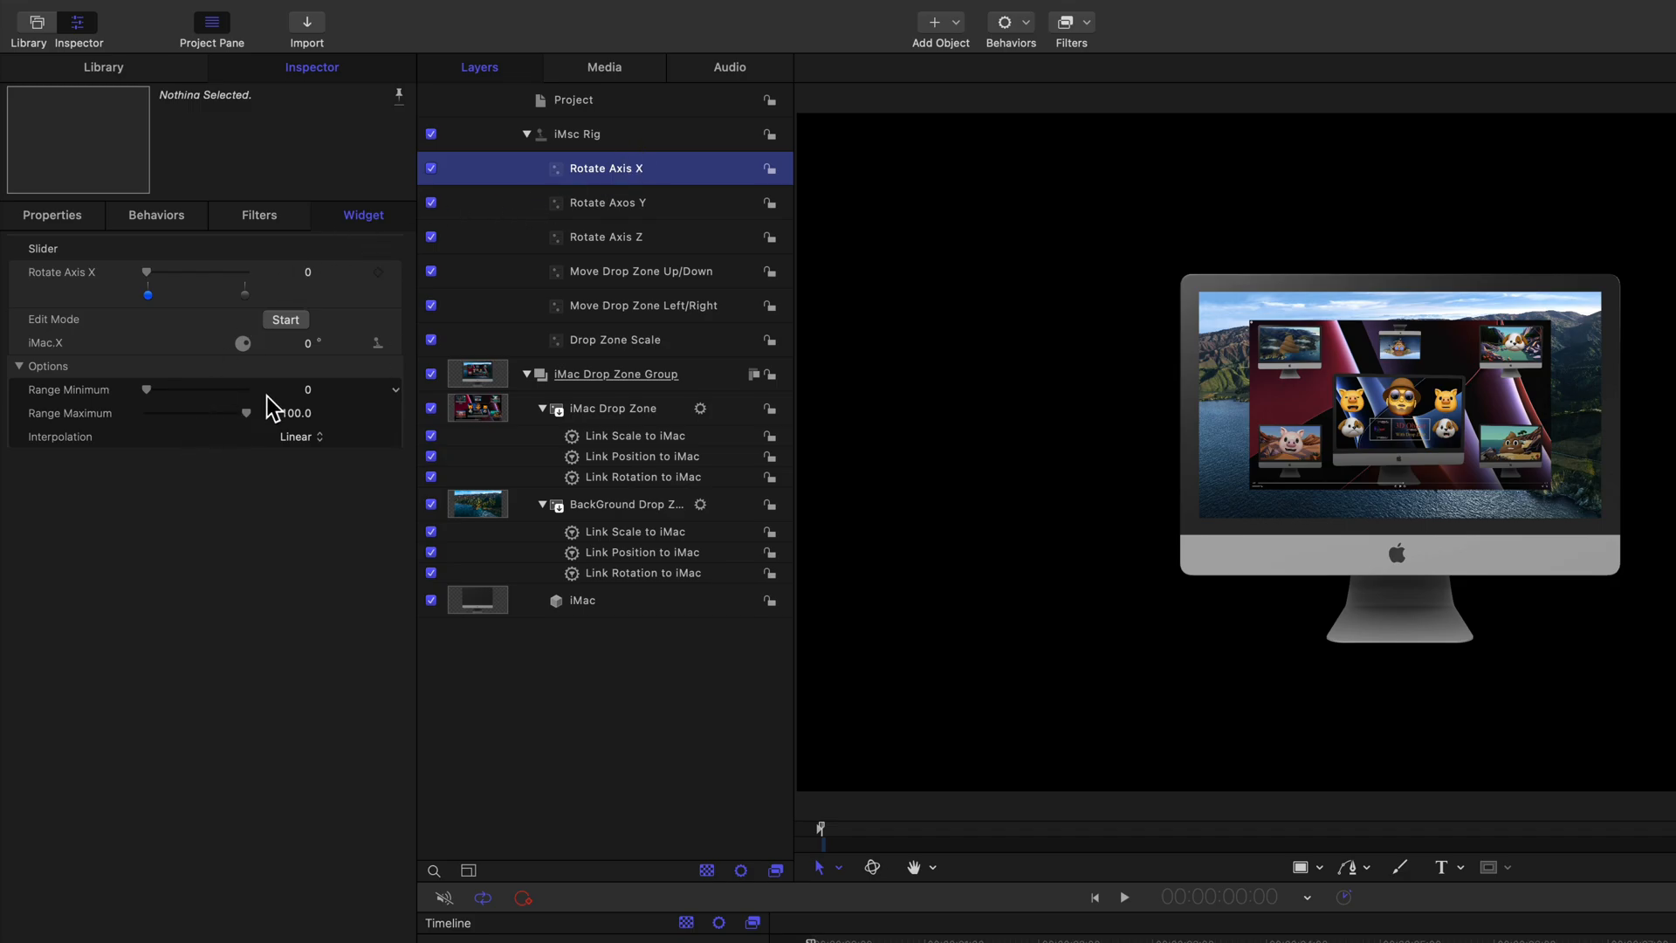
# Step: Set iMac.X to 360° at the Rotate Axis X slider's maximum and return the slider to 0
pyautogui.click(244, 295)
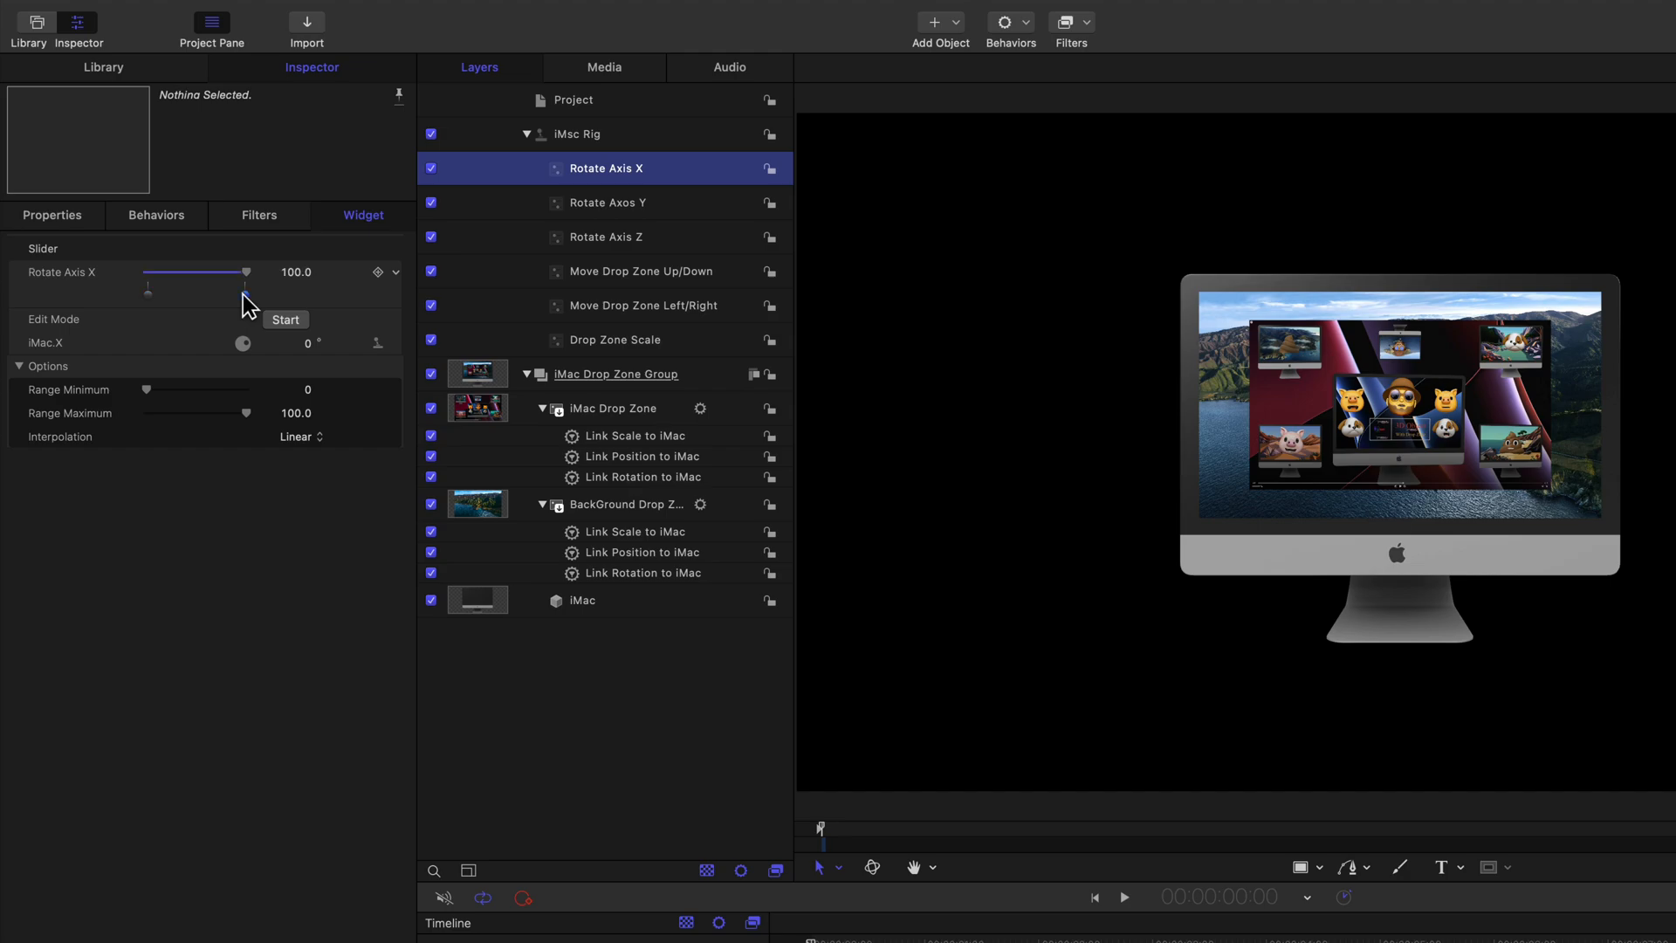
pyautogui.click(312, 343)
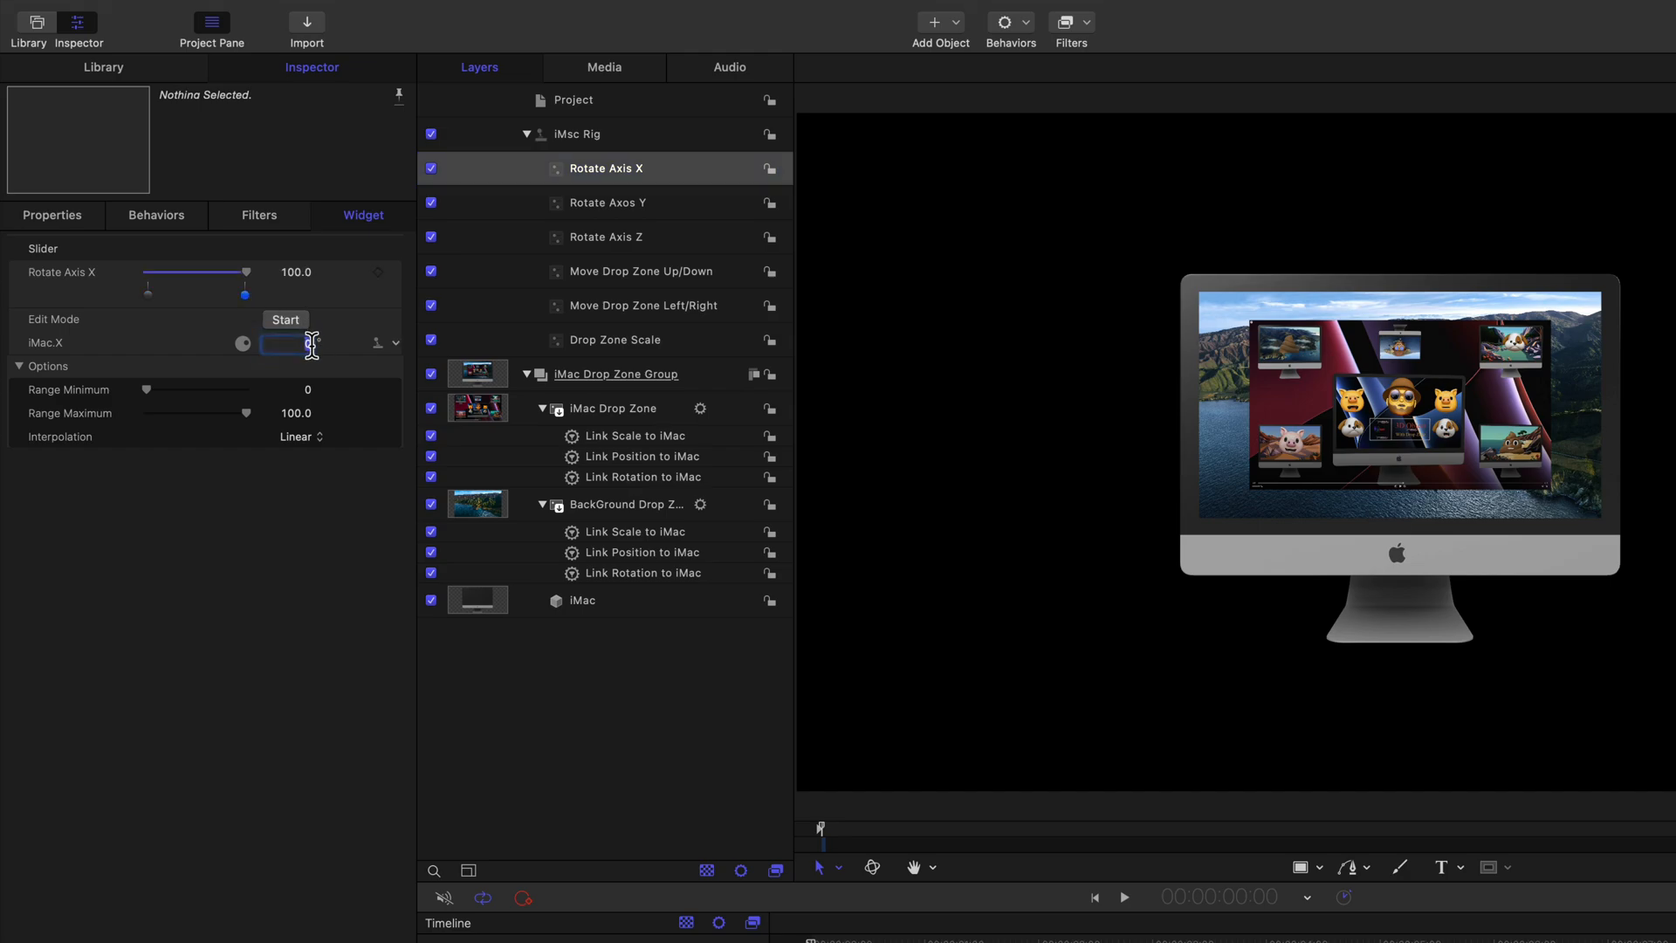
pyautogui.write('36')
pyautogui.write('0')
pyautogui.press('Return')
pyautogui.moveTo(246, 272); pyautogui.dragTo(116, 284)
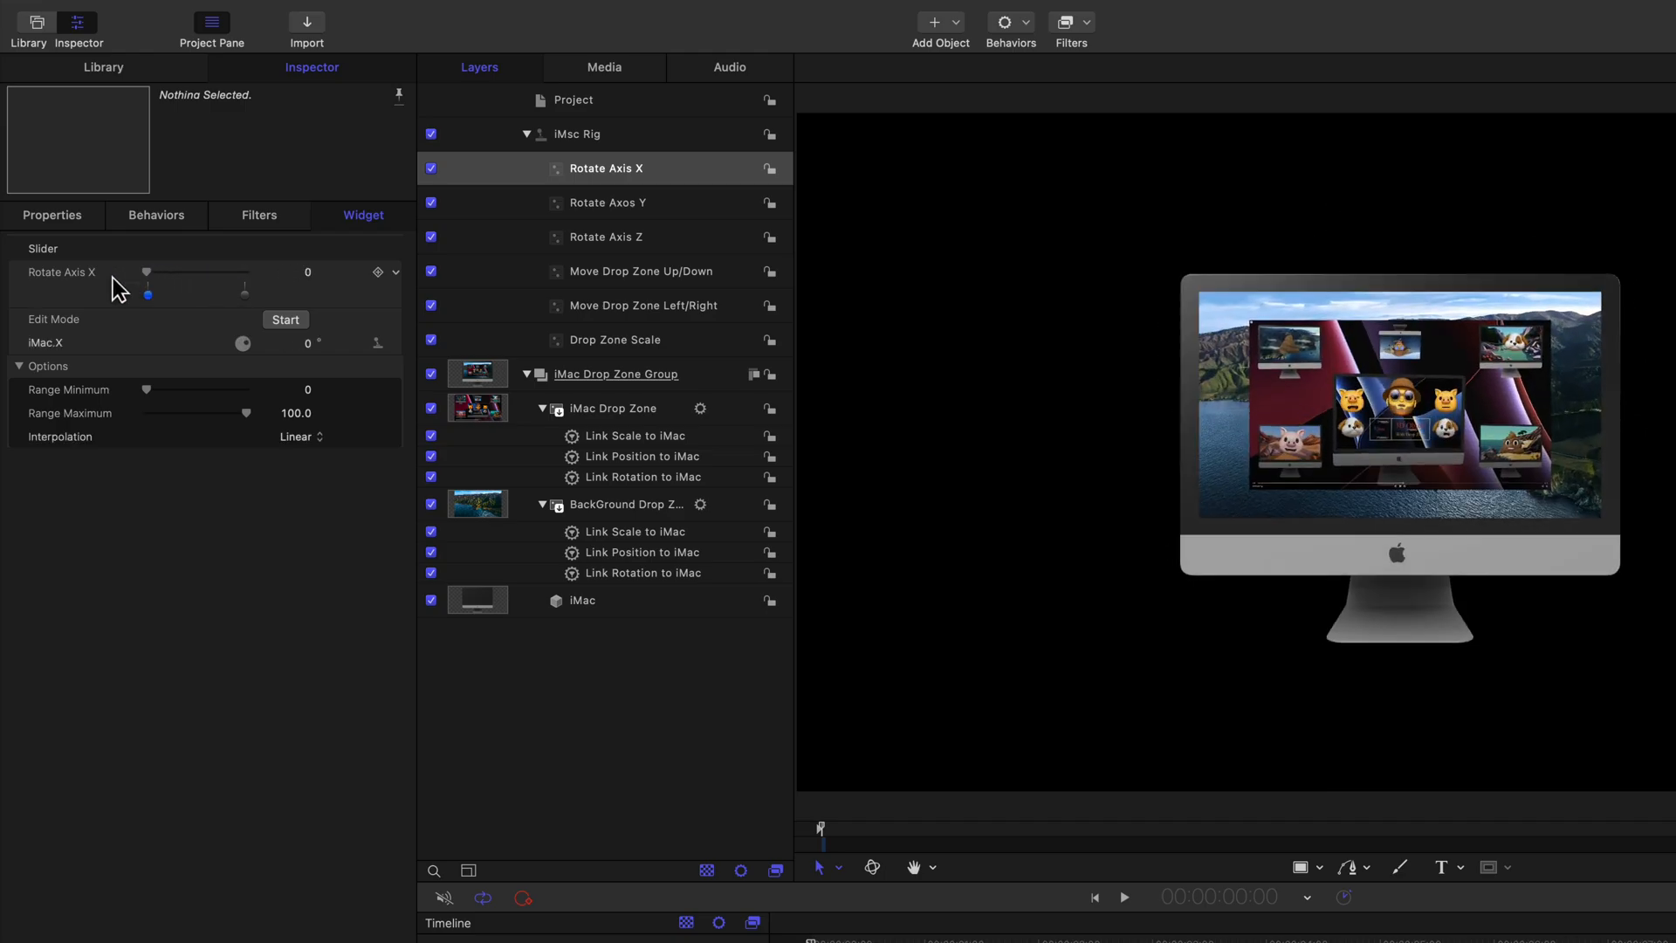
# Step: Set the iMac model's scale to 50%
pyautogui.click(564, 599)
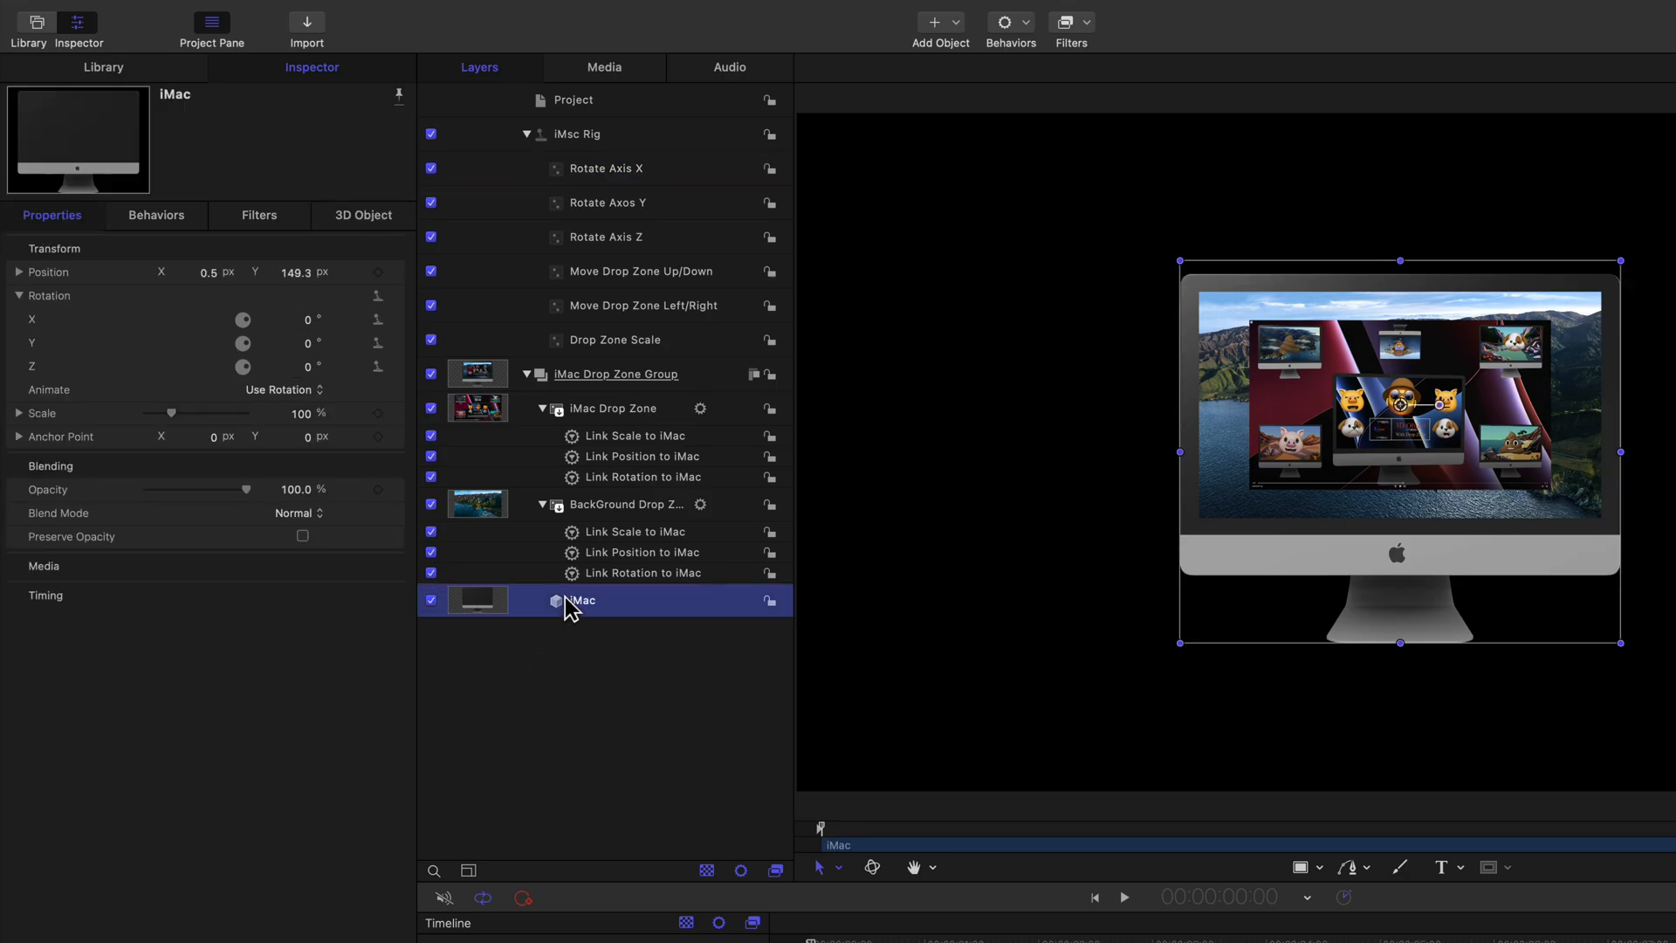
pyautogui.click(302, 414)
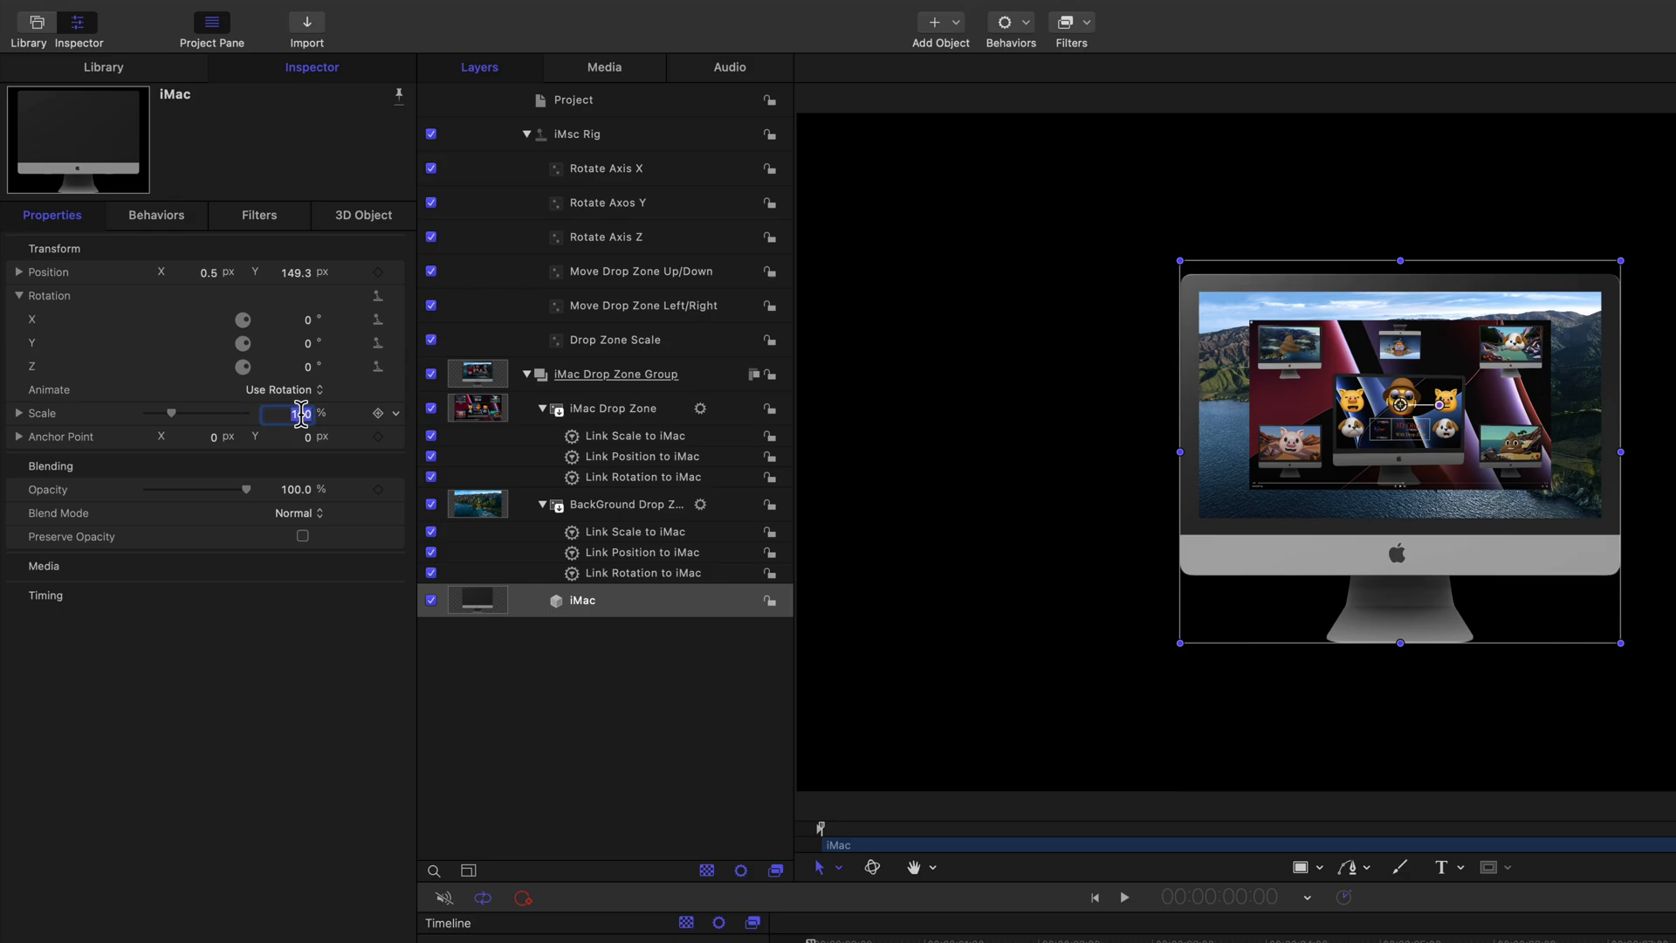
pyautogui.write('50')
pyautogui.press('Return')
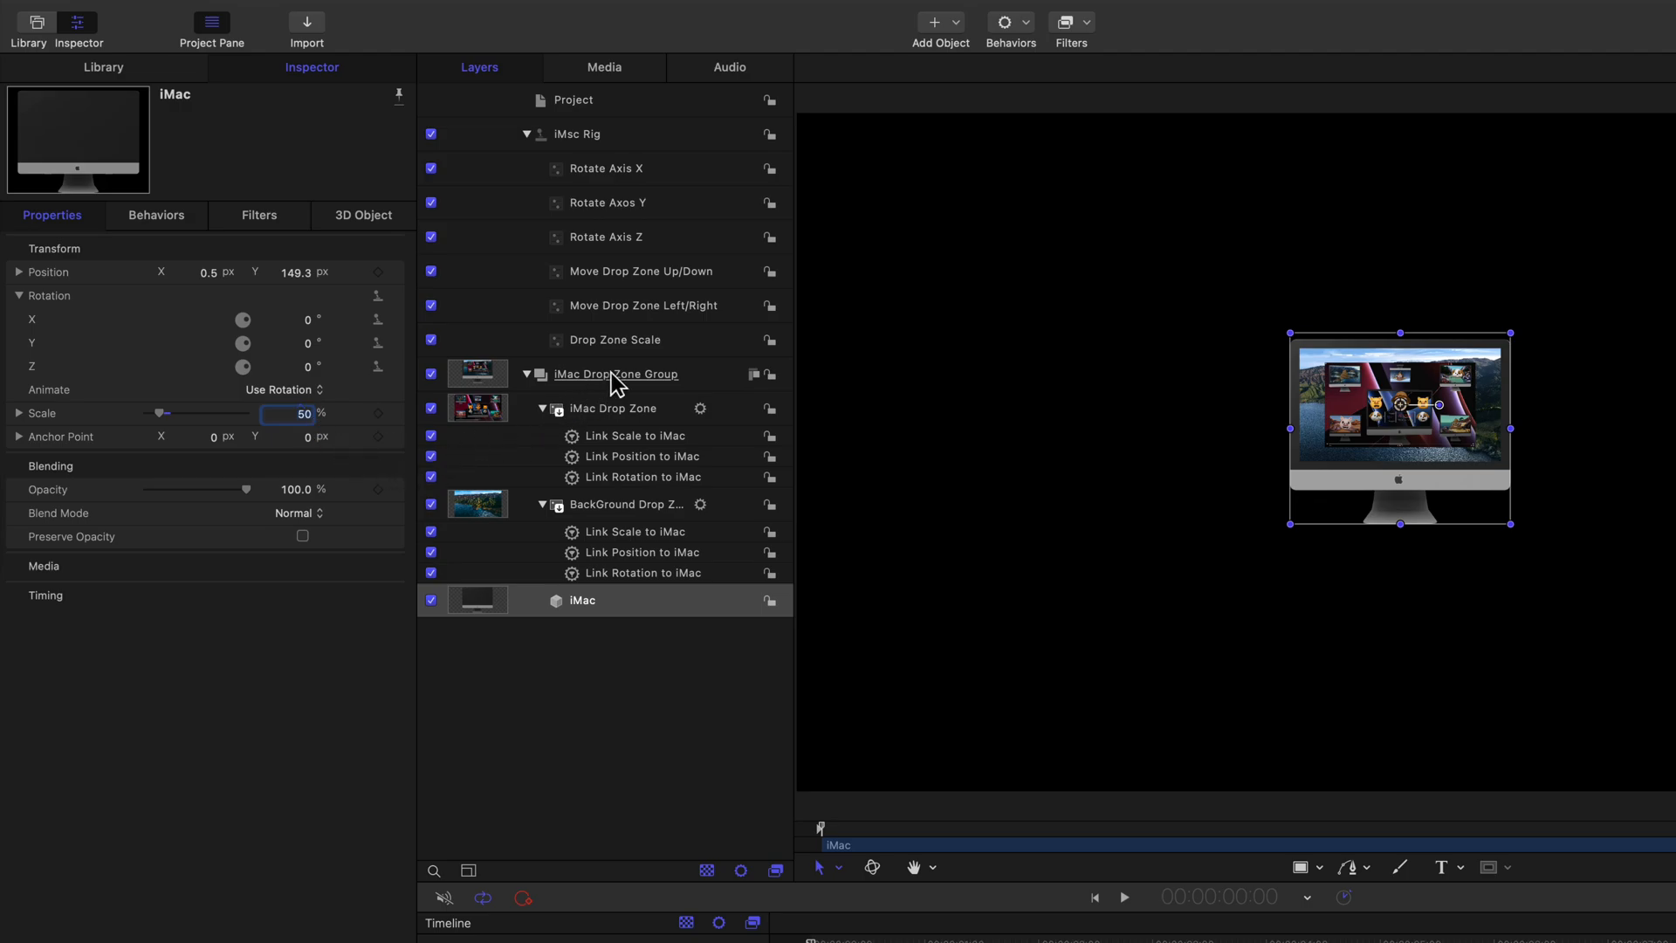
# Step: Add the iMac Drop Zone Group's X position to a new iMsc Rig slider named Move iMac Left/Right
pyautogui.click(617, 375)
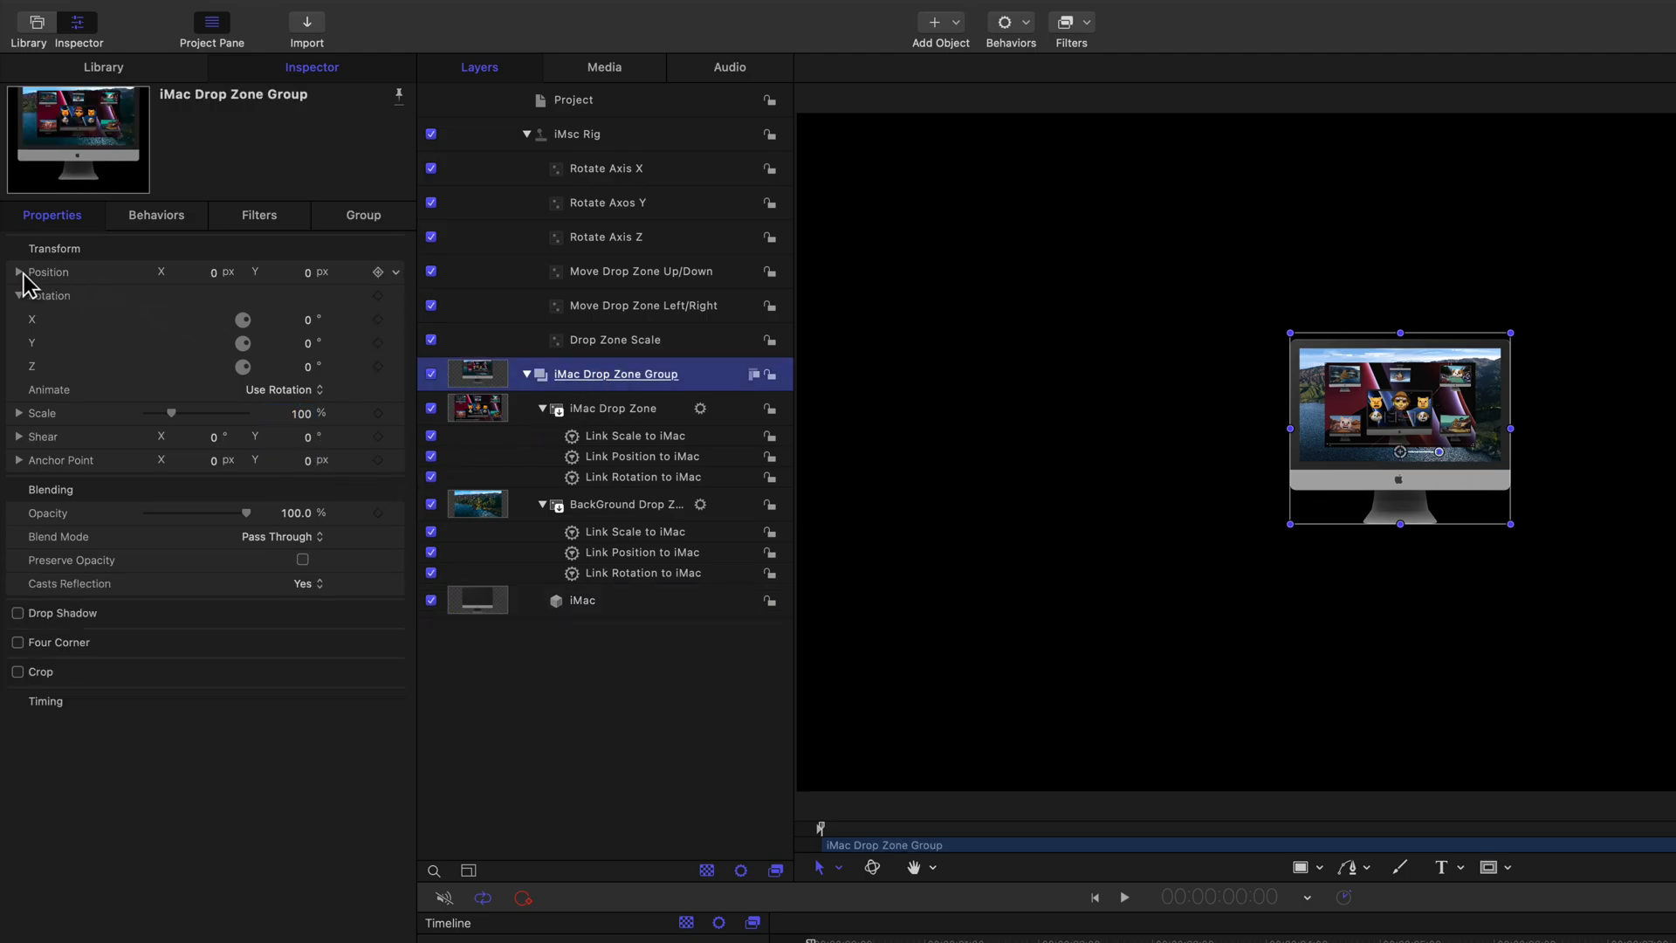
pyautogui.click(18, 272)
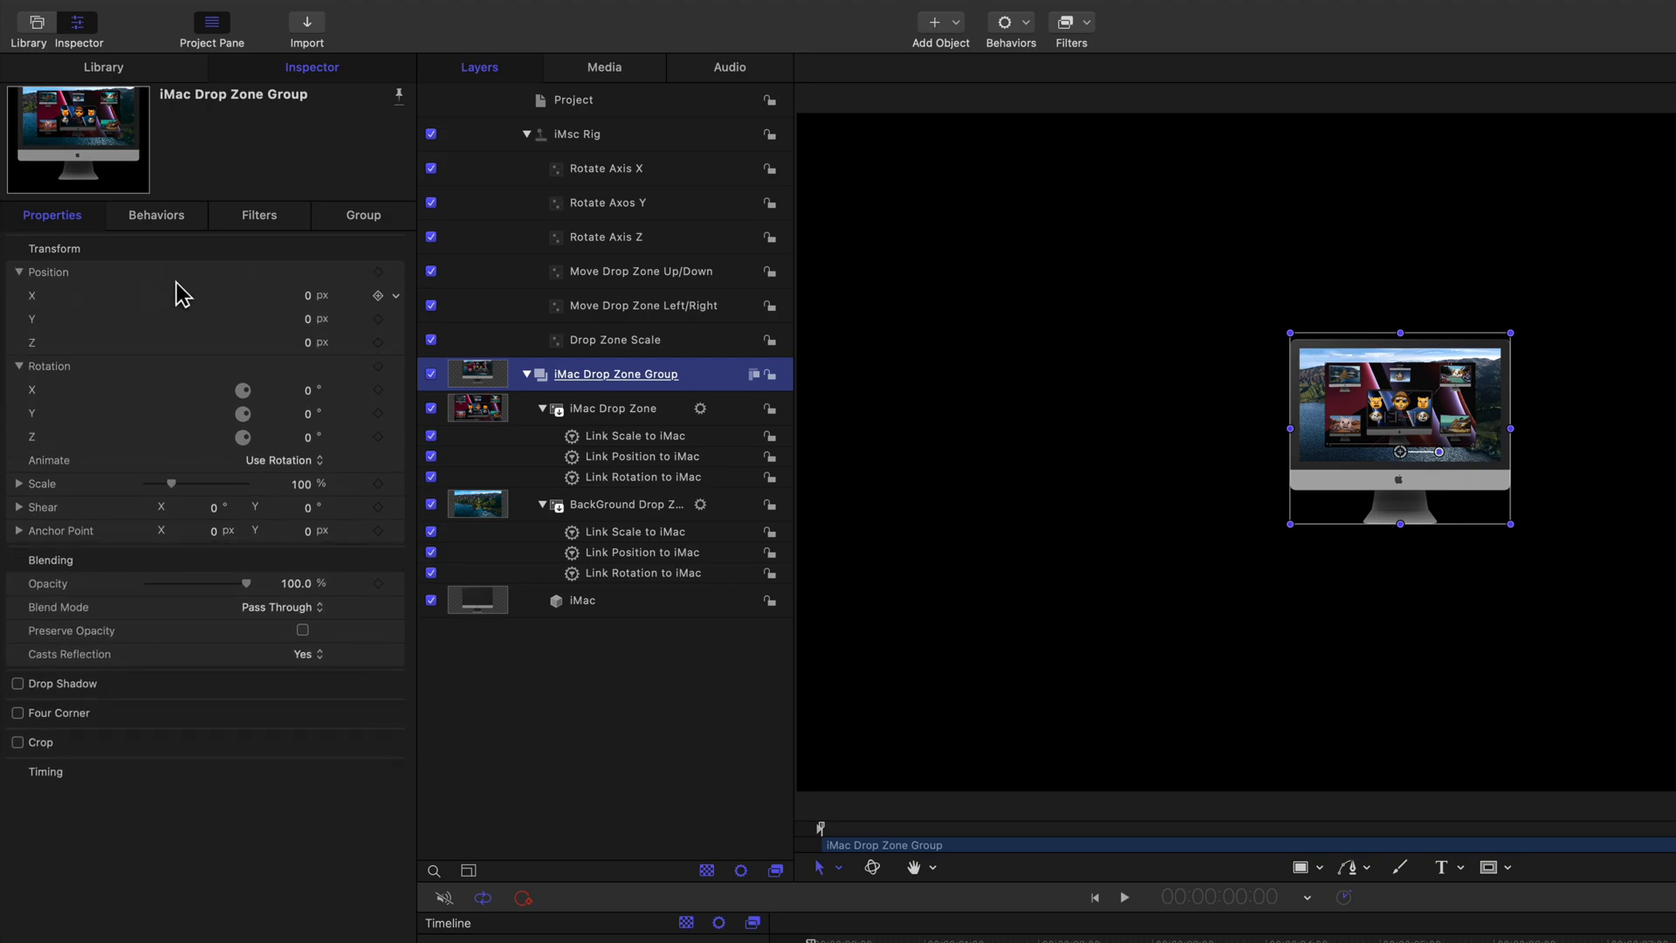
pyautogui.click(394, 297)
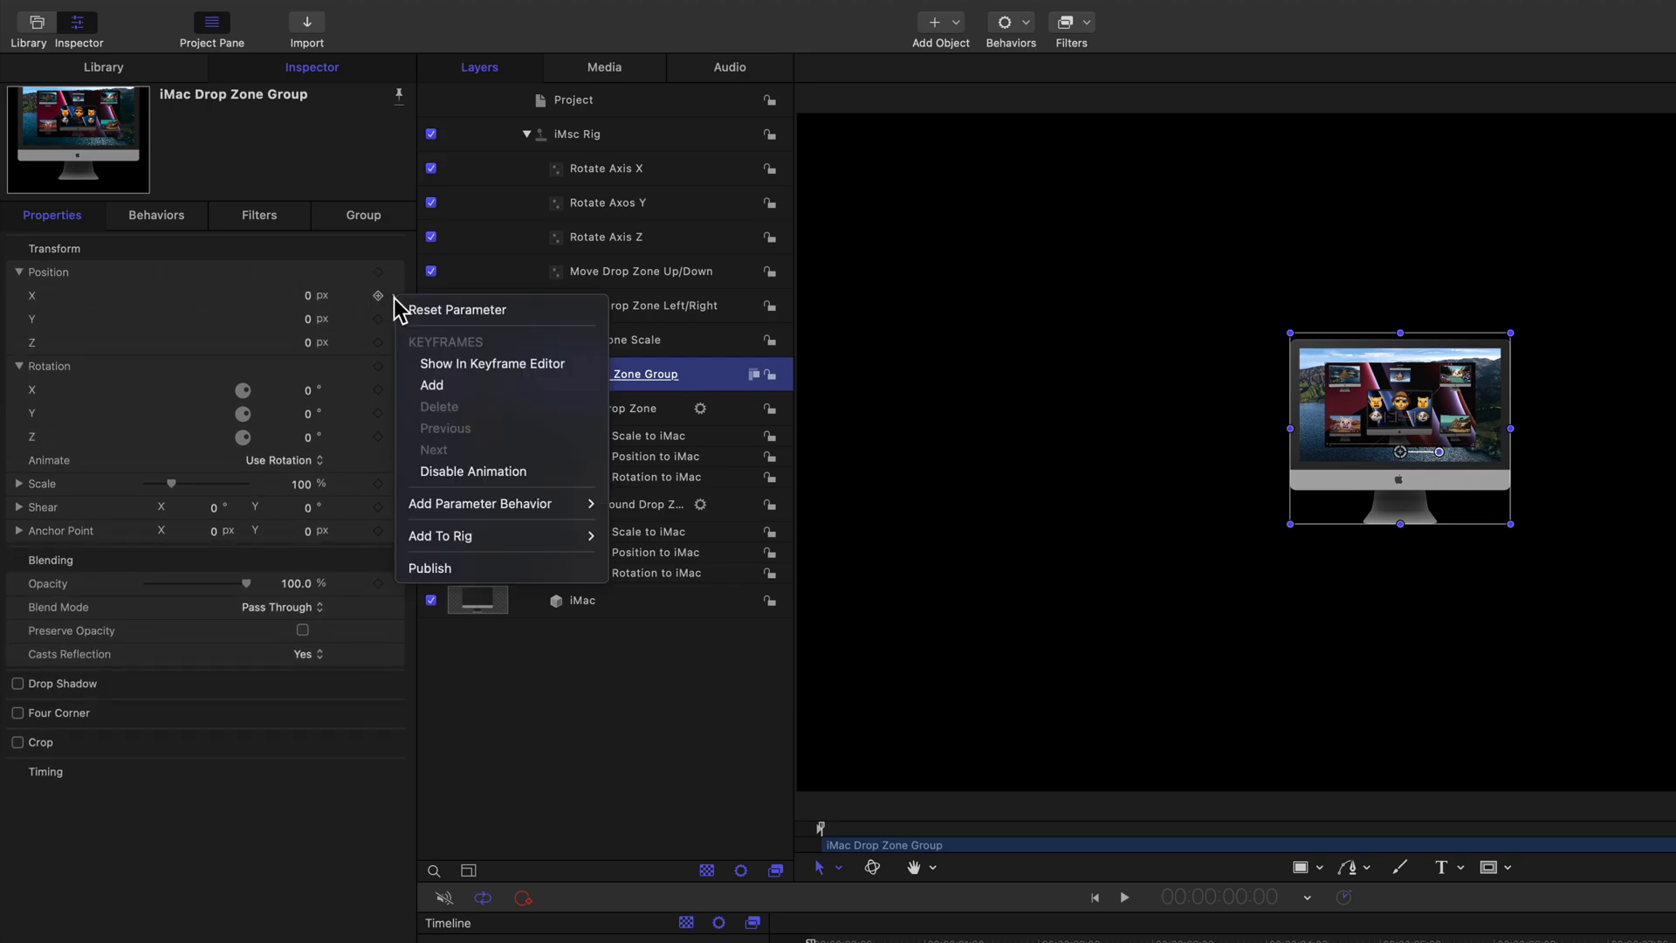
pyautogui.moveTo(466, 537)
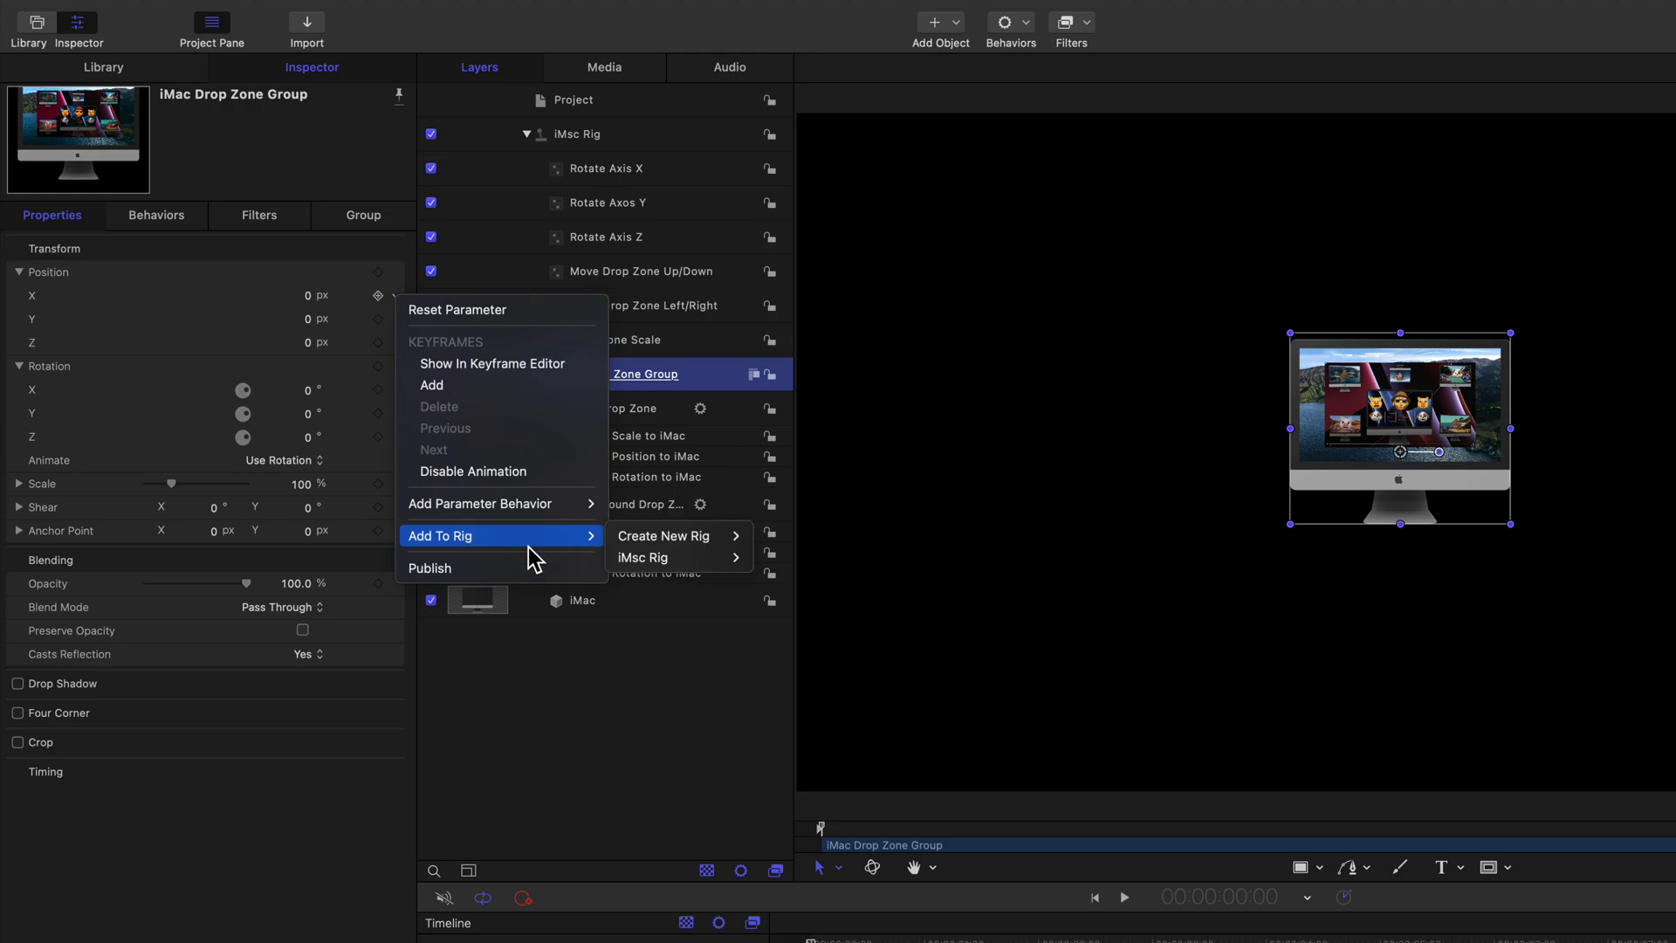
pyautogui.moveTo(572, 506)
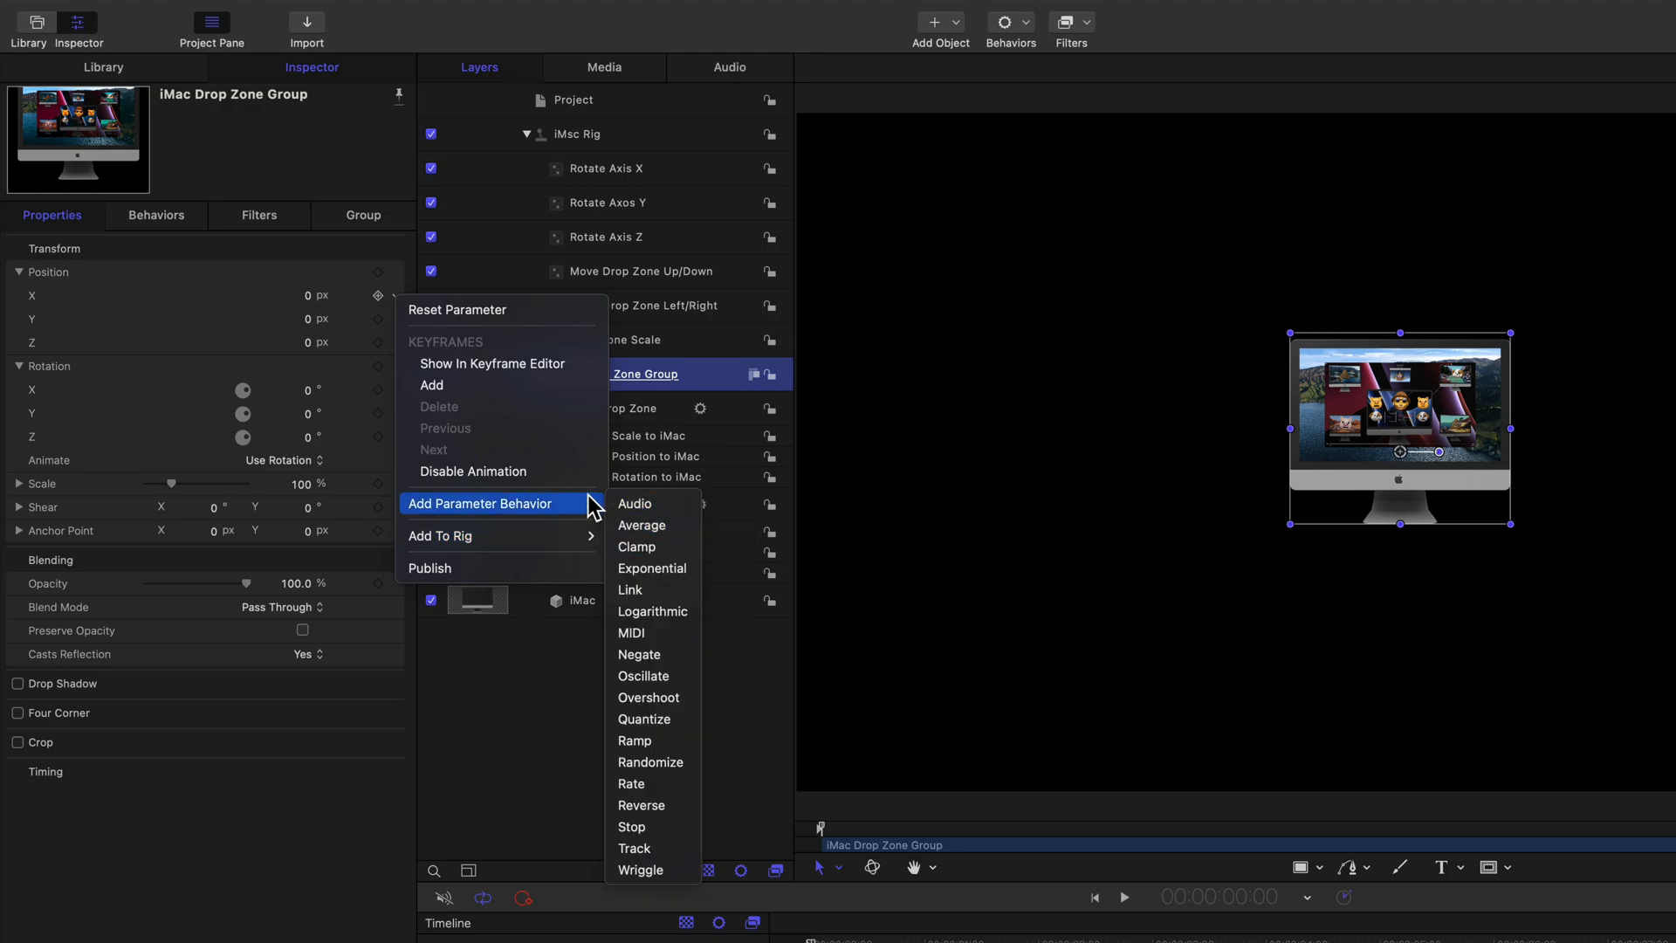
pyautogui.moveTo(543, 547)
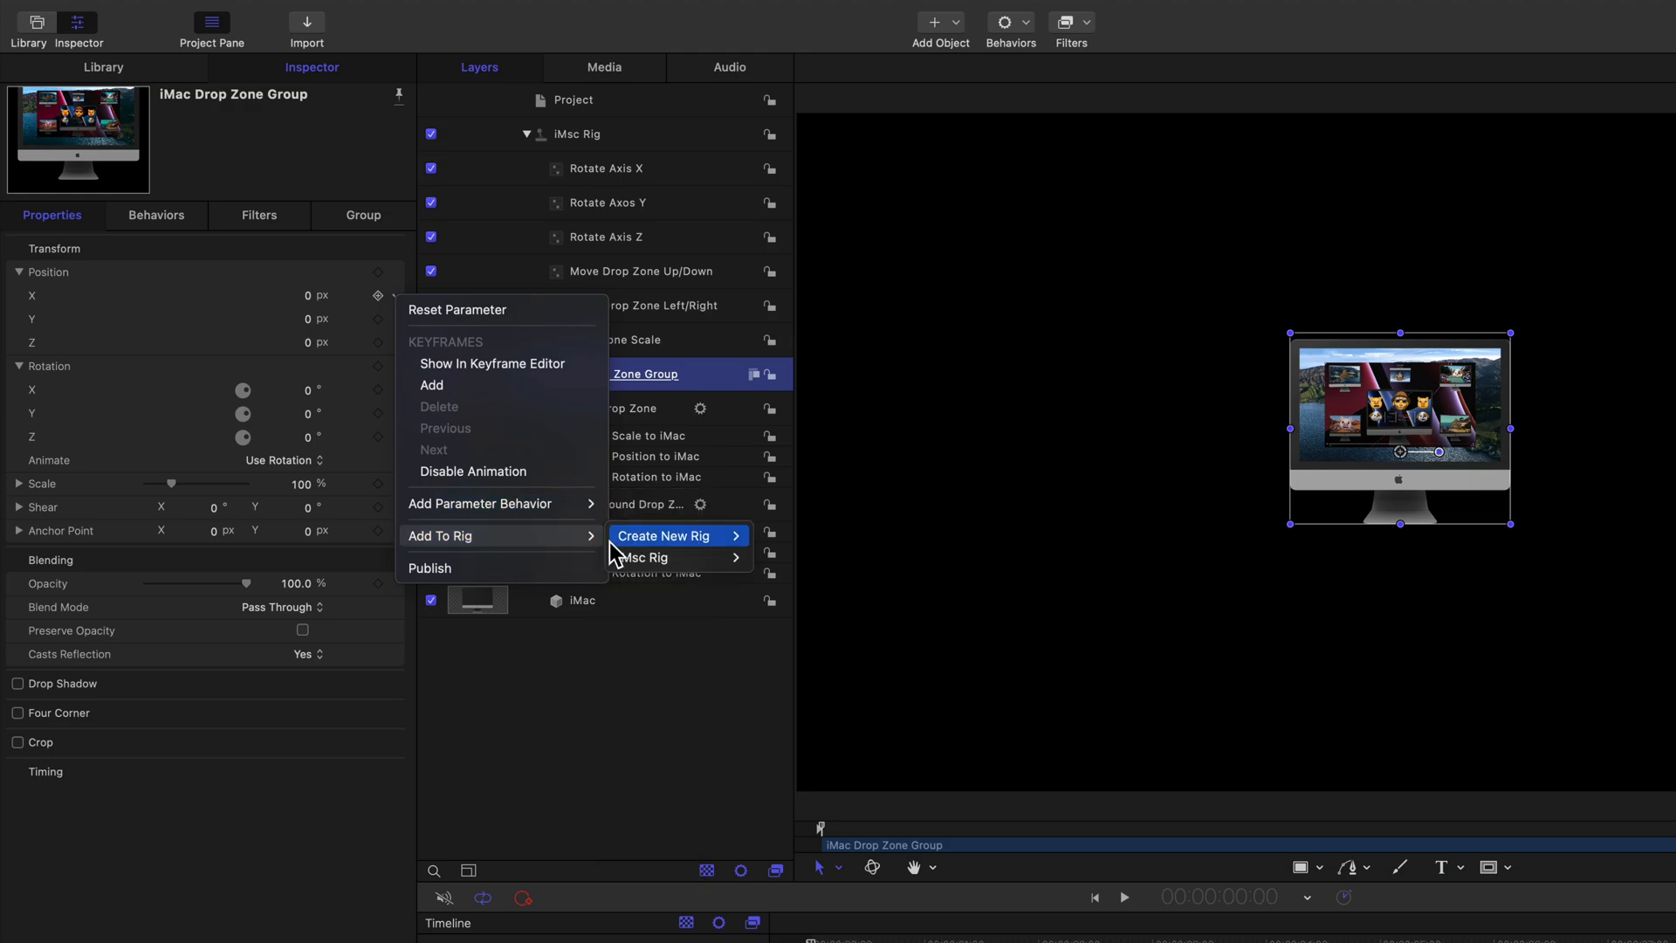
pyautogui.moveTo(646, 558)
pyautogui.click(797, 741)
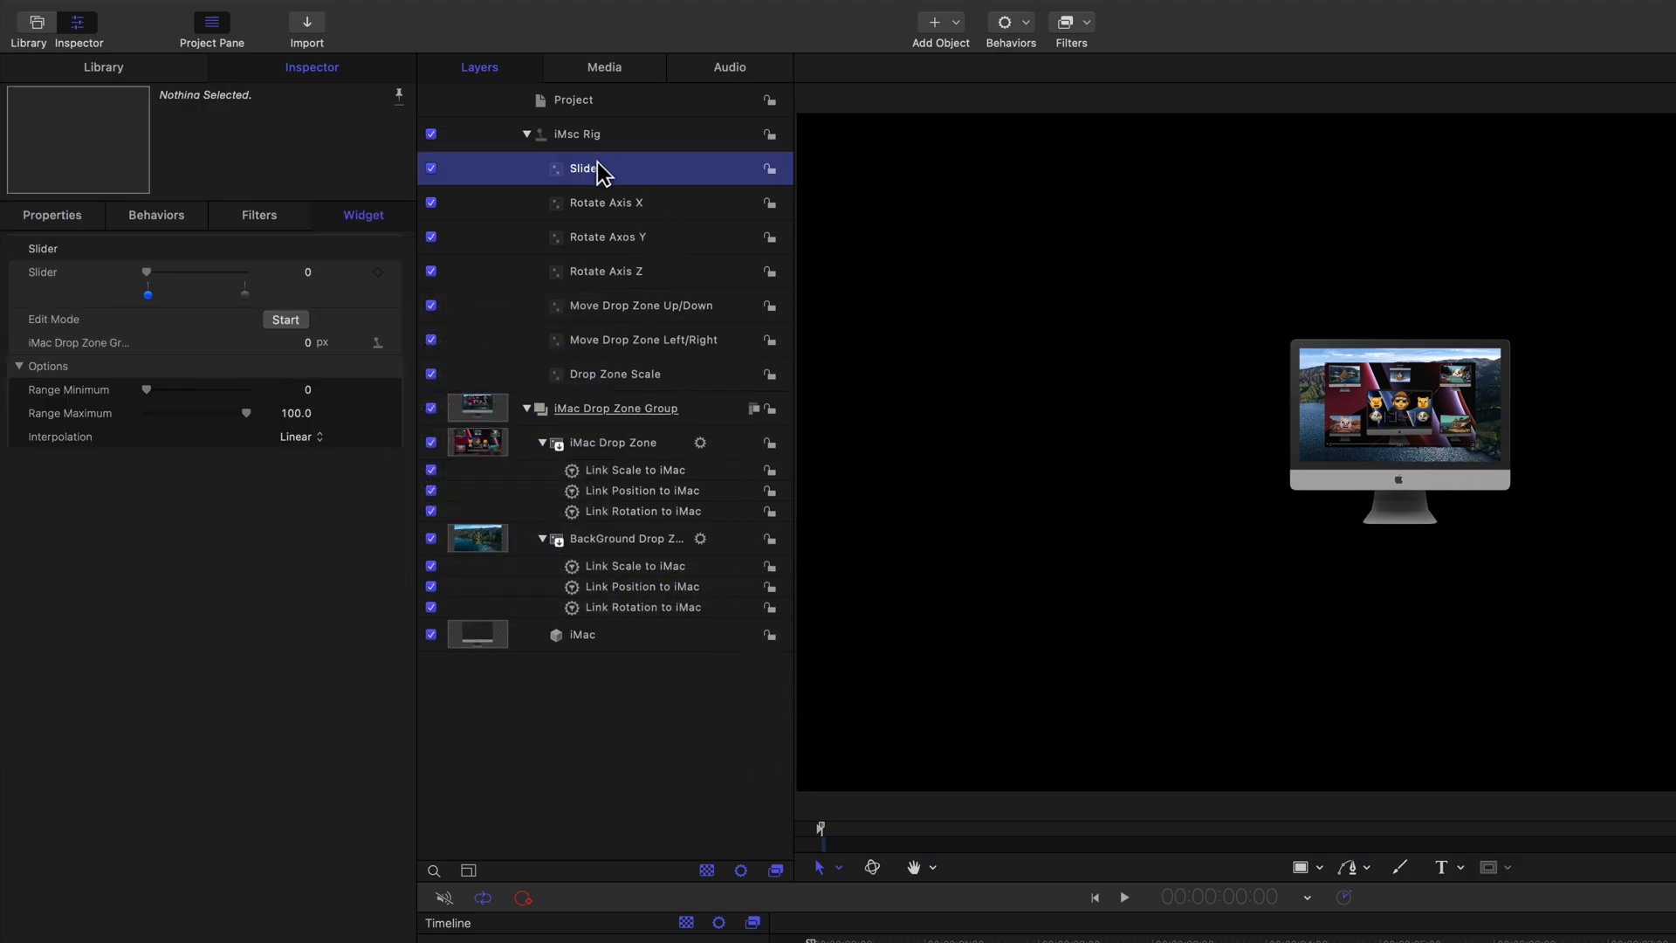
pyautogui.doubleClick(598, 165)
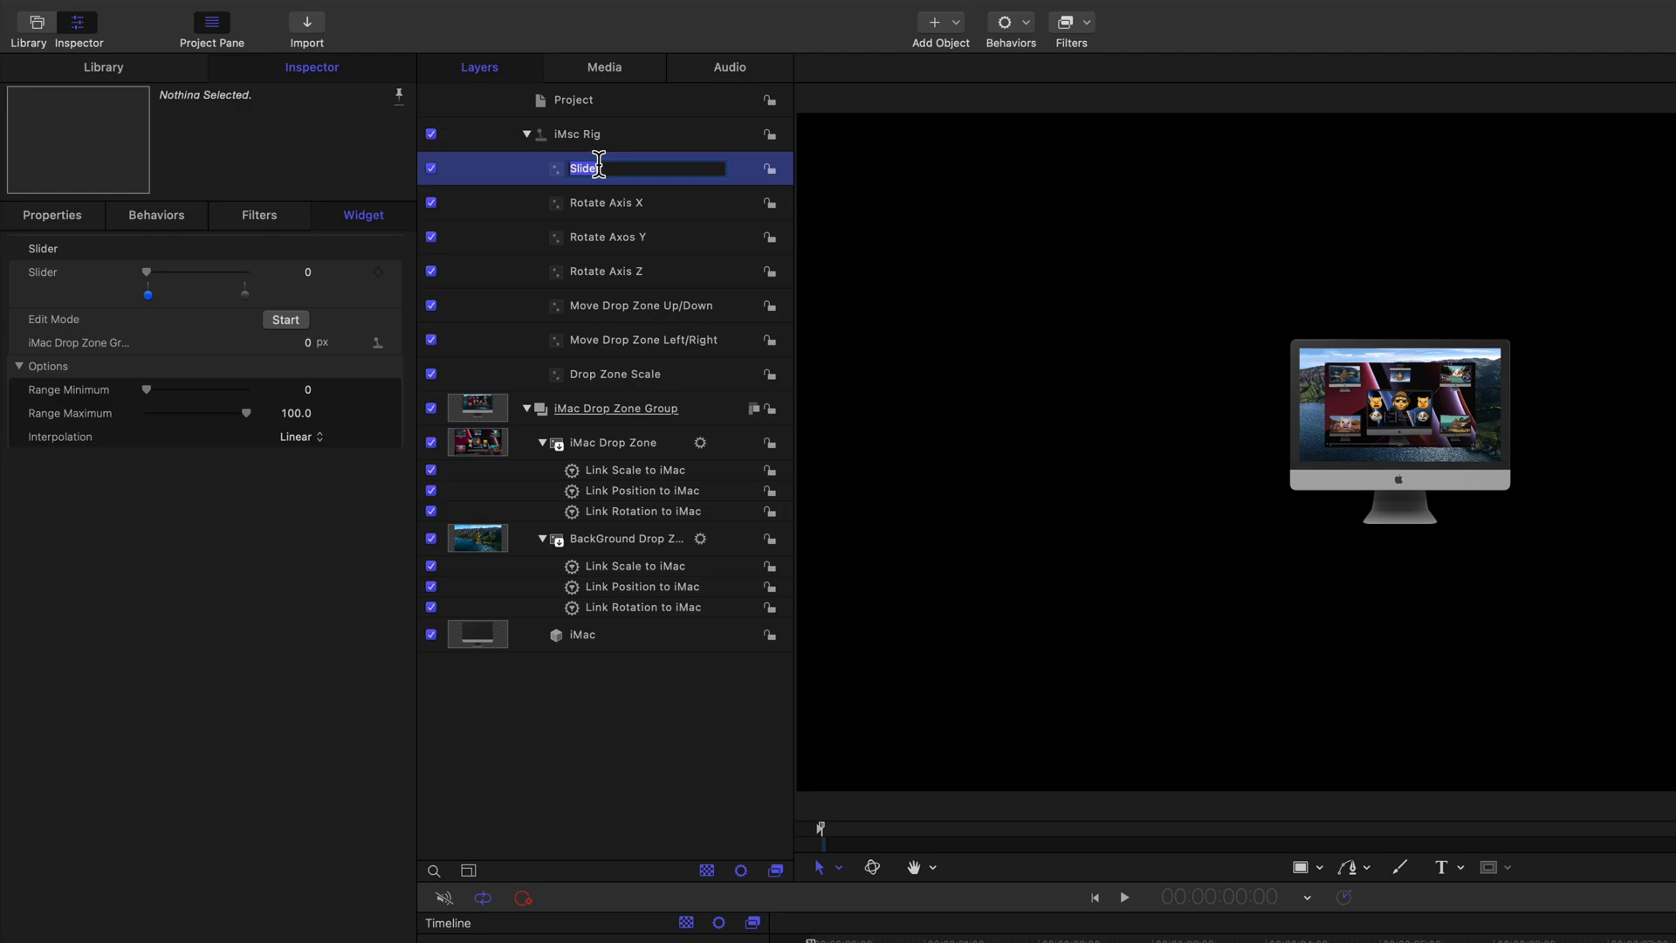
pyautogui.write('Move iMac Left/Right')
pyautogui.press('Return')
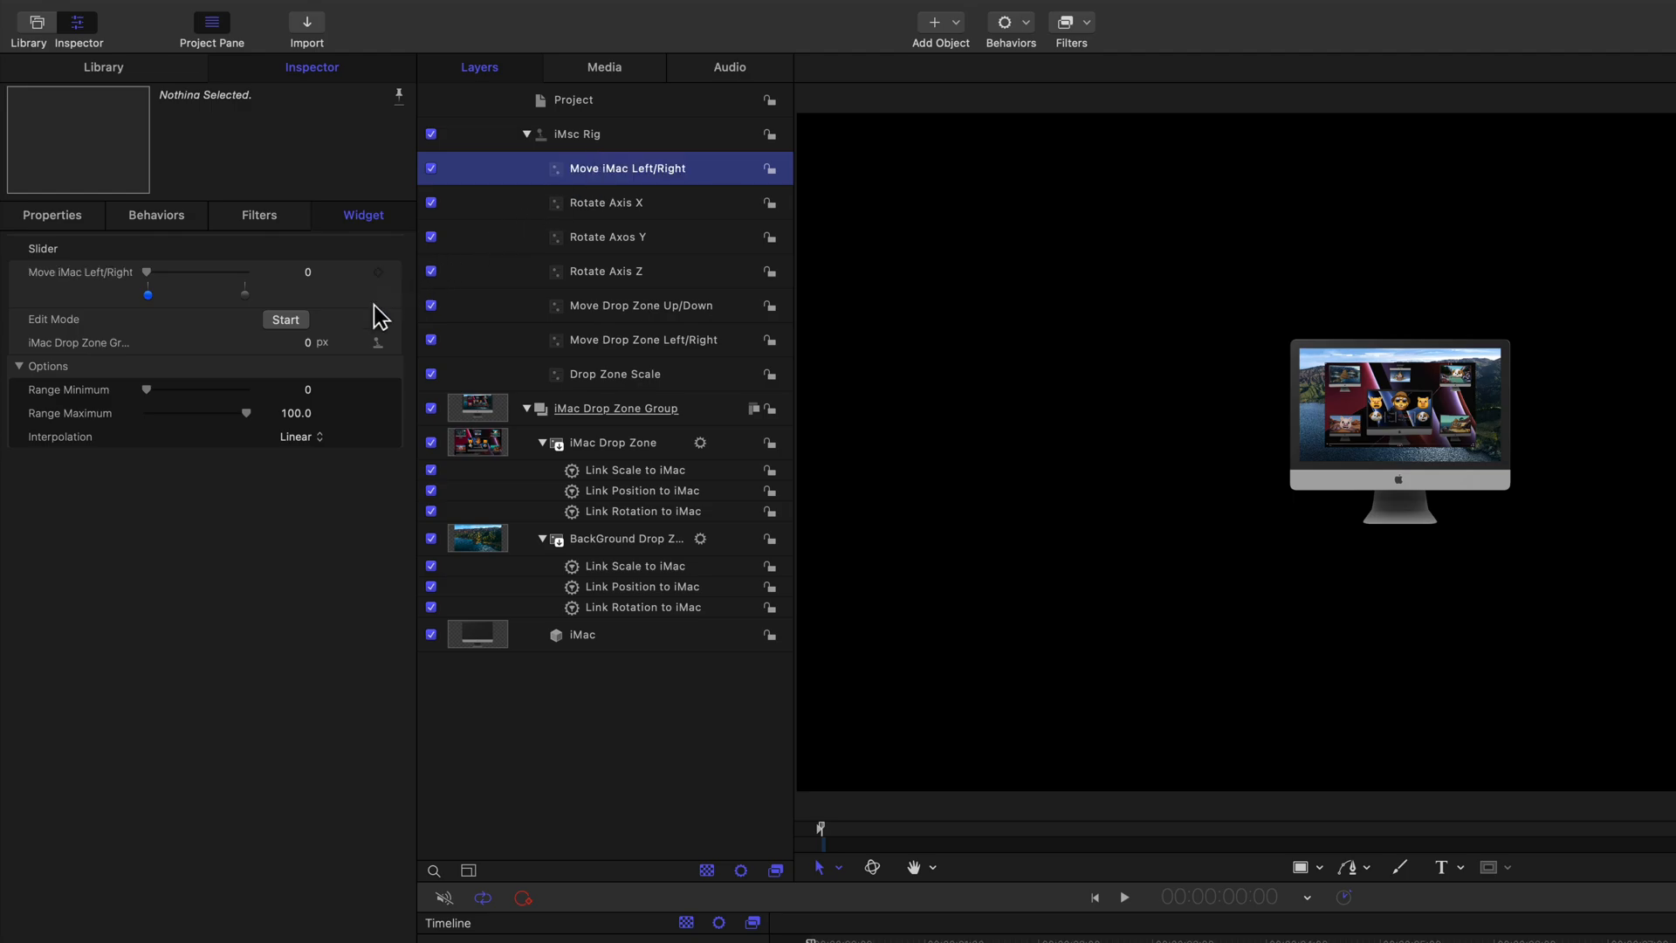
# Step: Set the group's X position to about -1563.51 px at the Move iMac Left/Right slider's minimum and copy that value
pyautogui.moveTo(306, 343); pyautogui.dragTo(262, 343)
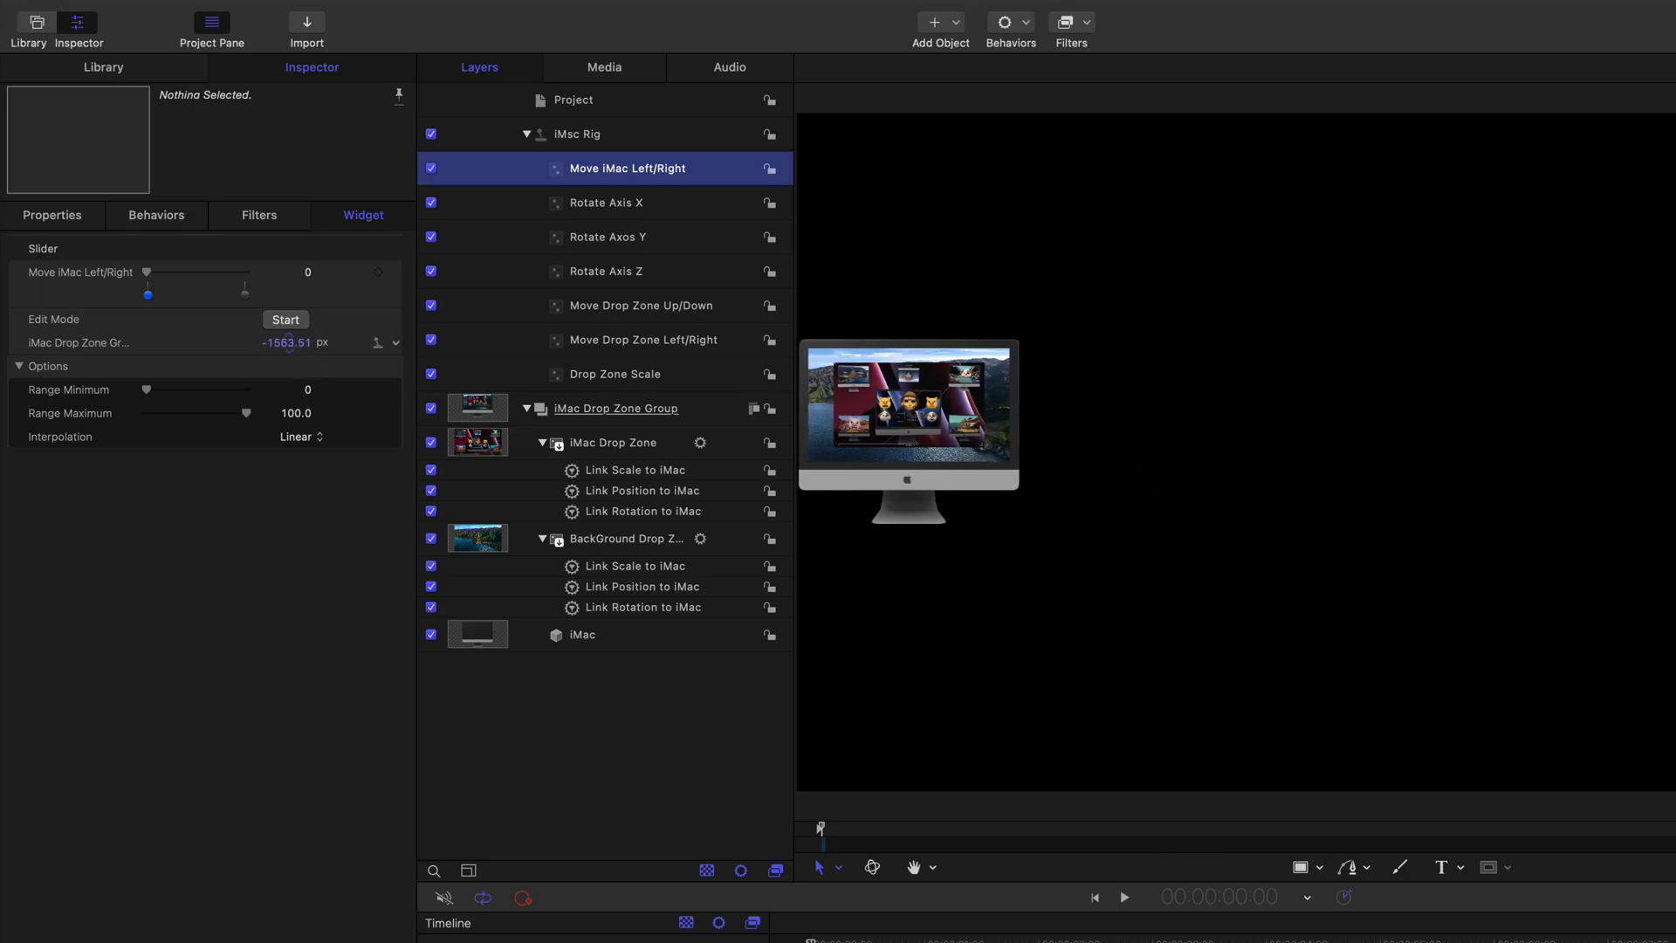
pyautogui.rightClick(293, 343)
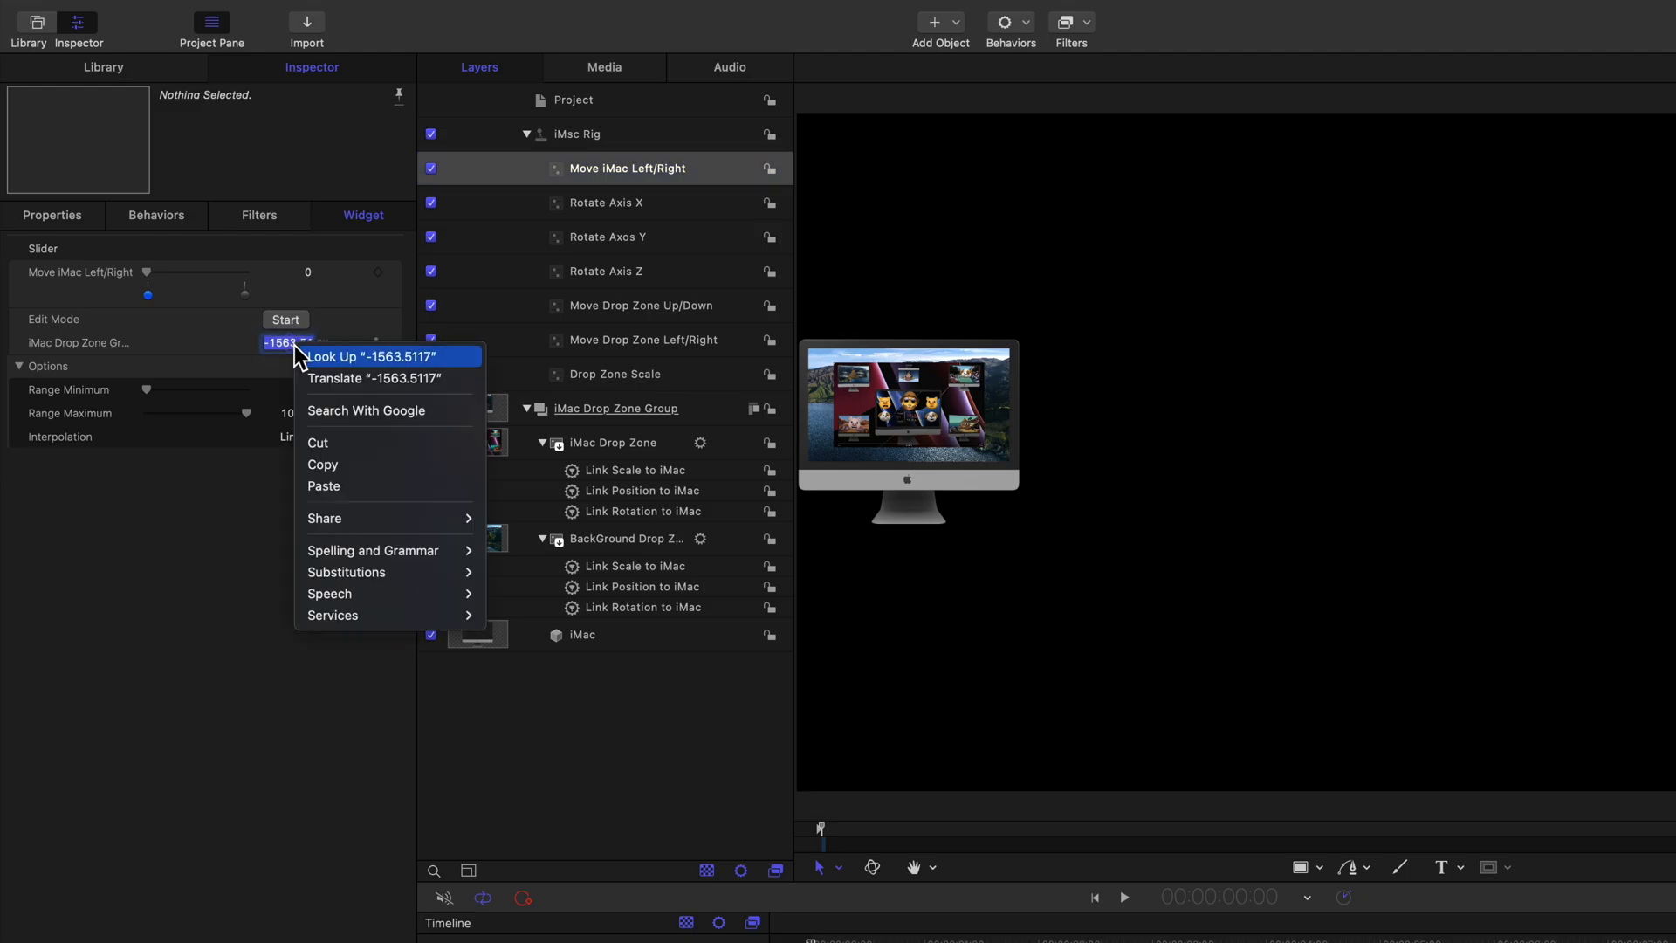
pyautogui.click(337, 464)
pyautogui.click(231, 328)
# Step: Paste the copied position at the Move iMac Left/Right slider's maximum and make it positive, 1563.51 px
pyautogui.click(245, 296)
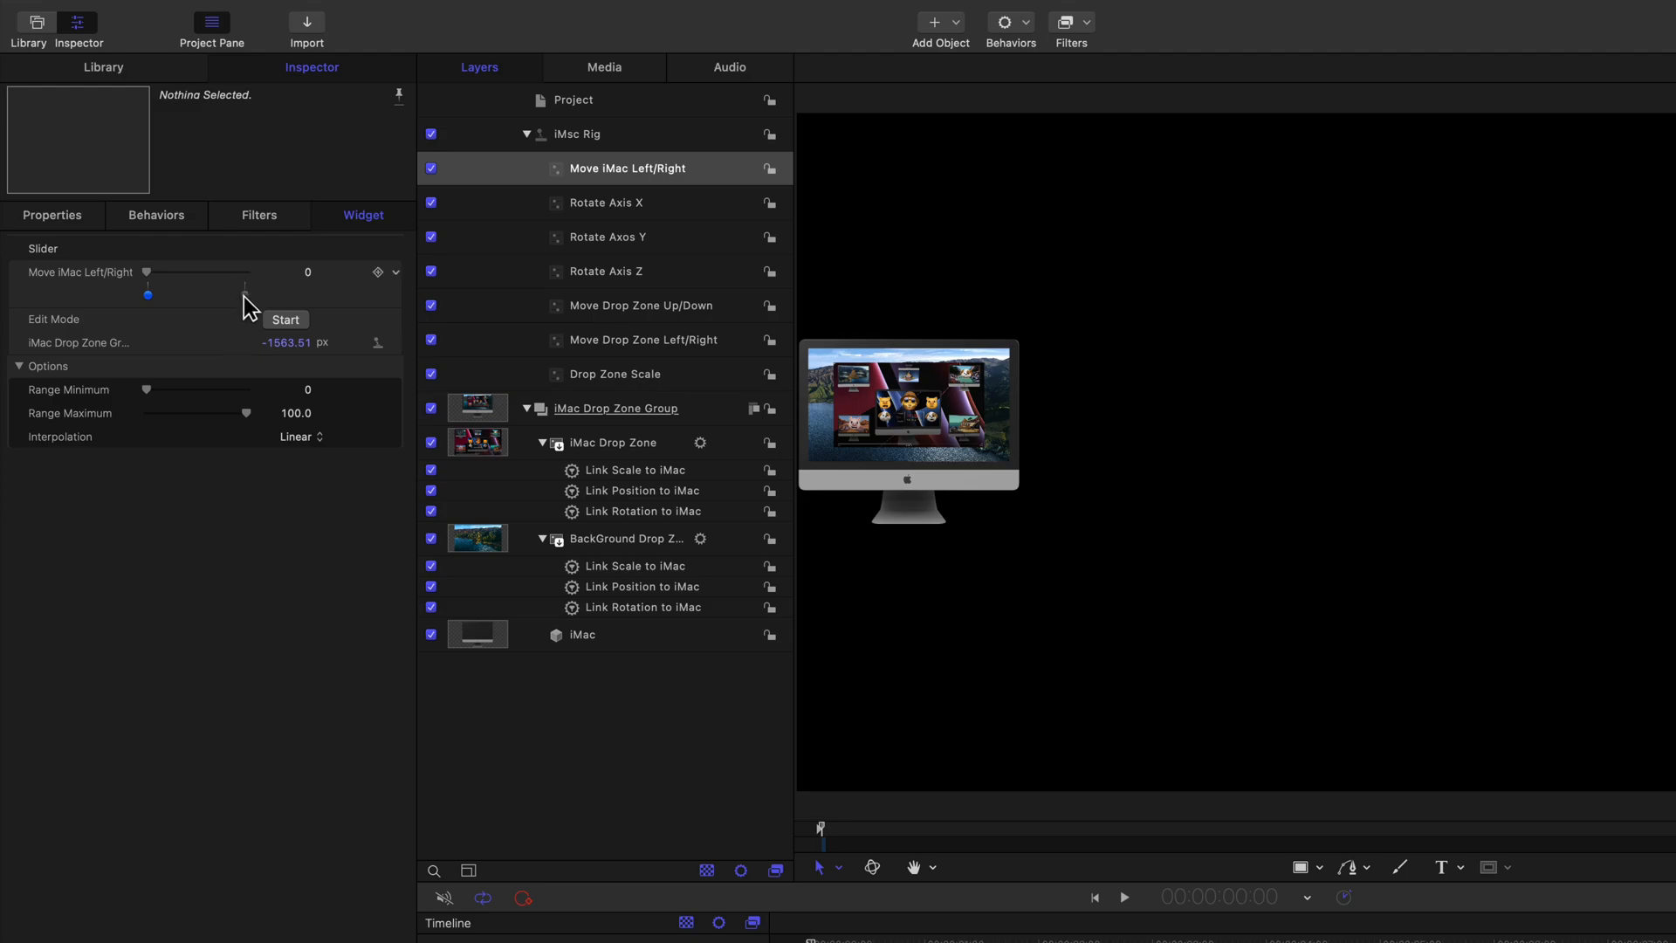
pyautogui.click(305, 340)
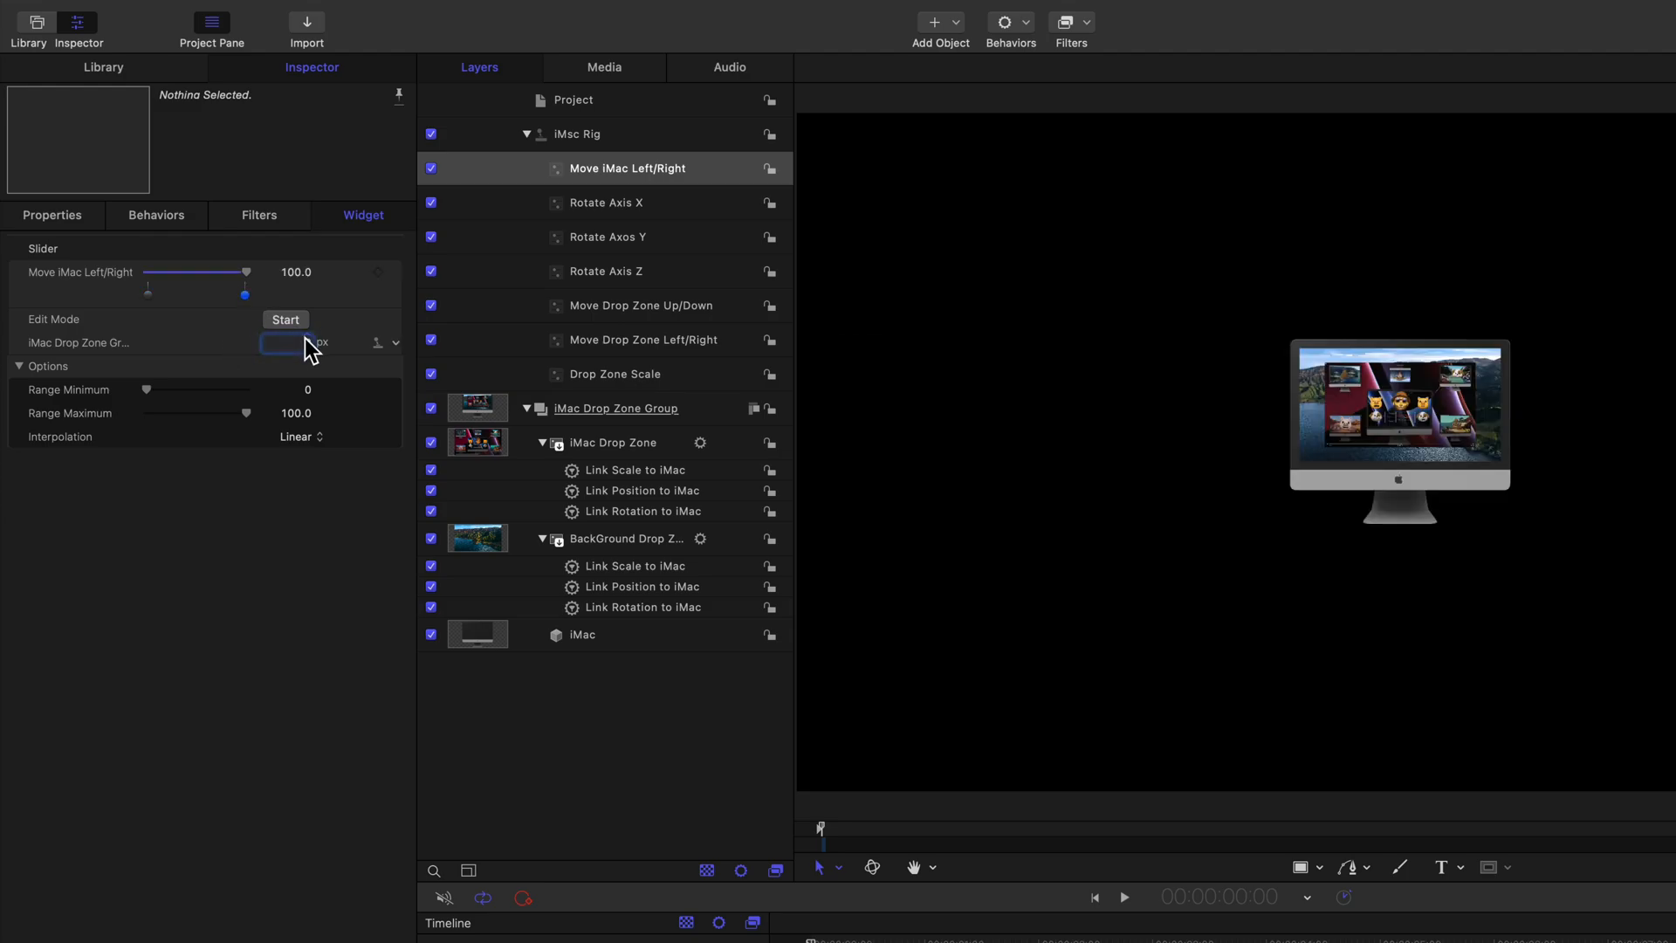
pyautogui.rightClick(306, 341)
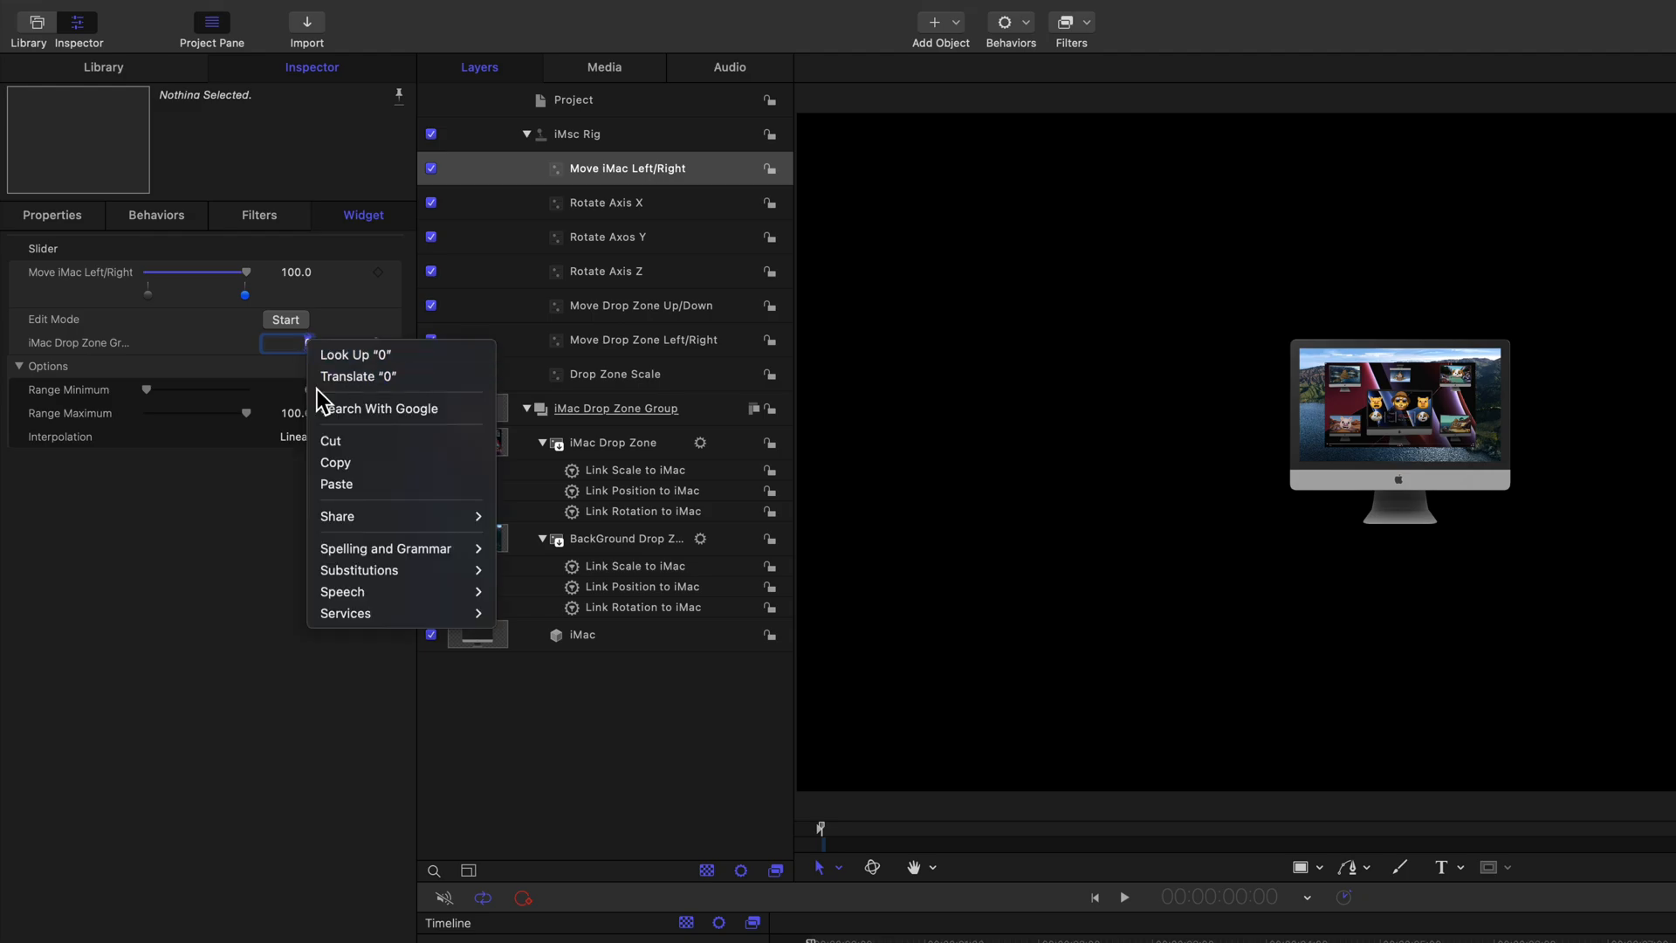
pyautogui.click(349, 485)
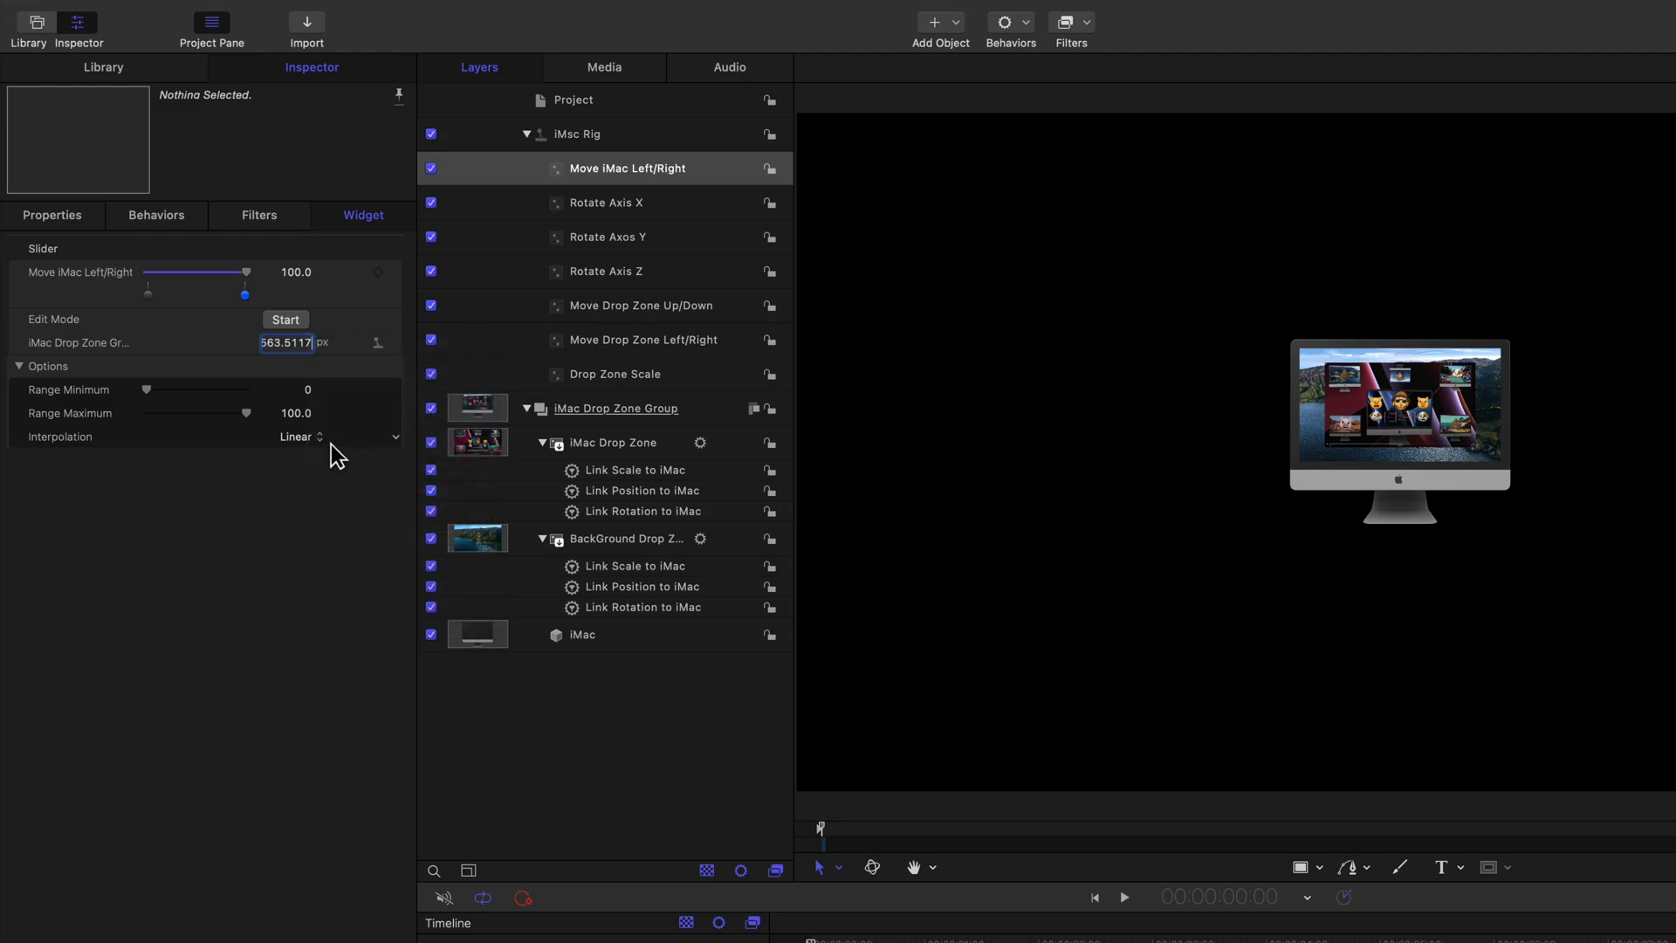
pyautogui.click(264, 342)
pyautogui.write('-1')
pyautogui.press('BackSpace')
pyautogui.press('Return')
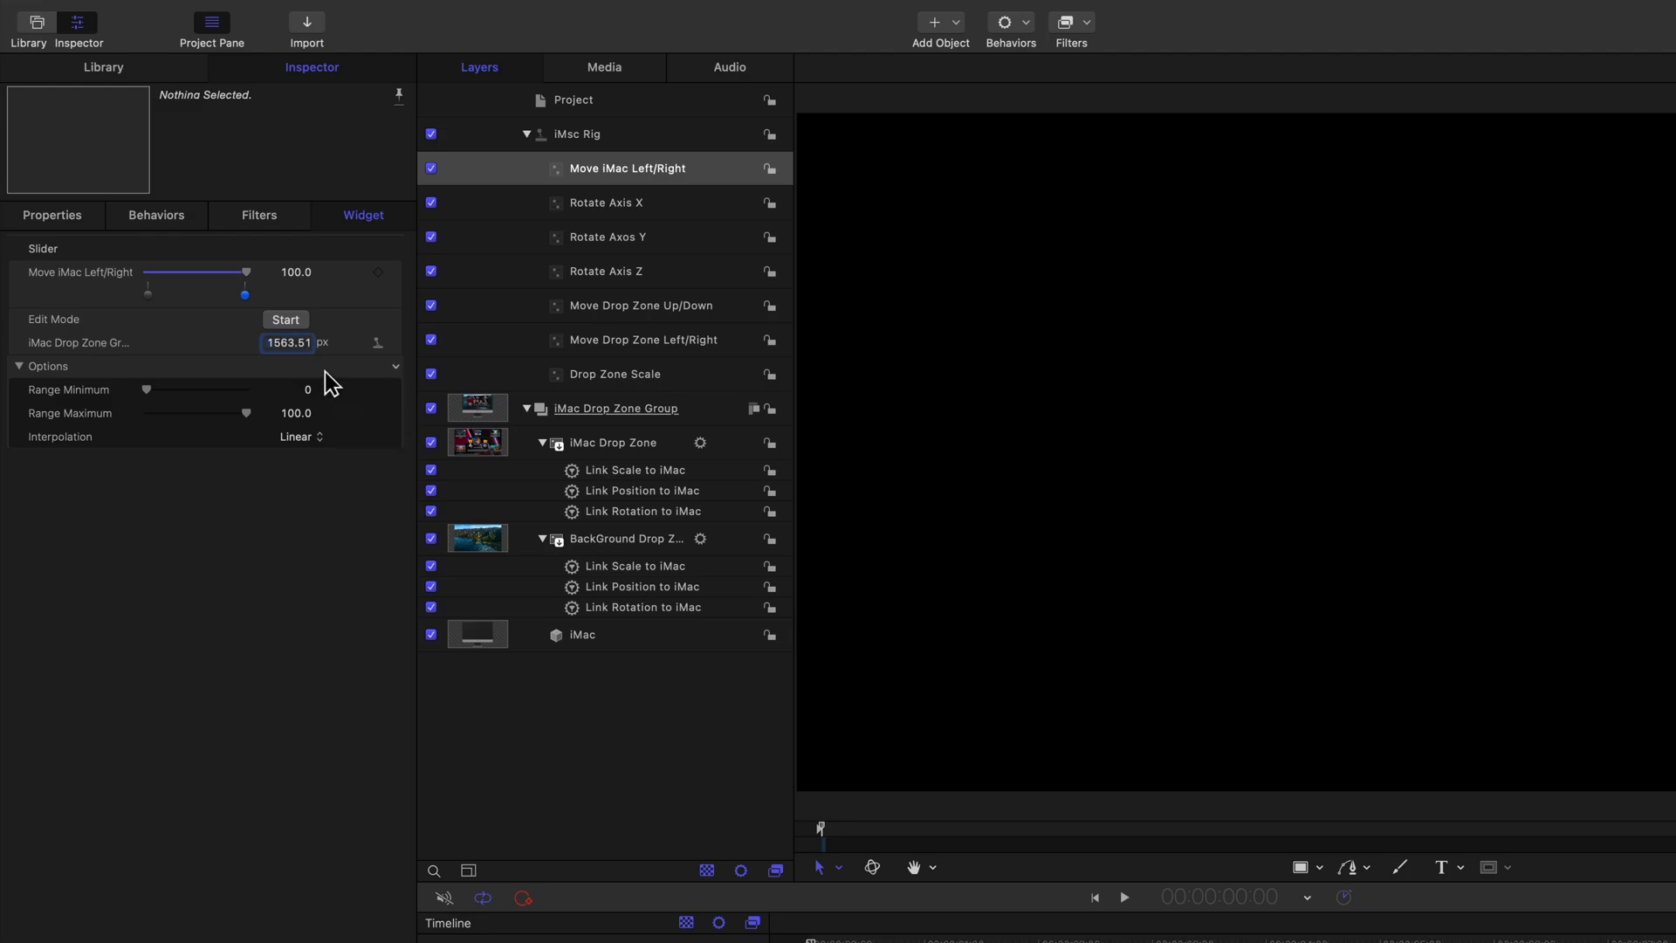
# Step: Try the Move iMac Left/Right slider and set it to 50
pyautogui.moveTo(253, 272); pyautogui.dragTo(192, 260)
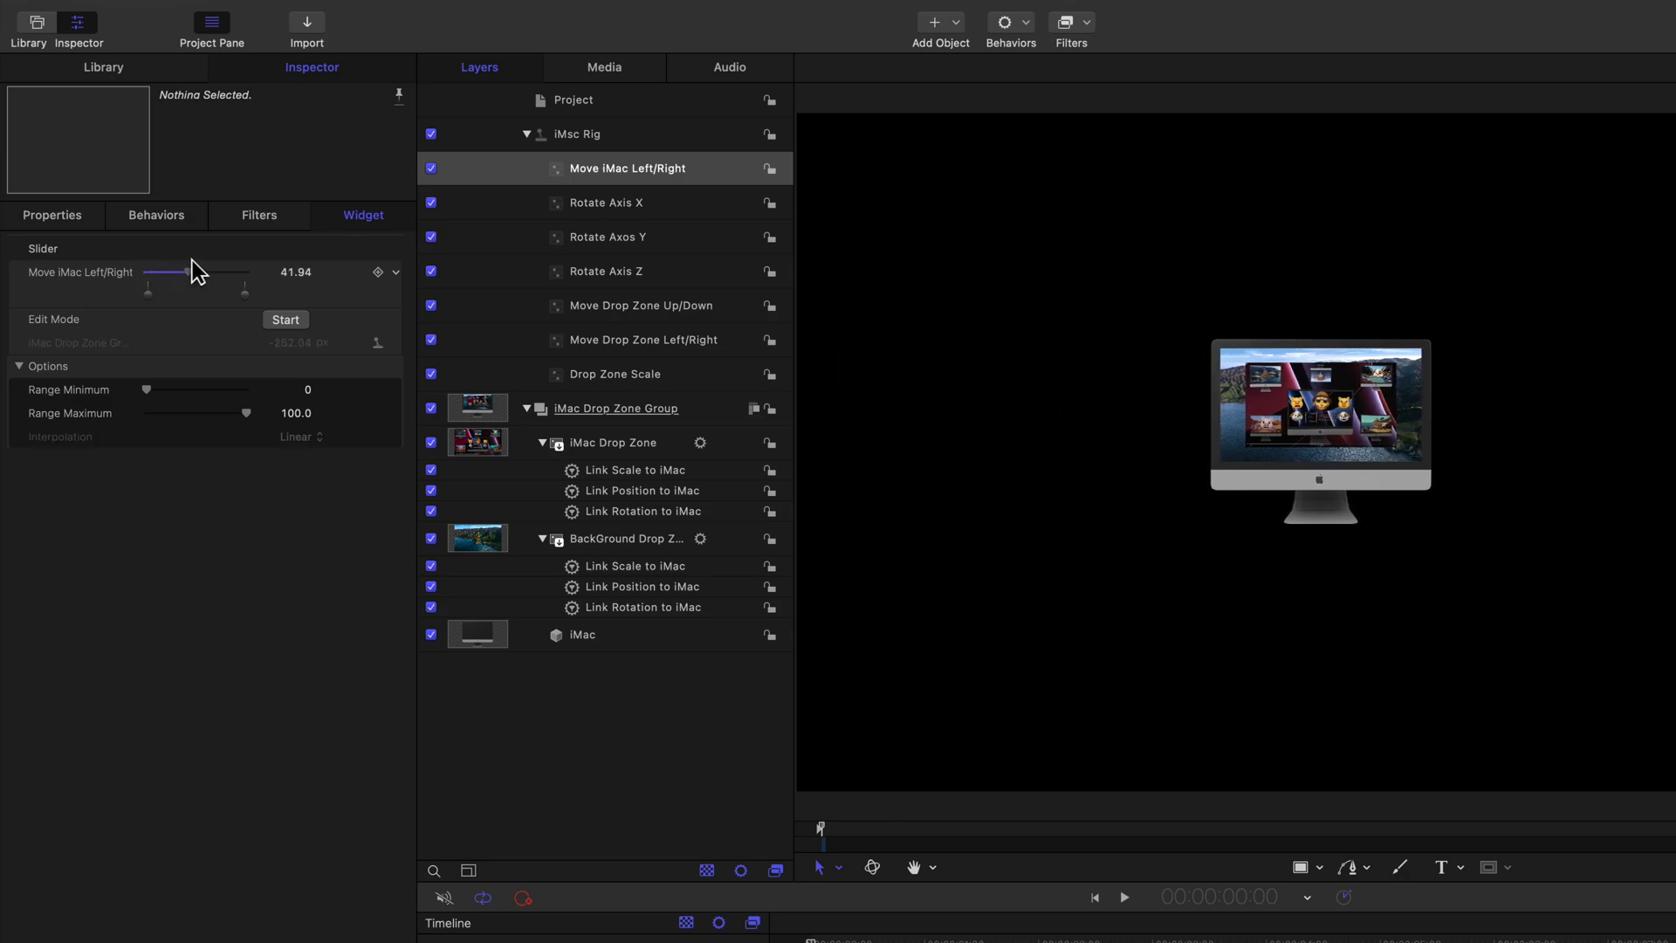
pyautogui.click(299, 272)
pyautogui.write('50')
pyautogui.press('Return')
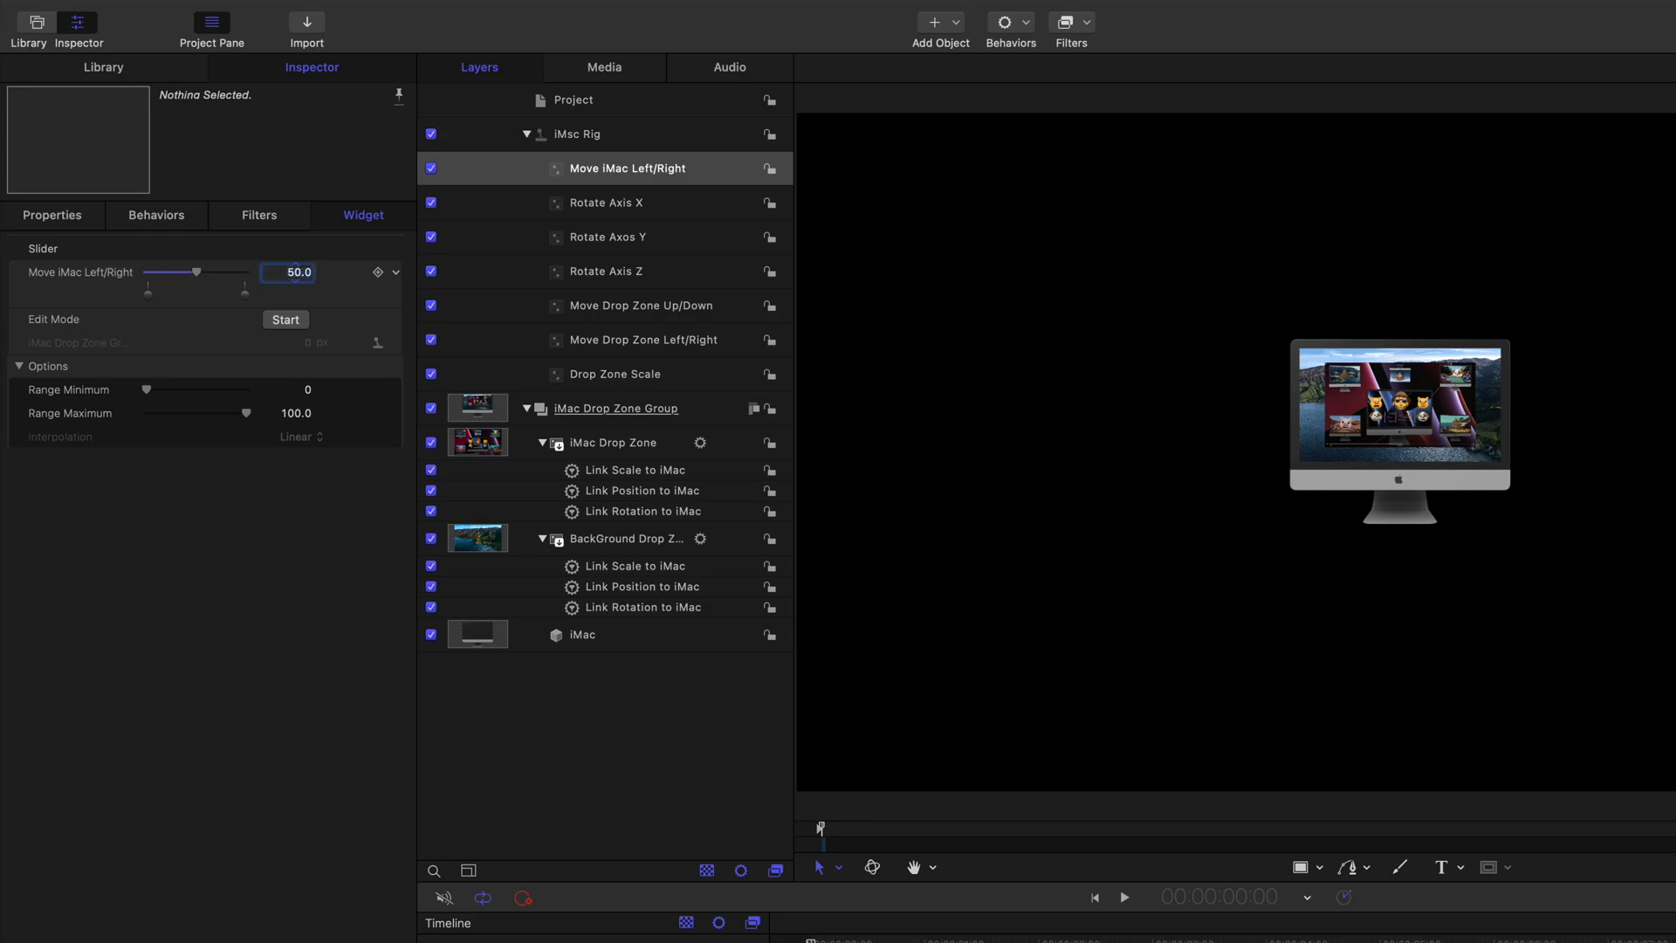
# Step: Add the iMac Drop Zone Group's Y position to a new iMsc Rig slider named Move iMac Up/Down
pyautogui.click(604, 411)
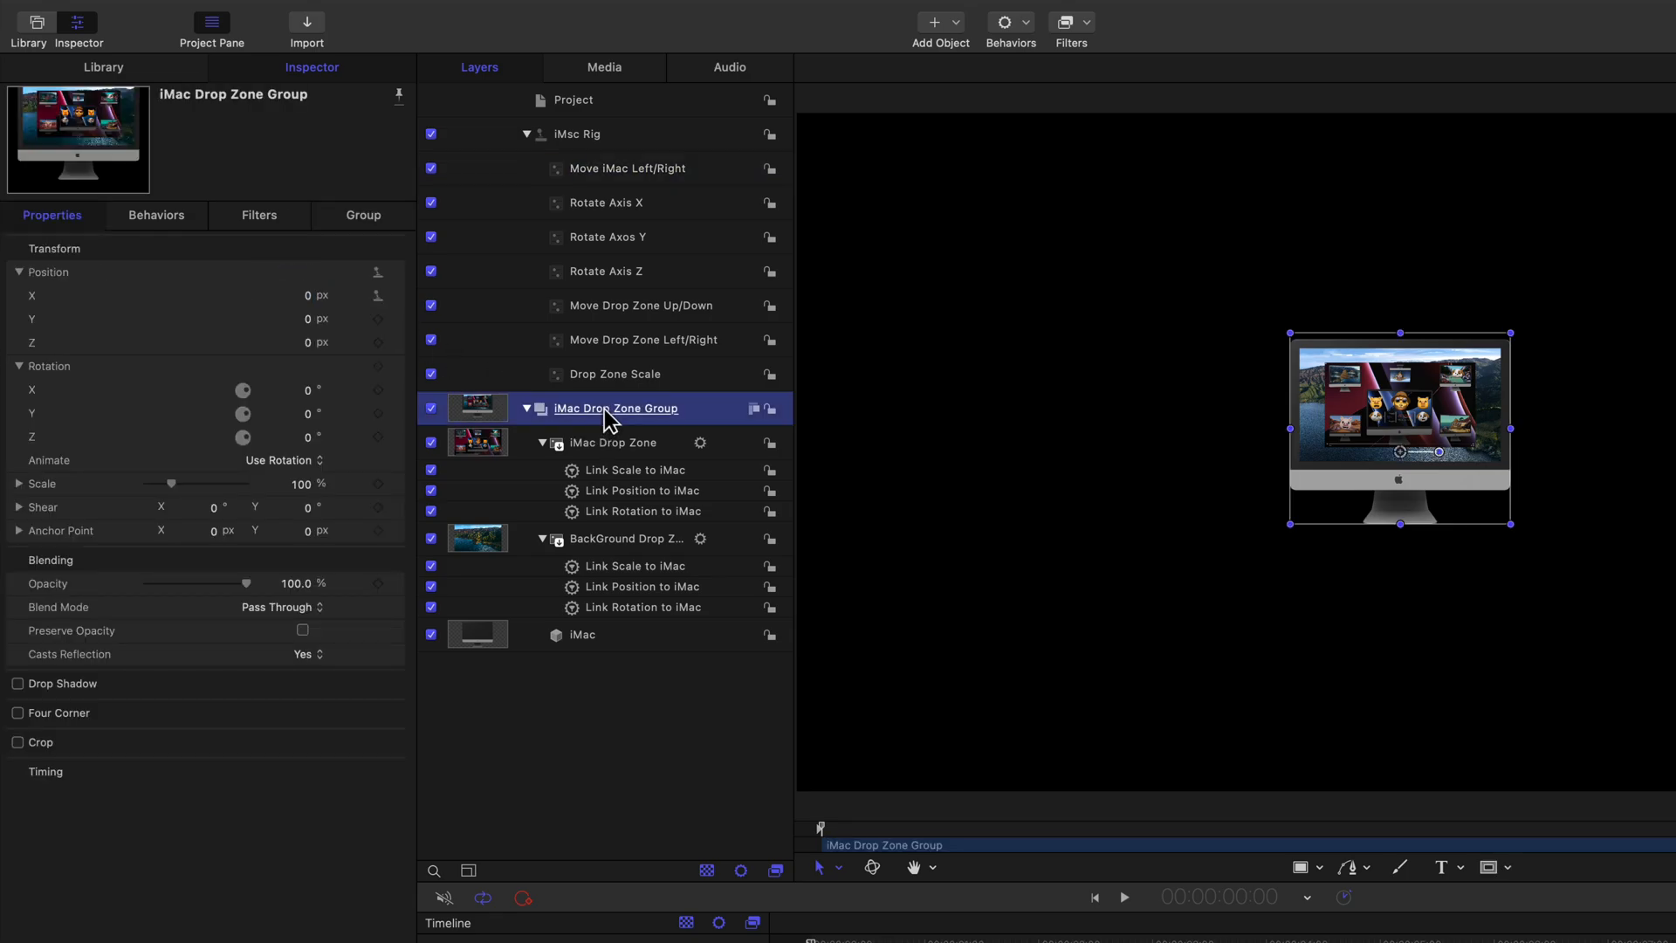
pyautogui.click(396, 320)
pyautogui.moveTo(465, 561)
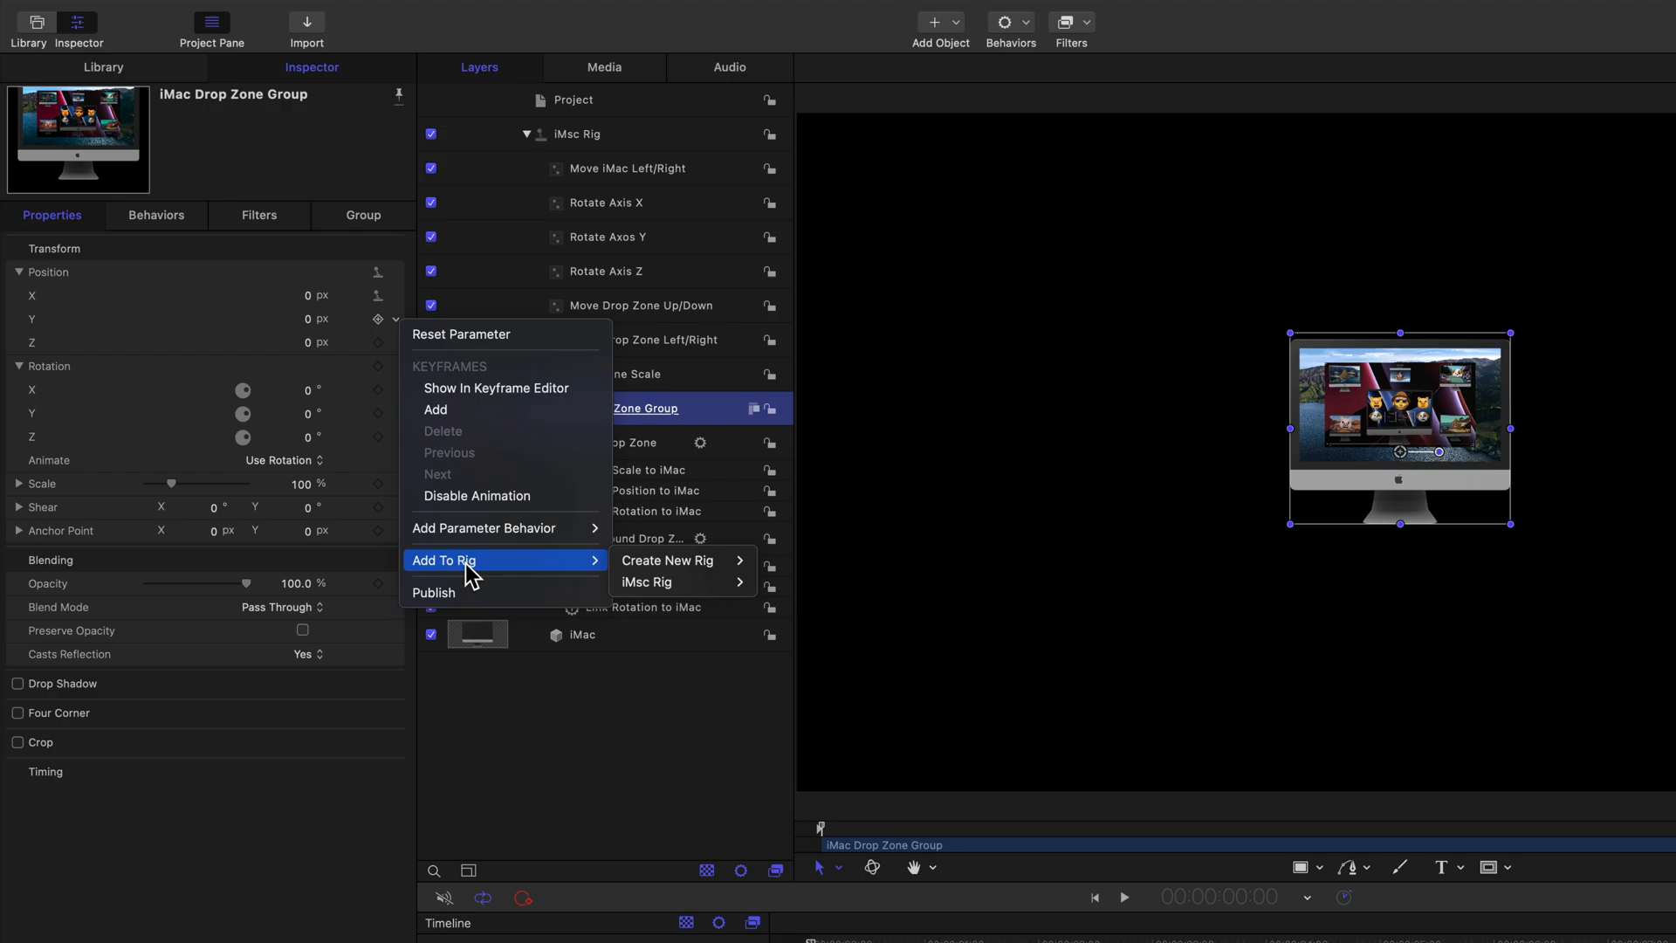
pyautogui.moveTo(633, 581)
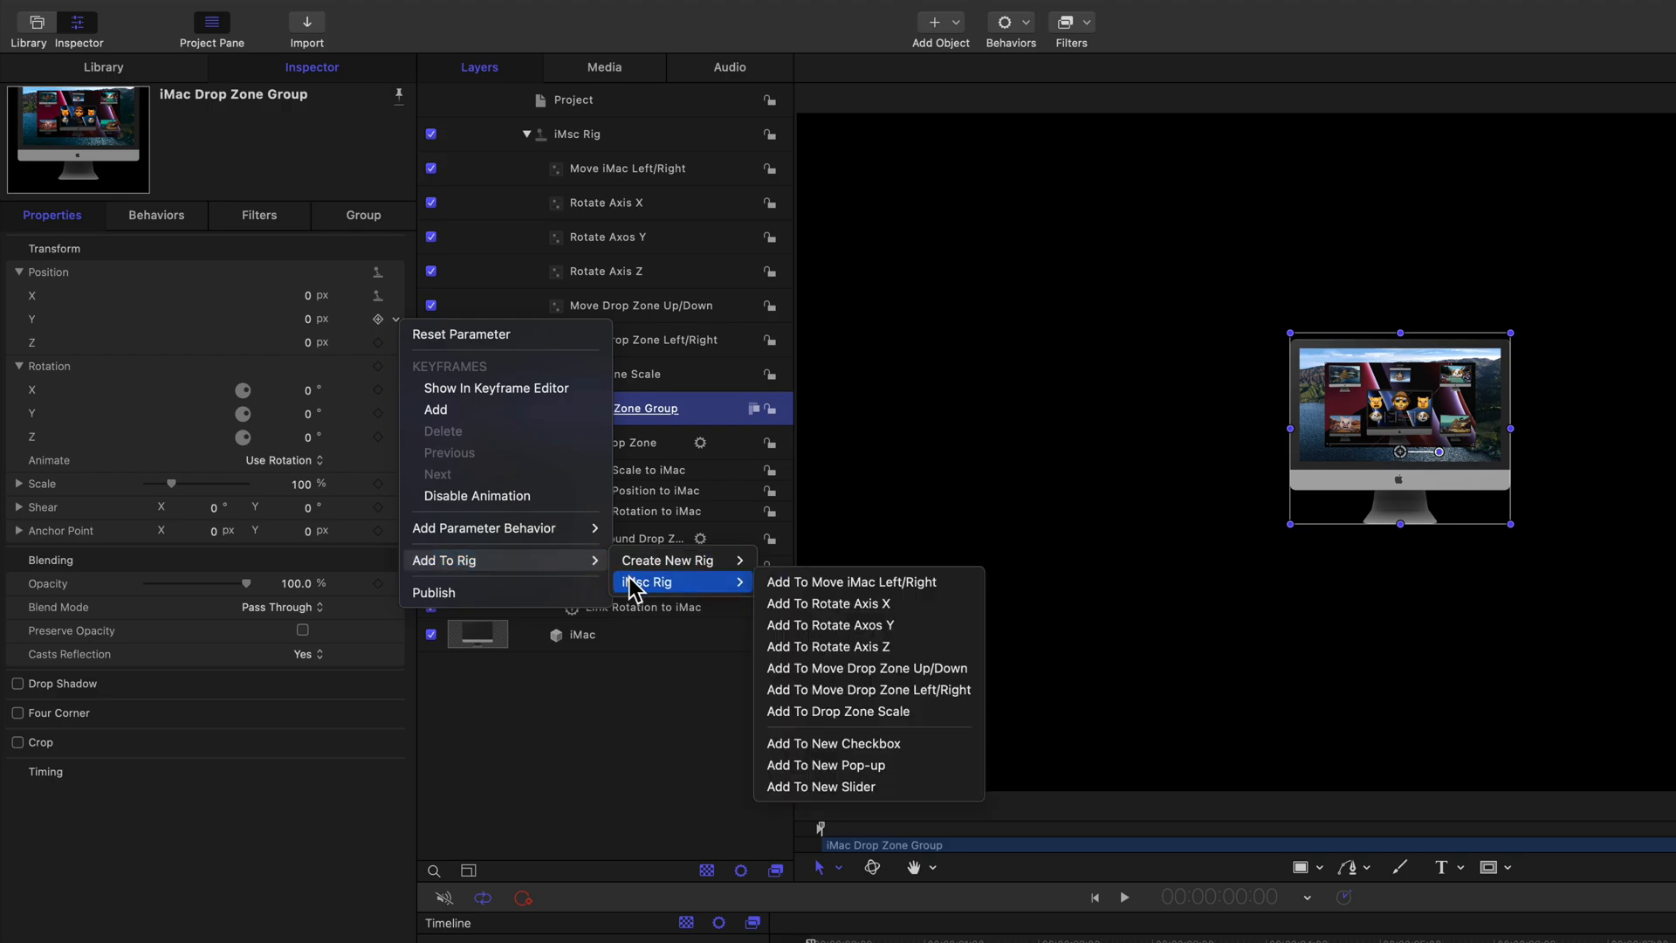
pyautogui.click(821, 788)
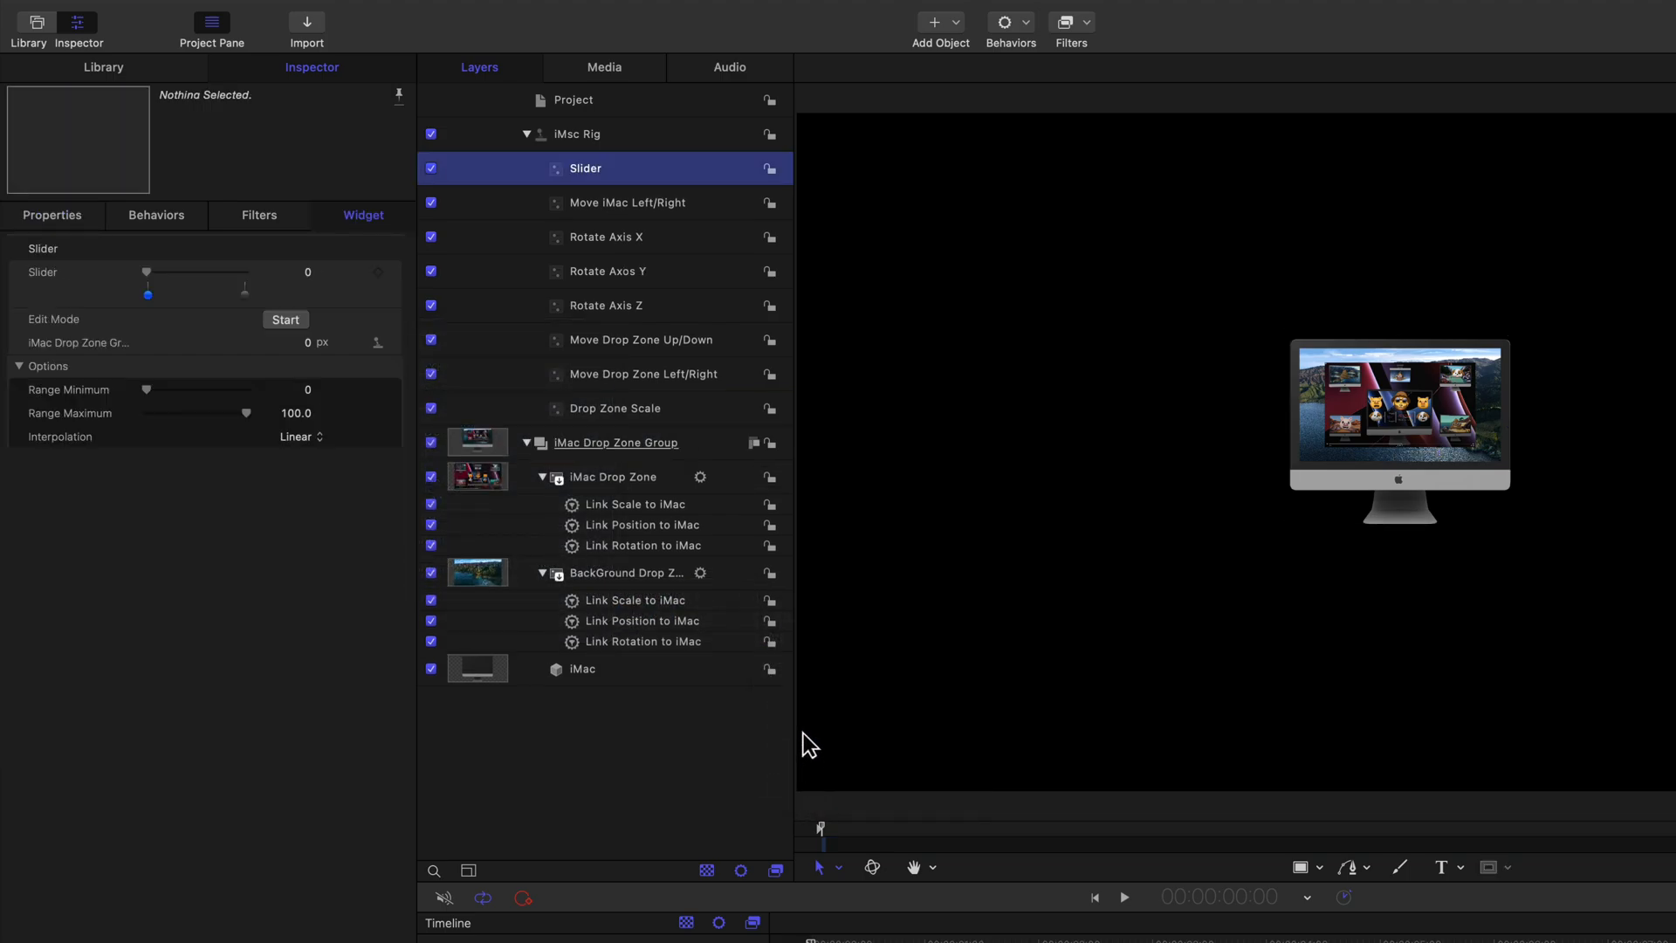
pyautogui.doubleClick(587, 169)
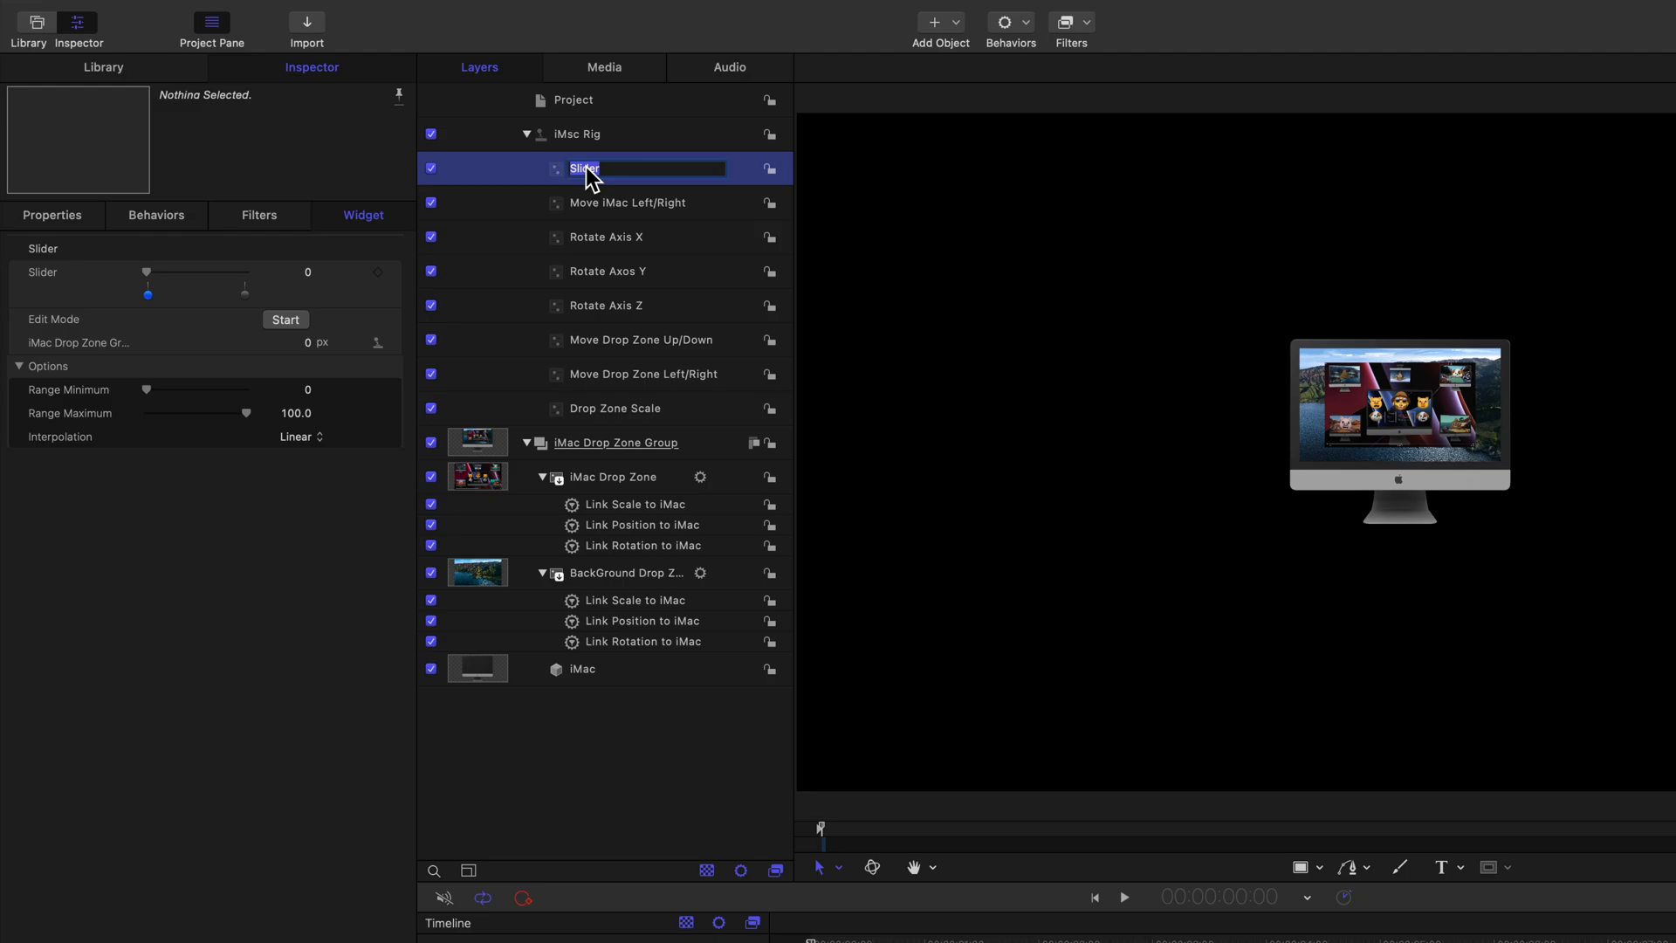
pyautogui.write('Move iMac Up/Down')
pyautogui.press('Return')
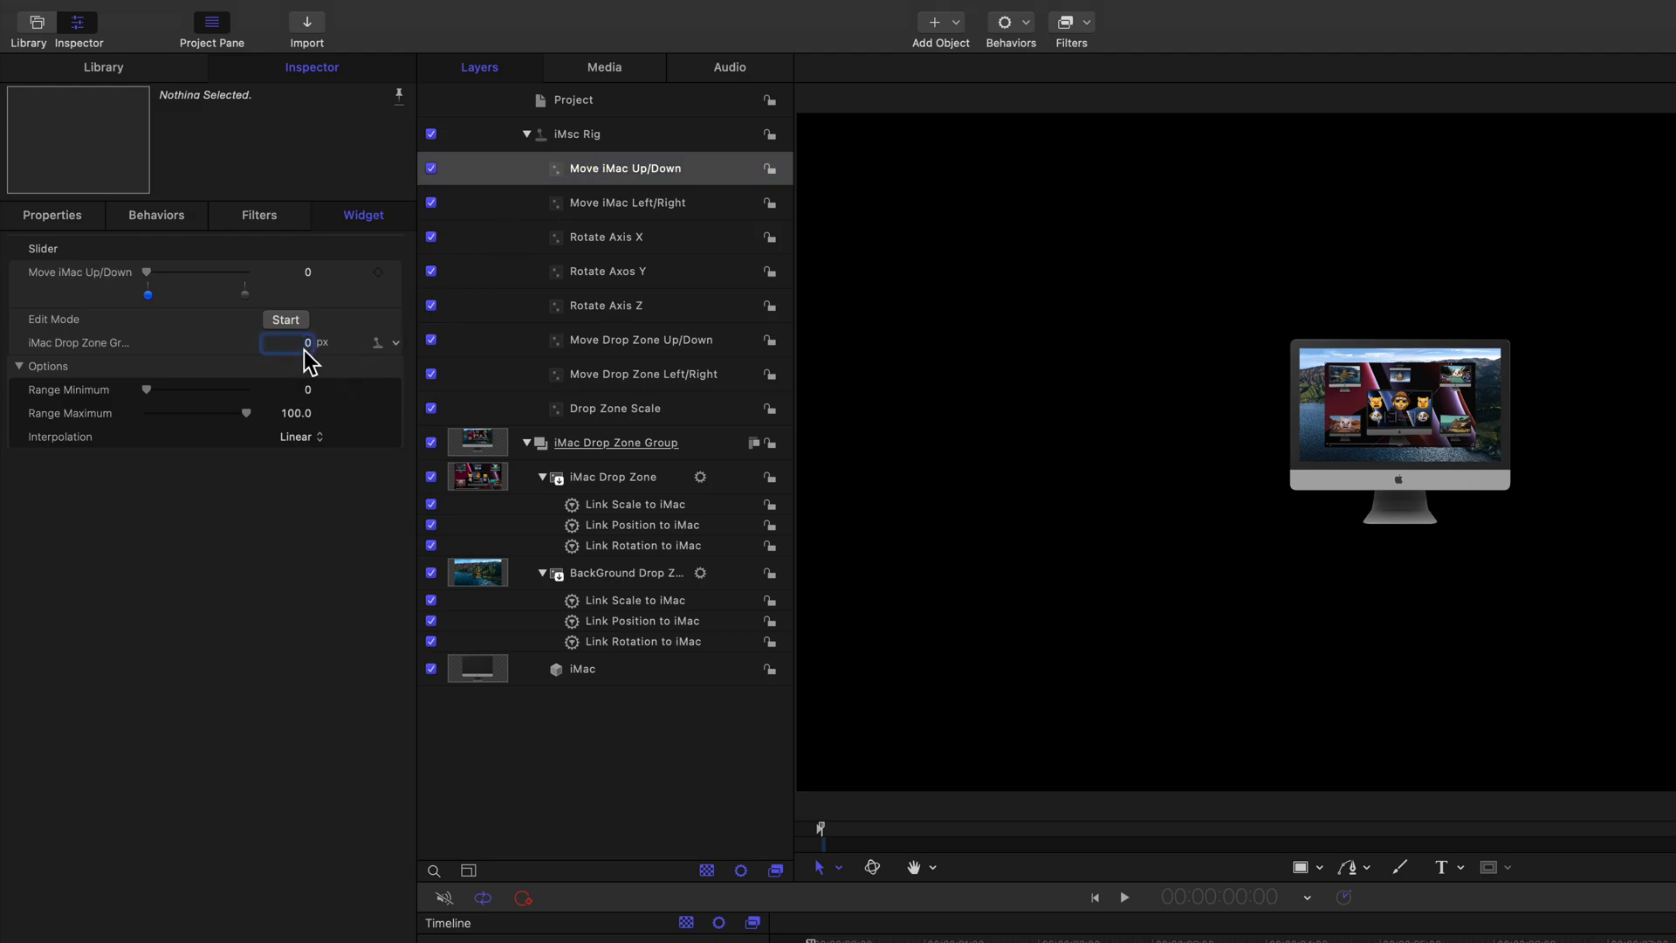
# Step: Set the group's Y position to about 716 px at the Move iMac Up/Down slider's minimum and copy that value
pyautogui.moveTo(306, 342); pyautogui.dragTo(465, 336)
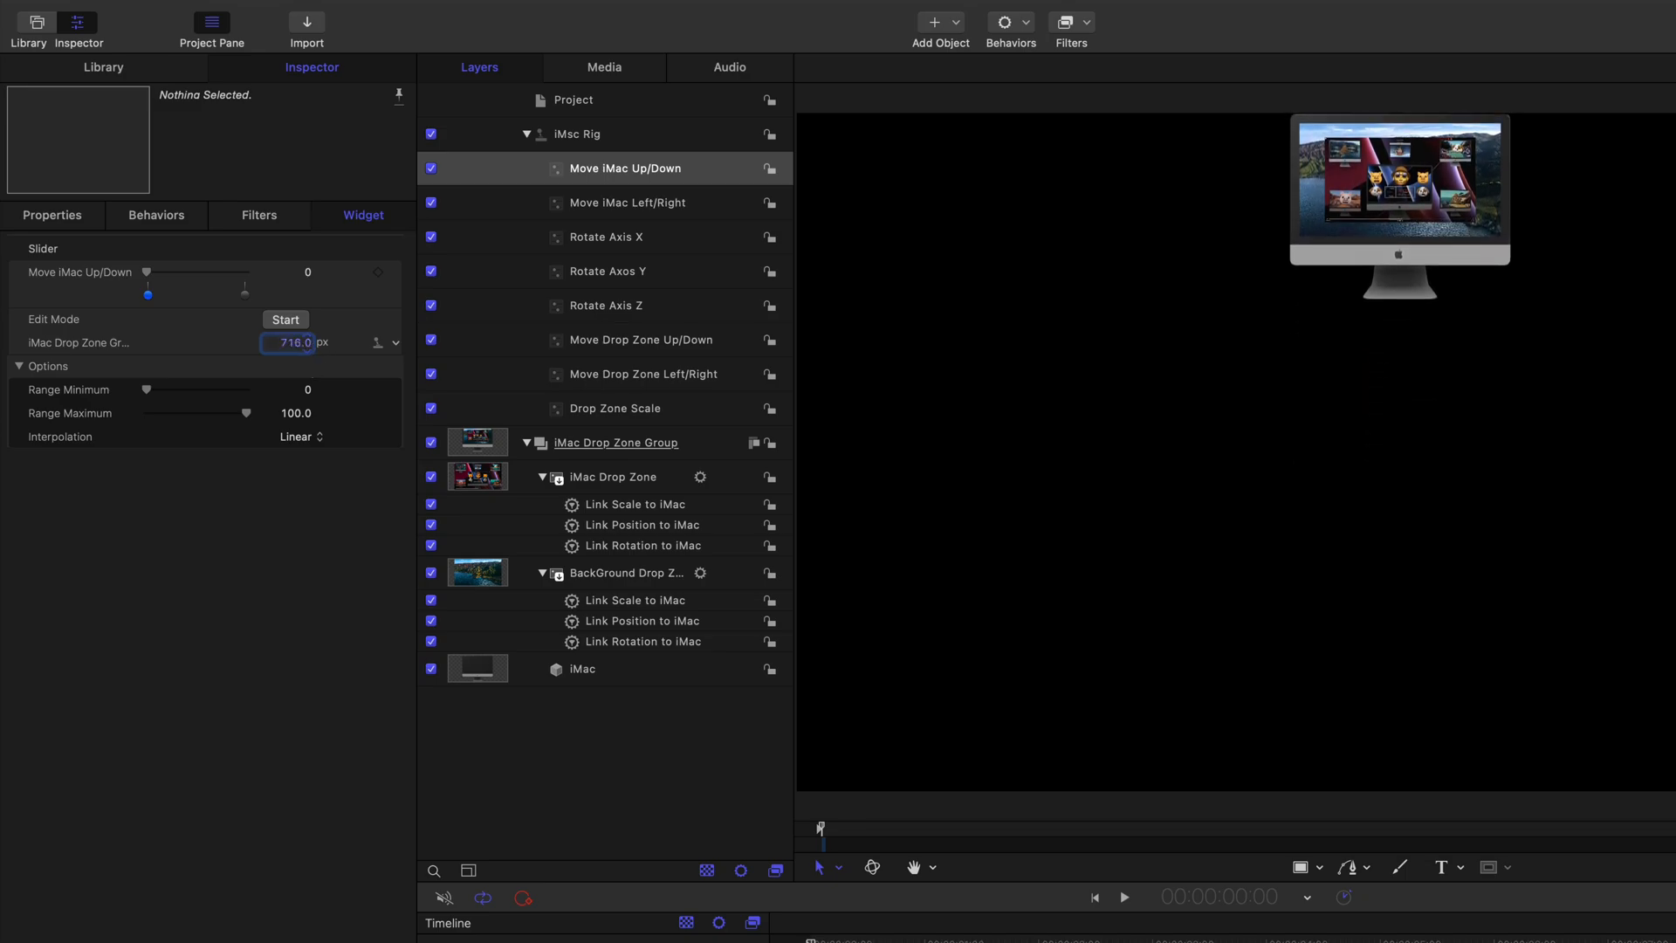
pyautogui.rightClick(297, 351)
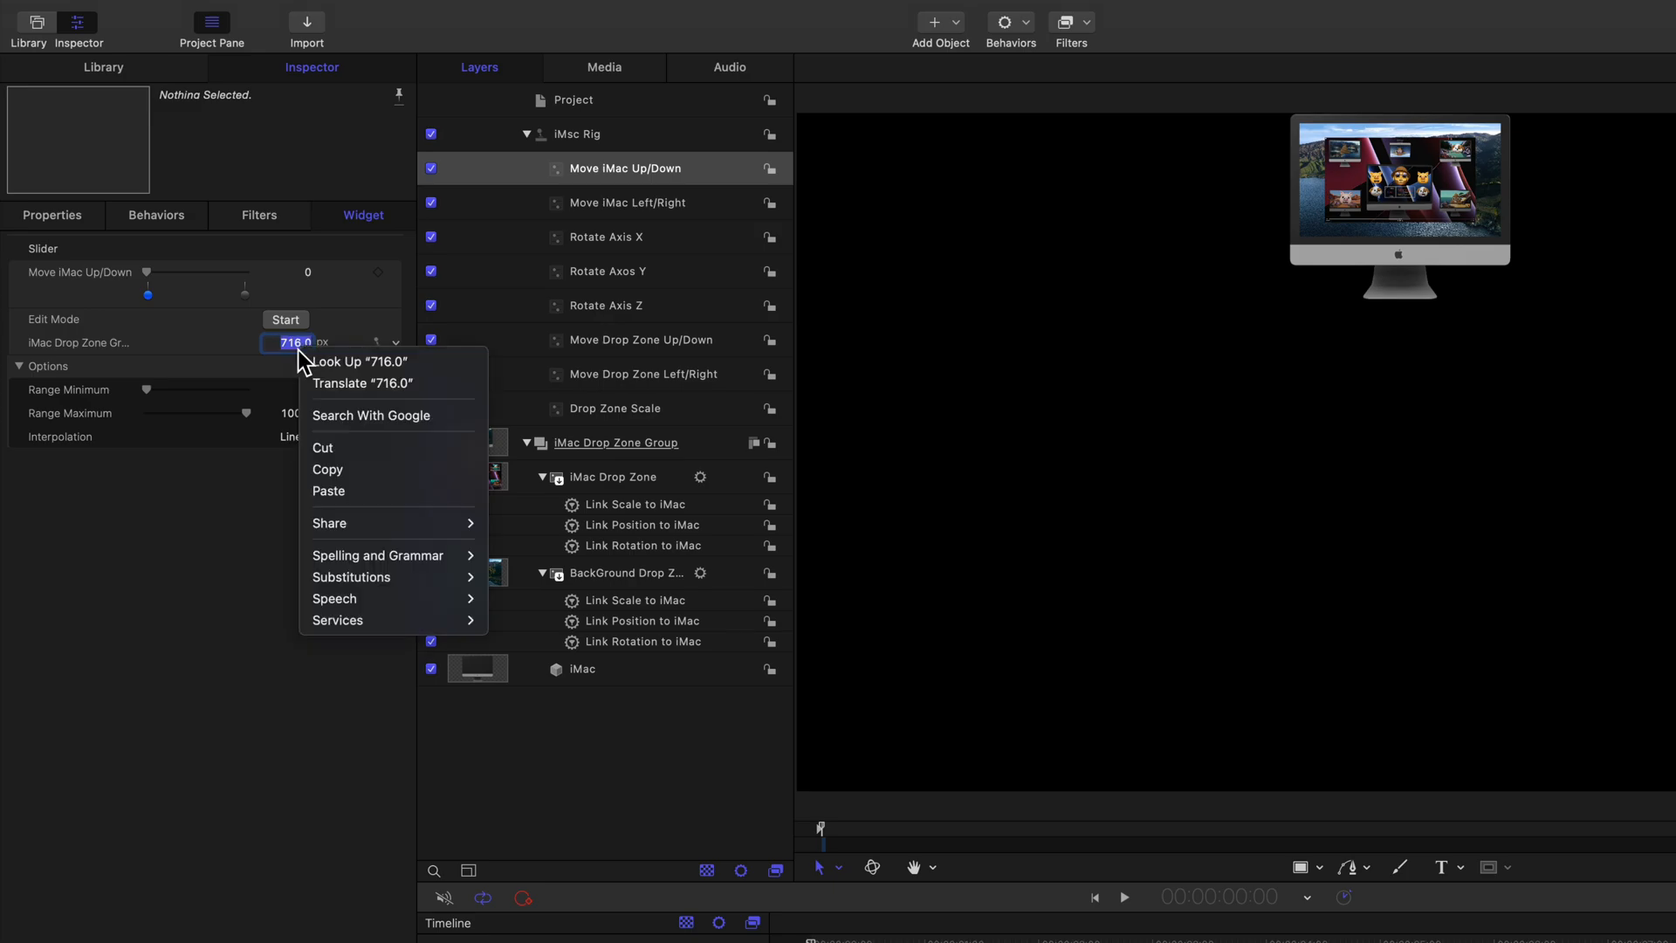
pyautogui.click(336, 472)
pyautogui.click(198, 338)
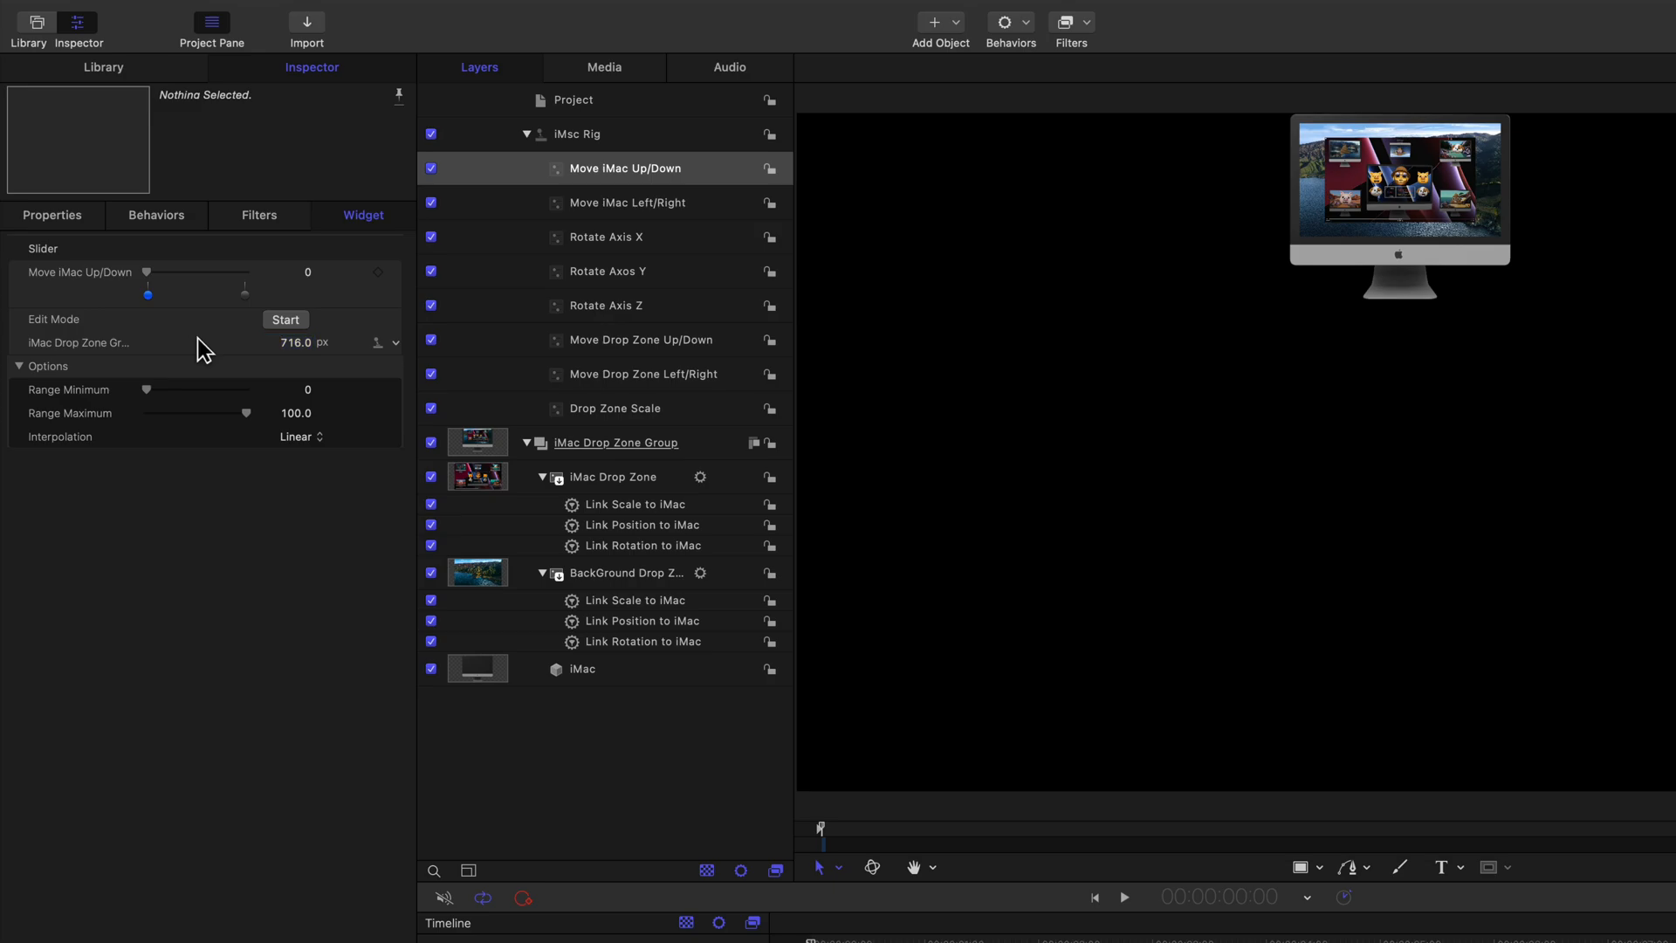
# Step: Paste the copied position at the Move iMac Up/Down slider's maximum and make it negative, -716 px
pyautogui.click(245, 293)
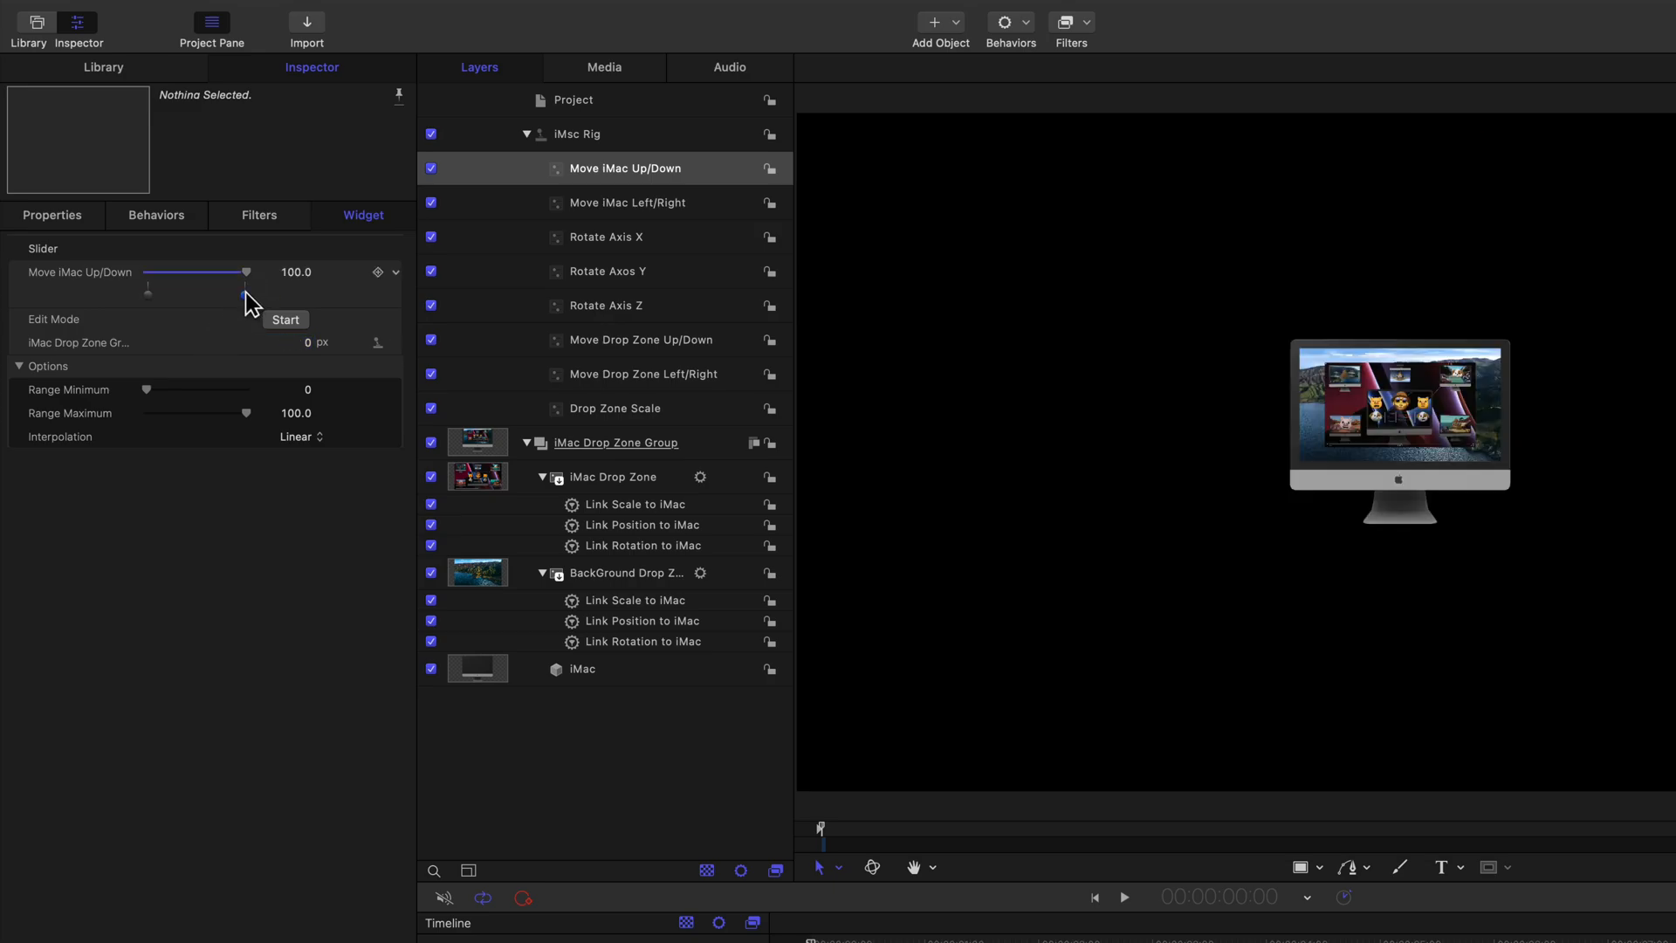
pyautogui.click(310, 345)
pyautogui.rightClick(310, 344)
pyautogui.click(341, 486)
pyautogui.write('-716.')
pyautogui.press('Return')
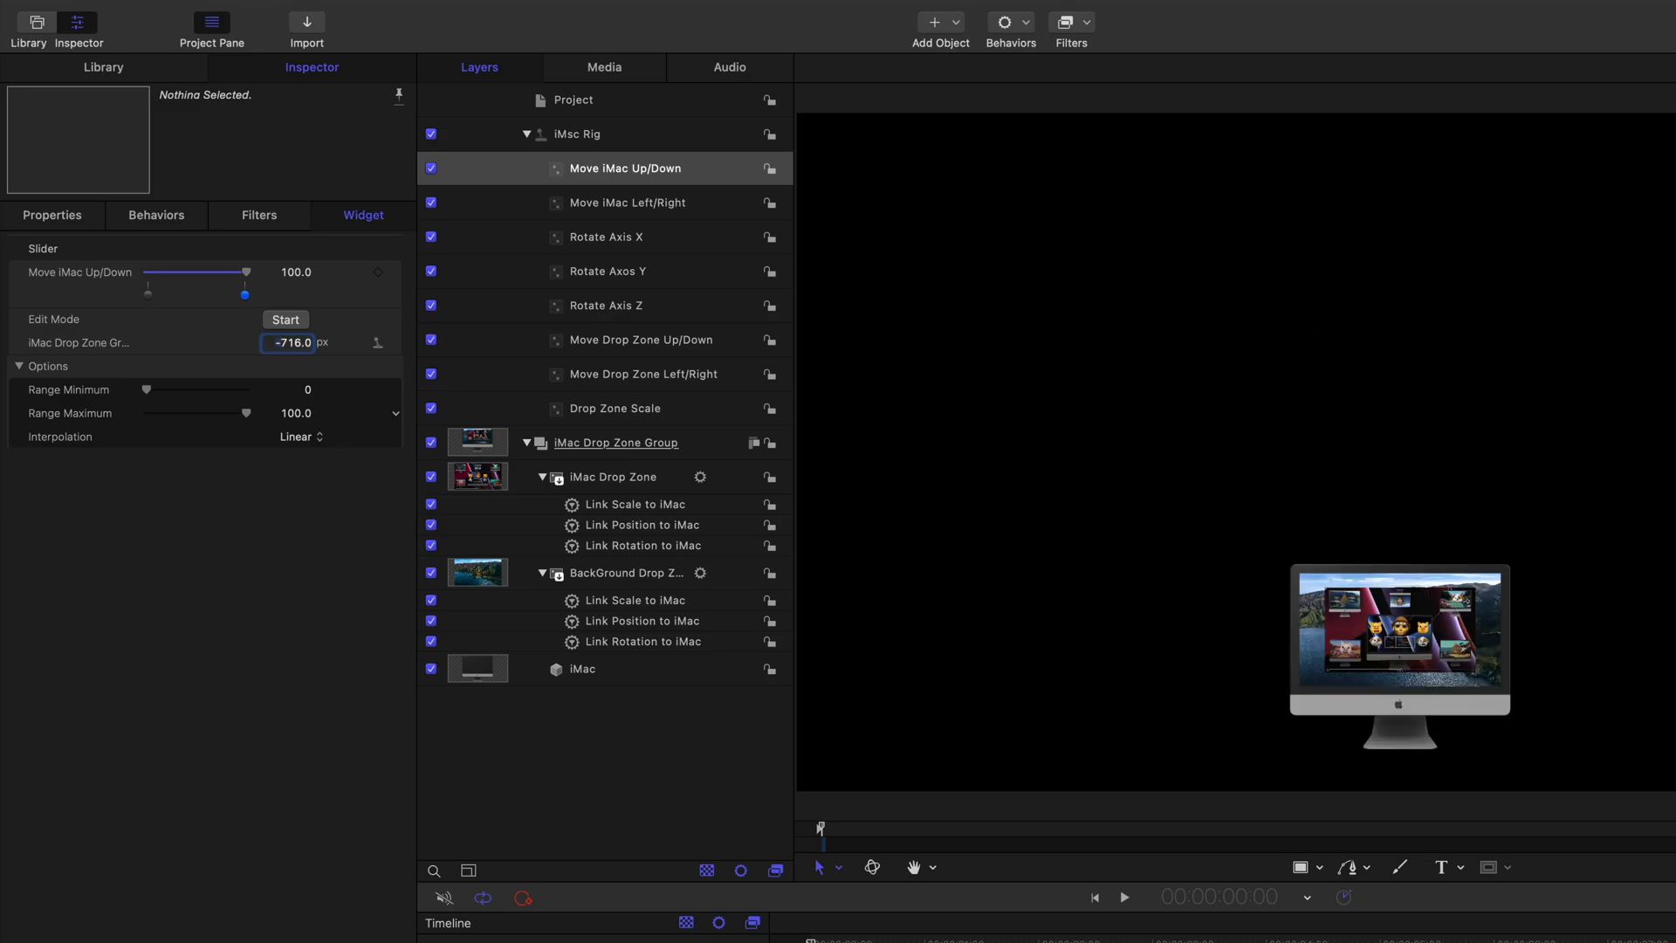
# Step: Try the Move iMac Up/Down slider and set it to 50
pyautogui.moveTo(247, 271); pyautogui.dragTo(182, 281)
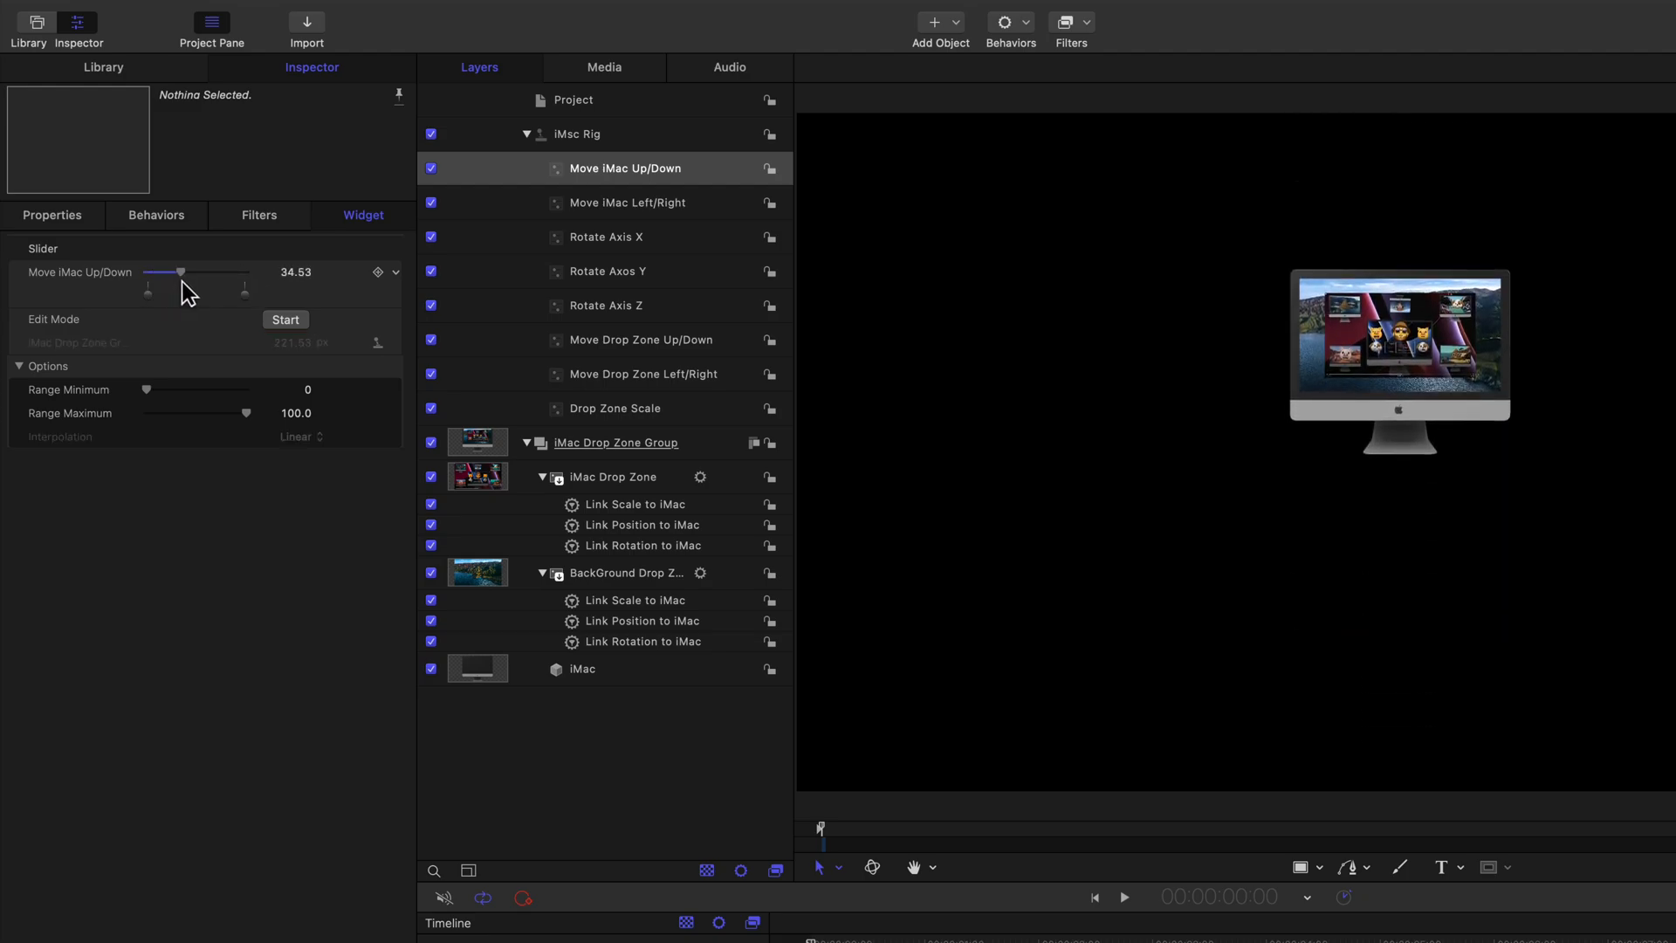
pyautogui.click(287, 273)
pyautogui.write('50')
pyautogui.press('Return')
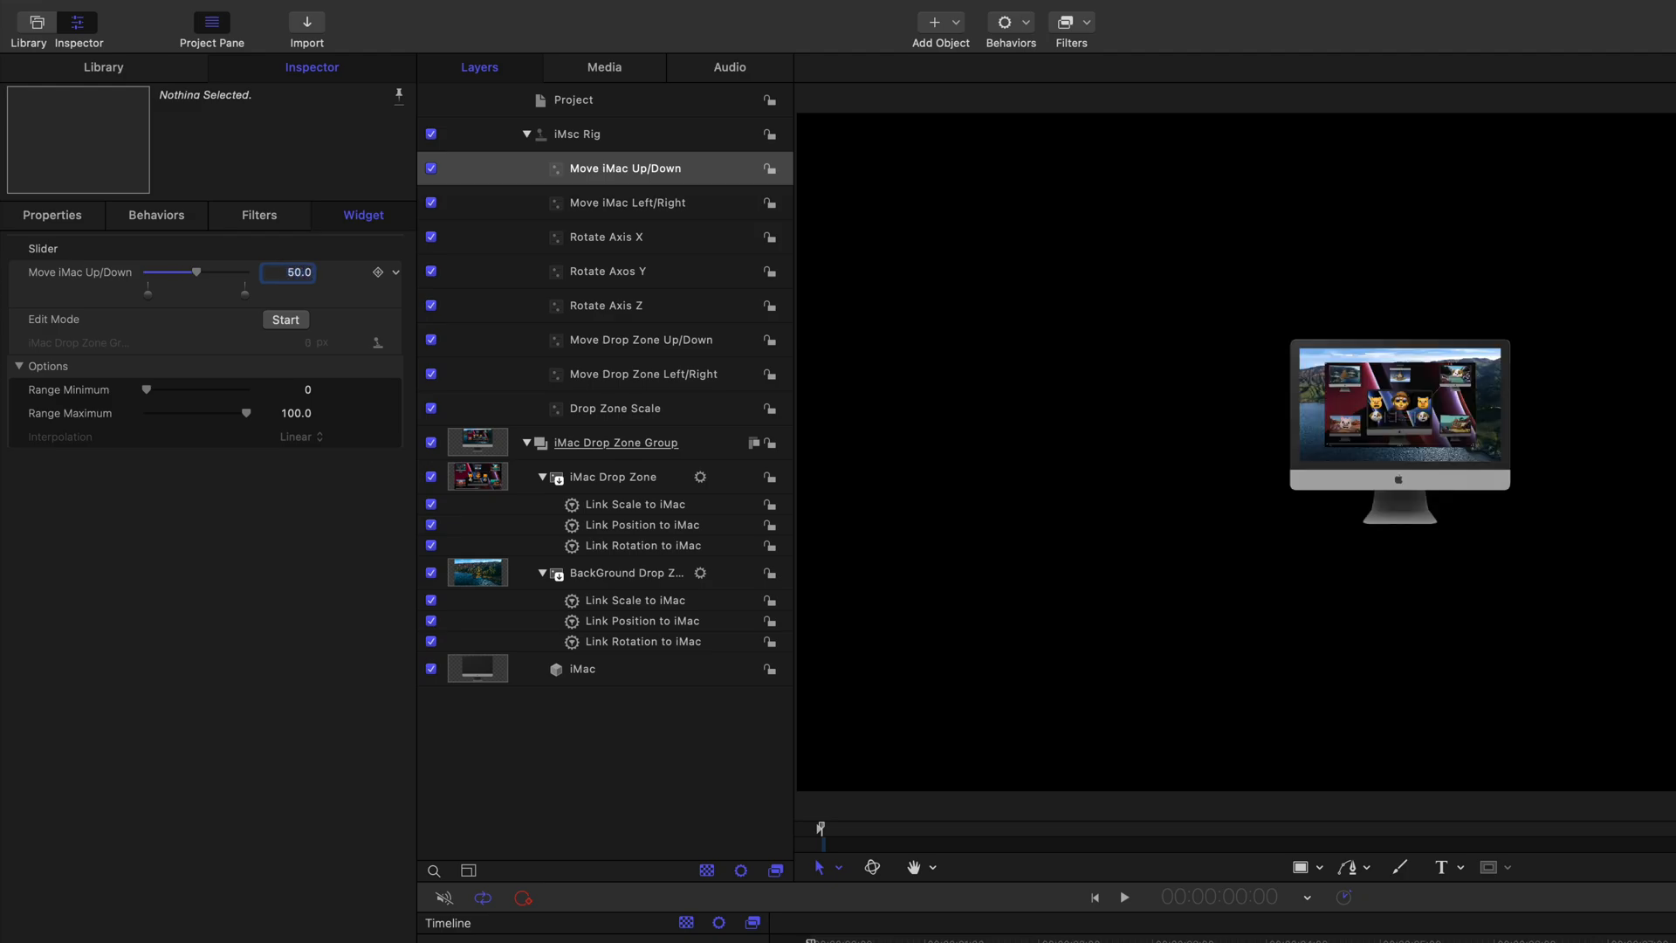
# Step: Reset the iMac model's scale to its default of 100%
pyautogui.click(555, 669)
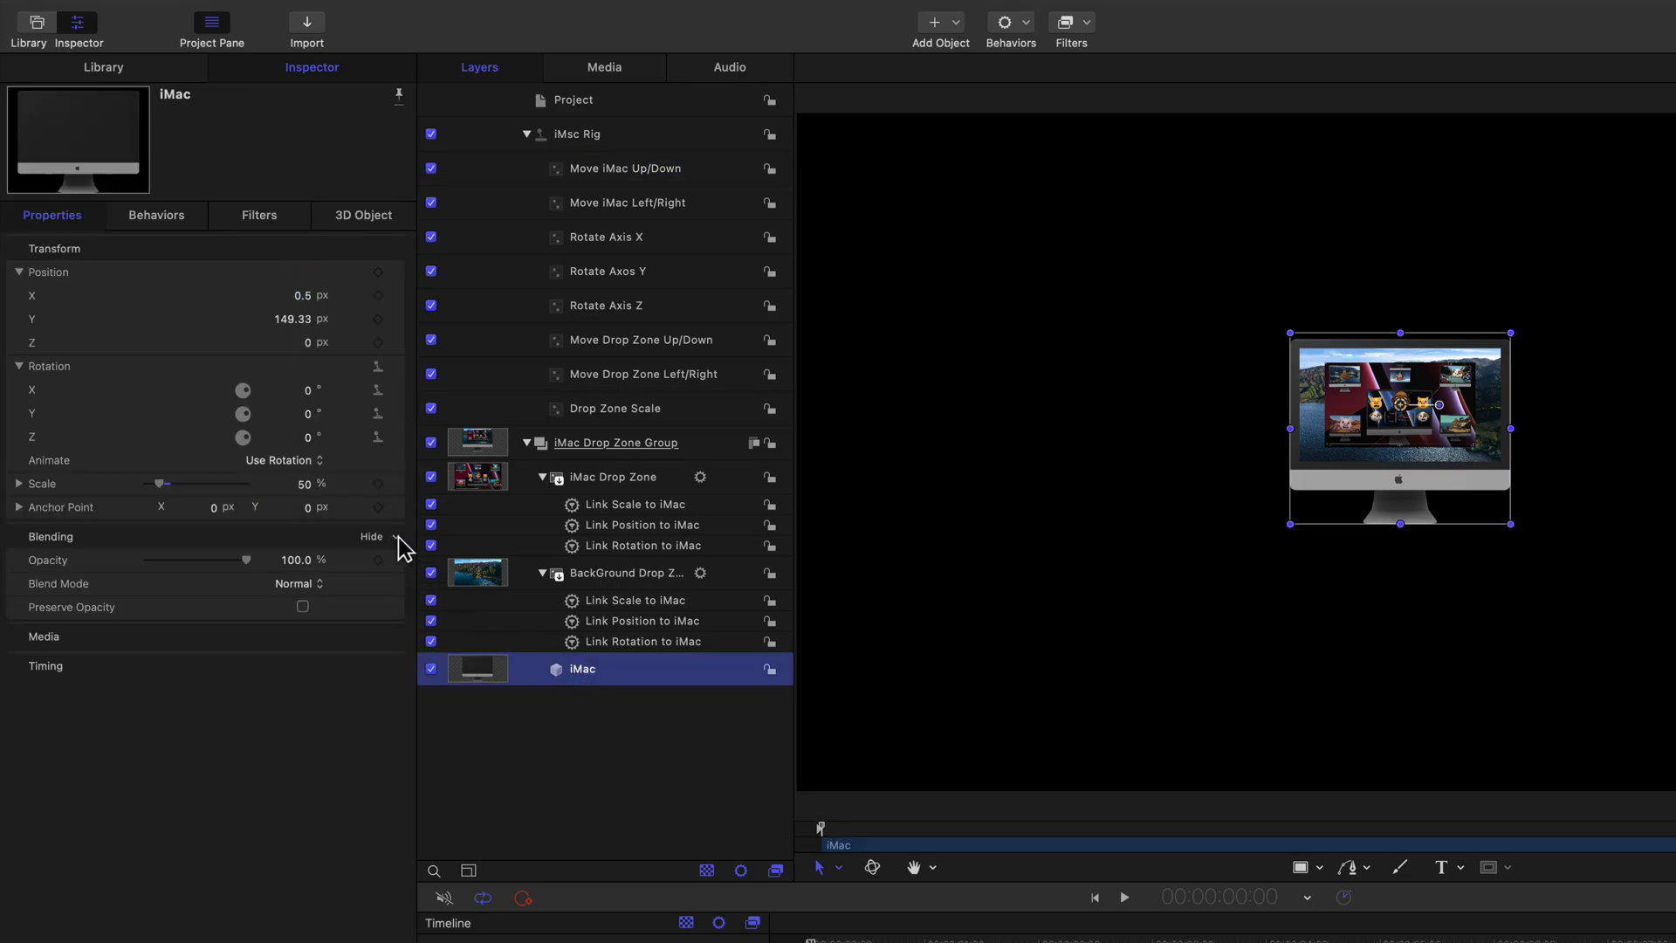
pyautogui.click(396, 484)
pyautogui.click(427, 498)
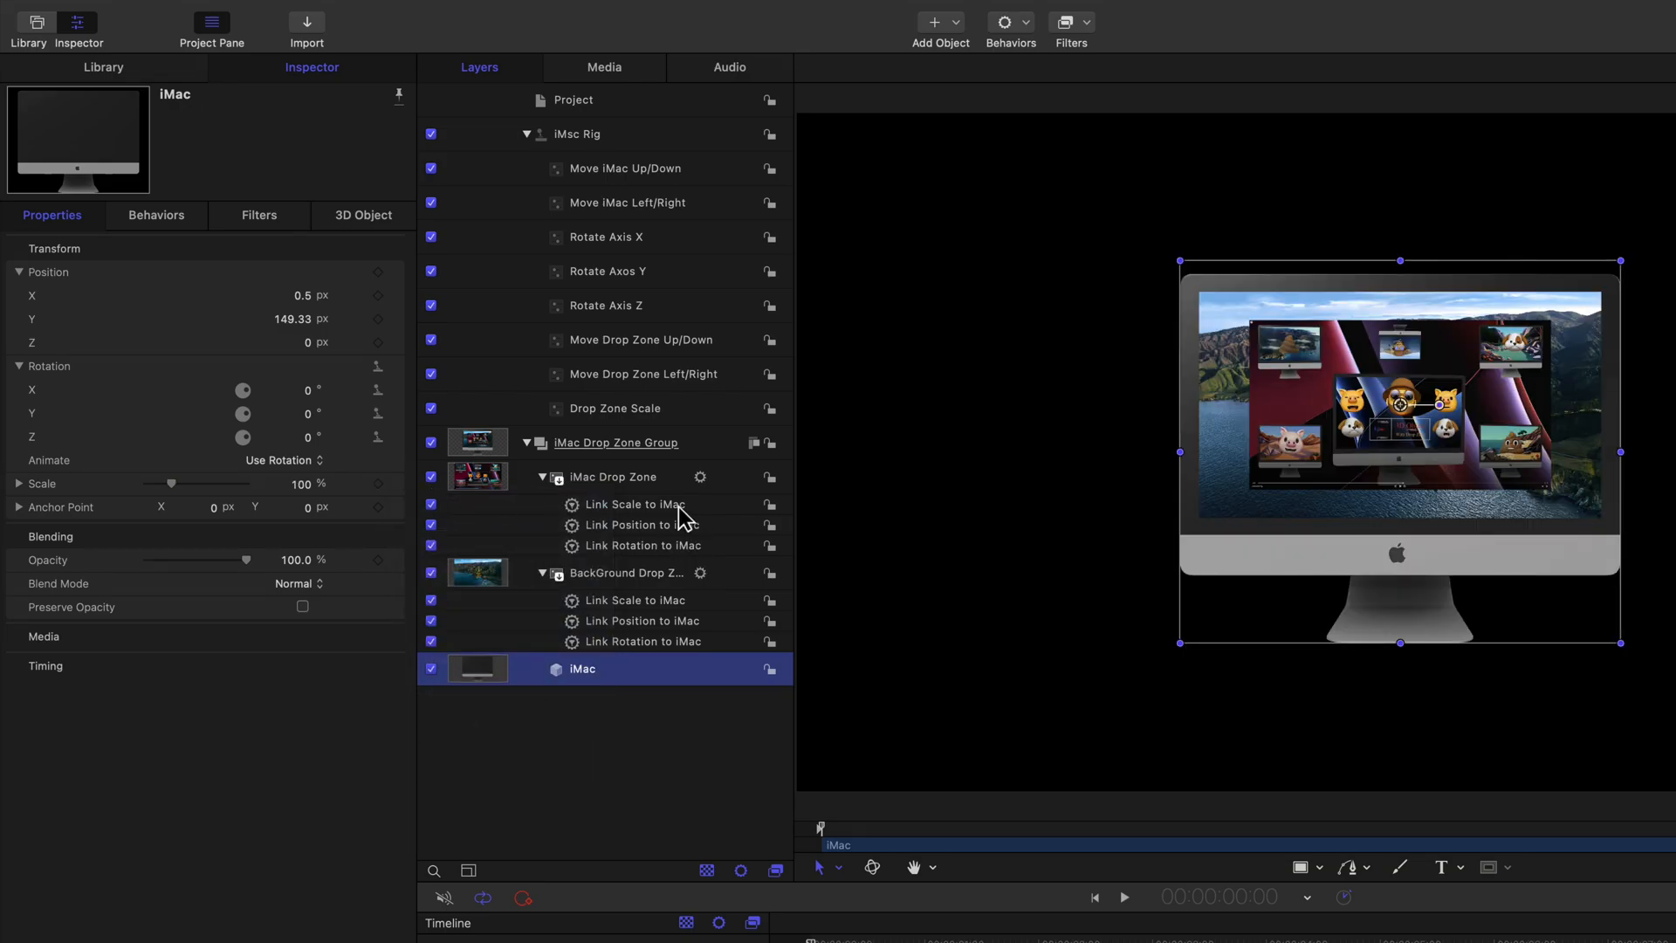
# Step: Add the iMac Drop Zone Group's opacity to a new iMsc Rig checkbox named iMac ON/OFF
pyautogui.click(643, 452)
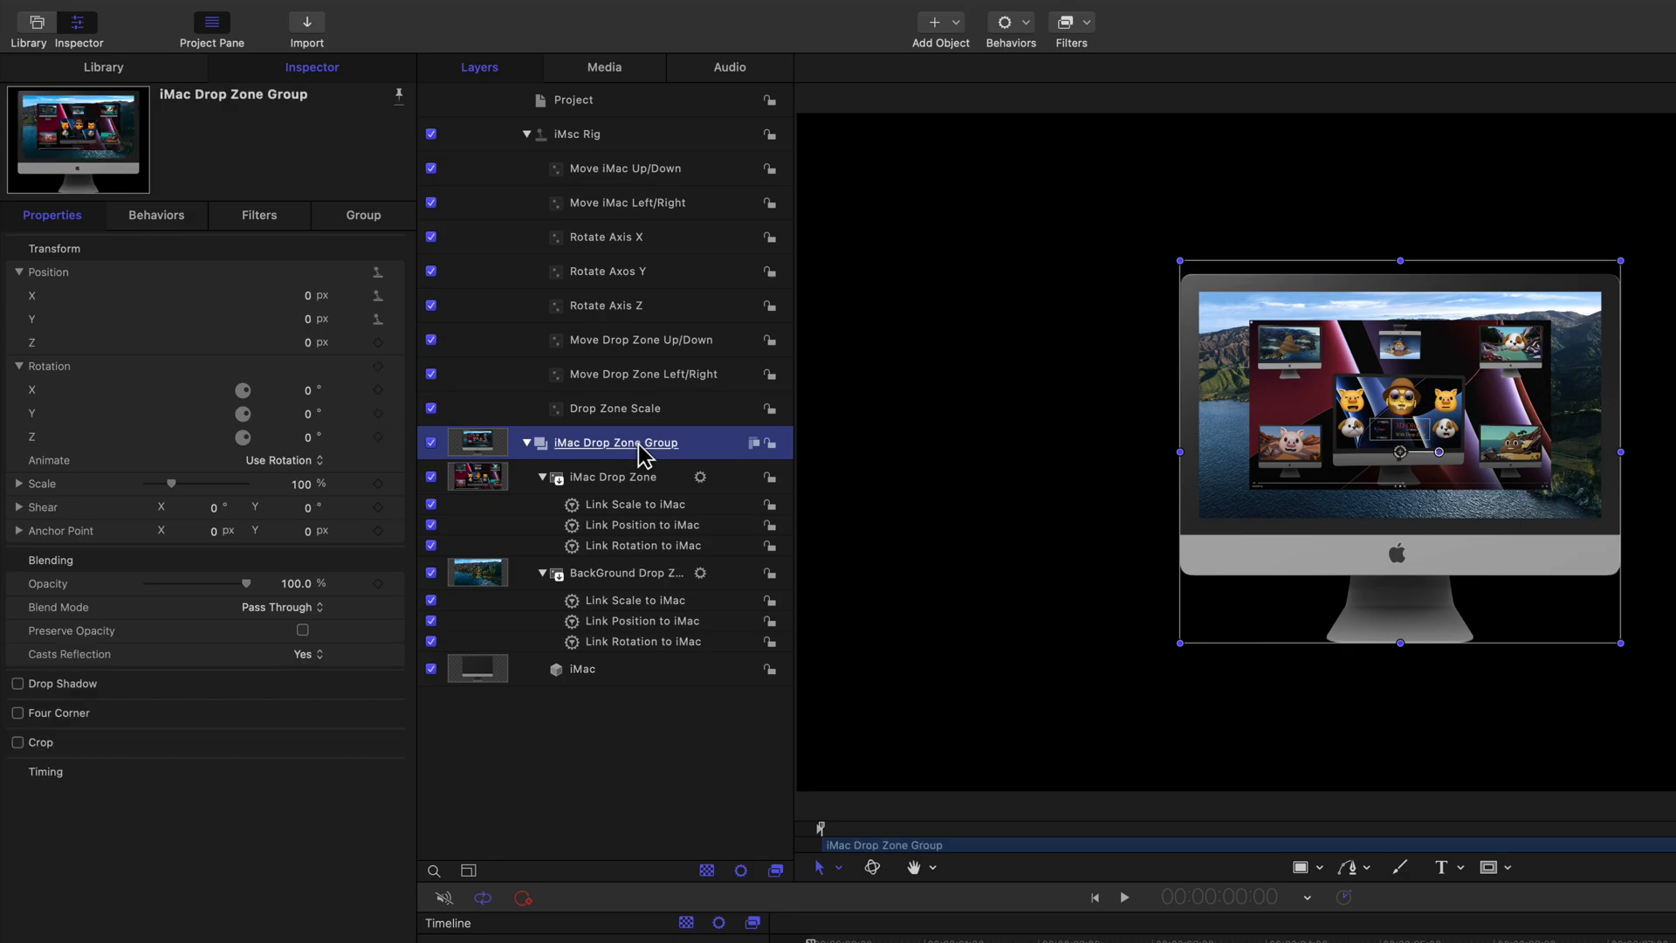
pyautogui.moveTo(258, 598)
pyautogui.mouseDown()
pyautogui.moveTo(116, 587)
pyautogui.moveTo(290, 602)
pyautogui.mouseUp()
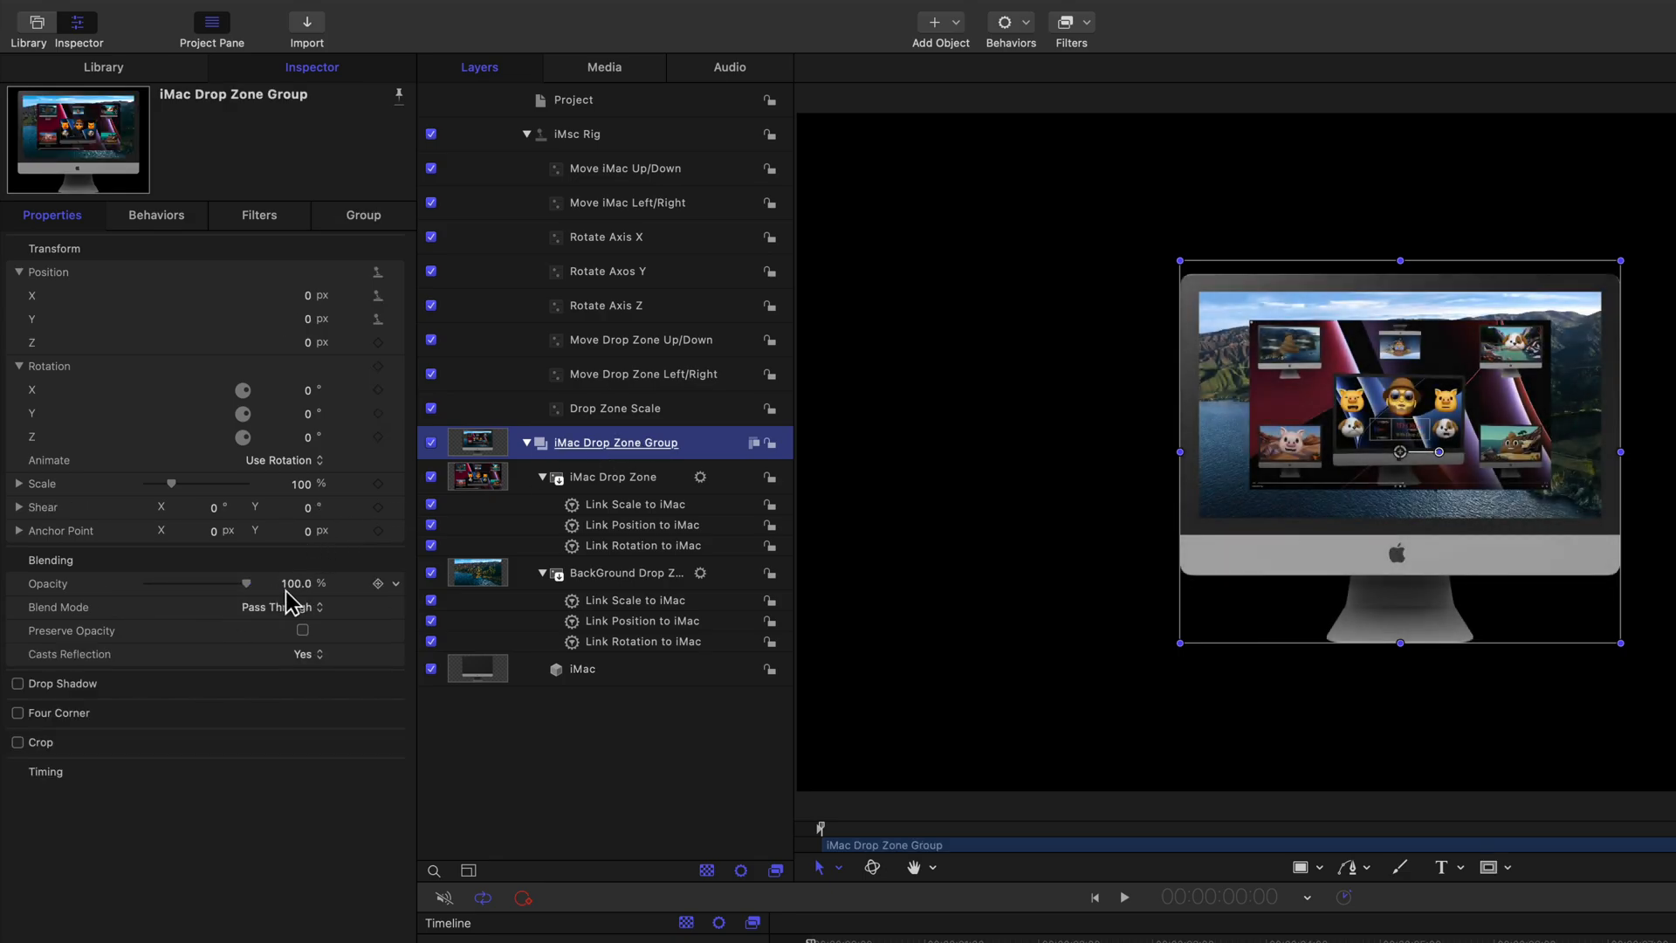
pyautogui.click(397, 584)
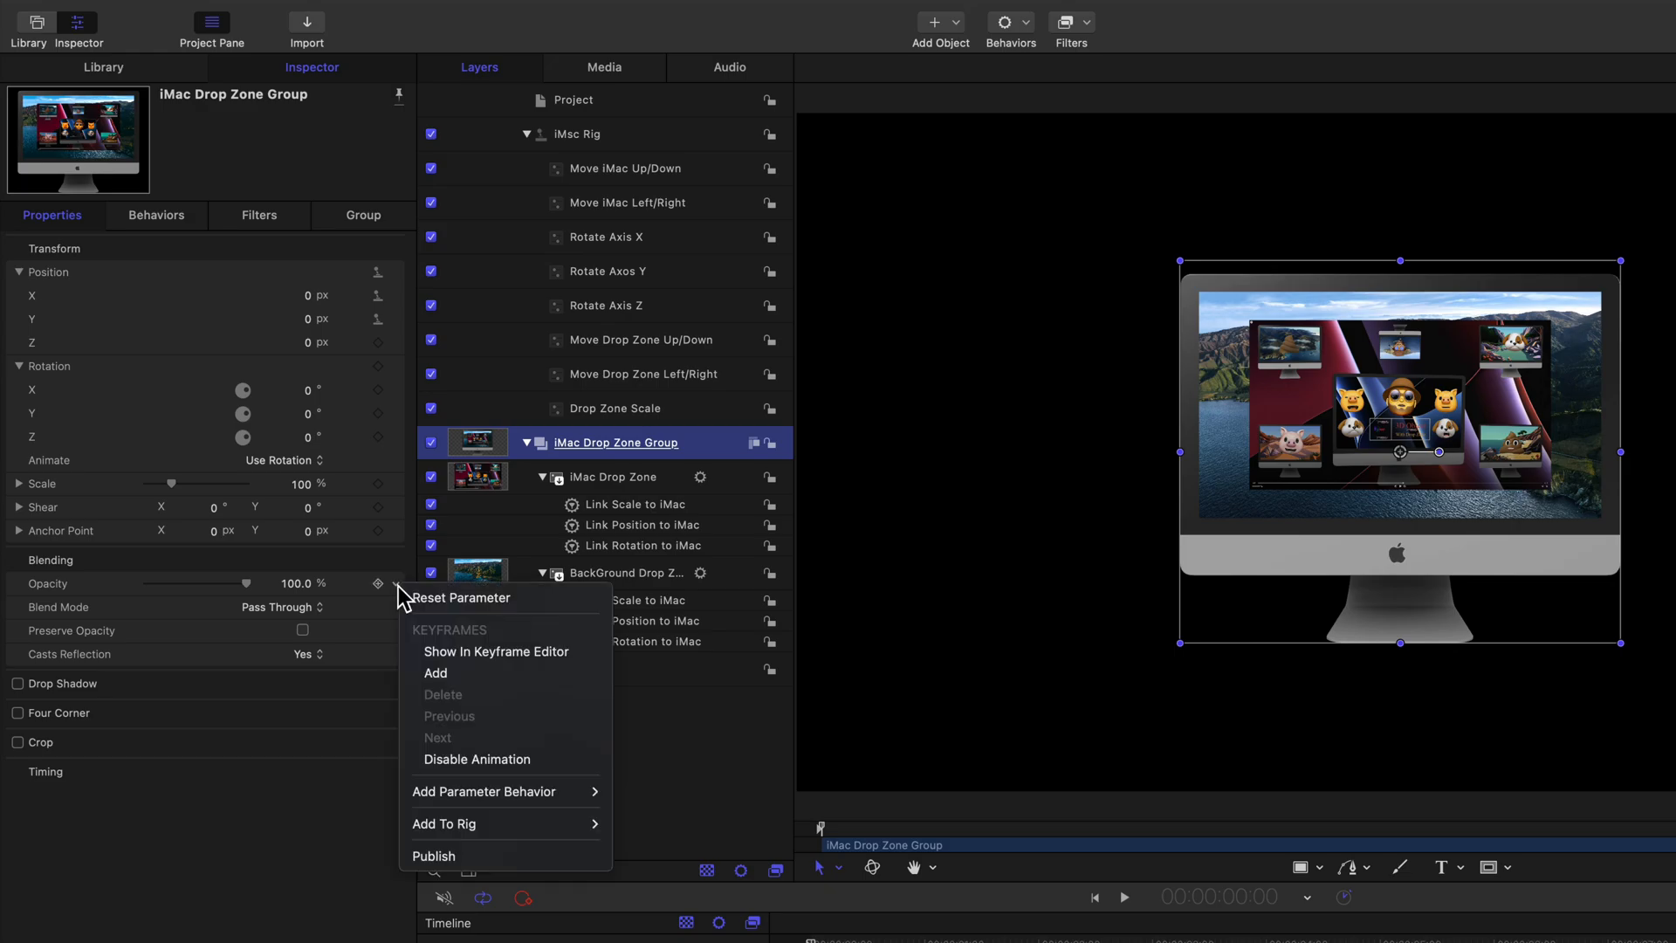
pyautogui.moveTo(475, 825)
pyautogui.moveTo(635, 845)
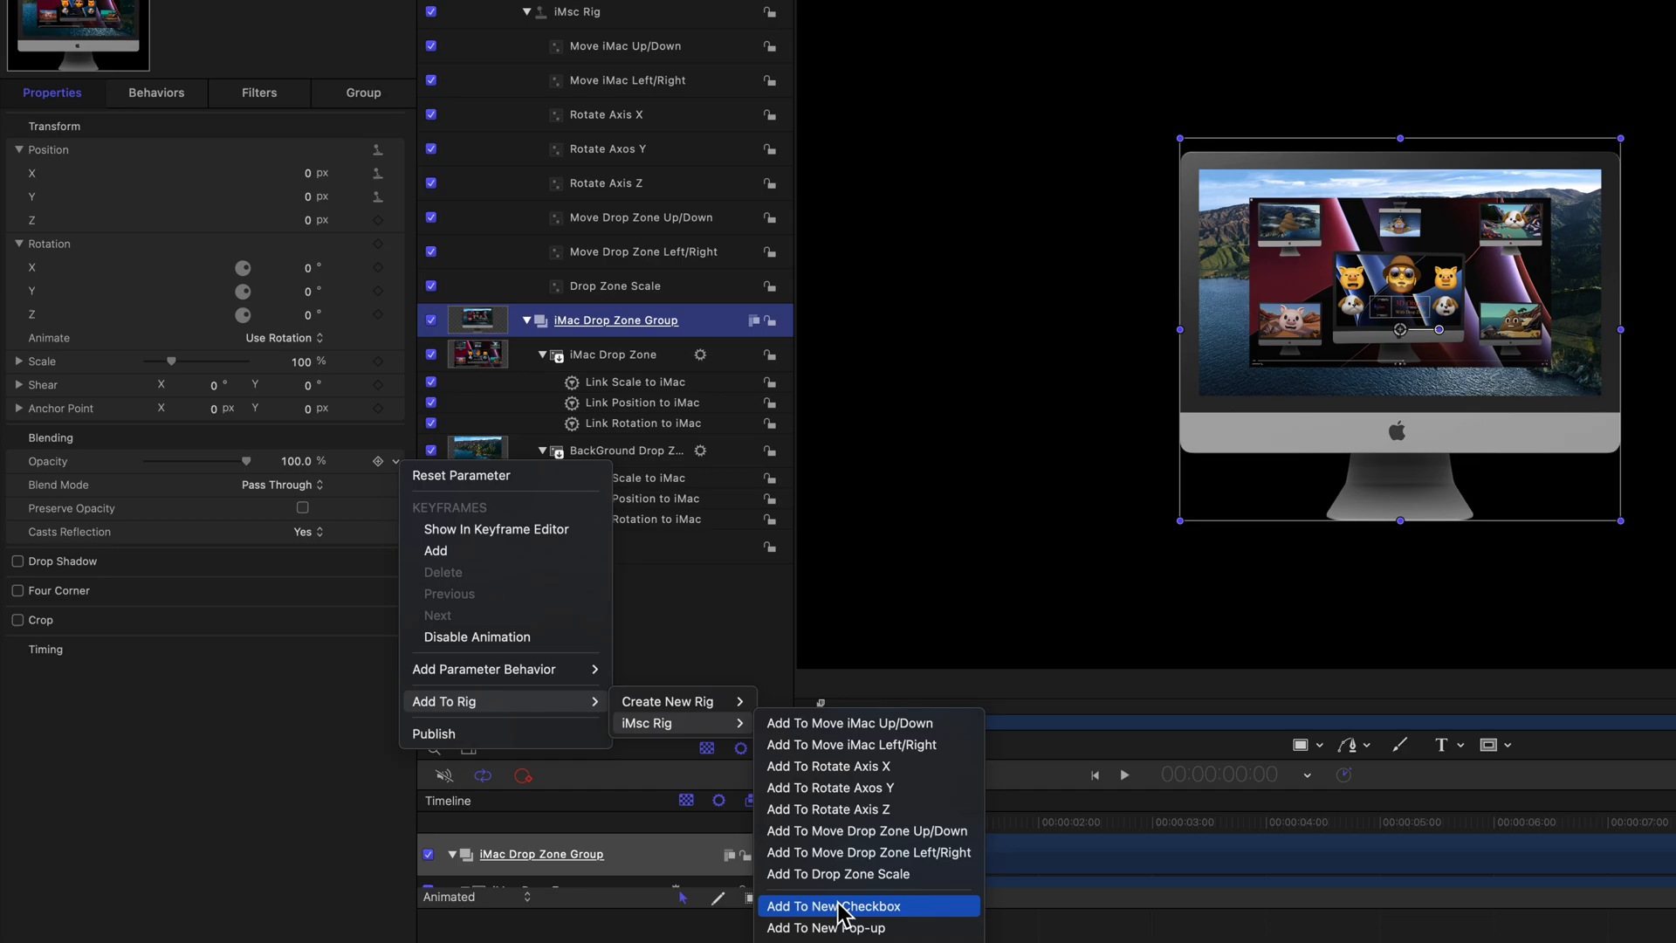
pyautogui.click(841, 913)
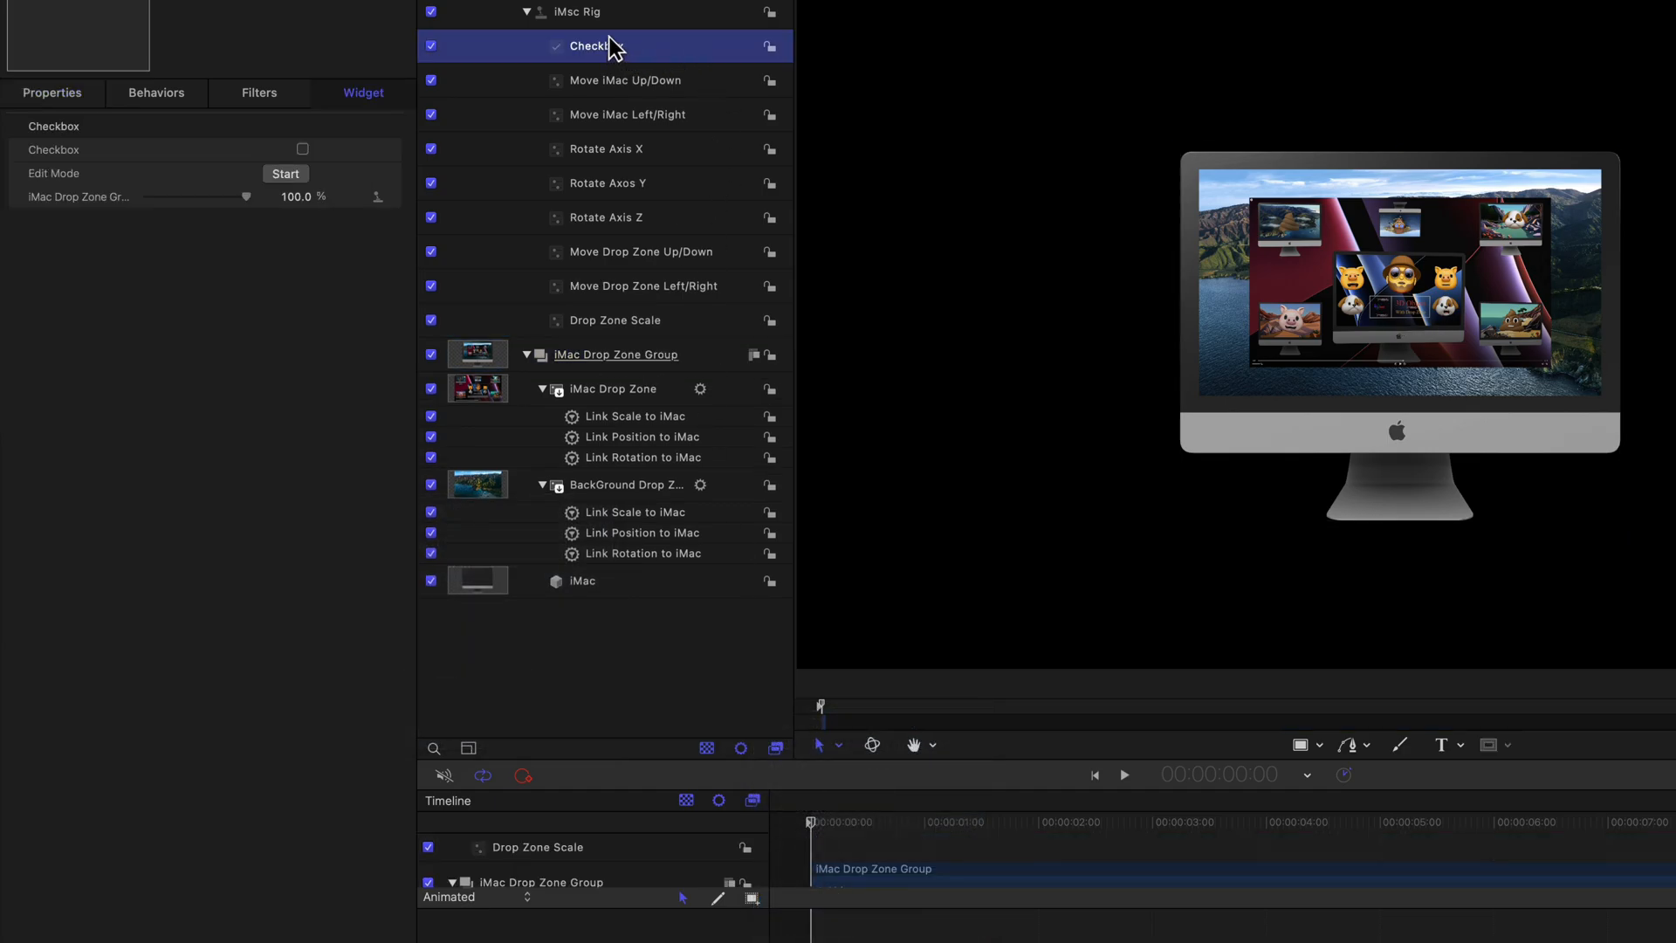
pyautogui.doubleClick(612, 45)
pyautogui.write('iMac ON/OFF')
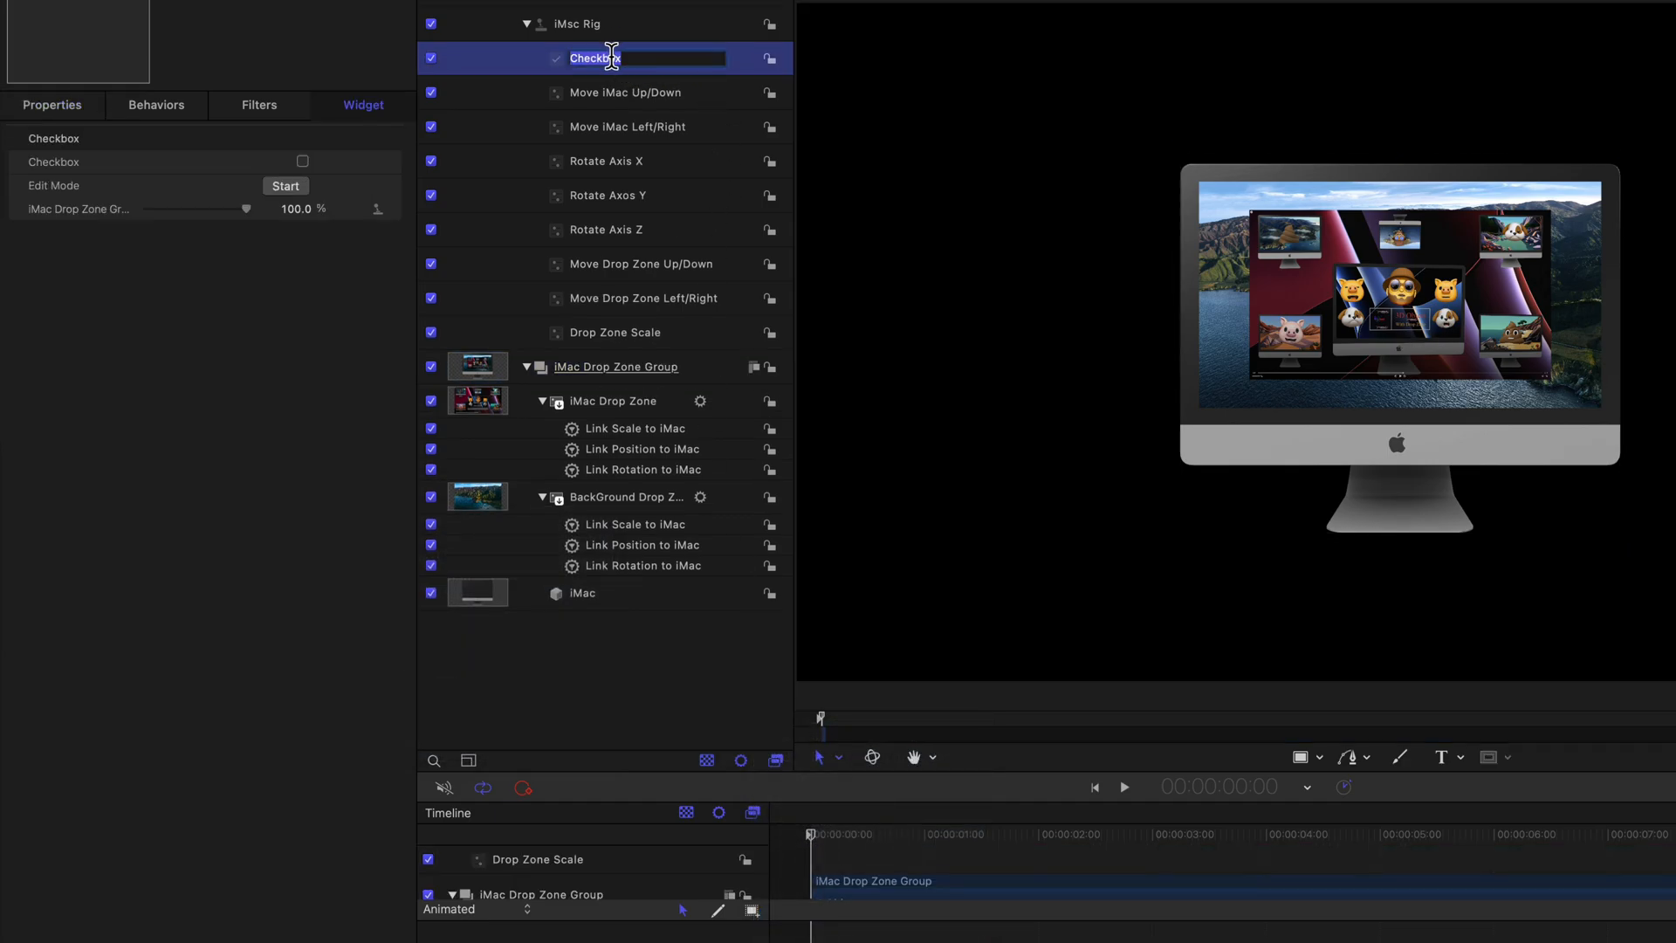
pyautogui.press('Return')
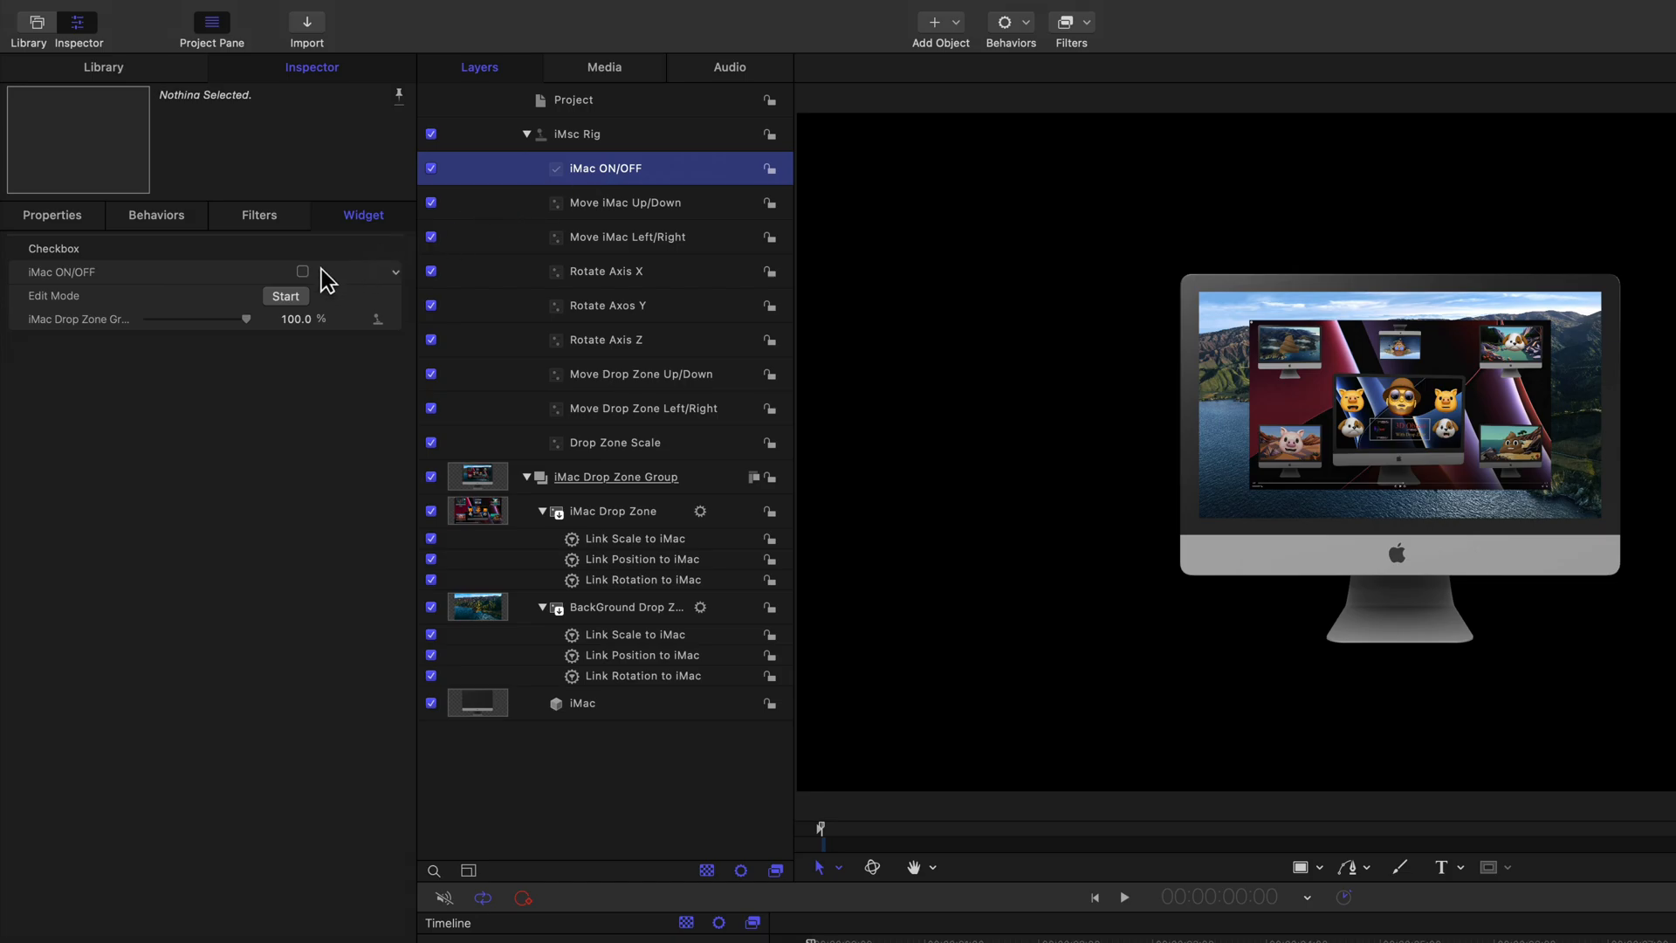
# Step: In rig edit mode, set the group's opacity to 0% for the unticked iMac ON/OFF state, and try the checkbox
pyautogui.click(281, 297)
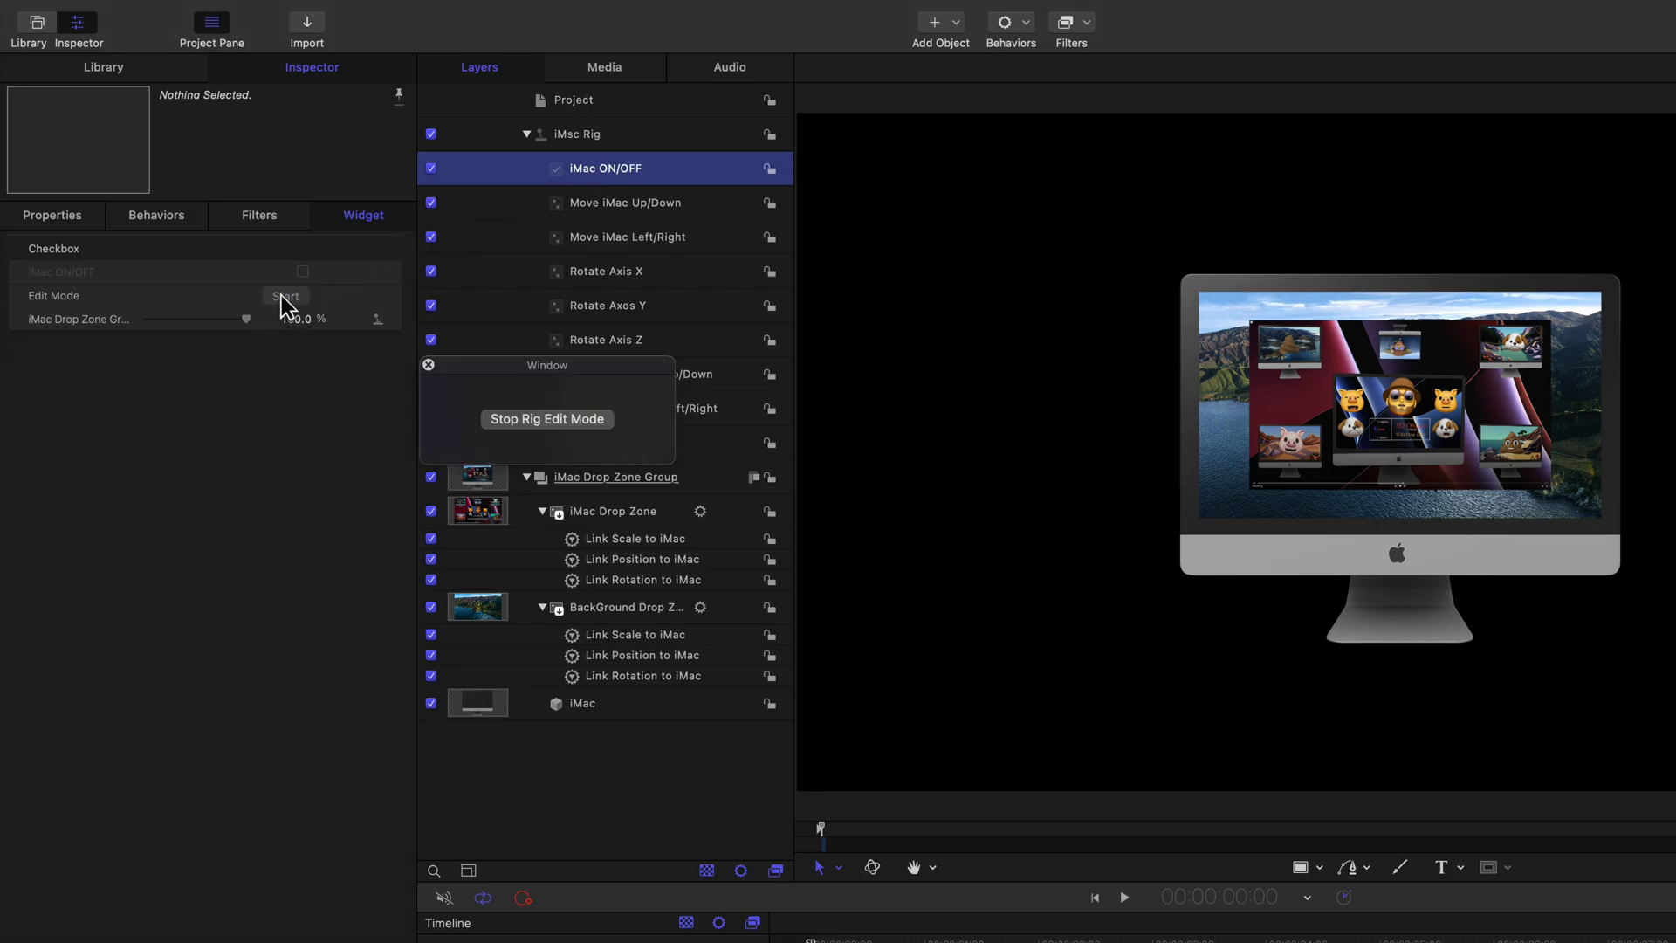
pyautogui.moveTo(475, 367); pyautogui.dragTo(183, 379)
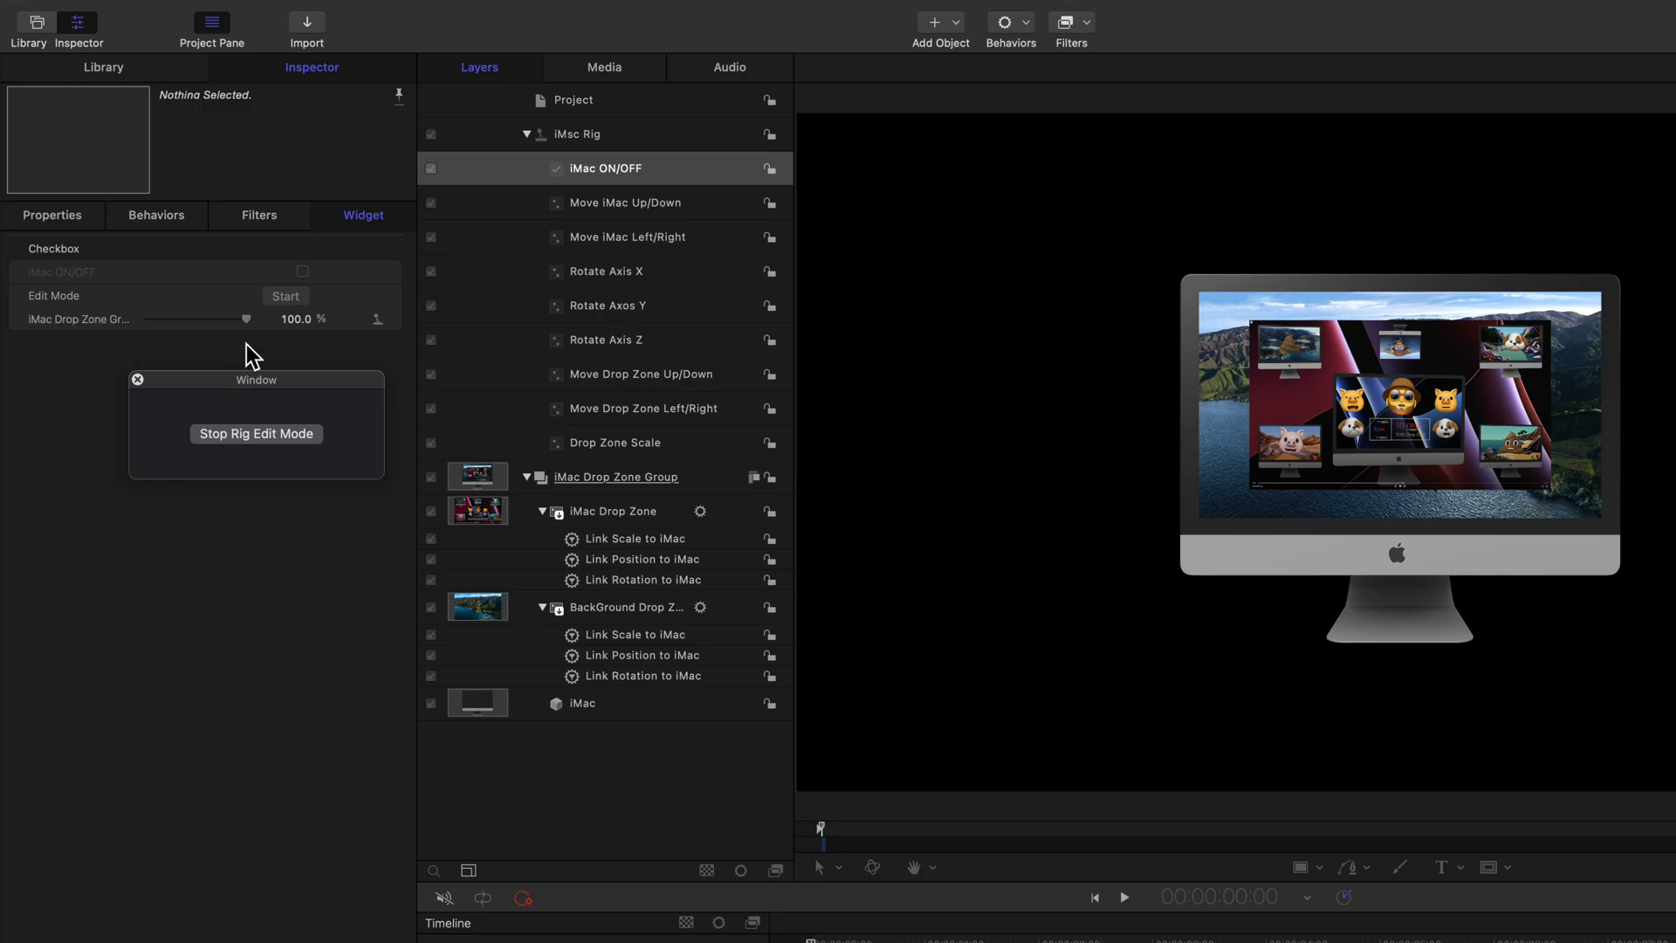
pyautogui.moveTo(246, 318); pyautogui.dragTo(120, 329)
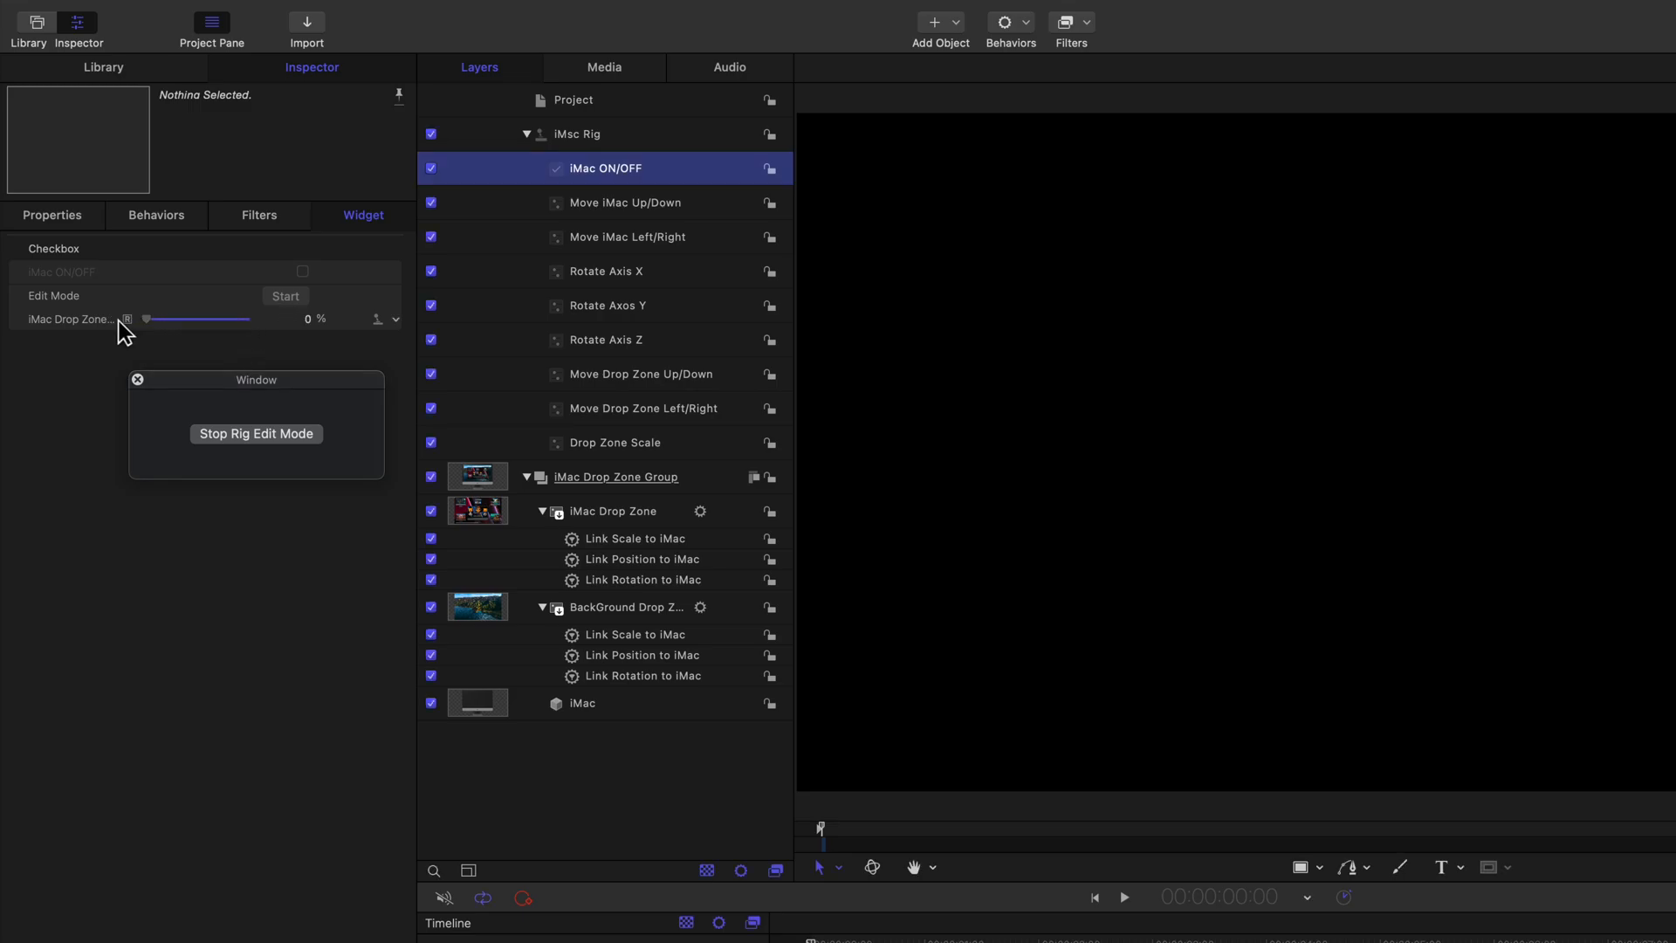
pyautogui.click(225, 434)
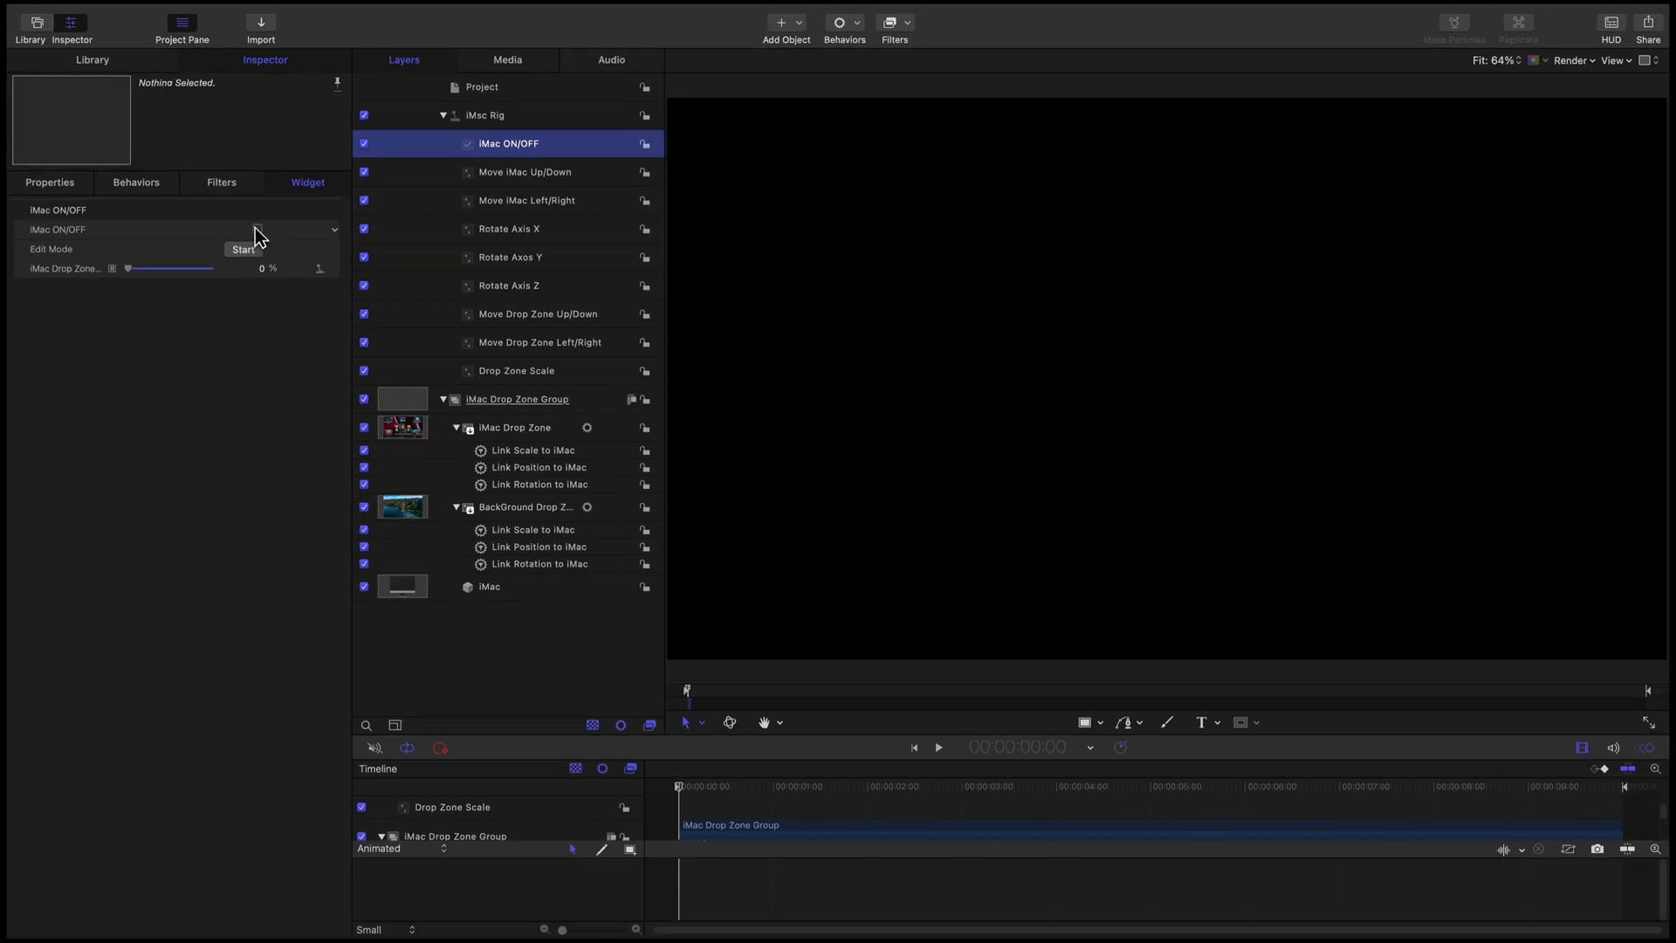
pyautogui.click(258, 231)
pyautogui.click(257, 230)
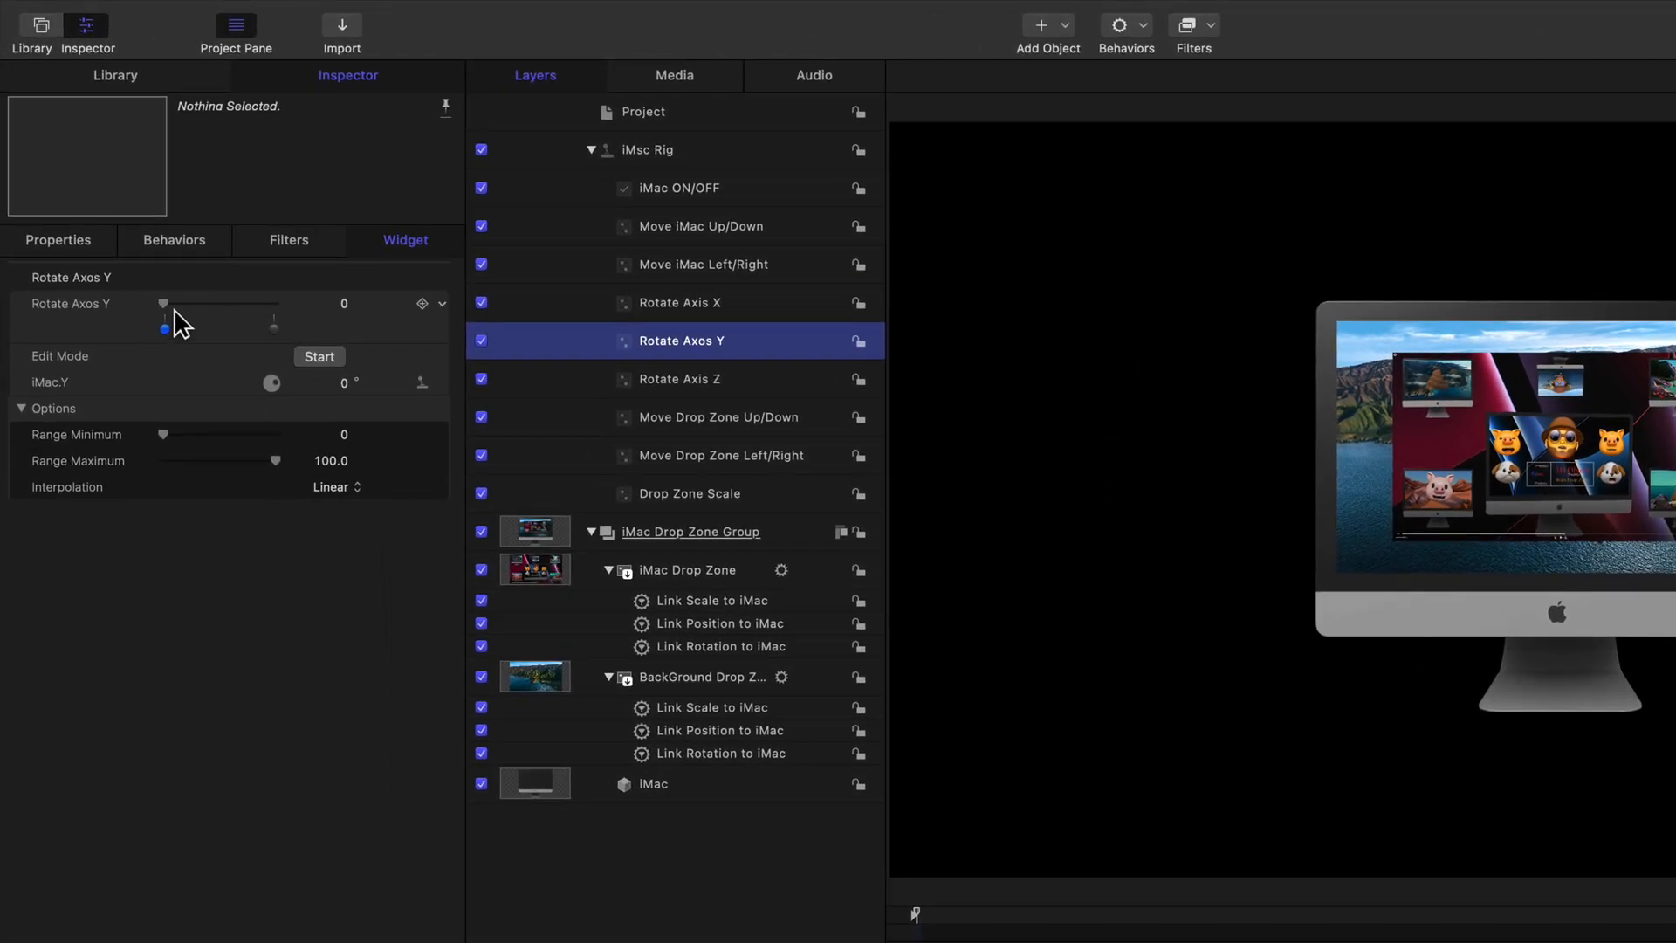
# Step: Try the Rotate Axos Y slider and add the iMac Drop Zone's anchor point Z to that slider
pyautogui.moveTo(163, 306)
pyautogui.mouseDown()
pyautogui.moveTo(232, 318)
pyautogui.moveTo(158, 316)
pyautogui.mouseUp()
pyautogui.click(650, 570)
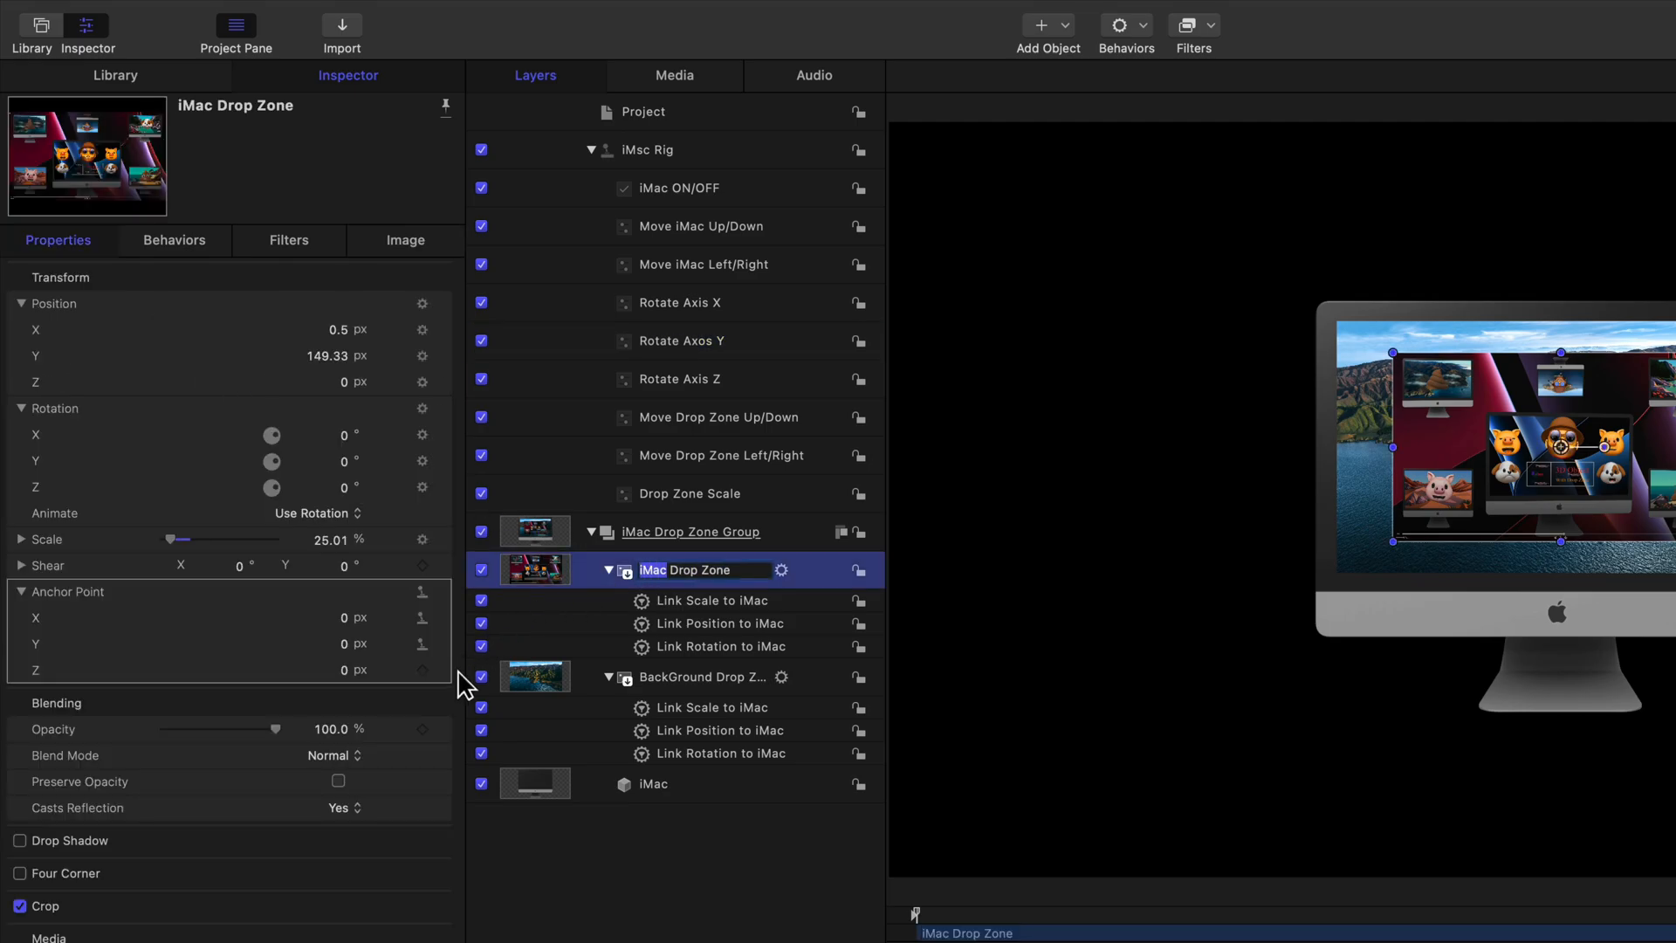
pyautogui.click(444, 670)
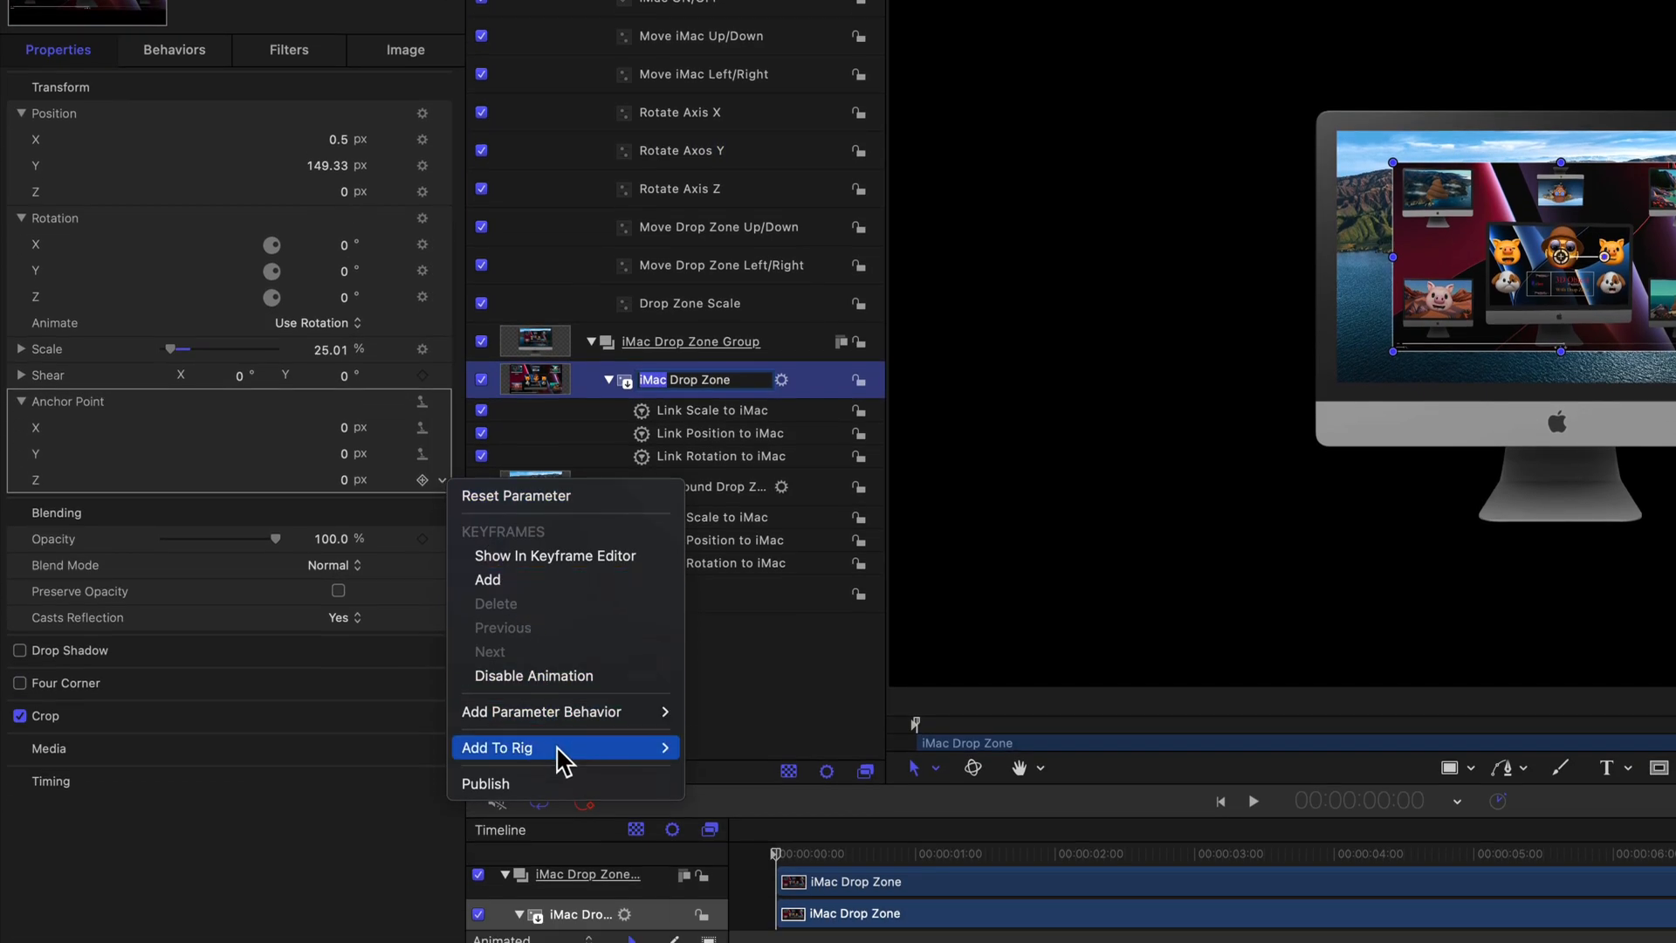
pyautogui.moveTo(565, 803)
pyautogui.moveTo(748, 780)
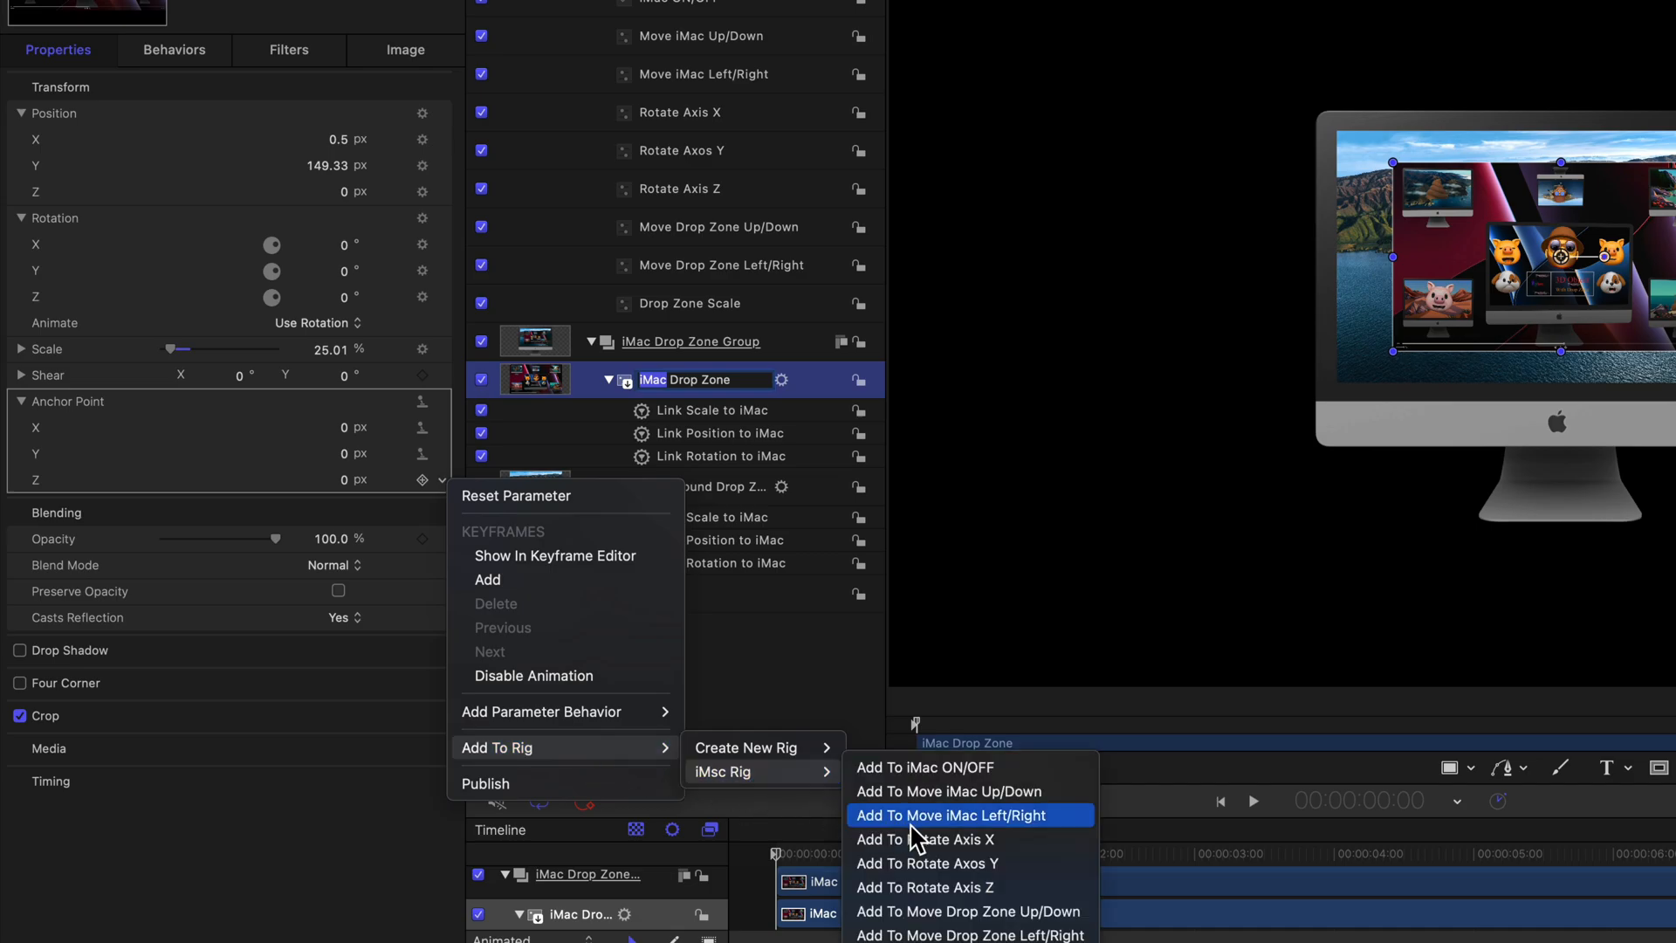
pyautogui.click(940, 864)
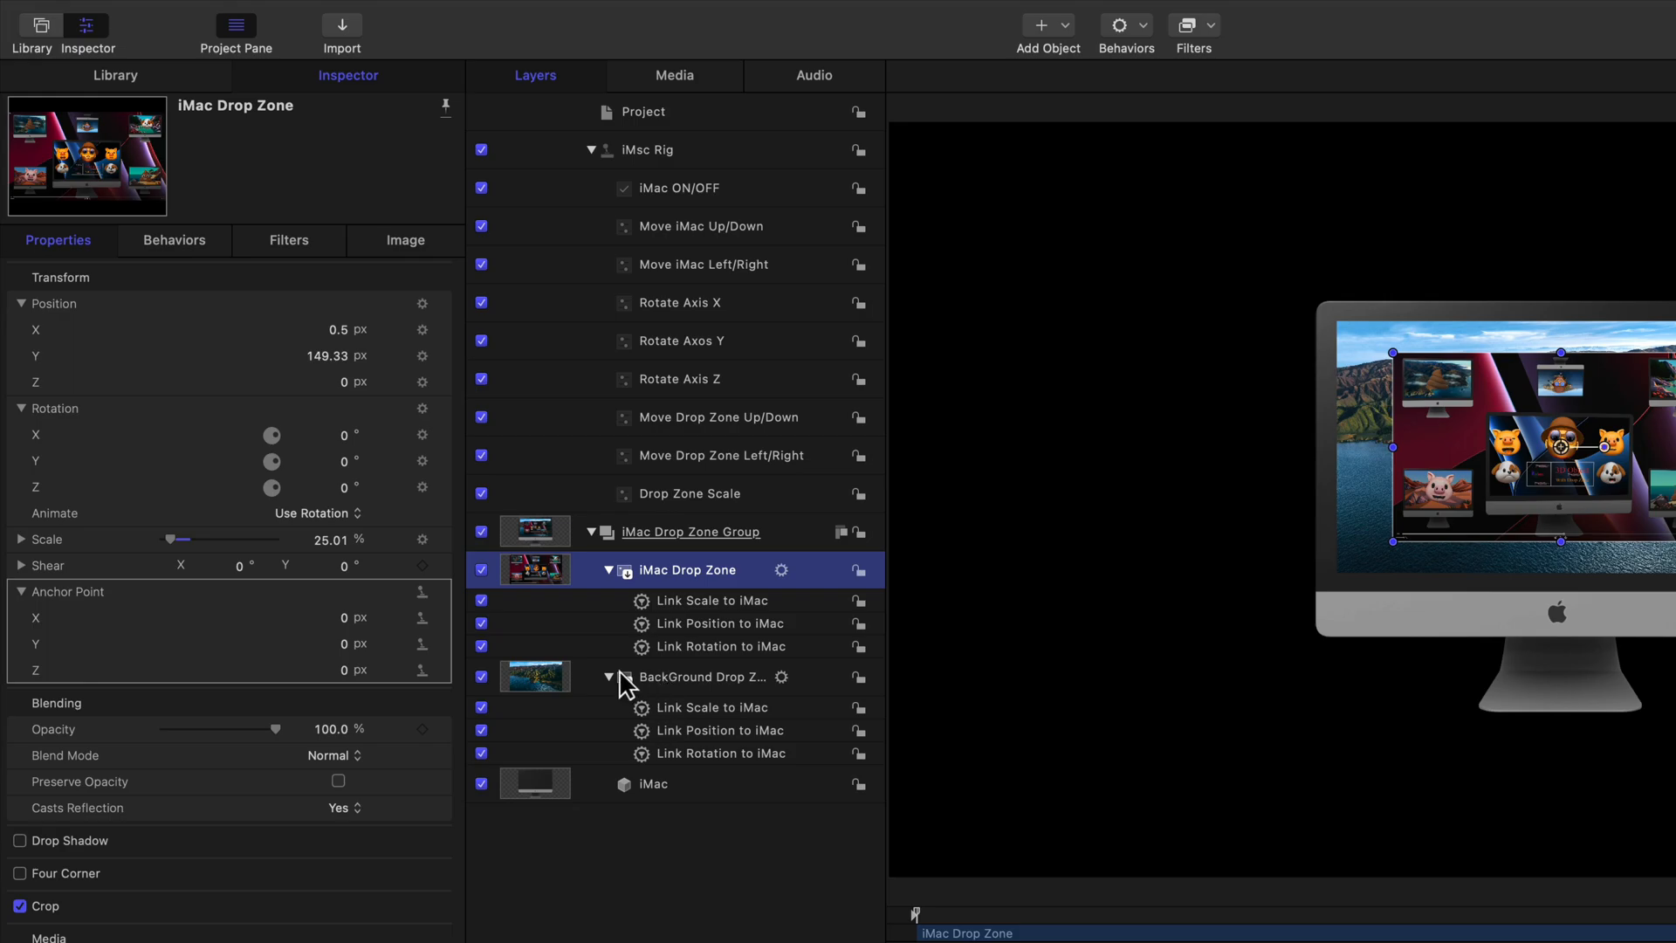
# Step: Add the BackGround Drop Zone's anchor point Z to the Rotate Axos Y slider in the iMsc Rig
pyautogui.click(620, 672)
pyautogui.click(442, 670)
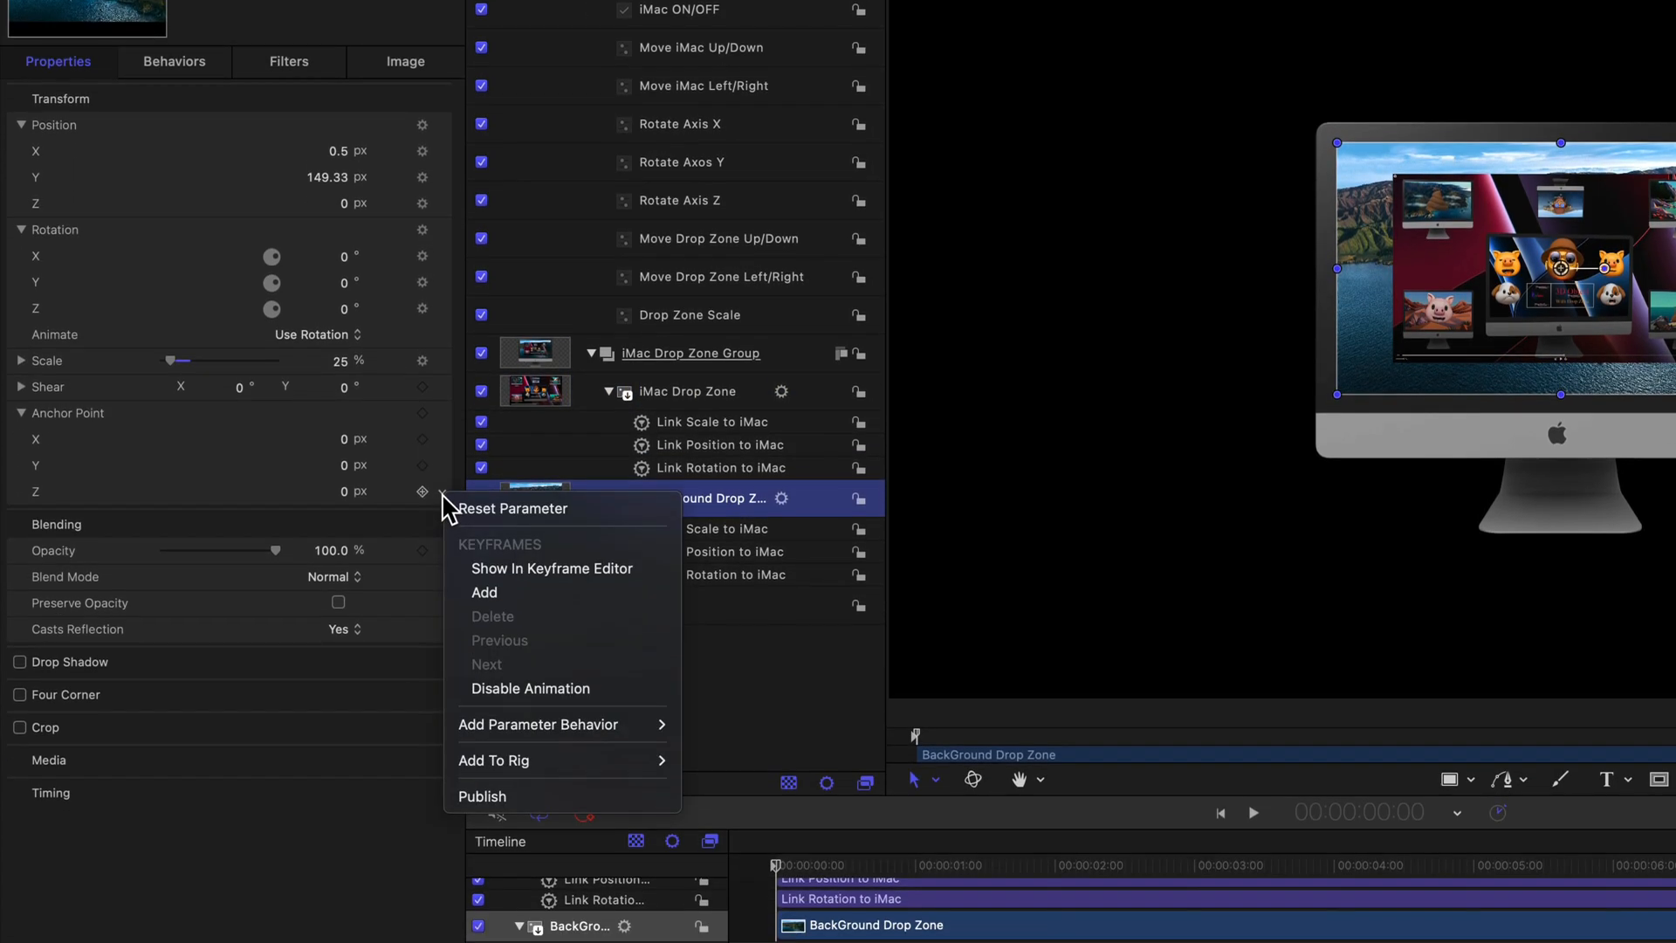
pyautogui.moveTo(536, 939)
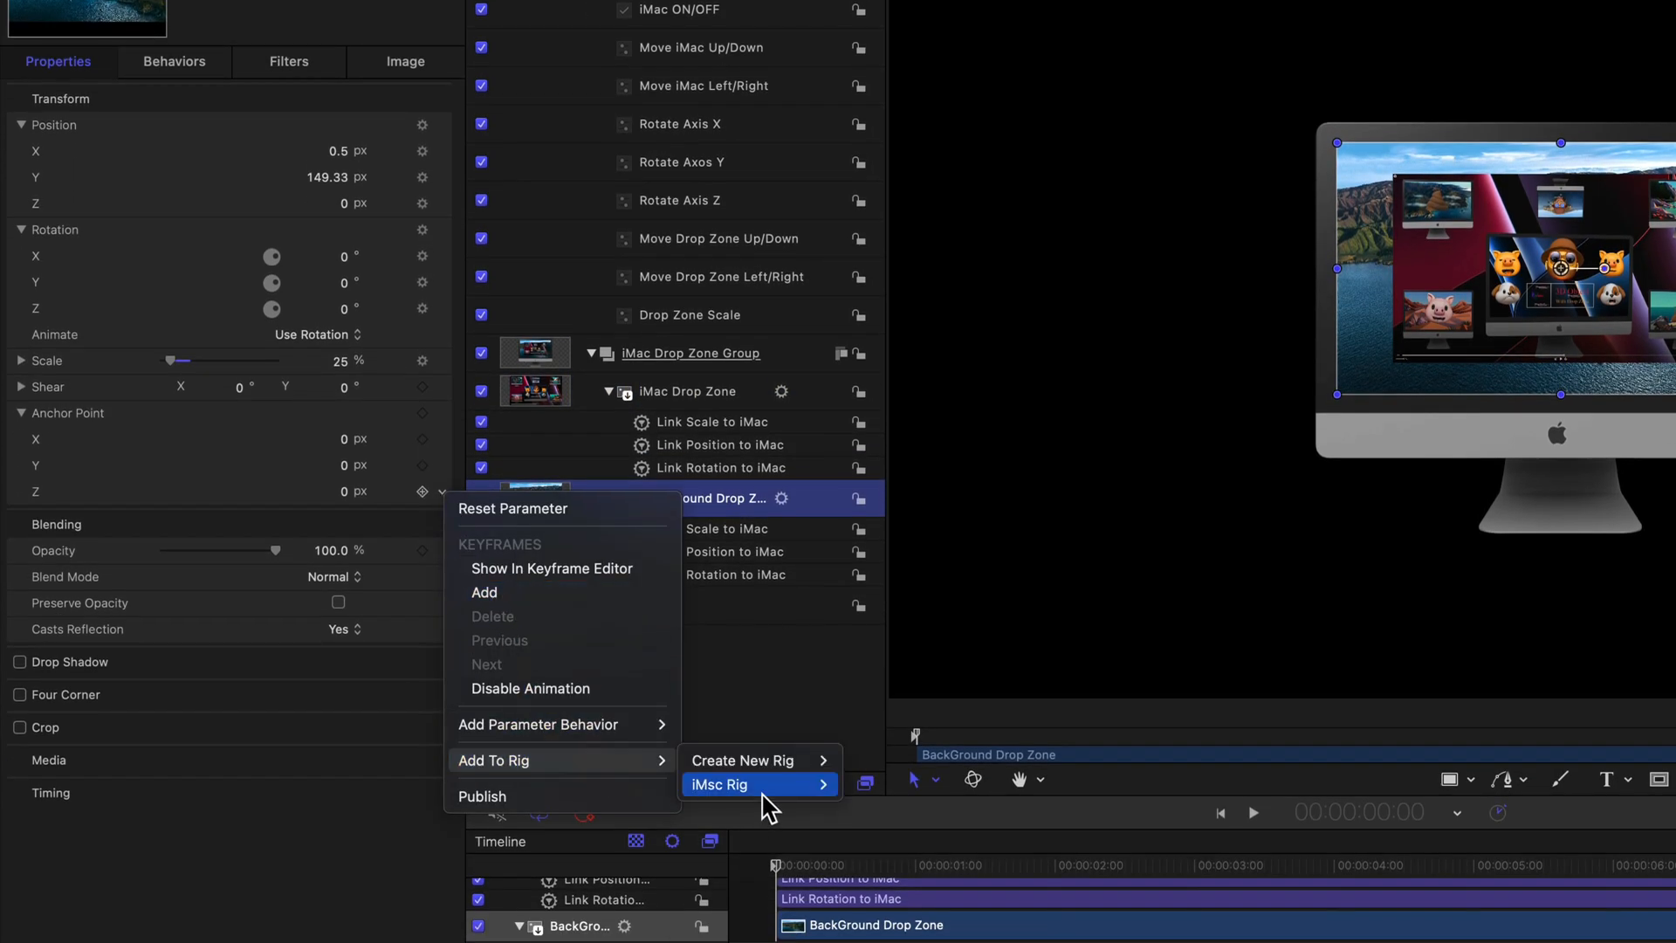
pyautogui.moveTo(763, 795)
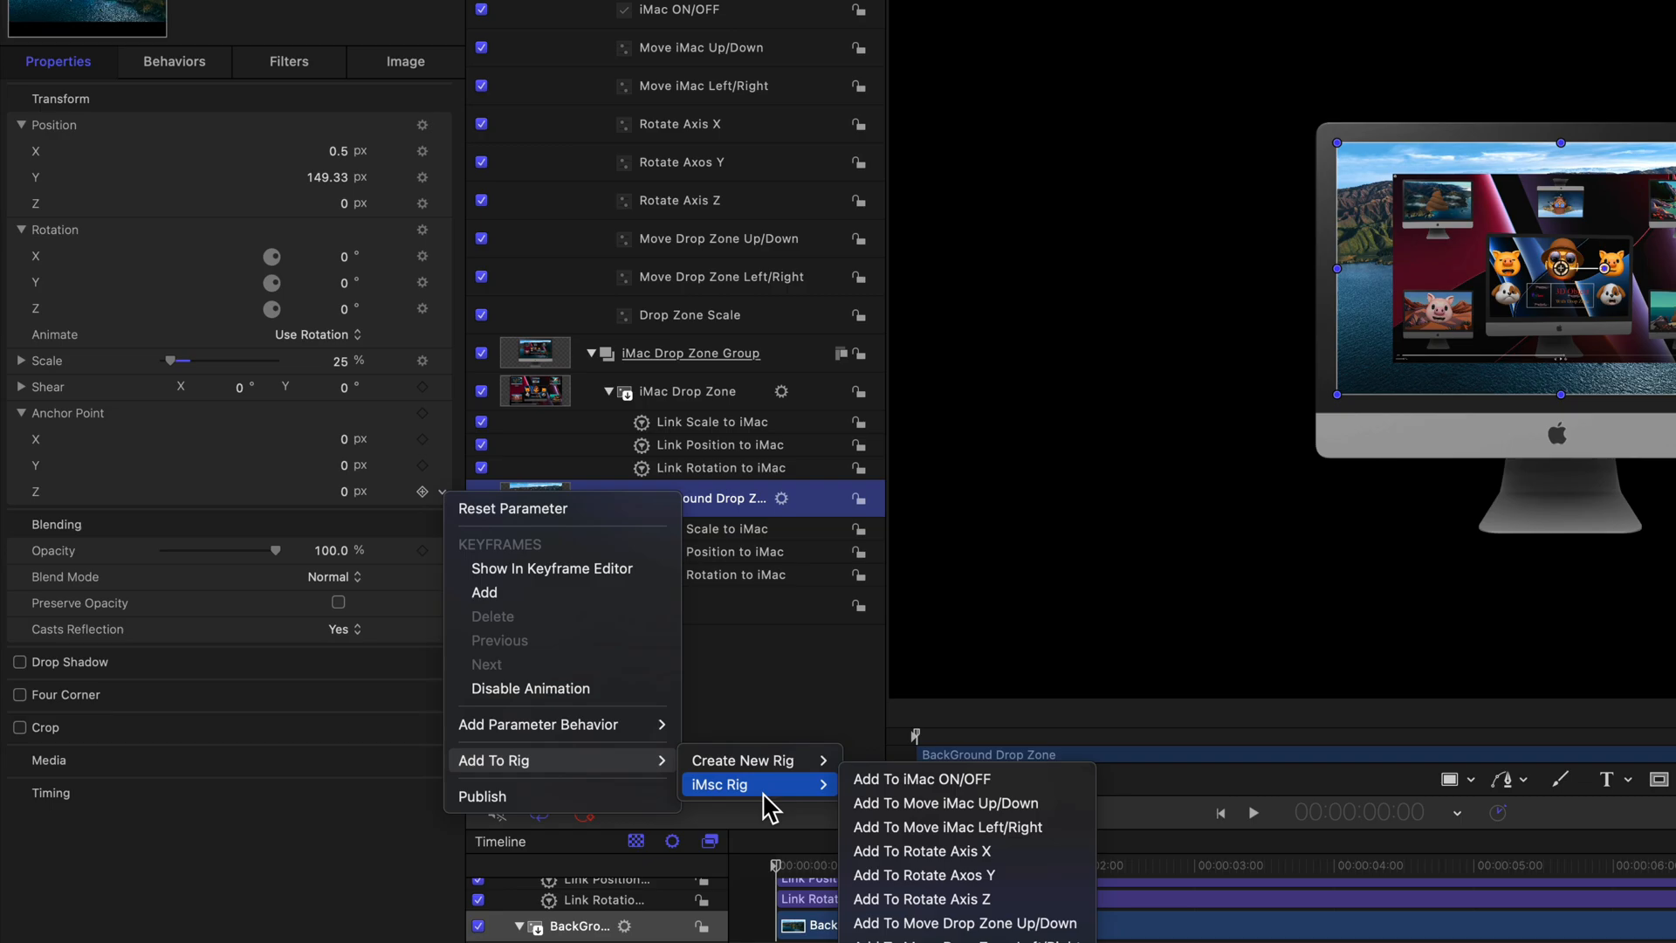
pyautogui.click(919, 874)
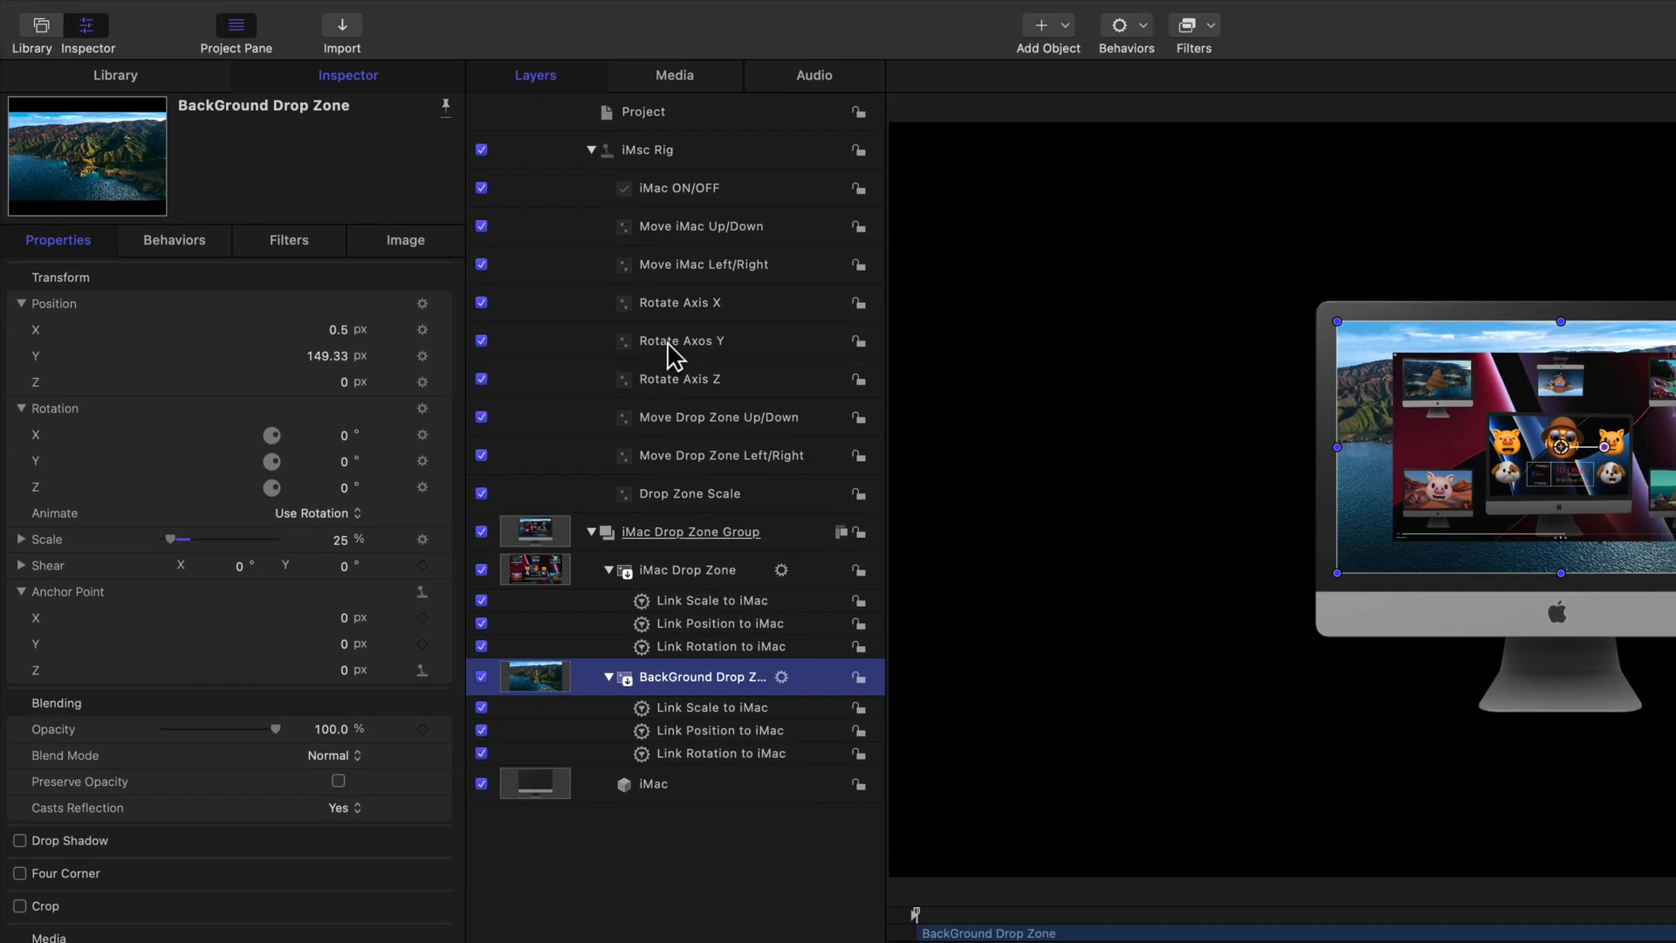
# Step: Add a snapshot at about 25 on the Rotate Axos Y slider and set its iMac.Y rotation to 90°
pyautogui.click(673, 354)
pyautogui.moveTo(465, 416); pyautogui.dragTo(1037, 513)
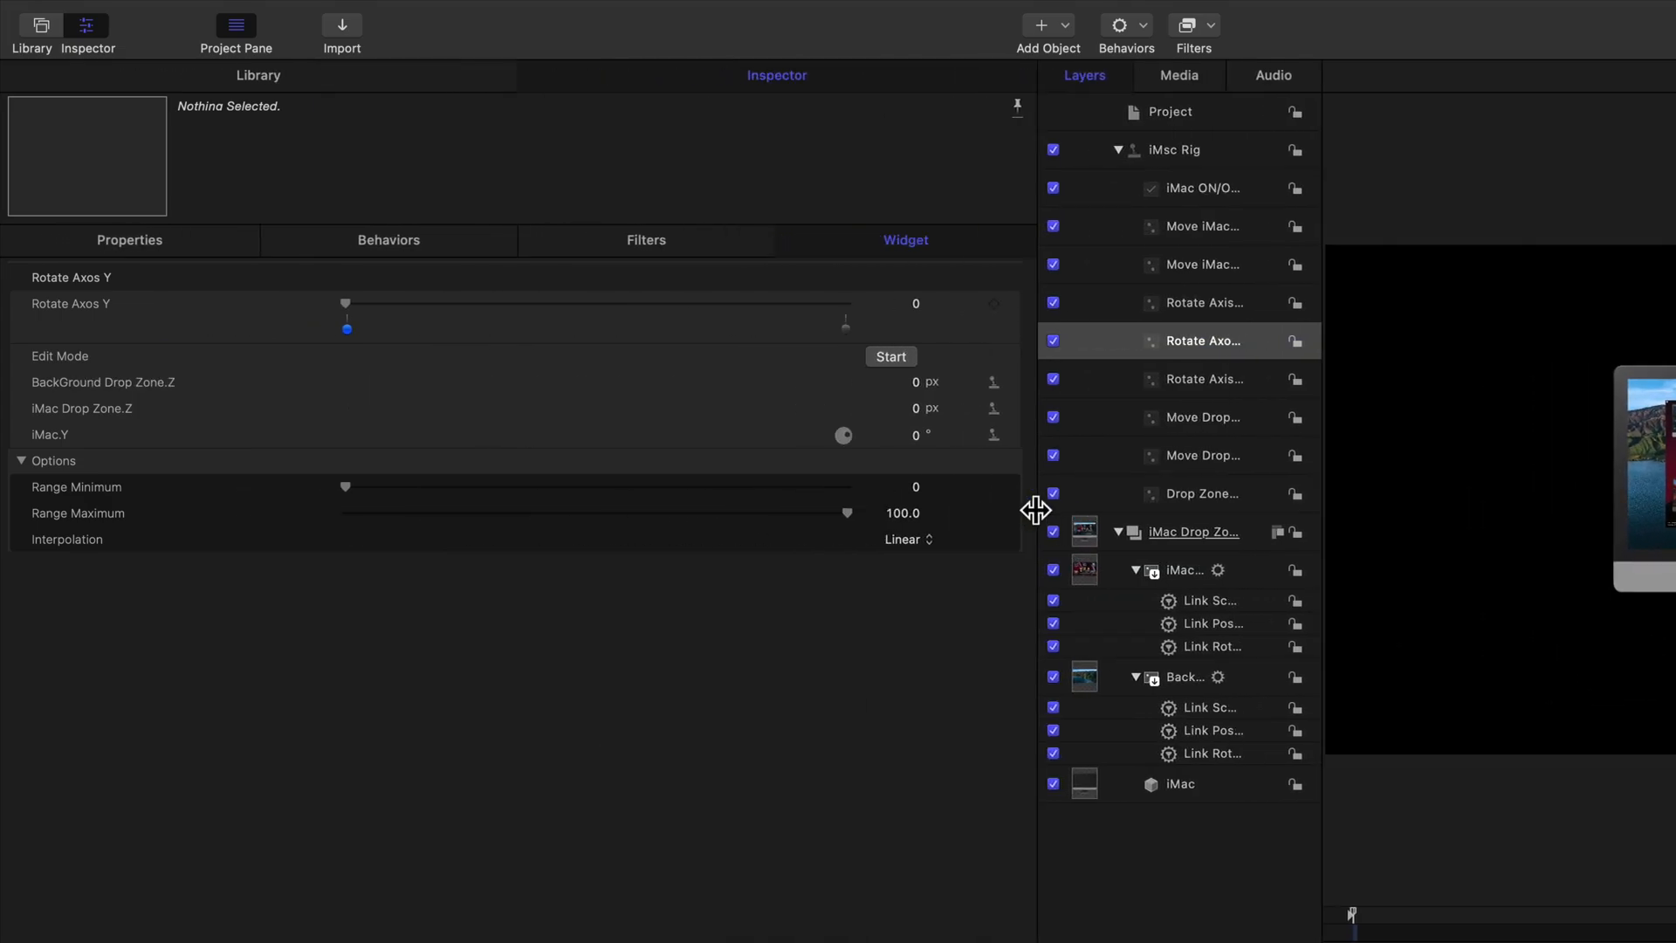
pyautogui.doubleClick(916, 304)
pyautogui.write('25')
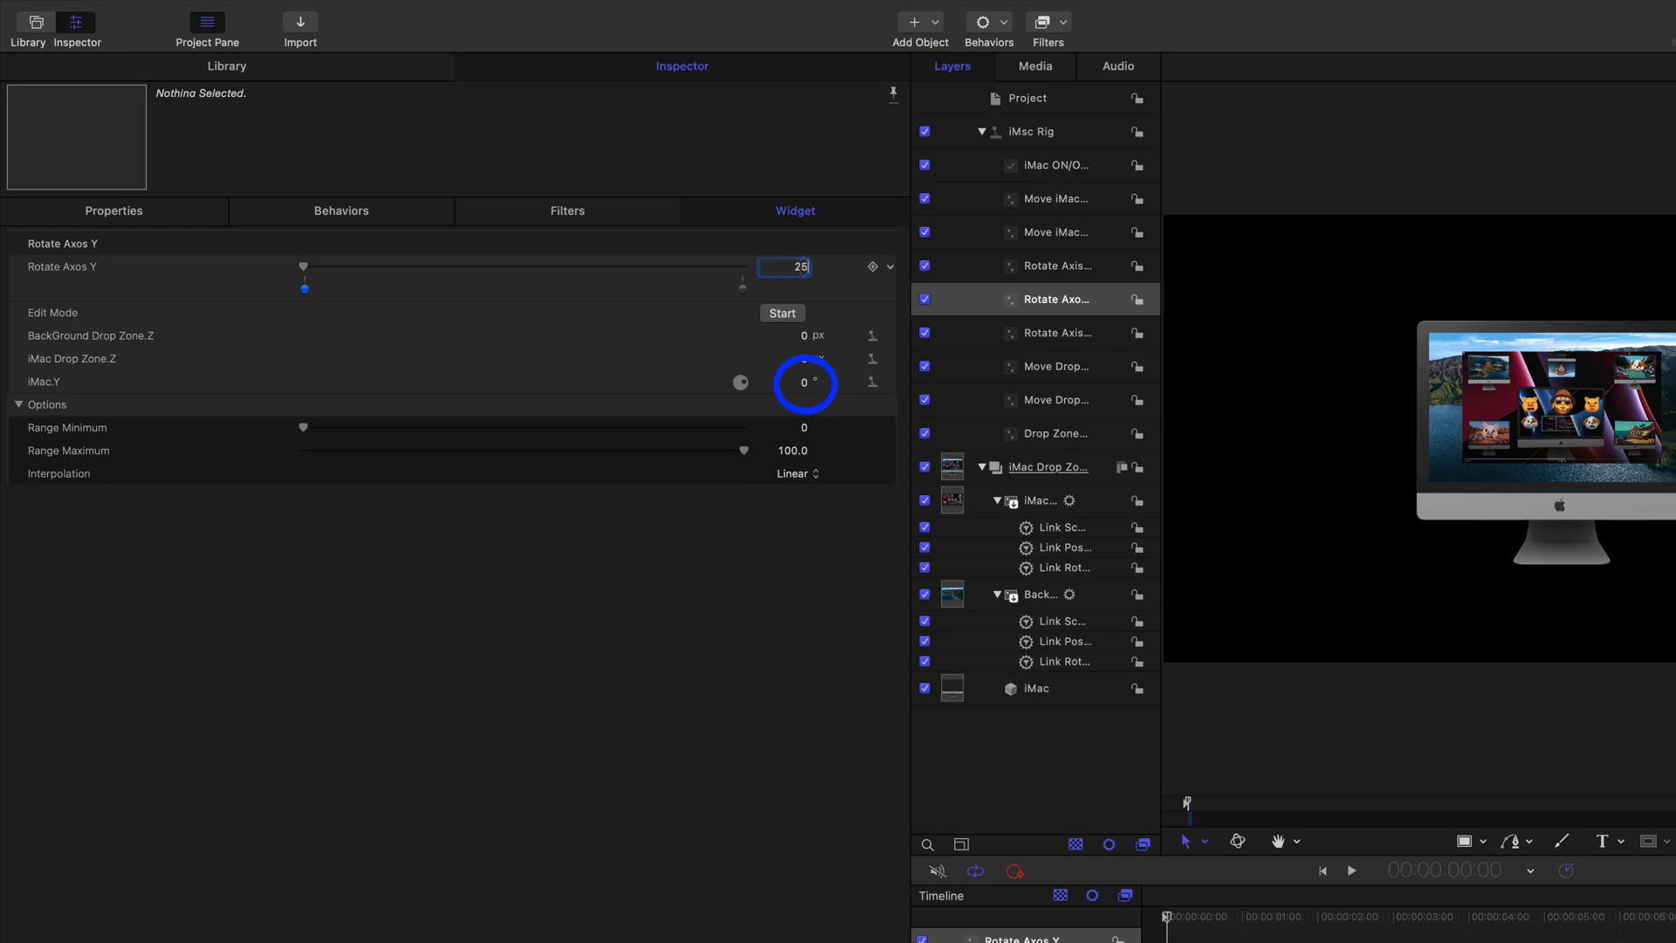
pyautogui.press('Return')
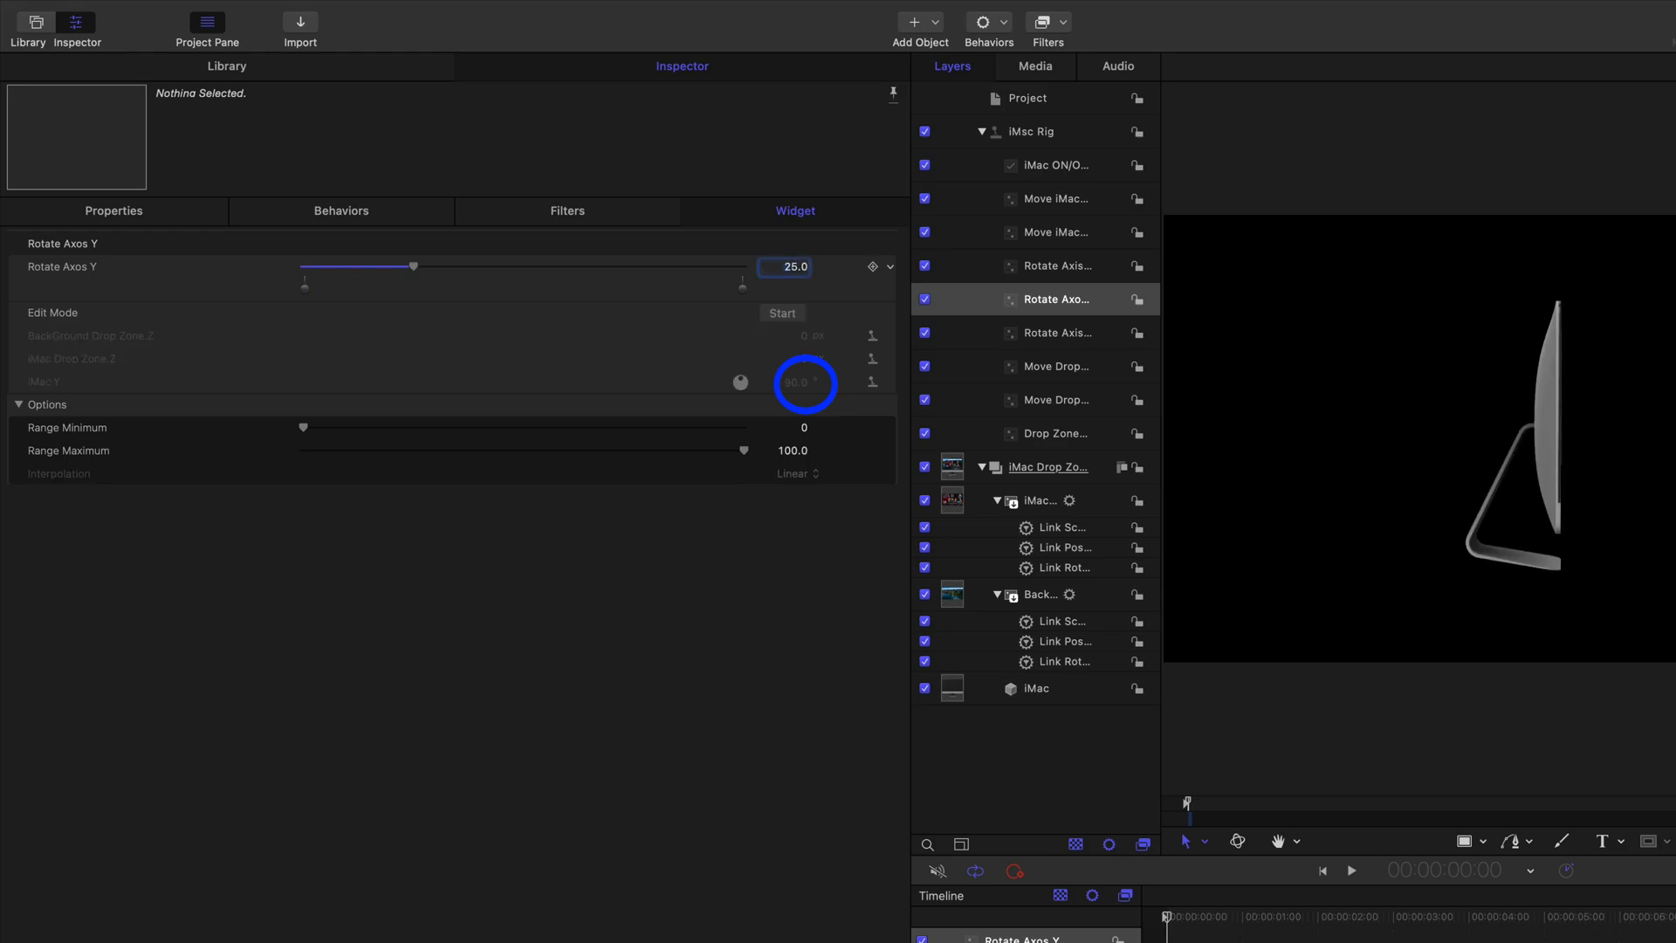
pyautogui.doubleClick(413, 286)
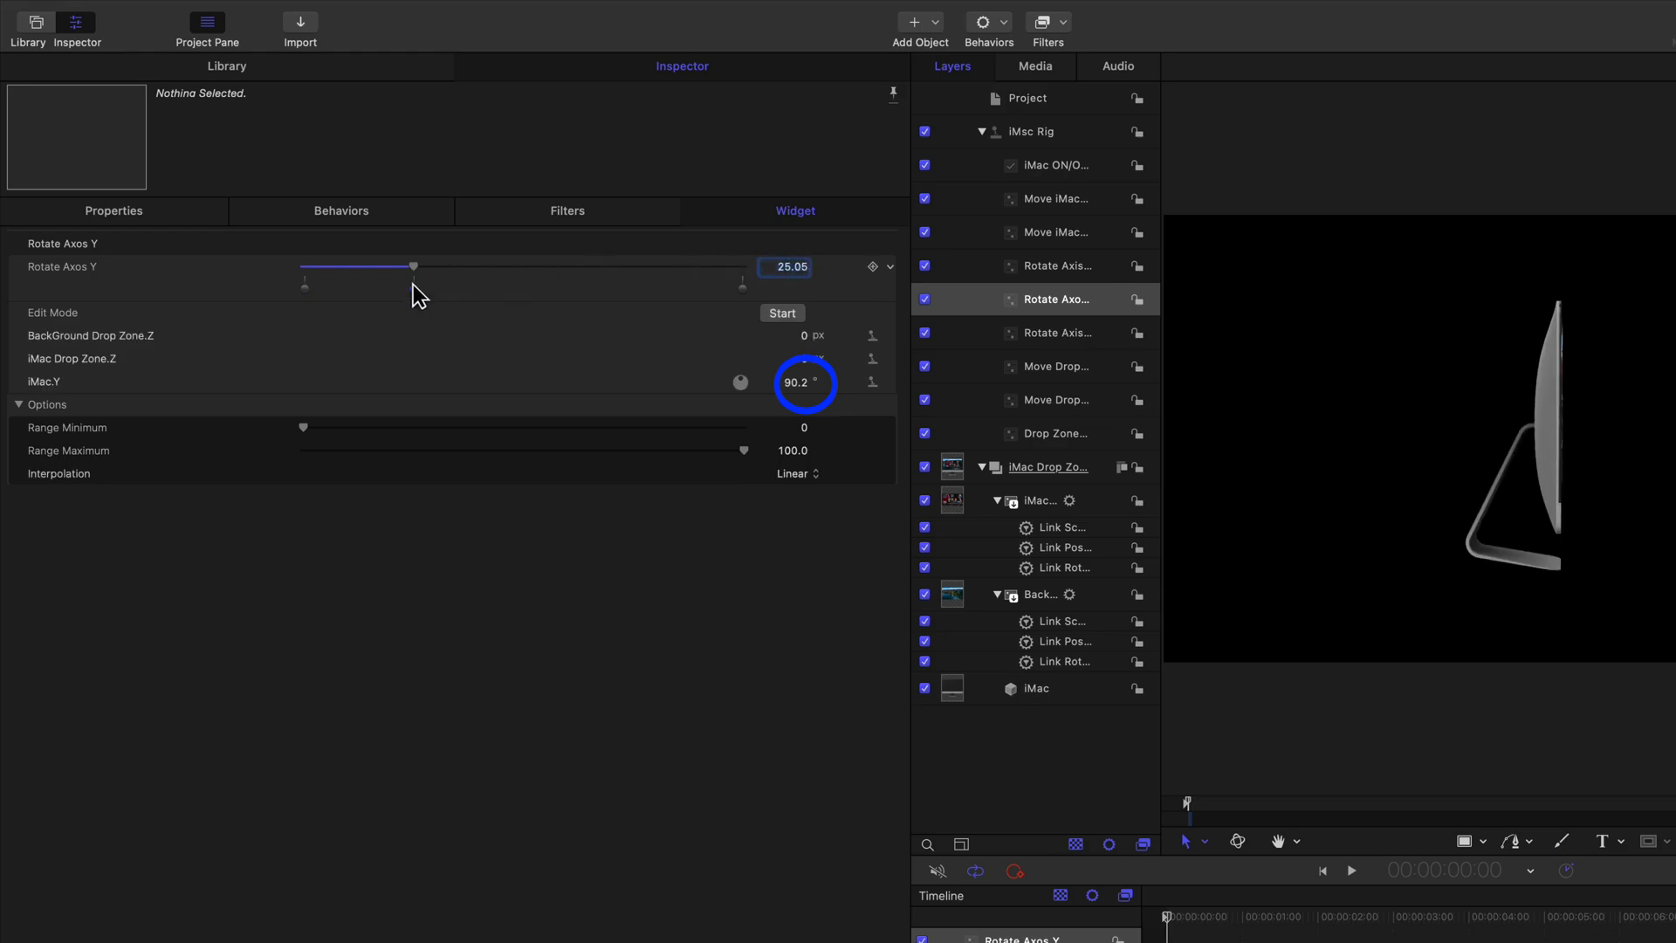
pyautogui.click(790, 382)
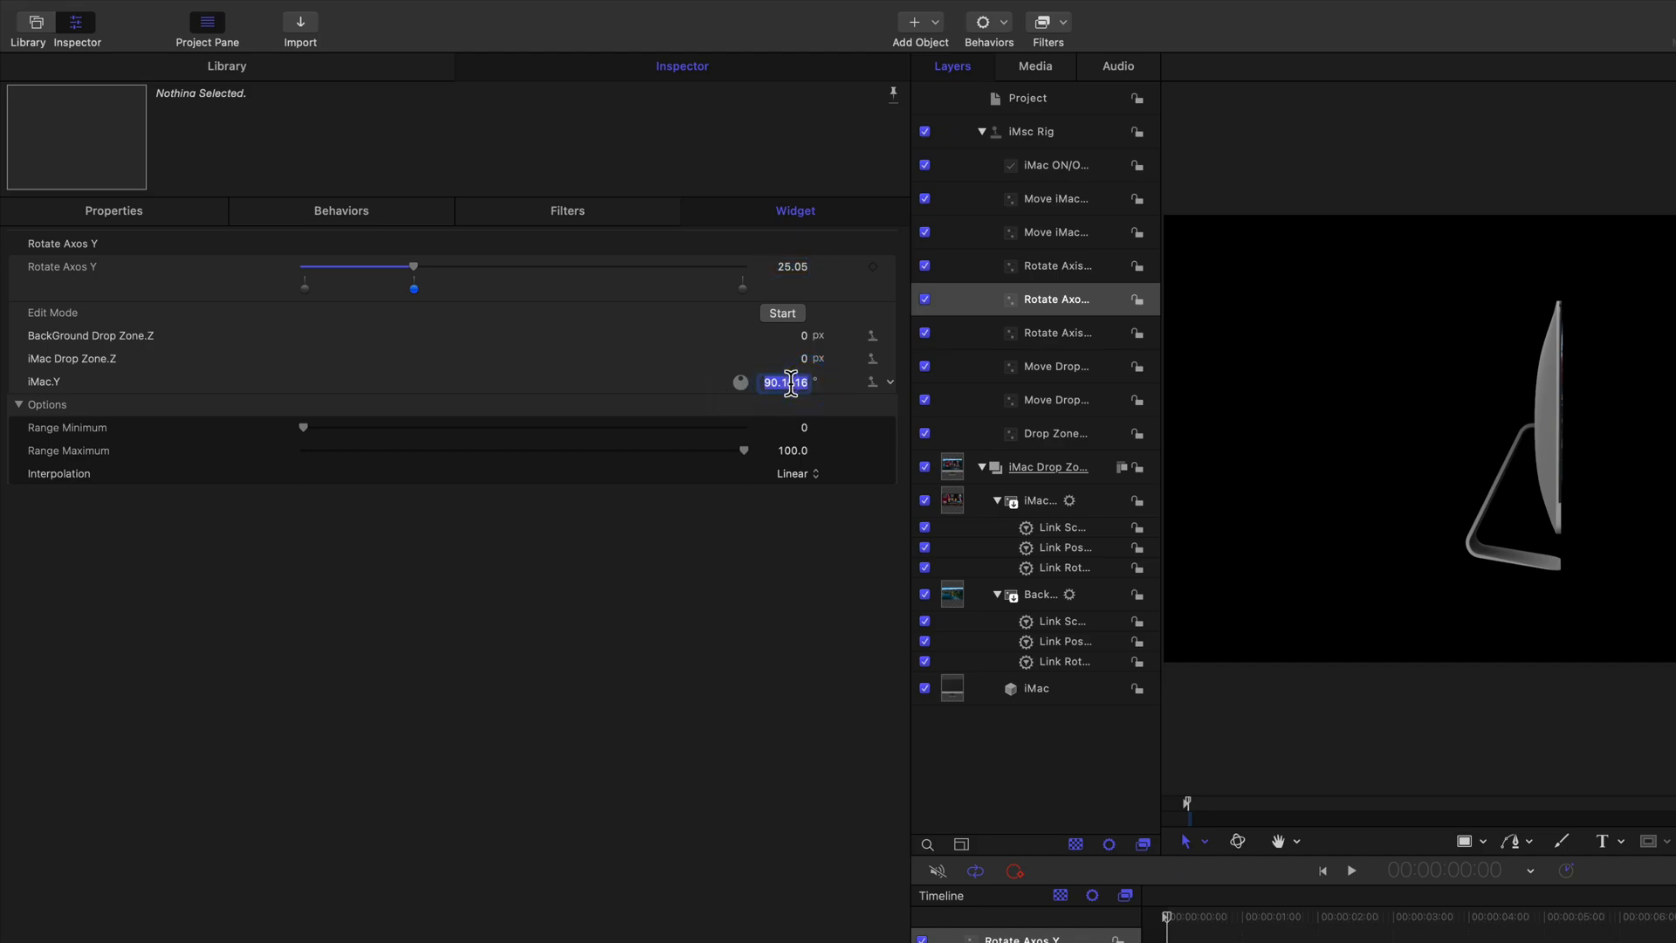
pyautogui.write('90')
pyautogui.press('Return')
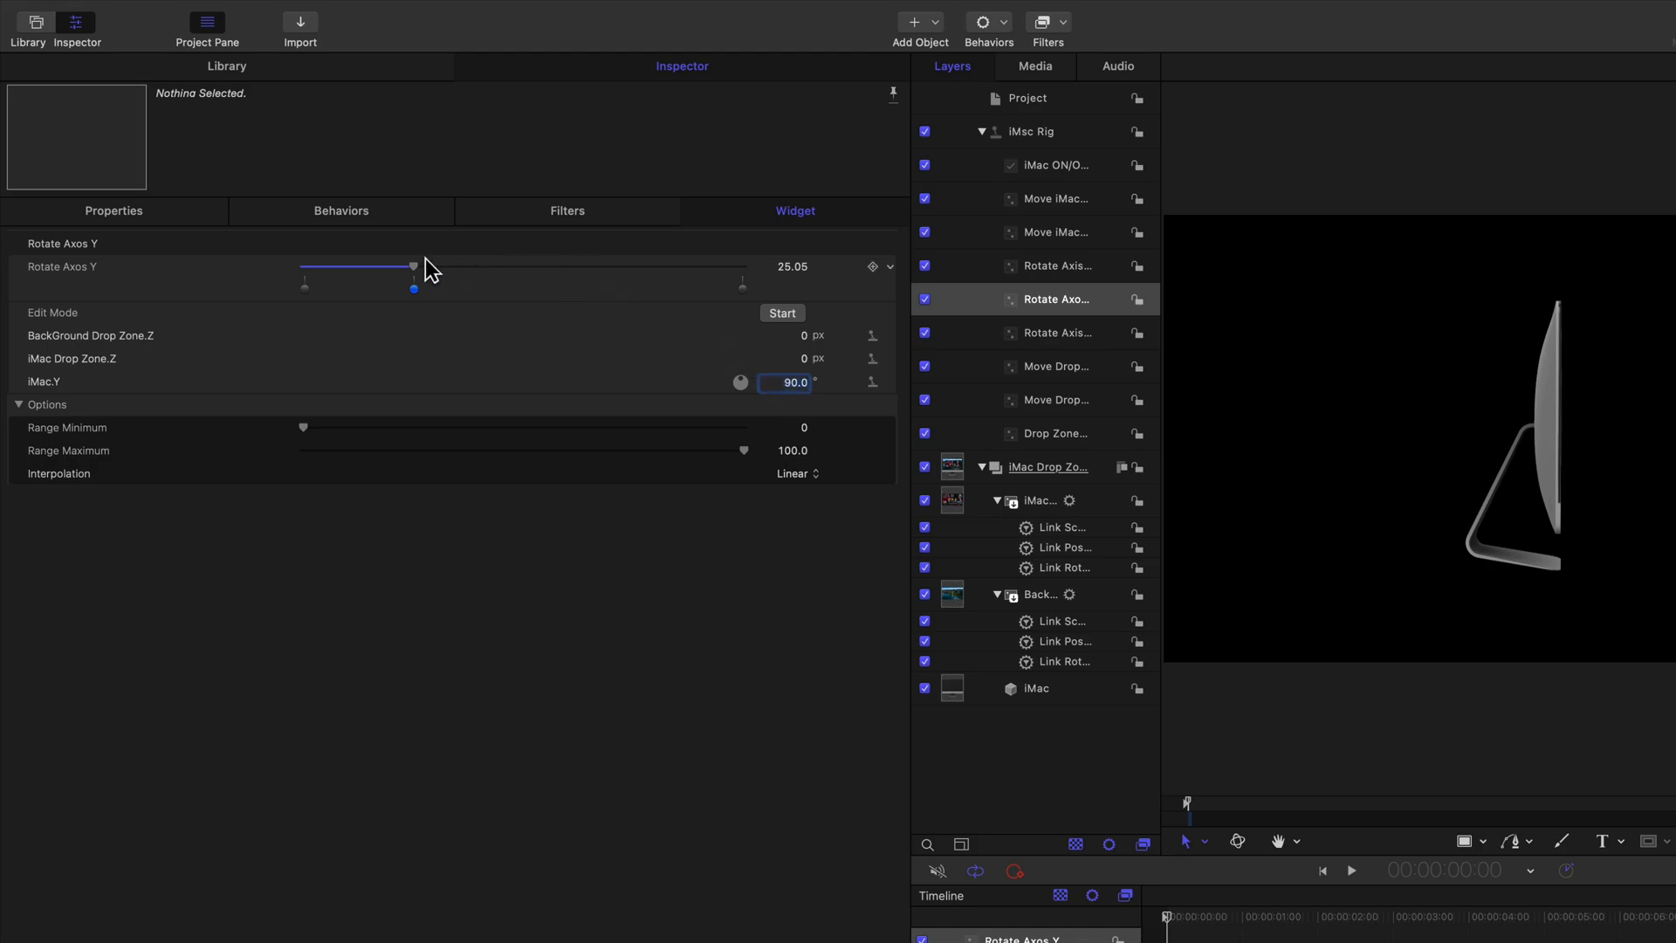
# Step: Add another snapshot at about 75 on the Rotate Axos Y slider and set its iMac.Y rotation to 270°
pyautogui.moveTo(415, 267); pyautogui.dragTo(634, 281)
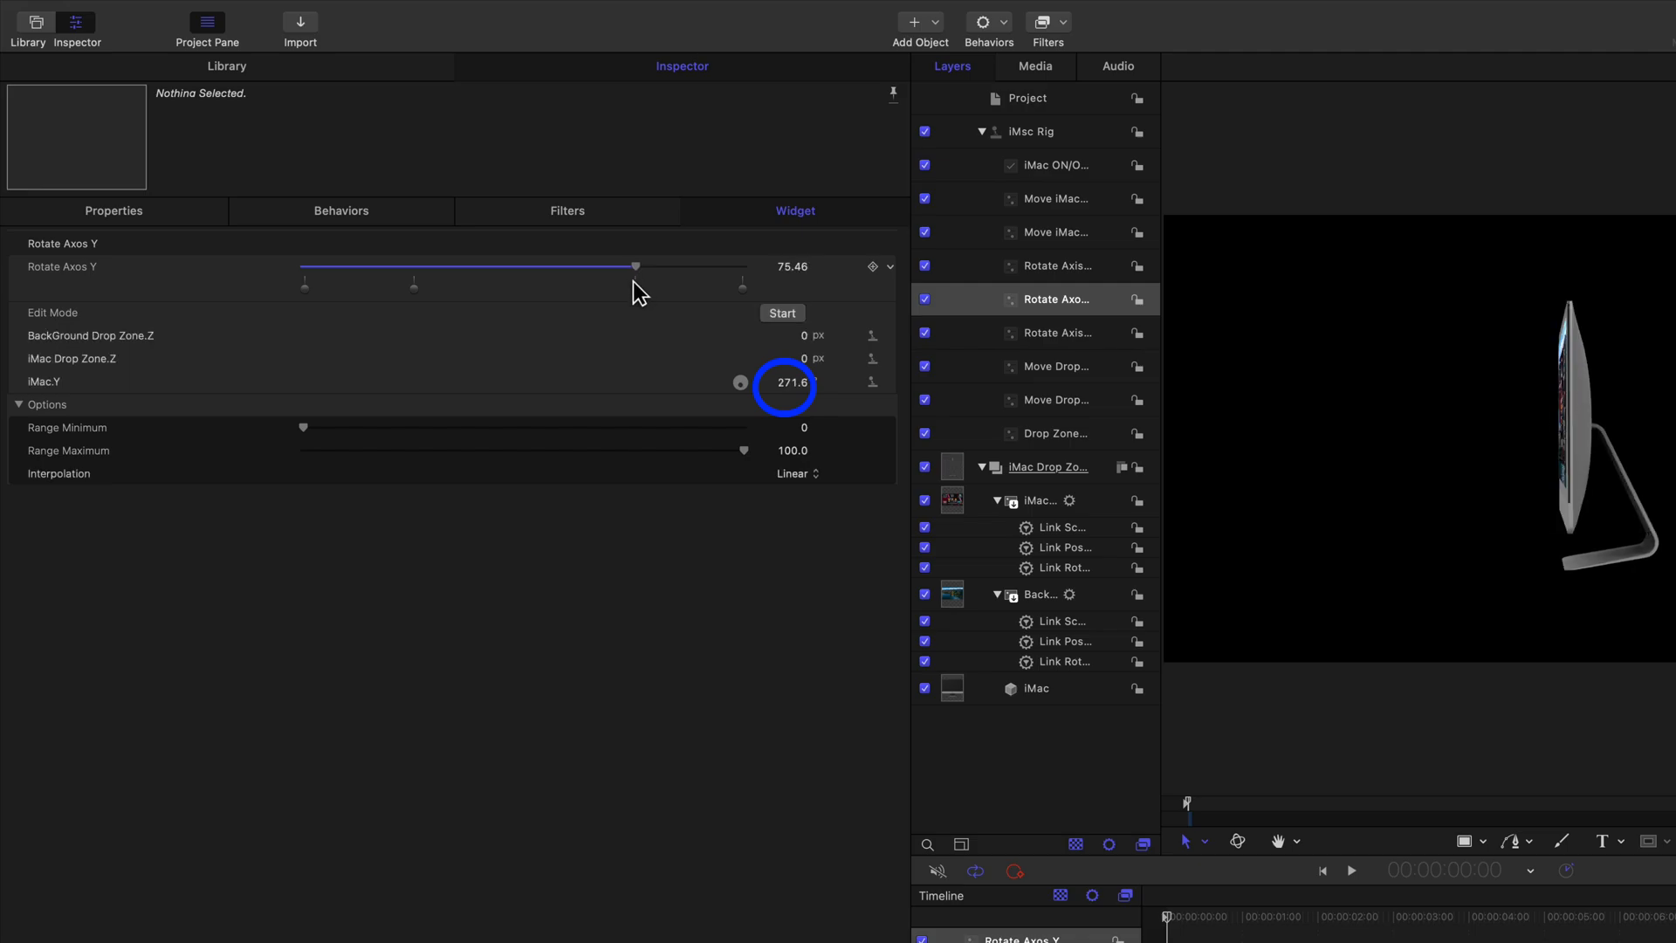
pyautogui.click(789, 385)
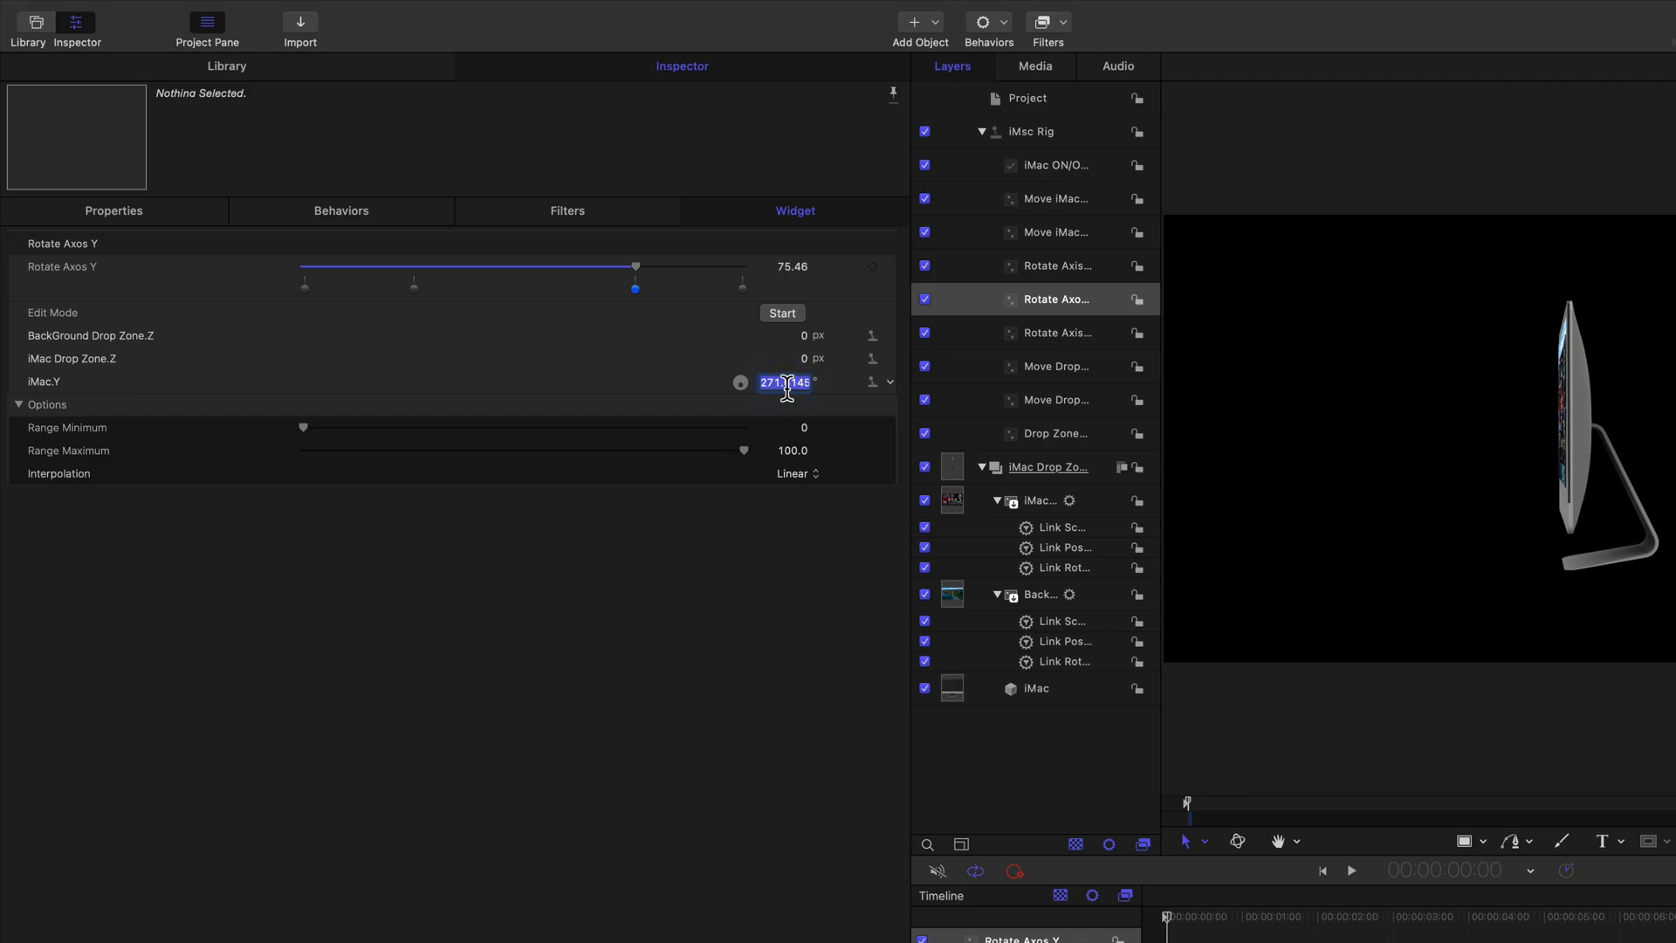
pyautogui.write('270')
pyautogui.press('Return')
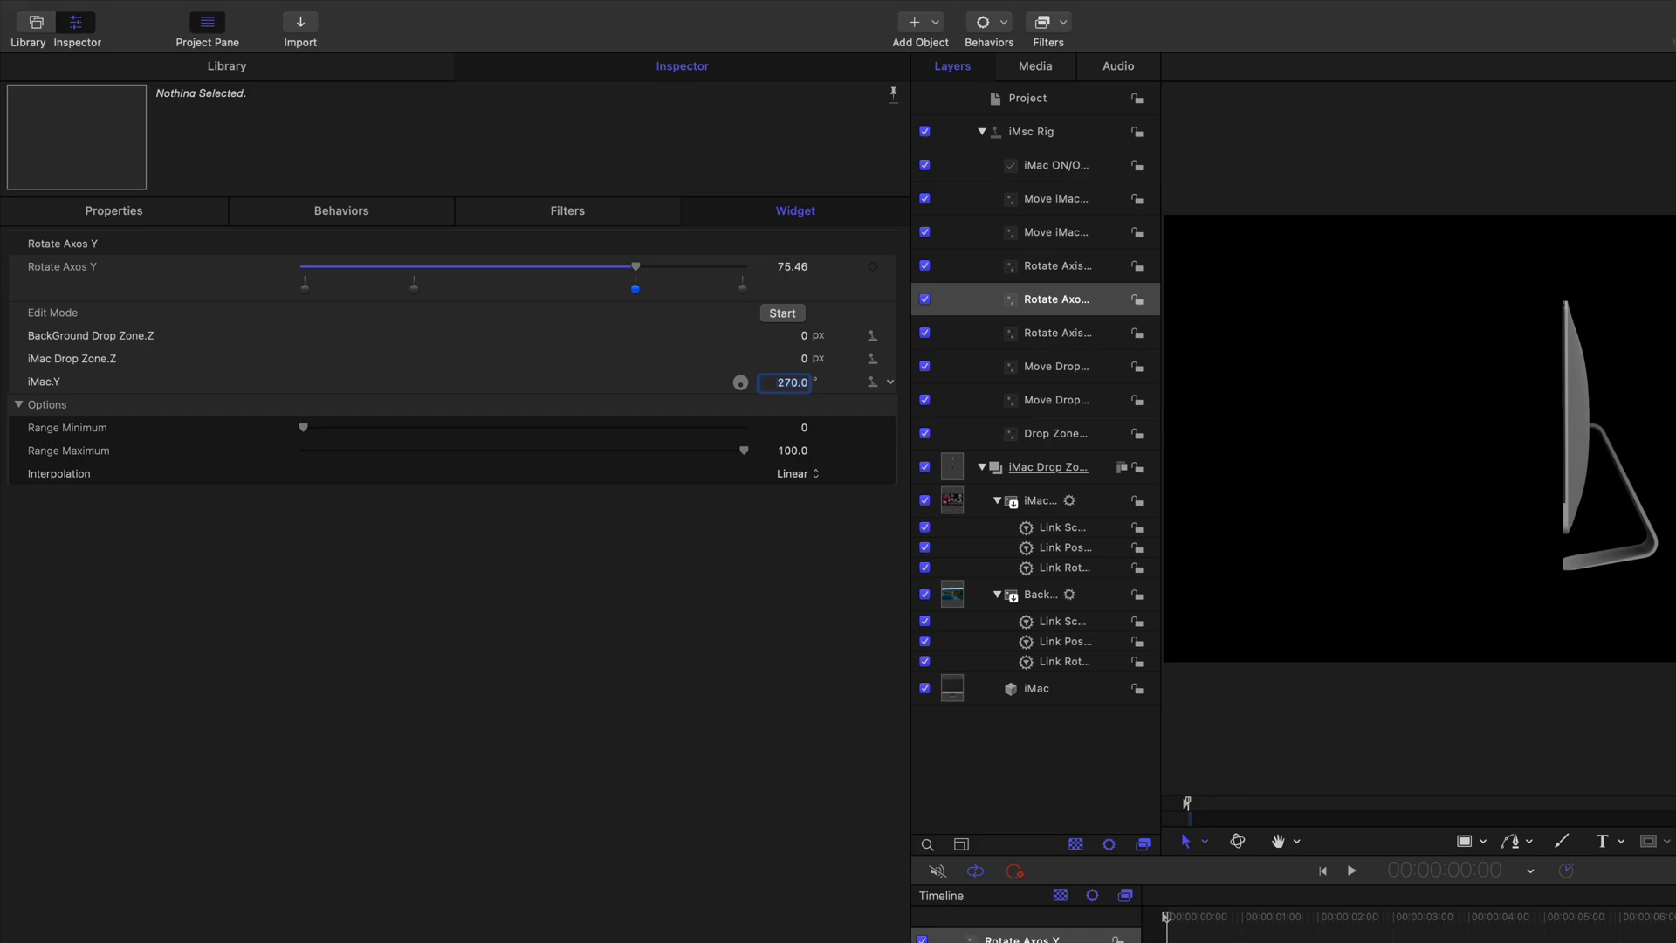
# Step: Add Rotate Axos Y snapshots at about 29 and 71.6, and set iMac.Y to 90° on the first
pyautogui.doubleClick(431, 287)
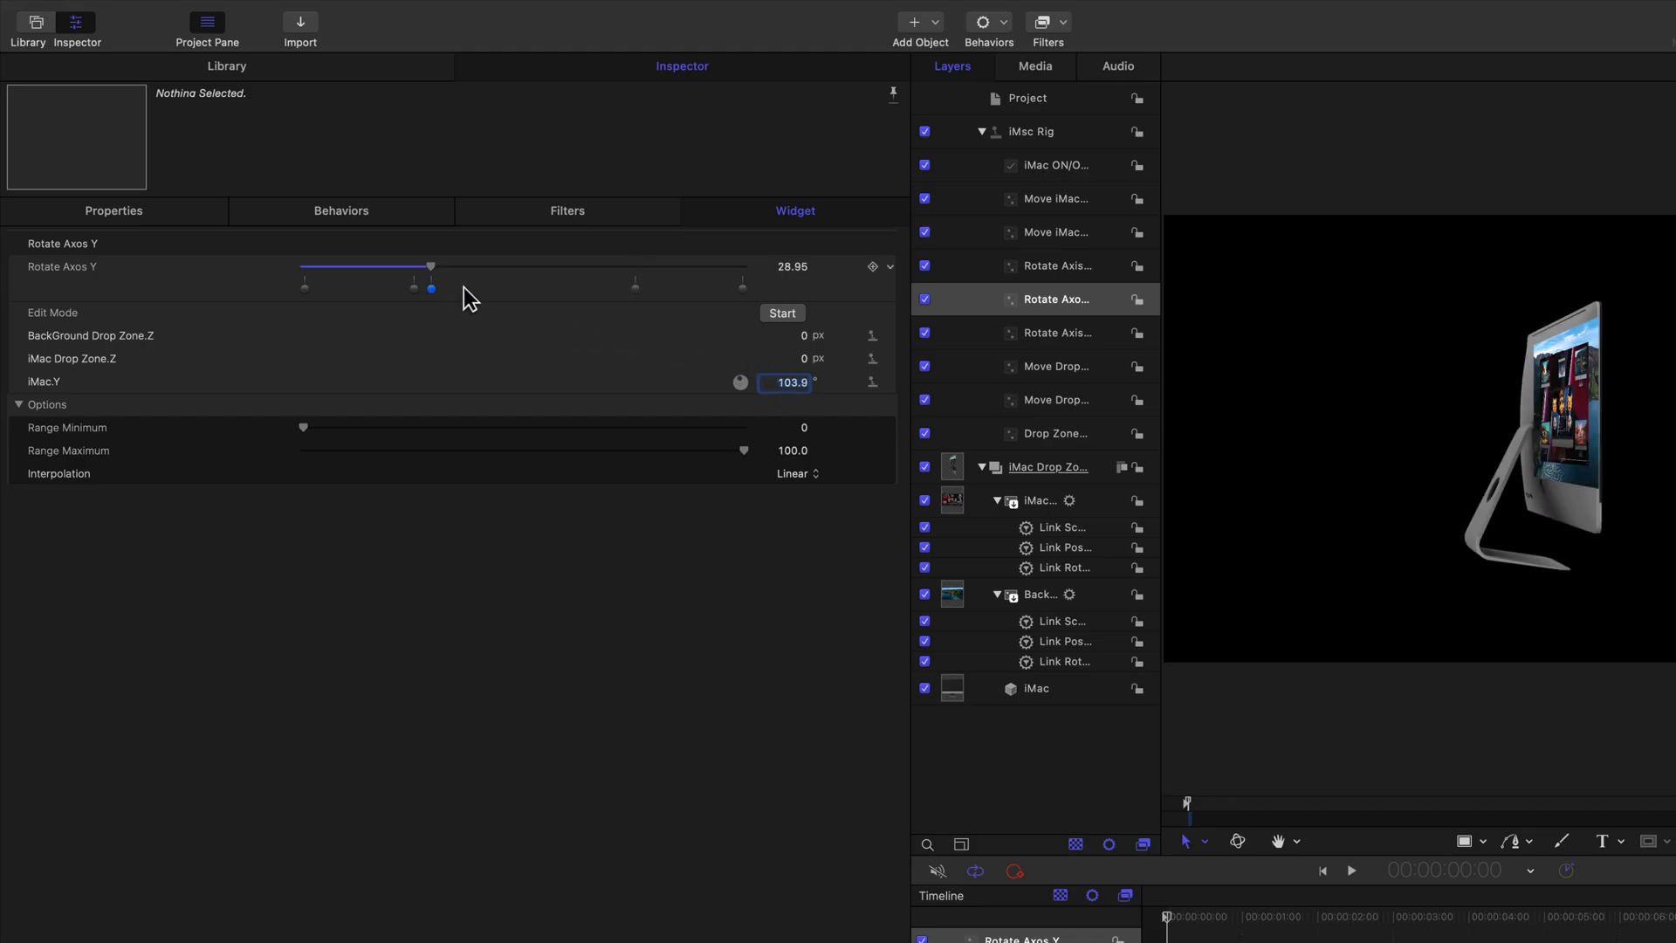
pyautogui.doubleClick(617, 289)
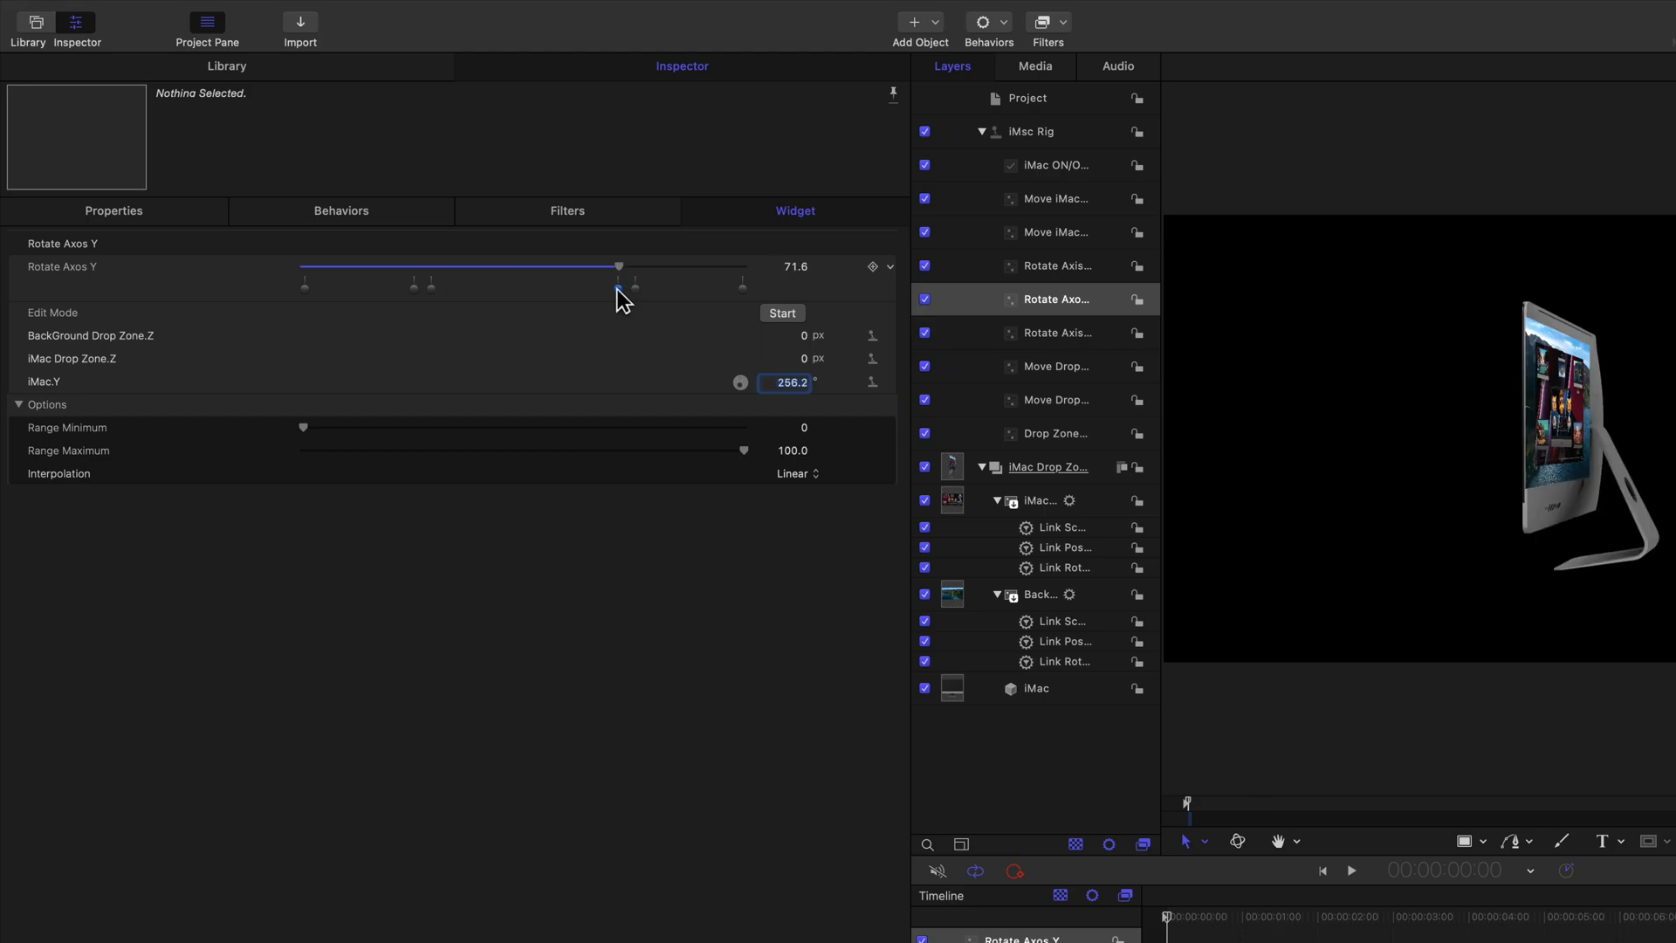
pyautogui.click(431, 289)
pyautogui.click(799, 382)
pyautogui.write('9')
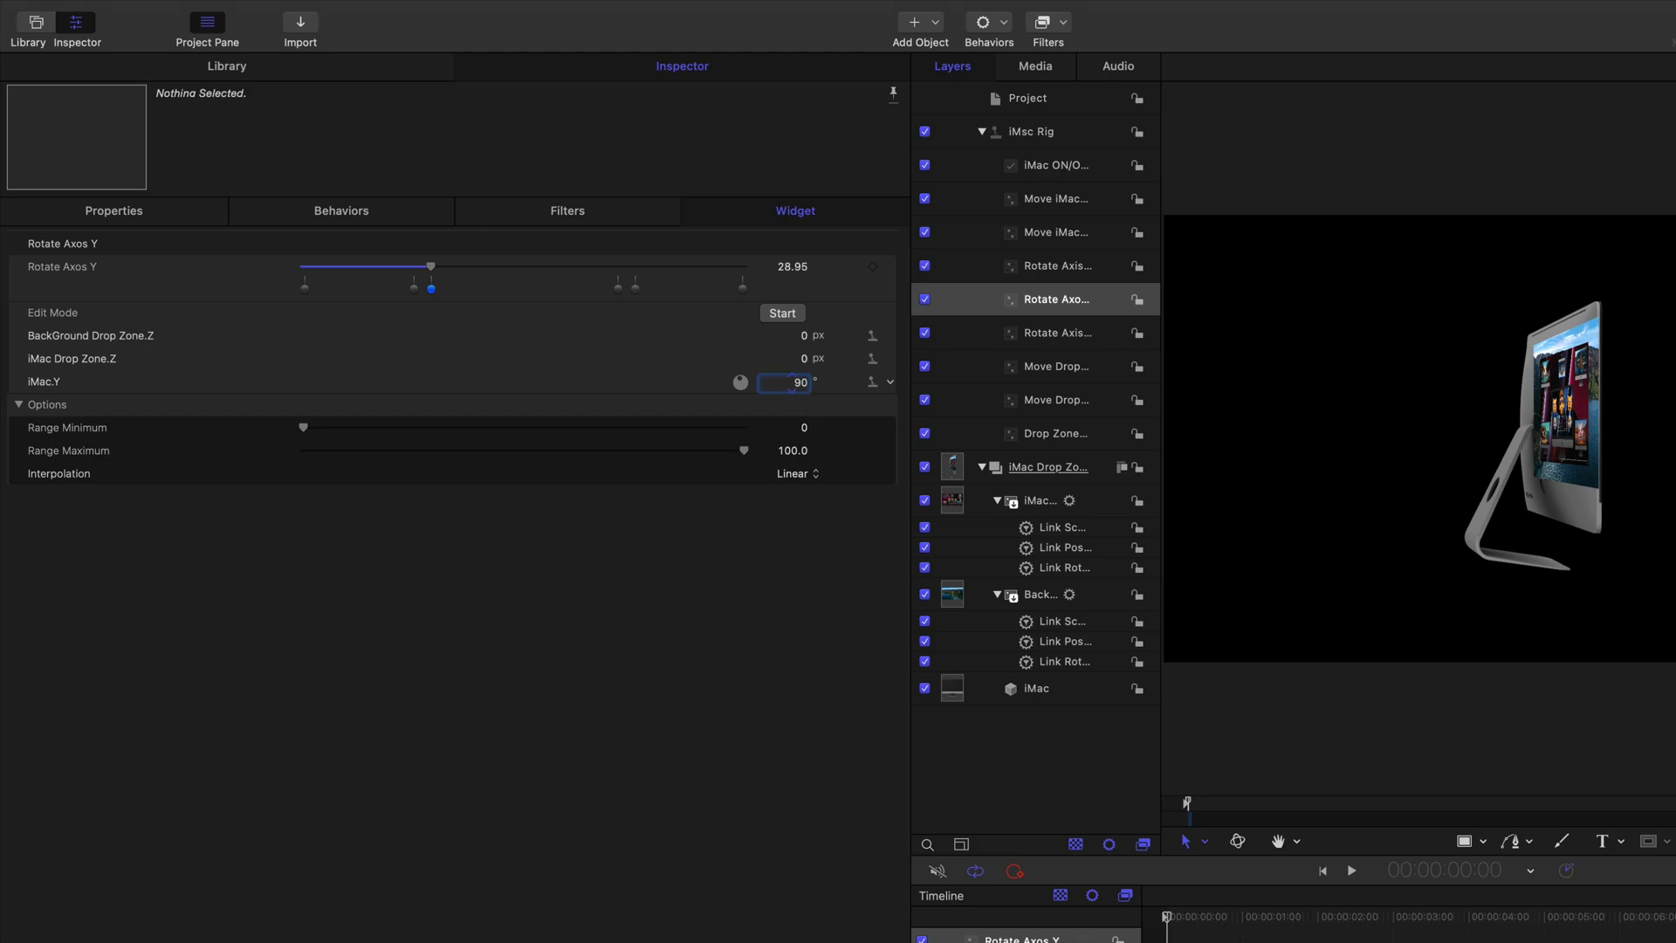
pyautogui.write('0')
pyautogui.press('Return')
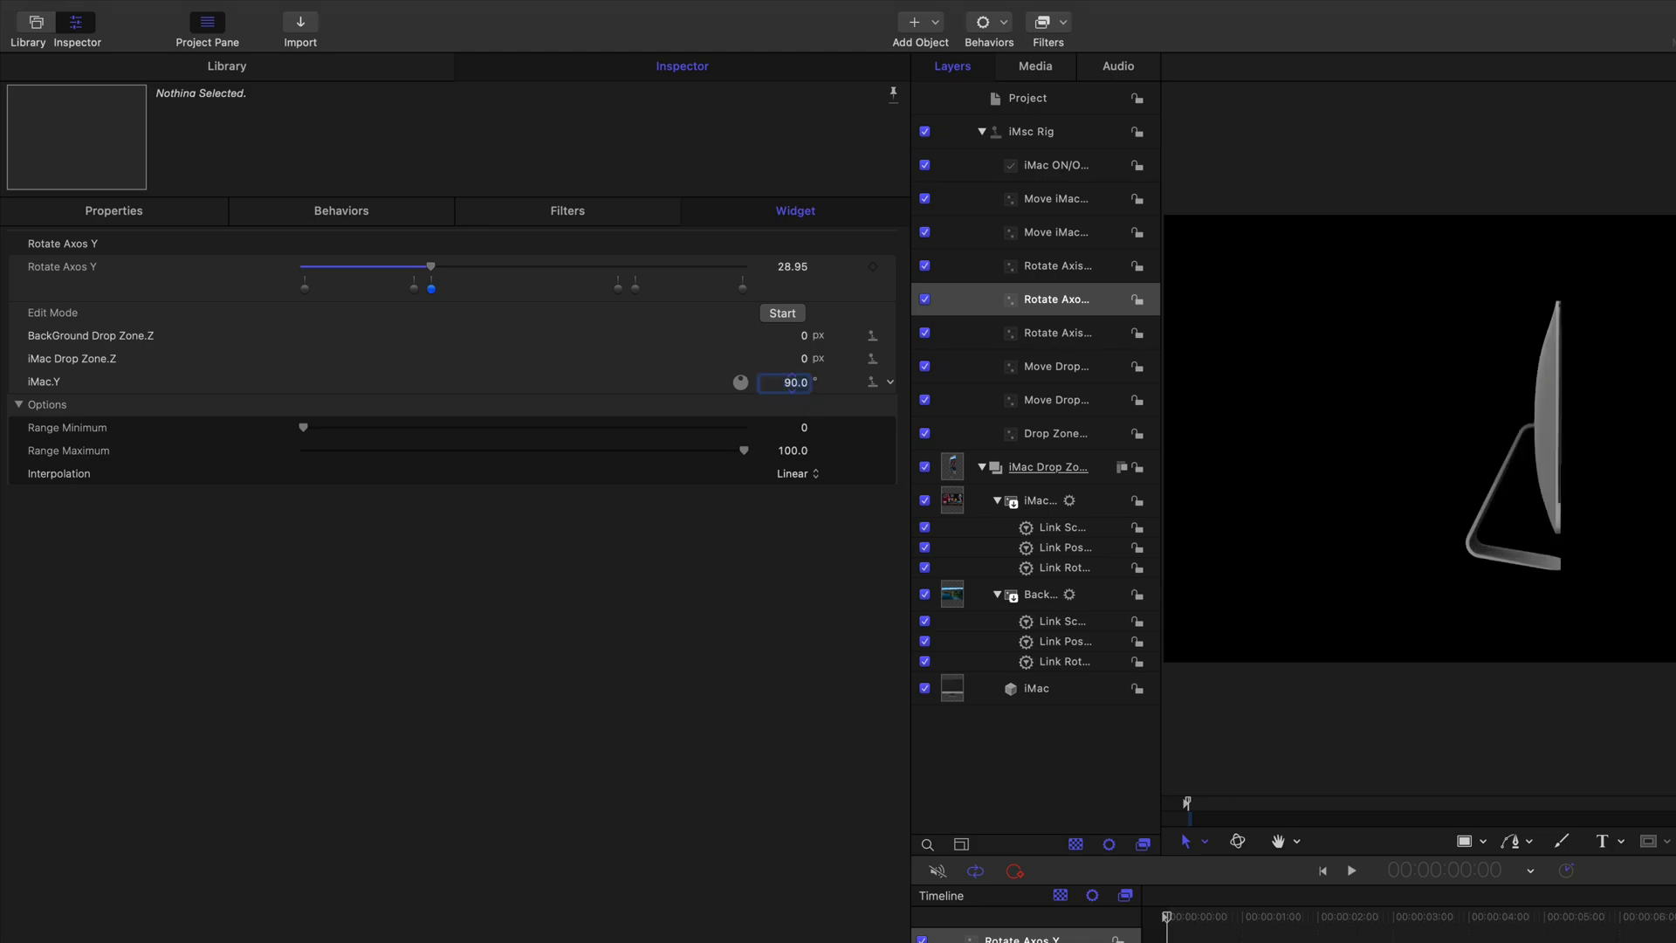
# Step: Set iMac.Y to 270° on the Rotate Axos Y snapshot at about 71.6
pyautogui.click(635, 289)
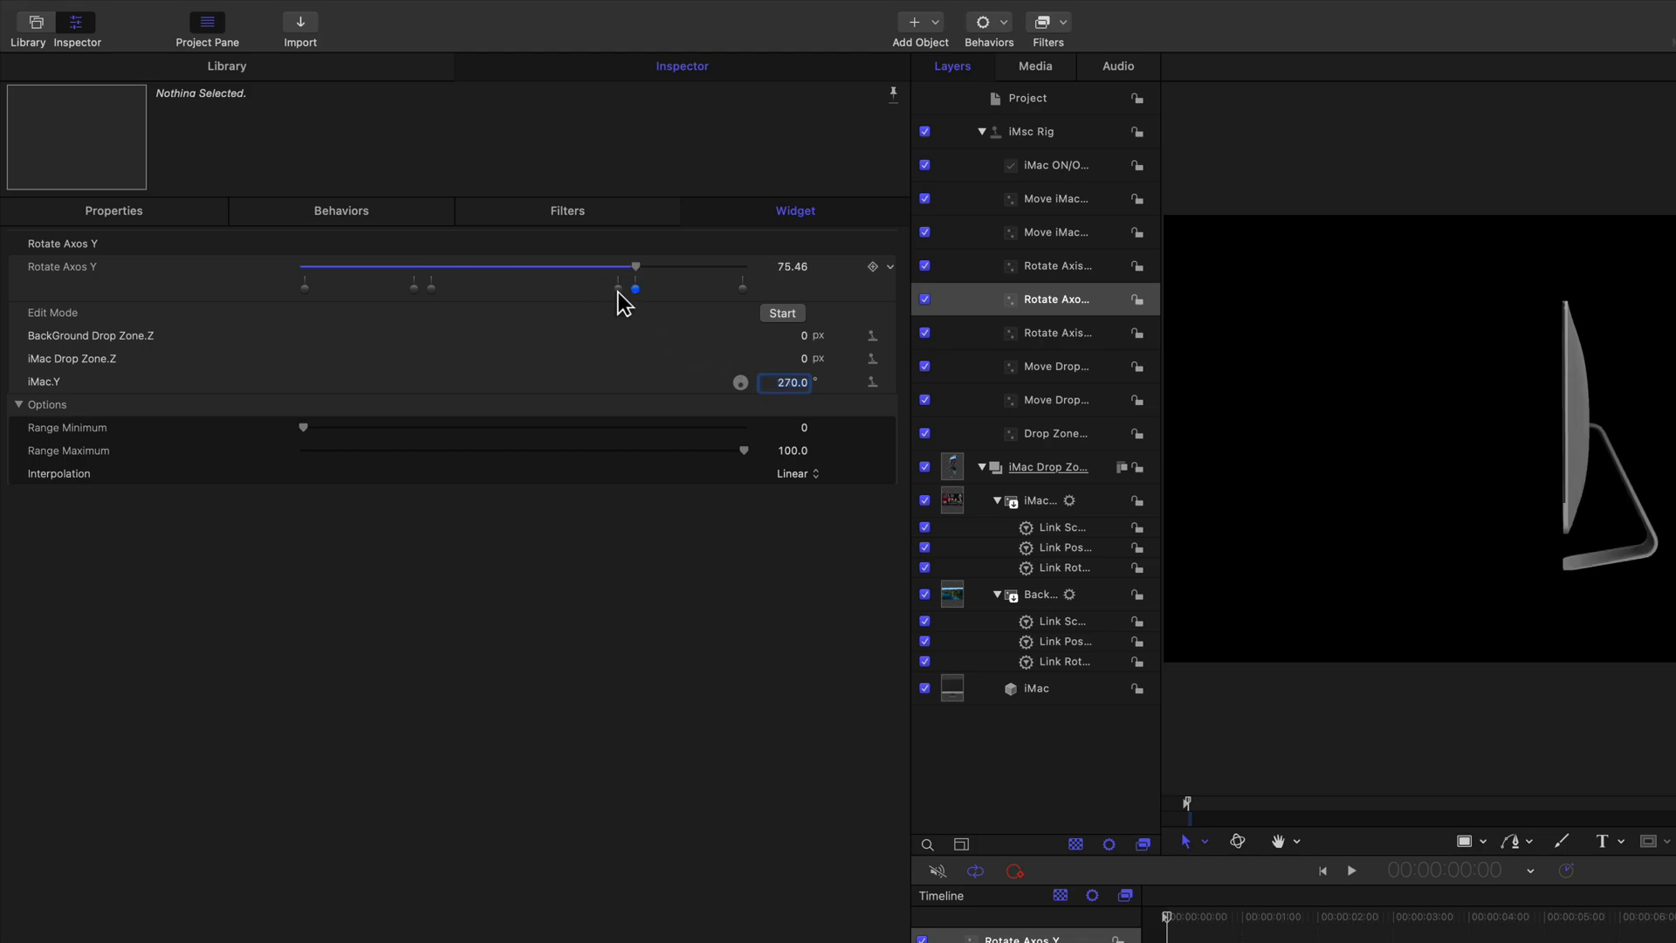
pyautogui.click(618, 290)
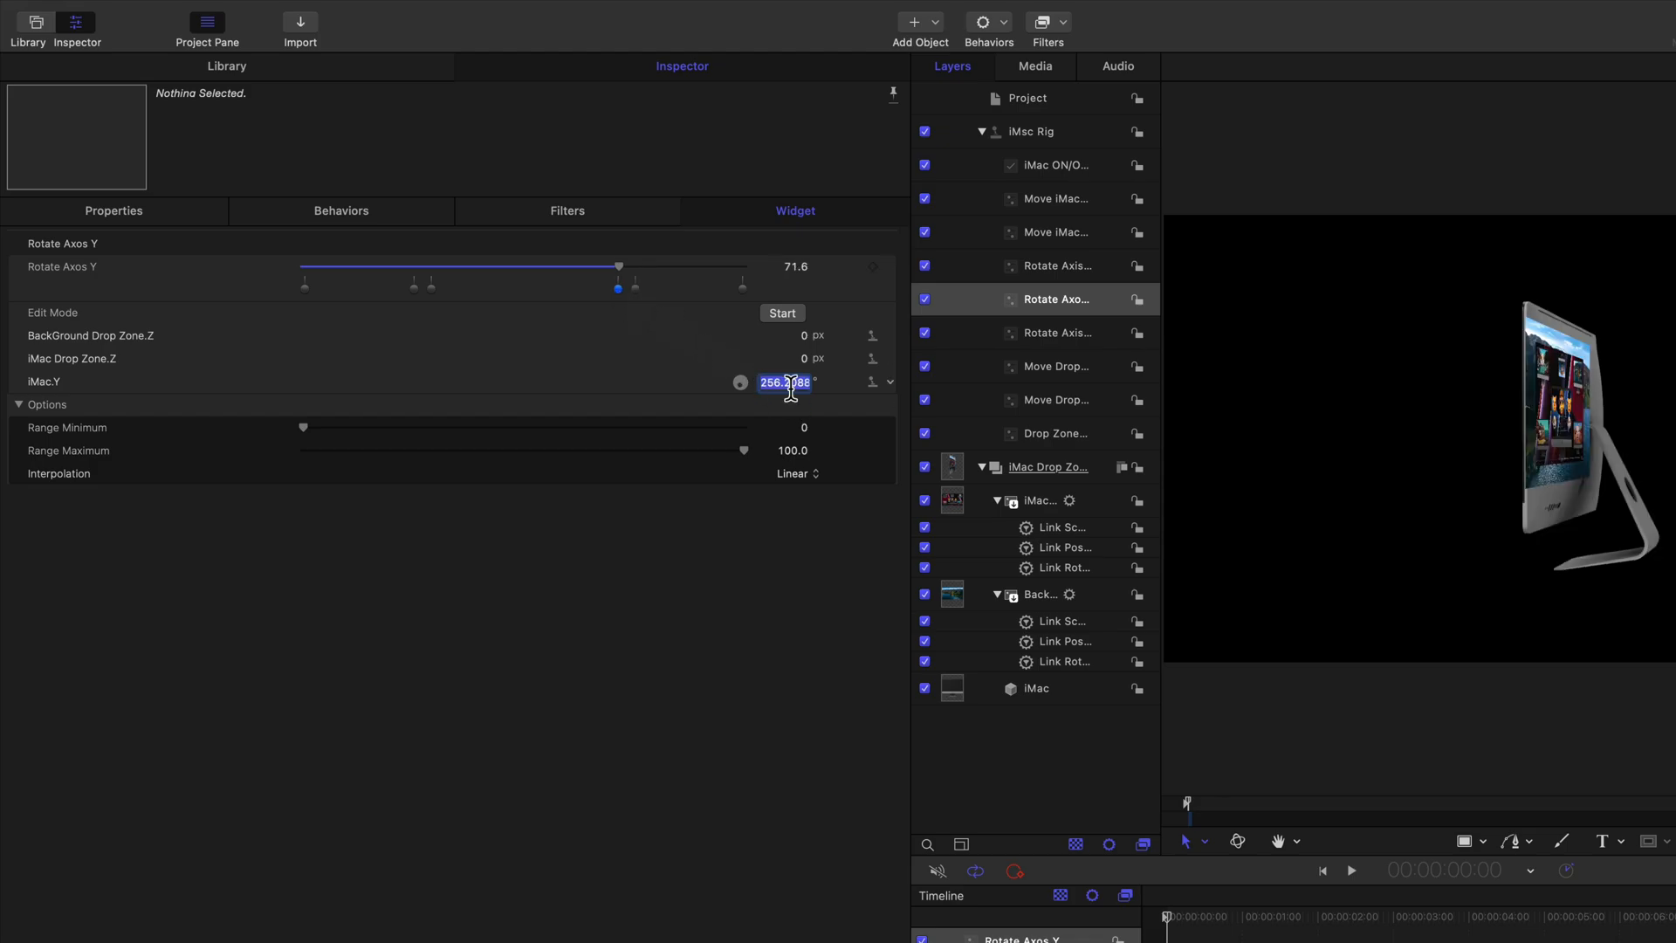
pyautogui.write('270')
pyautogui.press('Return')
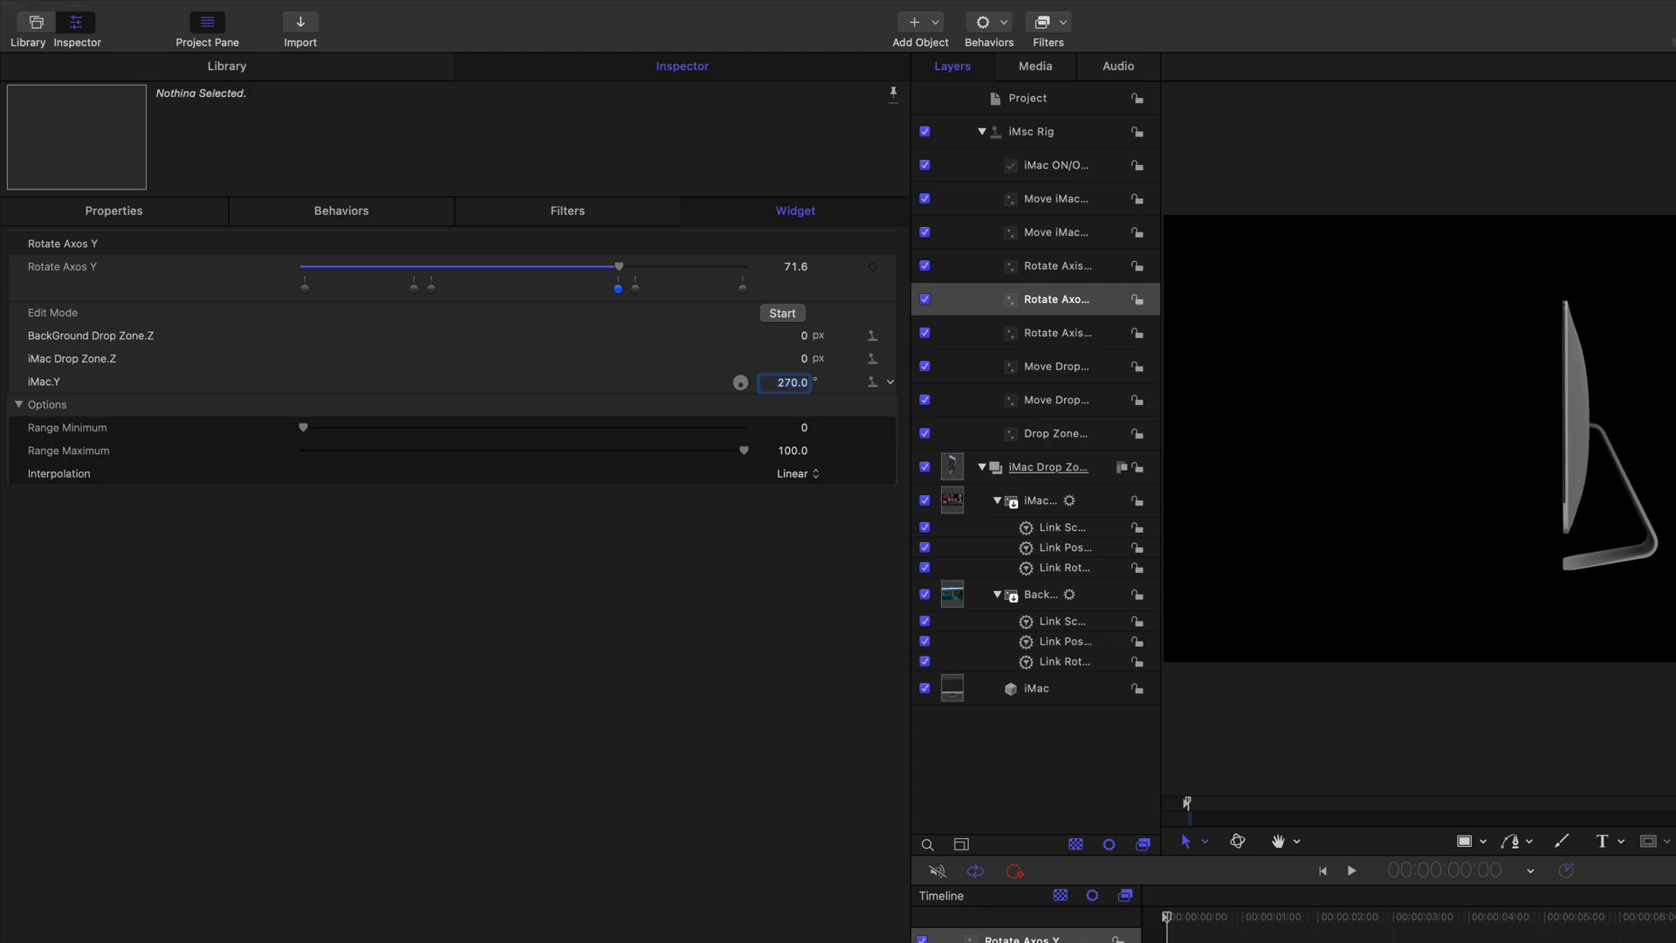
# Step: On the snapshot at about 29, set both BackGround Drop Zone.Z and iMac Drop Zone.Z to -4000000 px
pyautogui.click(433, 292)
pyautogui.click(431, 292)
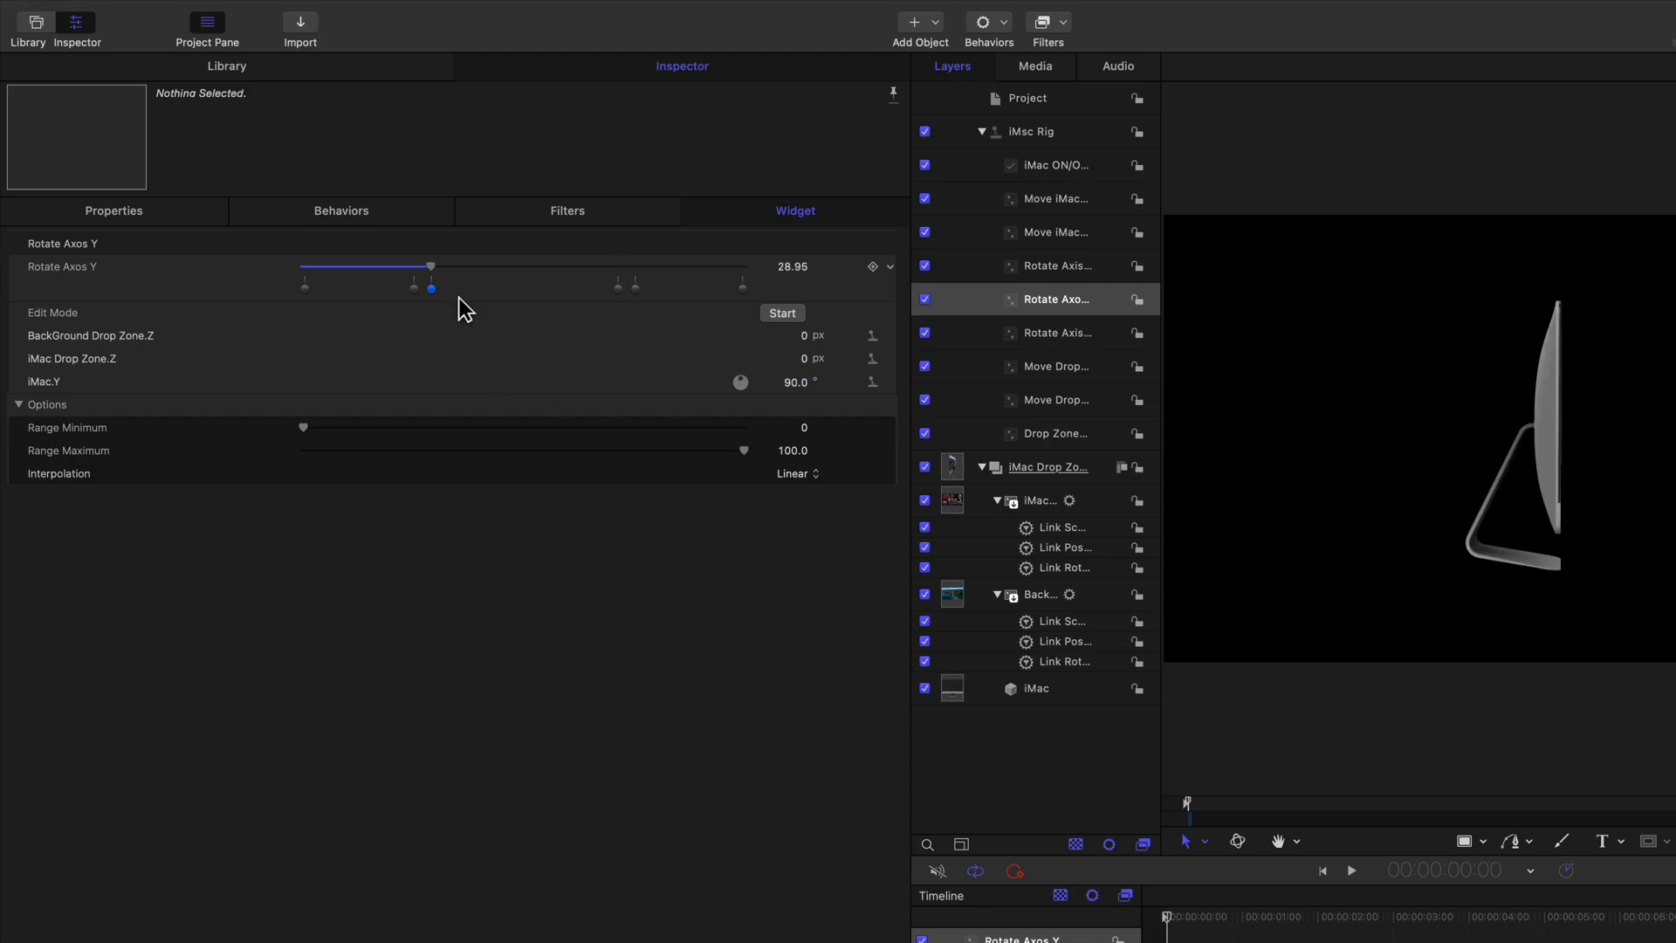
pyautogui.click(801, 335)
pyautogui.write('-4000000.0')
pyautogui.doubleClick(791, 336)
pyautogui.rightClick(790, 335)
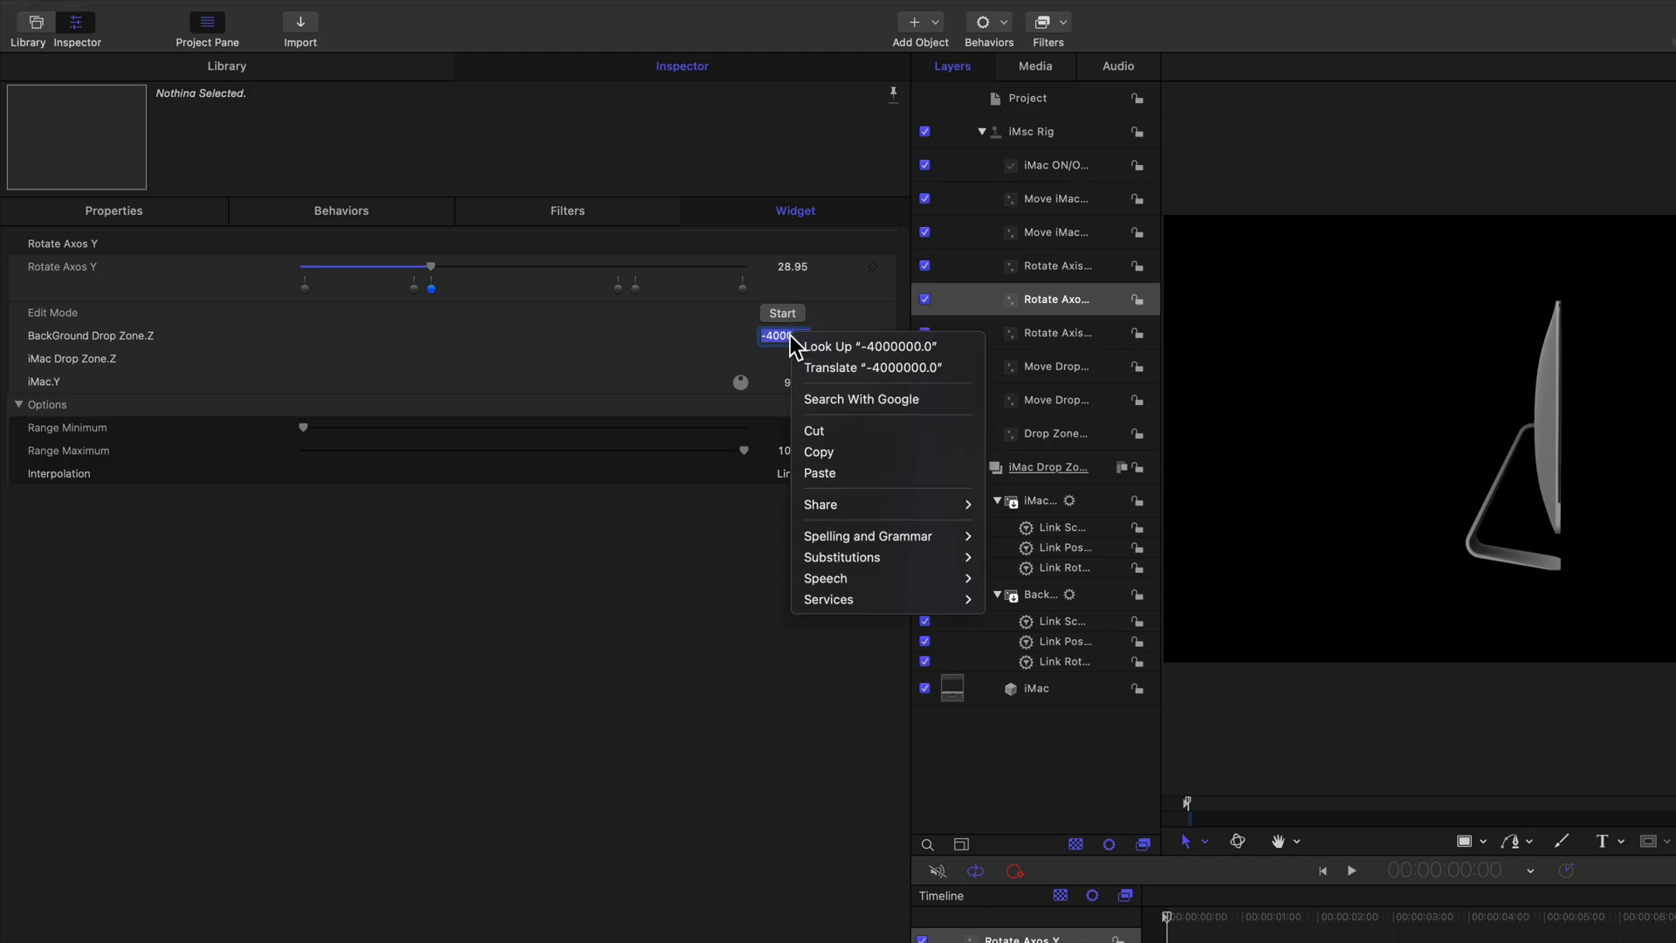
pyautogui.click(819, 451)
pyautogui.click(679, 340)
pyautogui.doubleClick(804, 358)
pyautogui.rightClick(805, 360)
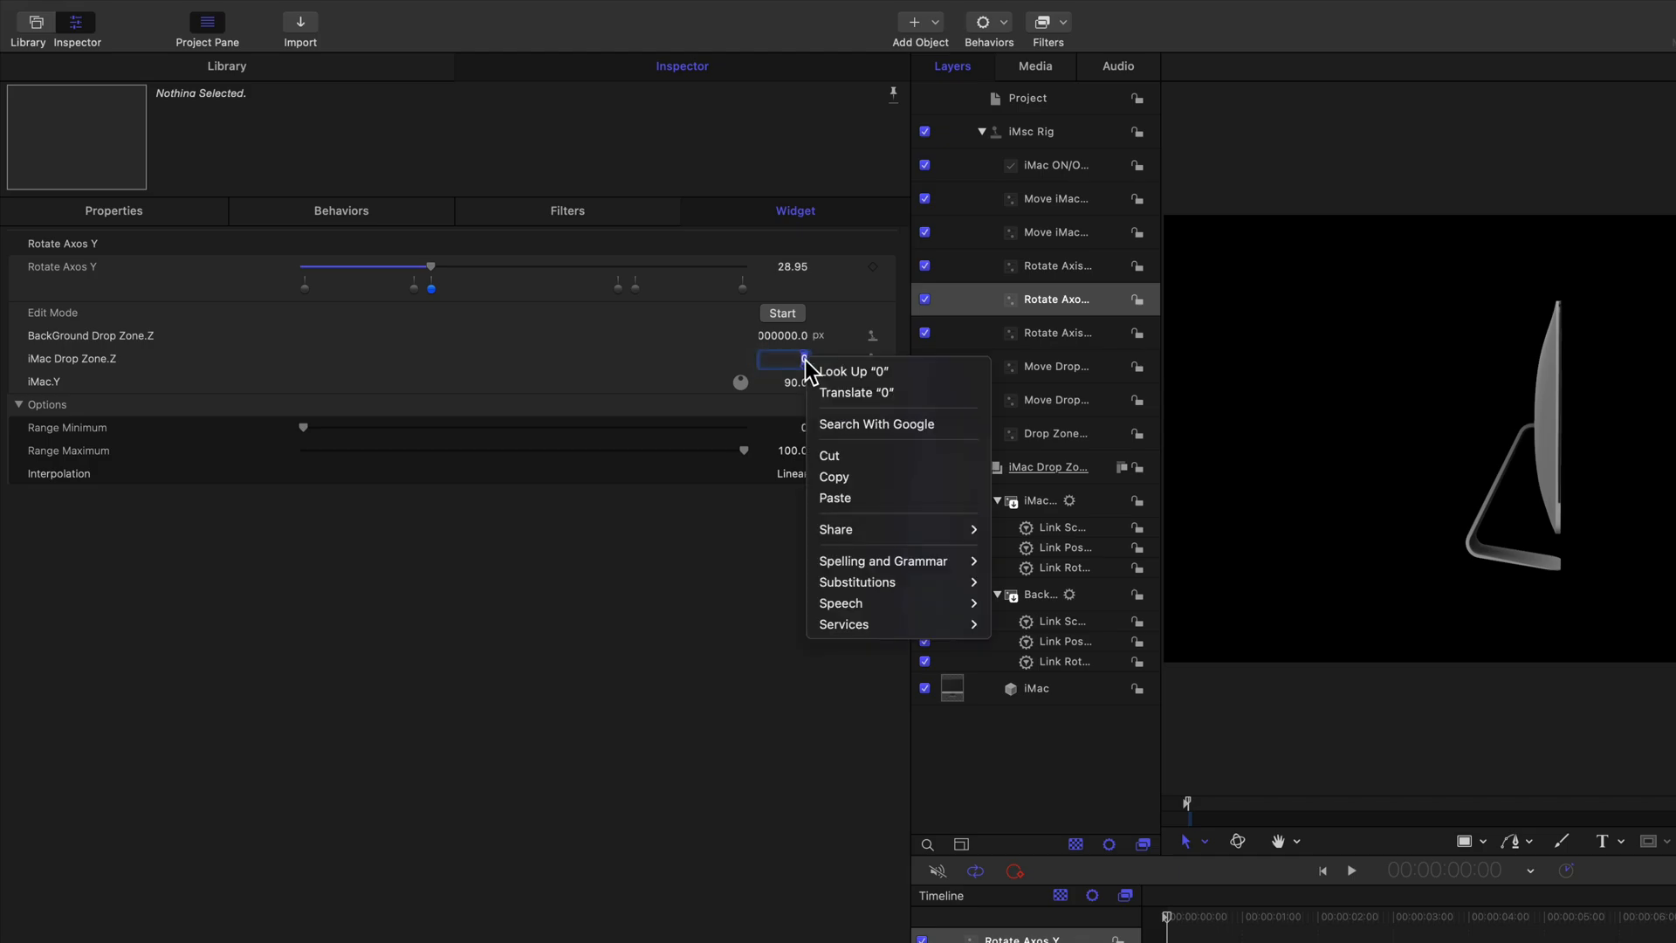
pyautogui.click(844, 500)
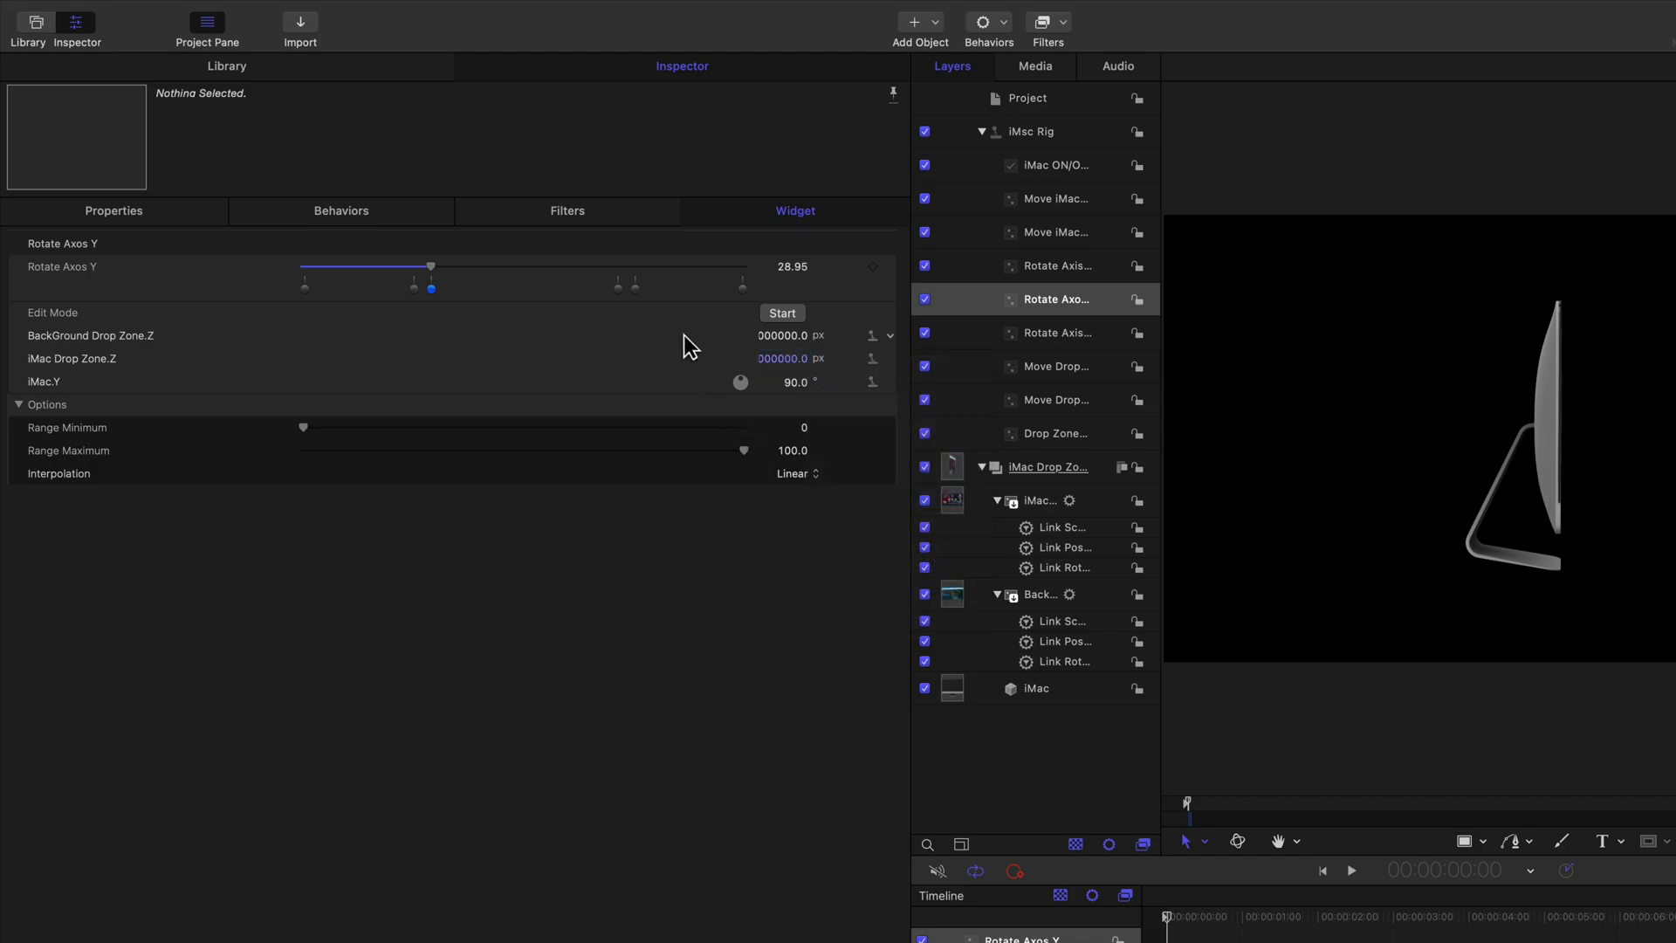
# Step: Paste the copied -4000000 px into BackGround Drop Zone.Z and iMac Drop Zone.Z on the snapshot at about 71.6
pyautogui.click(619, 291)
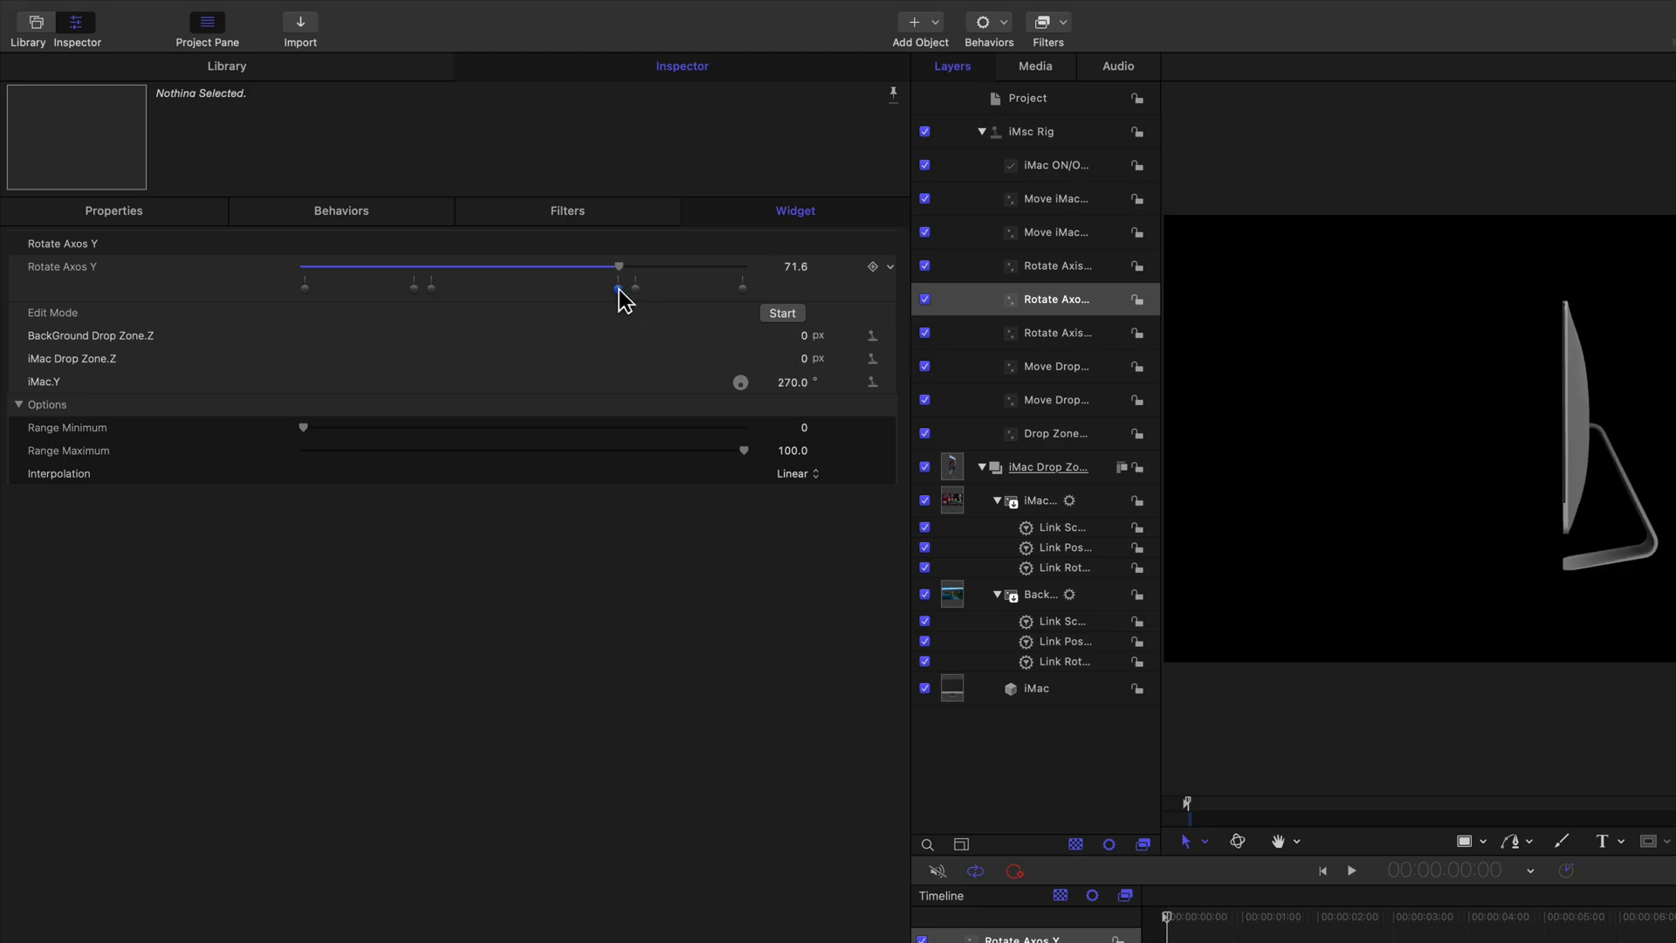
pyautogui.click(805, 337)
pyautogui.rightClick(806, 337)
pyautogui.click(834, 476)
pyautogui.click(804, 358)
pyautogui.rightClick(804, 358)
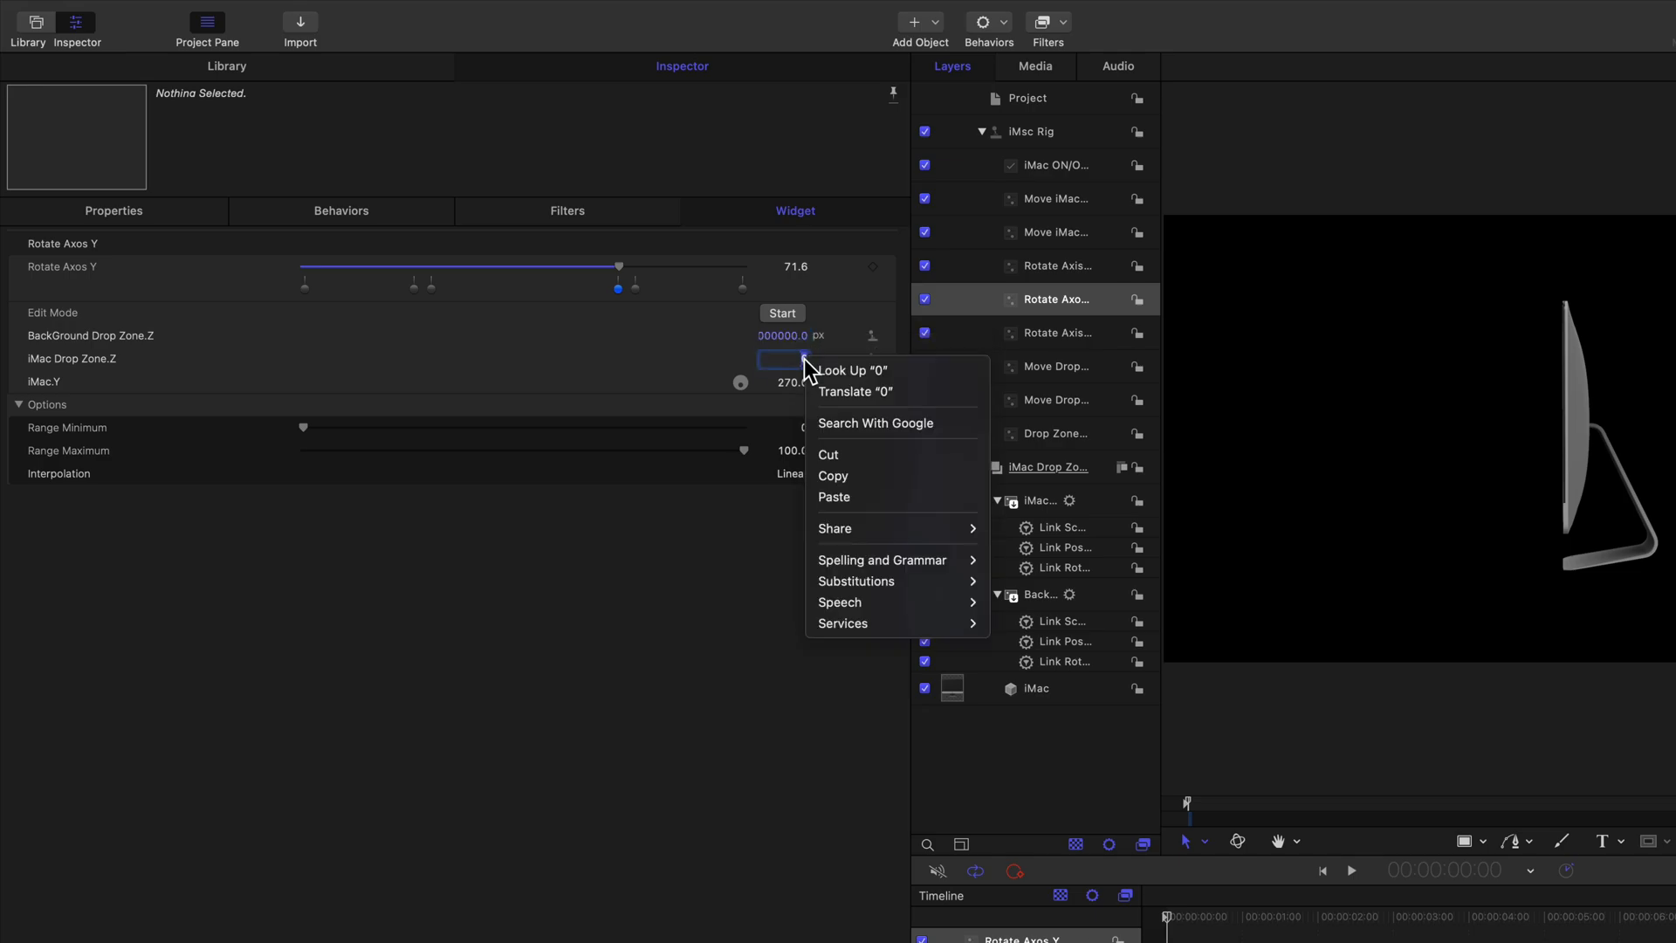
pyautogui.click(831, 495)
pyautogui.click(689, 360)
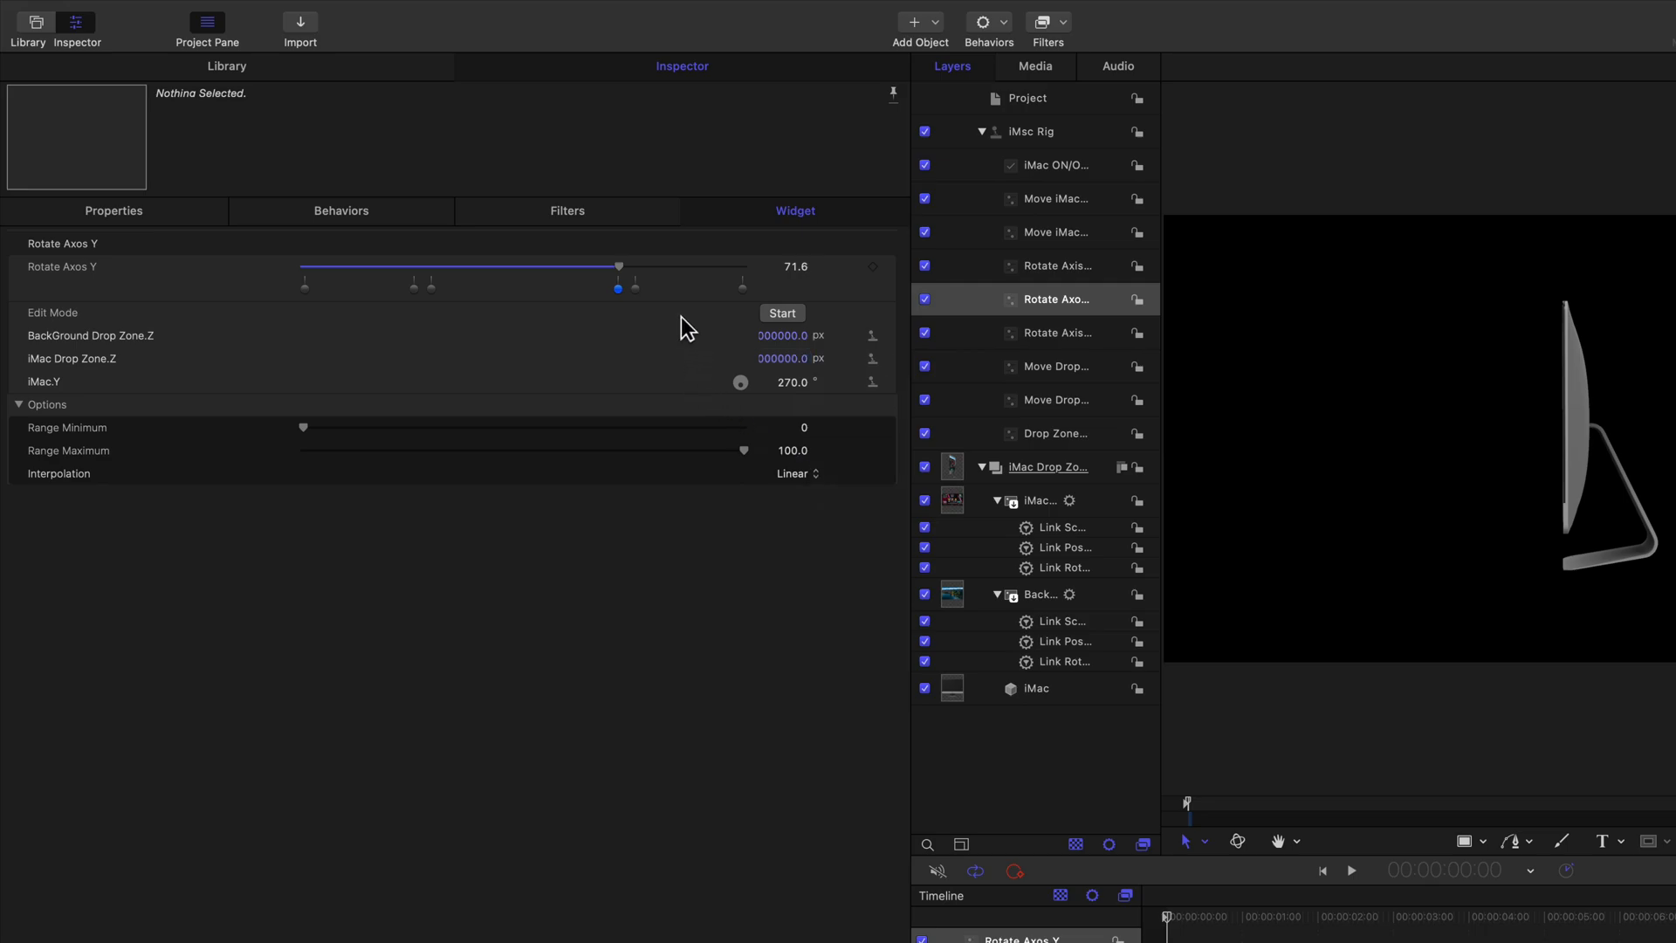
# Step: Copy the position value of the 25.05 snapshot onto the neighbouring 28.95 snapshot, and test the slider just past it
pyautogui.click(414, 288)
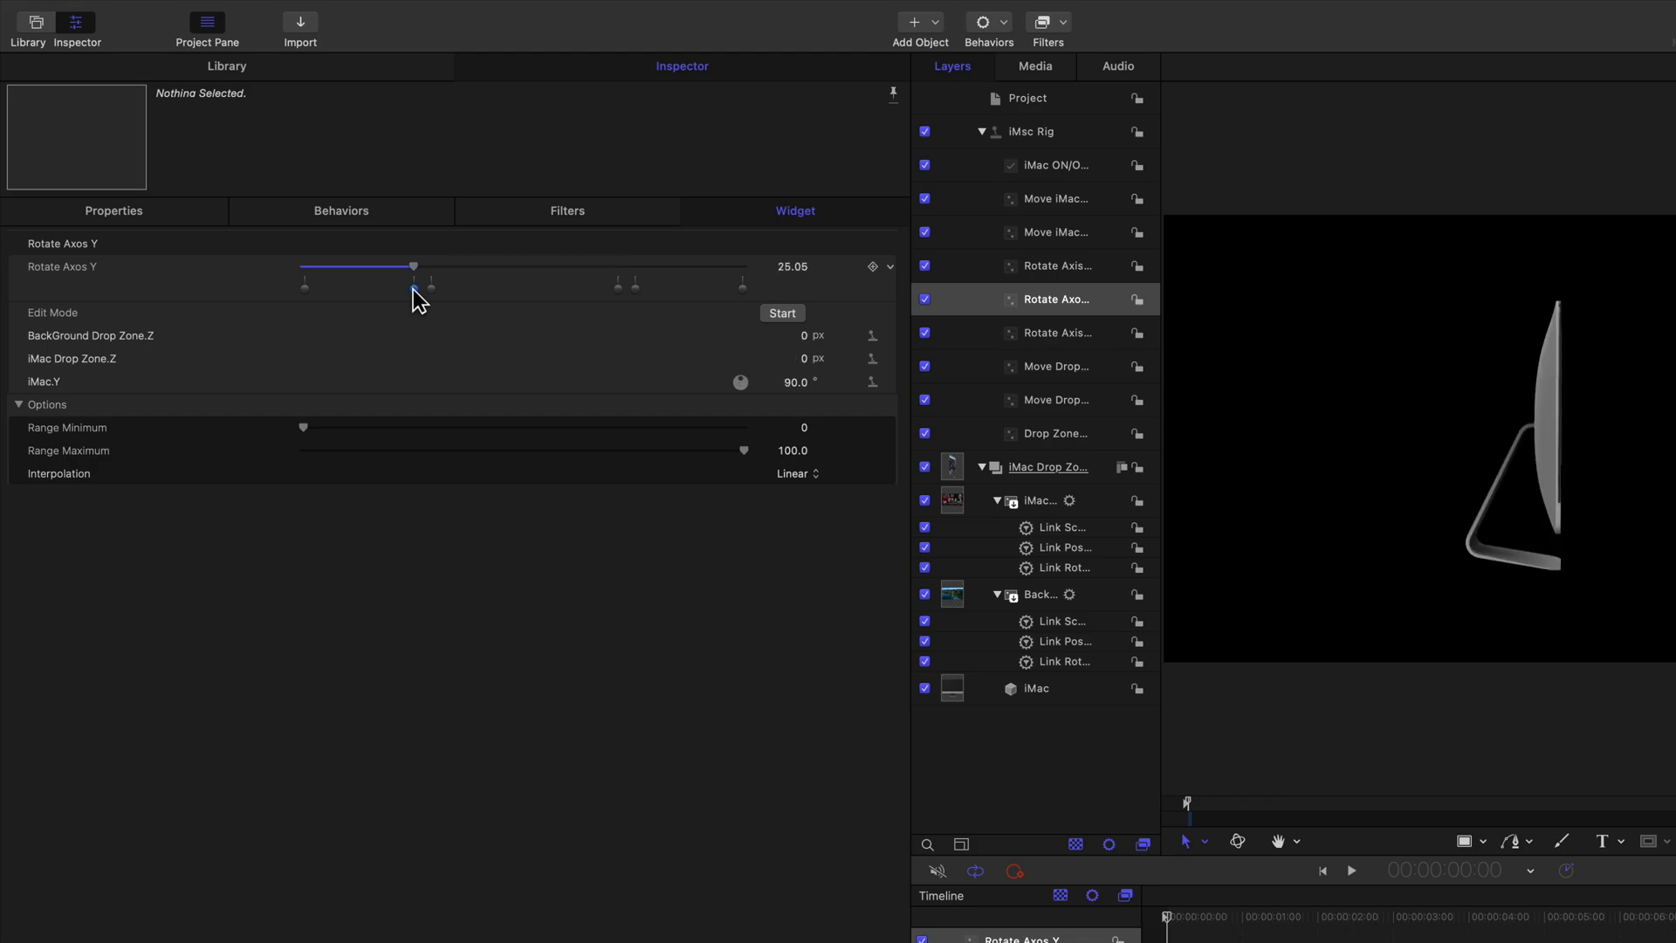
pyautogui.doubleClick(413, 291)
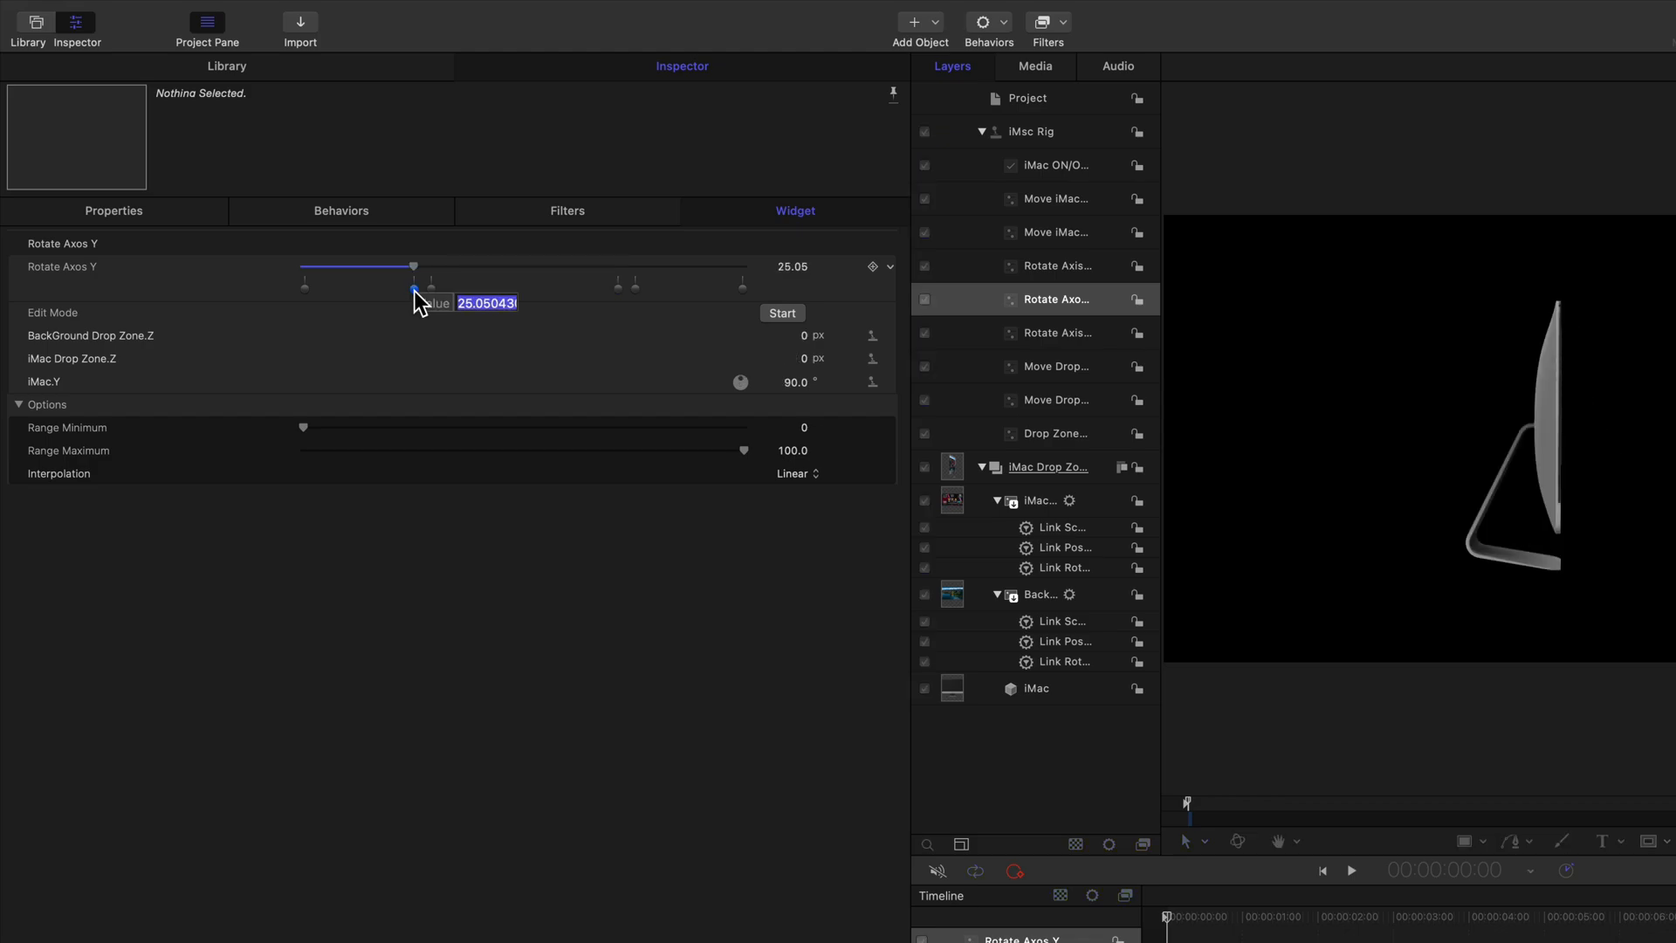
pyautogui.rightClick(476, 303)
pyautogui.click(525, 422)
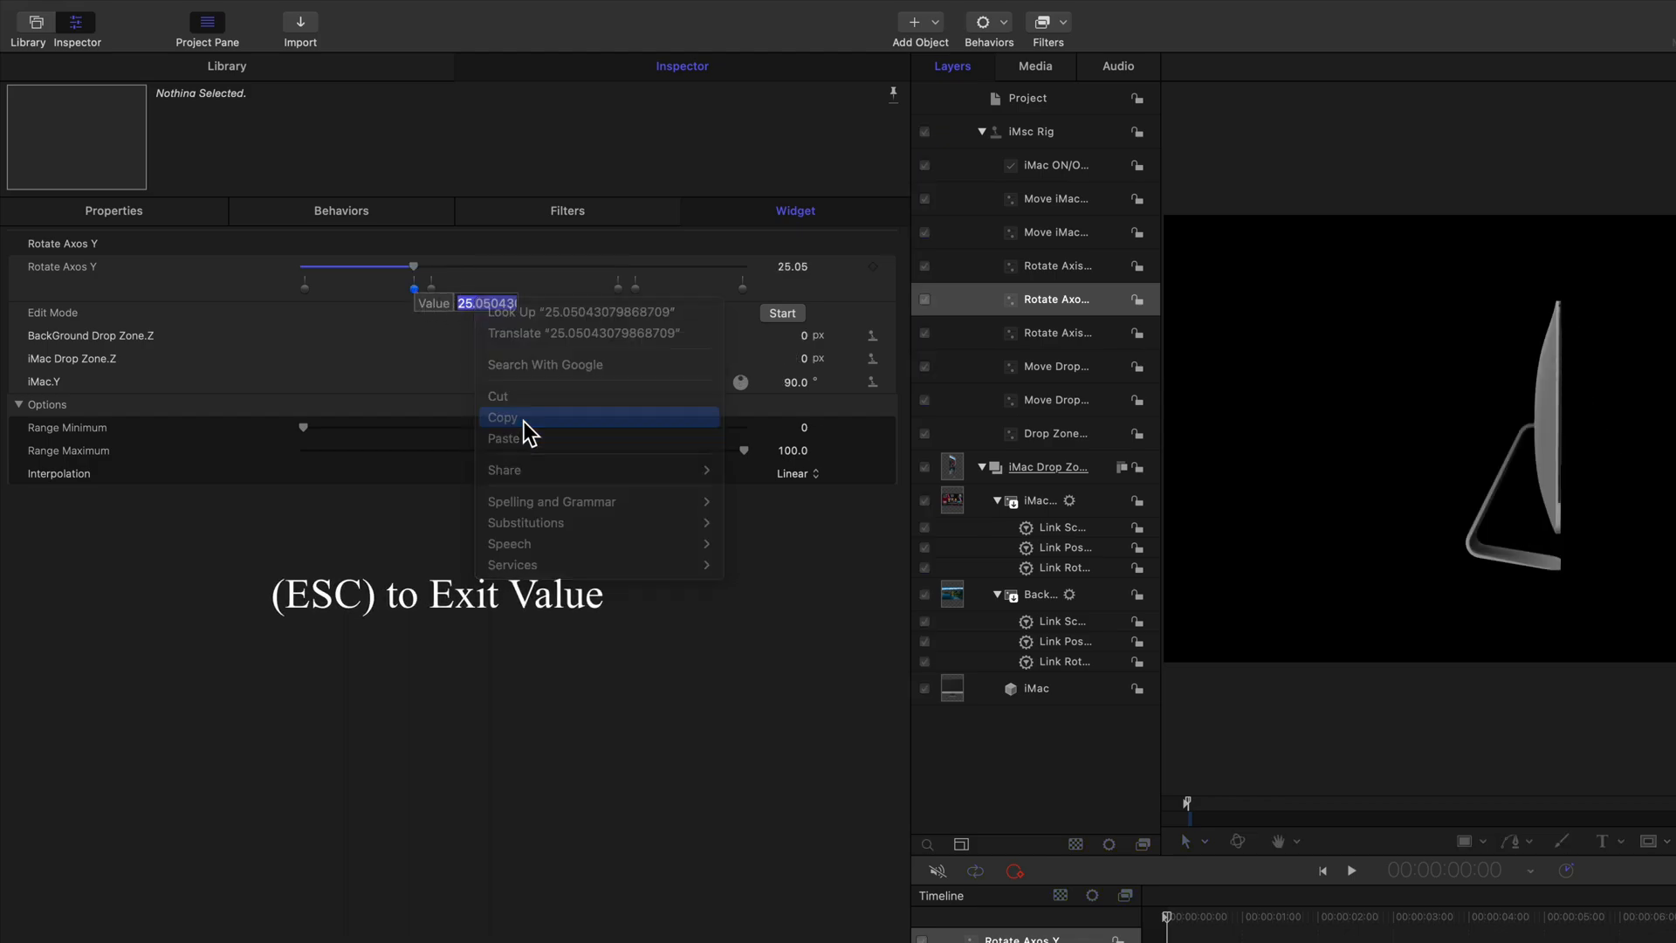
pyautogui.press('Escape')
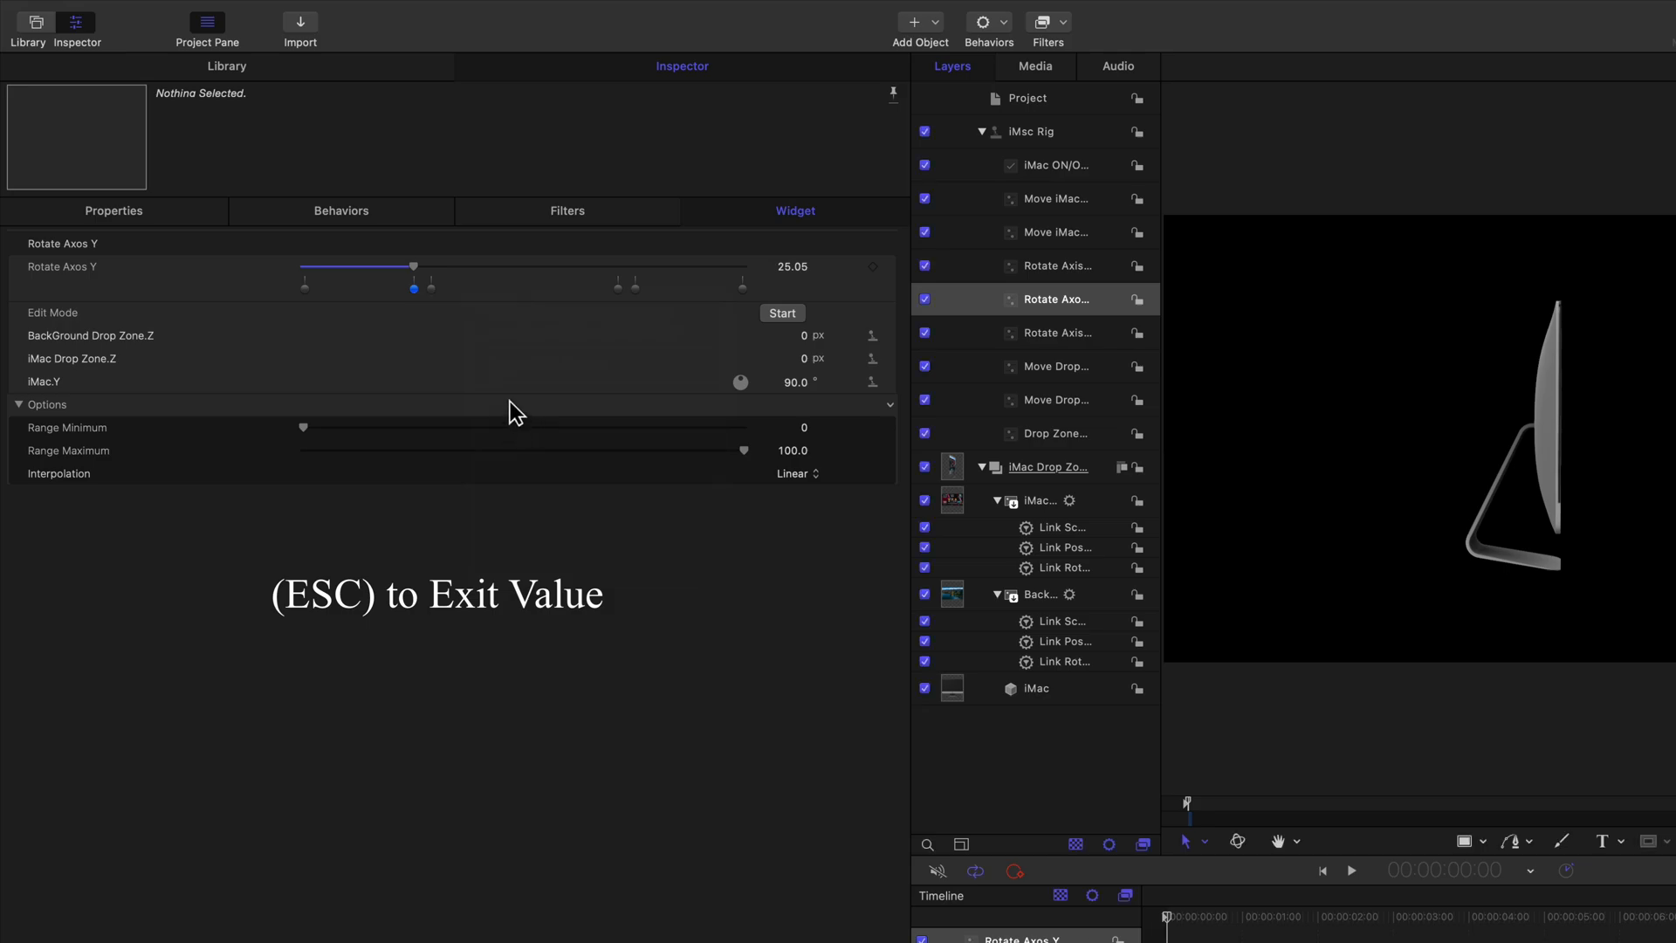
pyautogui.click(431, 289)
pyautogui.doubleClick(432, 290)
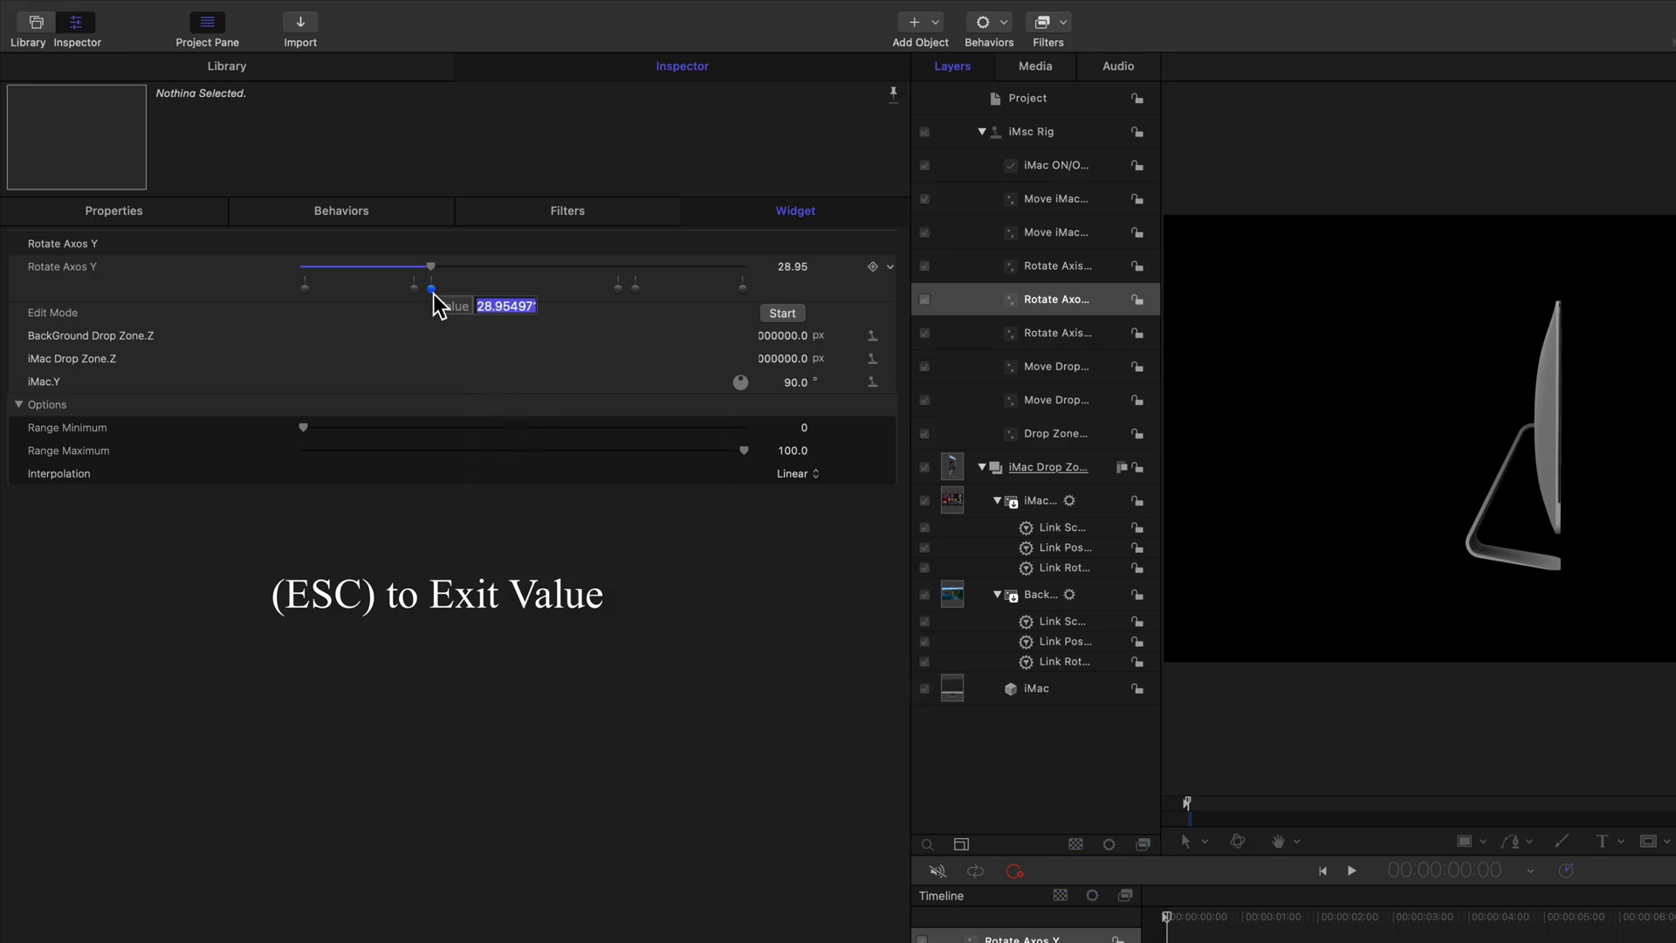
pyautogui.rightClick(506, 313)
pyautogui.click(560, 441)
pyautogui.press('Return')
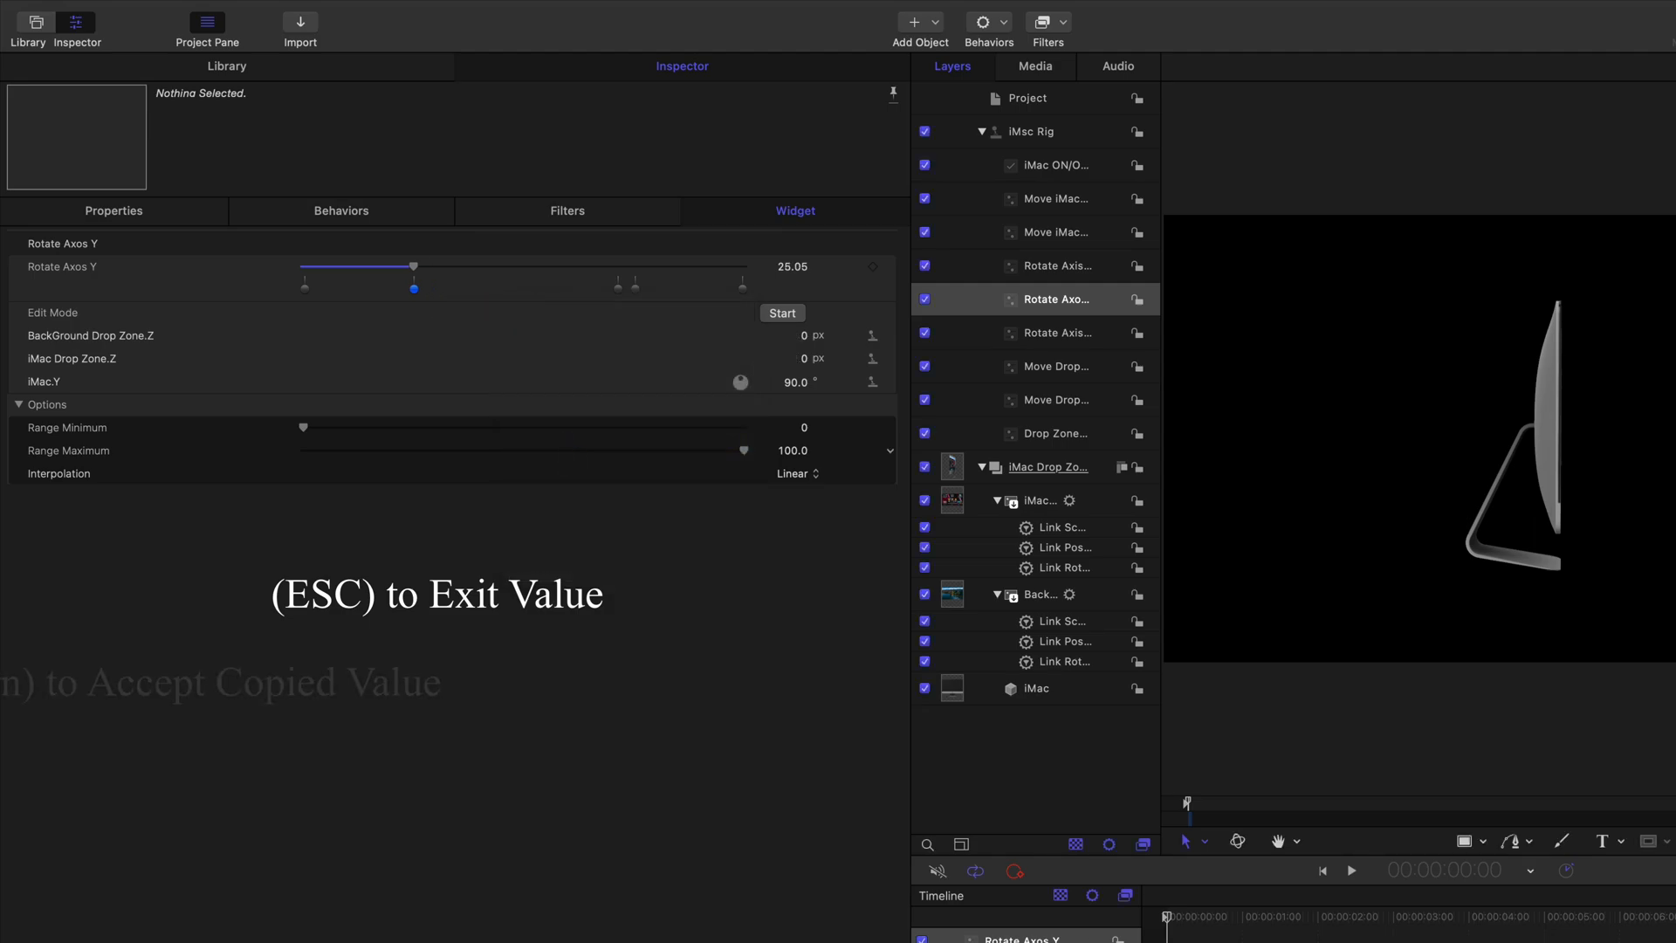
pyautogui.moveTo(414, 266)
pyautogui.mouseDown()
pyautogui.moveTo(395, 266)
pyautogui.moveTo(435, 267)
pyautogui.mouseUp()
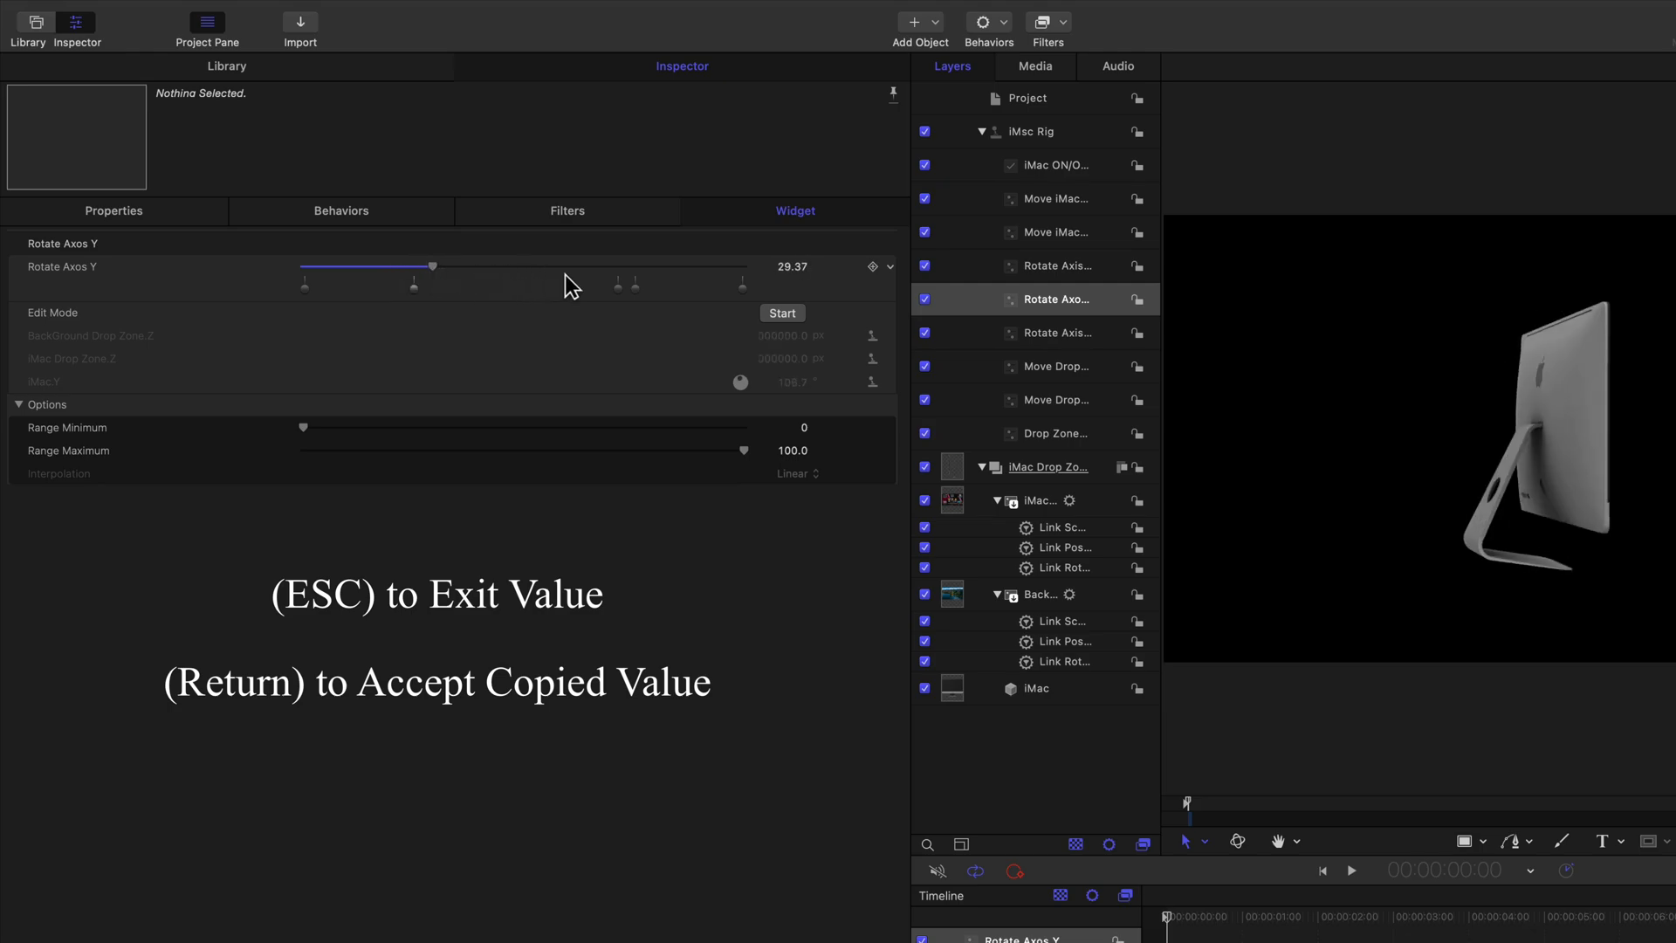
# Step: Copy the position value of the 75.46 snapshot onto the neighbouring 71.6 snapshot
pyautogui.doubleClick(636, 289)
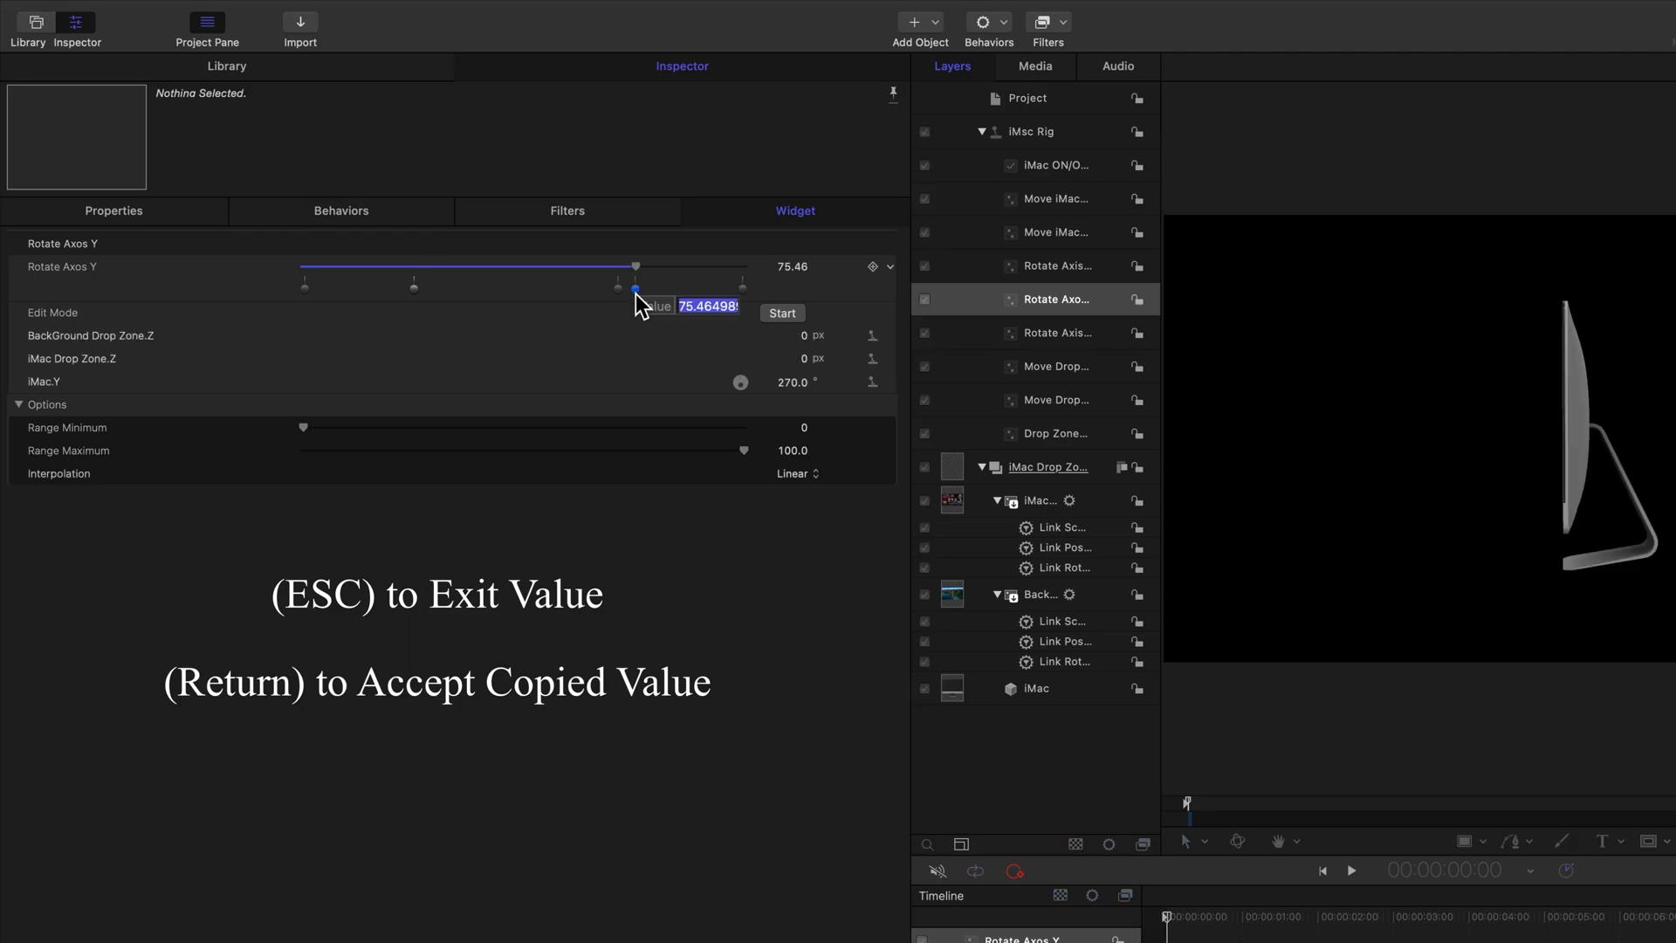
pyautogui.rightClick(709, 311)
pyautogui.click(740, 427)
pyautogui.press('Return')
pyautogui.click(618, 289)
pyautogui.doubleClick(618, 290)
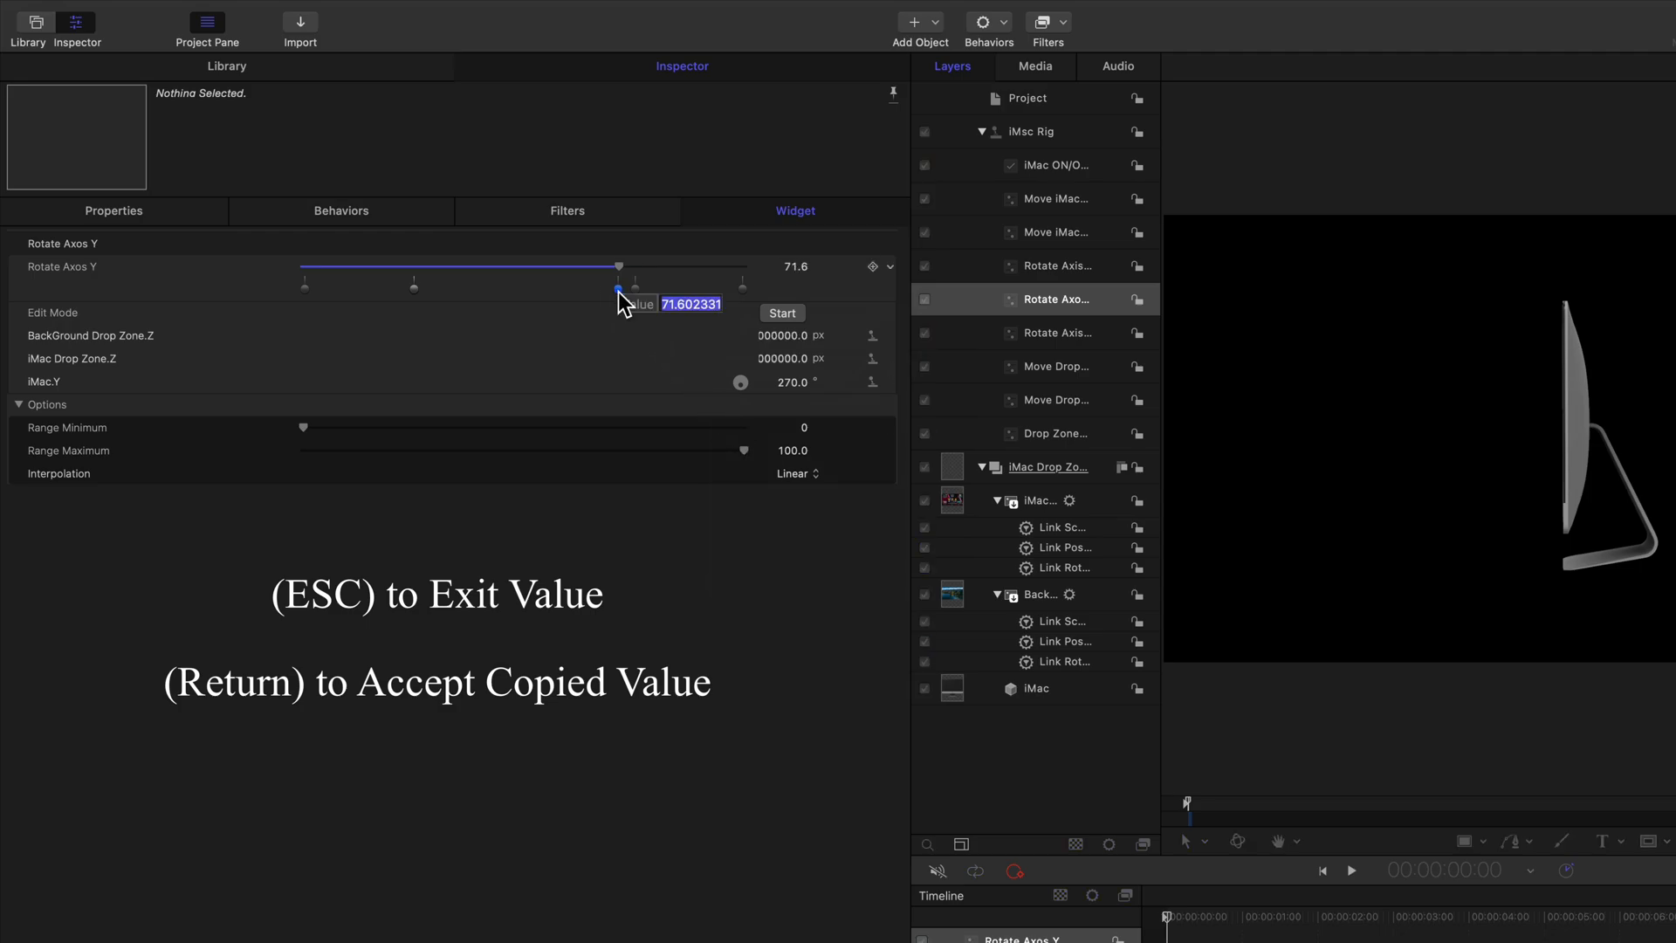
pyautogui.rightClick(685, 306)
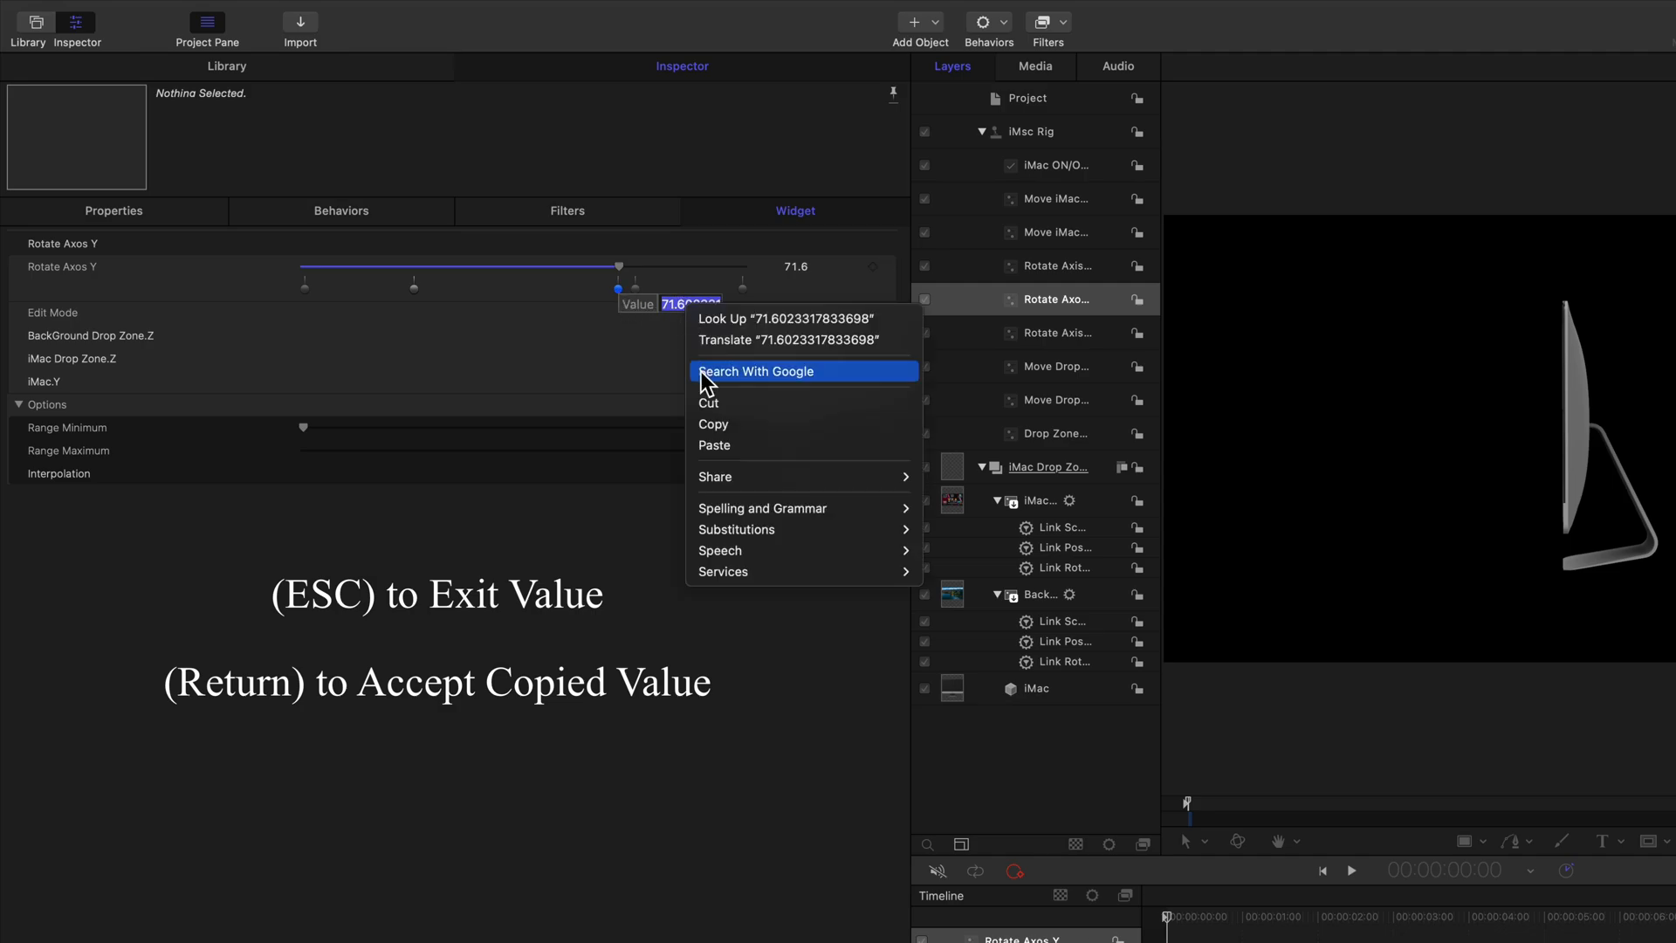
pyautogui.click(729, 446)
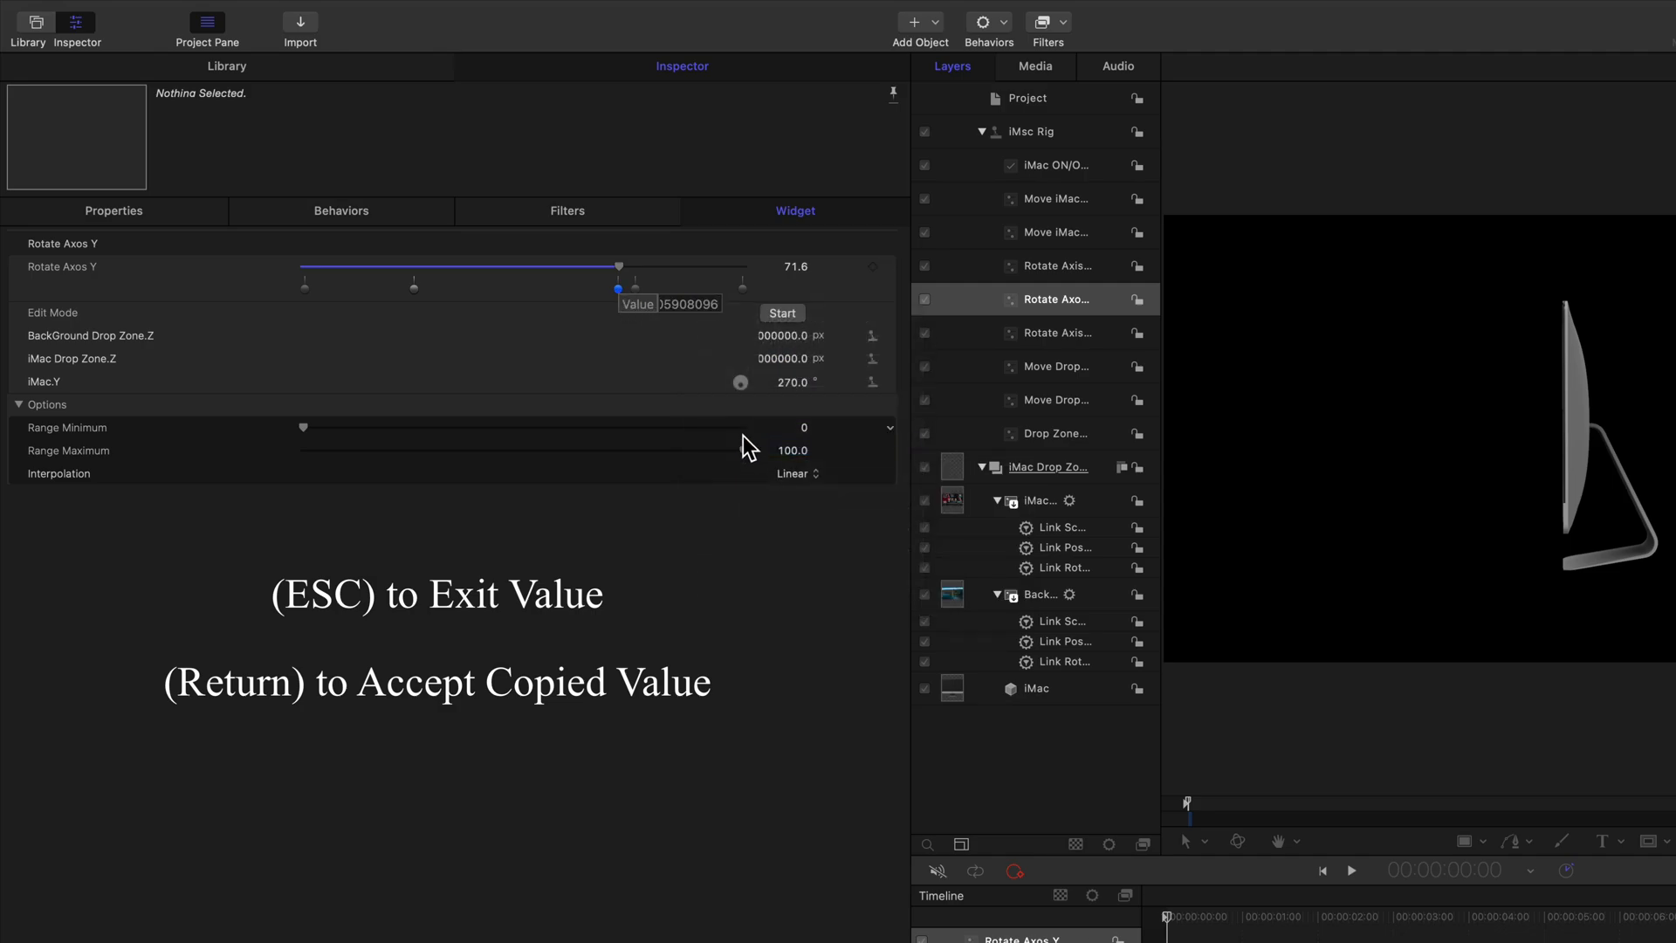
pyautogui.press('Return')
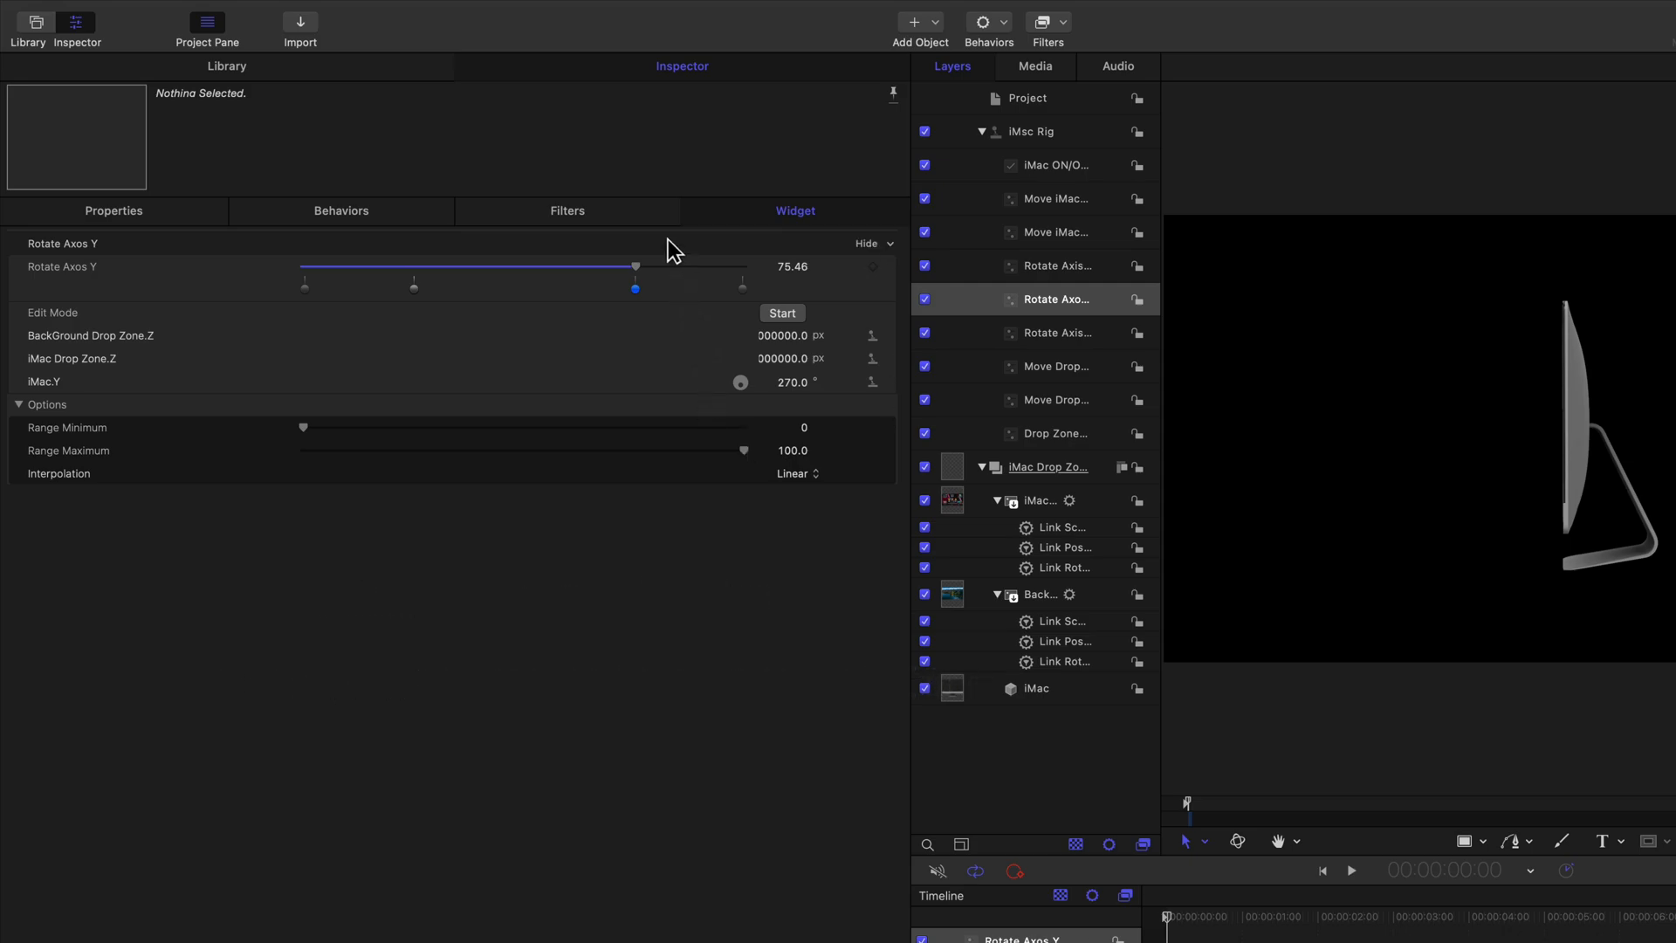
# Step: Narrow the inspector while testing the Rotate Axos Y slider up to 100, and try the Rotate Axis X slider, returning it to 0
pyautogui.moveTo(637, 276); pyautogui.dragTo(369, 266)
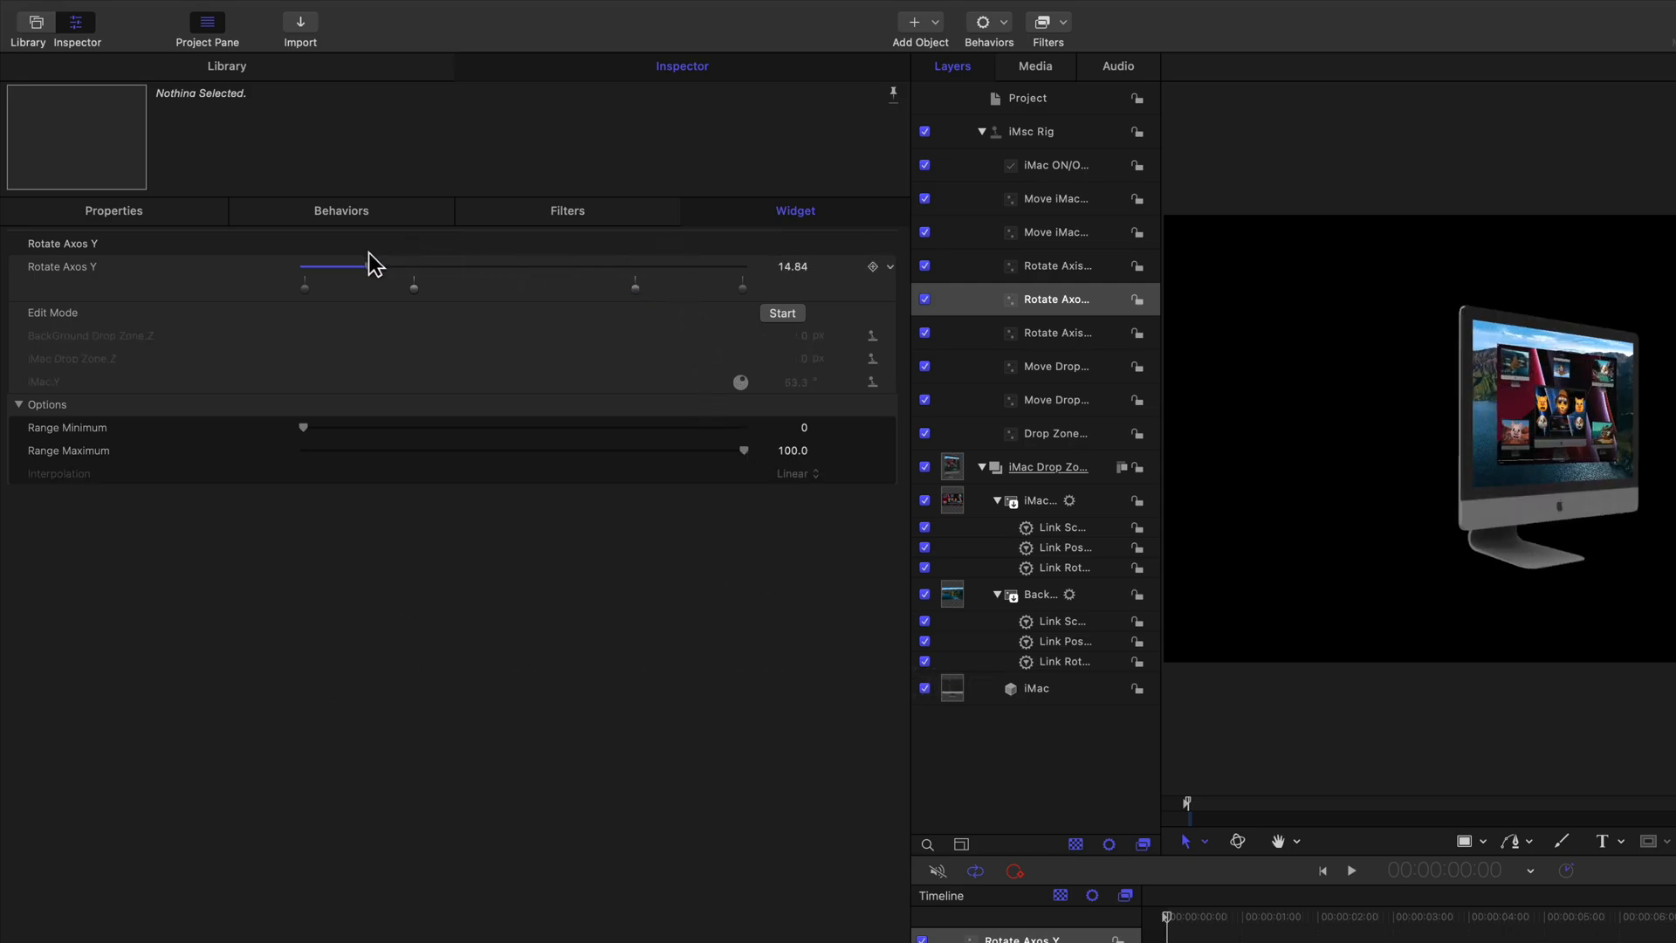
pyautogui.moveTo(910, 335); pyautogui.dragTo(286, 372)
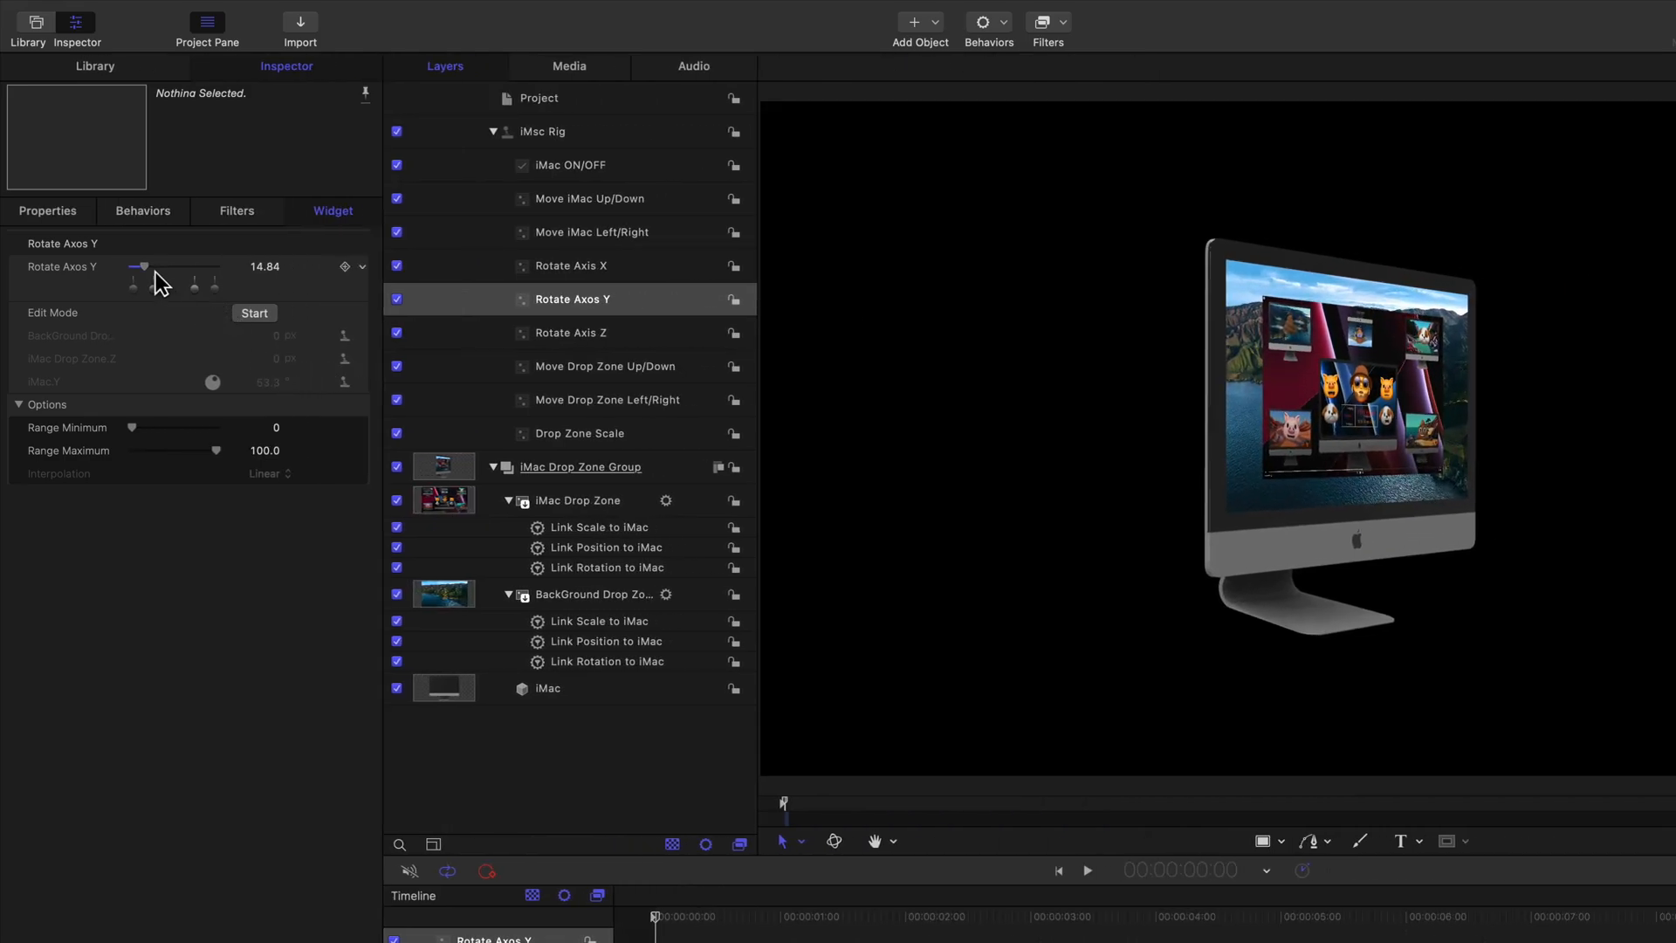
pyautogui.moveTo(146, 269); pyautogui.dragTo(250, 288)
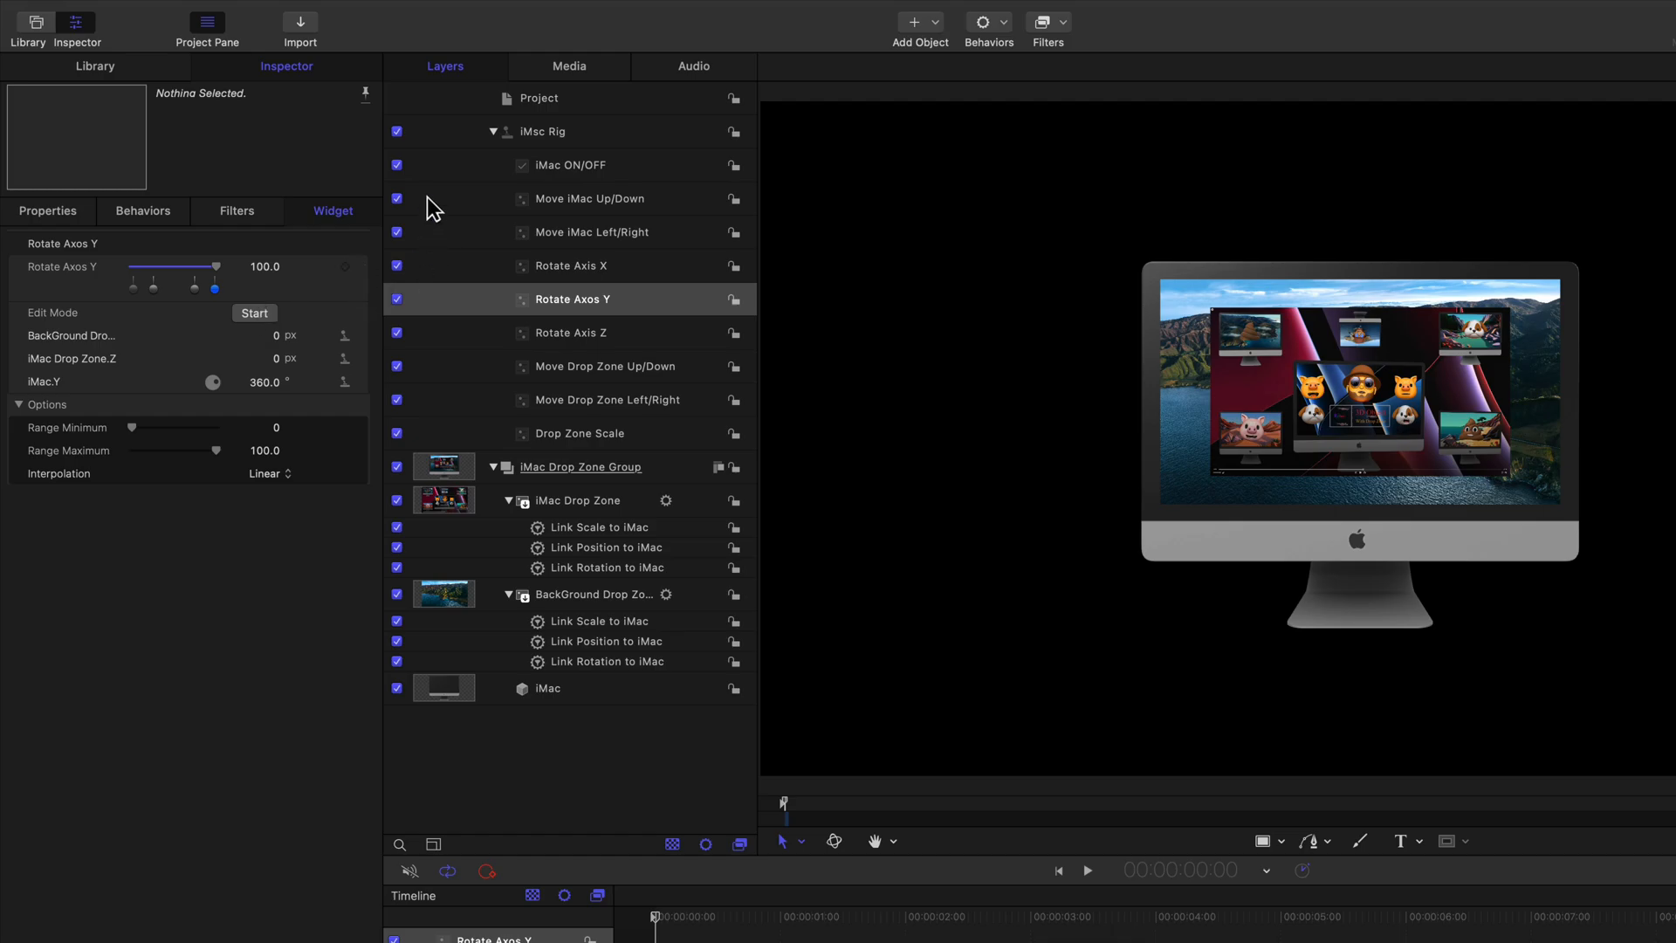
pyautogui.click(576, 265)
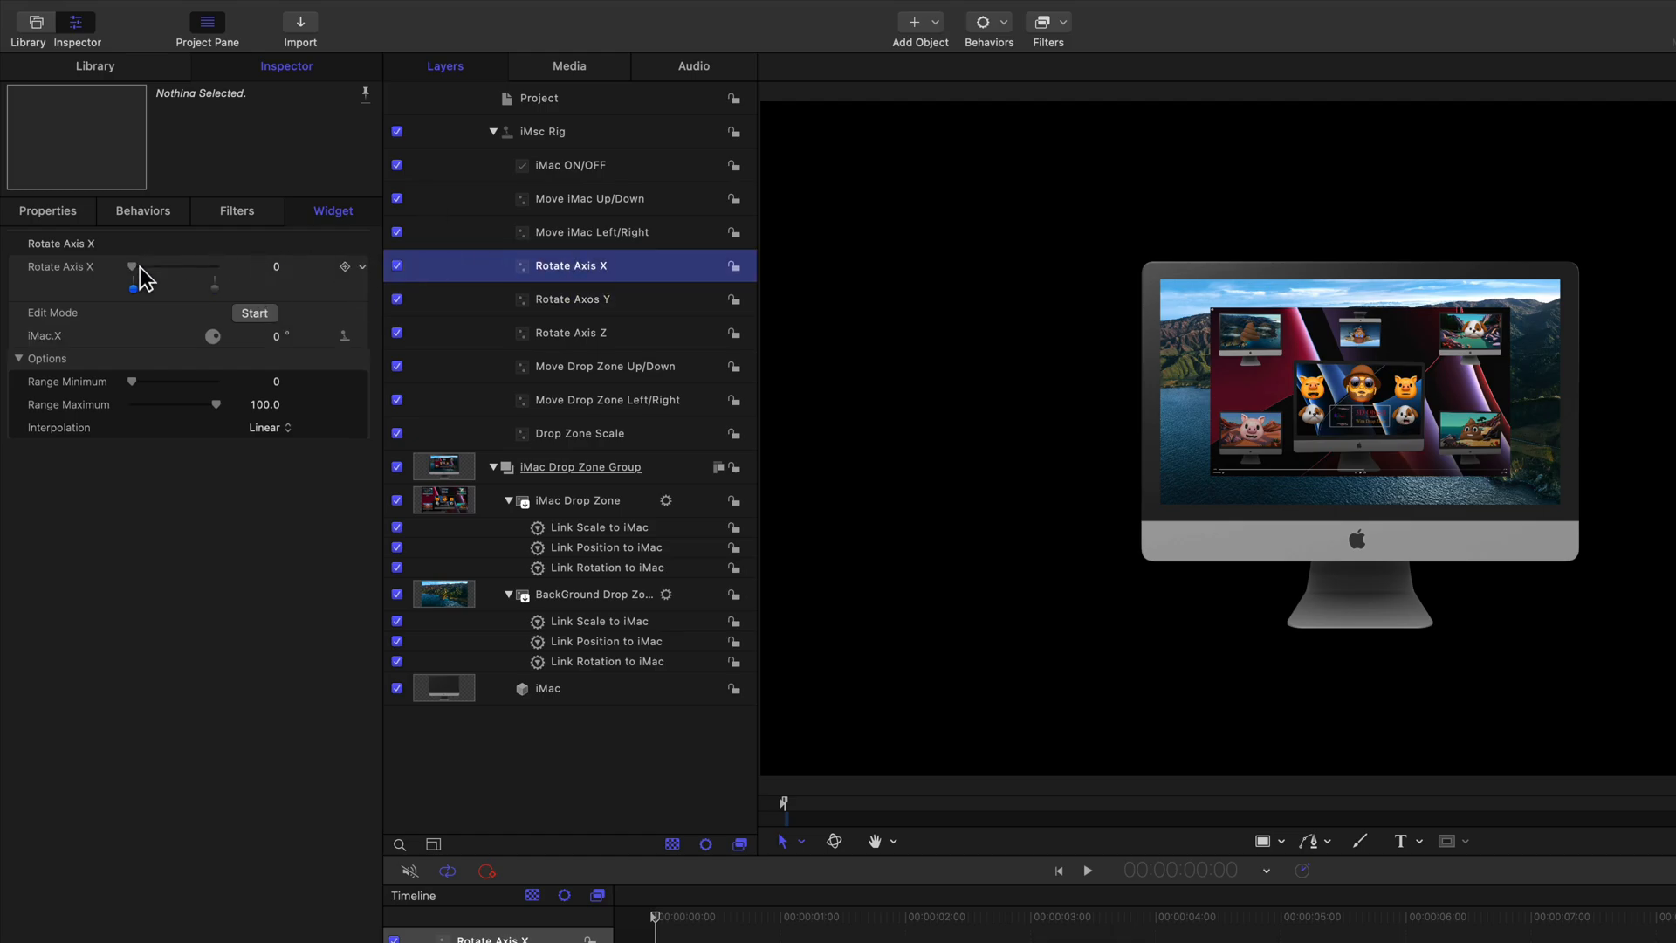
pyautogui.moveTo(134, 271)
pyautogui.mouseDown()
pyautogui.moveTo(217, 271)
pyautogui.moveTo(128, 270)
pyautogui.mouseUp()
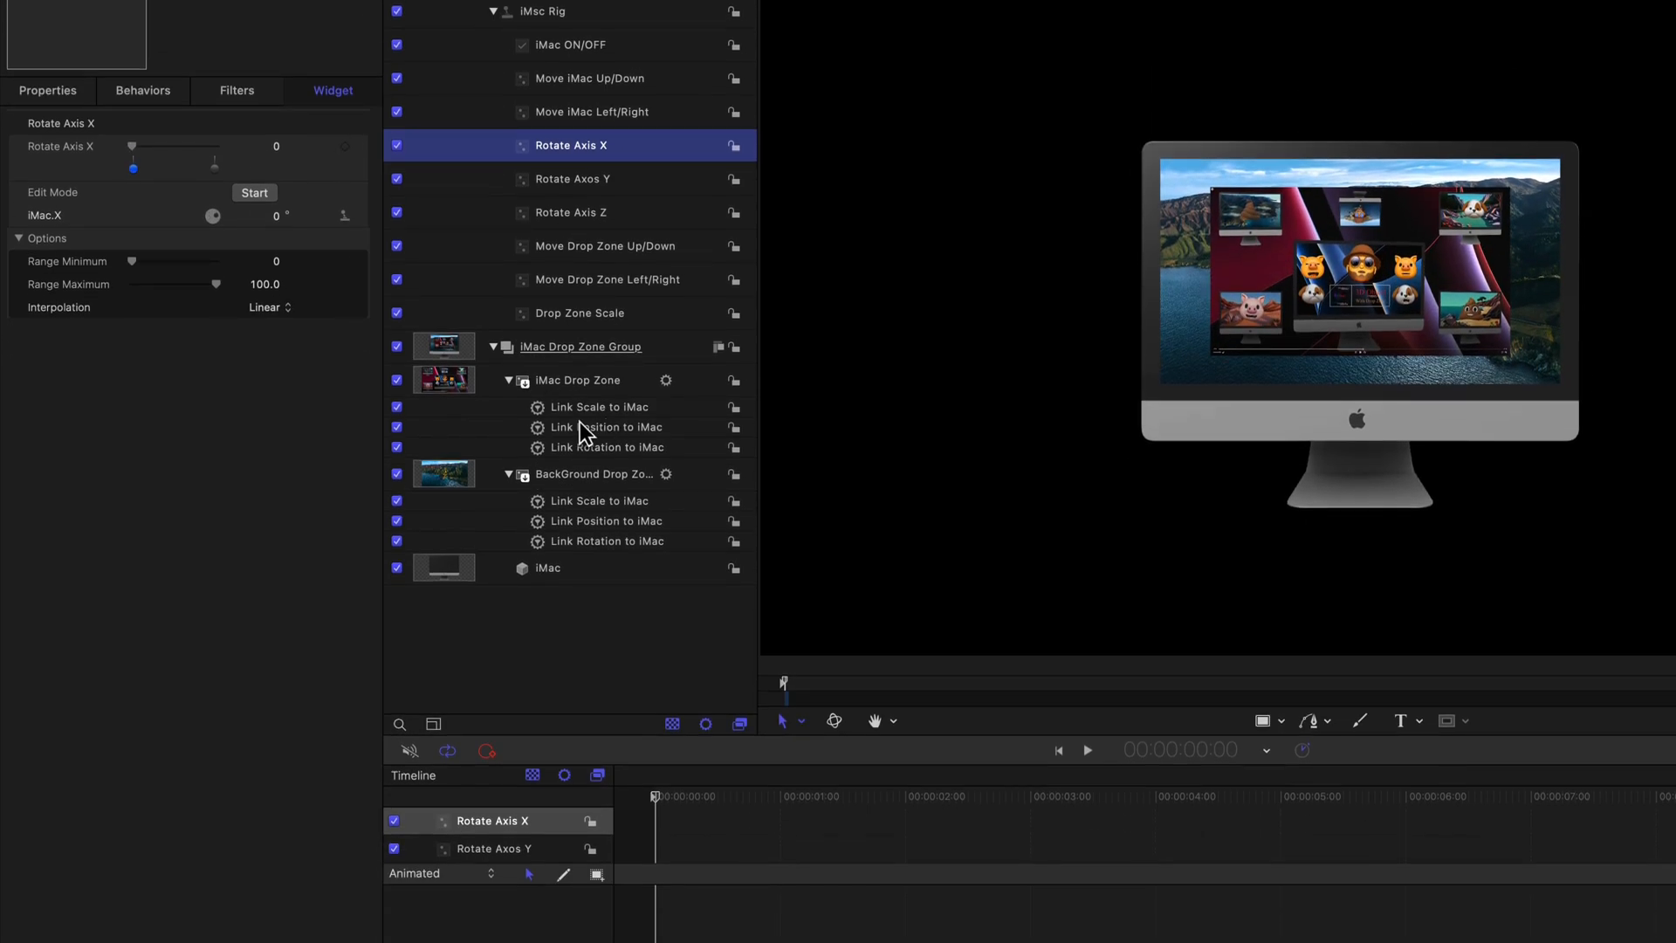
# Step: Add the Z offset of the iMac Drop Zone's Link Position to iMac behavior to the rig's Rotate Axis X widget
pyautogui.doubleClick(532, 425)
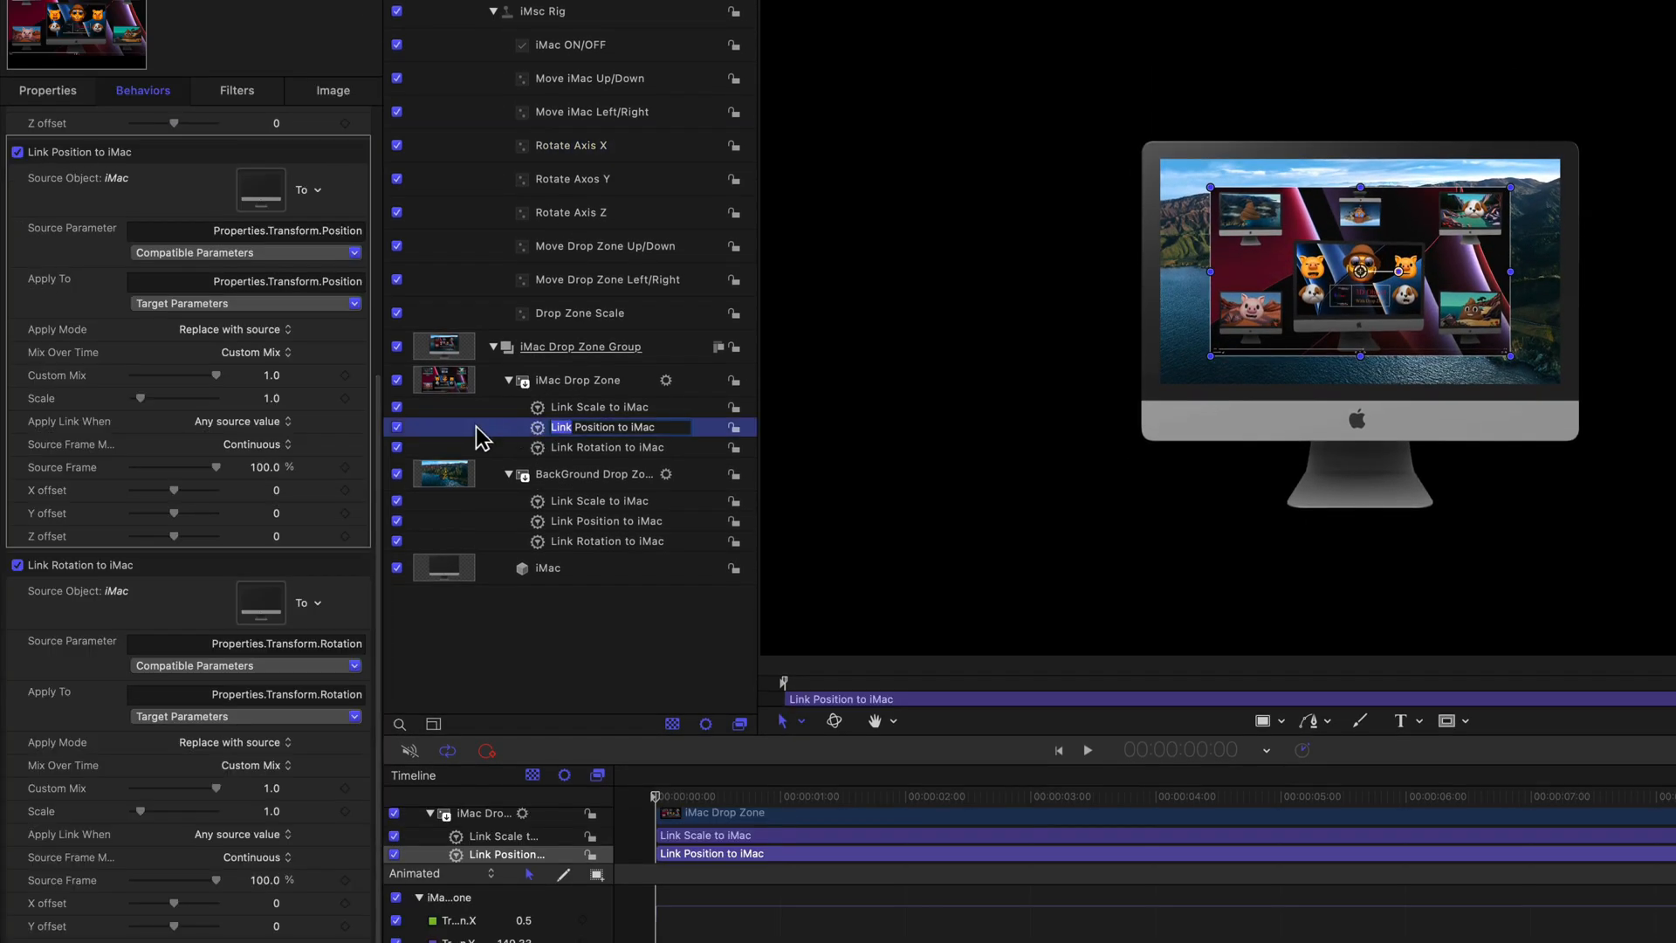
pyautogui.click(361, 538)
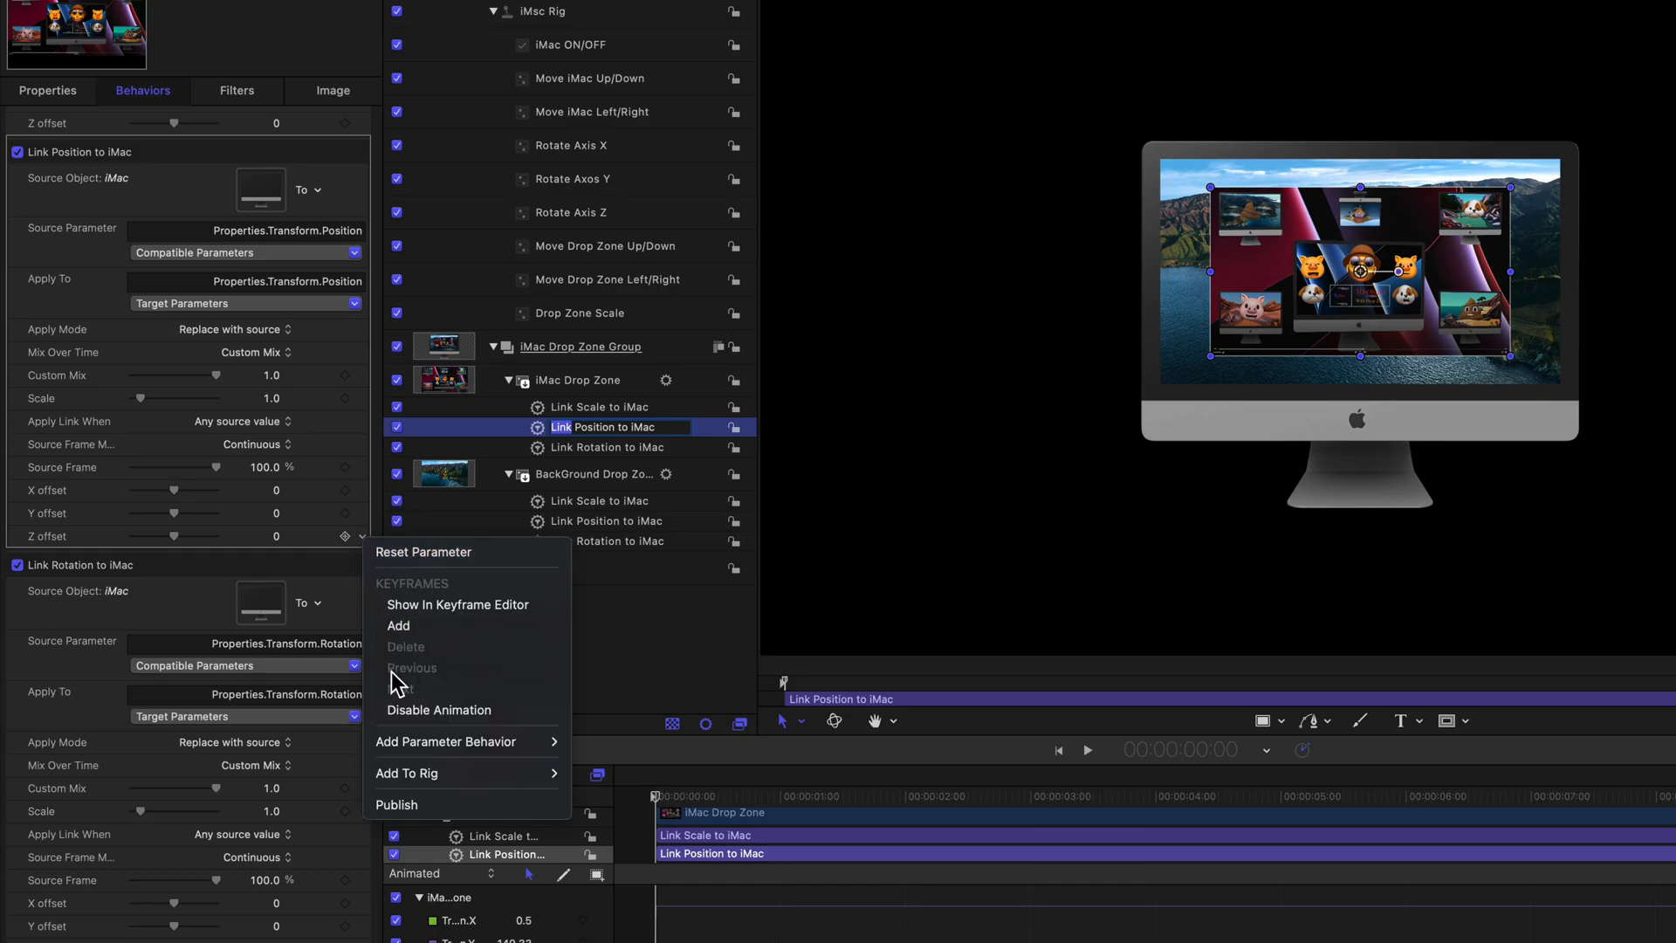
pyautogui.moveTo(422, 774)
pyautogui.moveTo(633, 794)
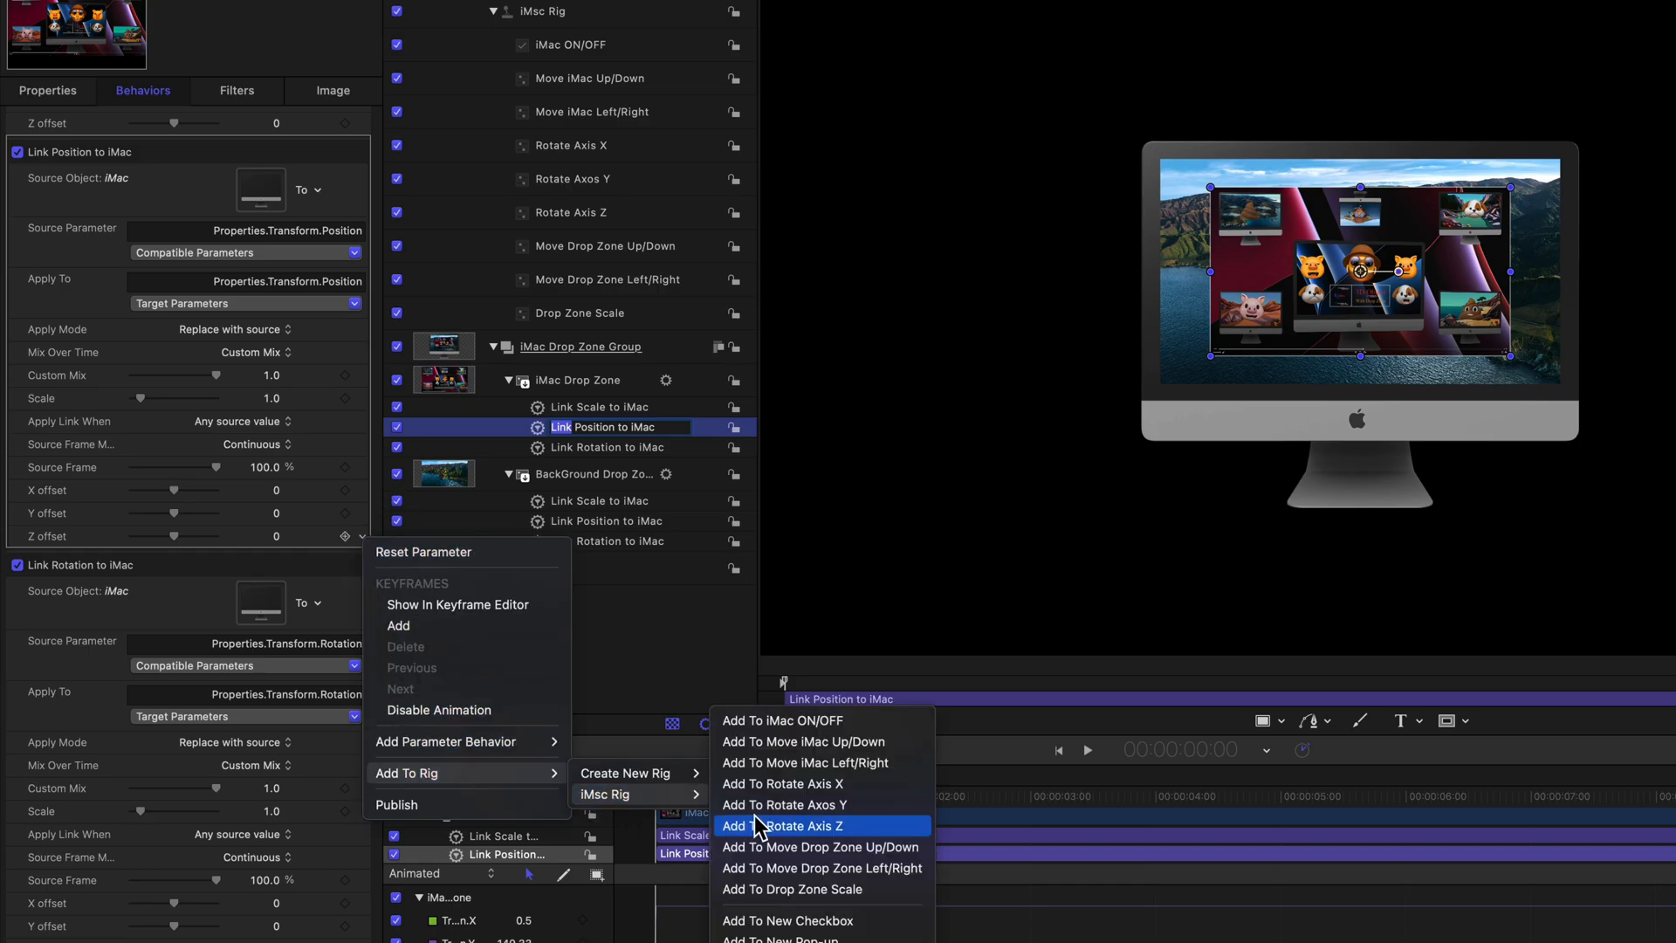
pyautogui.click(841, 785)
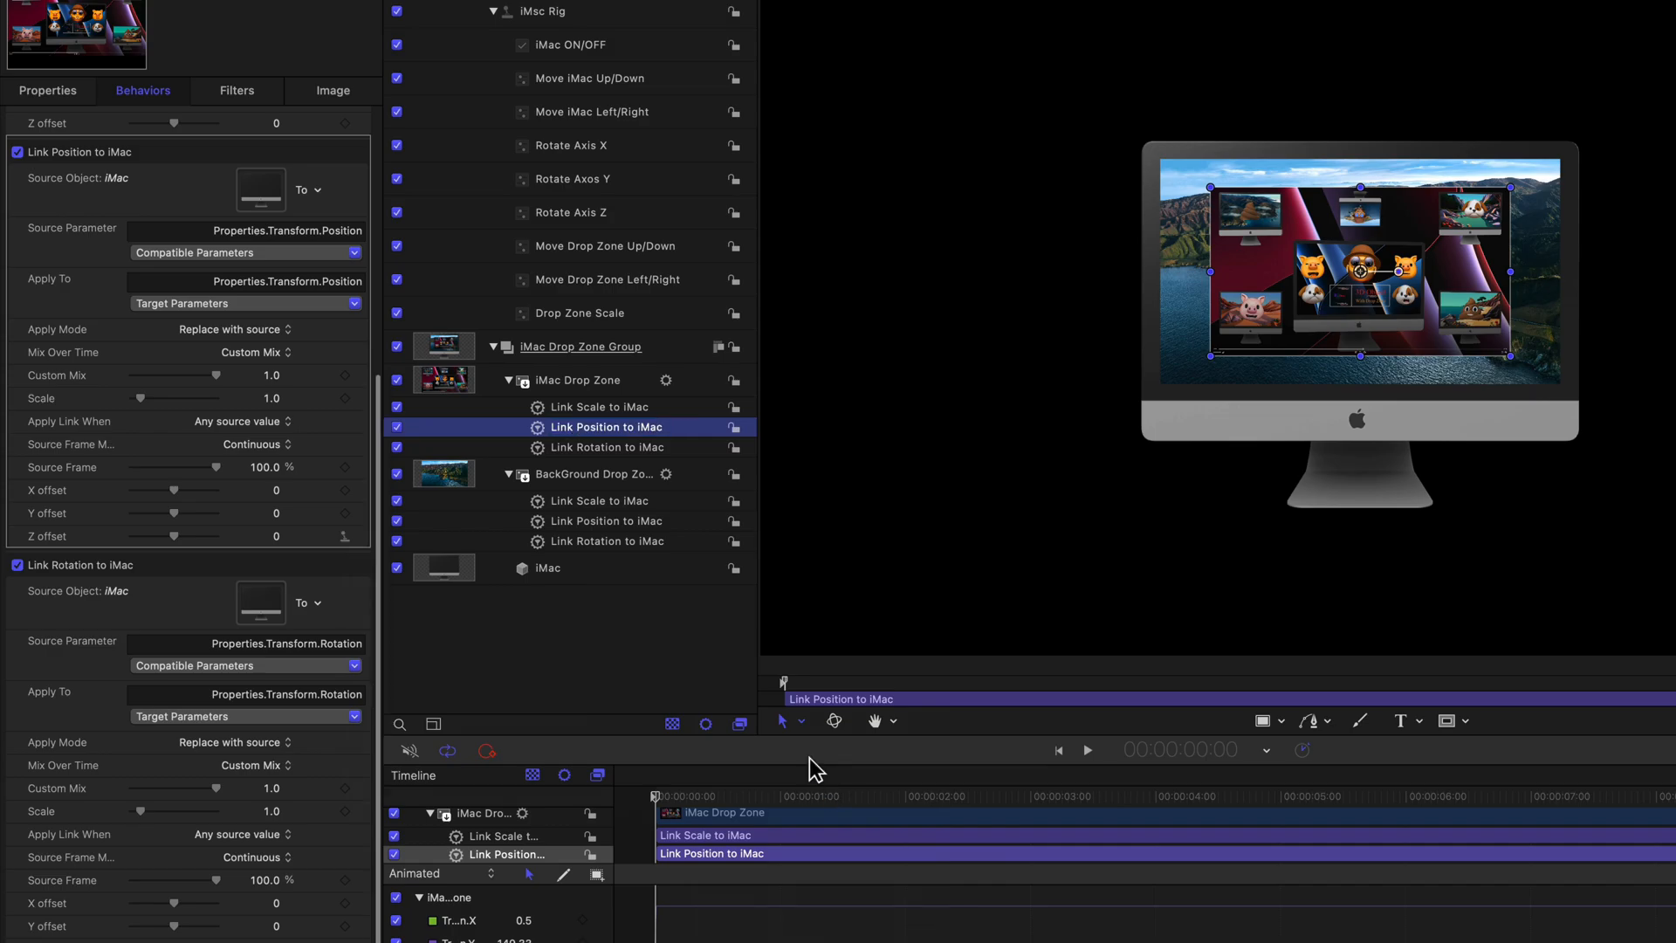
# Step: Add the Z offset of the BackGround Drop Zone's Link Position to iMac behavior to the rig's Rotate Axis X widget
pyautogui.click(543, 521)
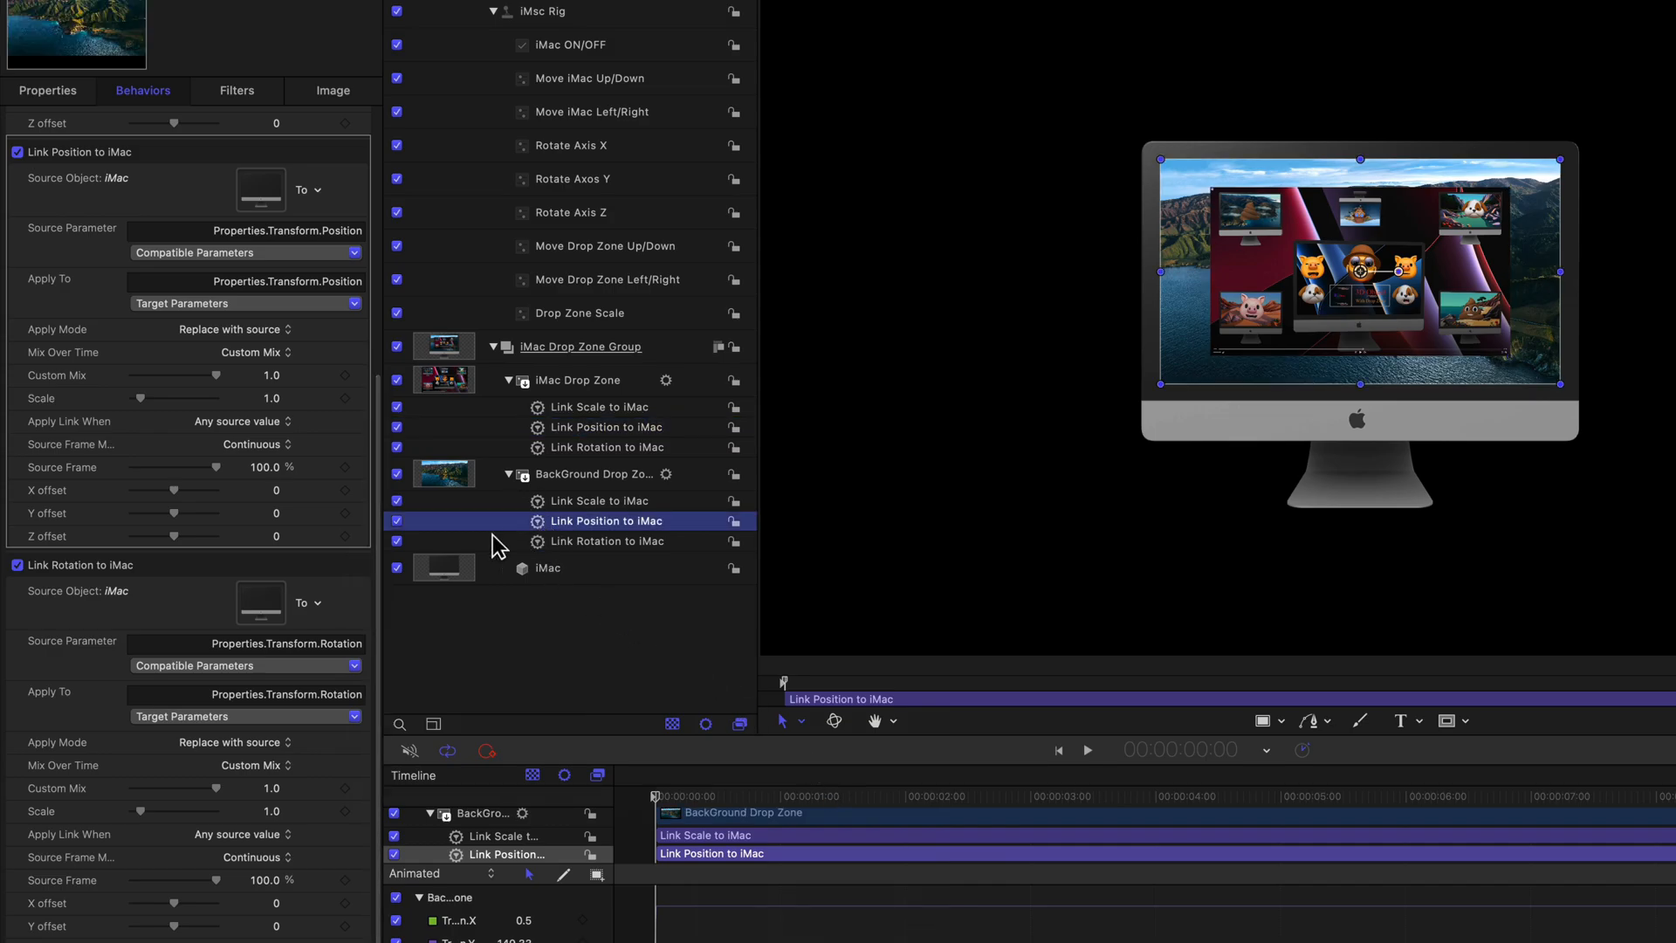
pyautogui.click(363, 535)
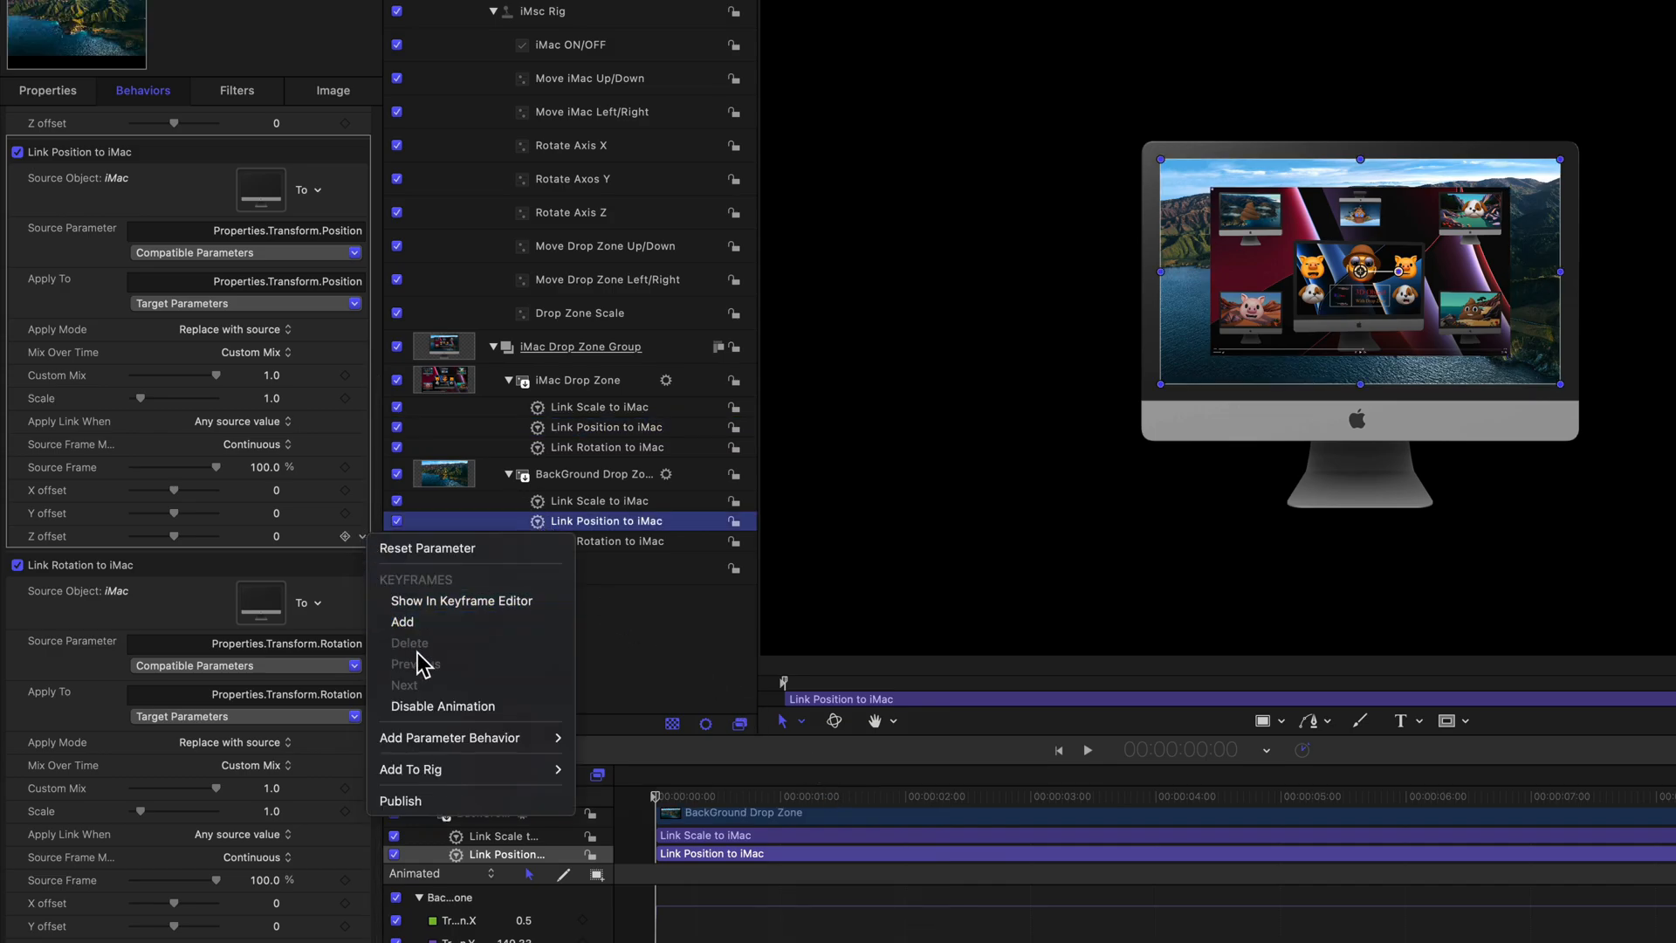
pyautogui.moveTo(446, 769)
pyautogui.moveTo(591, 789)
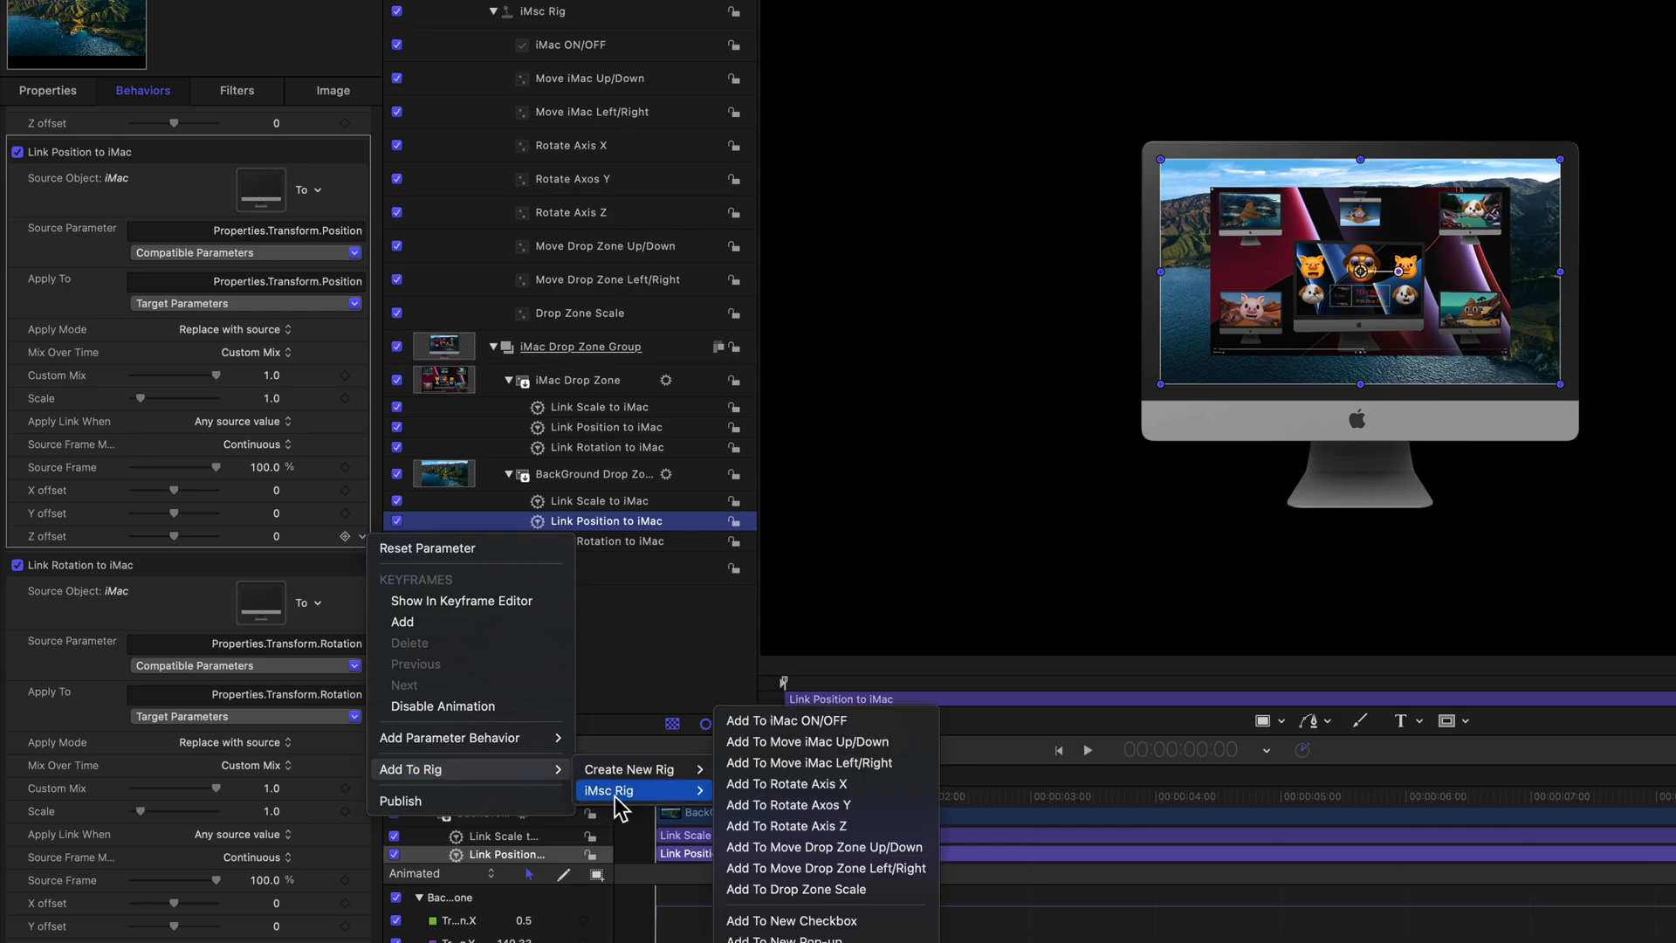
pyautogui.click(815, 799)
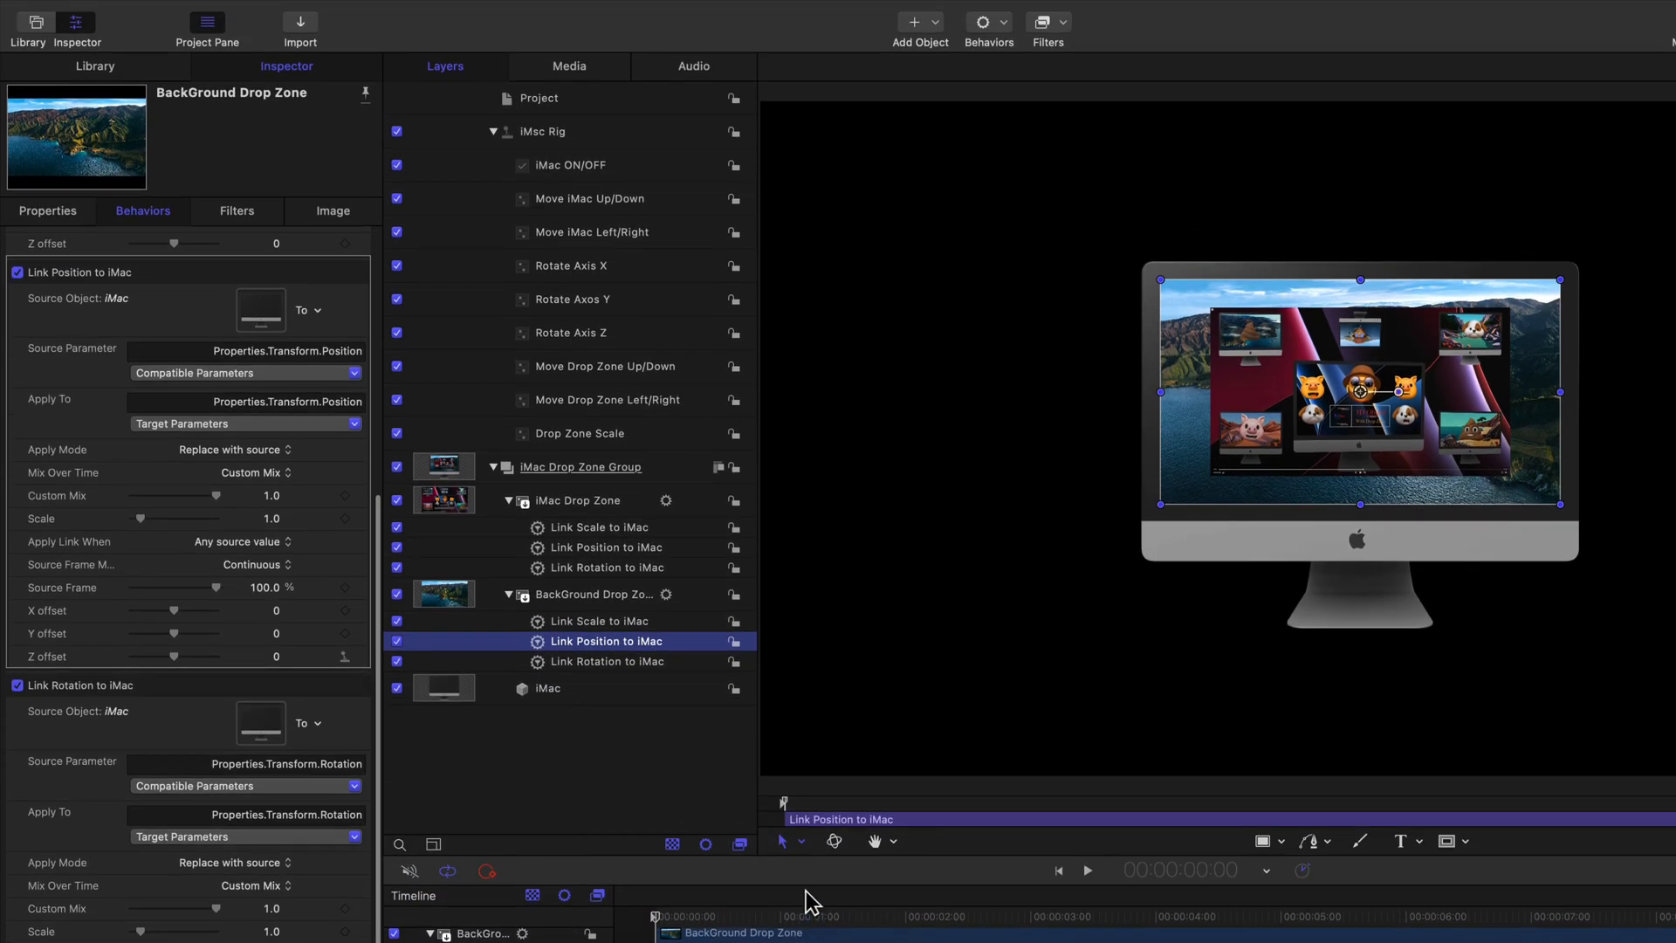
# Step: Widen the inspector for the Rotate Axis X widget, add a snapshot at 25.78, and set its iMac.X rotation to 91.6°
pyautogui.click(571, 274)
pyautogui.moveTo(384, 350); pyautogui.dragTo(840, 403)
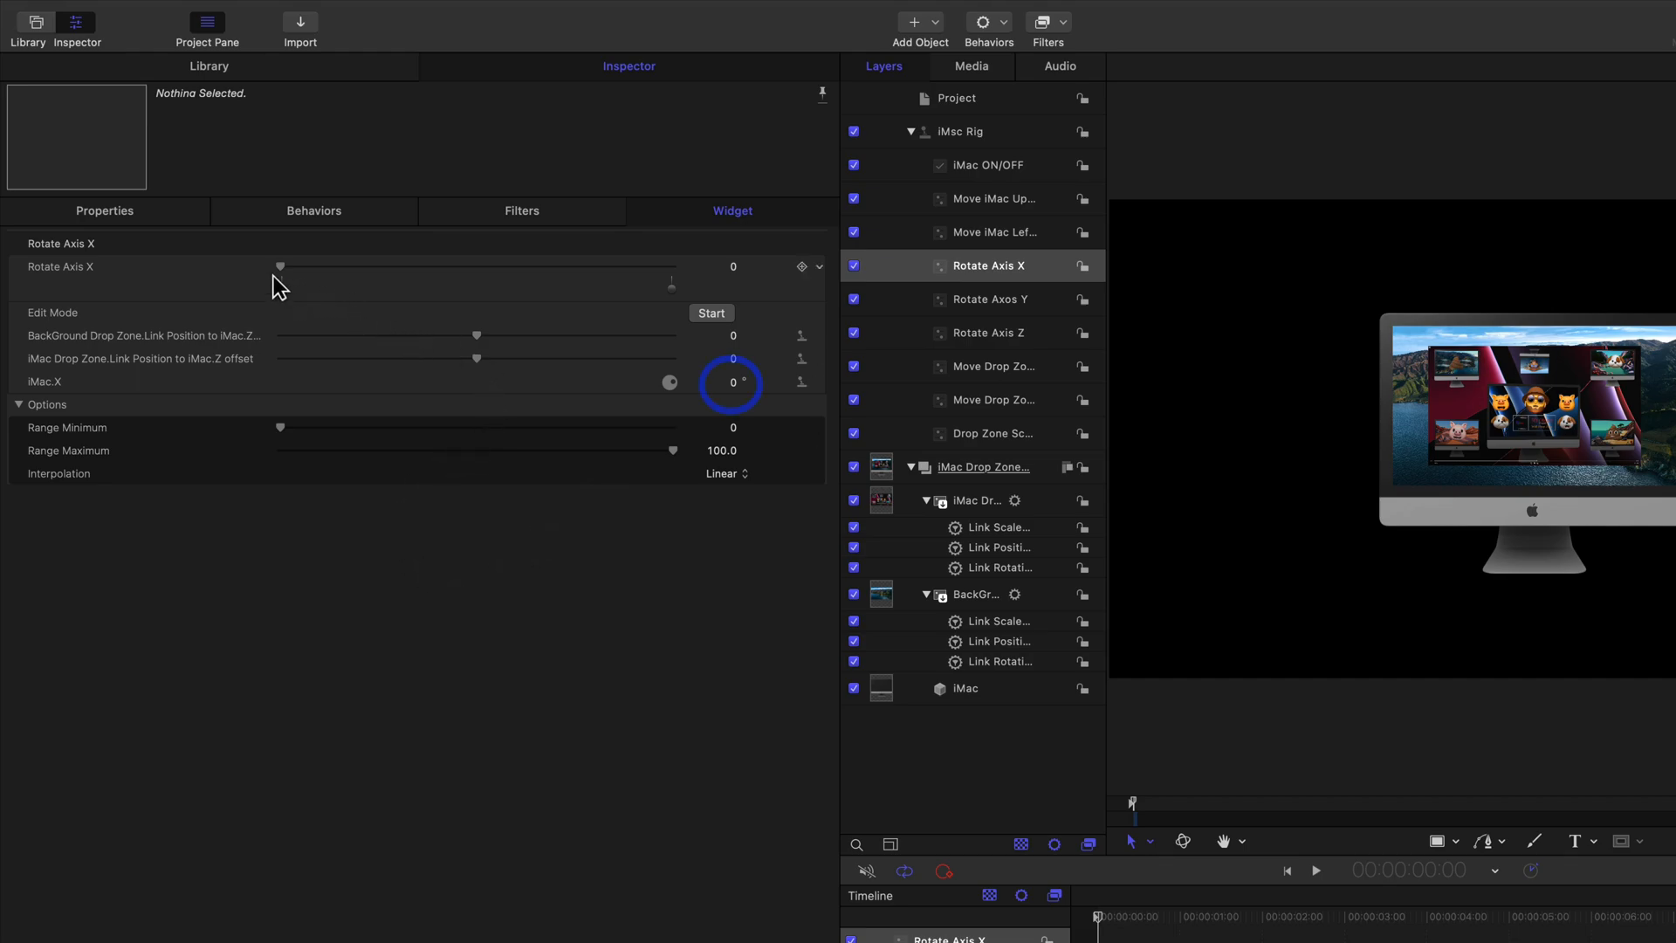
pyautogui.moveTo(281, 264); pyautogui.dragTo(381, 268)
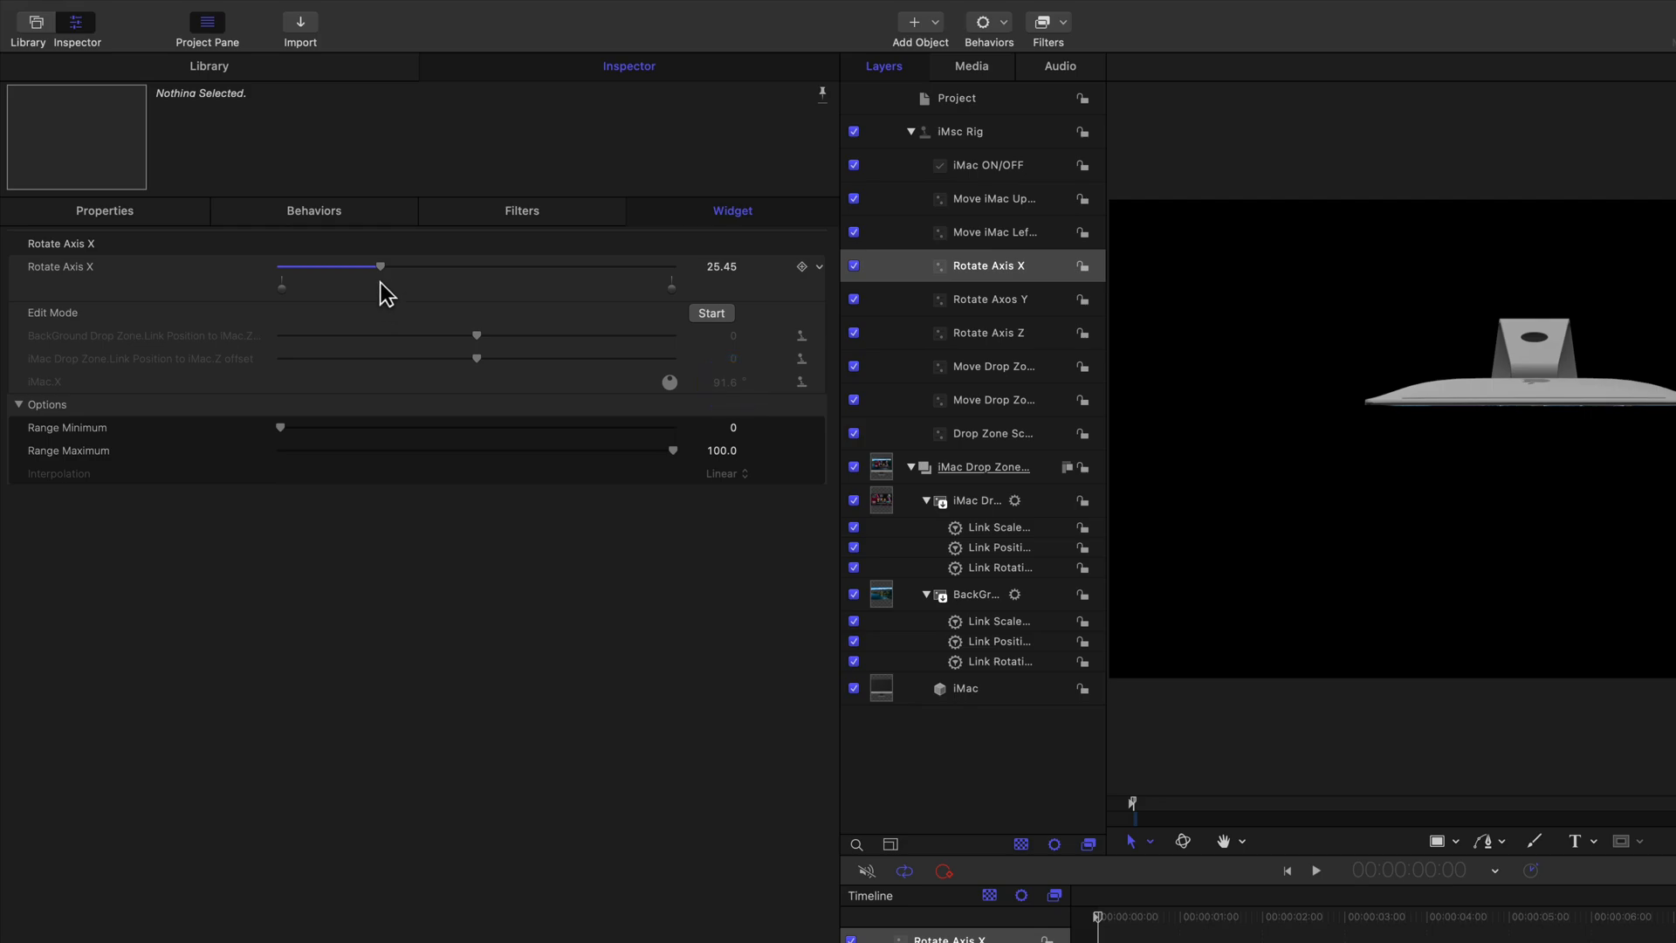
pyautogui.doubleClick(381, 286)
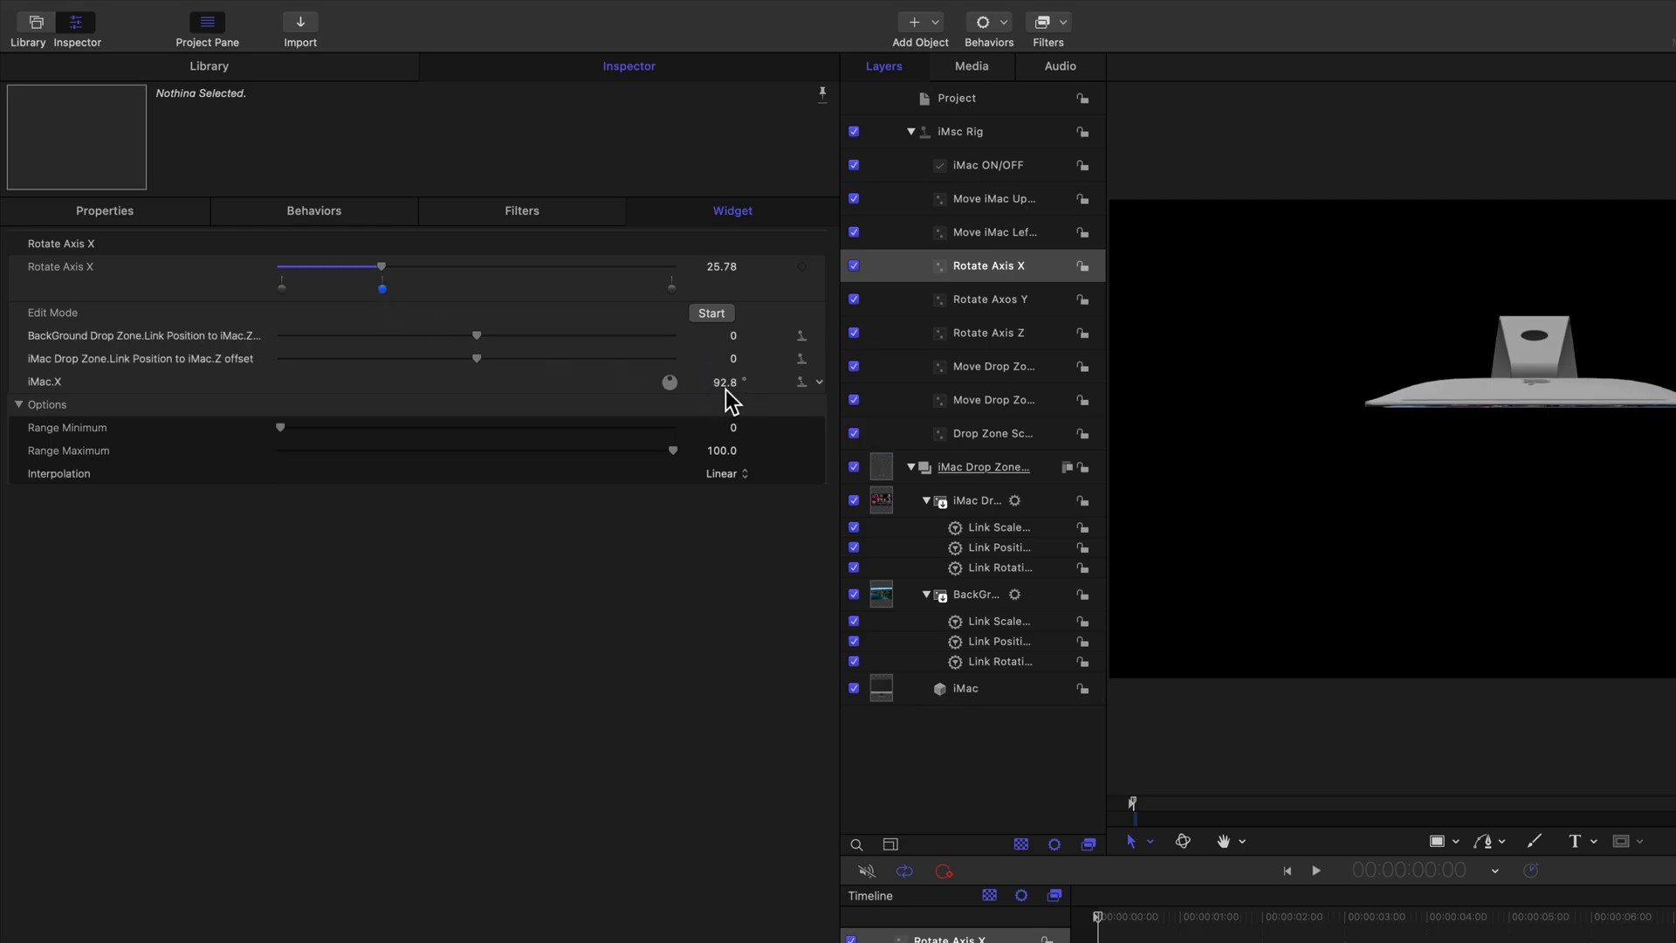
pyautogui.click(726, 390)
pyautogui.write('91.6')
pyautogui.press('Return')
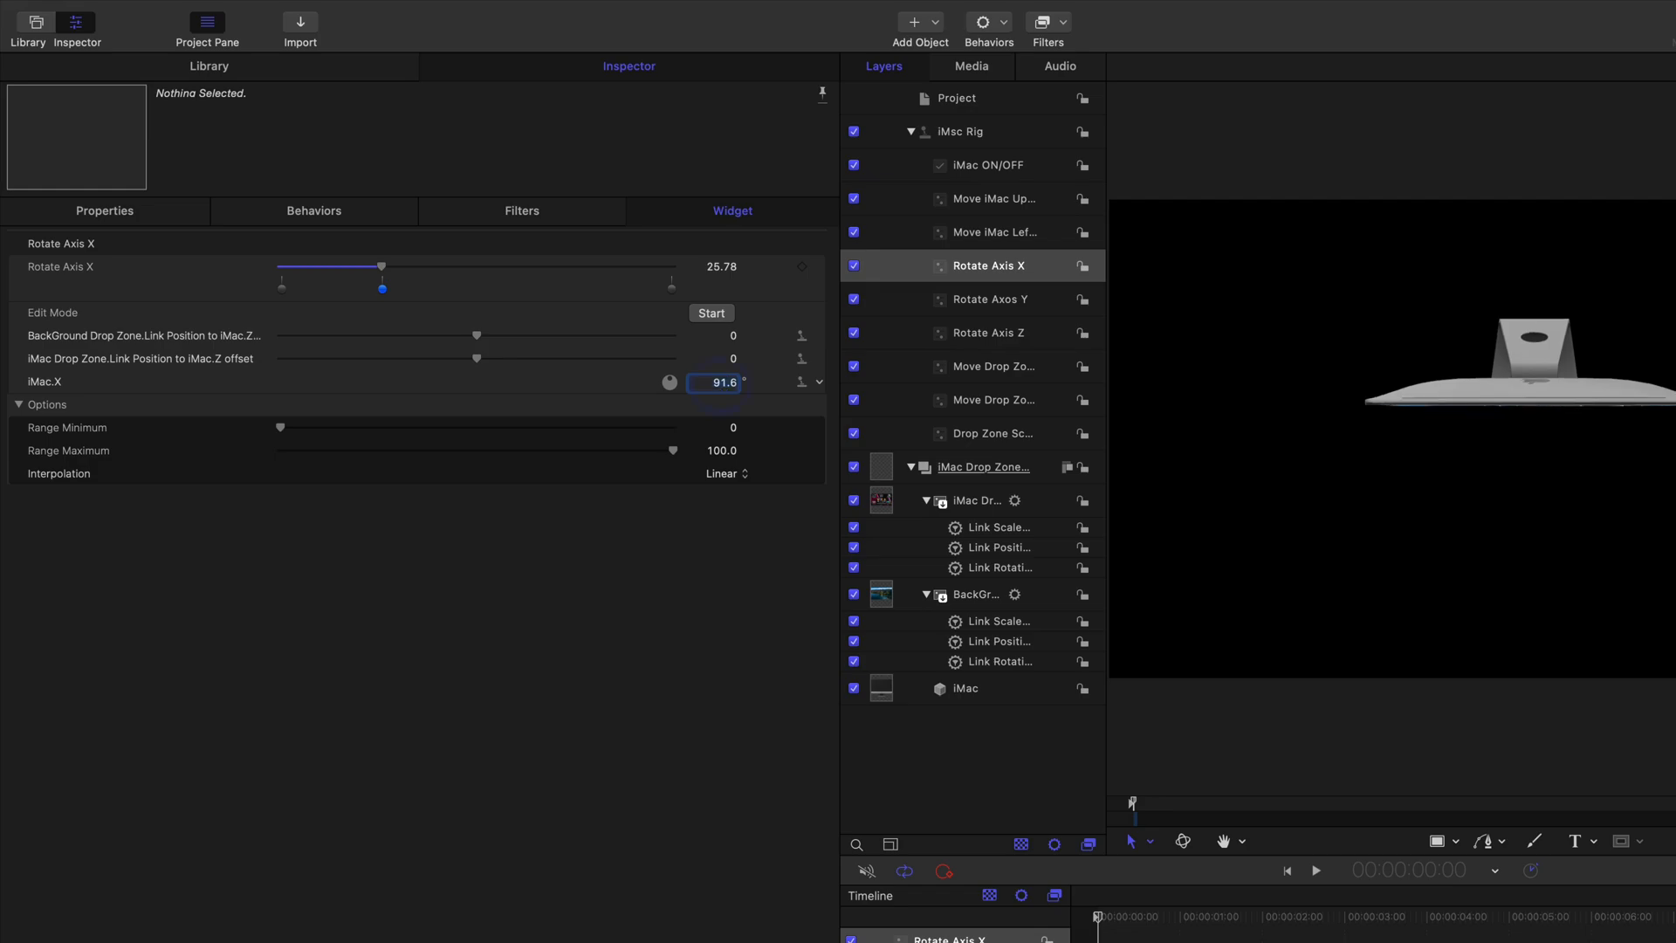
# Step: Add a Rotate Axis X snapshot at 76.24, where the iMac is edge-on again, and set its iMac.X rotation to 271.6°
pyautogui.moveTo(382, 269); pyautogui.dragTo(575, 290)
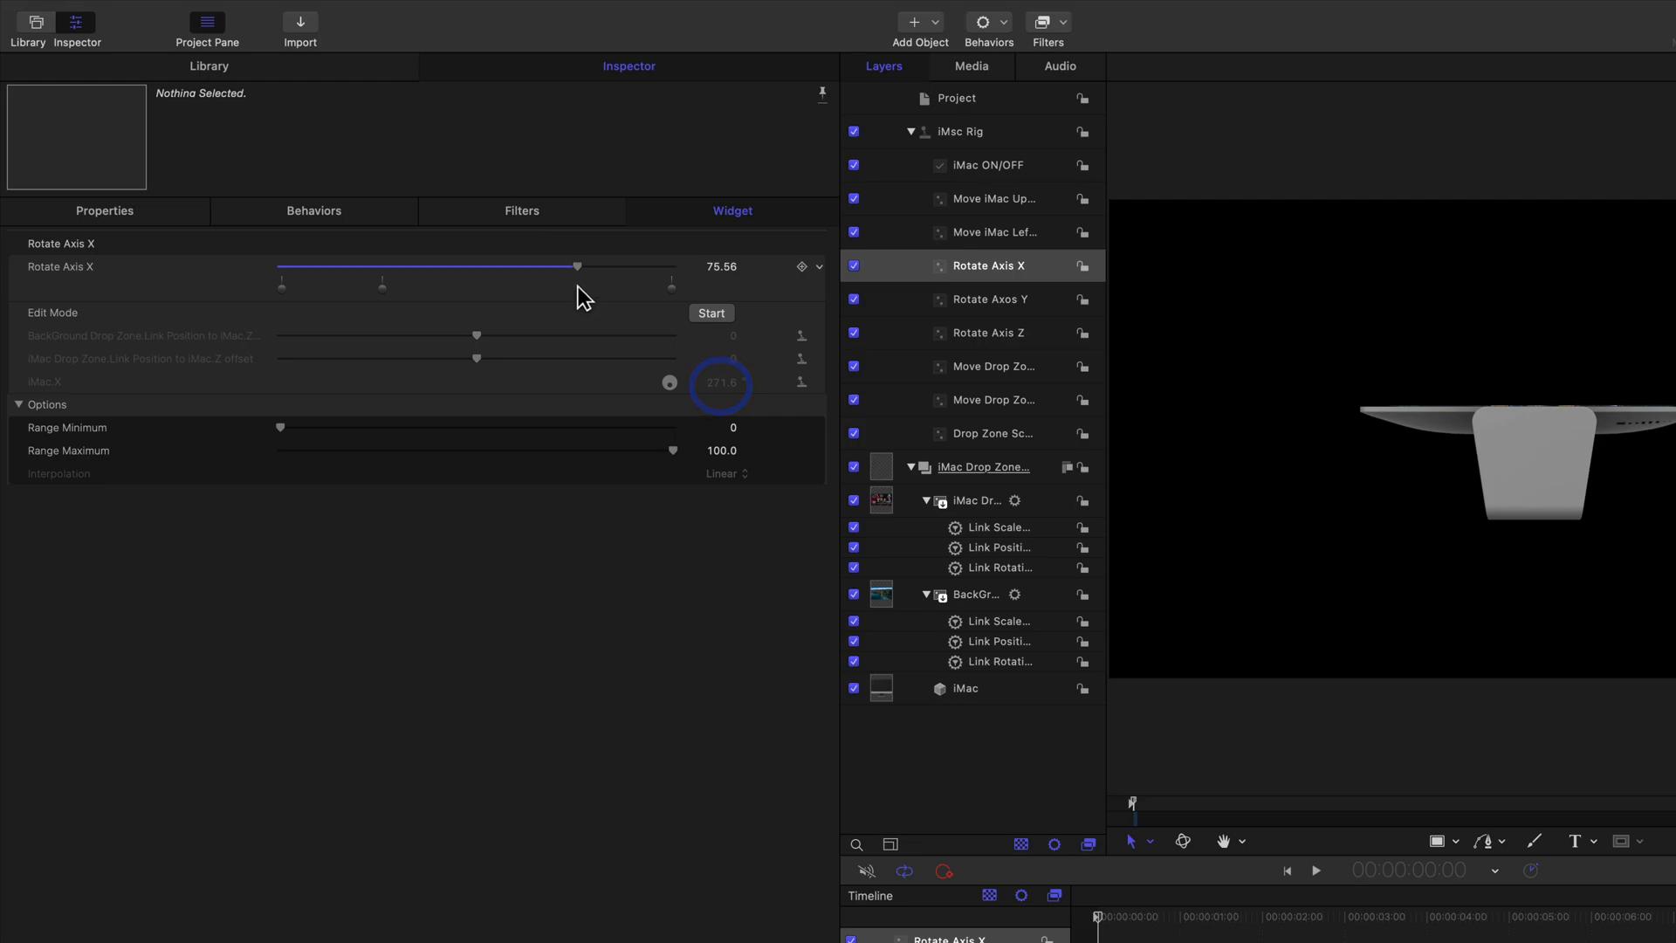
pyautogui.doubleClick(578, 286)
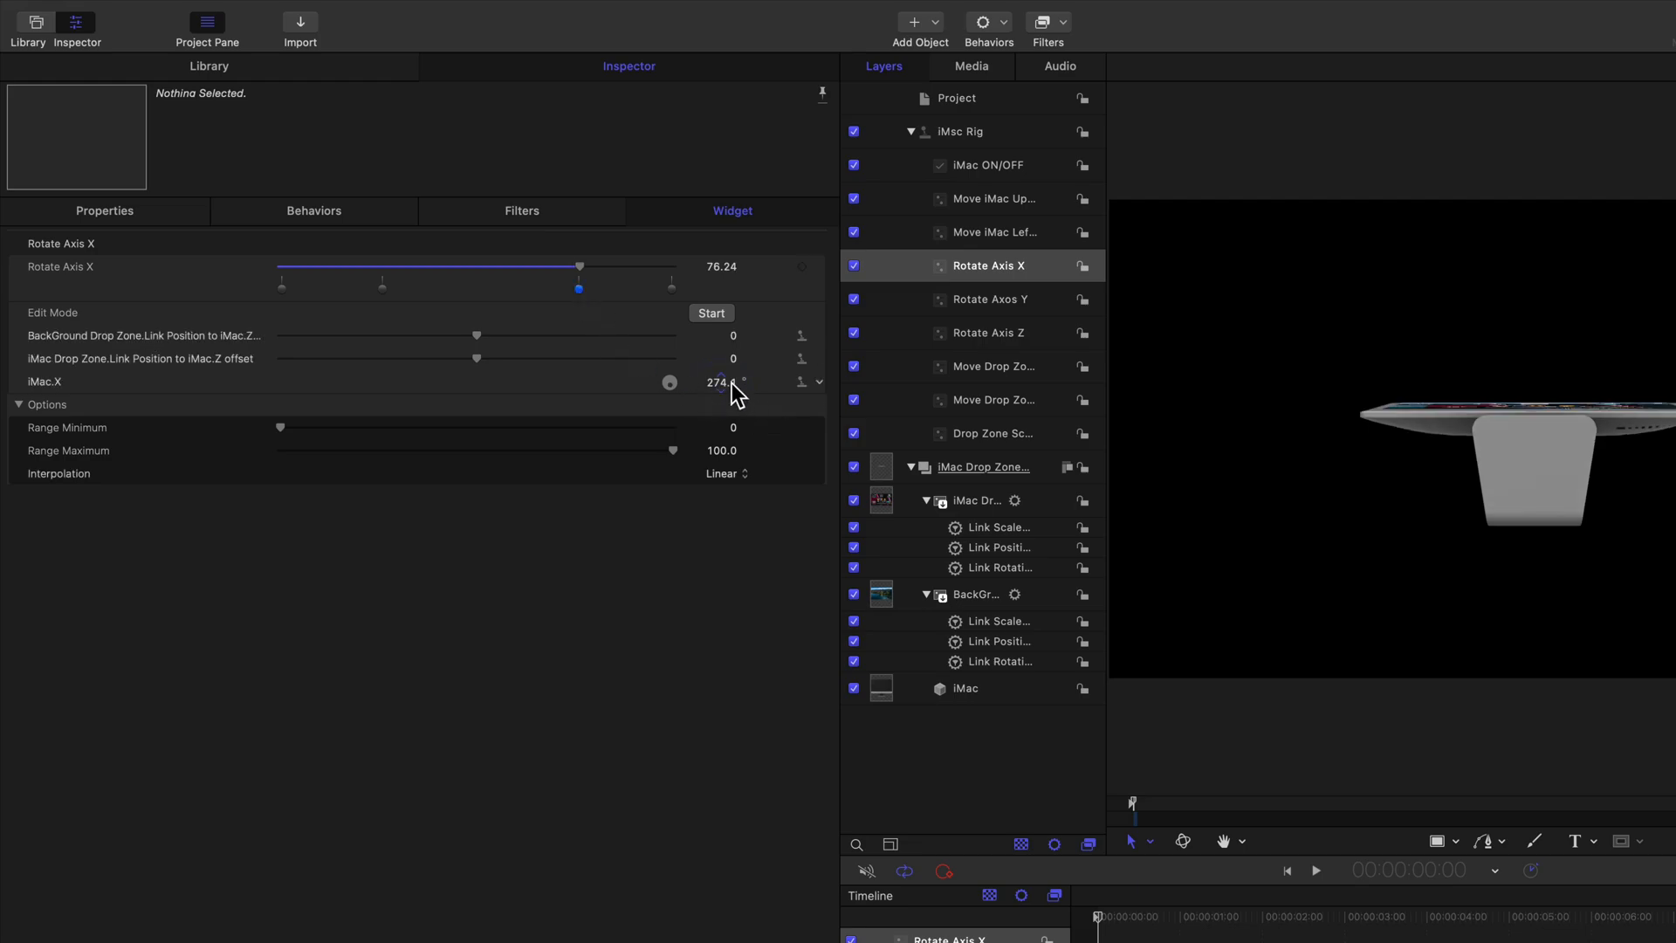
pyautogui.write('271.6')
pyautogui.press('Return')
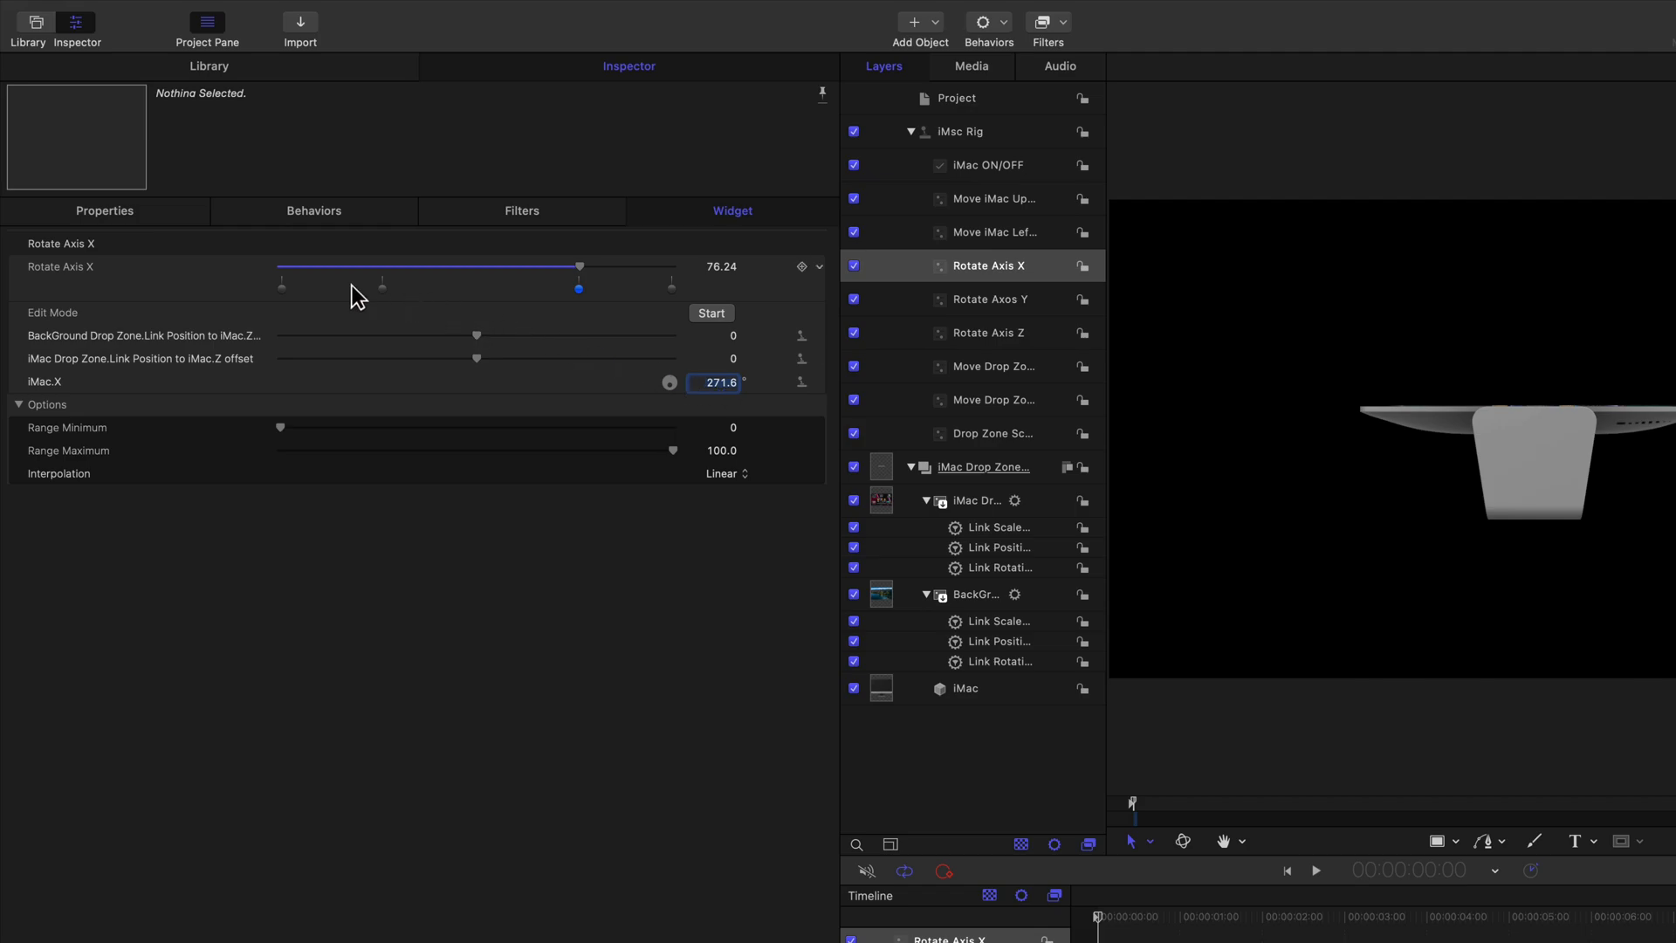
# Step: Add inner snapshots at about 32.53 and 70.53, and set the iMac.X rotation of the 32.53 snapshot to 91.6°
pyautogui.doubleClick(407, 285)
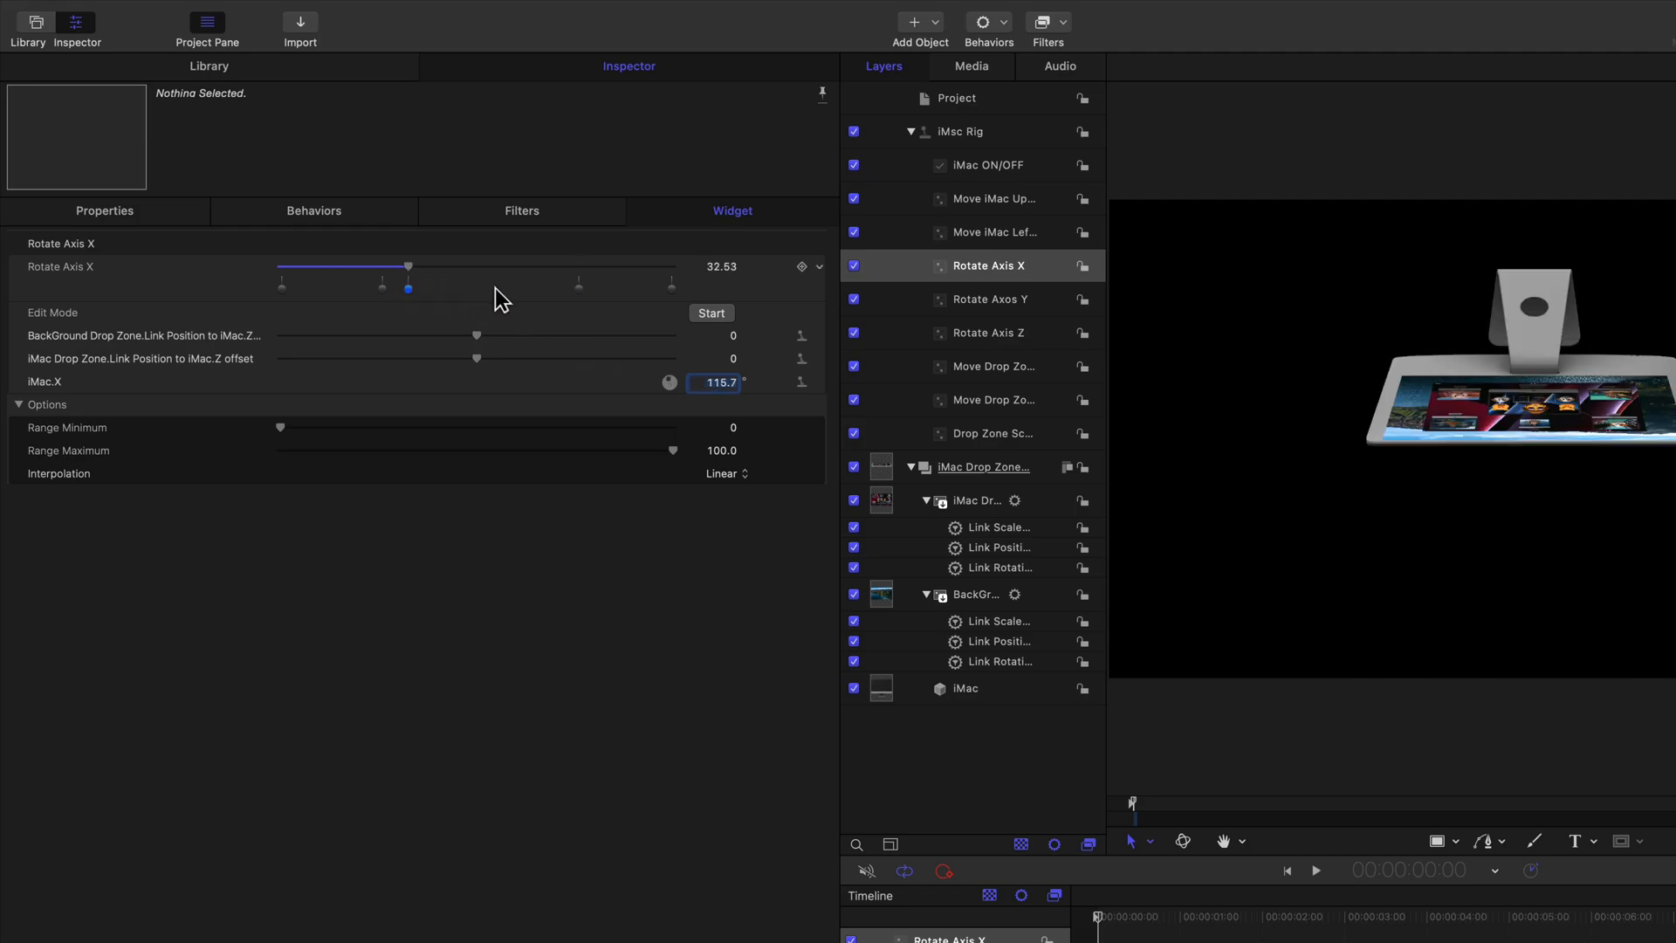
pyautogui.click(556, 286)
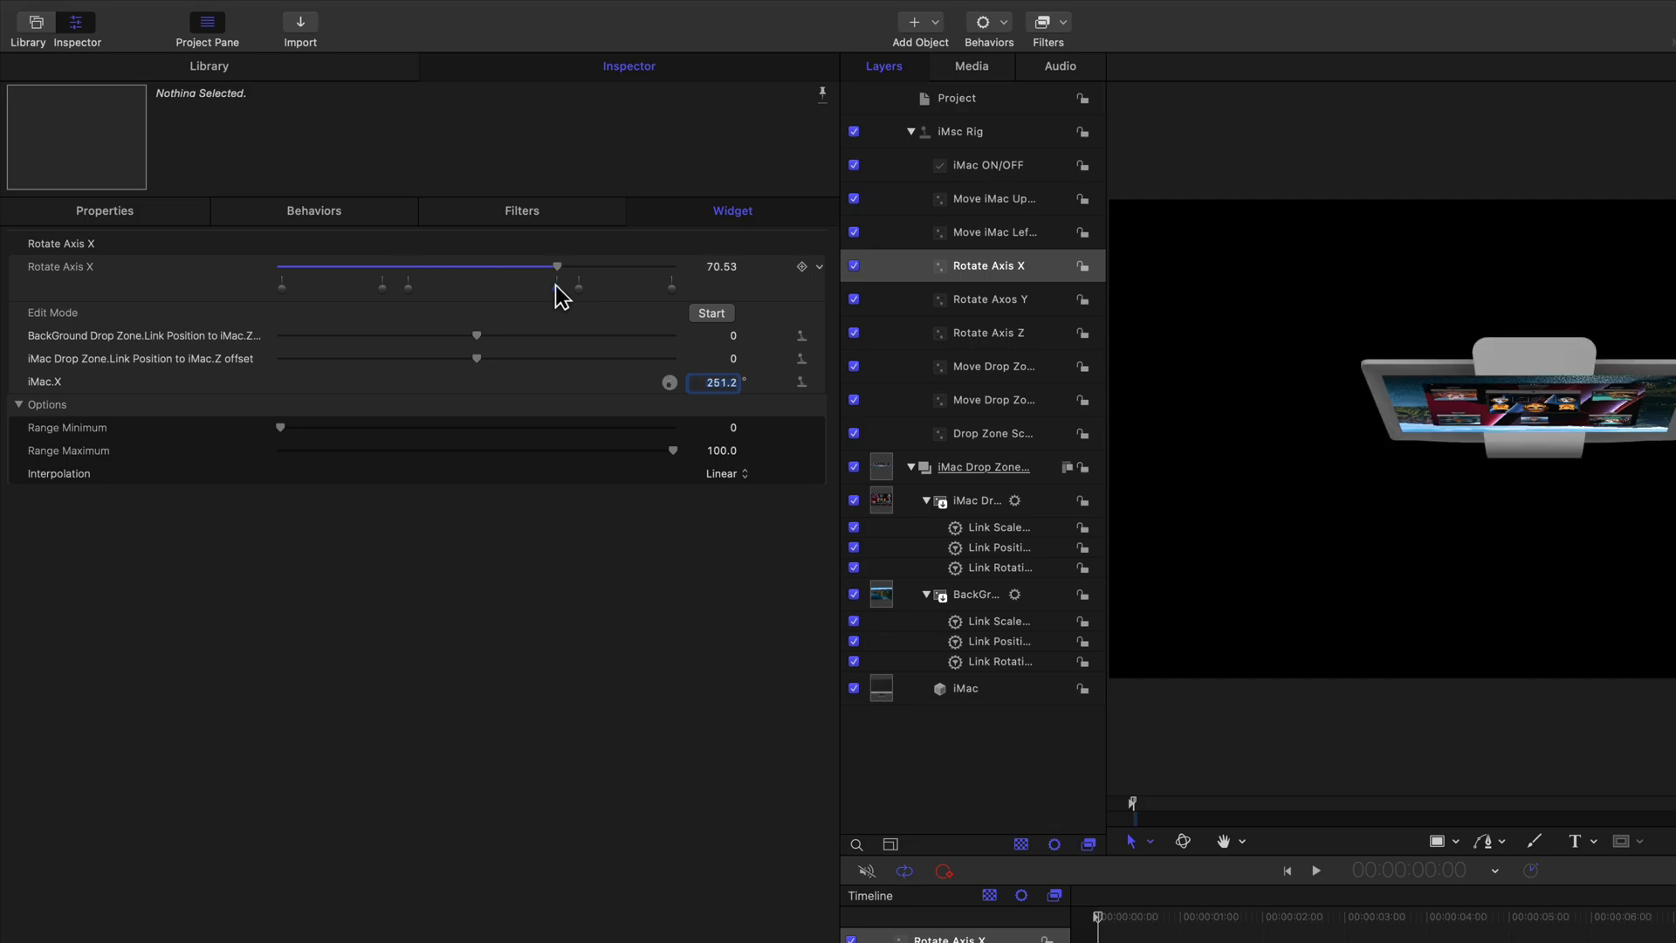
pyautogui.click(384, 288)
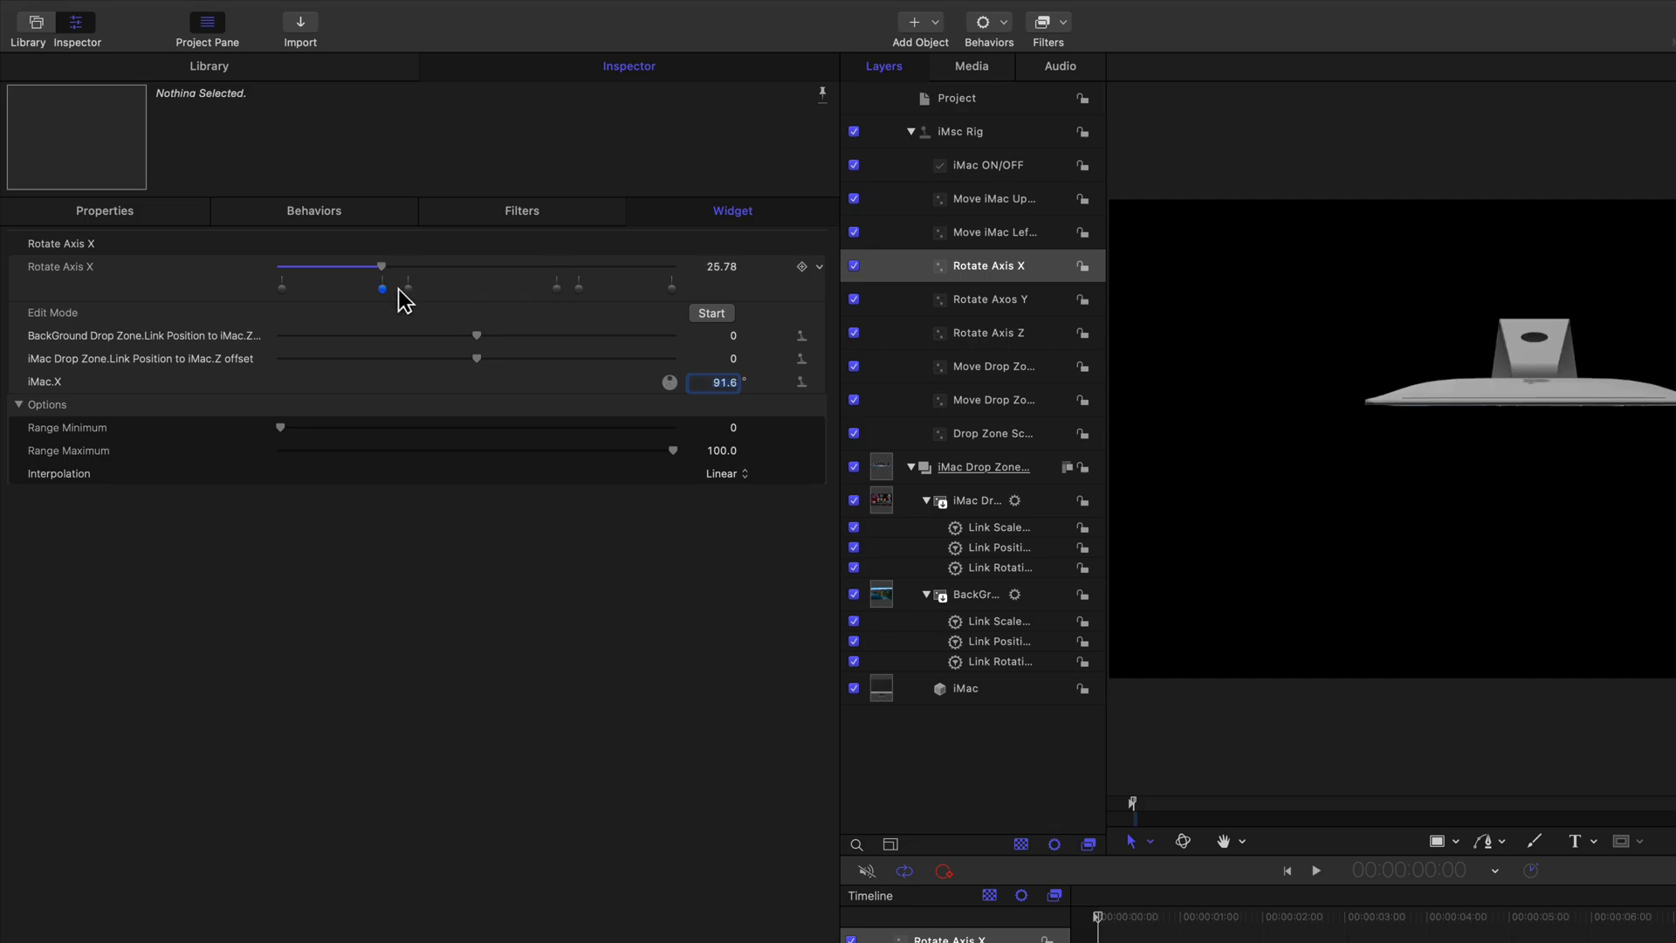
pyautogui.click(409, 288)
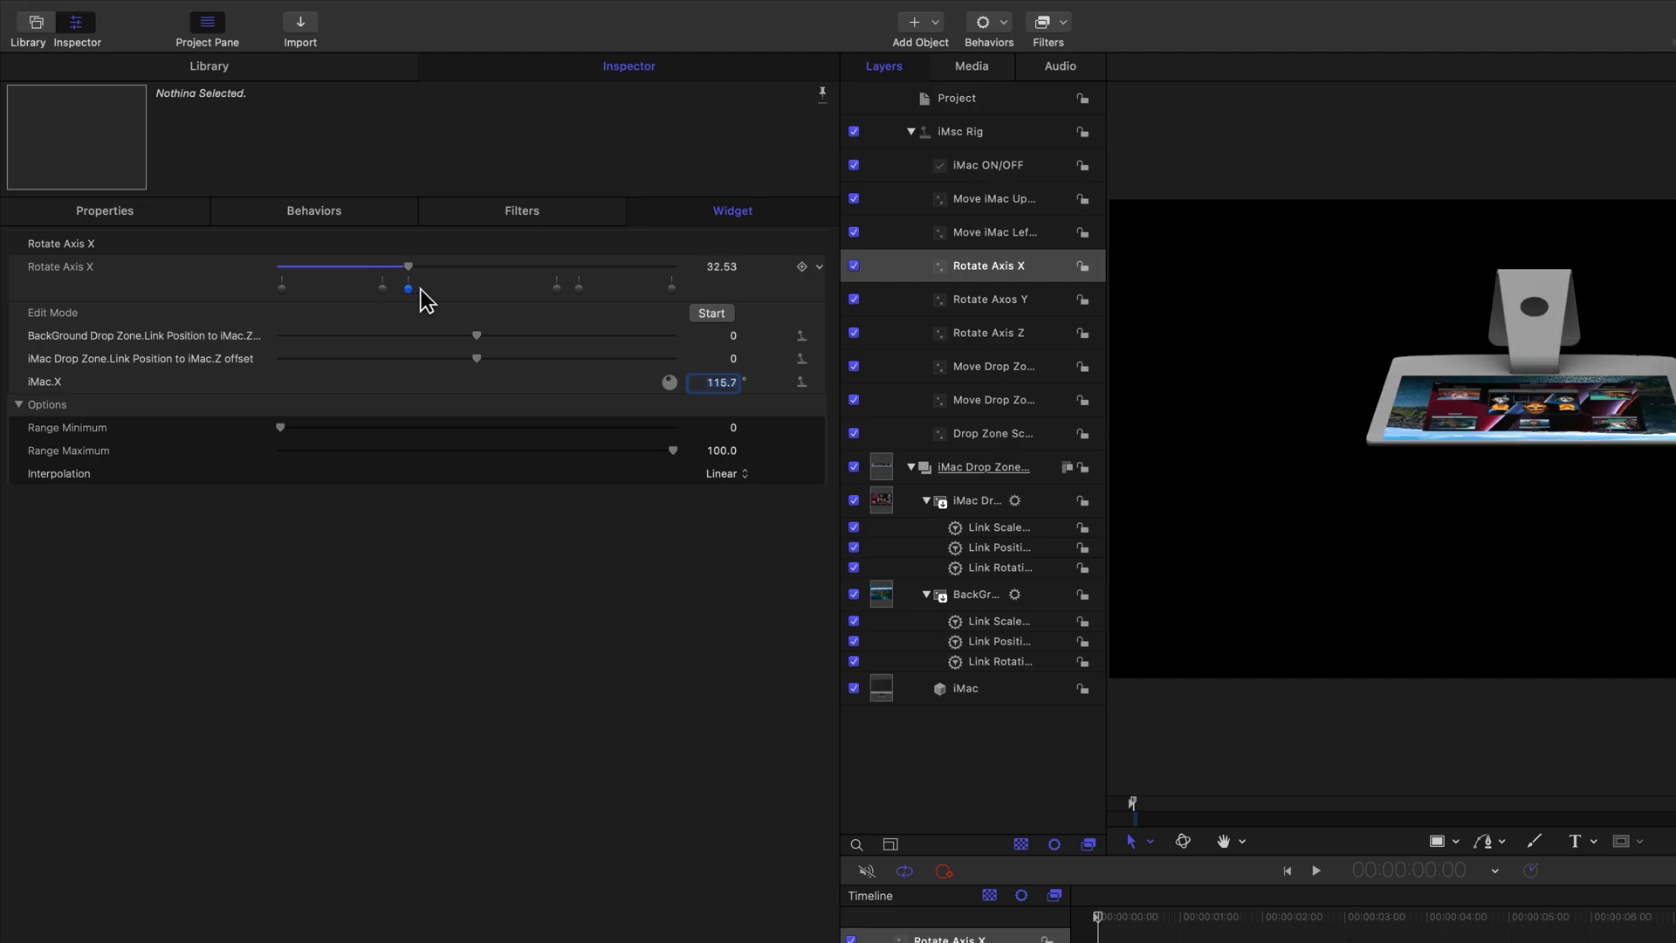
pyautogui.click(720, 382)
pyautogui.write('91.6')
pyautogui.press('Return')
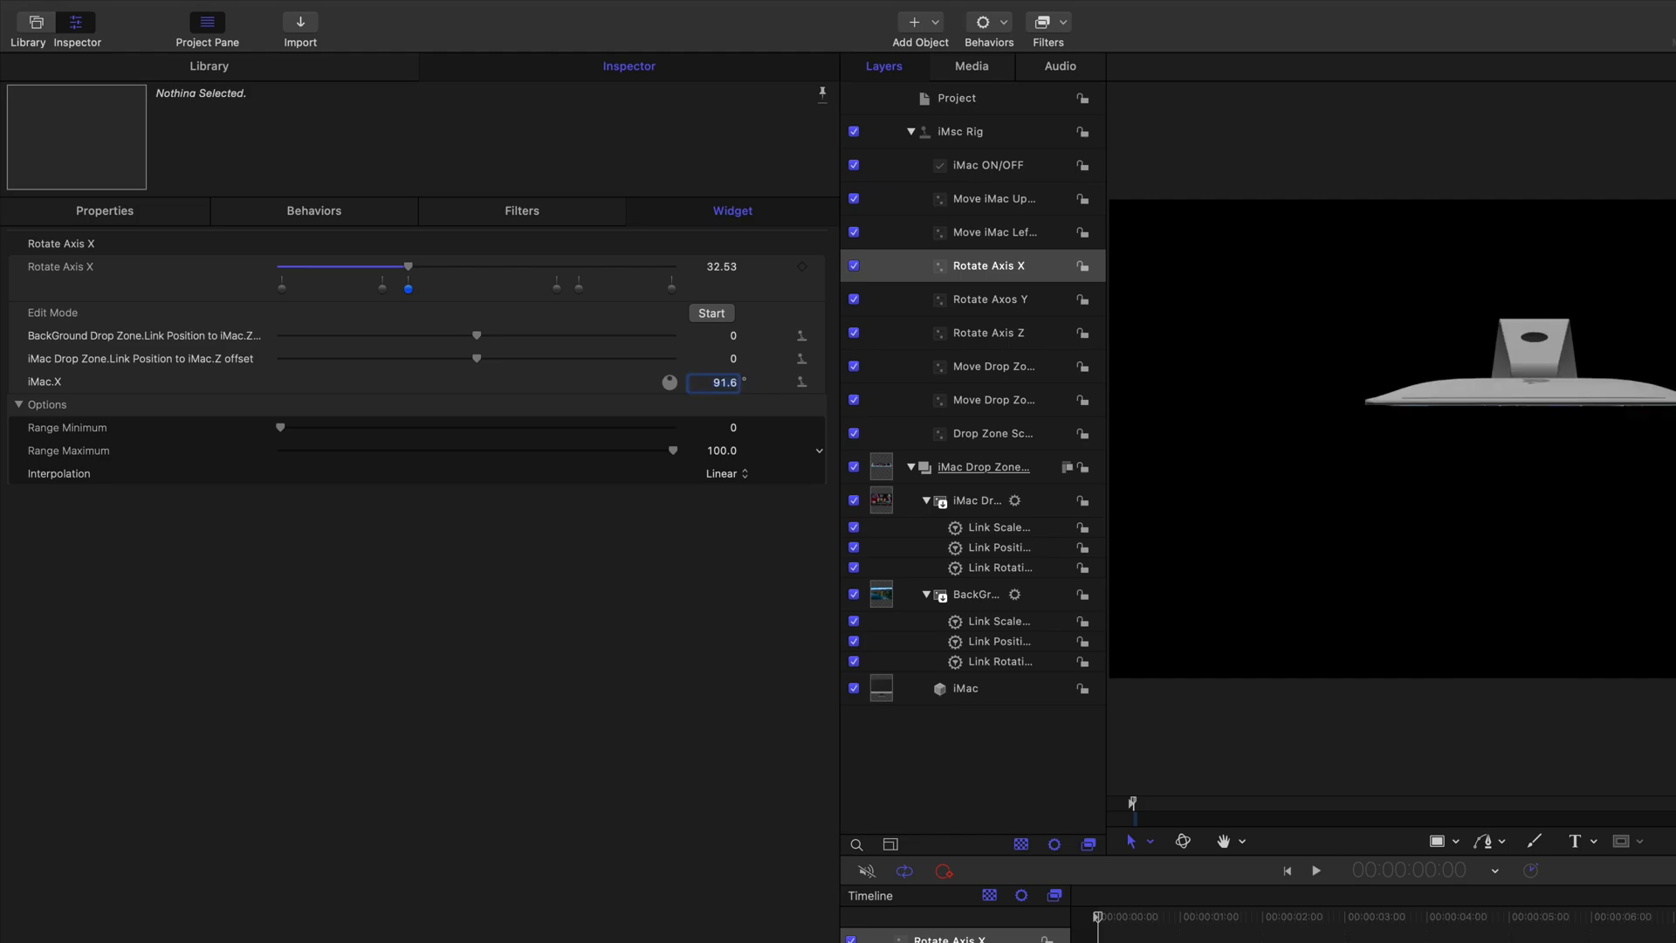
# Step: Match the 70.53 snapshot to the neighbouring 76.24 snapshot by setting its iMac.X rotation to 271.6°
pyautogui.click(578, 289)
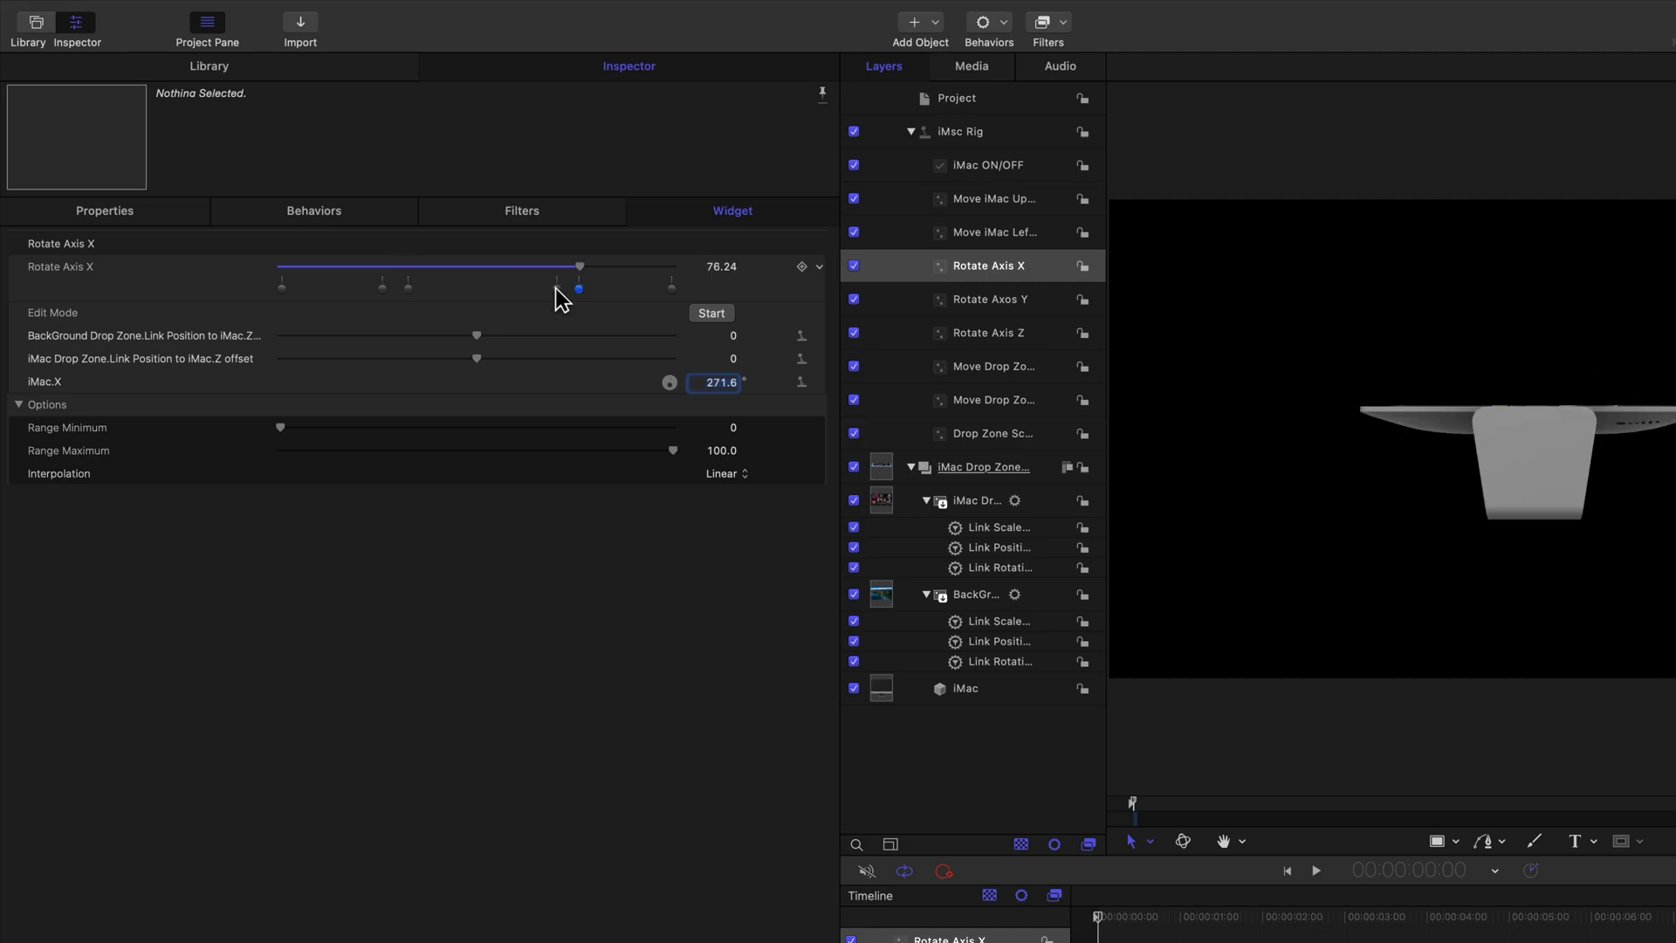
pyautogui.click(557, 288)
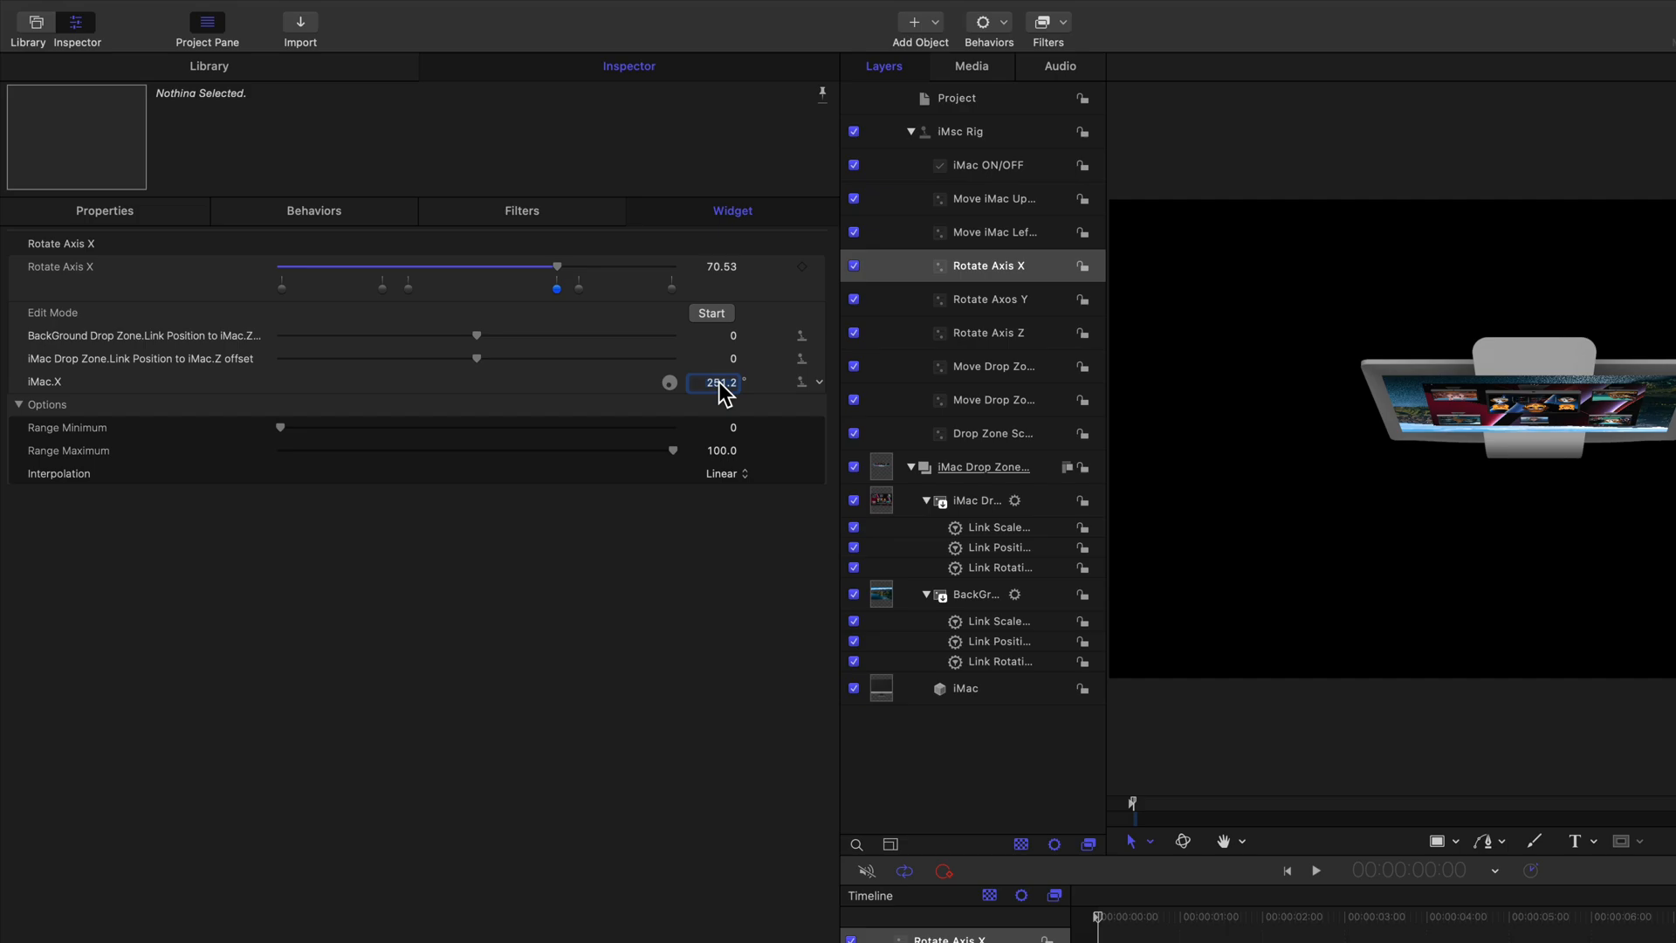
pyautogui.write('271.6')
pyautogui.press('Return')
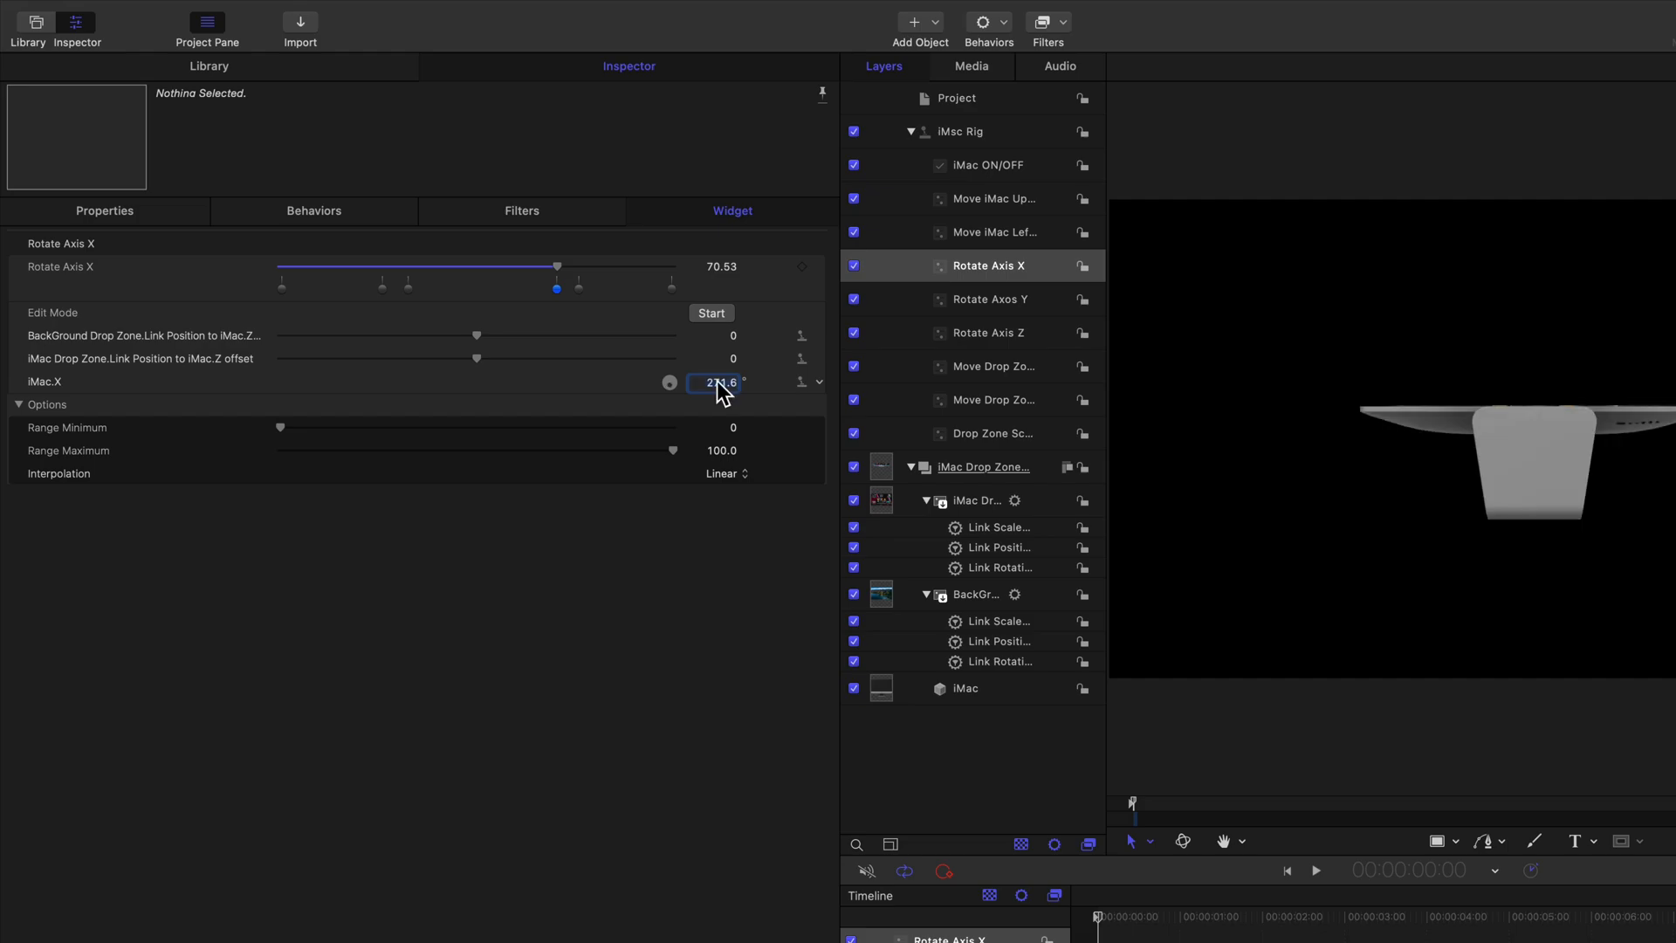
# Step: Set the BackGround Drop Zone's Link Position Z offset to -4000000 on the 32.53 snapshot
pyautogui.click(409, 289)
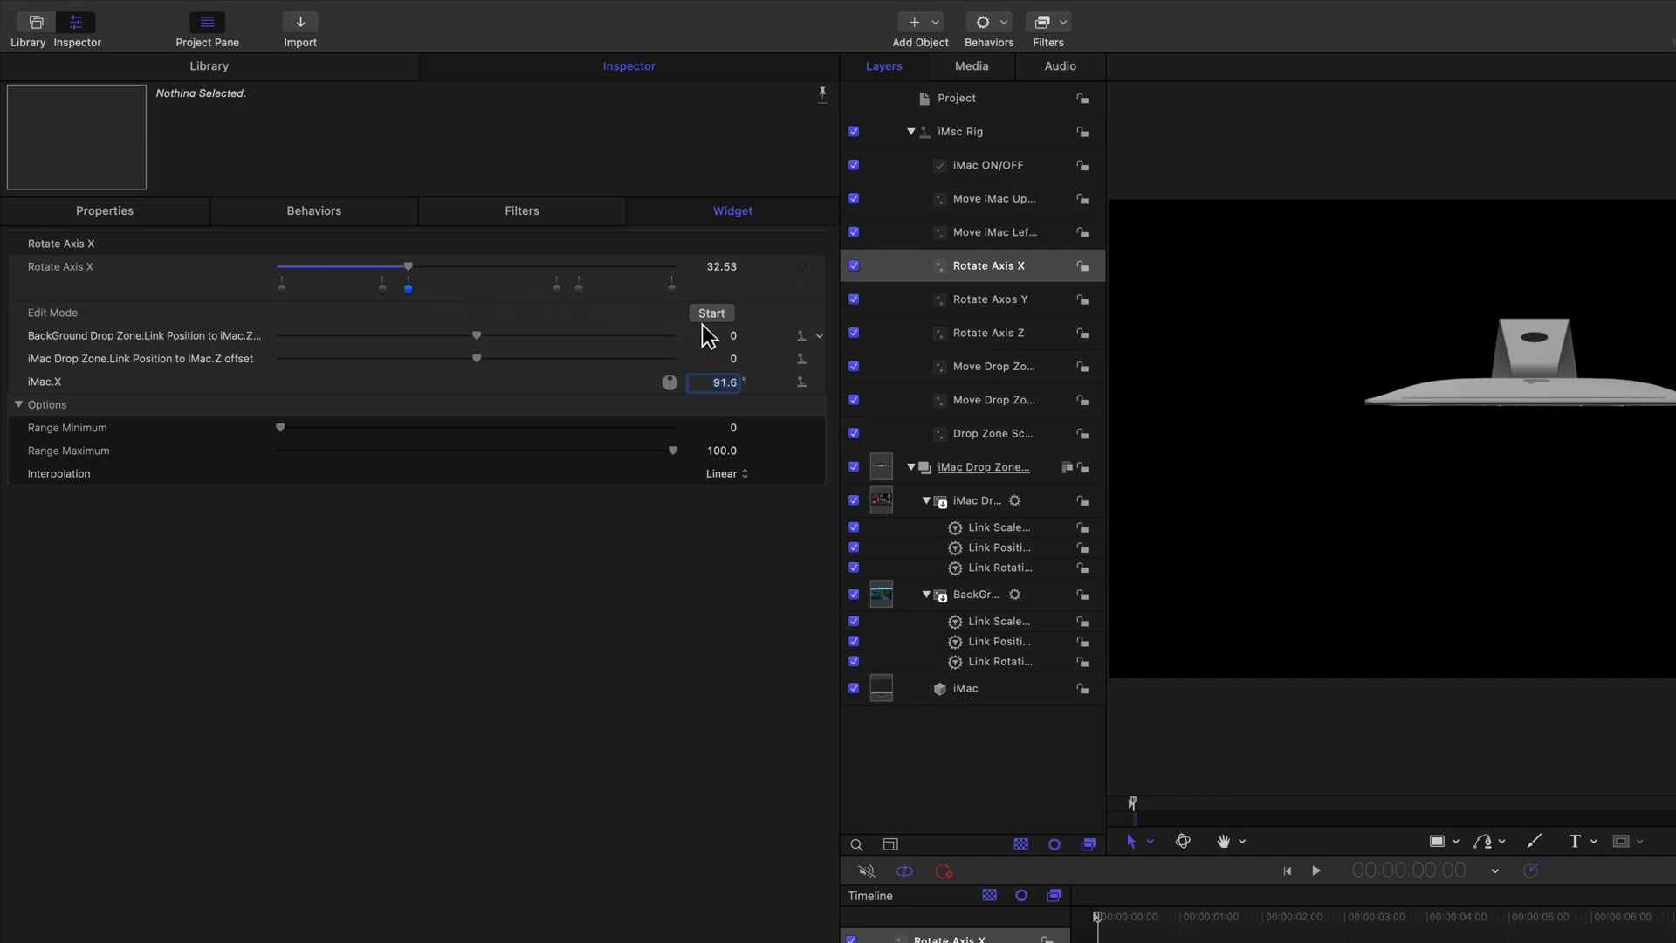
pyautogui.click(733, 336)
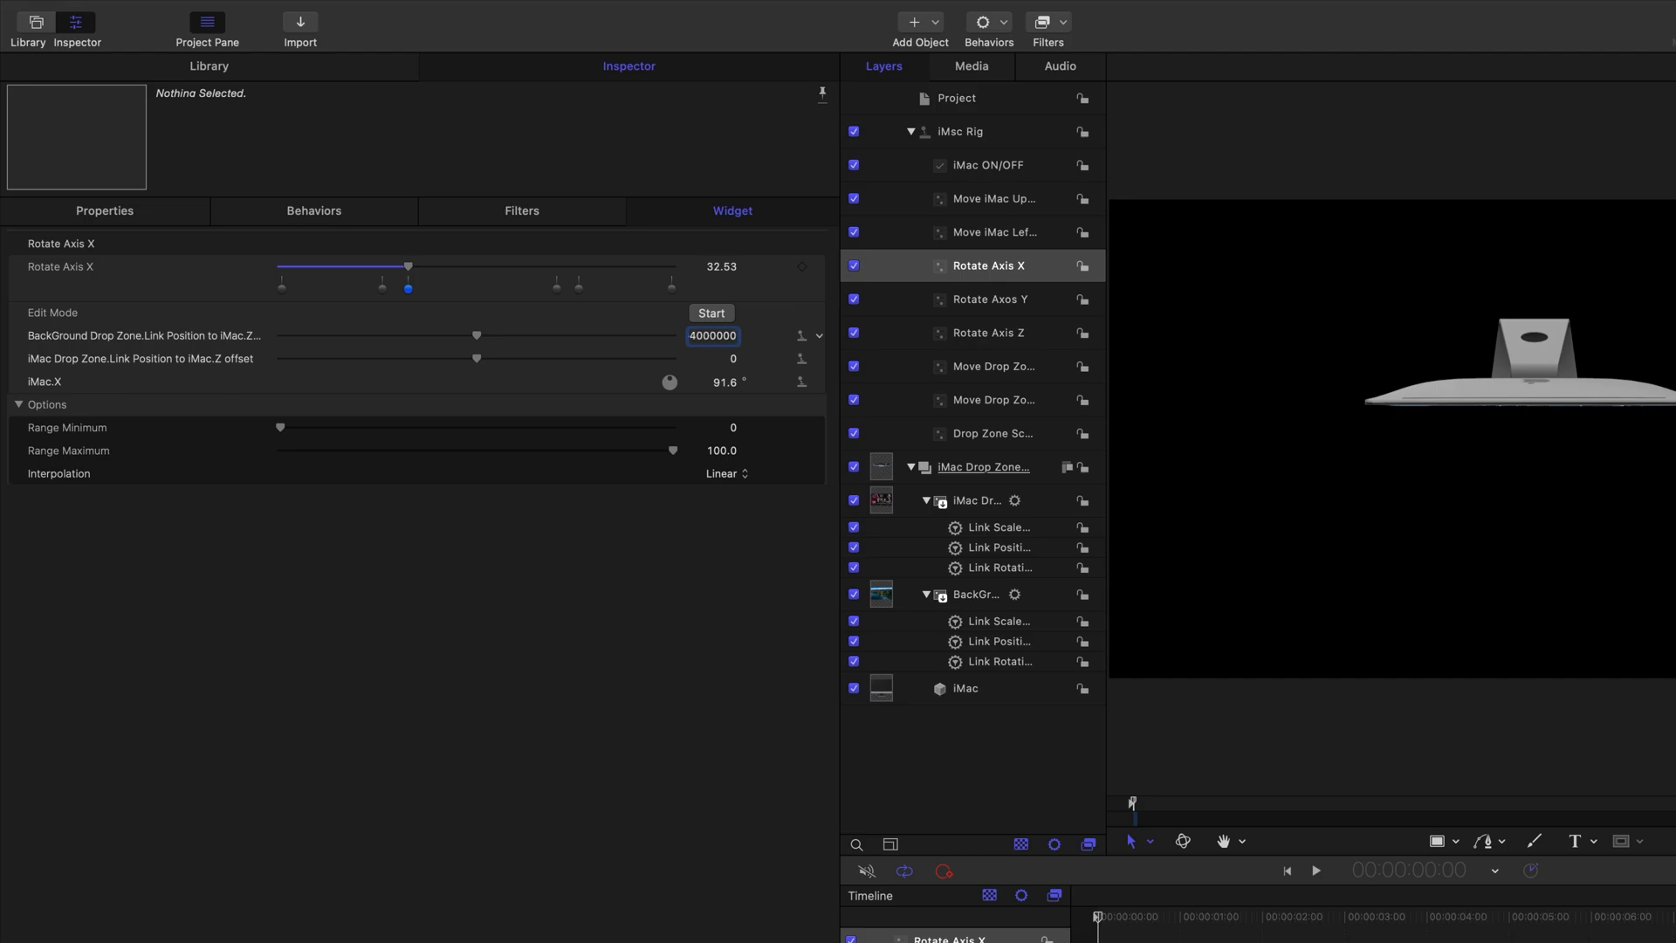
pyautogui.rightClick(724, 342)
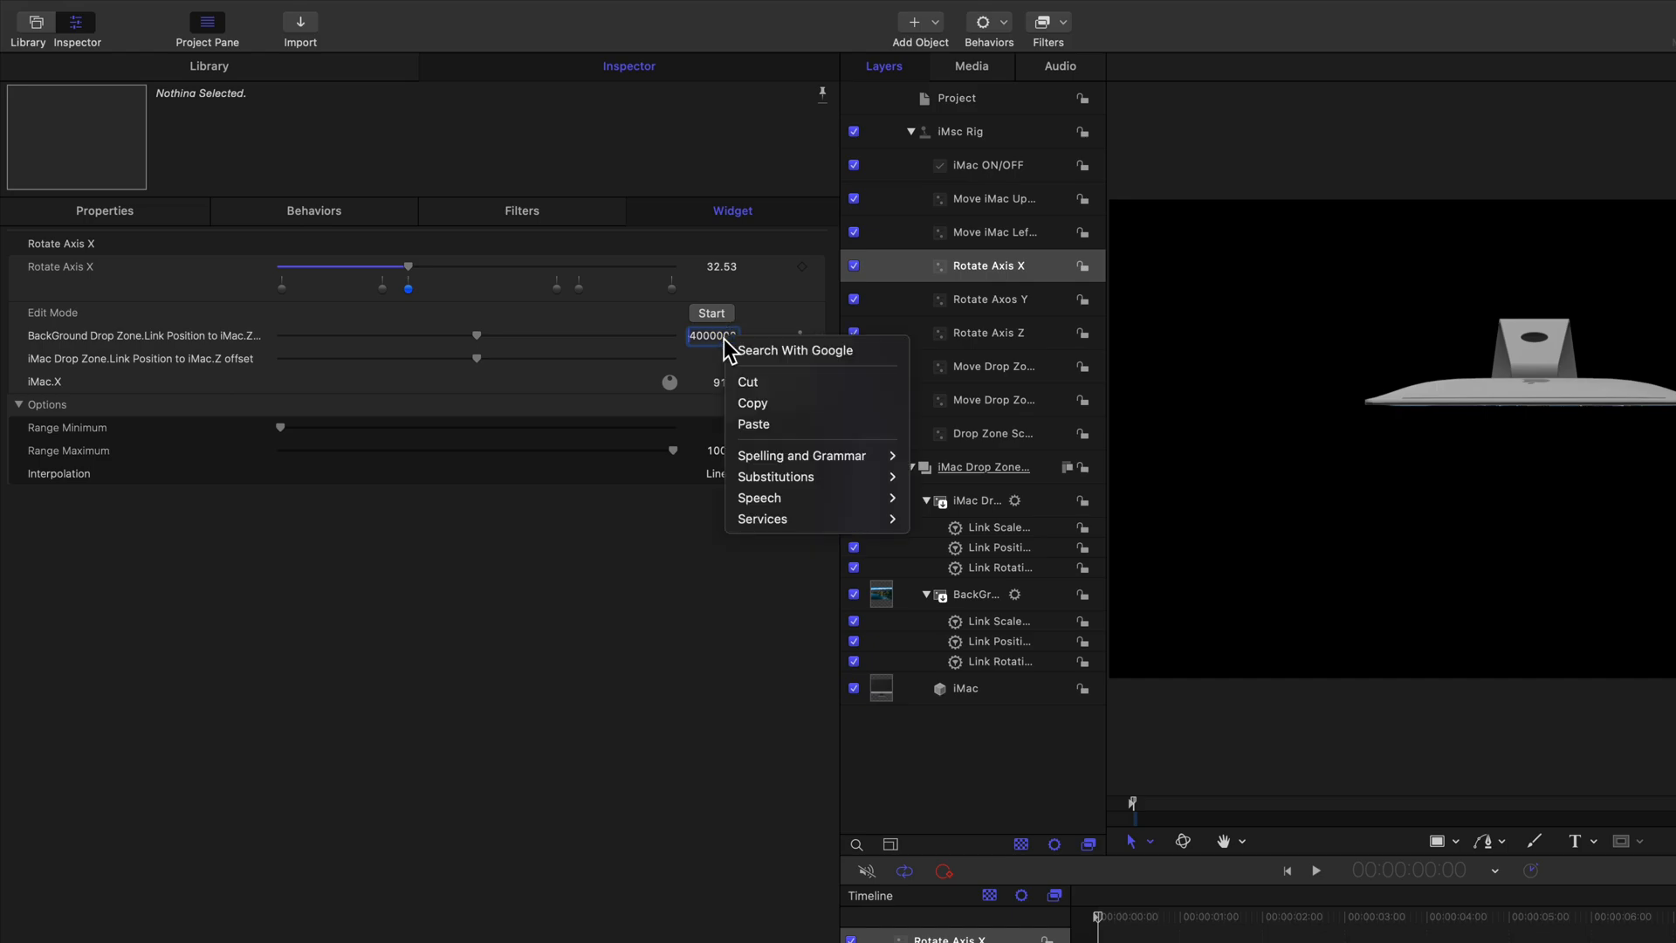
pyautogui.click(738, 403)
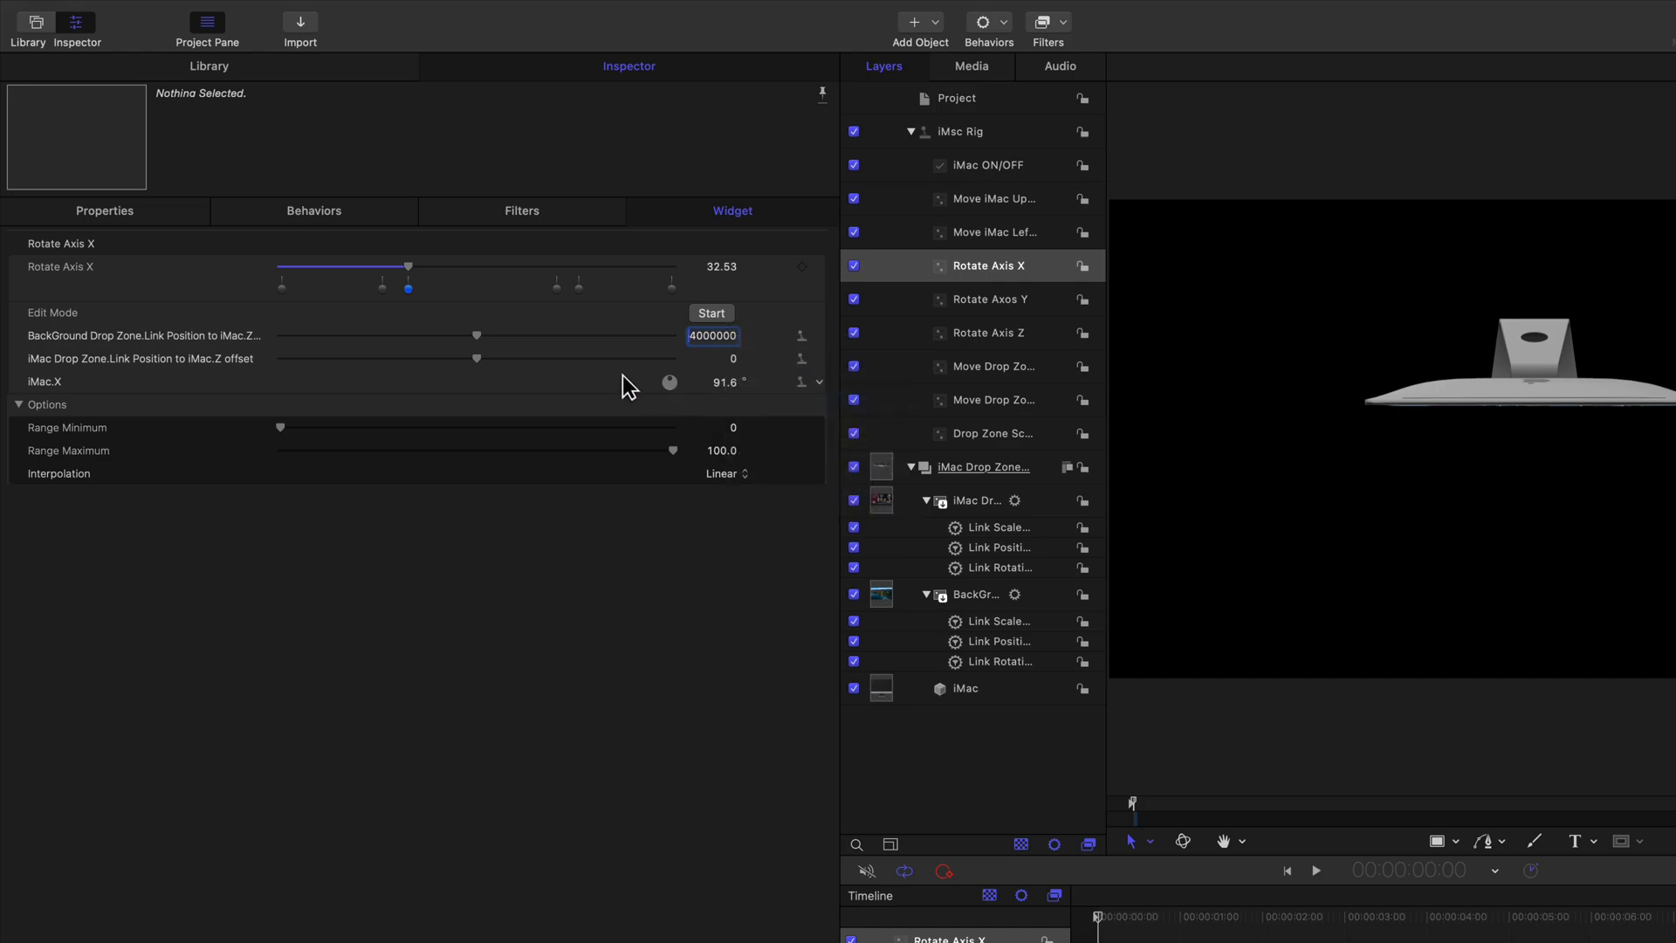
# Step: Copy the BackGround Drop Zone's -4000000 Z offset into the iMac Drop Zone's Z offset on the 32.53 snapshot
pyautogui.click(731, 359)
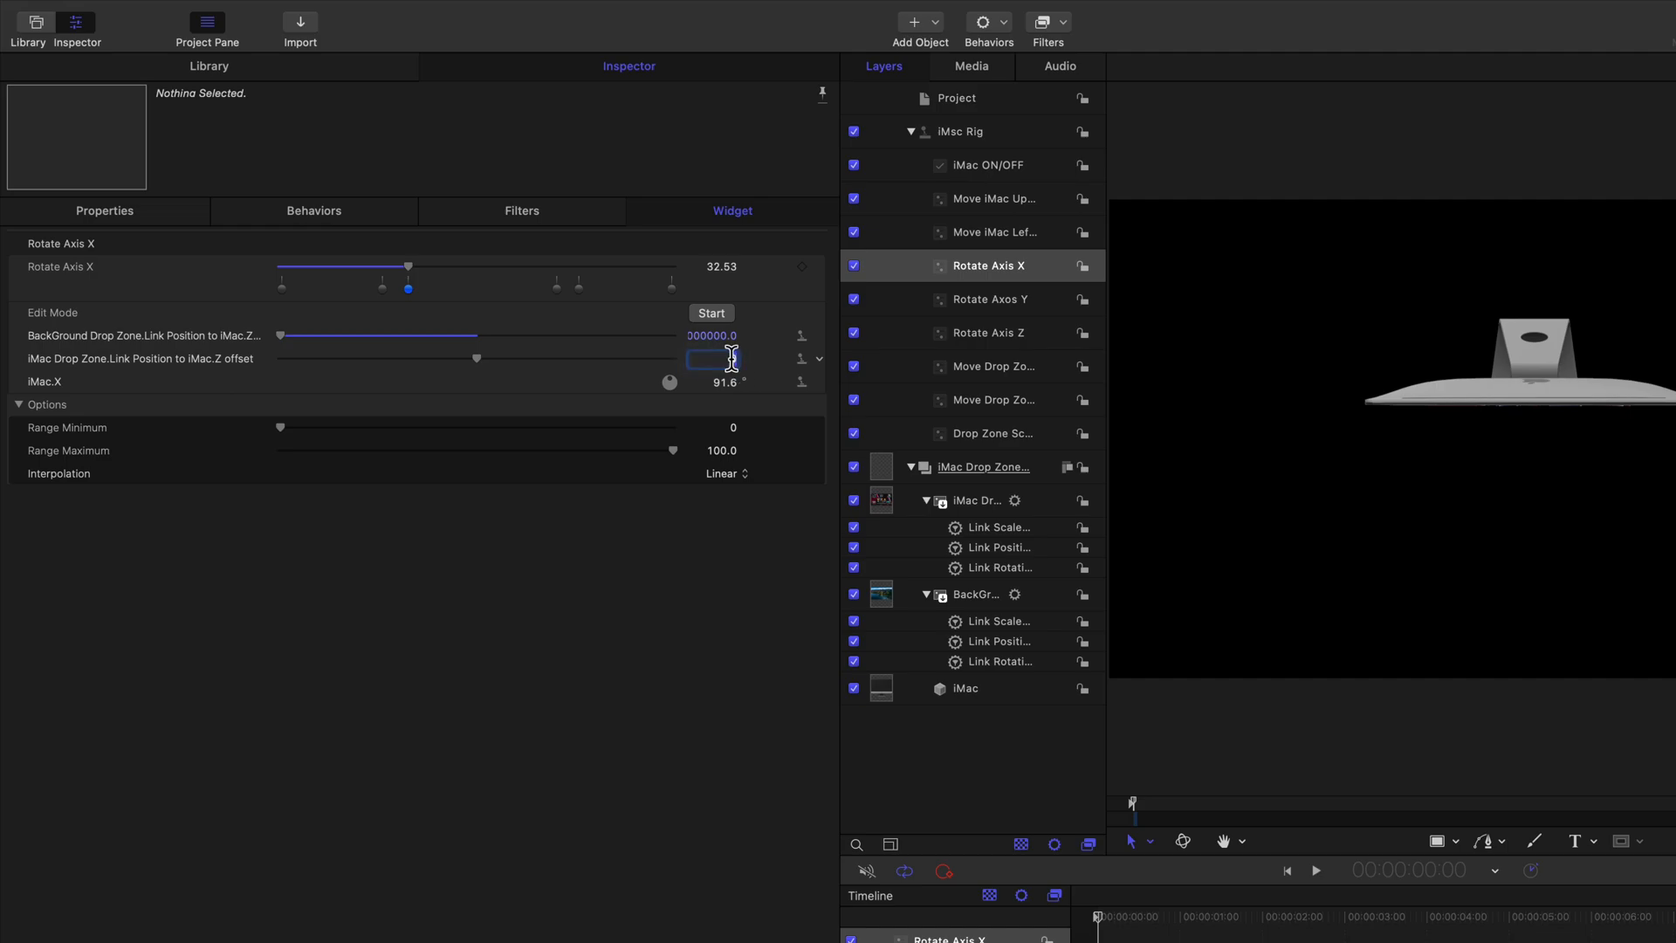
pyautogui.rightClick(732, 359)
pyautogui.click(759, 496)
pyautogui.click(713, 335)
pyautogui.rightClick(714, 335)
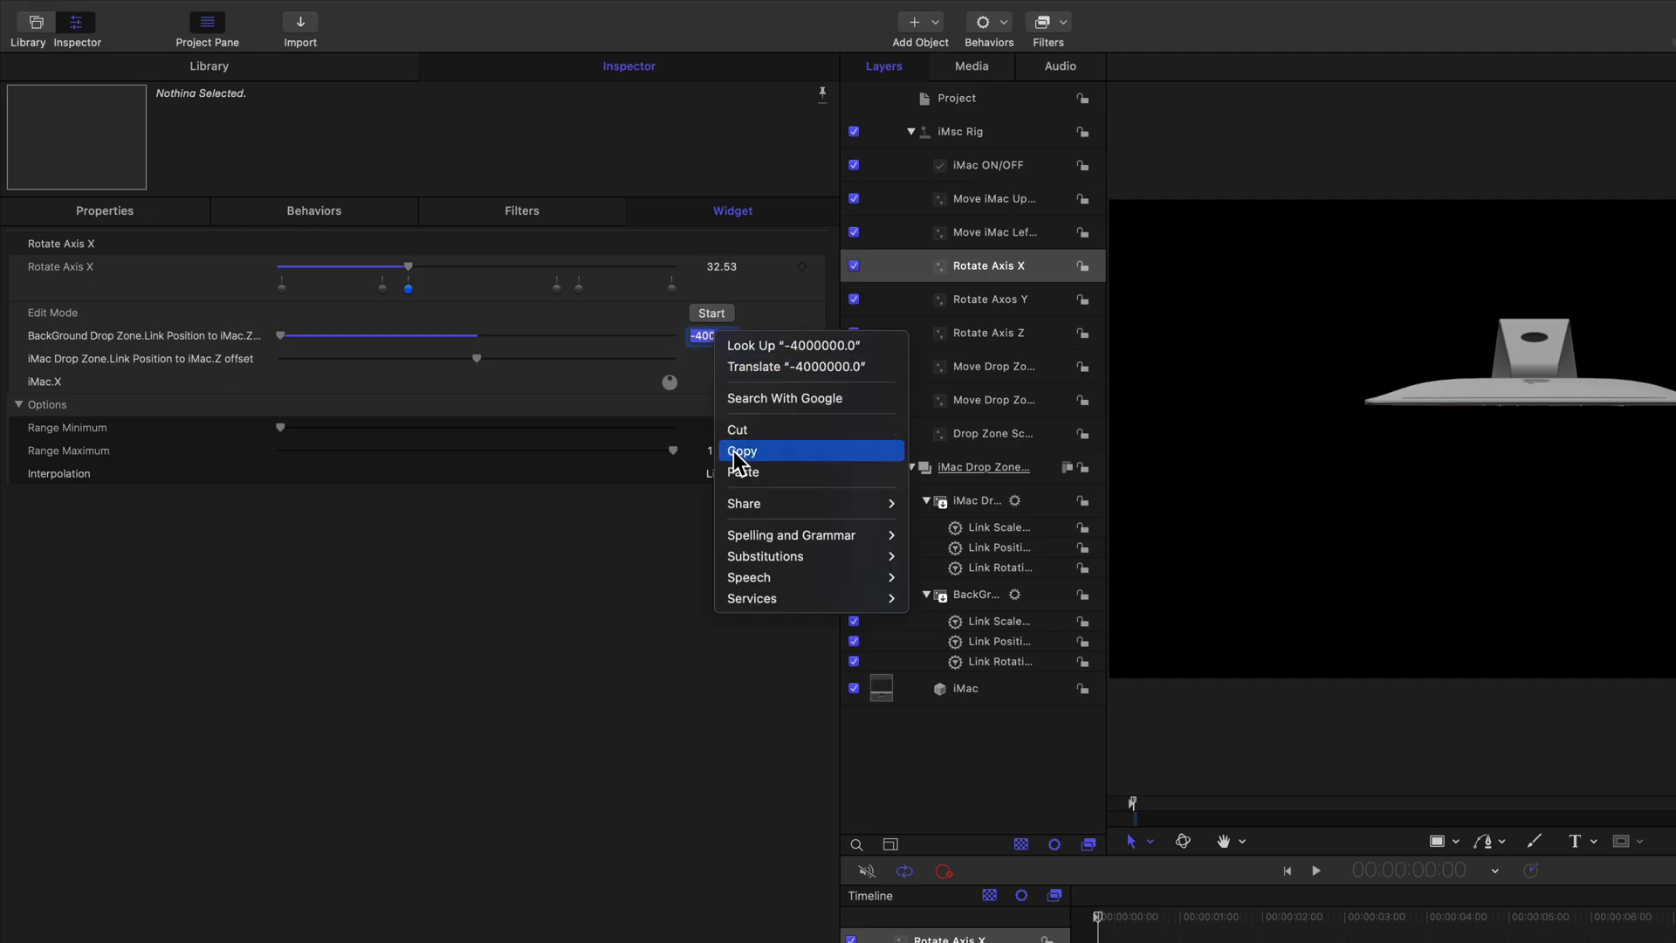
pyautogui.click(737, 453)
pyautogui.click(733, 358)
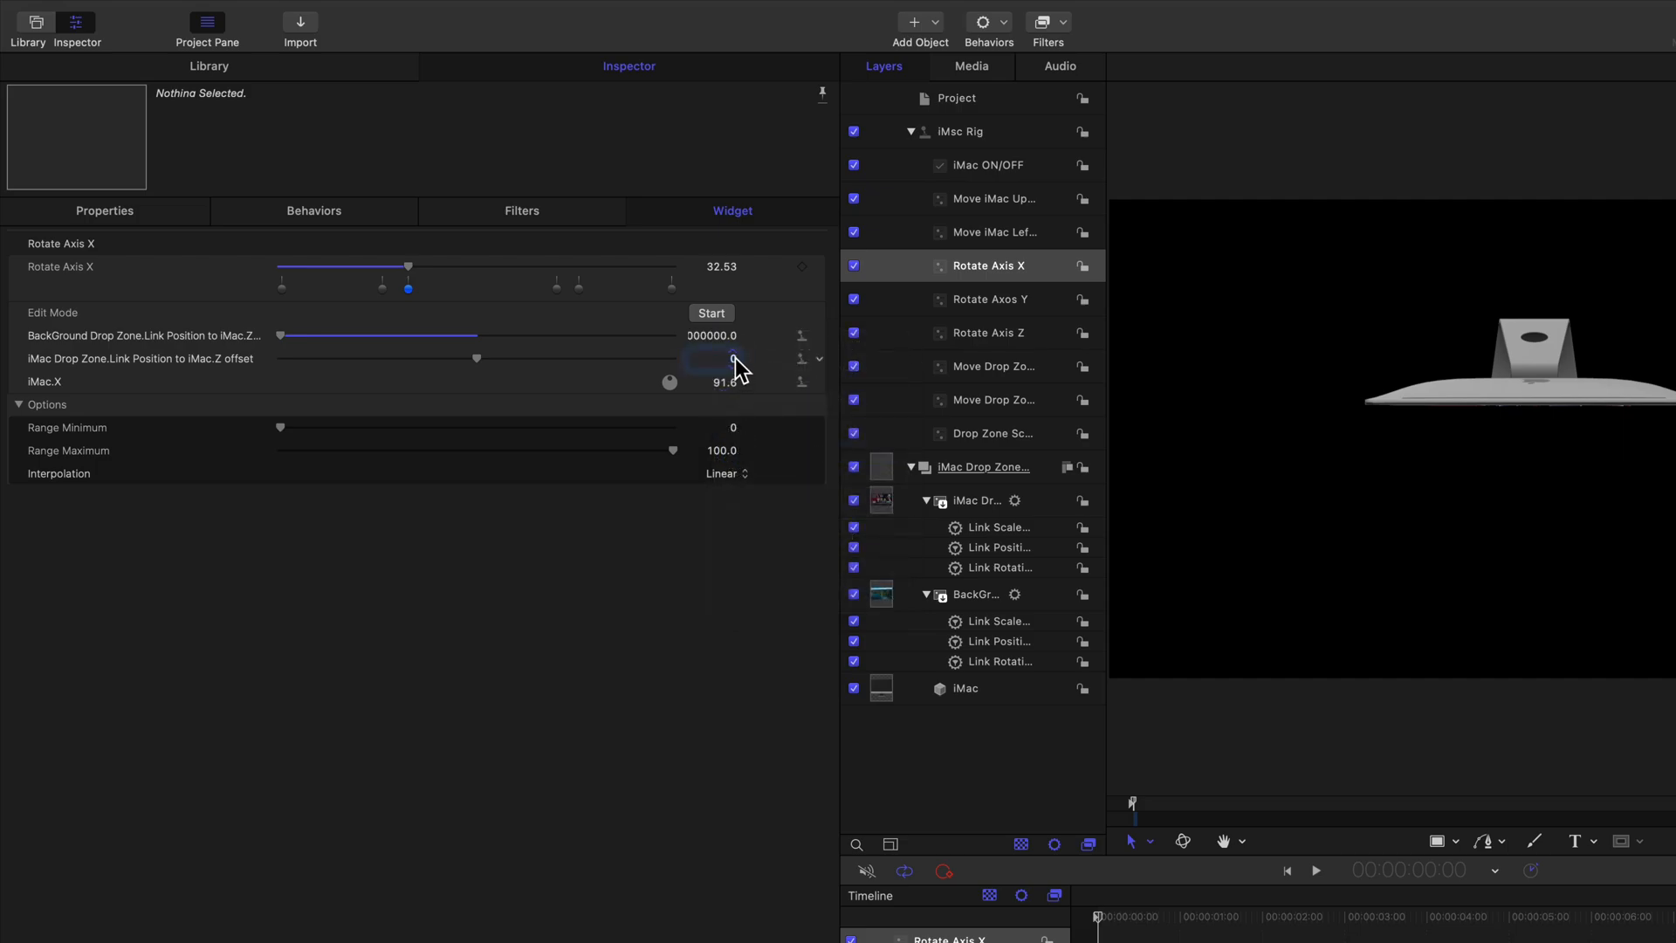
pyautogui.rightClick(738, 358)
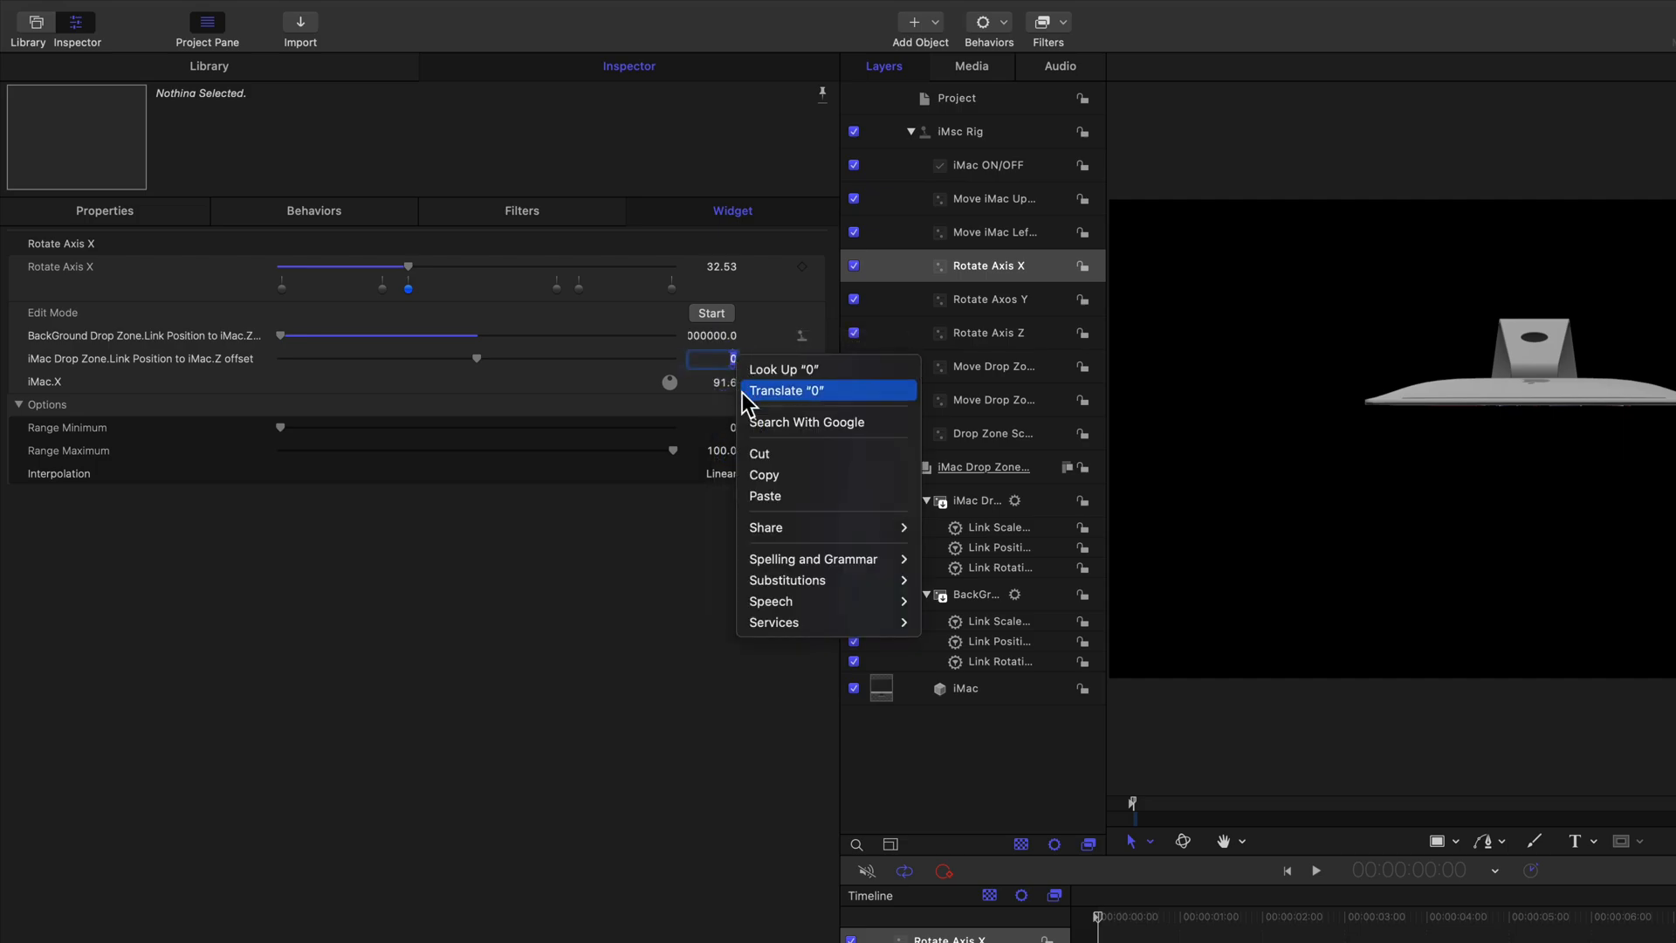
pyautogui.click(761, 496)
pyautogui.click(614, 395)
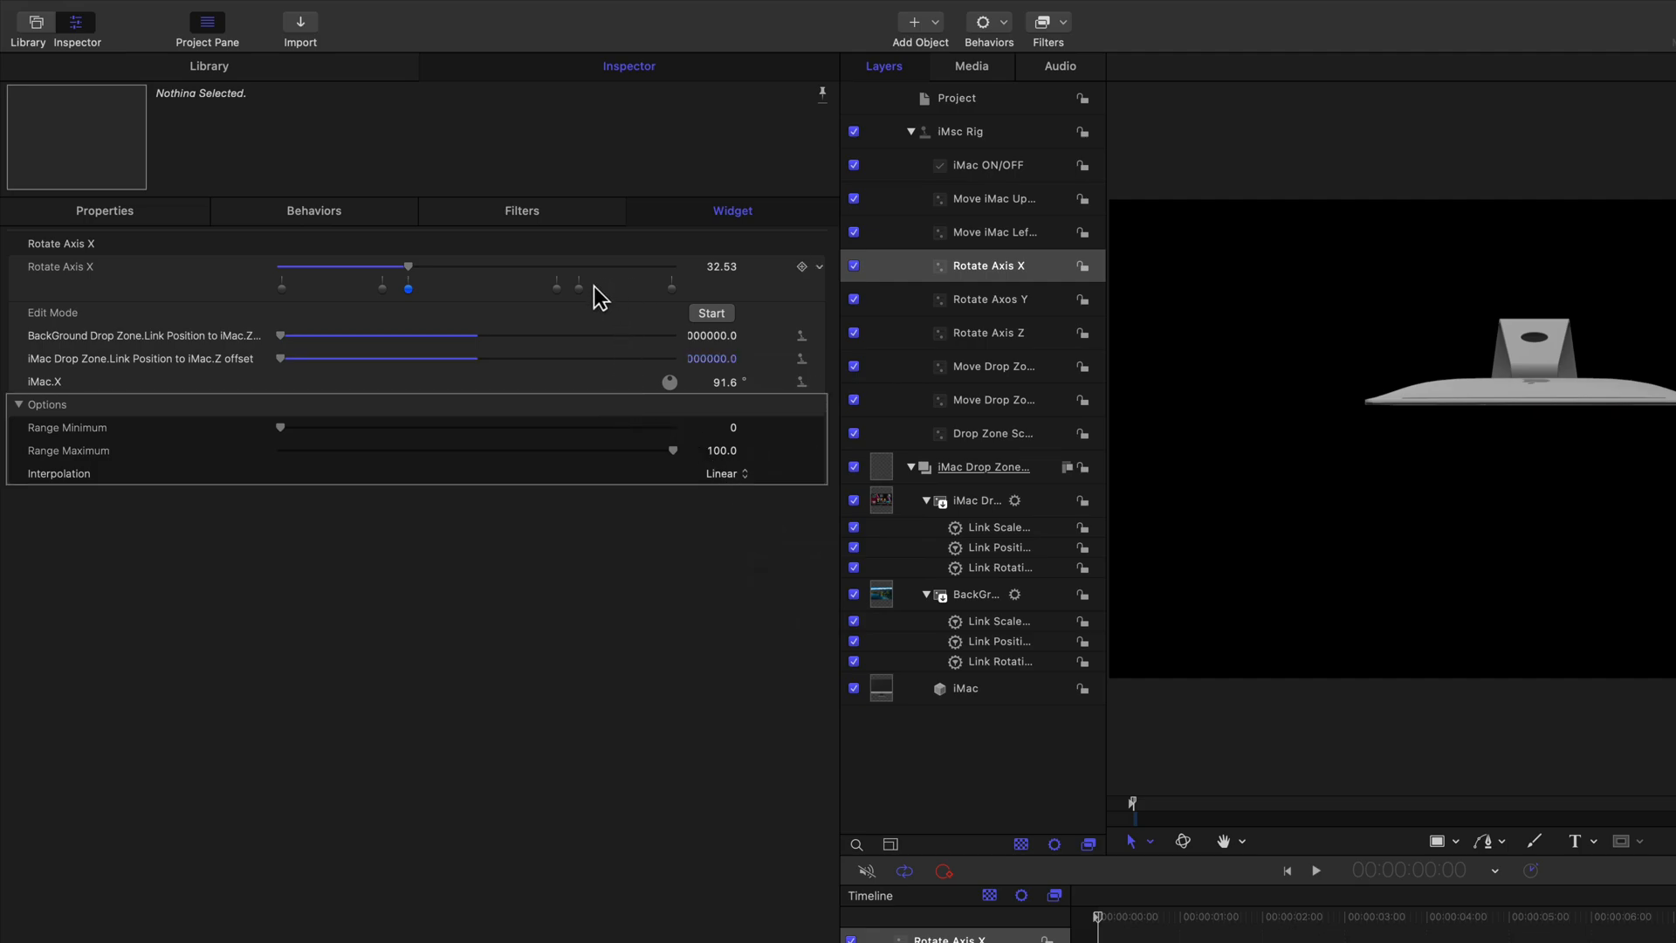
# Step: Paste the -4000000 value into the Z offsets of both the BackGround and iMac Drop Zones on the 70.53 snapshot
pyautogui.click(556, 288)
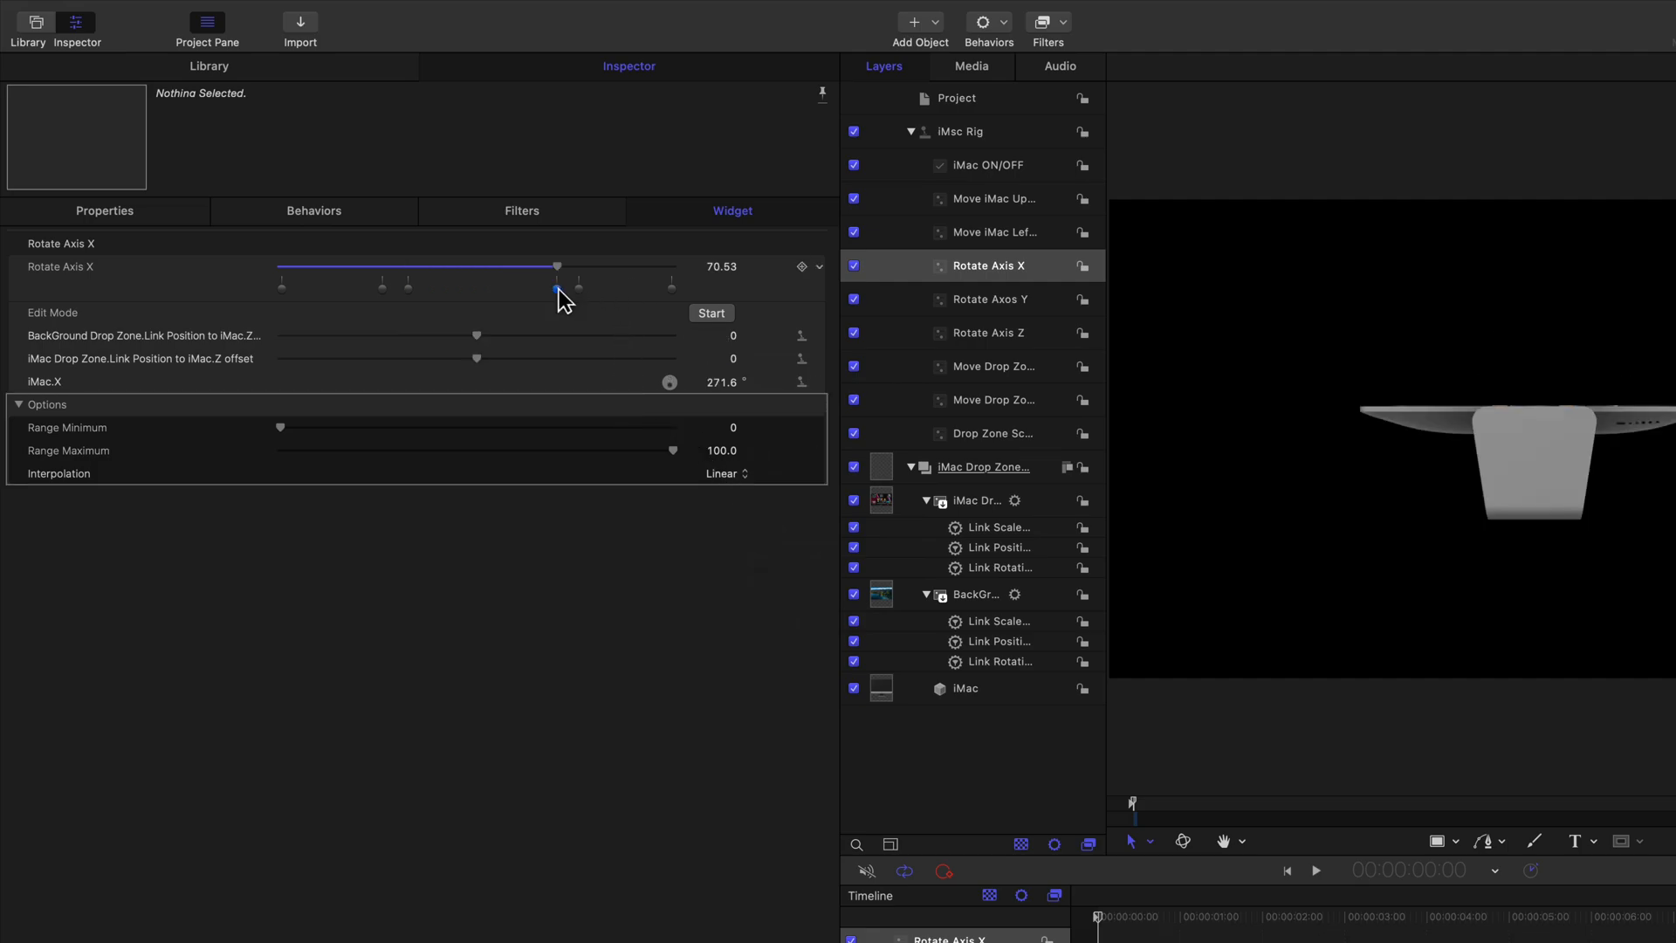
pyautogui.rightClick(733, 332)
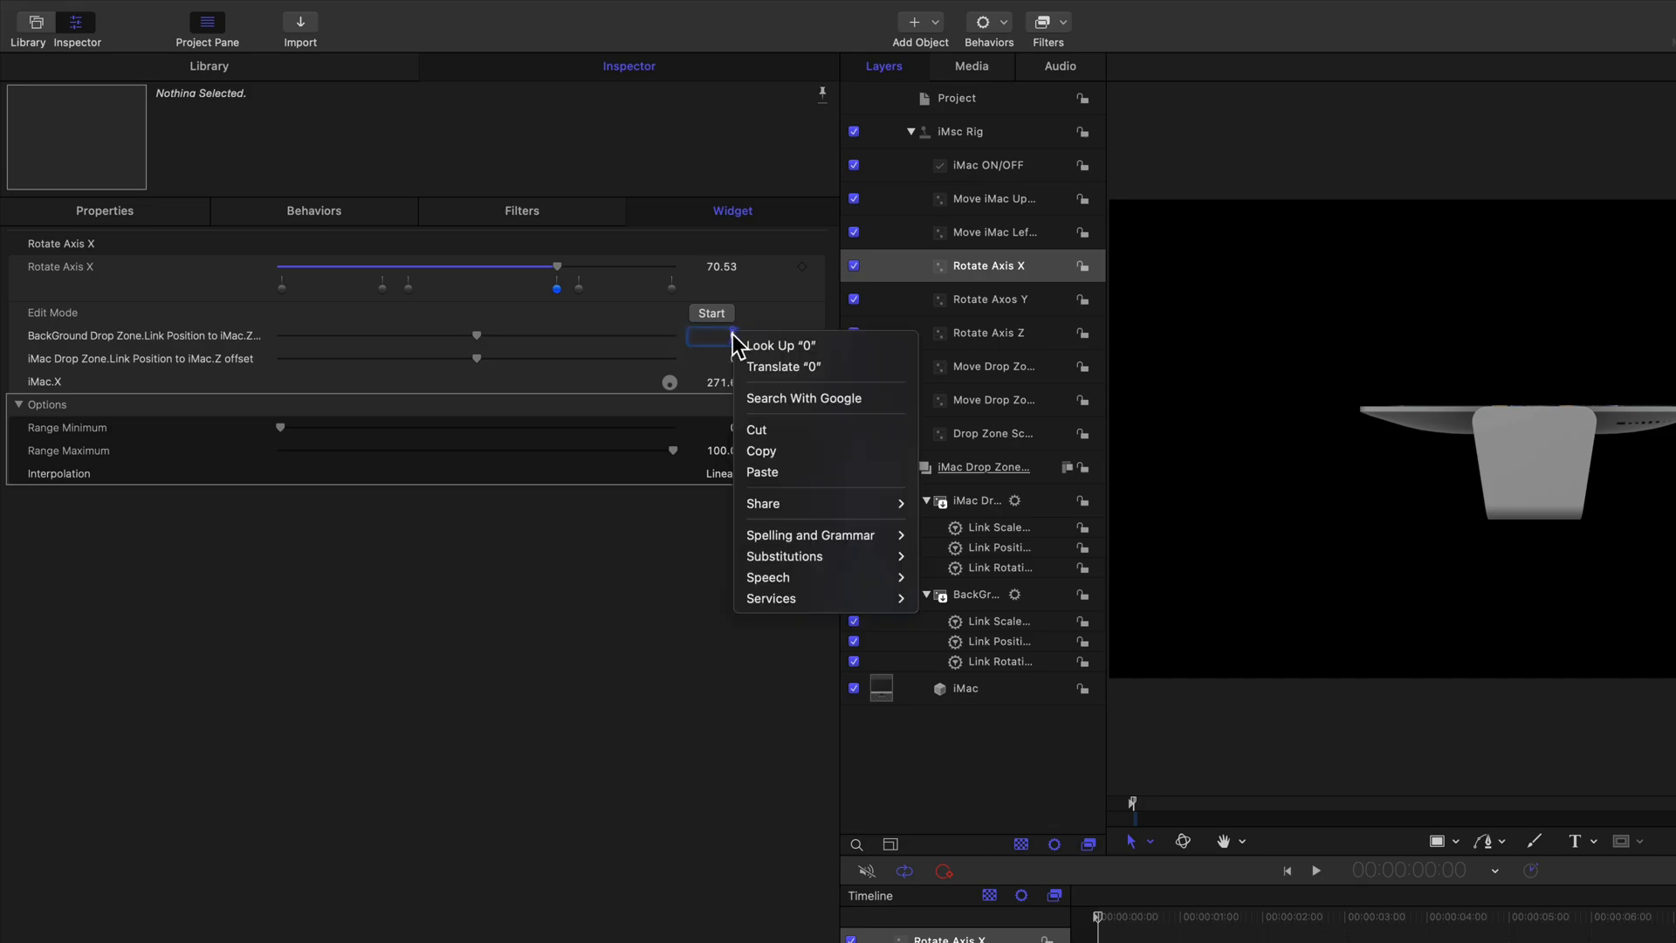
pyautogui.click(762, 472)
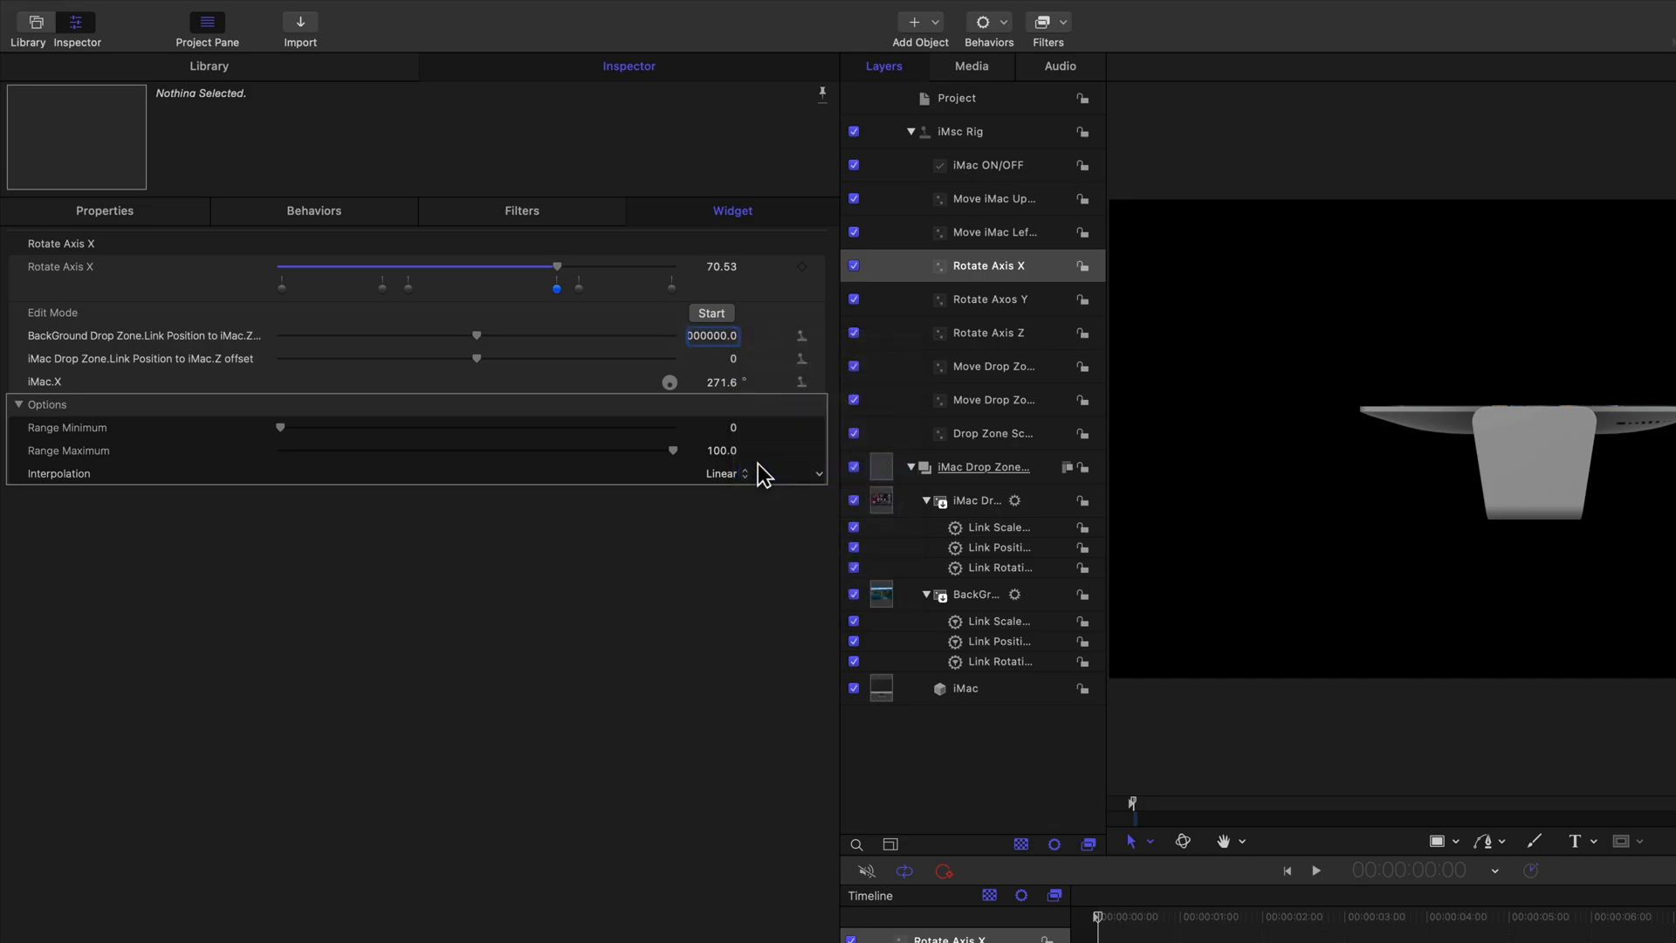
pyautogui.click(620, 353)
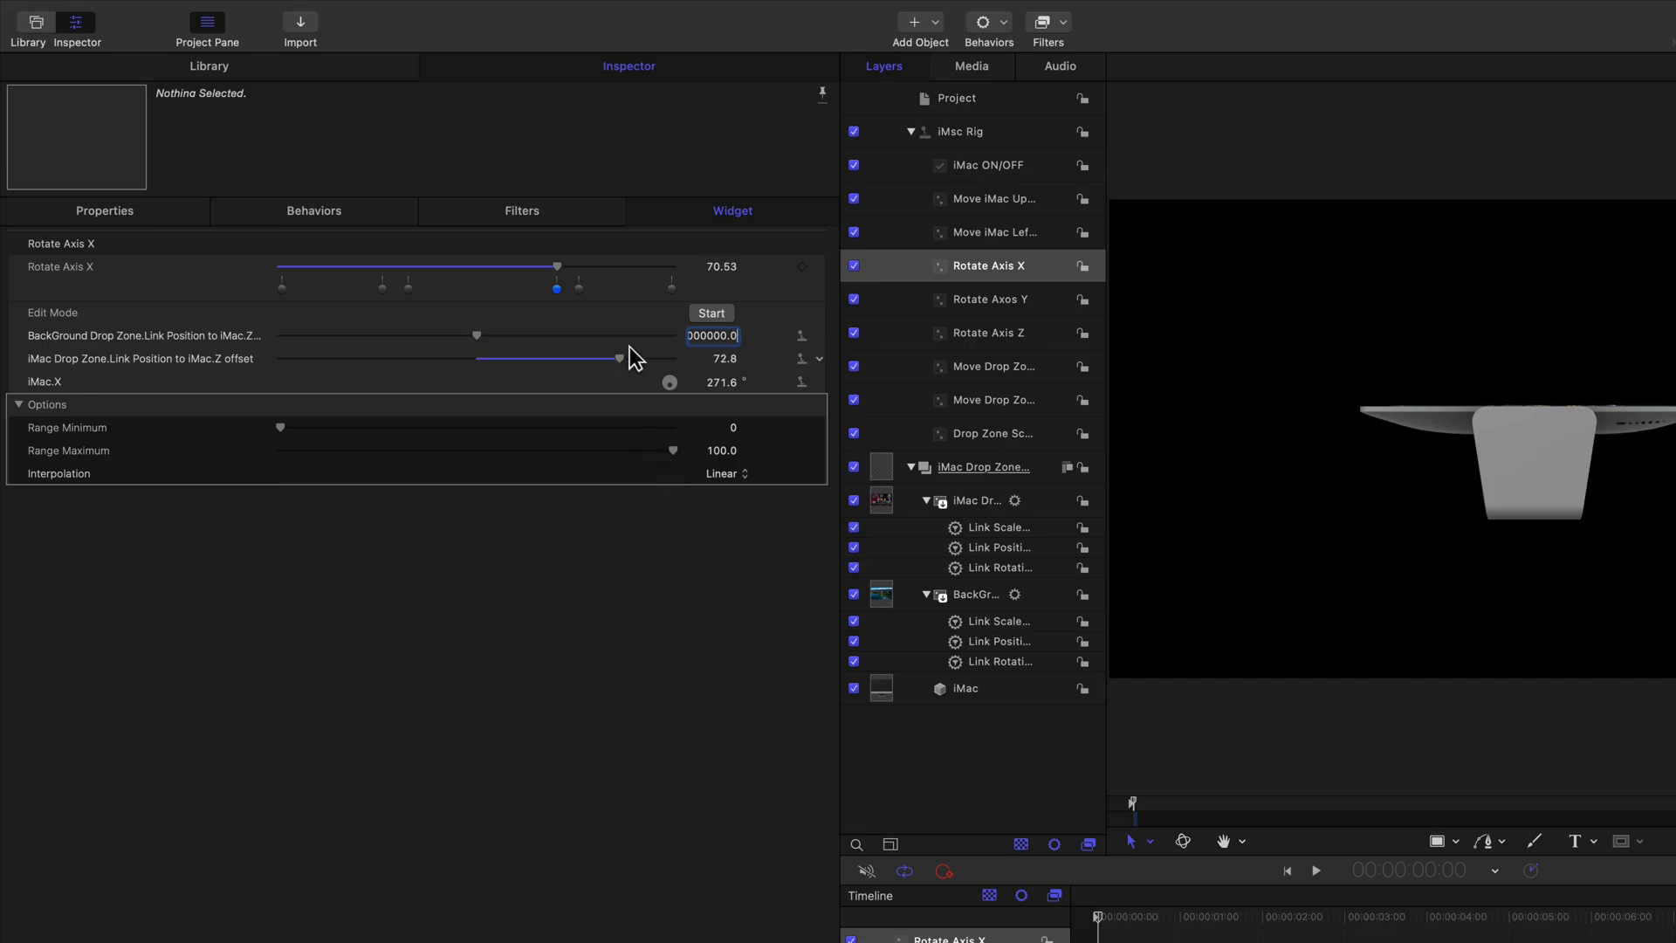
pyautogui.click(733, 358)
pyautogui.rightClick(733, 358)
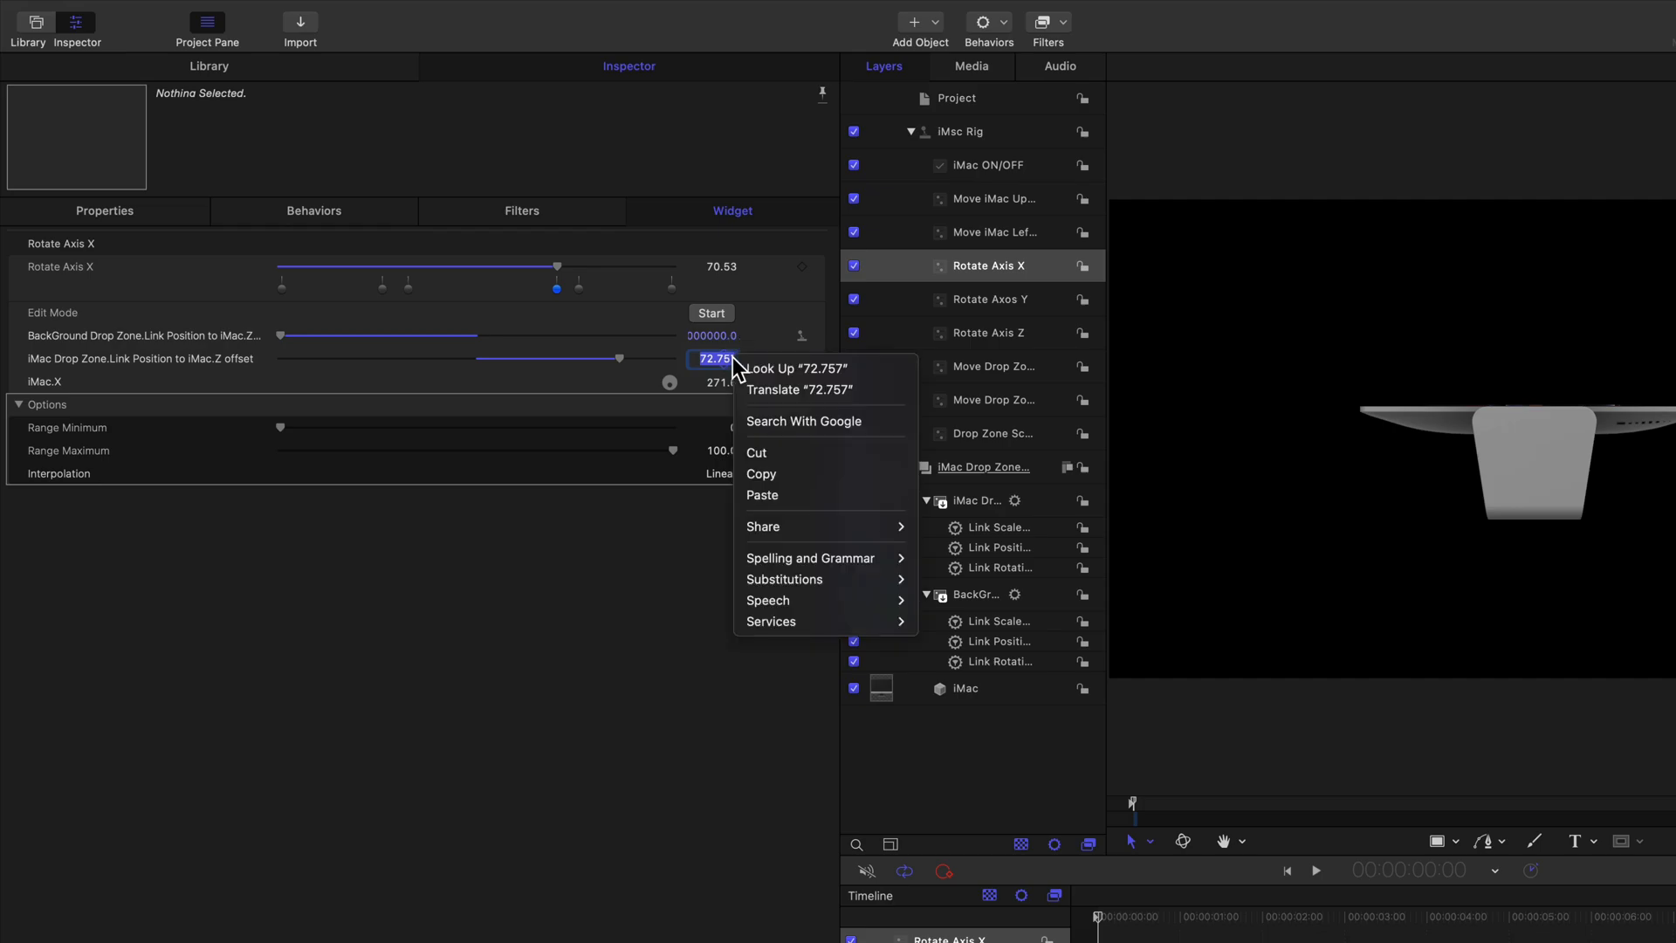
pyautogui.click(772, 495)
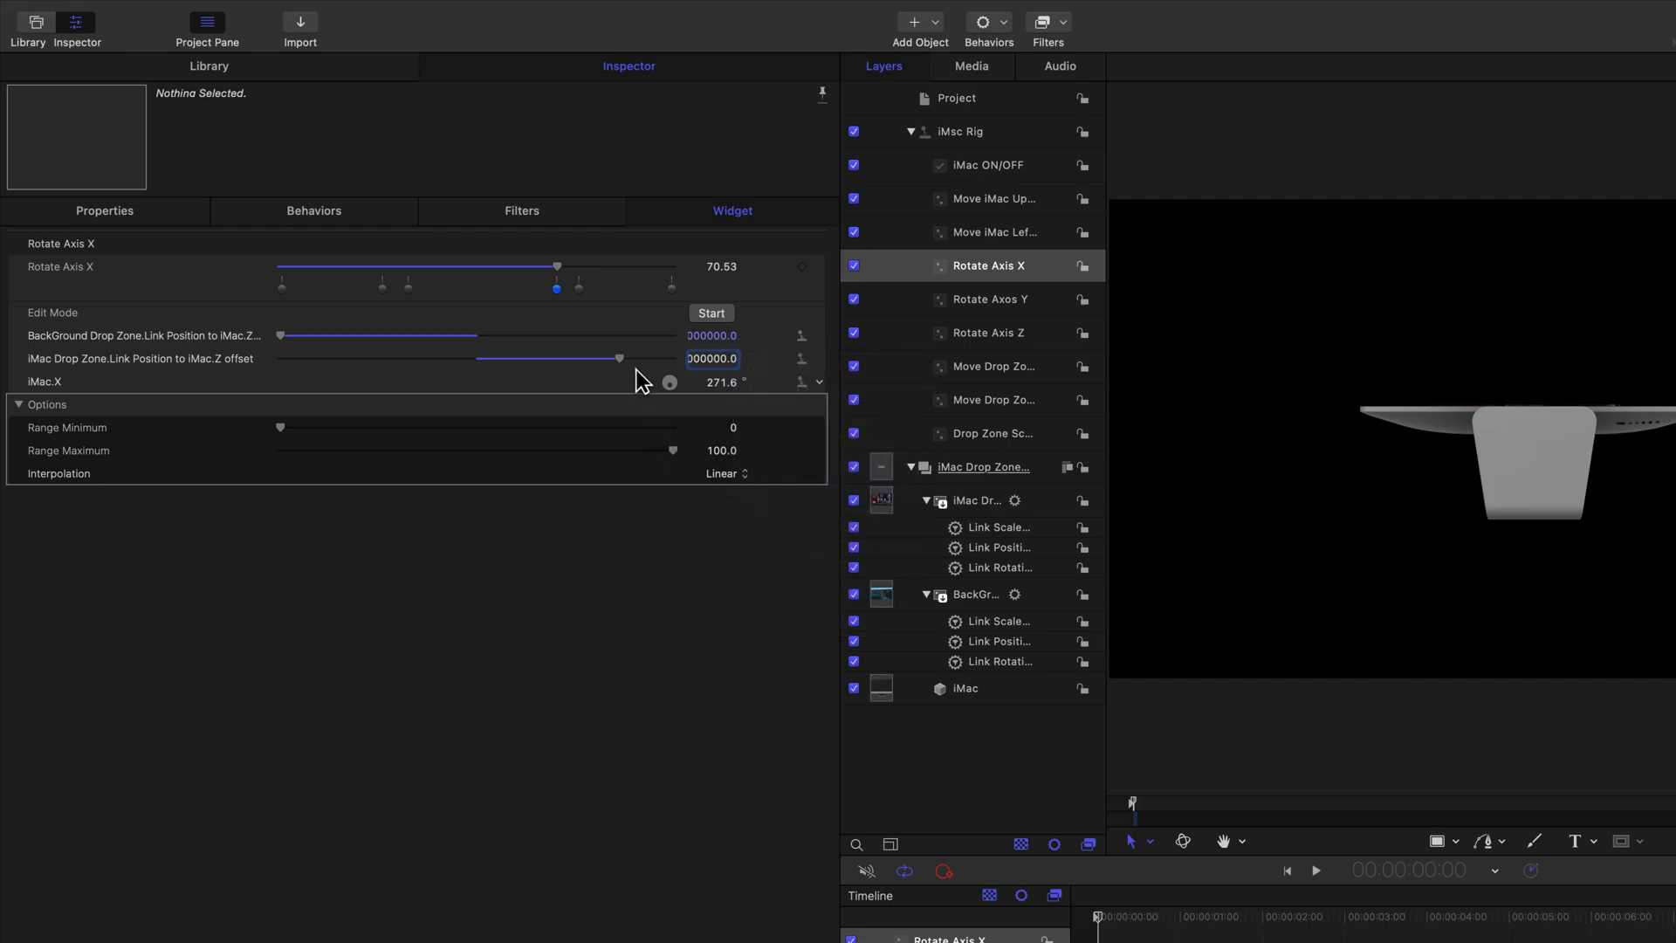
pyautogui.click(627, 316)
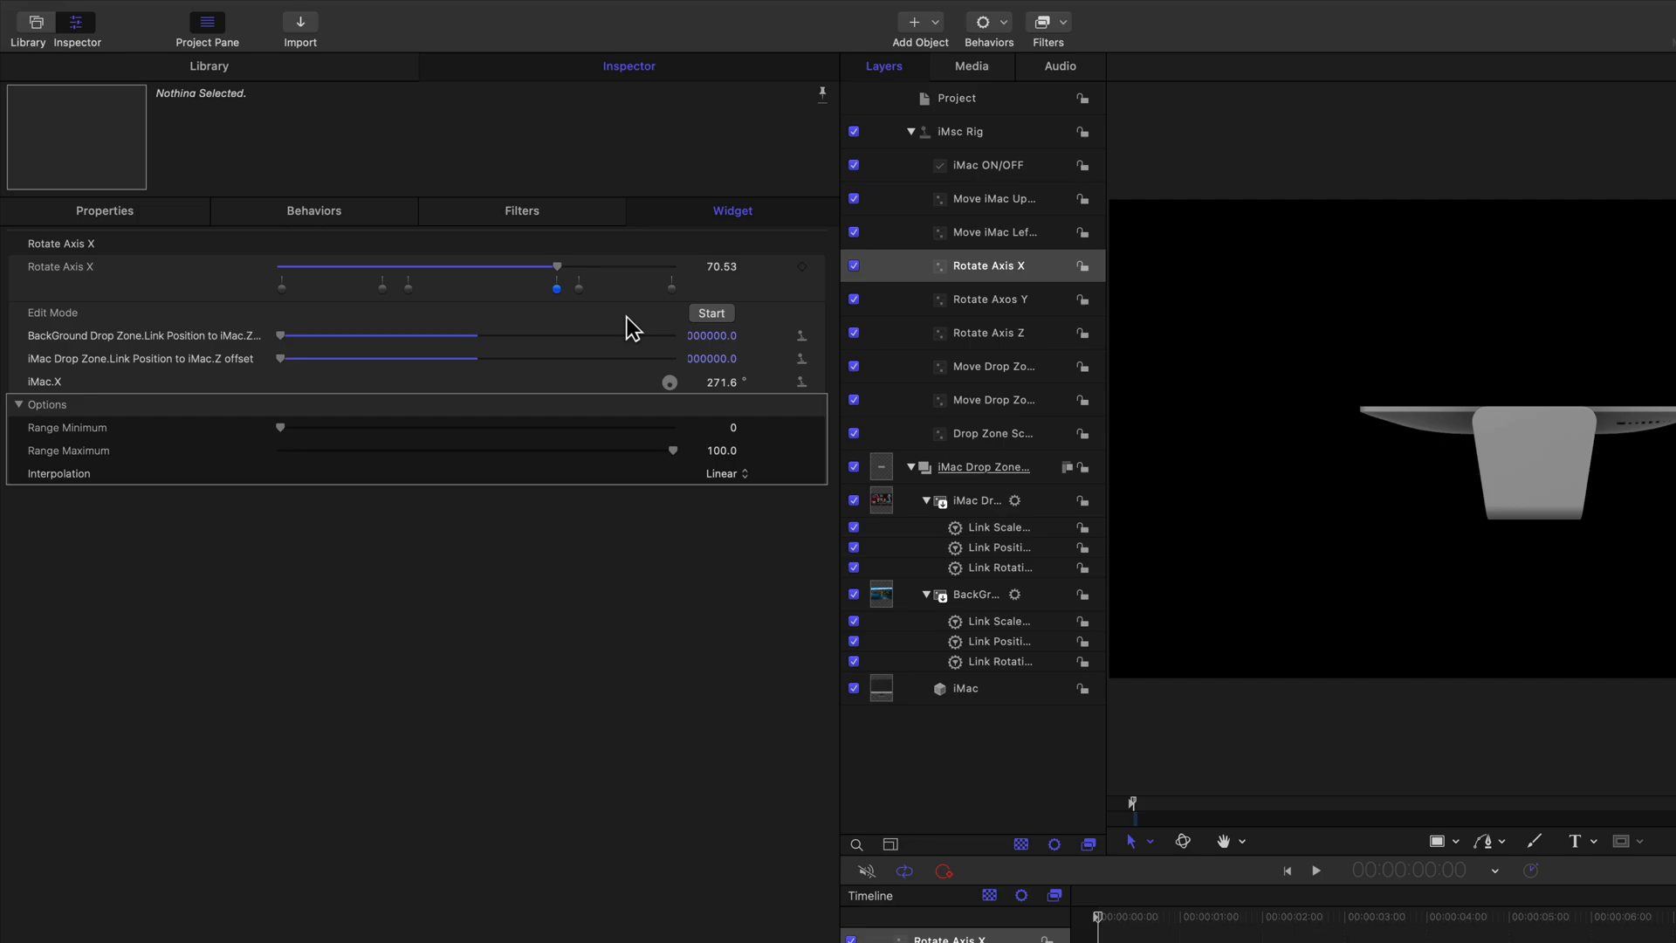
# Step: Move the 32.53 snapshot of Rotate Axis X onto its neighbour by giving it the copied value 25.77645116707617, and test the slider just past it
pyautogui.click(383, 286)
pyautogui.doubleClick(383, 288)
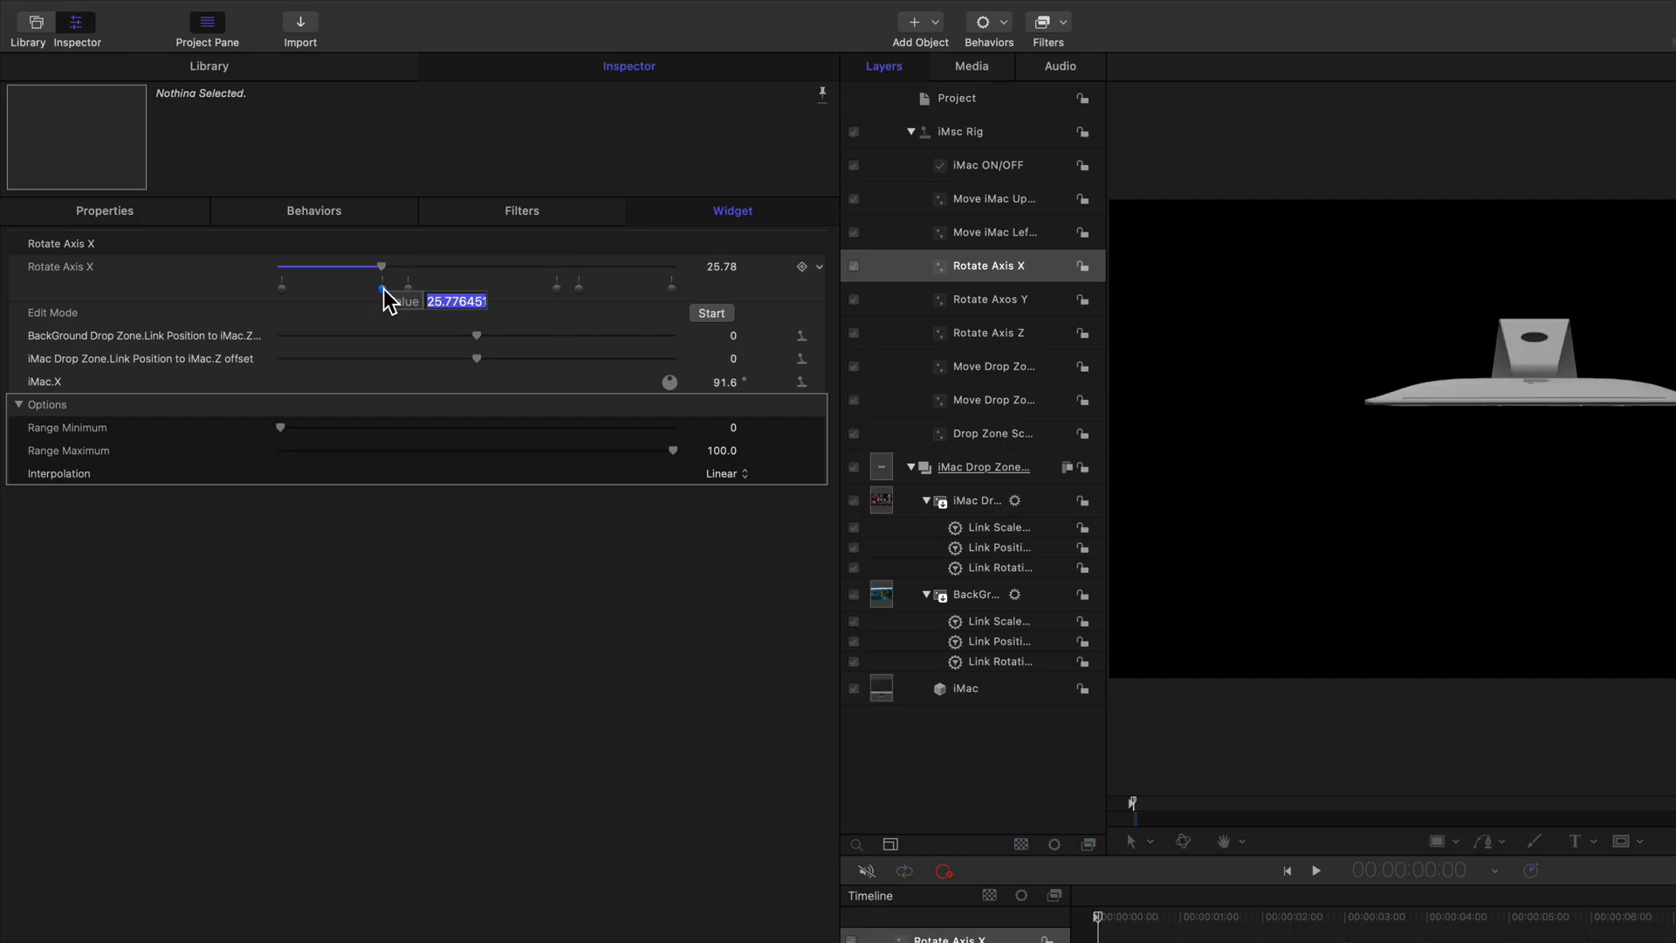
pyautogui.rightClick(460, 296)
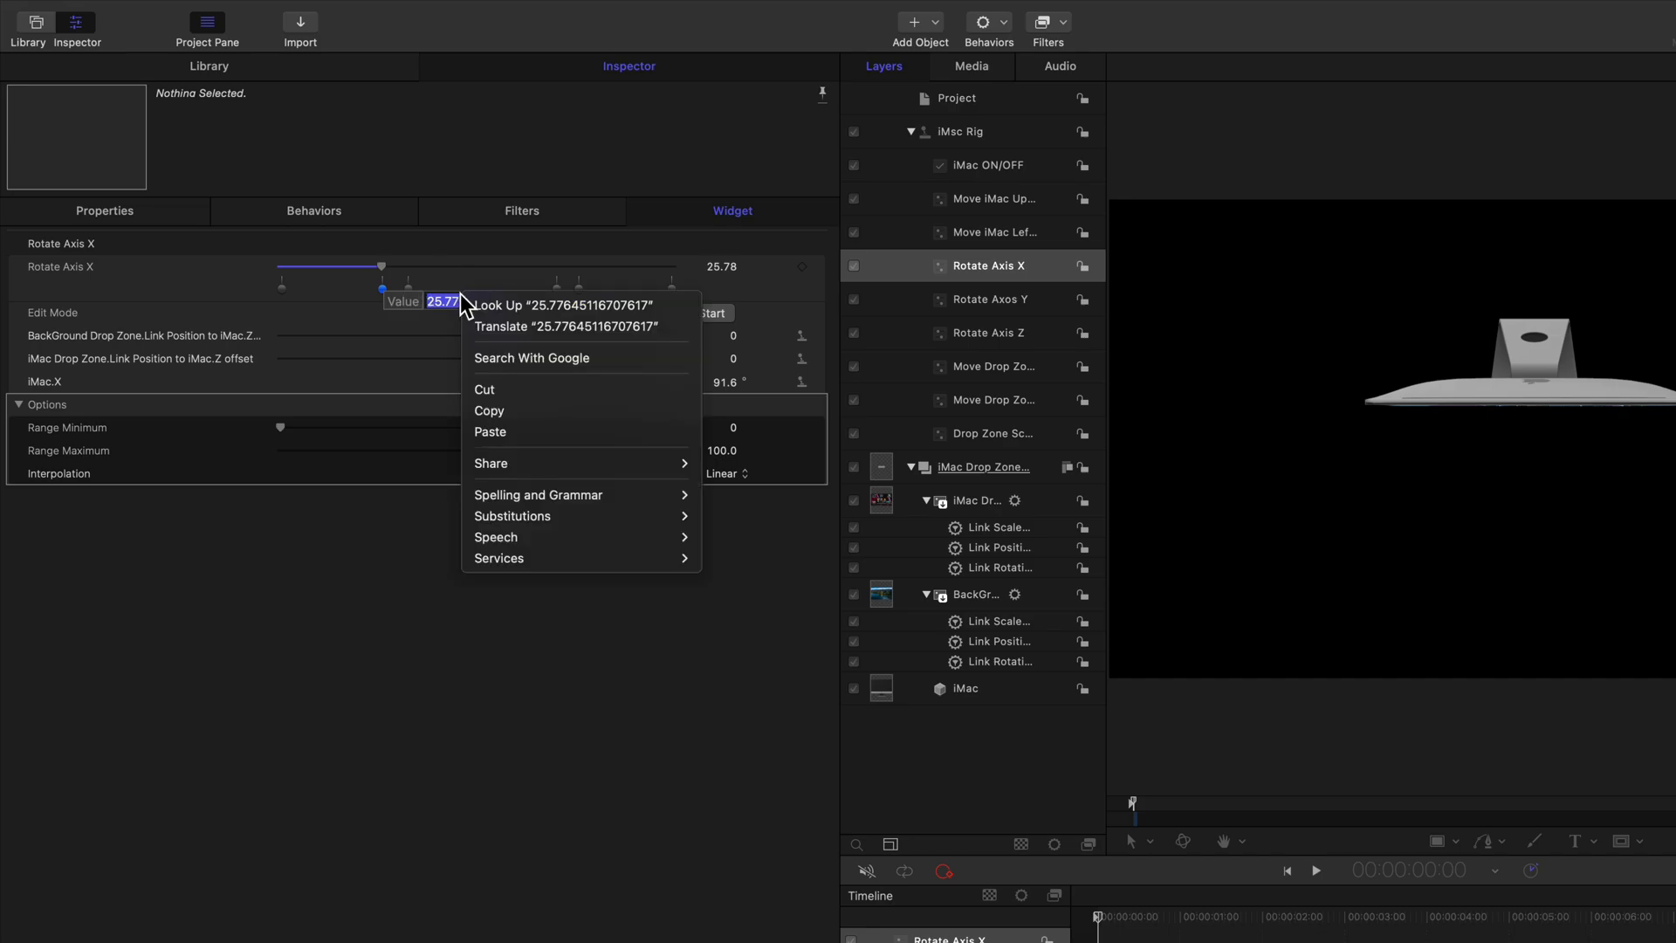
pyautogui.click(490, 411)
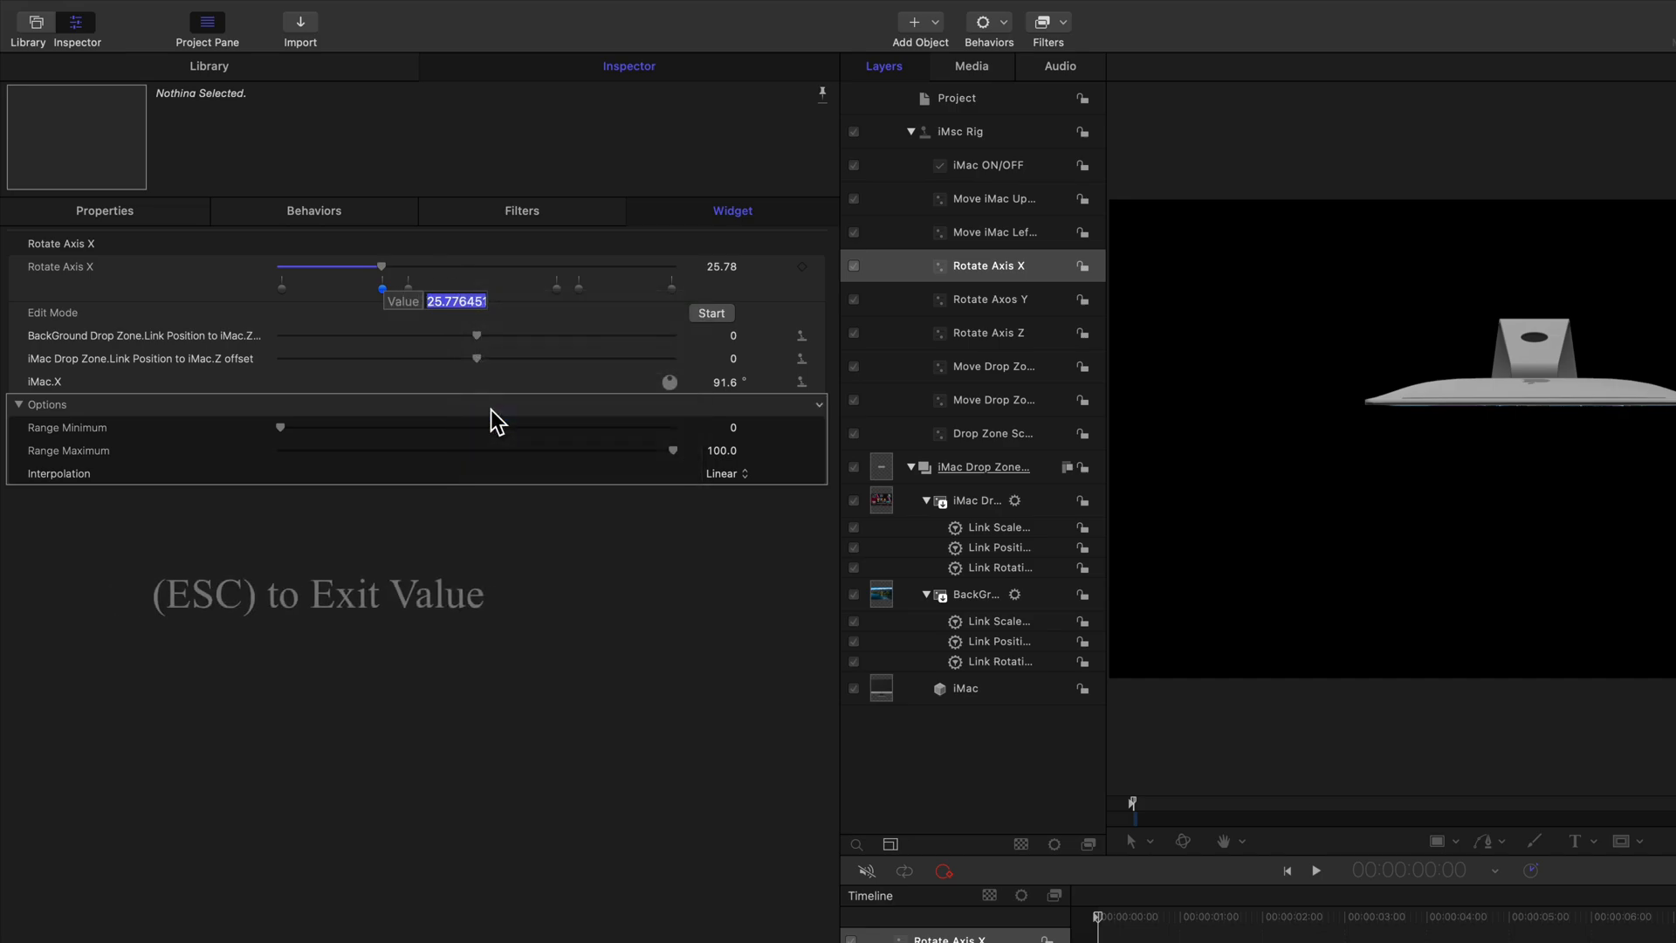
pyautogui.press('Escape')
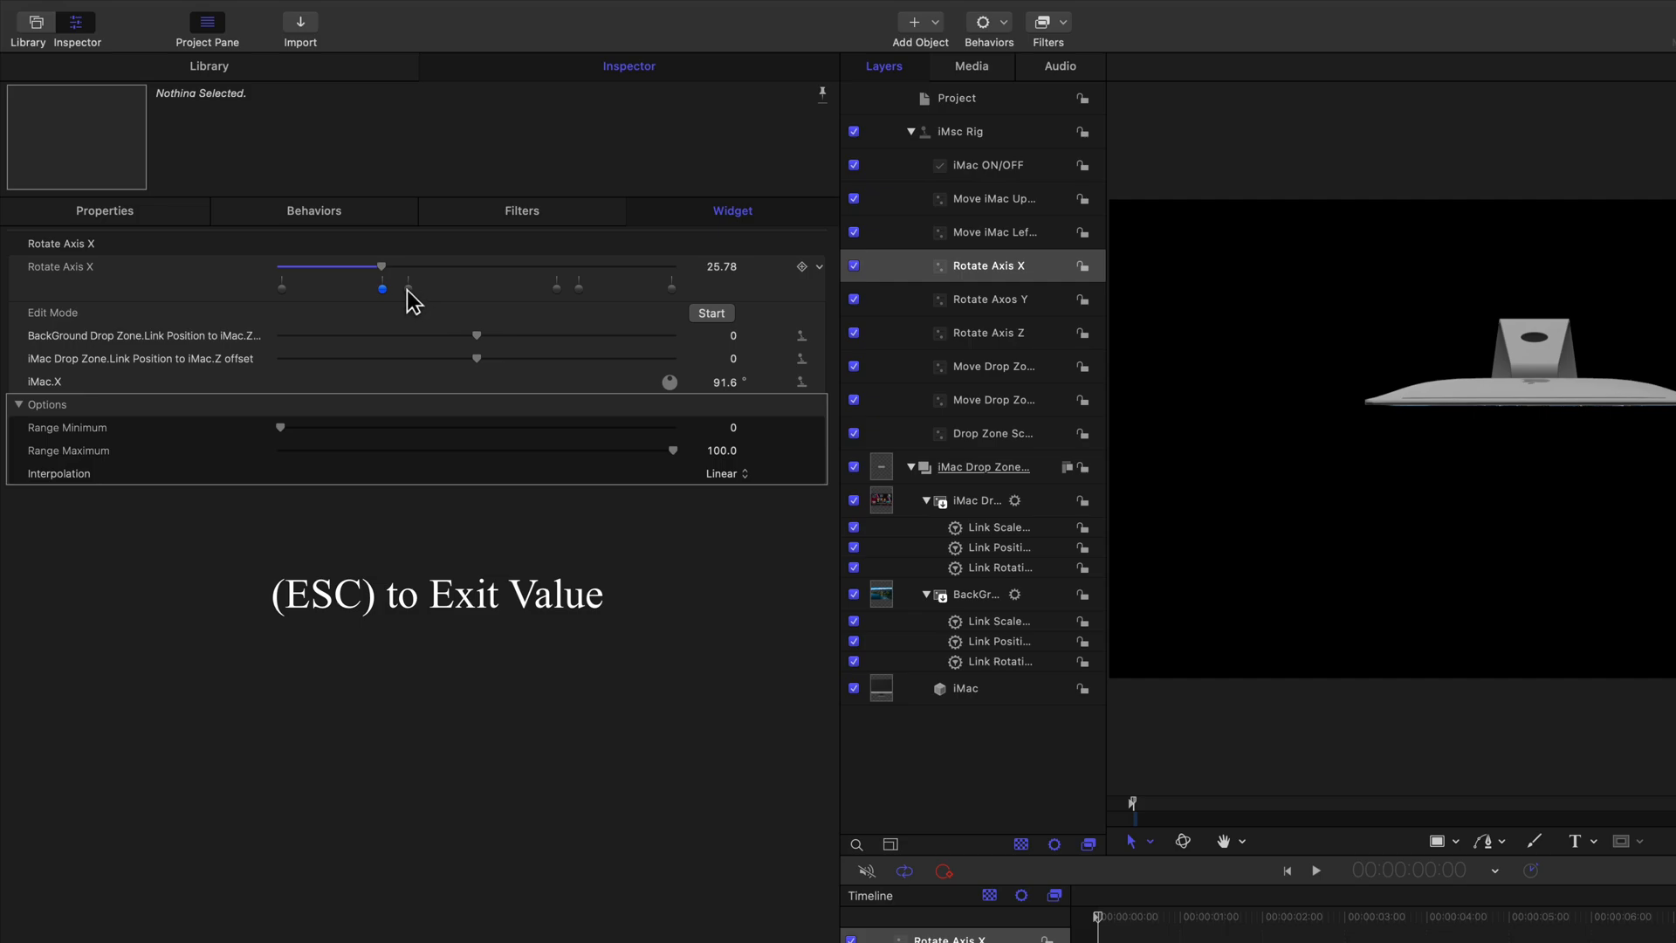
pyautogui.doubleClick(407, 289)
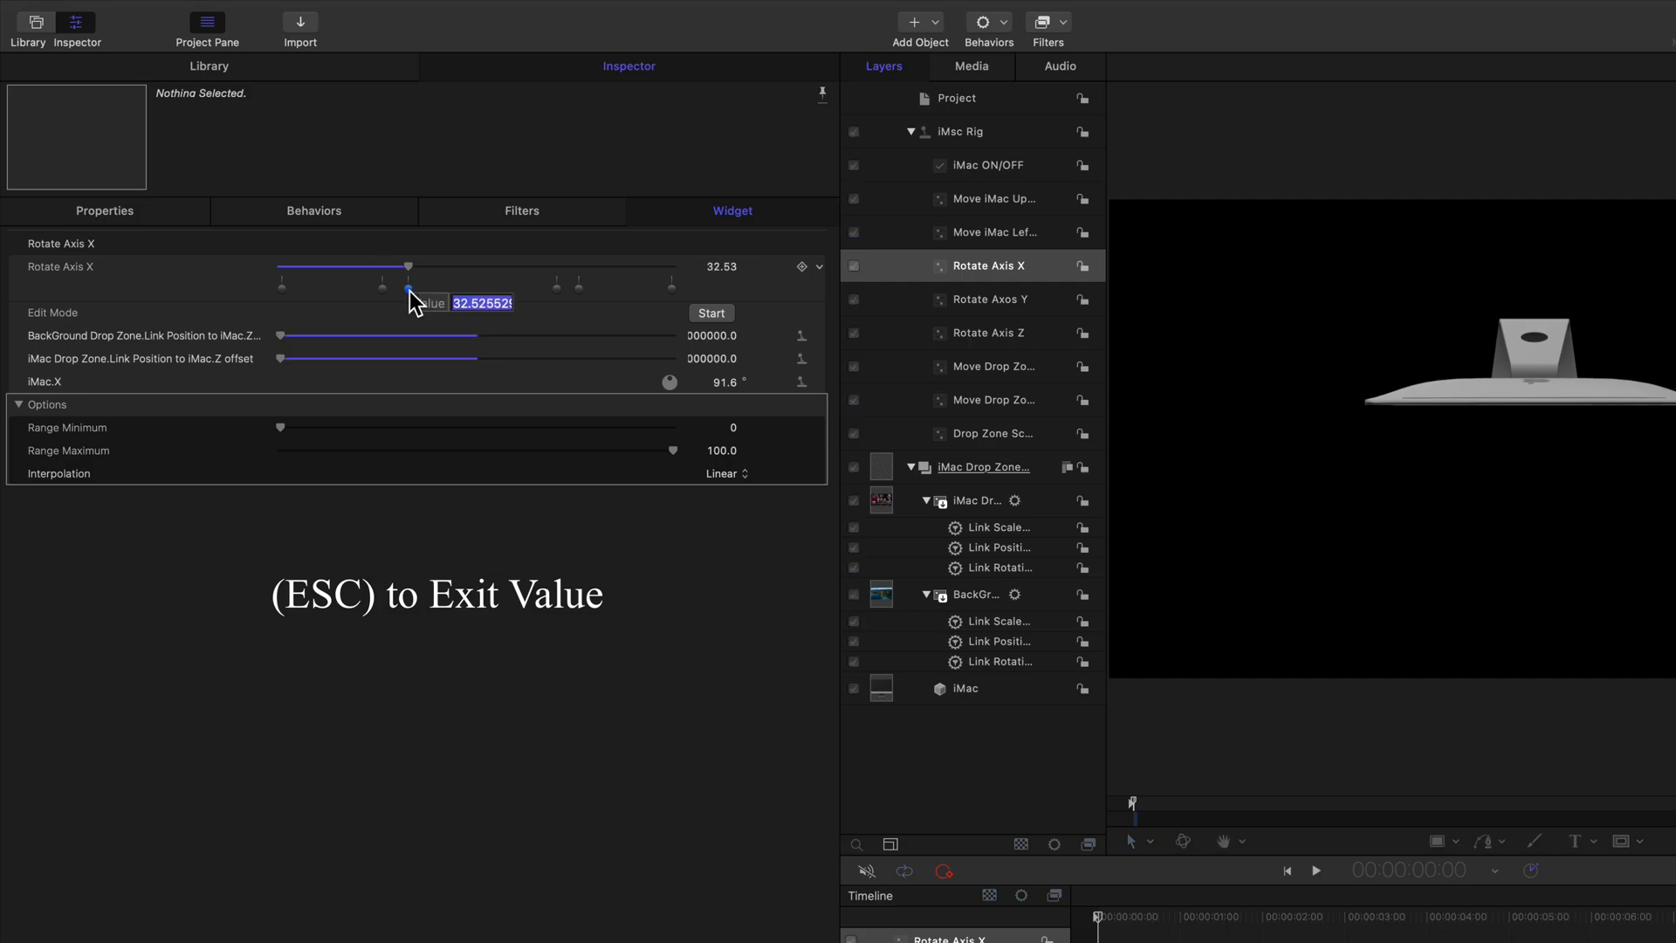
pyautogui.rightClick(488, 299)
pyautogui.click(530, 433)
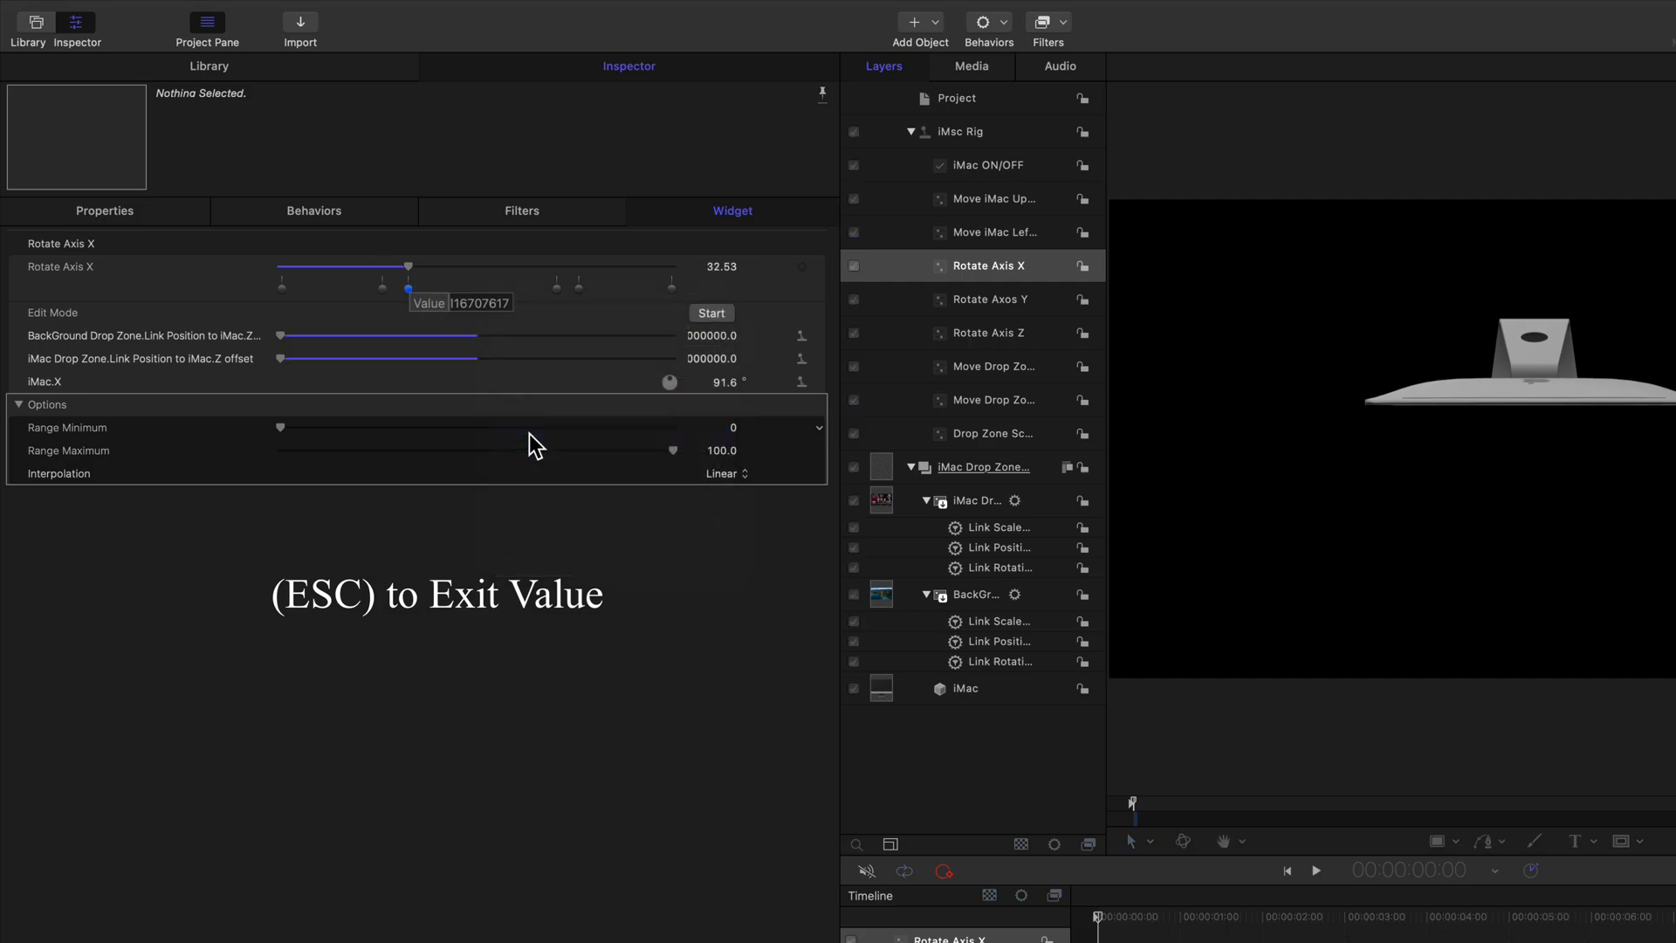
pyautogui.press('Escape')
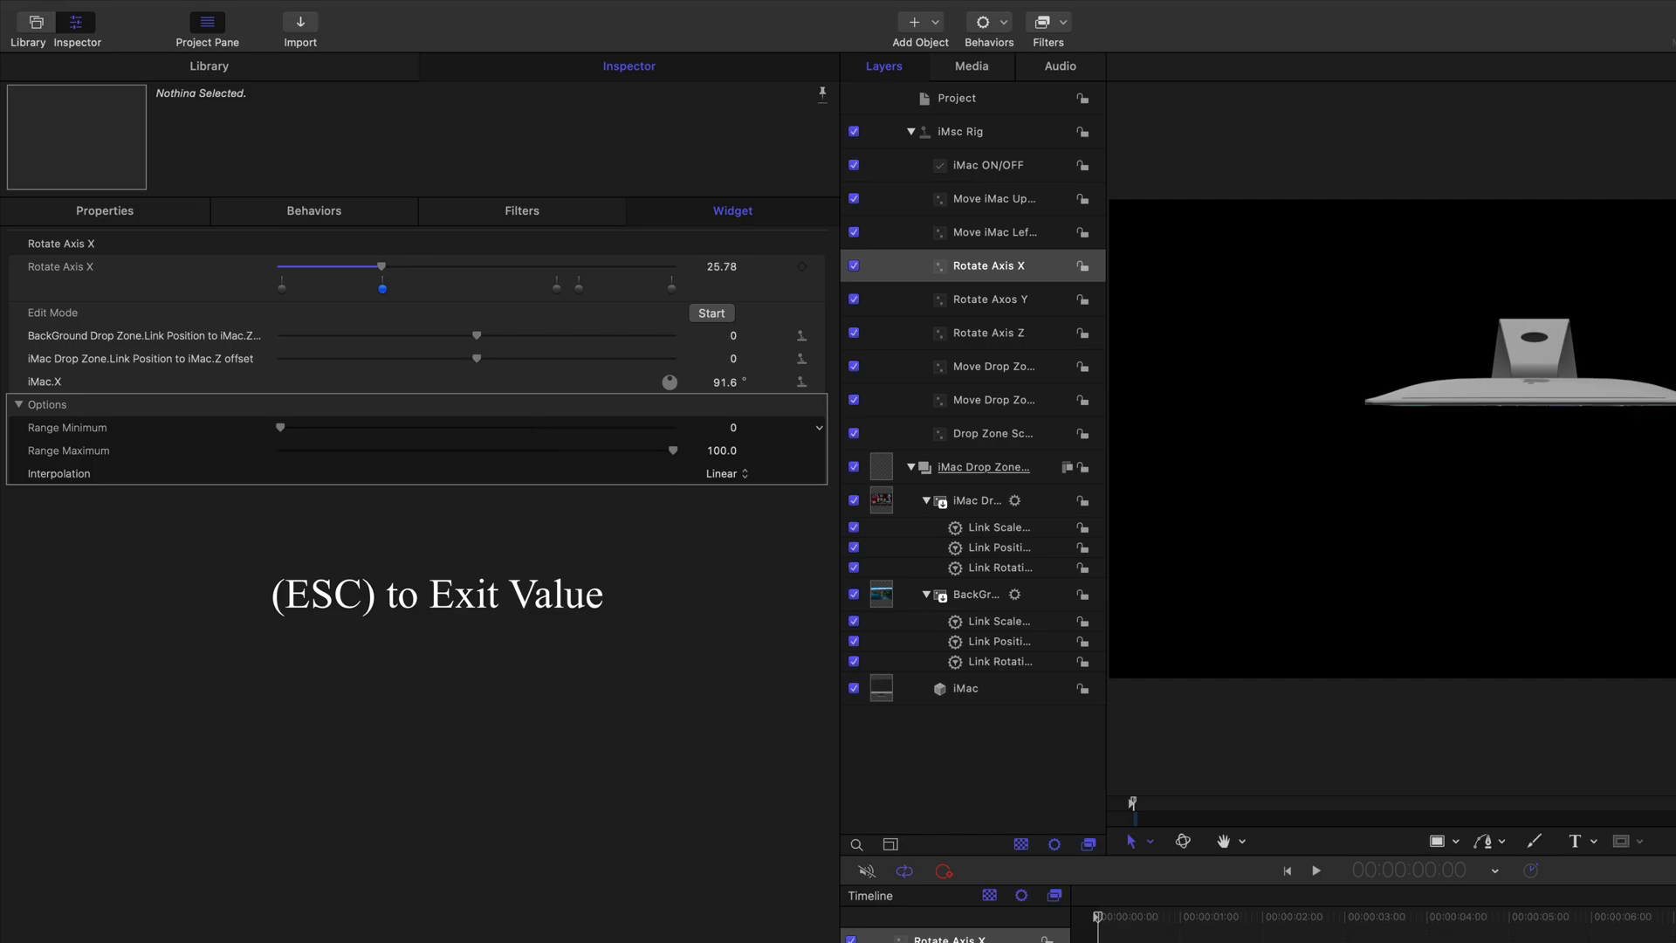
pyautogui.moveTo(382, 266); pyautogui.dragTo(392, 274)
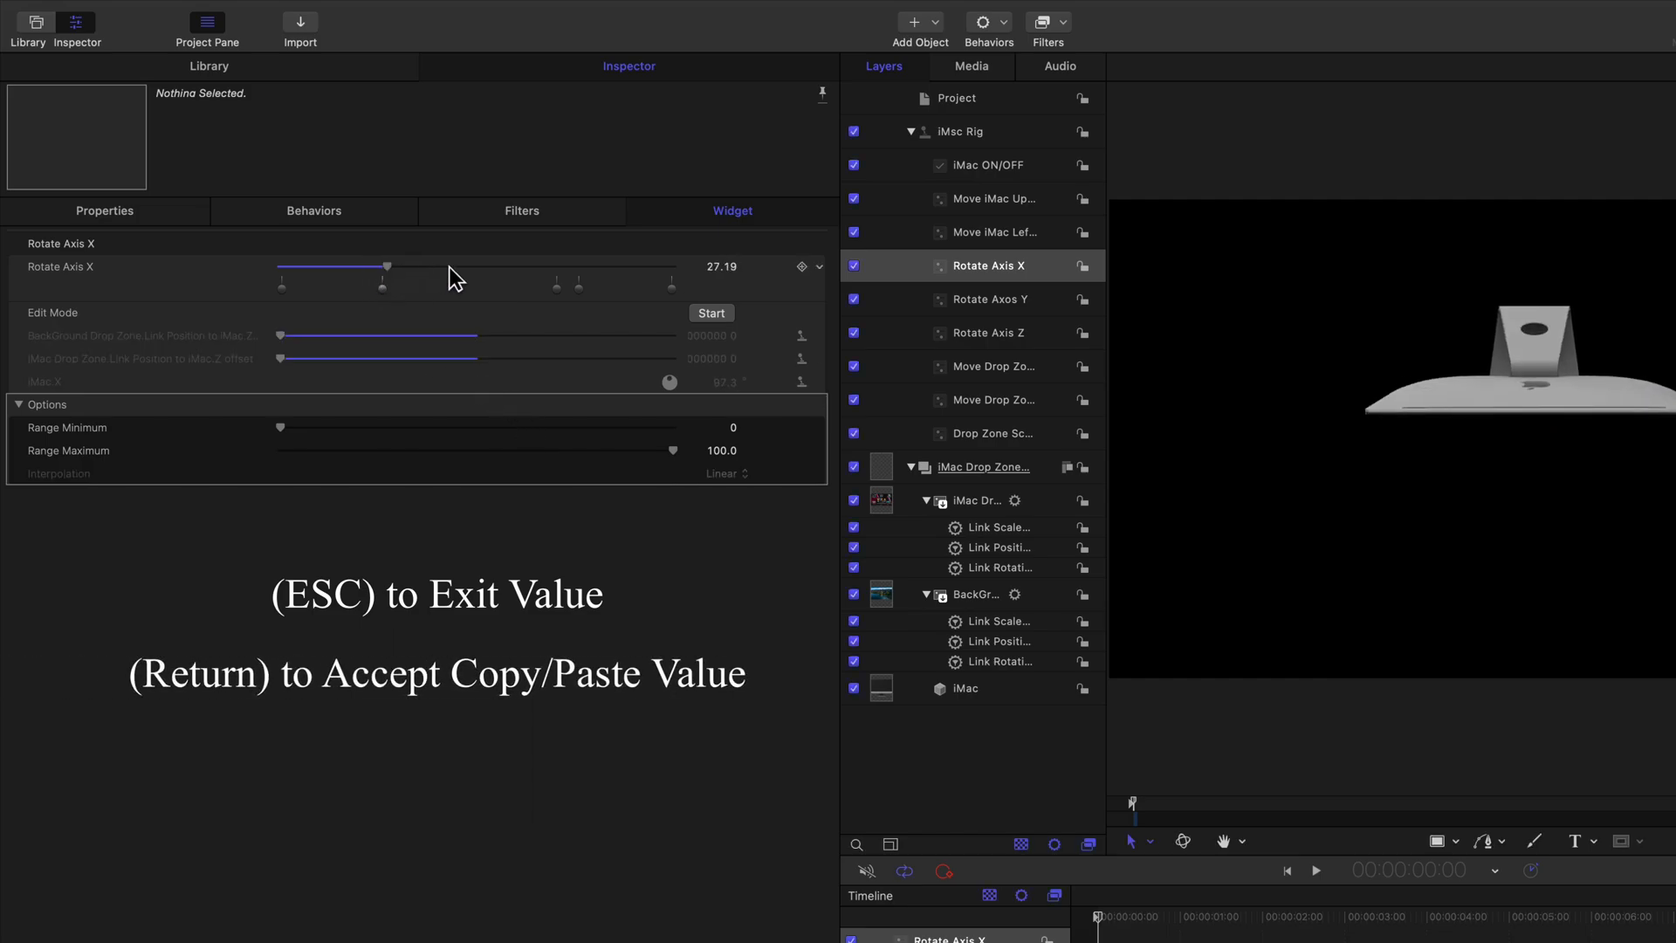
# Step: Move the 70.53 snapshot onto its neighbour with the copied value 76.24385749385749, and return Rotate Axis X to 0
pyautogui.doubleClick(579, 288)
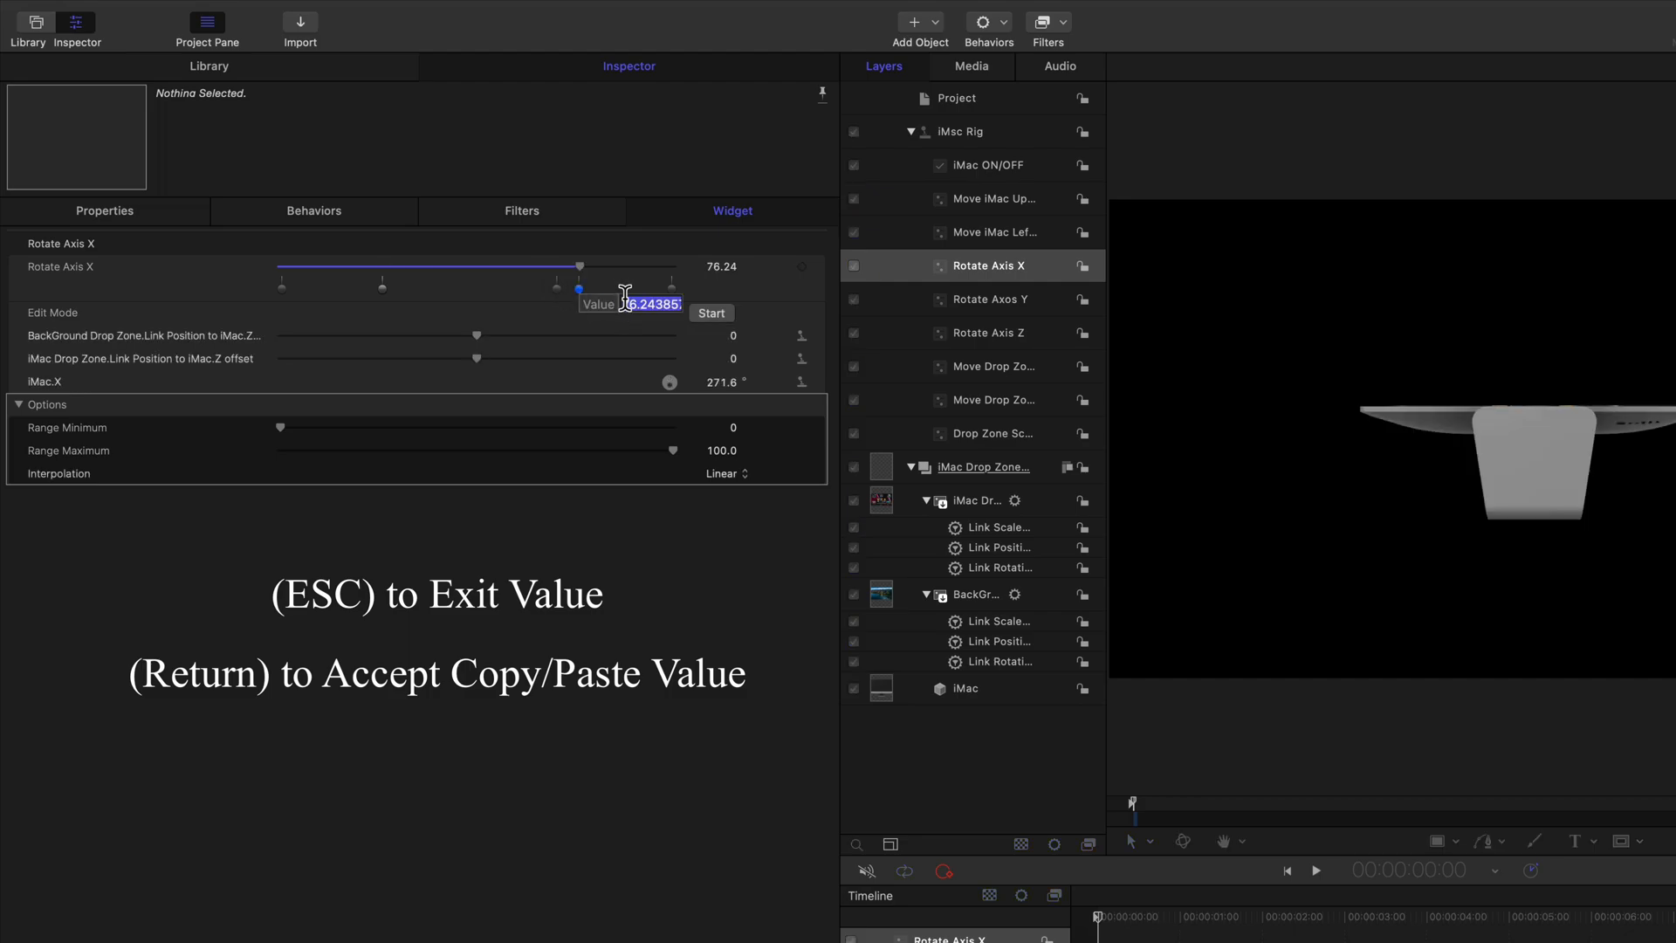
pyautogui.rightClick(624, 297)
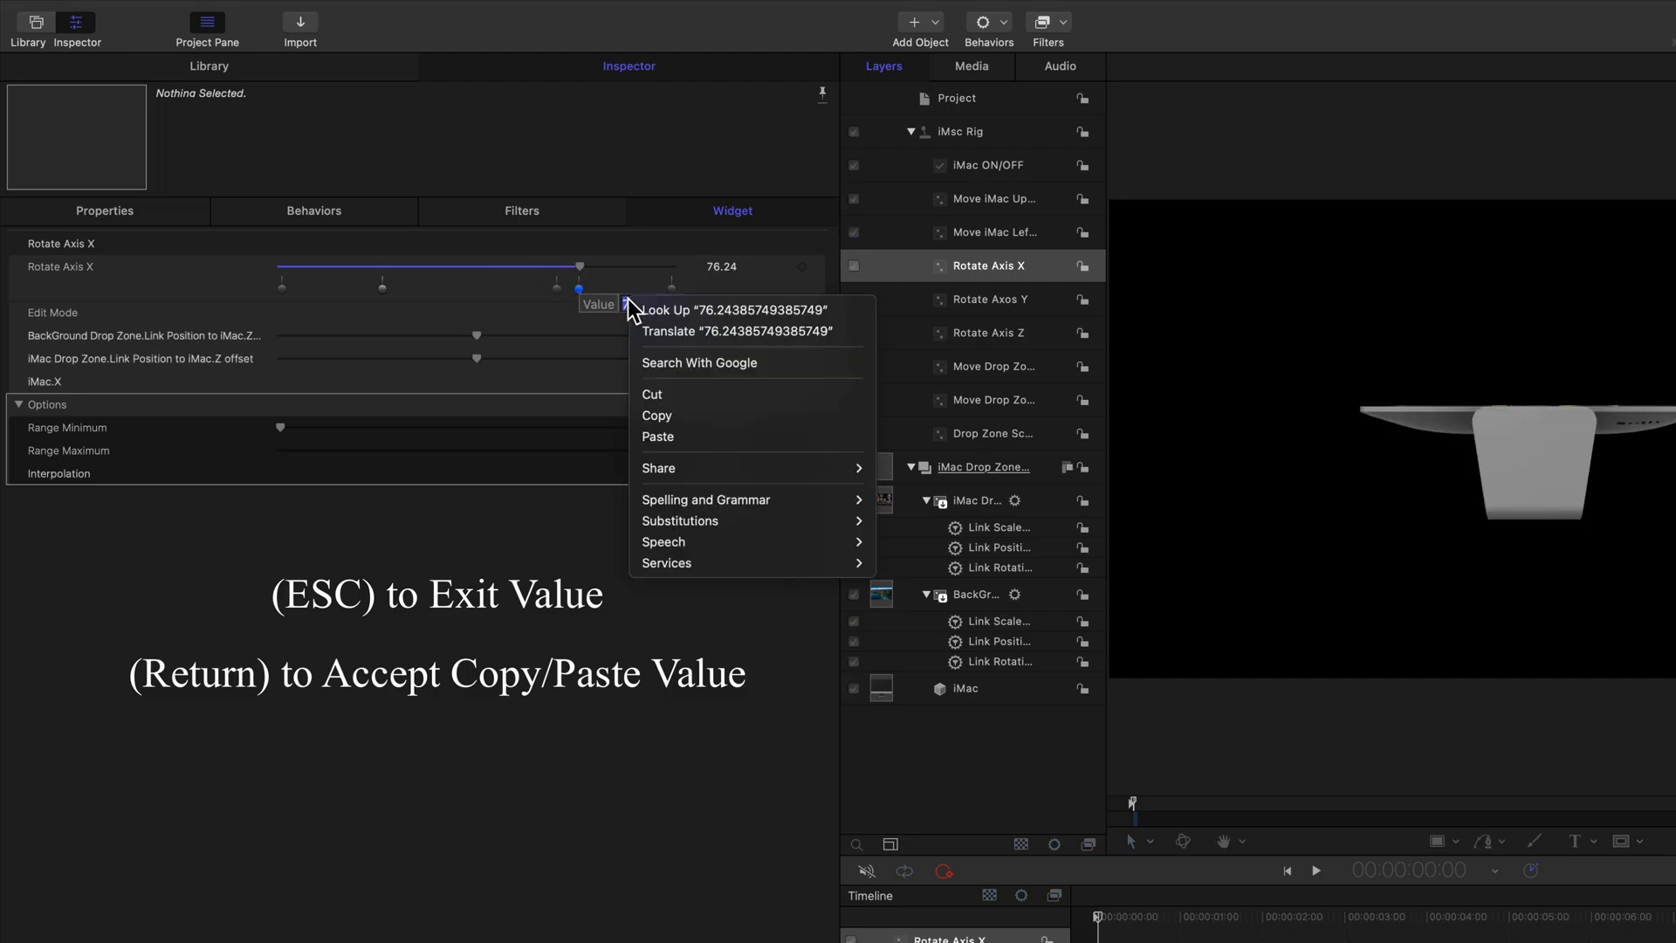
pyautogui.click(657, 416)
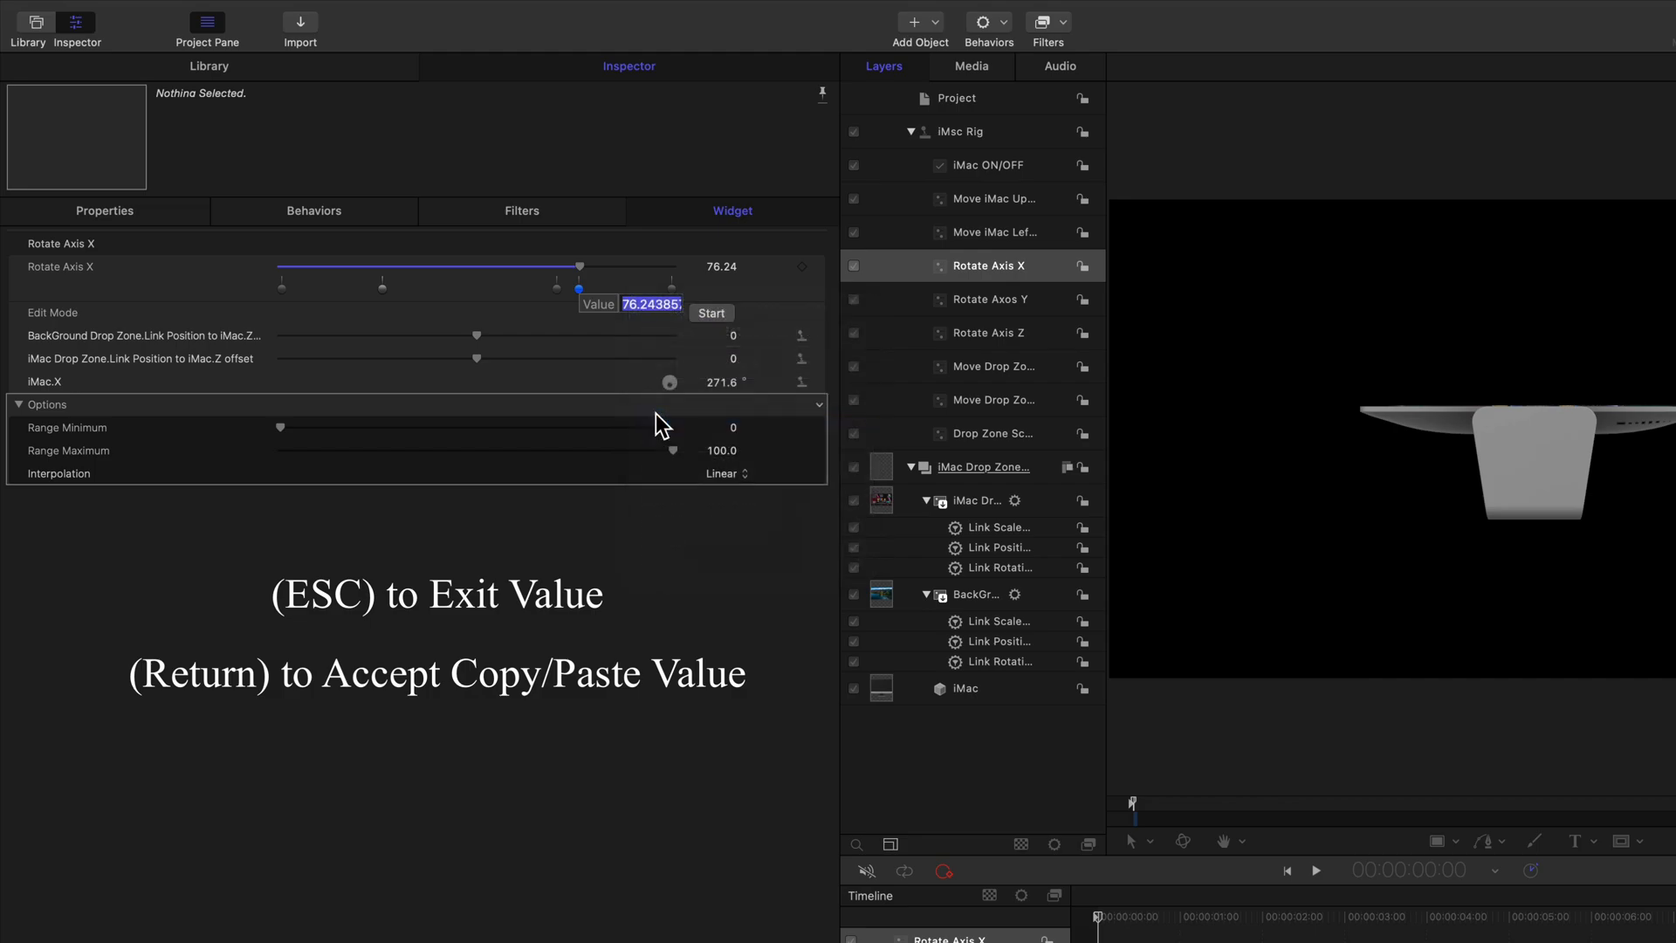
pyautogui.press('Escape')
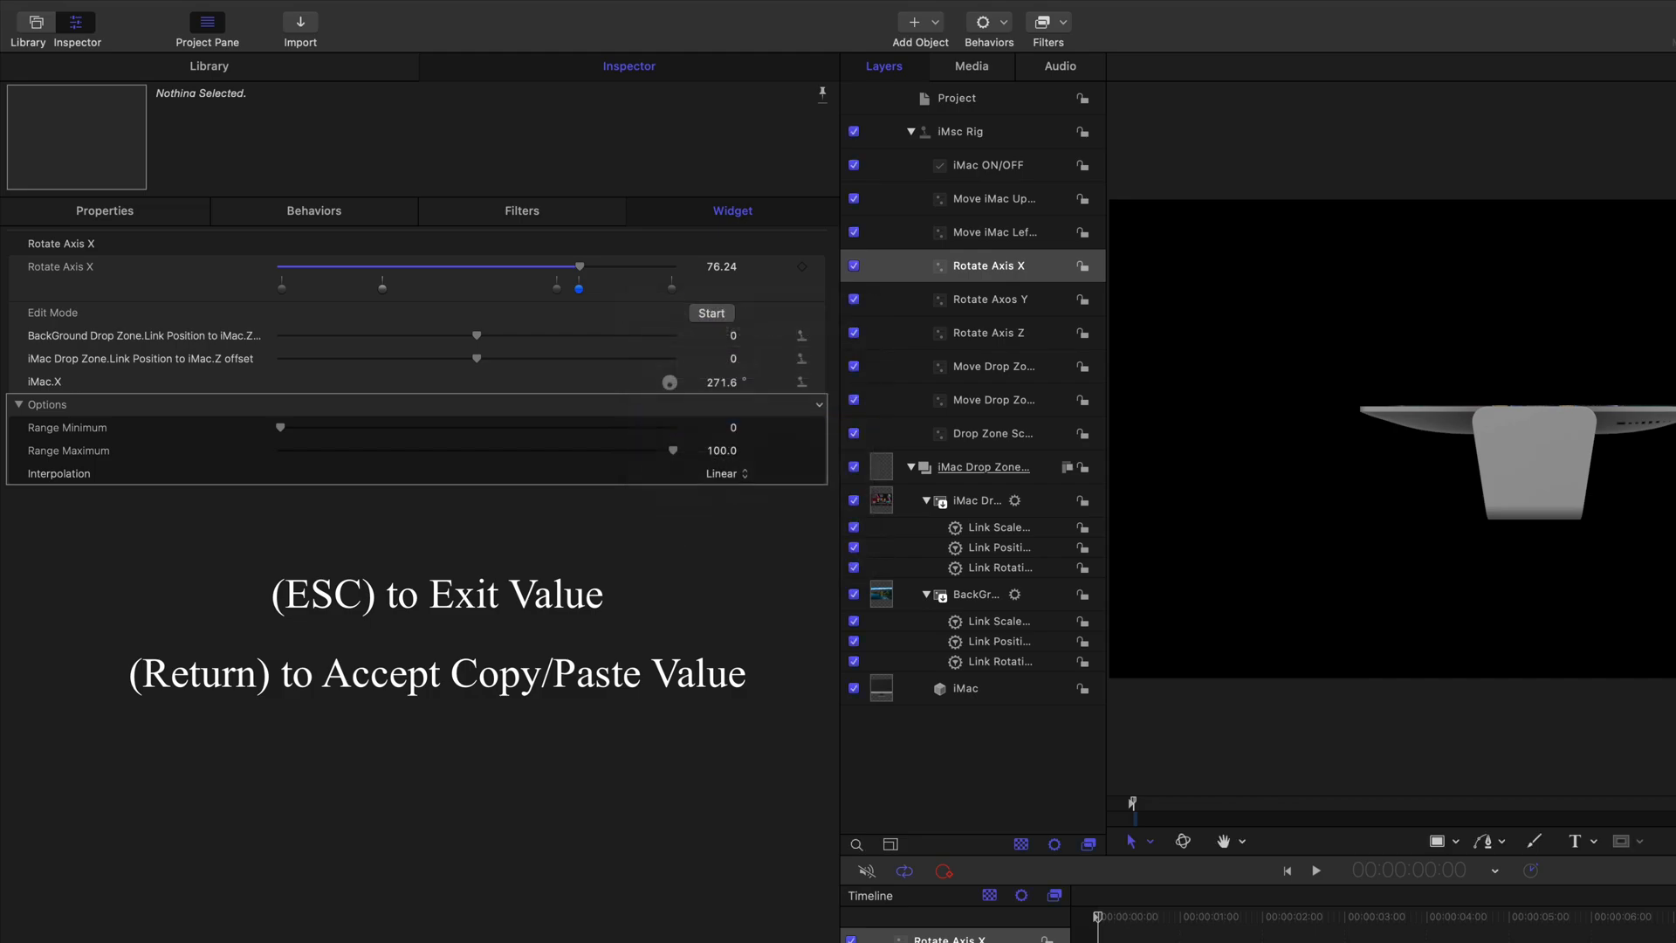
pyautogui.doubleClick(557, 289)
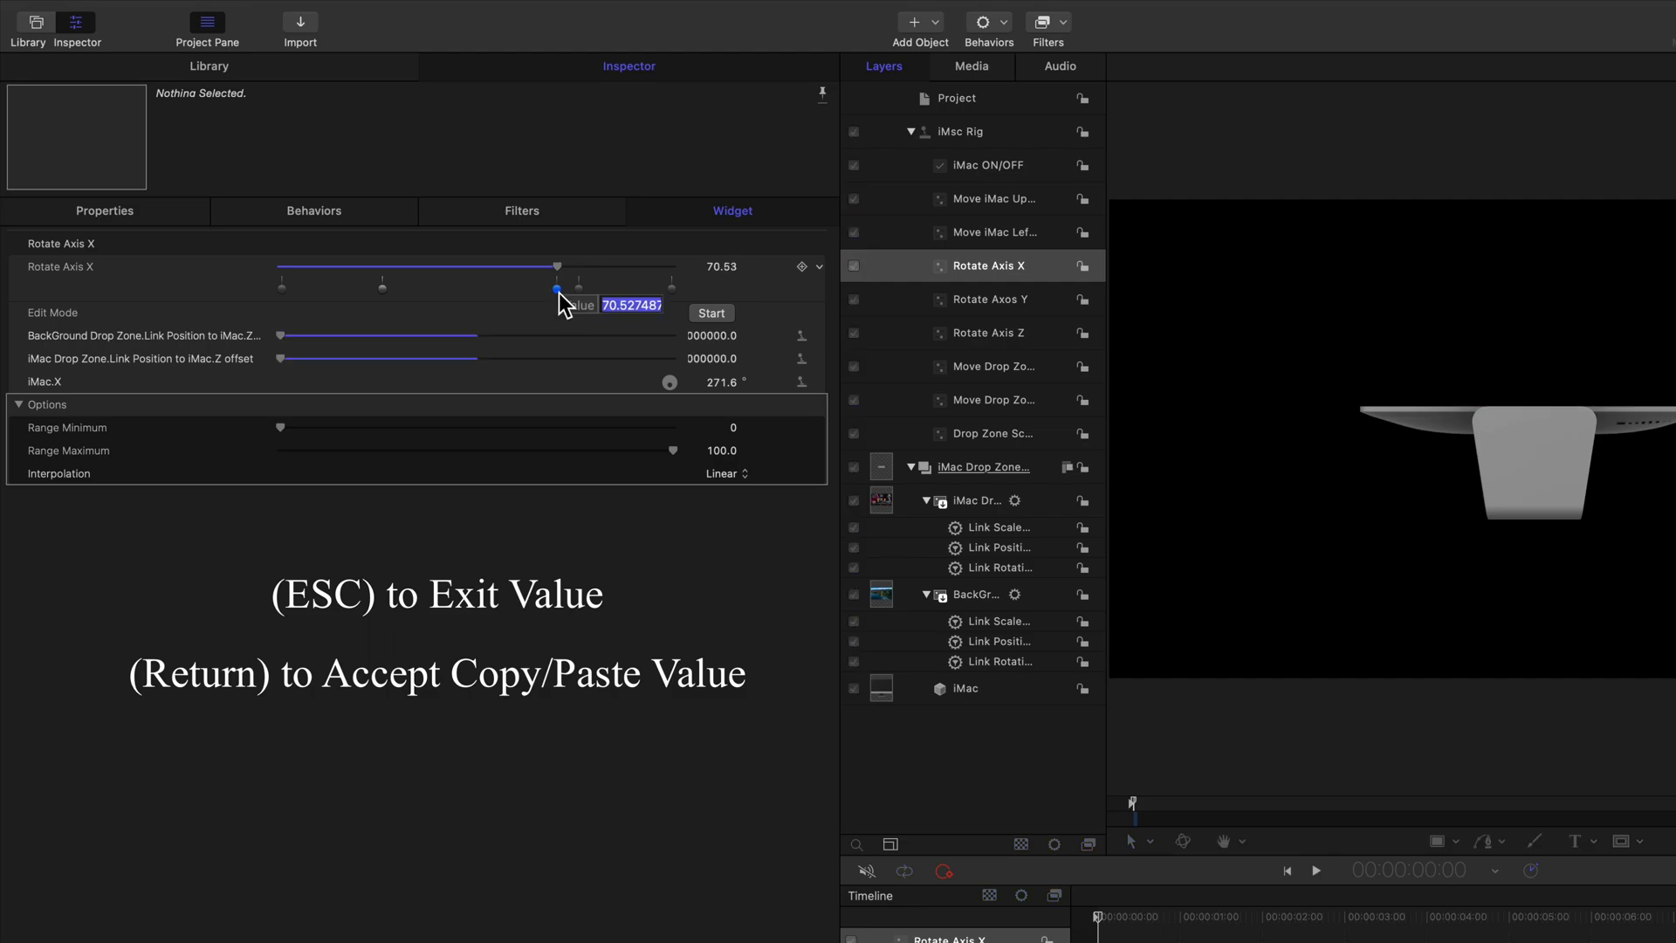
pyautogui.rightClick(630, 303)
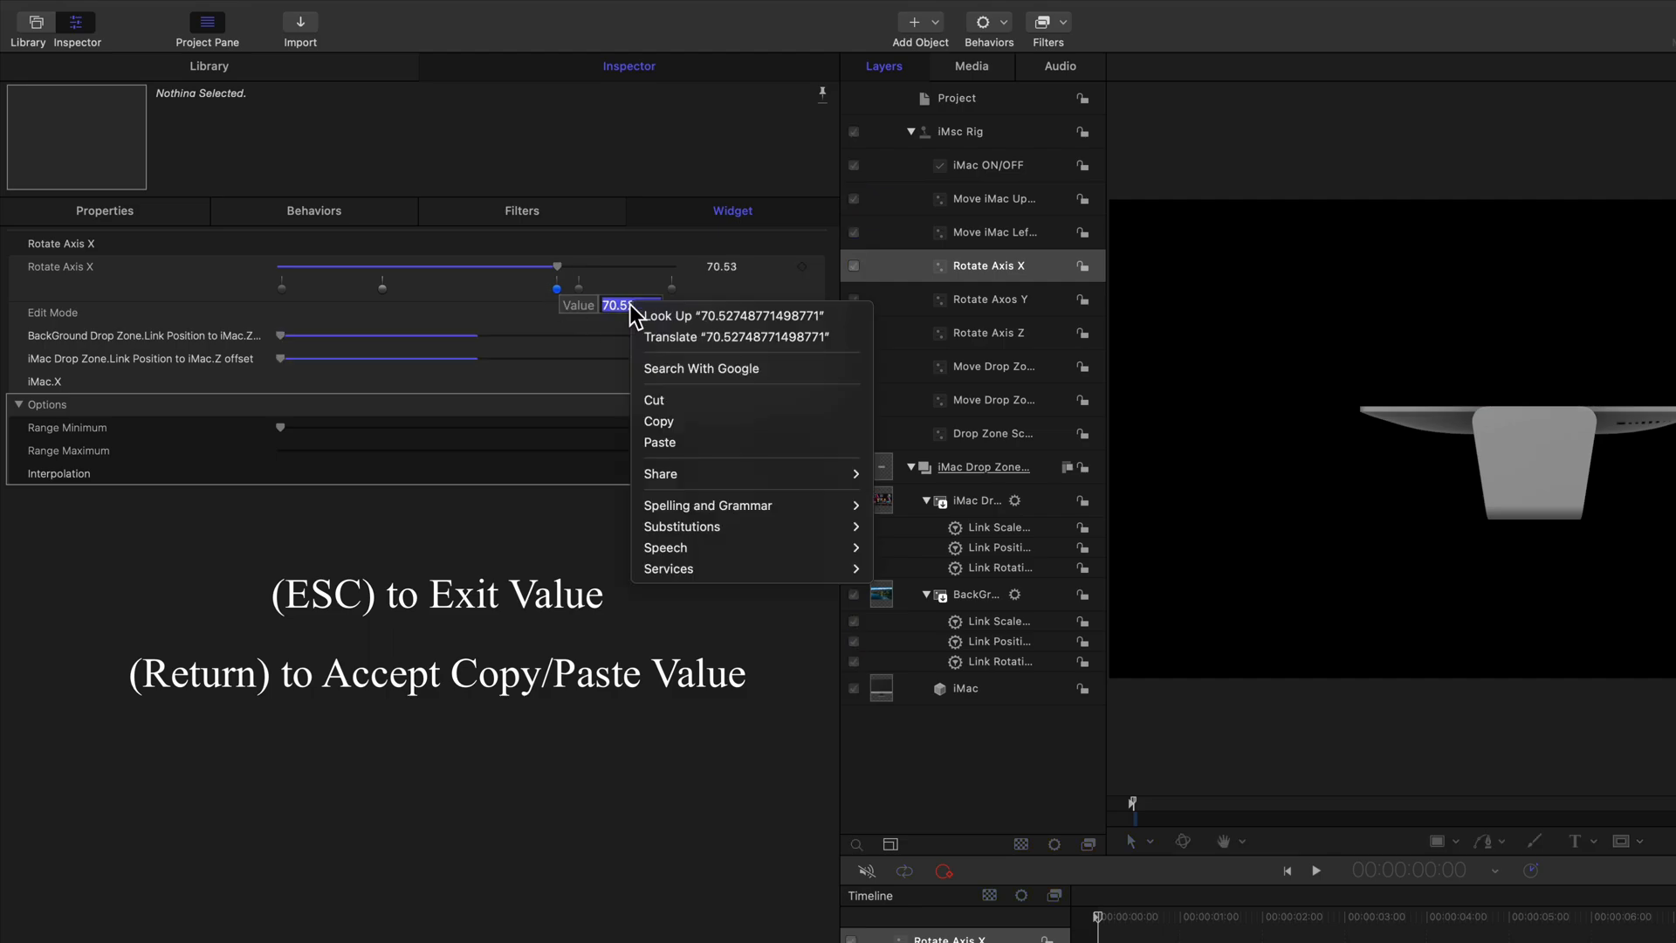
pyautogui.click(660, 442)
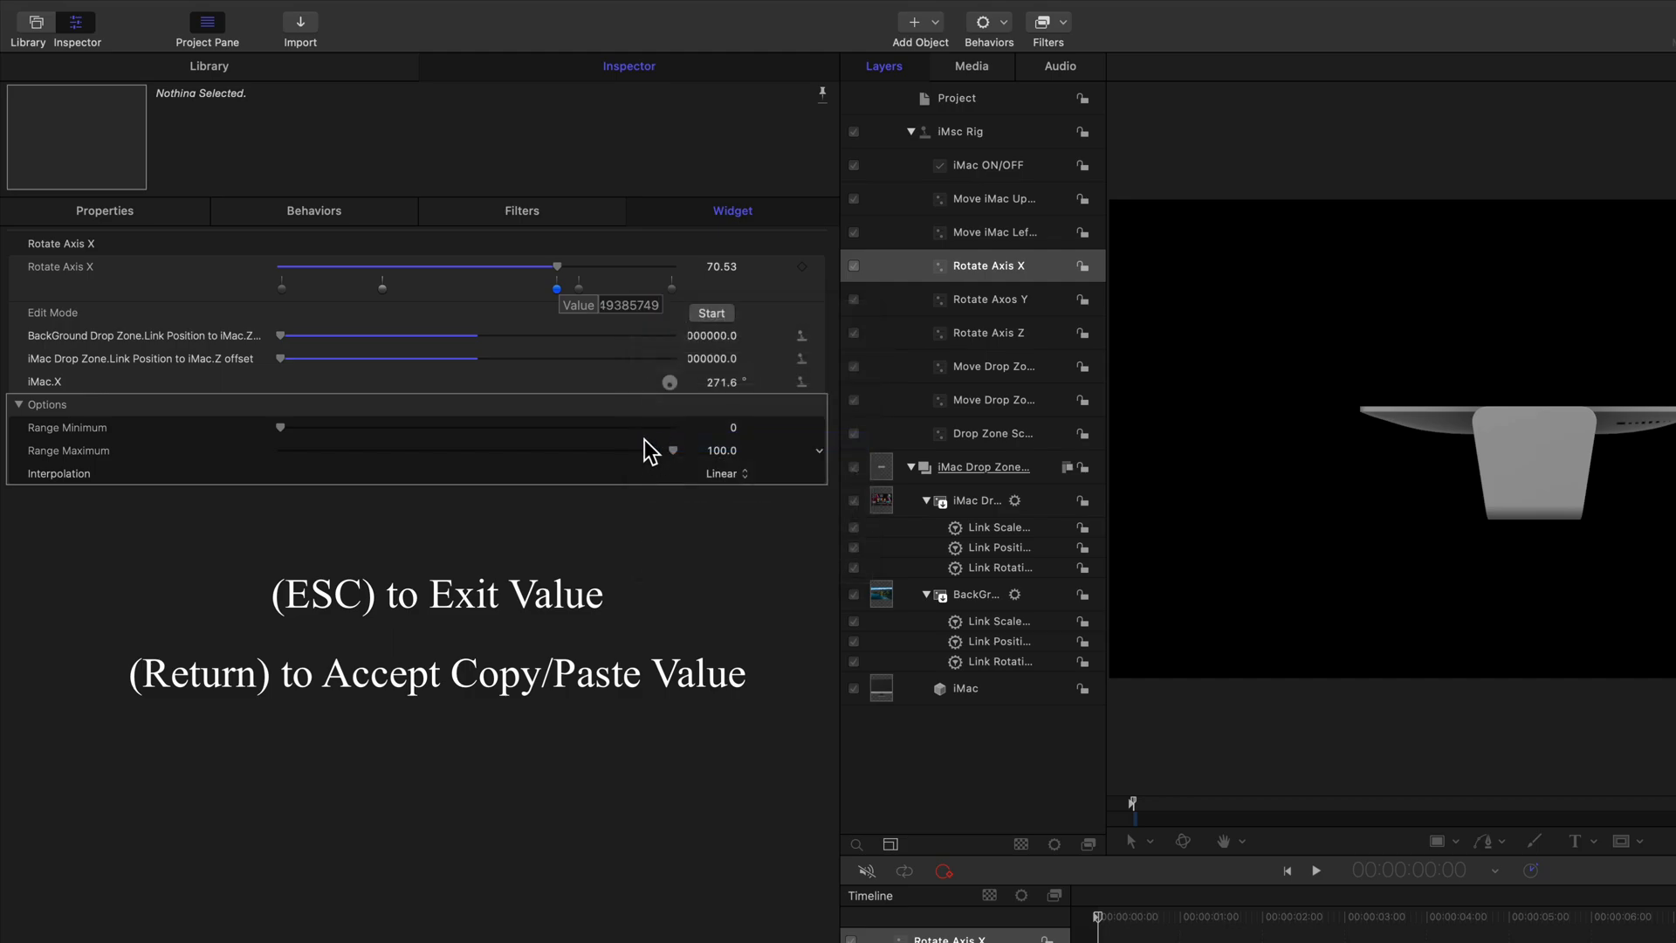
pyautogui.press('Return')
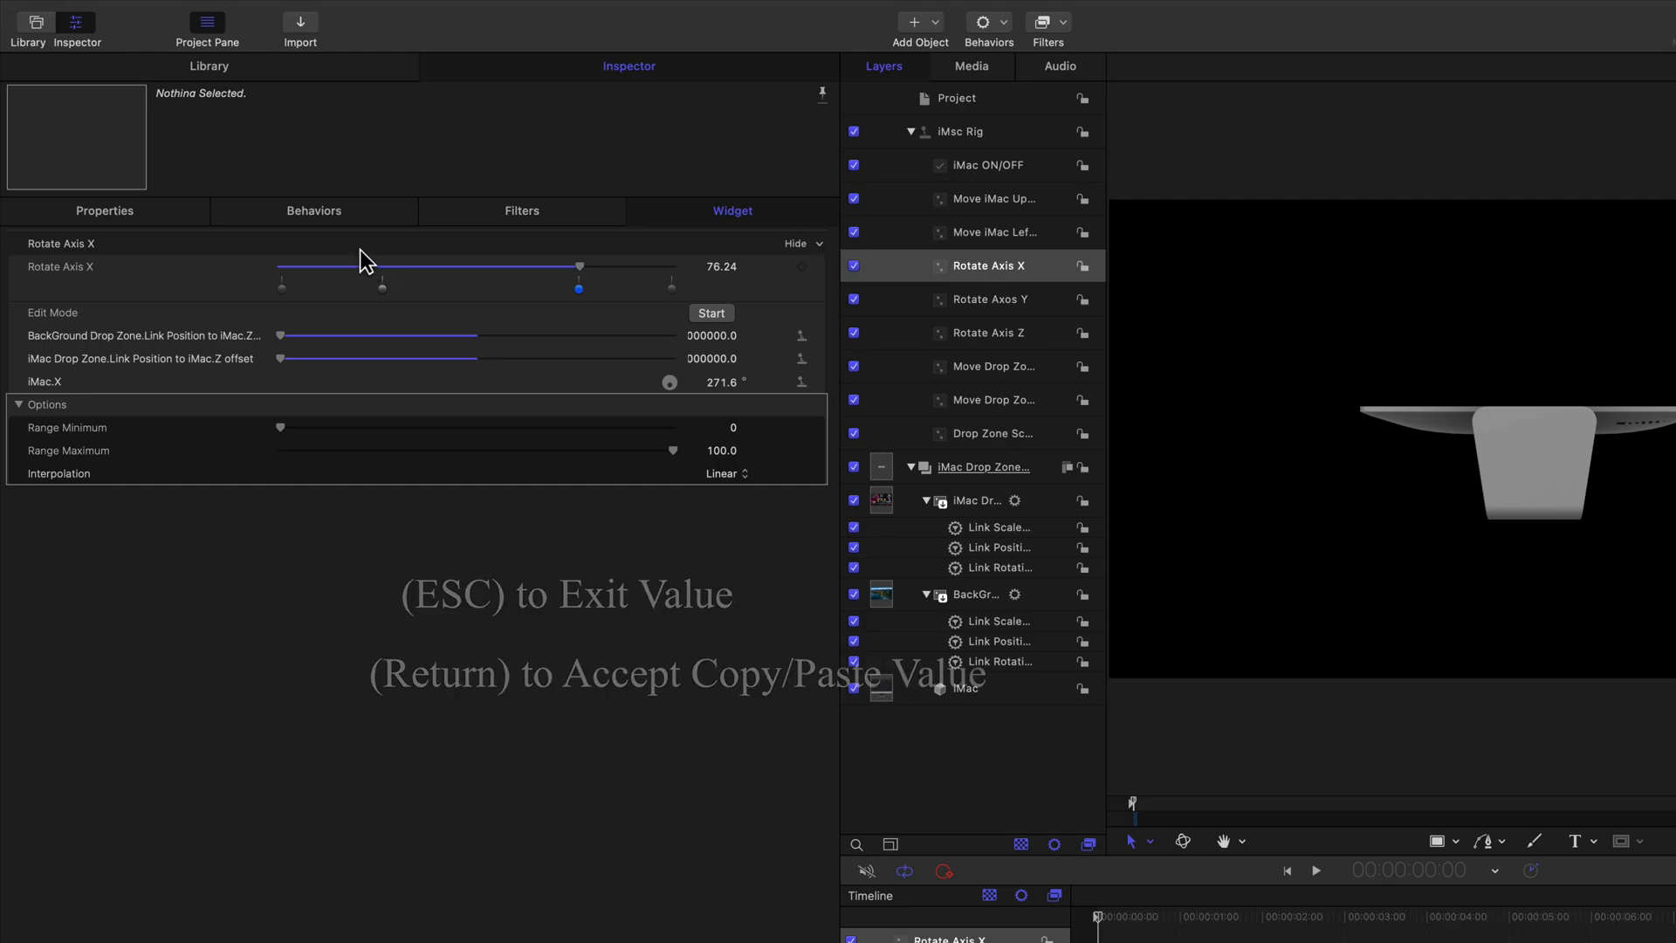
pyautogui.moveTo(372, 266); pyautogui.dragTo(273, 269)
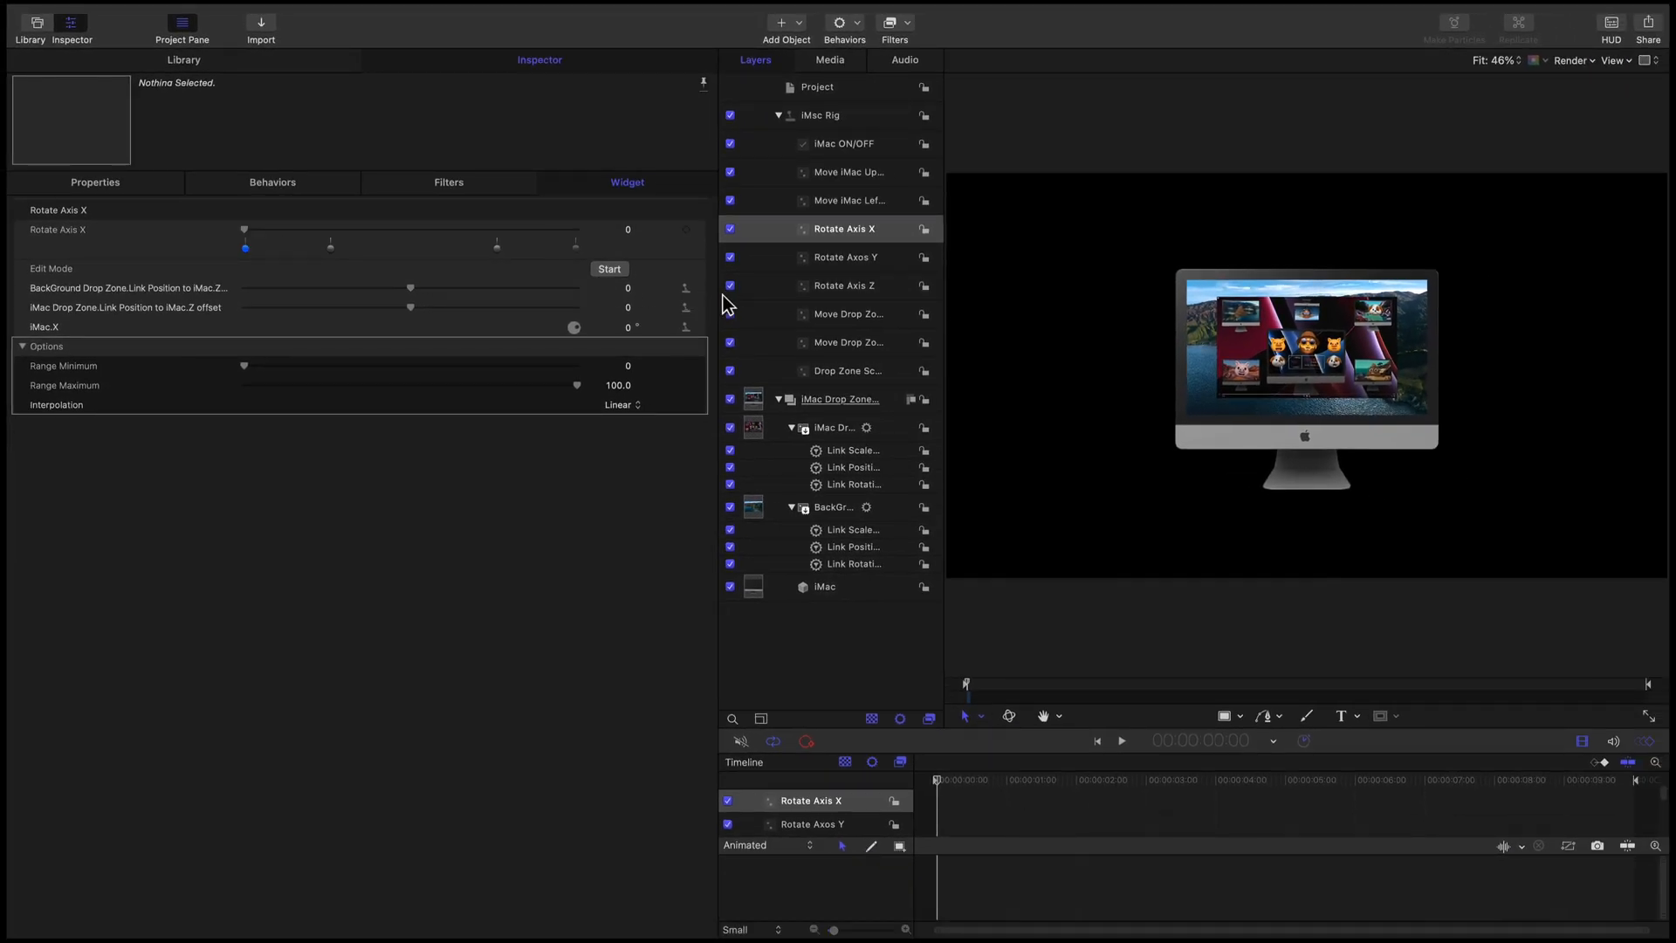
# Step: Widen the layers list by narrowing the inspector, and display the project's published parameters
pyautogui.moveTo(720, 298); pyautogui.dragTo(183, 286)
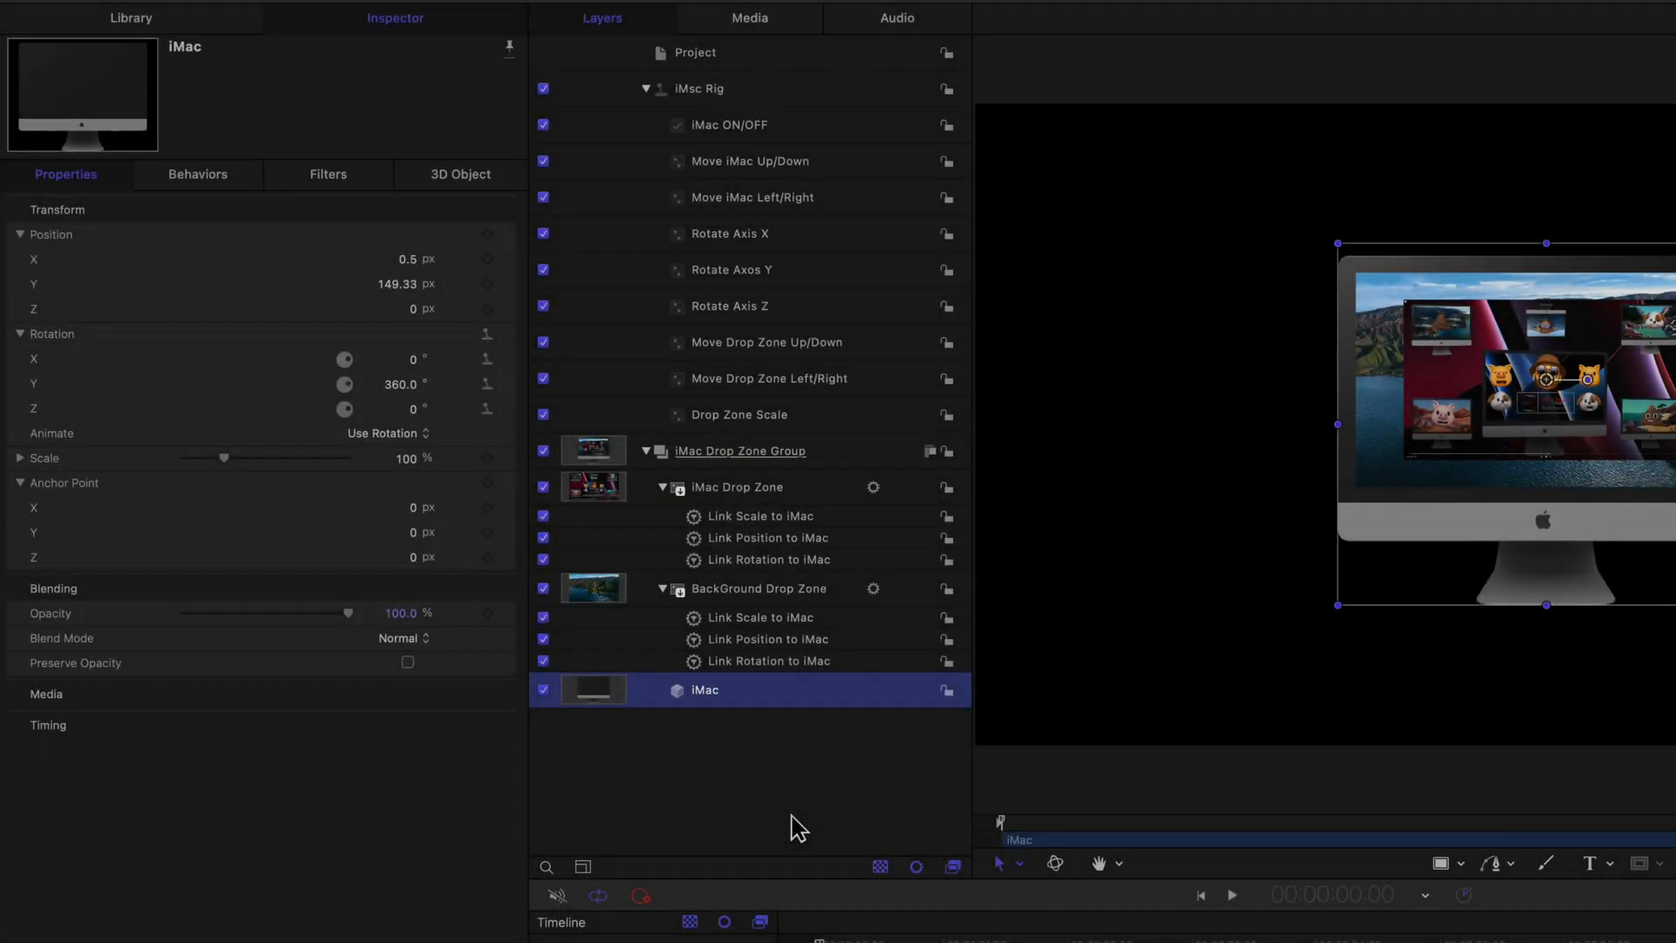
pyautogui.click(696, 54)
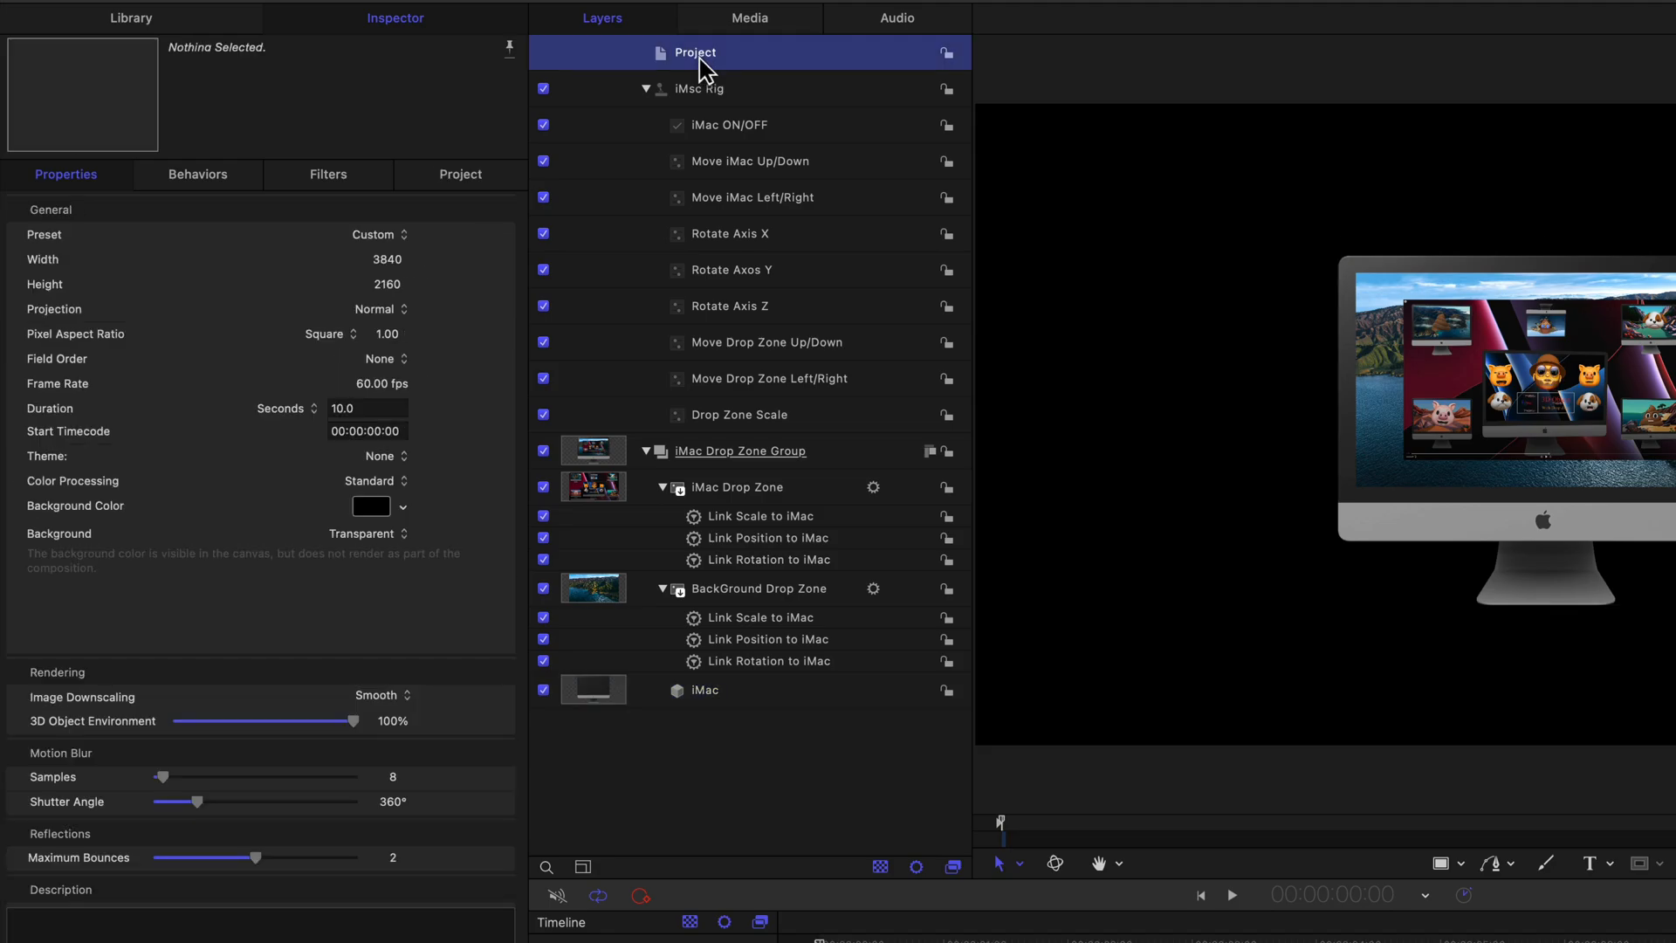
pyautogui.click(458, 175)
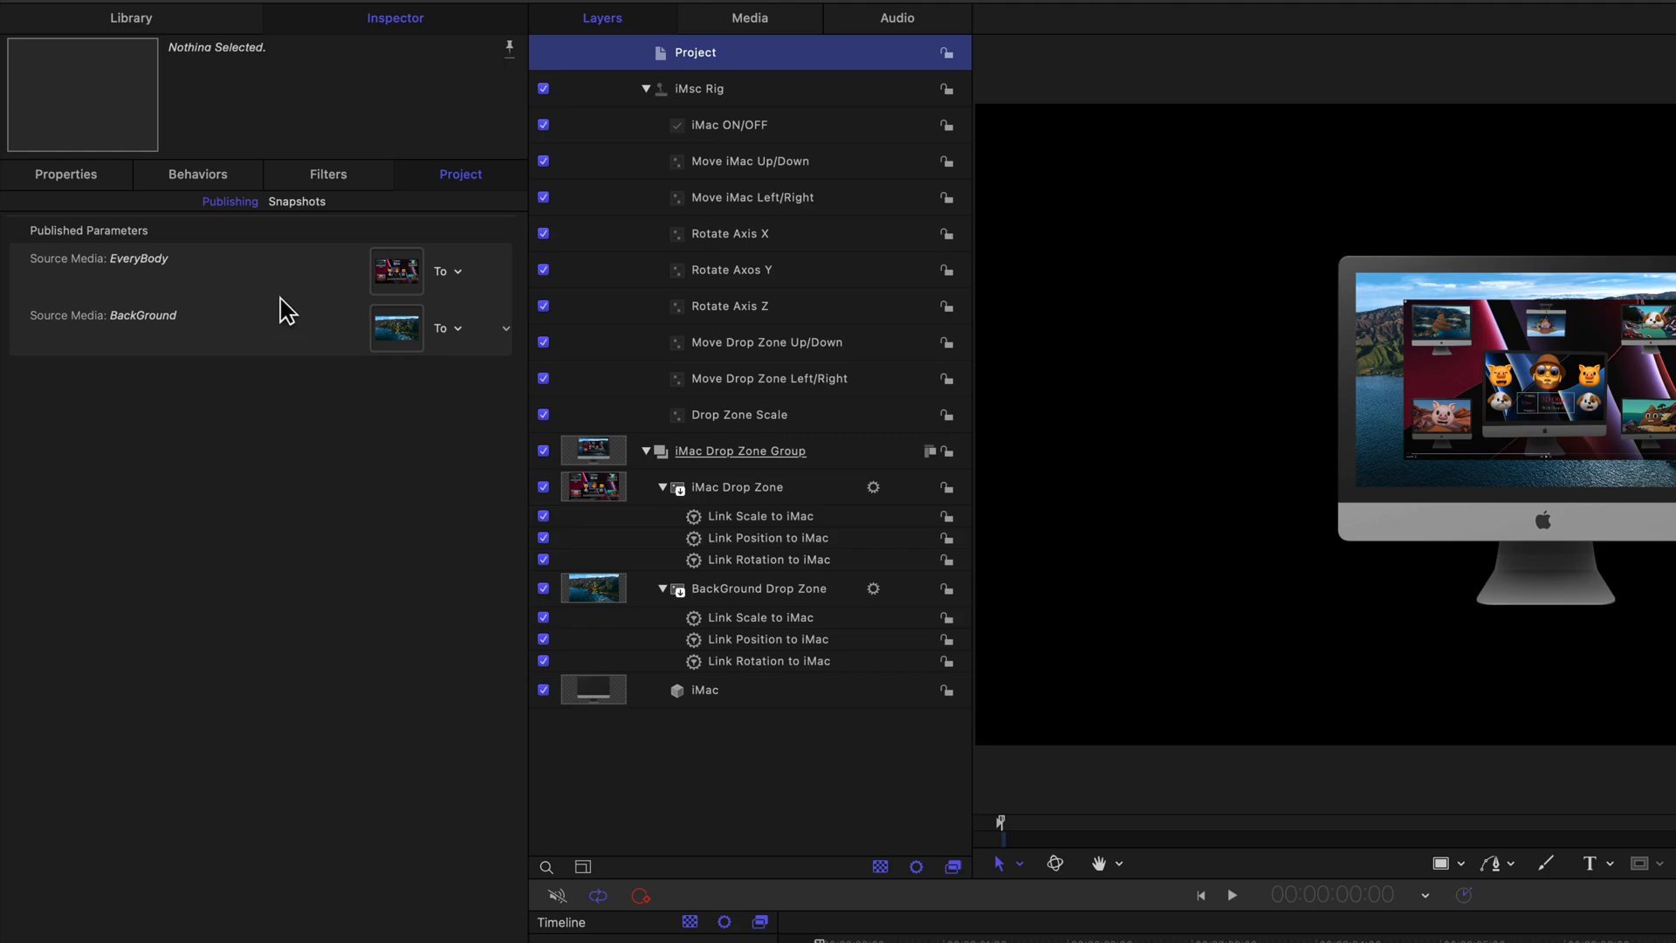
# Step: Publish the Scale parameter of the iMac 3D object
pyautogui.click(711, 694)
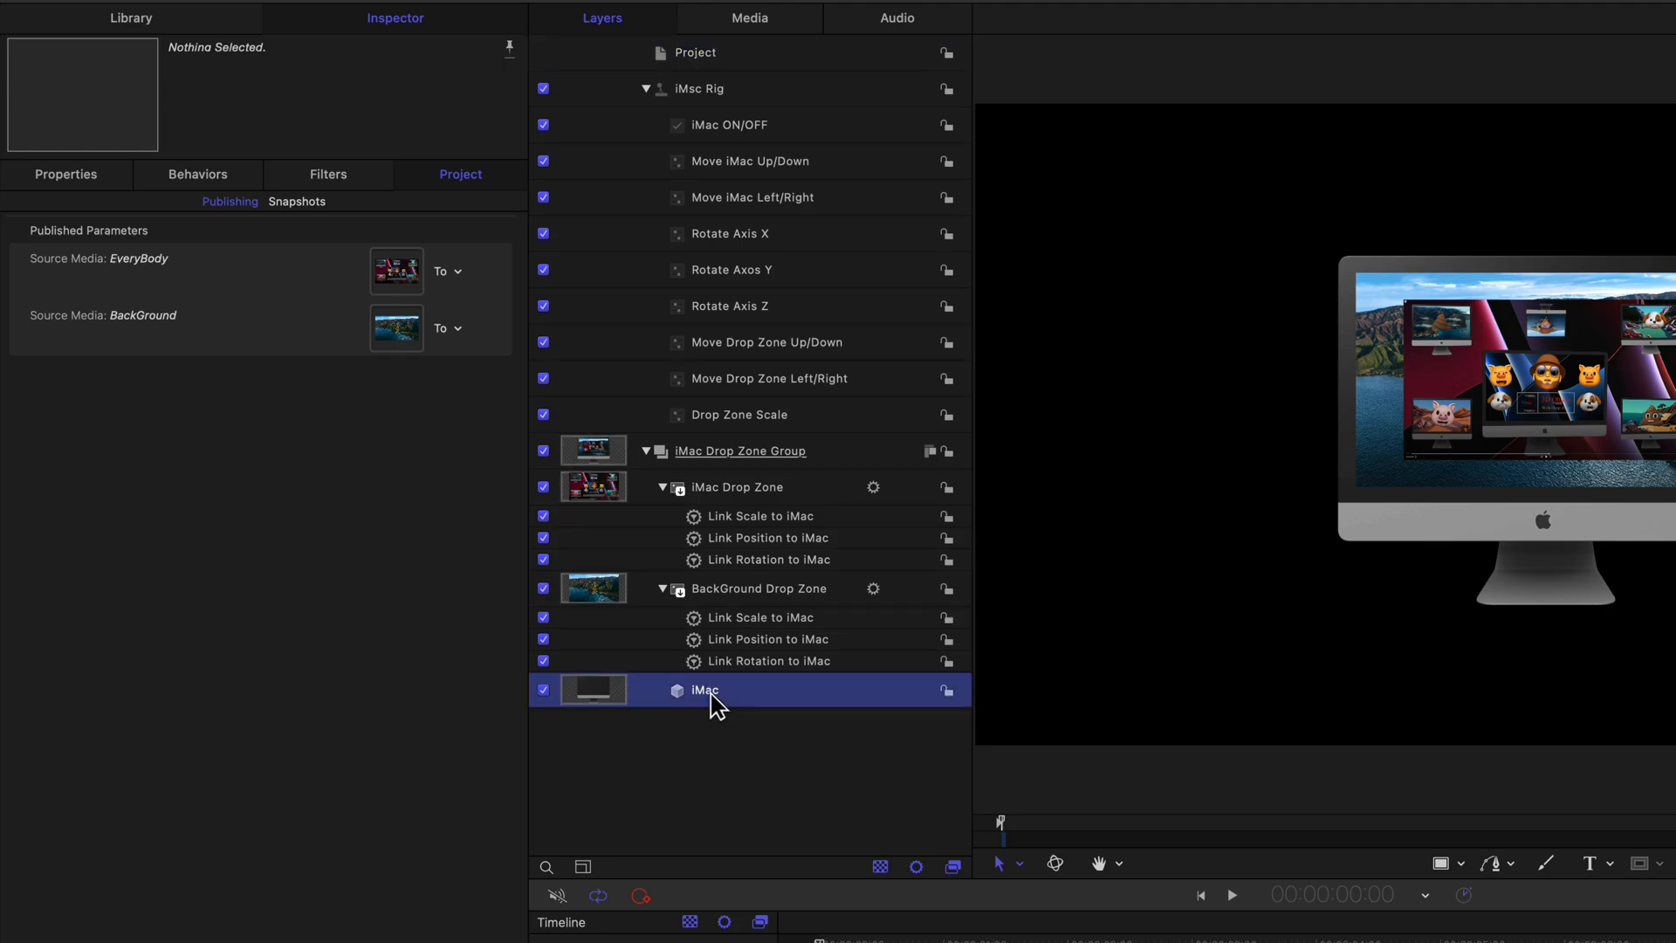
pyautogui.click(76, 185)
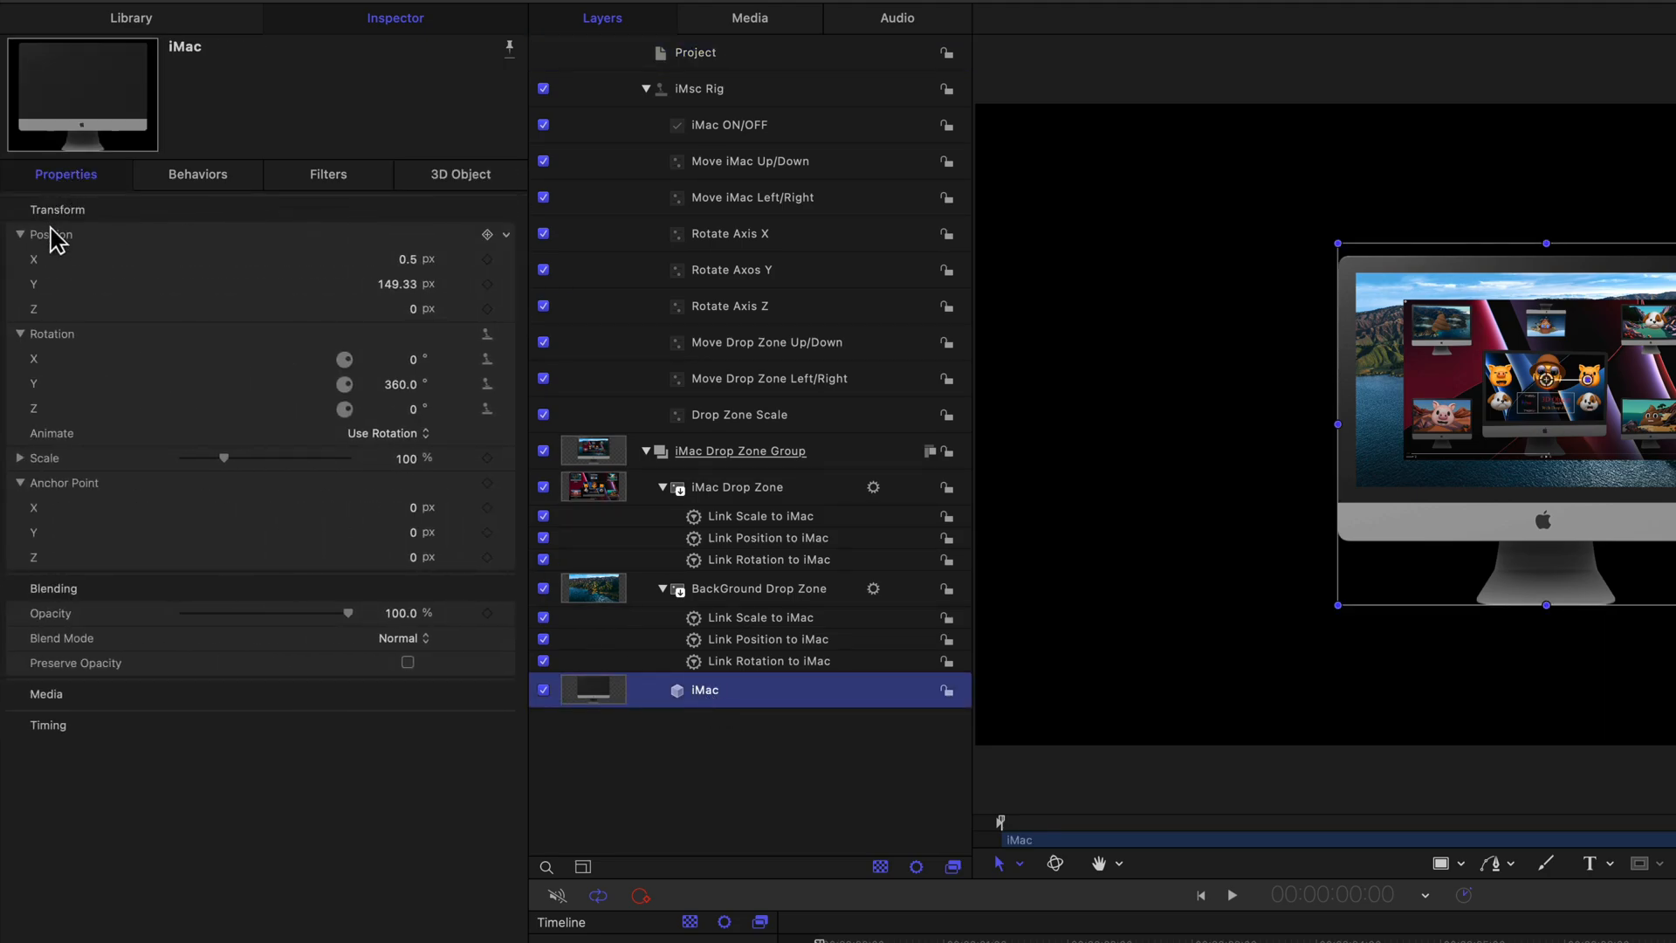
pyautogui.click(505, 459)
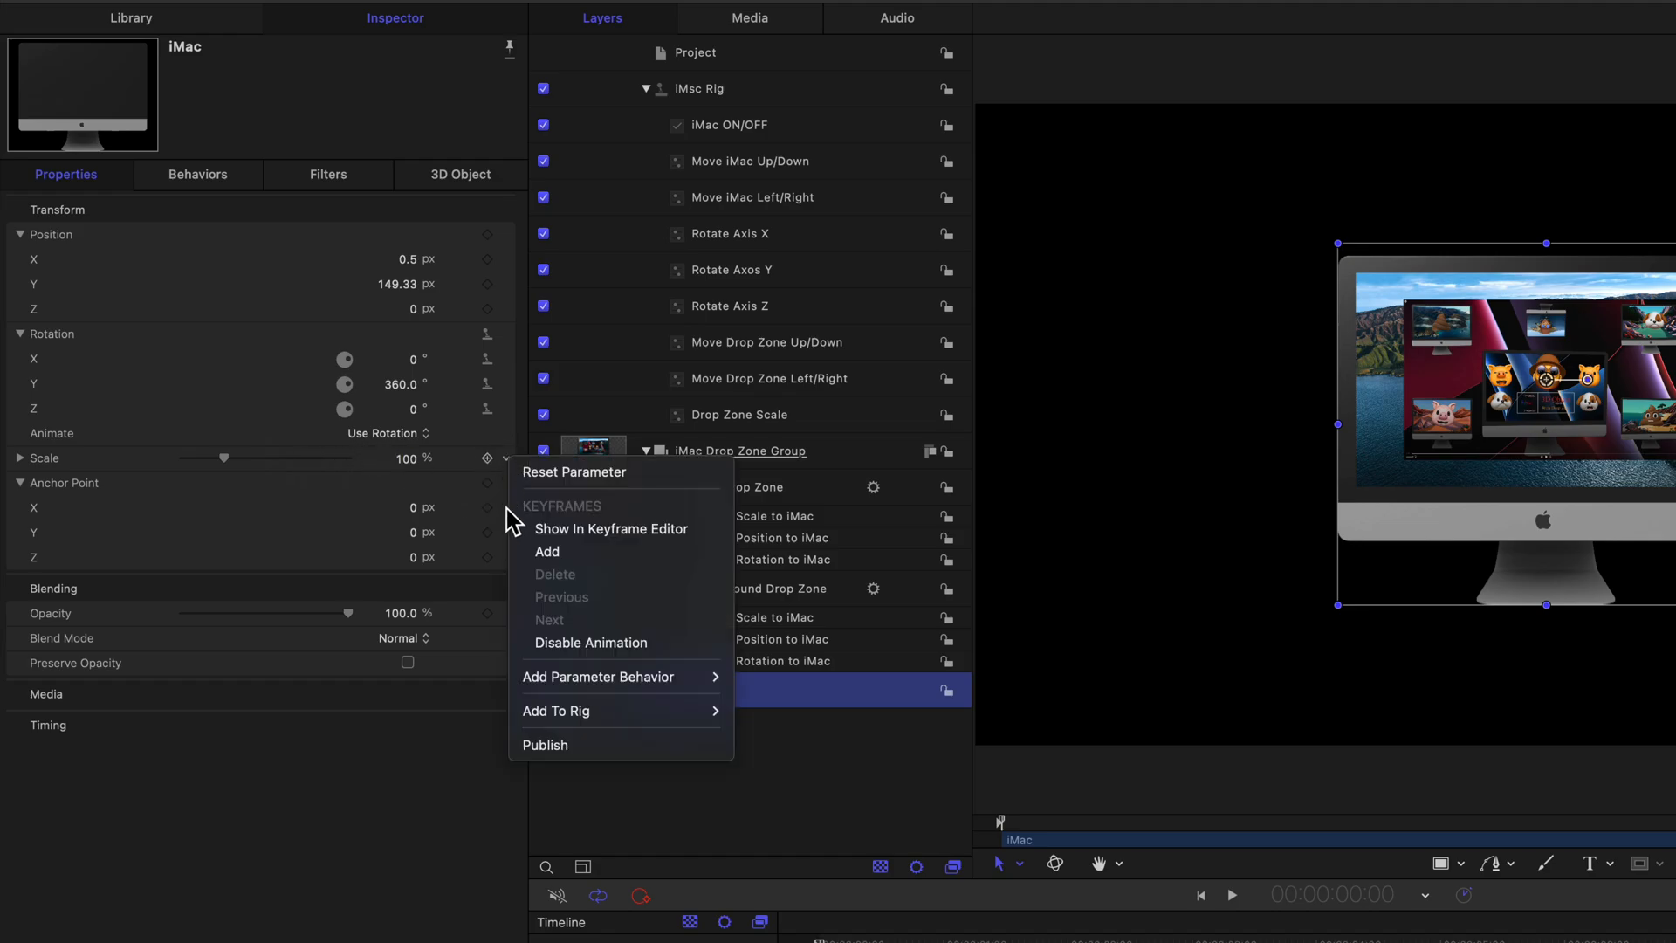
pyautogui.click(545, 745)
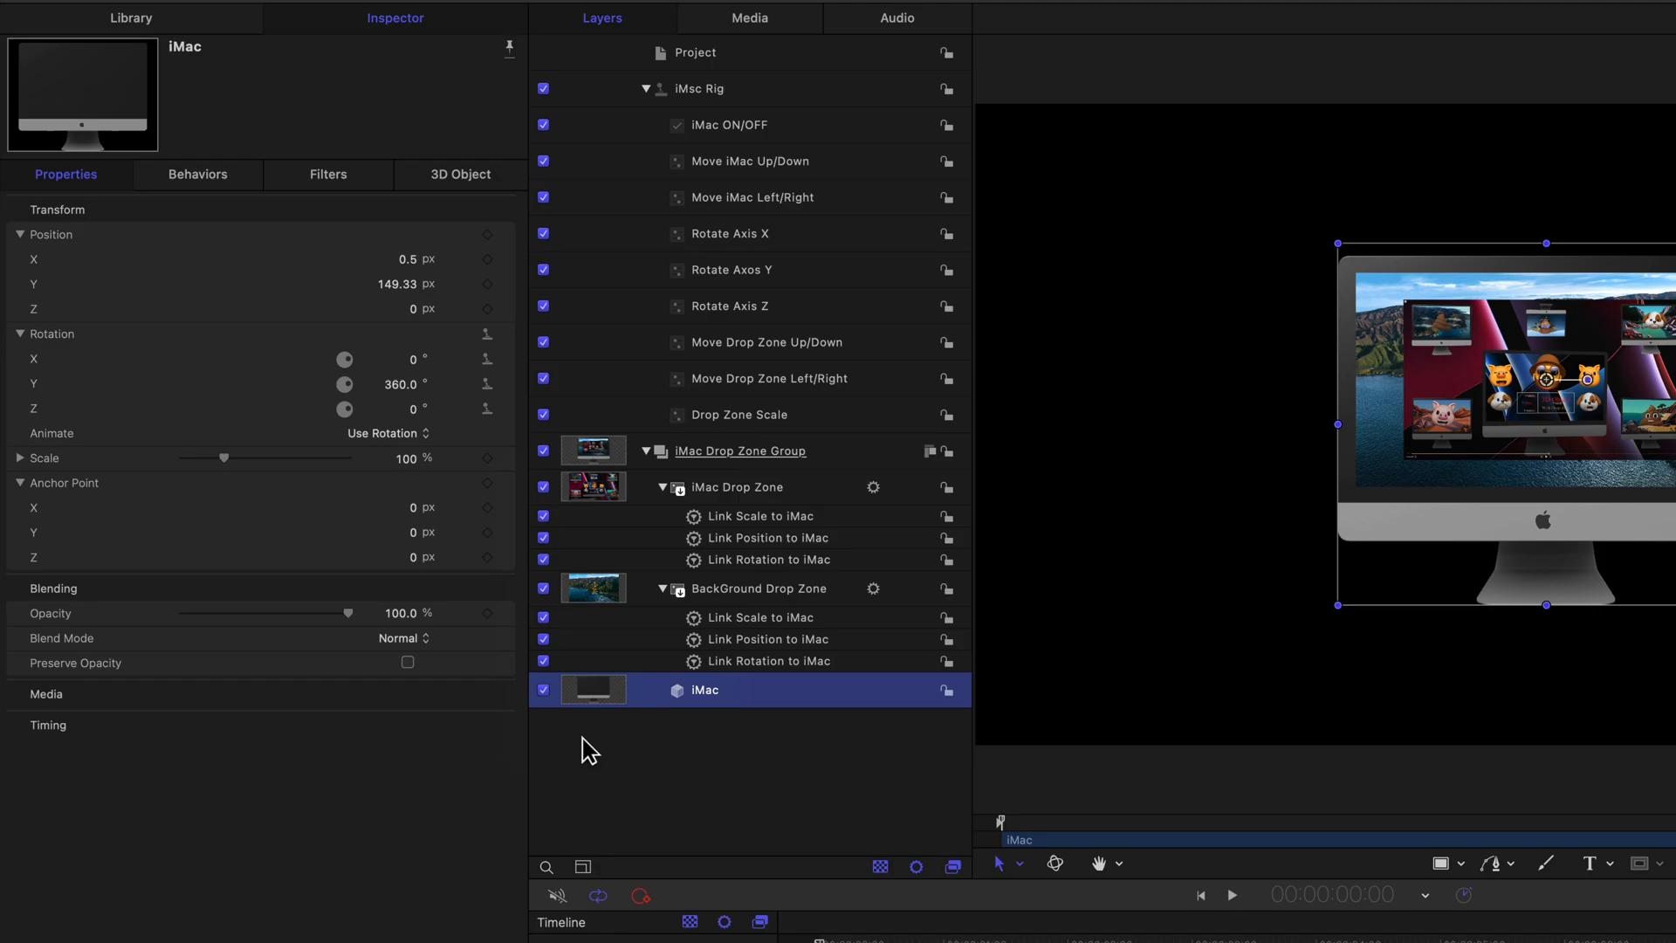
# Step: Publish the Opacity parameter of the iMac Drop Zone, keeping it at 100%
pyautogui.click(745, 483)
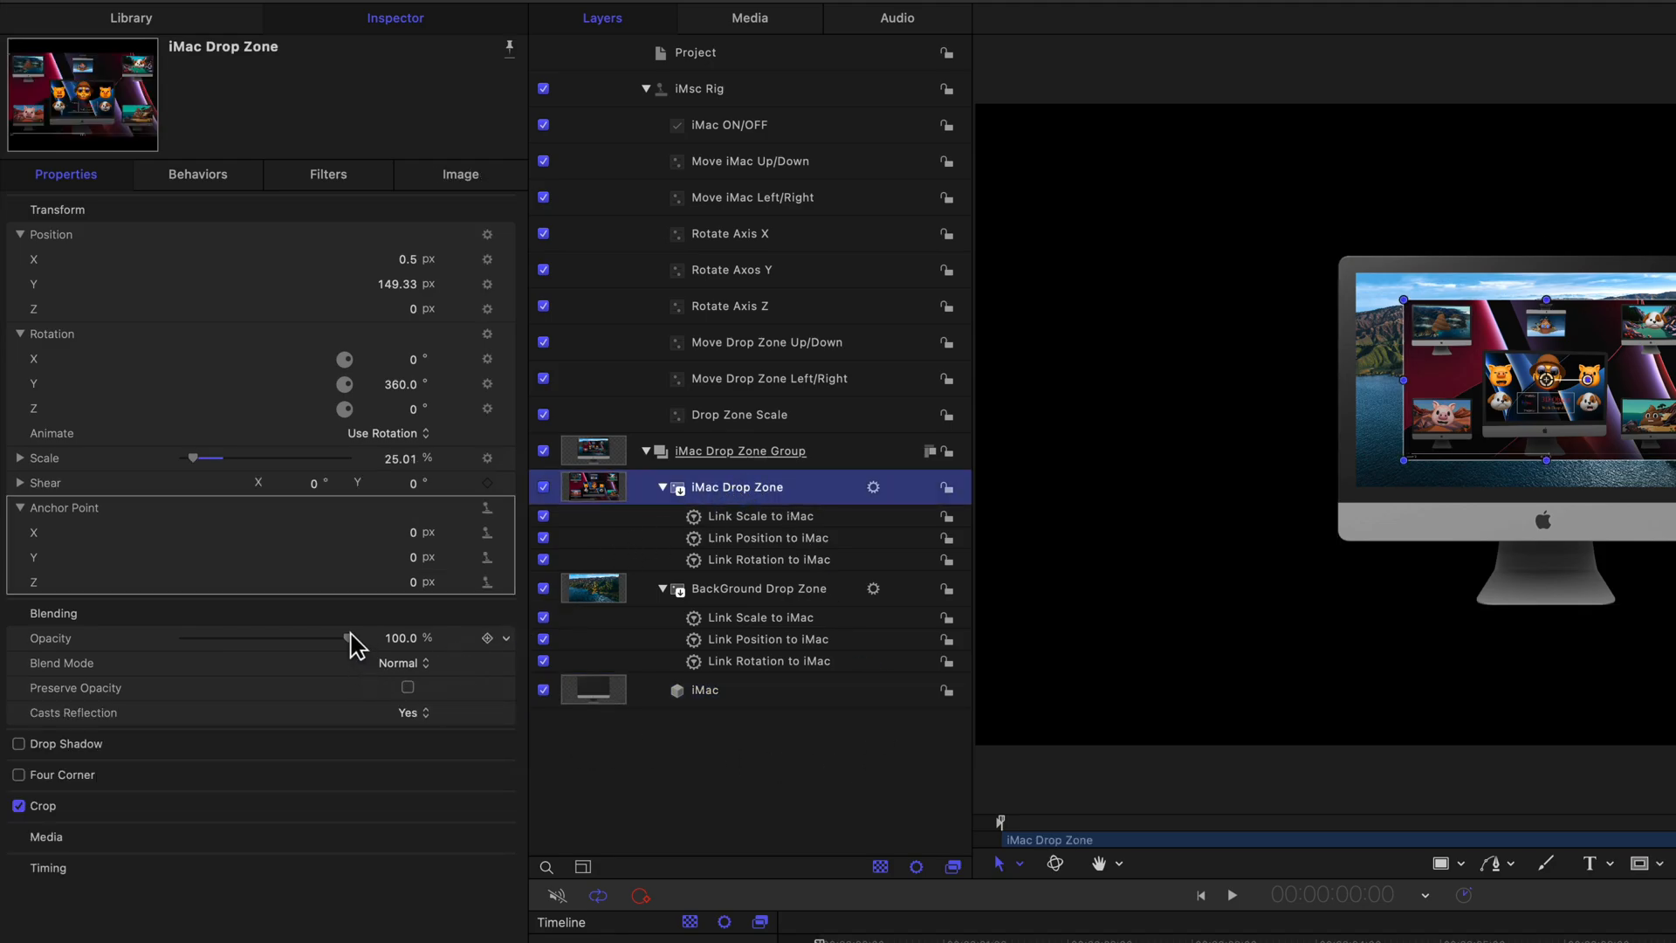
pyautogui.moveTo(348, 642)
pyautogui.mouseDown()
pyautogui.moveTo(155, 646)
pyautogui.moveTo(359, 658)
pyautogui.mouseUp()
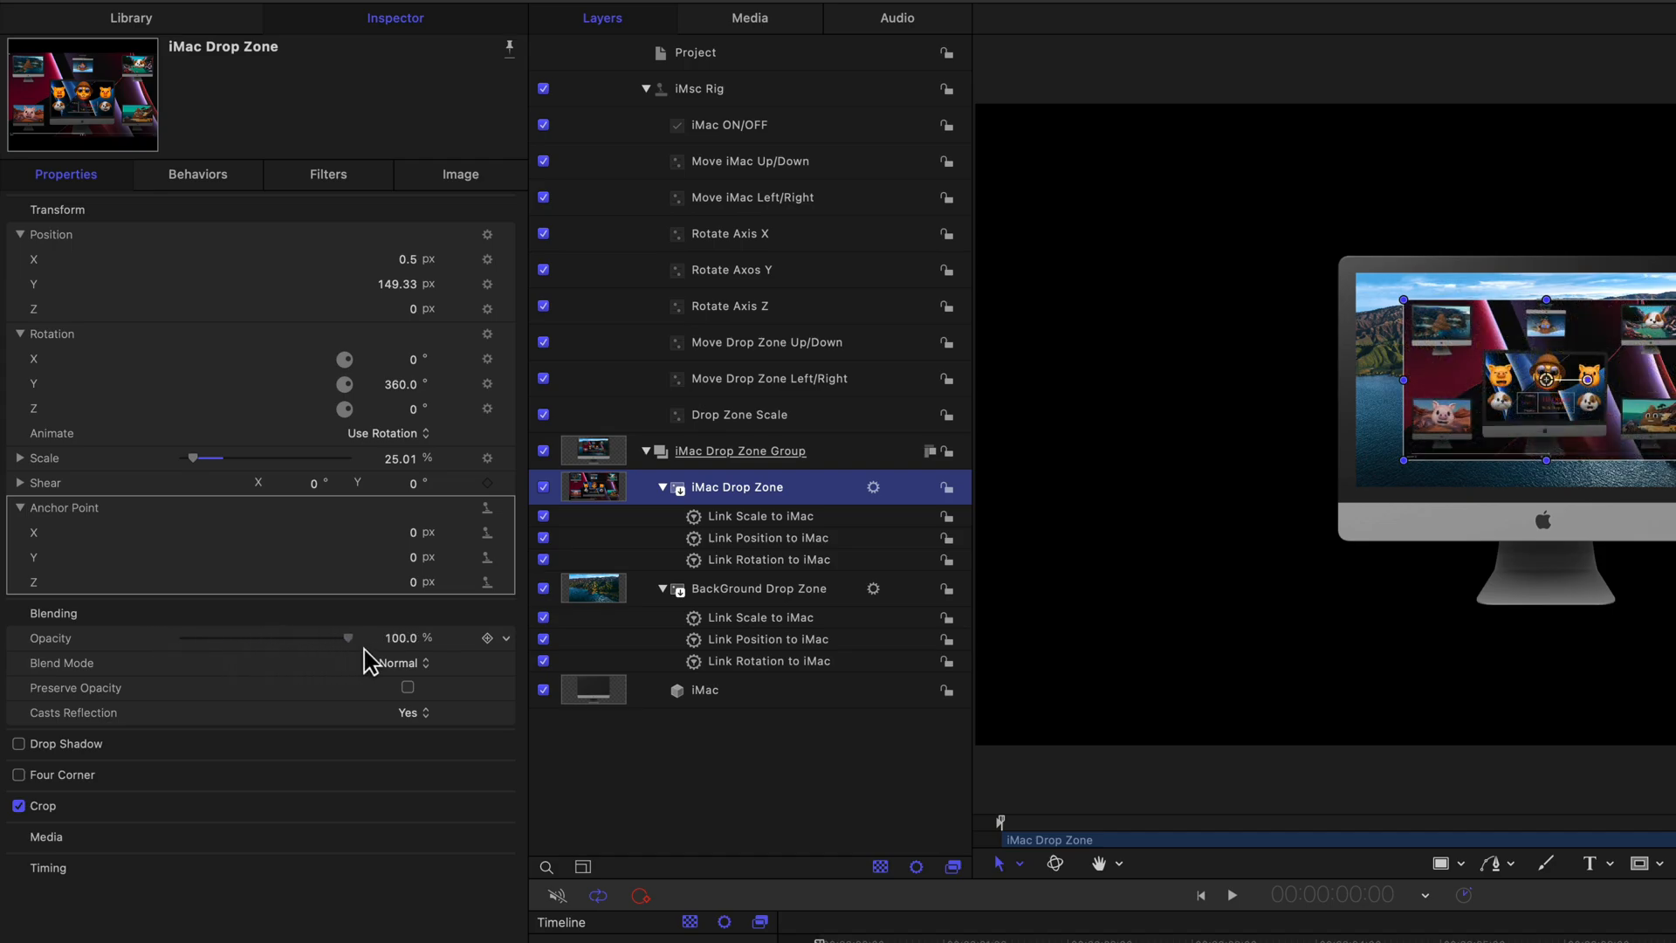
pyautogui.click(505, 639)
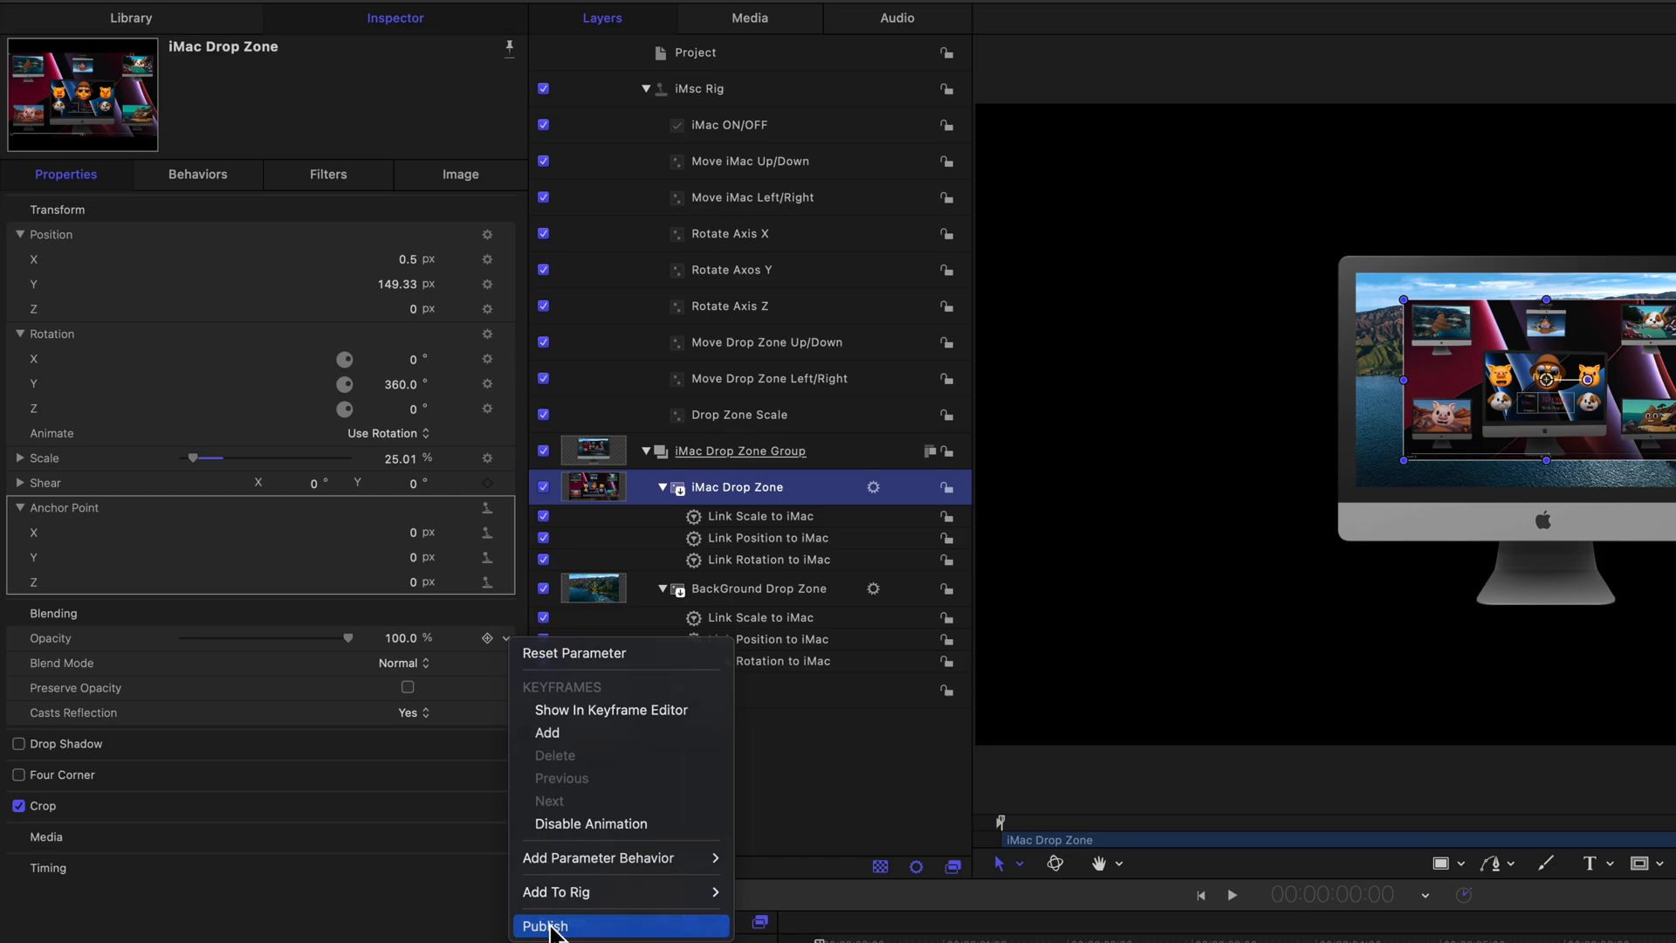
pyautogui.click(550, 927)
# Step: Rename the published Opacity parameter in the project to Drop Zone Opacity
pyautogui.click(659, 58)
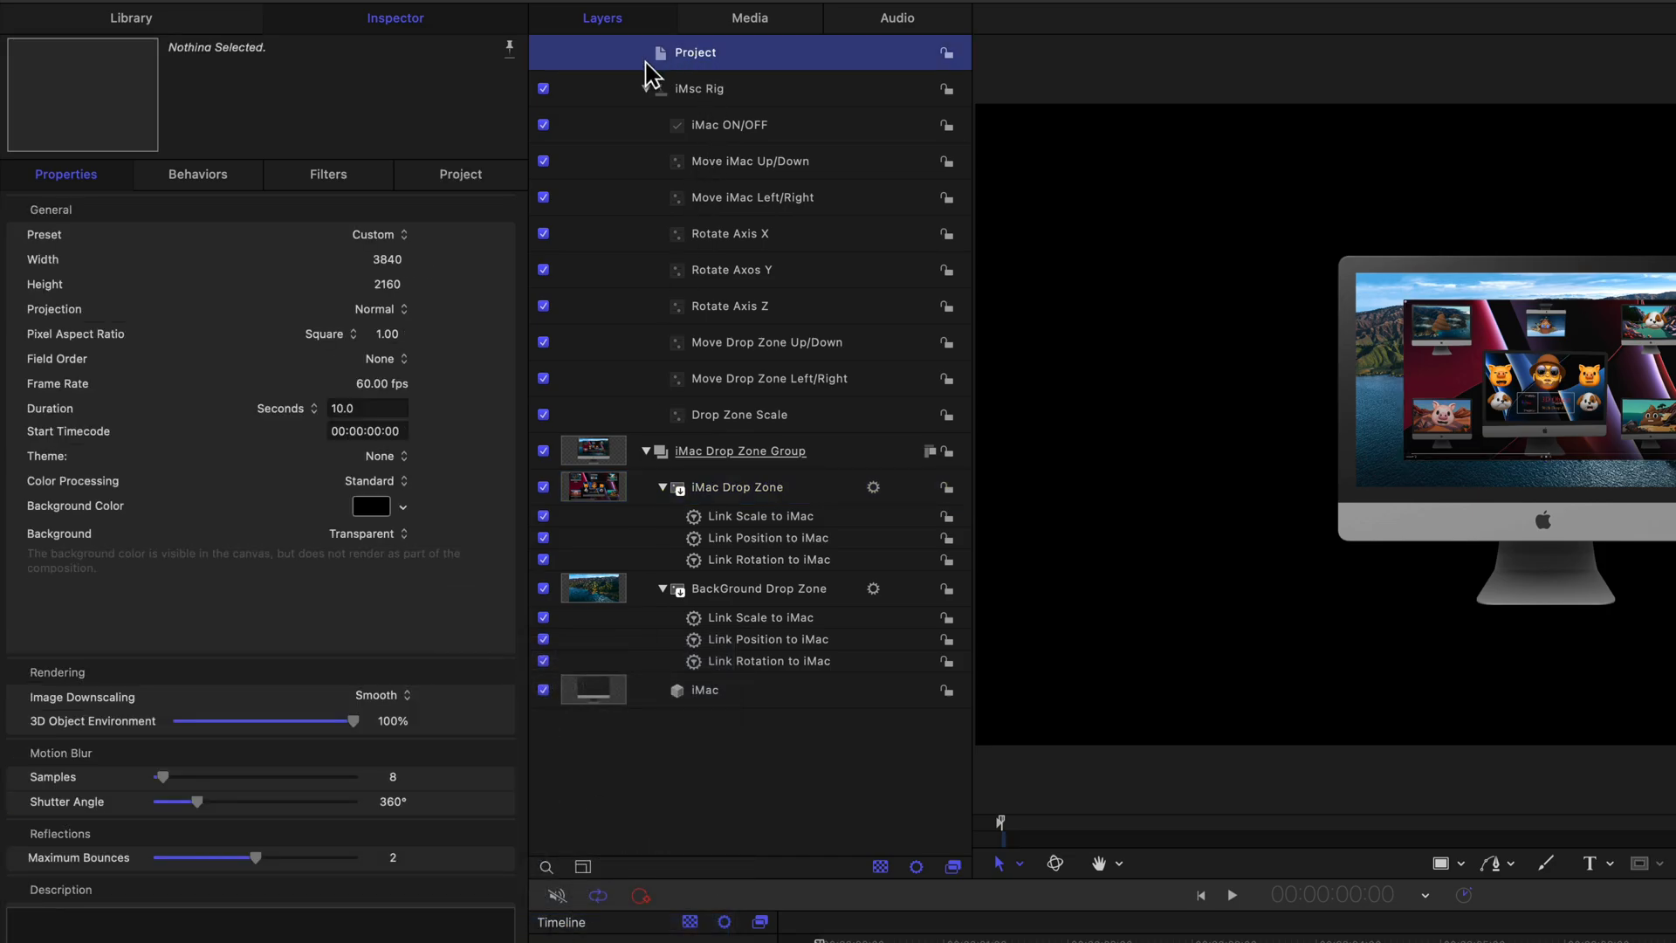
pyautogui.click(463, 174)
pyautogui.doubleClick(49, 394)
pyautogui.click(29, 394)
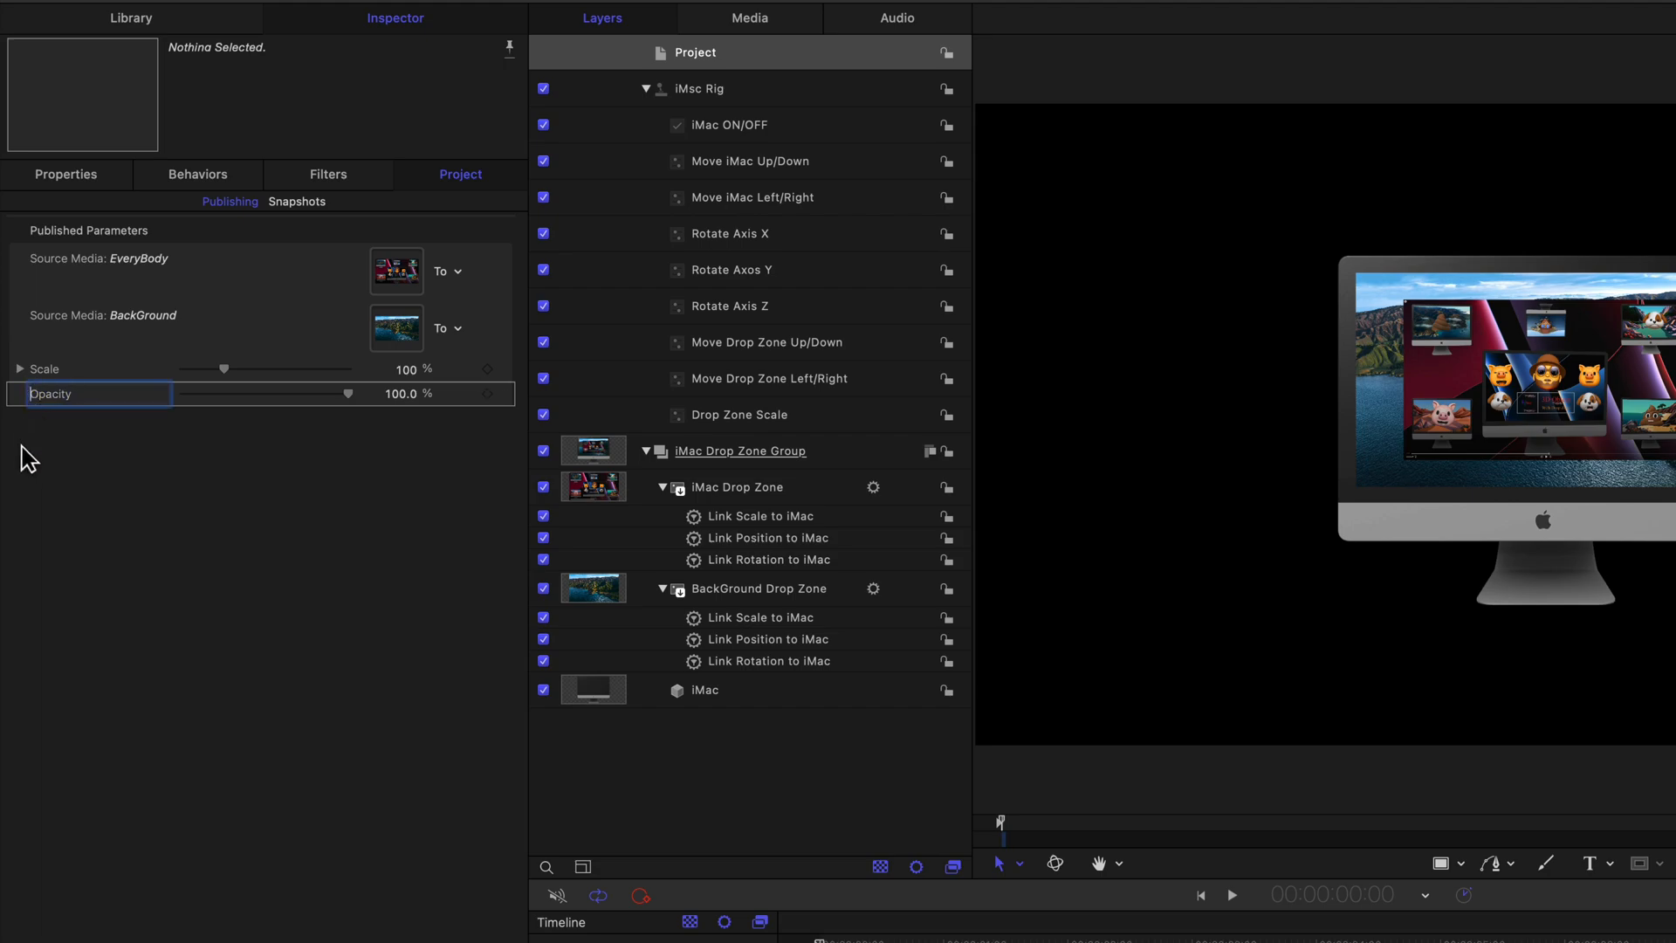
pyautogui.write('Drop Zone')
pyautogui.press('Return')
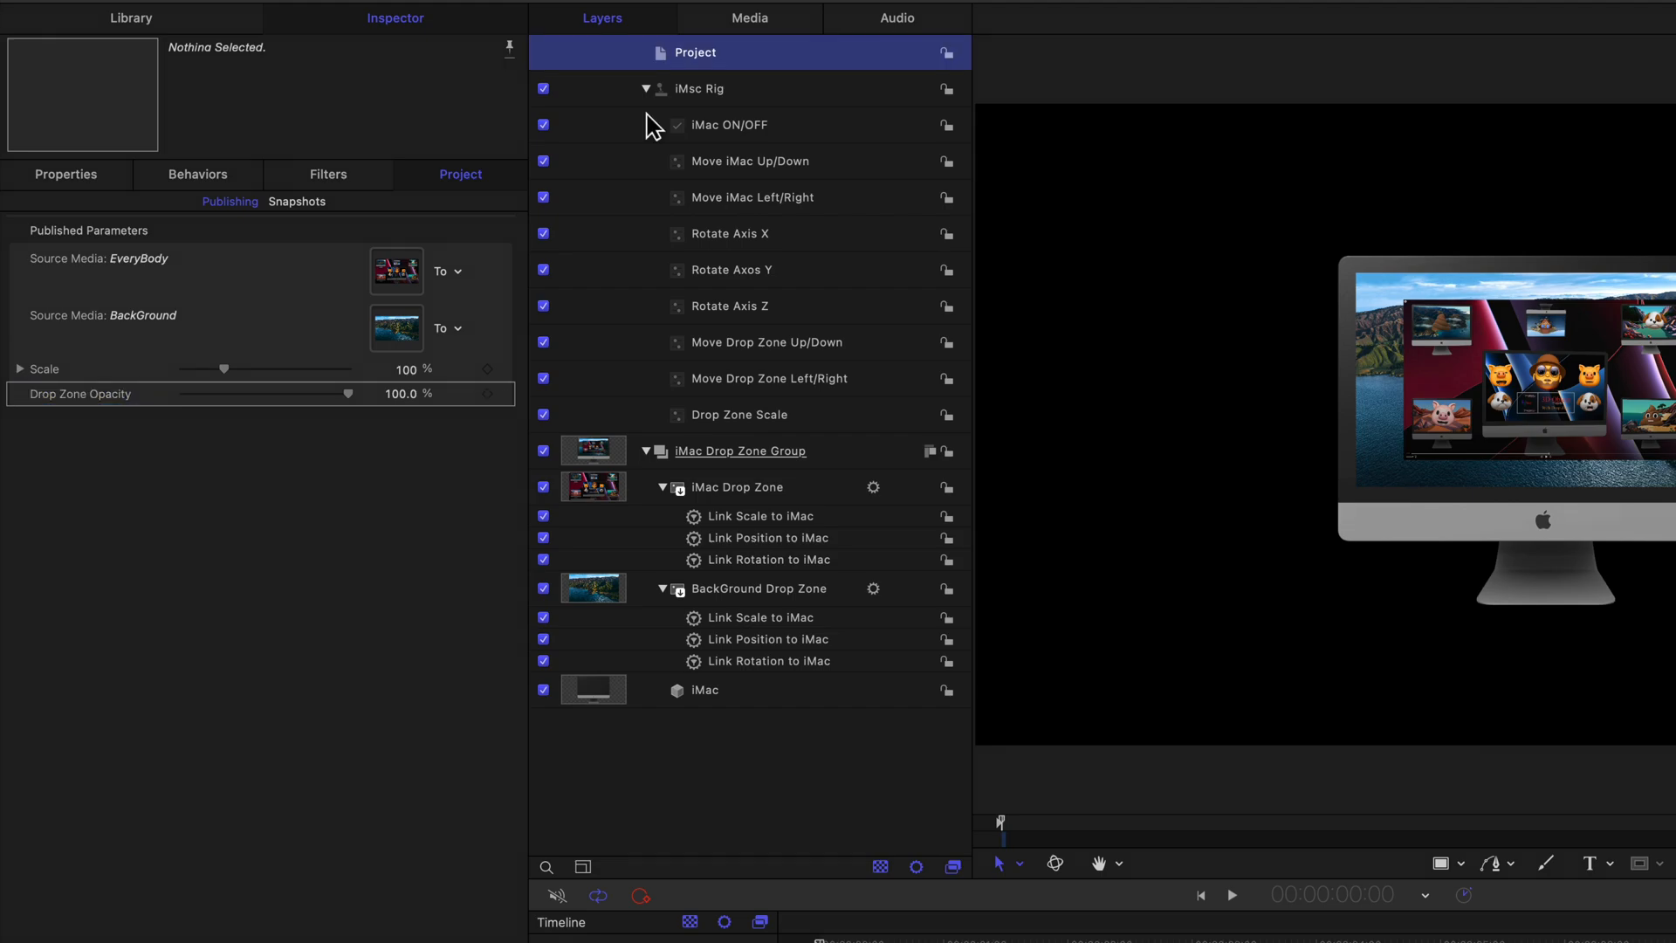
# Step: Publish the Opacity parameter of the BackGround Drop Zone, keeping it at 100%
pyautogui.click(727, 590)
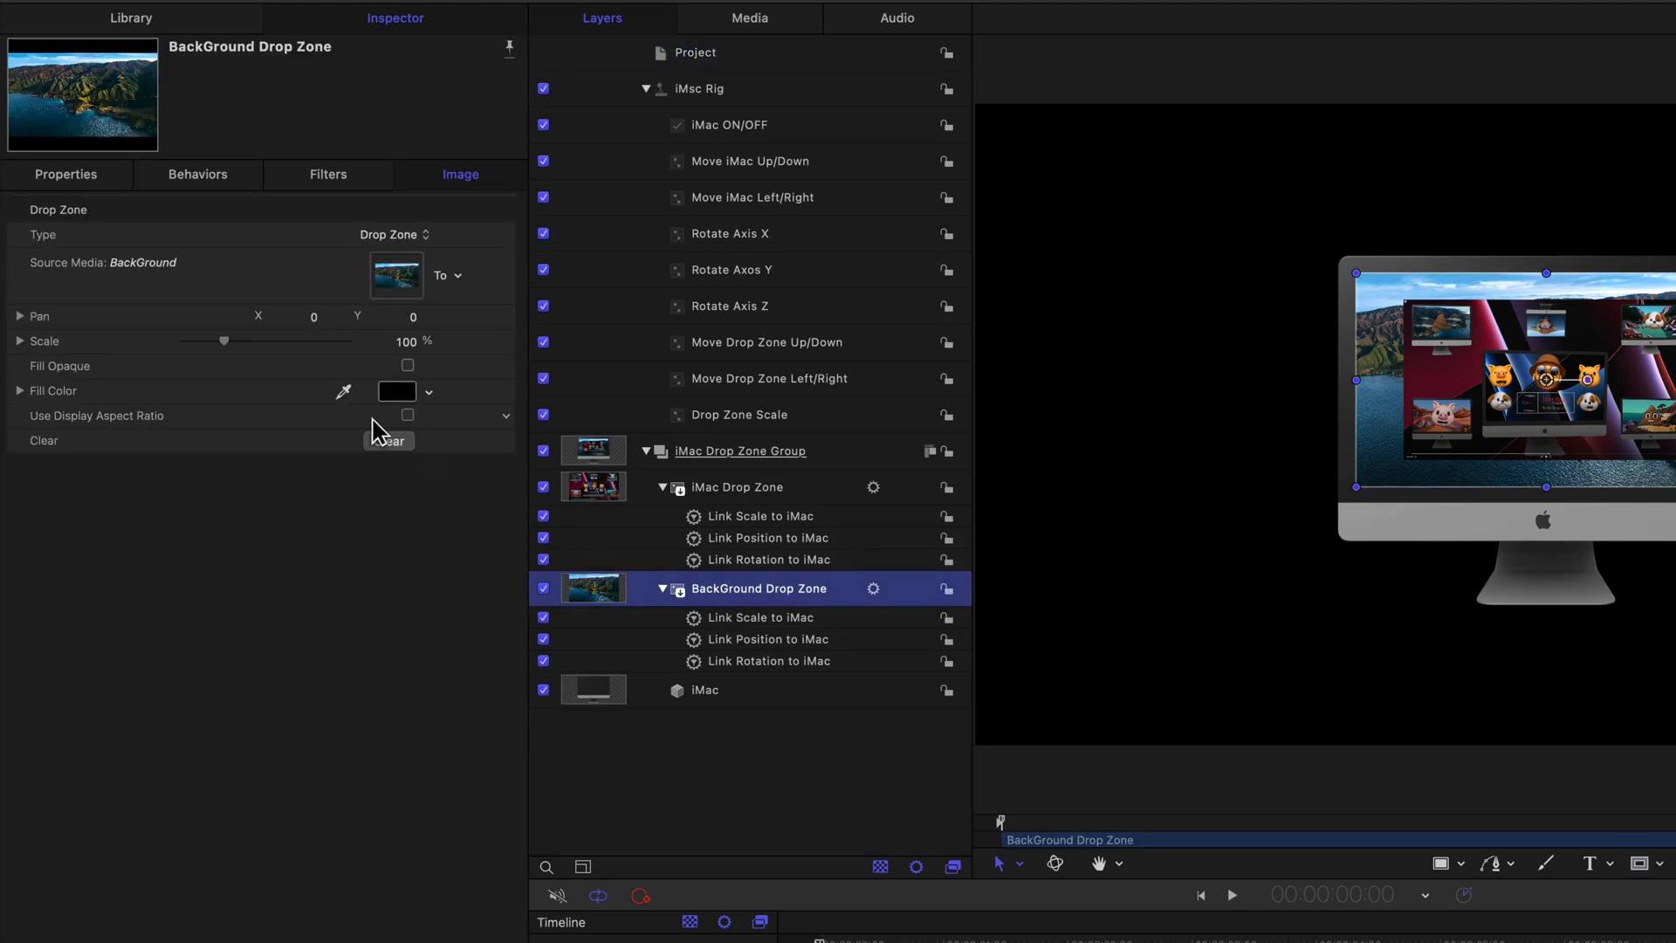
pyautogui.click(71, 185)
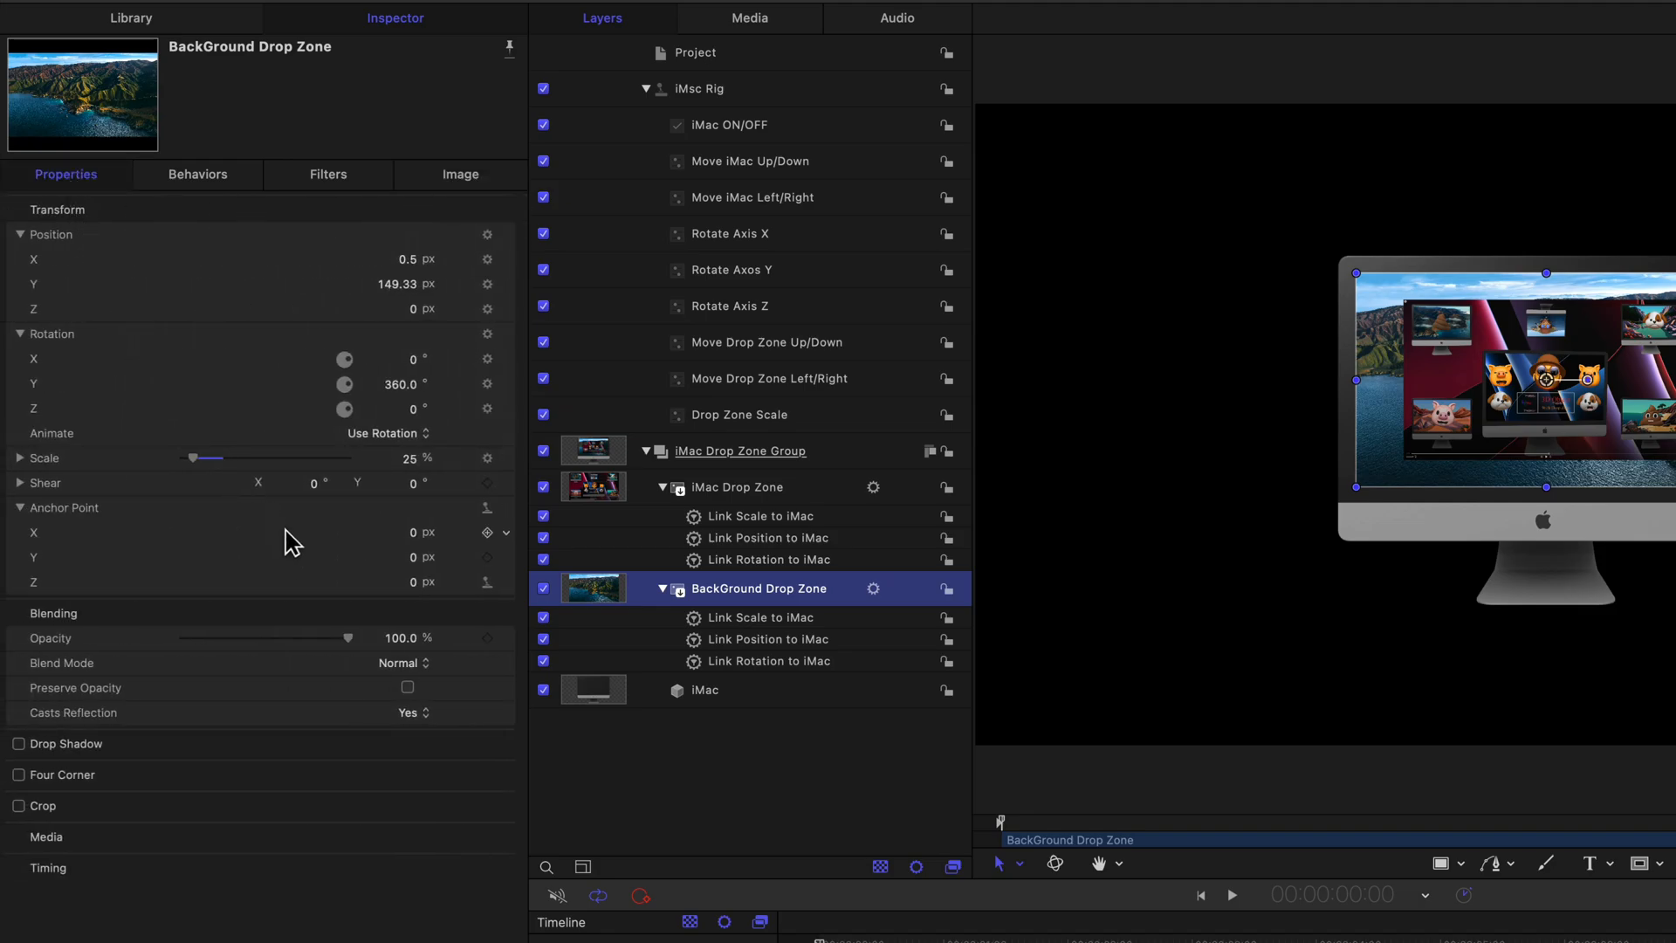
pyautogui.moveTo(350, 638)
pyautogui.mouseDown()
pyautogui.moveTo(323, 661)
pyautogui.moveTo(138, 636)
pyautogui.moveTo(366, 642)
pyautogui.mouseUp()
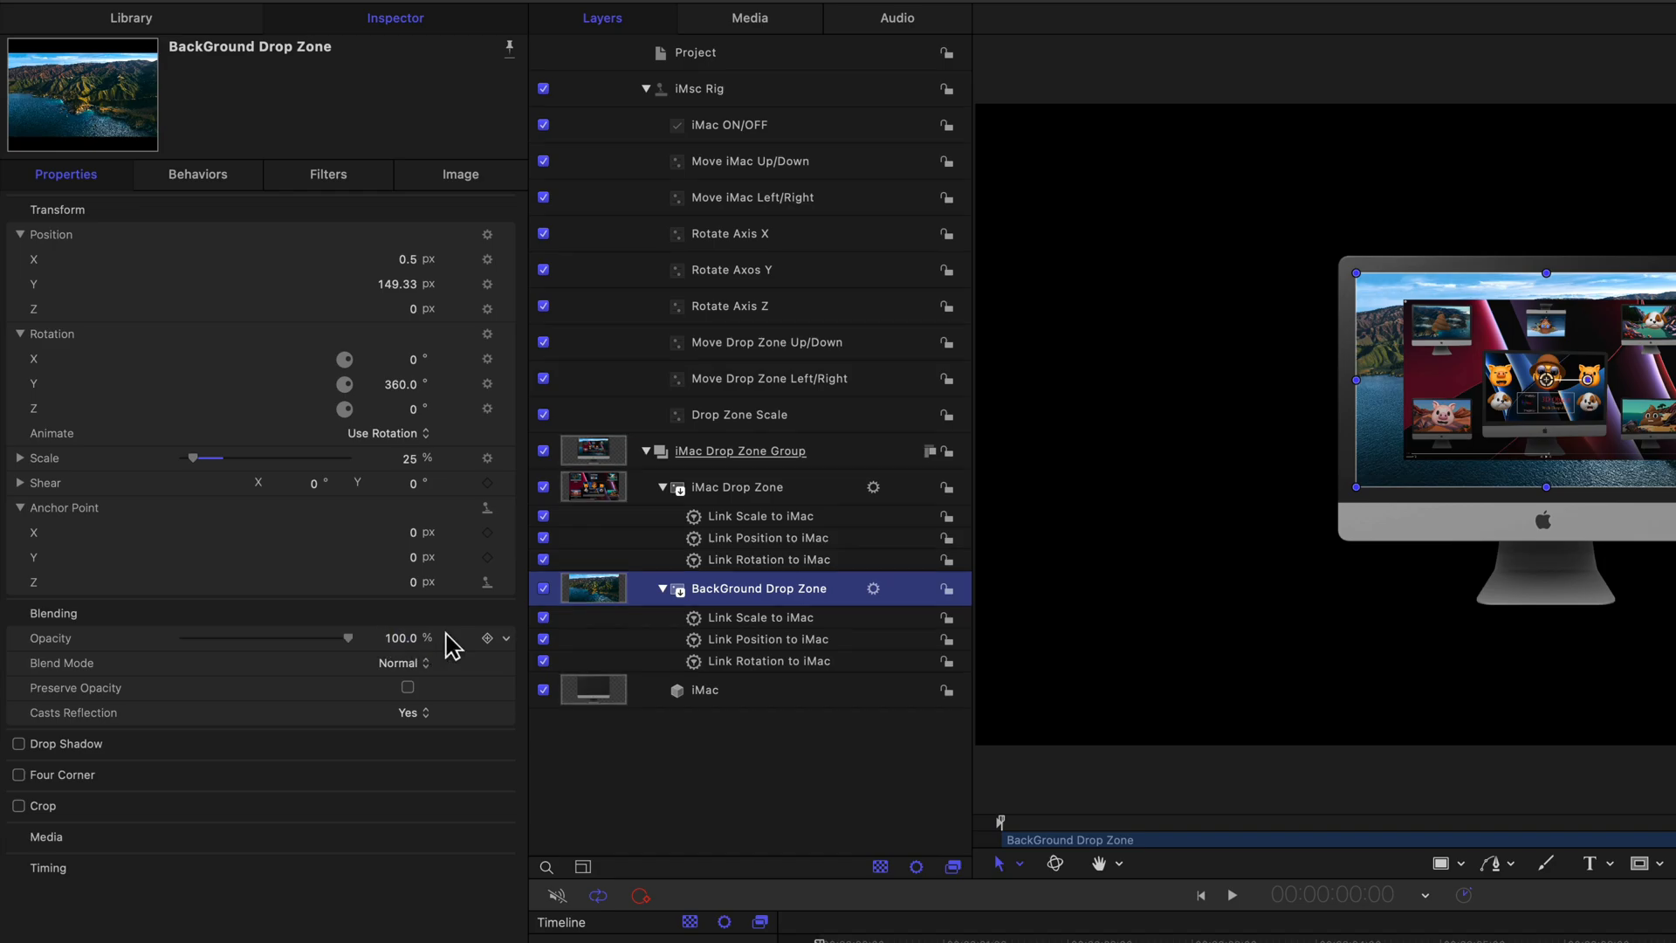
pyautogui.click(505, 639)
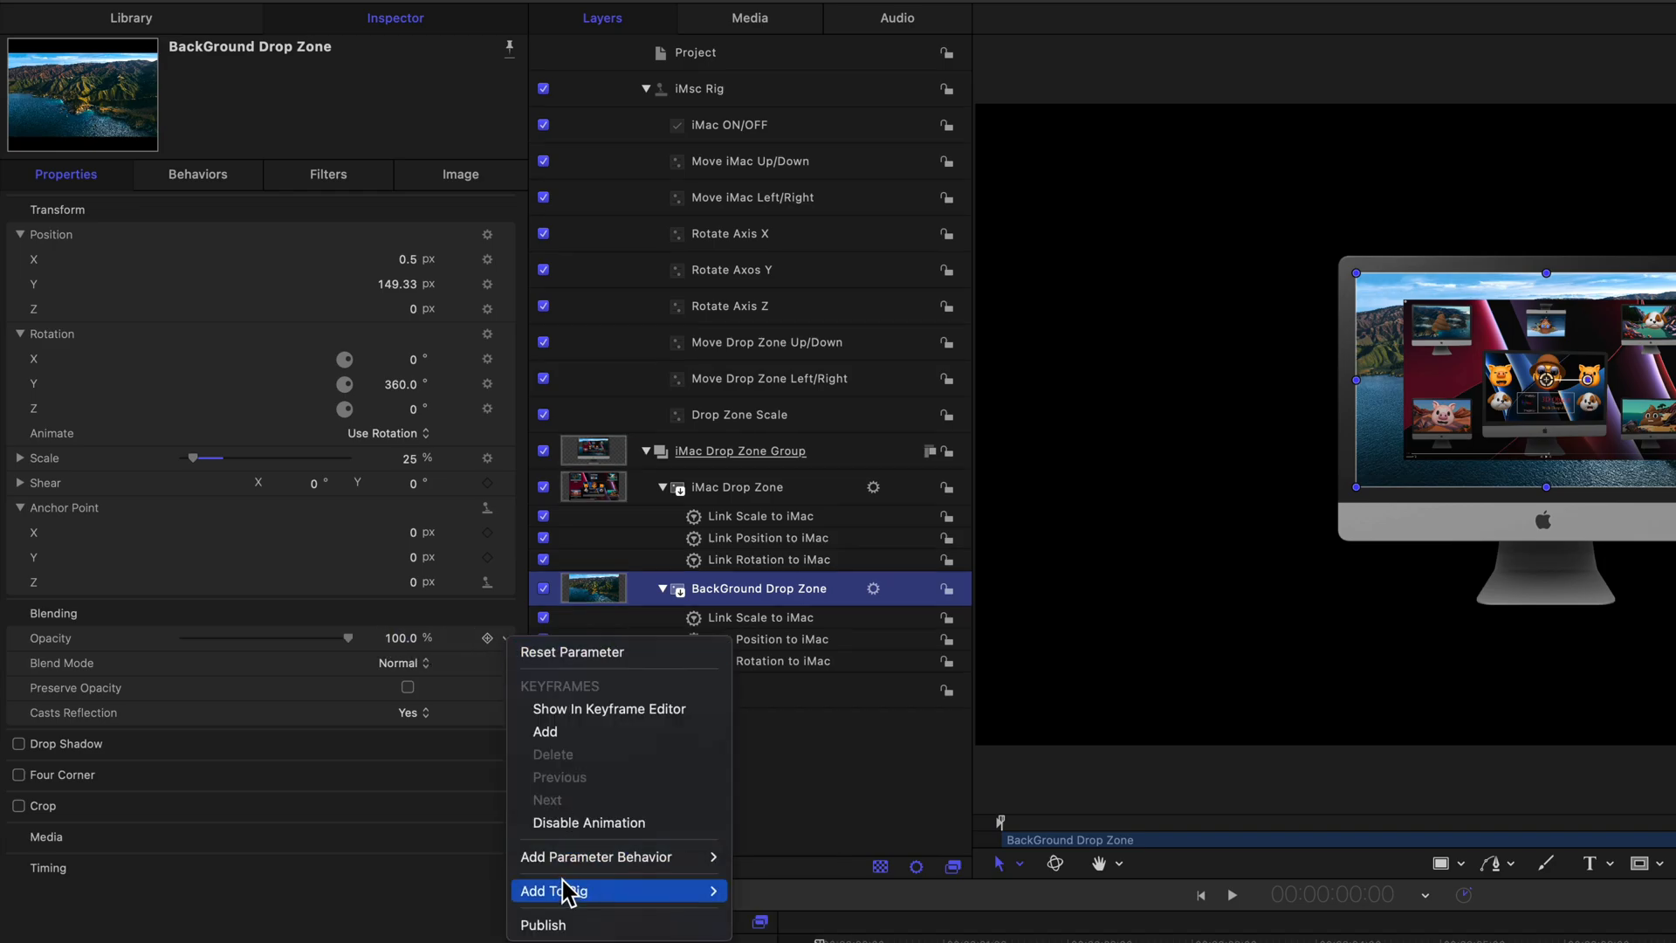
pyautogui.click(550, 925)
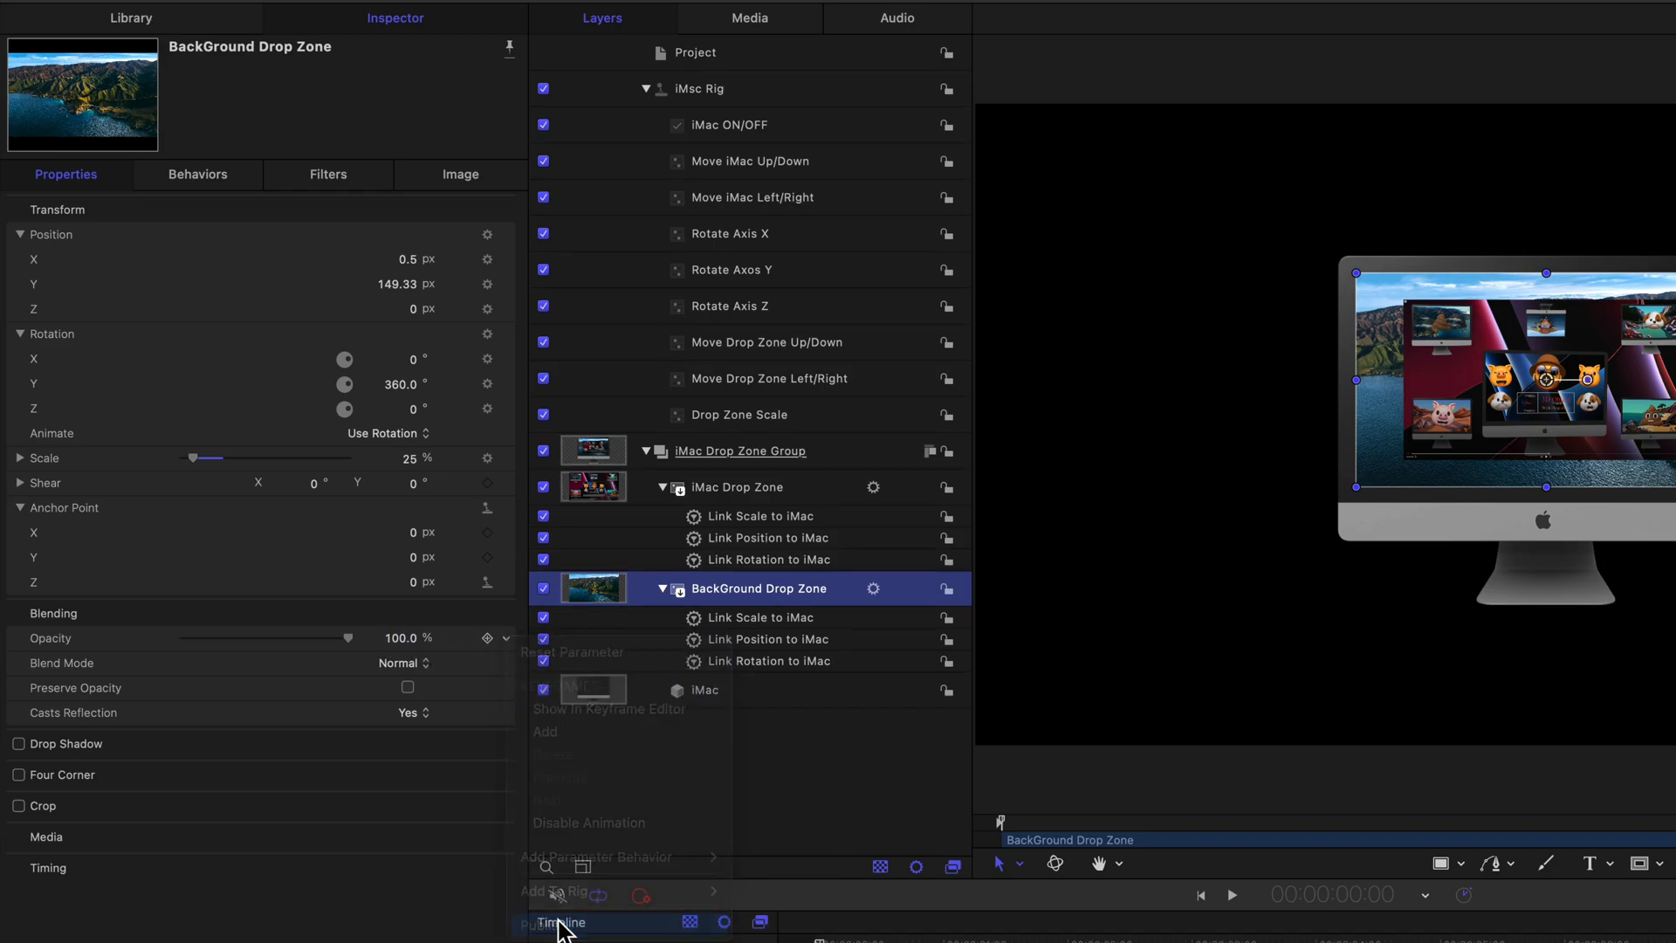
# Step: Rename the second published Opacity parameter in the project to BackGround Opacity
pyautogui.click(696, 52)
pyautogui.click(455, 185)
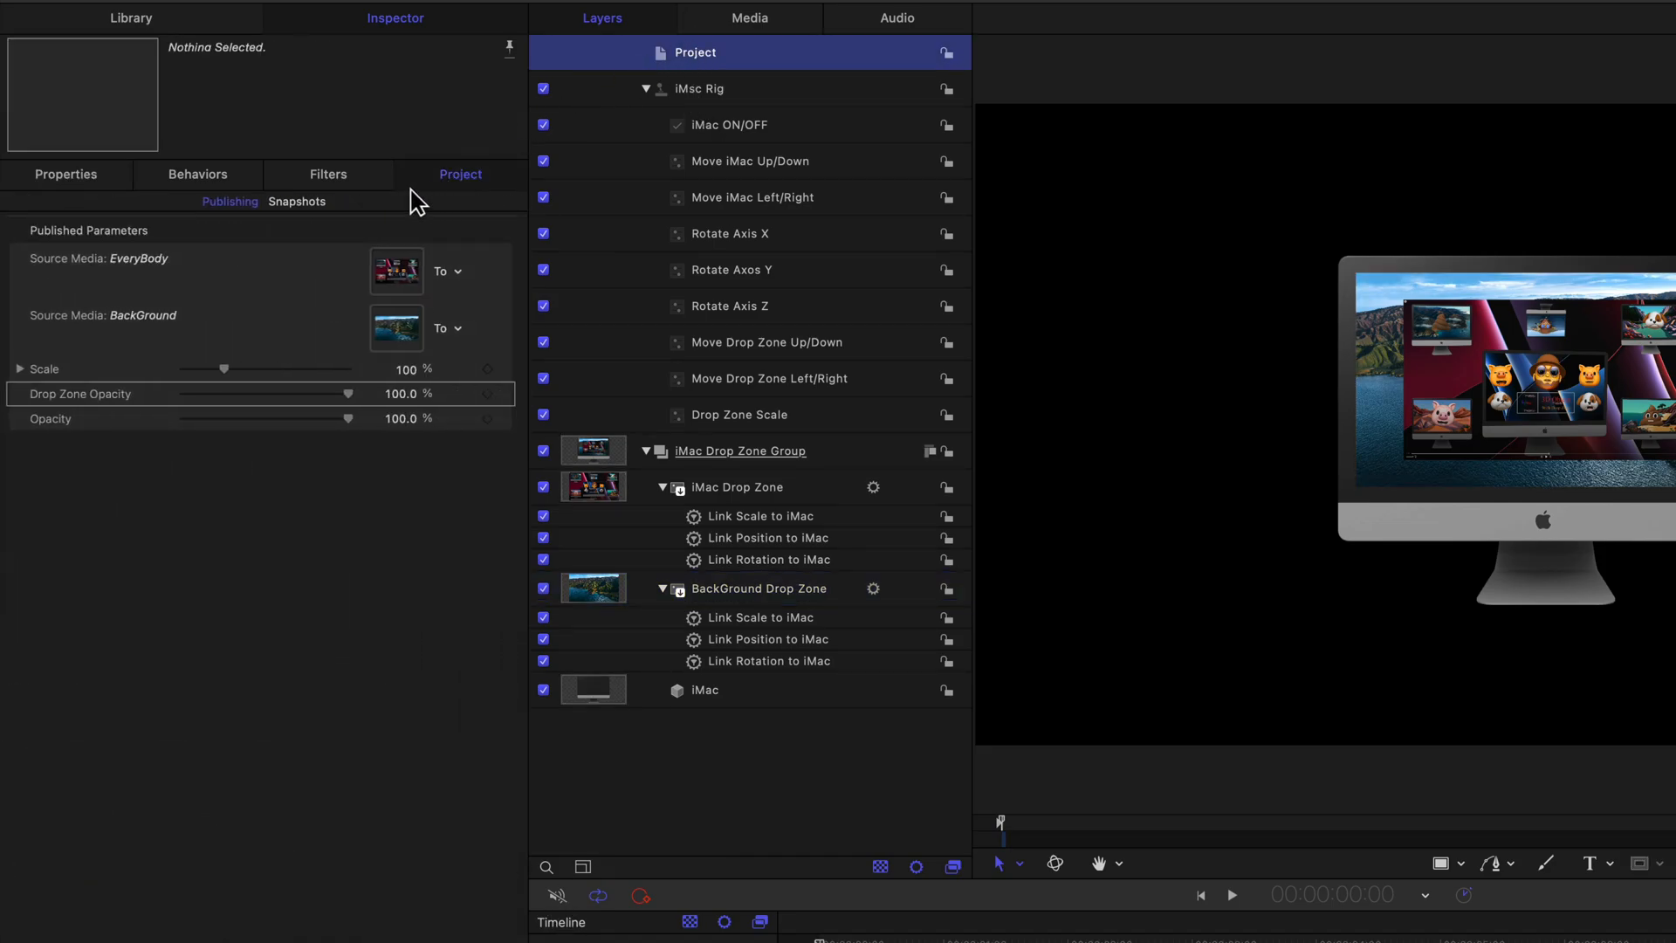
pyautogui.click(51, 423)
pyautogui.doubleClick(32, 420)
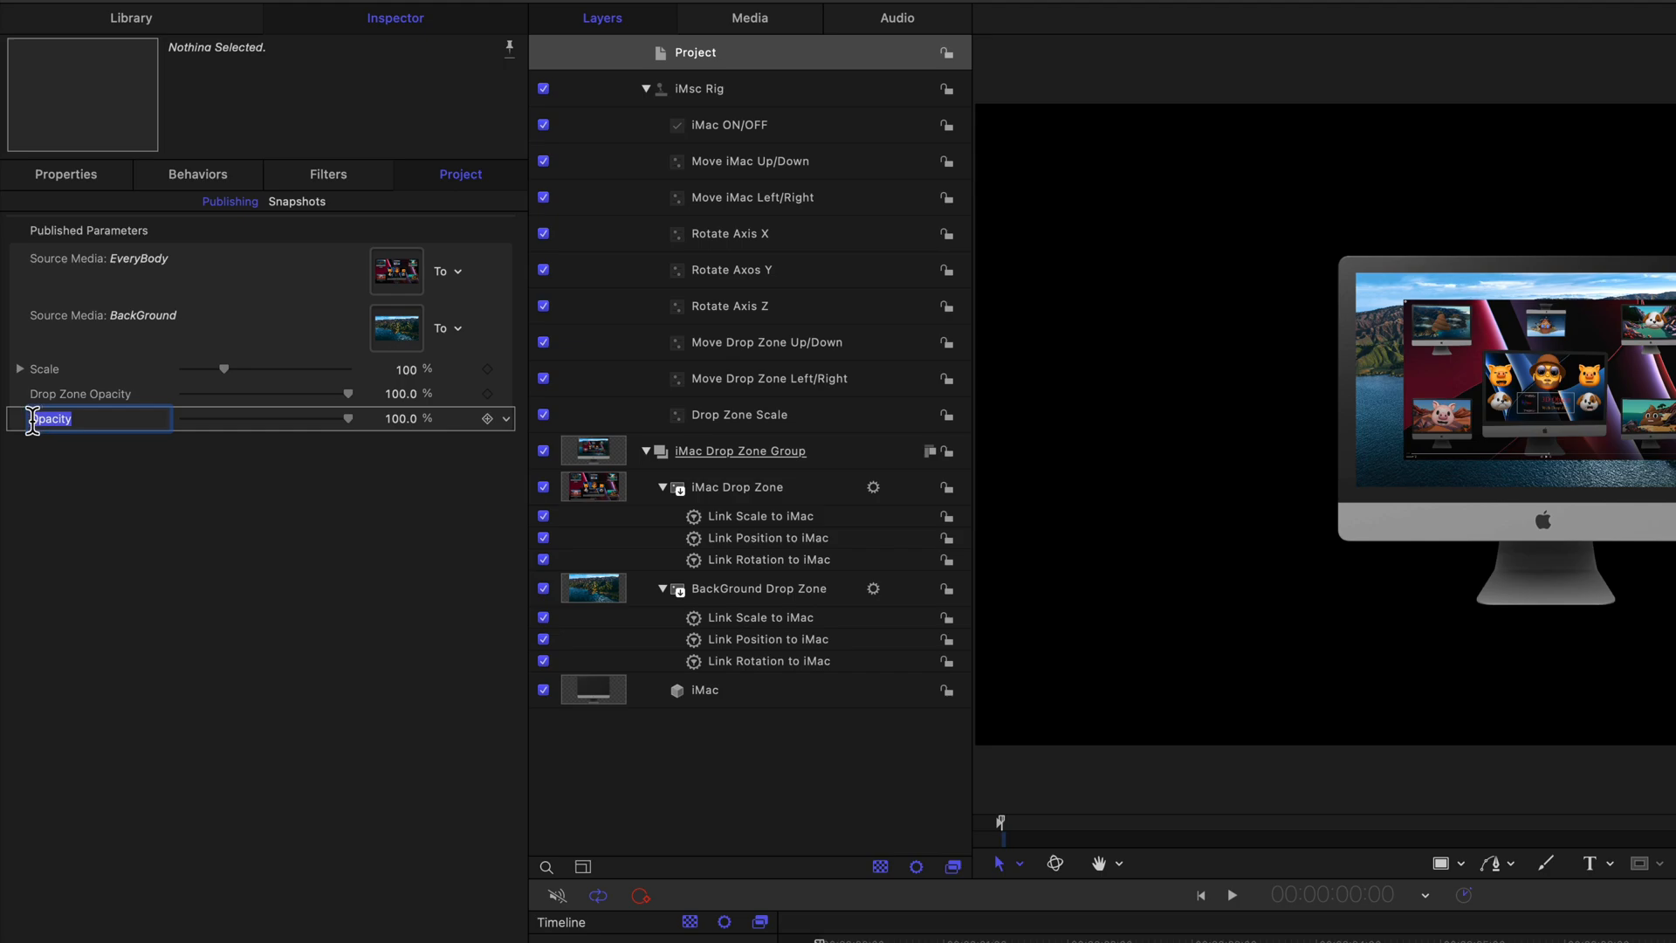
pyautogui.click(30, 419)
pyautogui.write('BackGround')
pyautogui.press('Return')
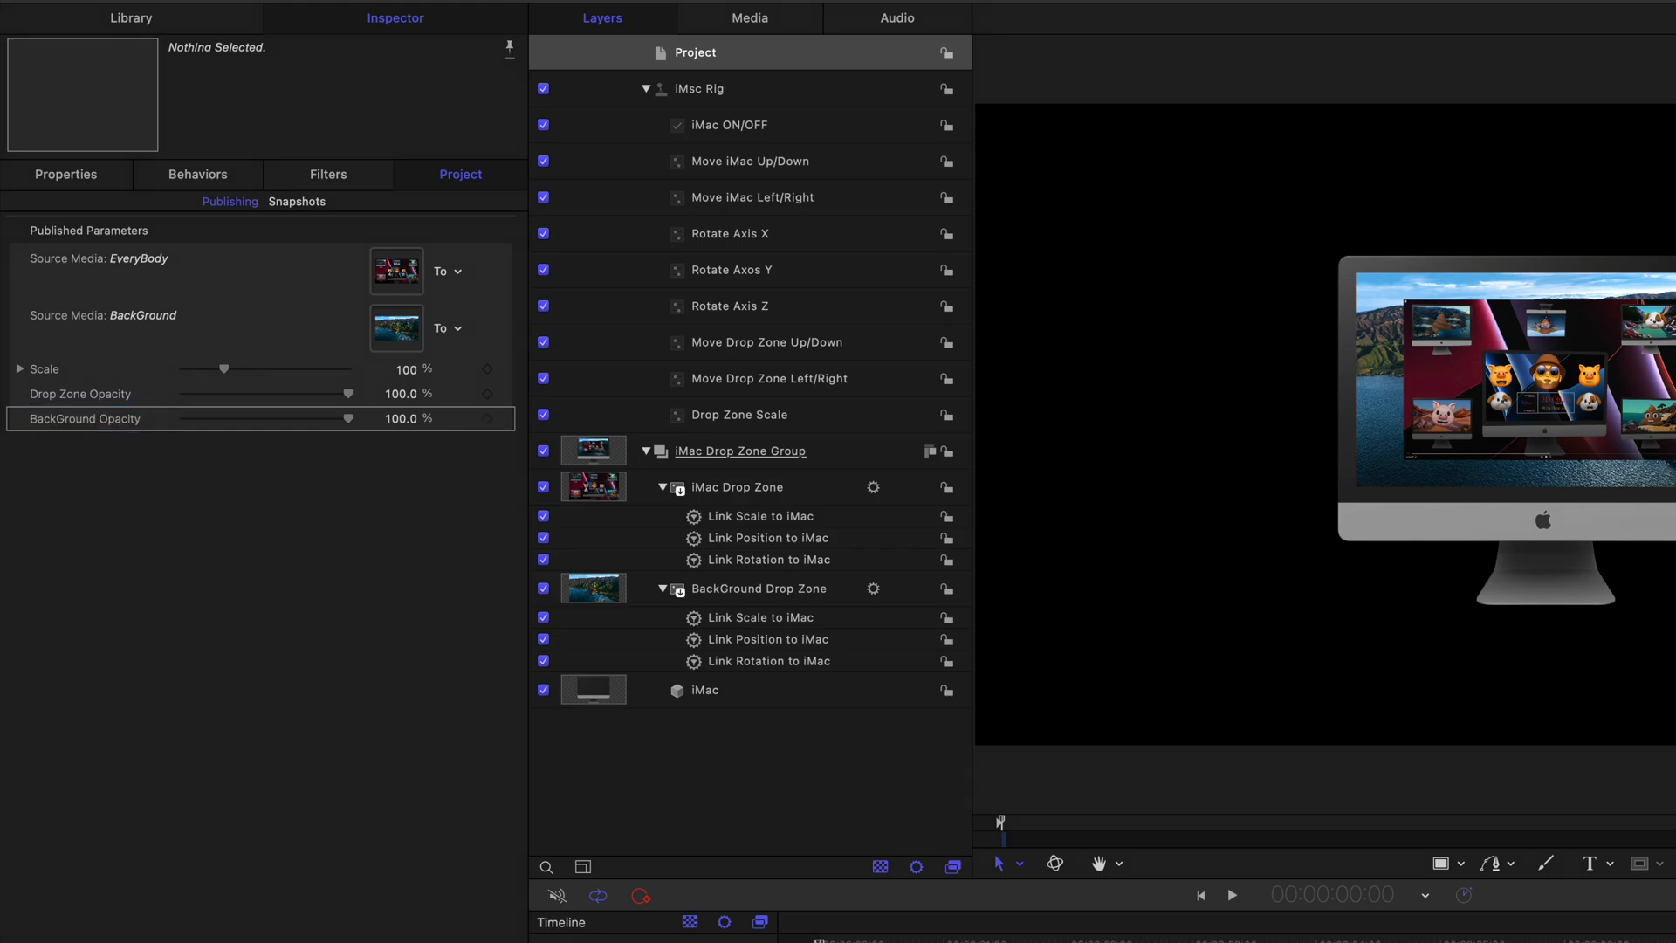
# Step: Publish the iMac ON/OFF checkbox widget of the iMsc Rig
pyautogui.click(606, 136)
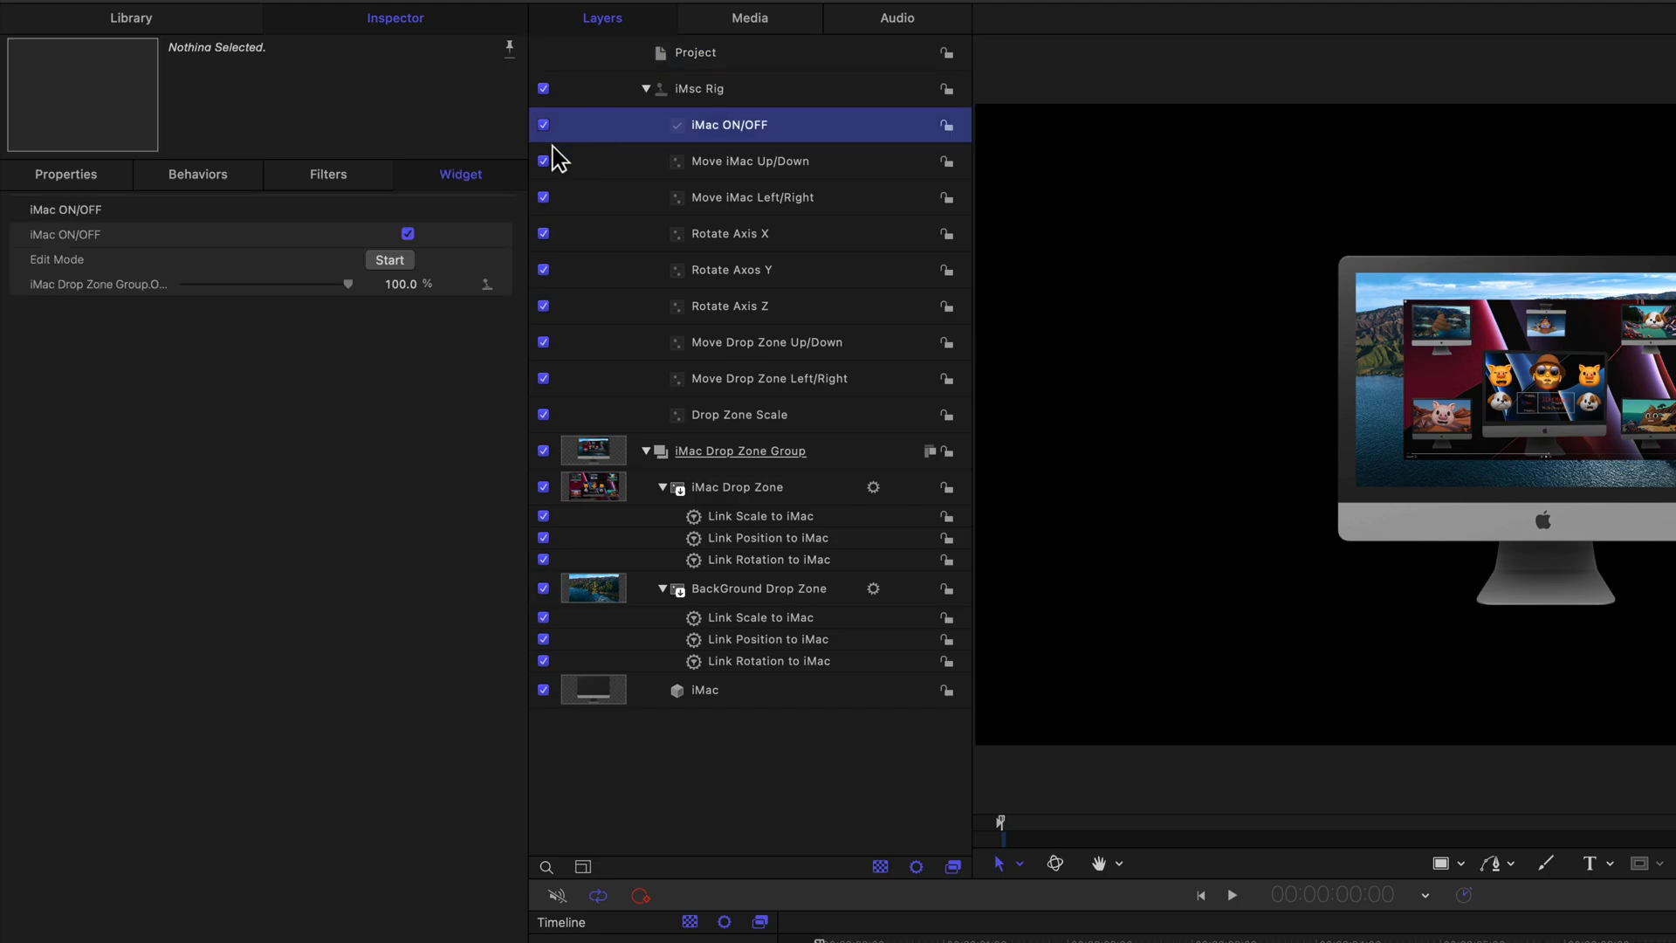
pyautogui.click(506, 236)
pyautogui.click(539, 524)
# Step: Publish the Move iMac Up/Down and Move iMac Left/Right sliders of the iMsc Rig
pyautogui.click(629, 161)
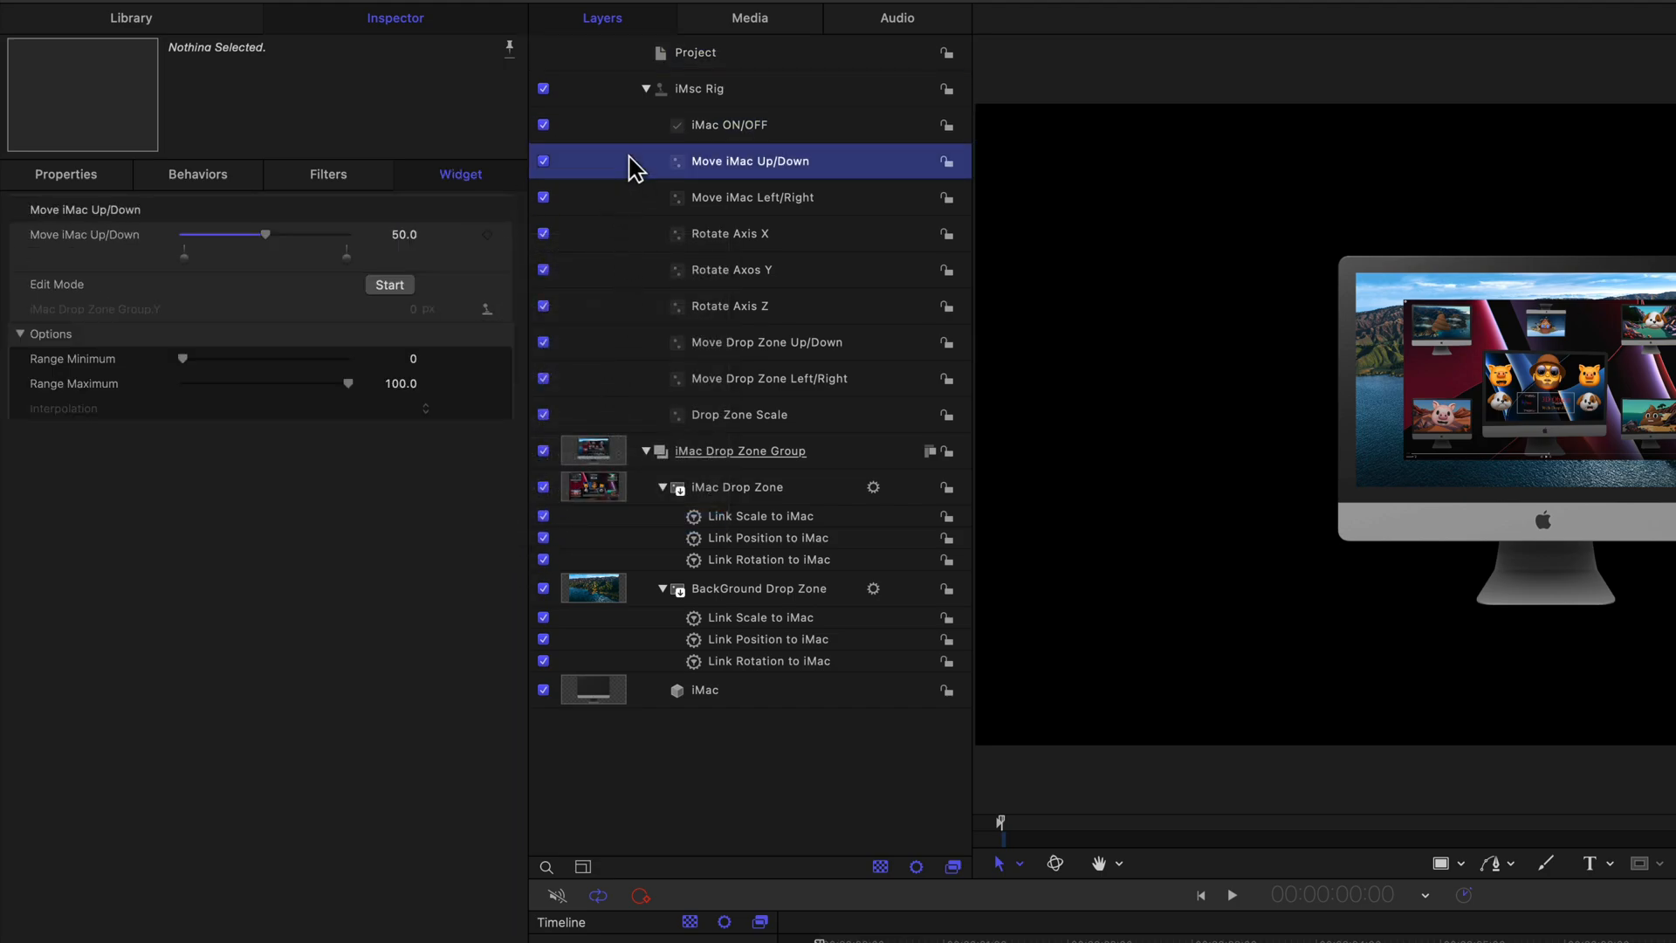
pyautogui.click(506, 236)
pyautogui.click(537, 490)
pyautogui.click(643, 204)
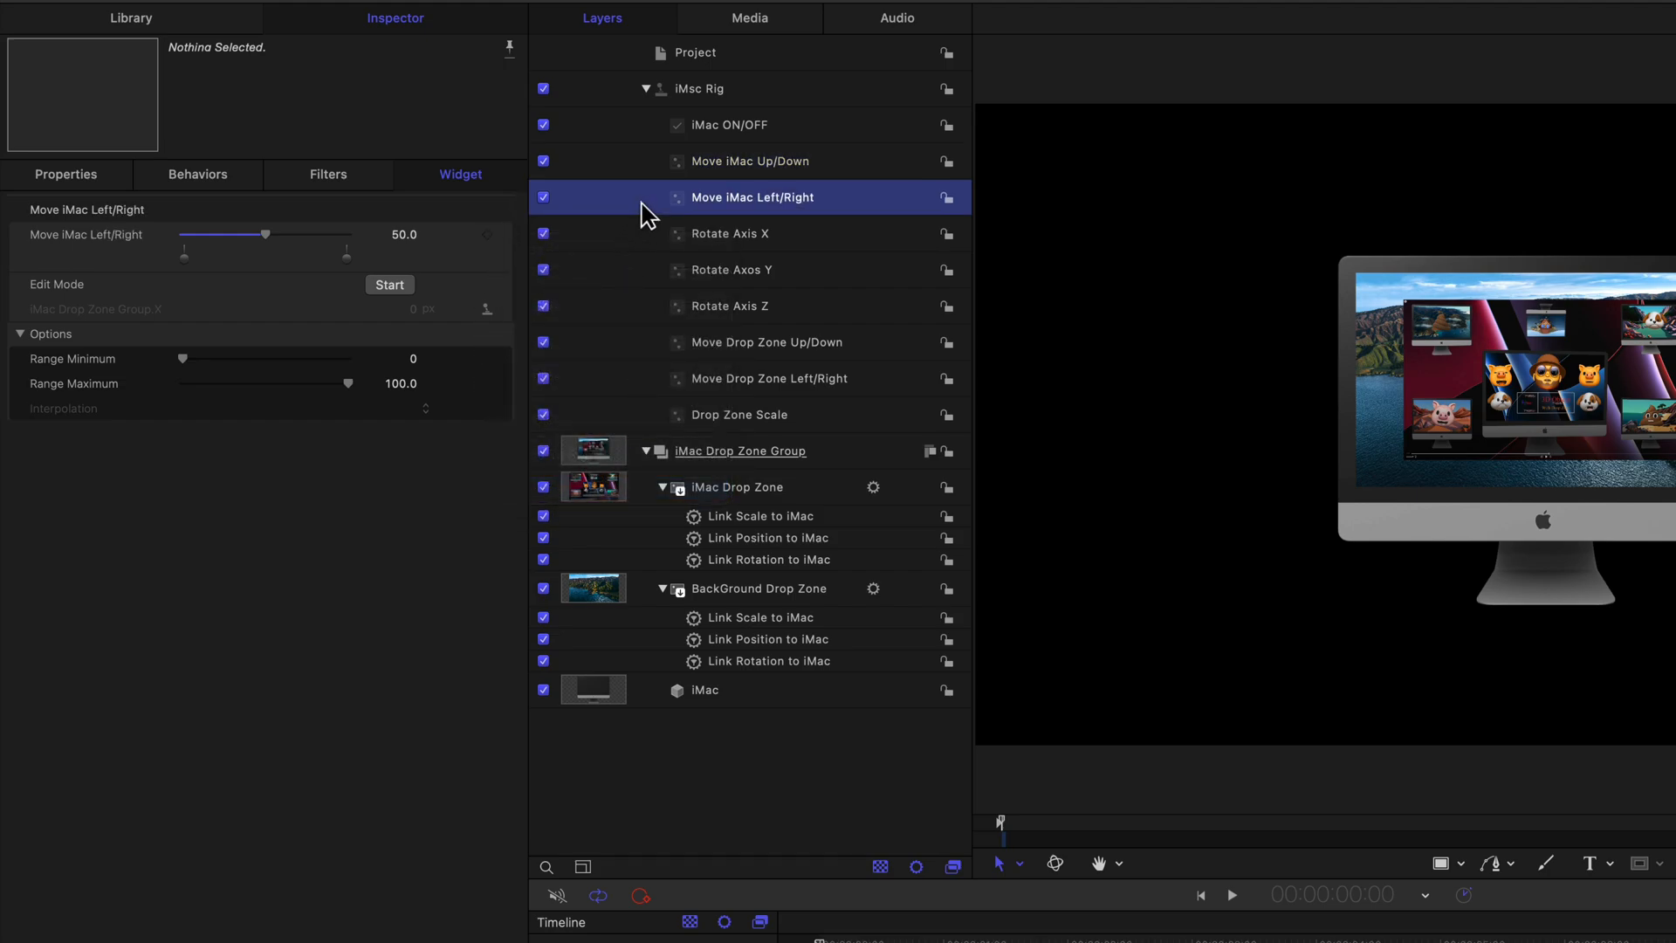
pyautogui.click(505, 236)
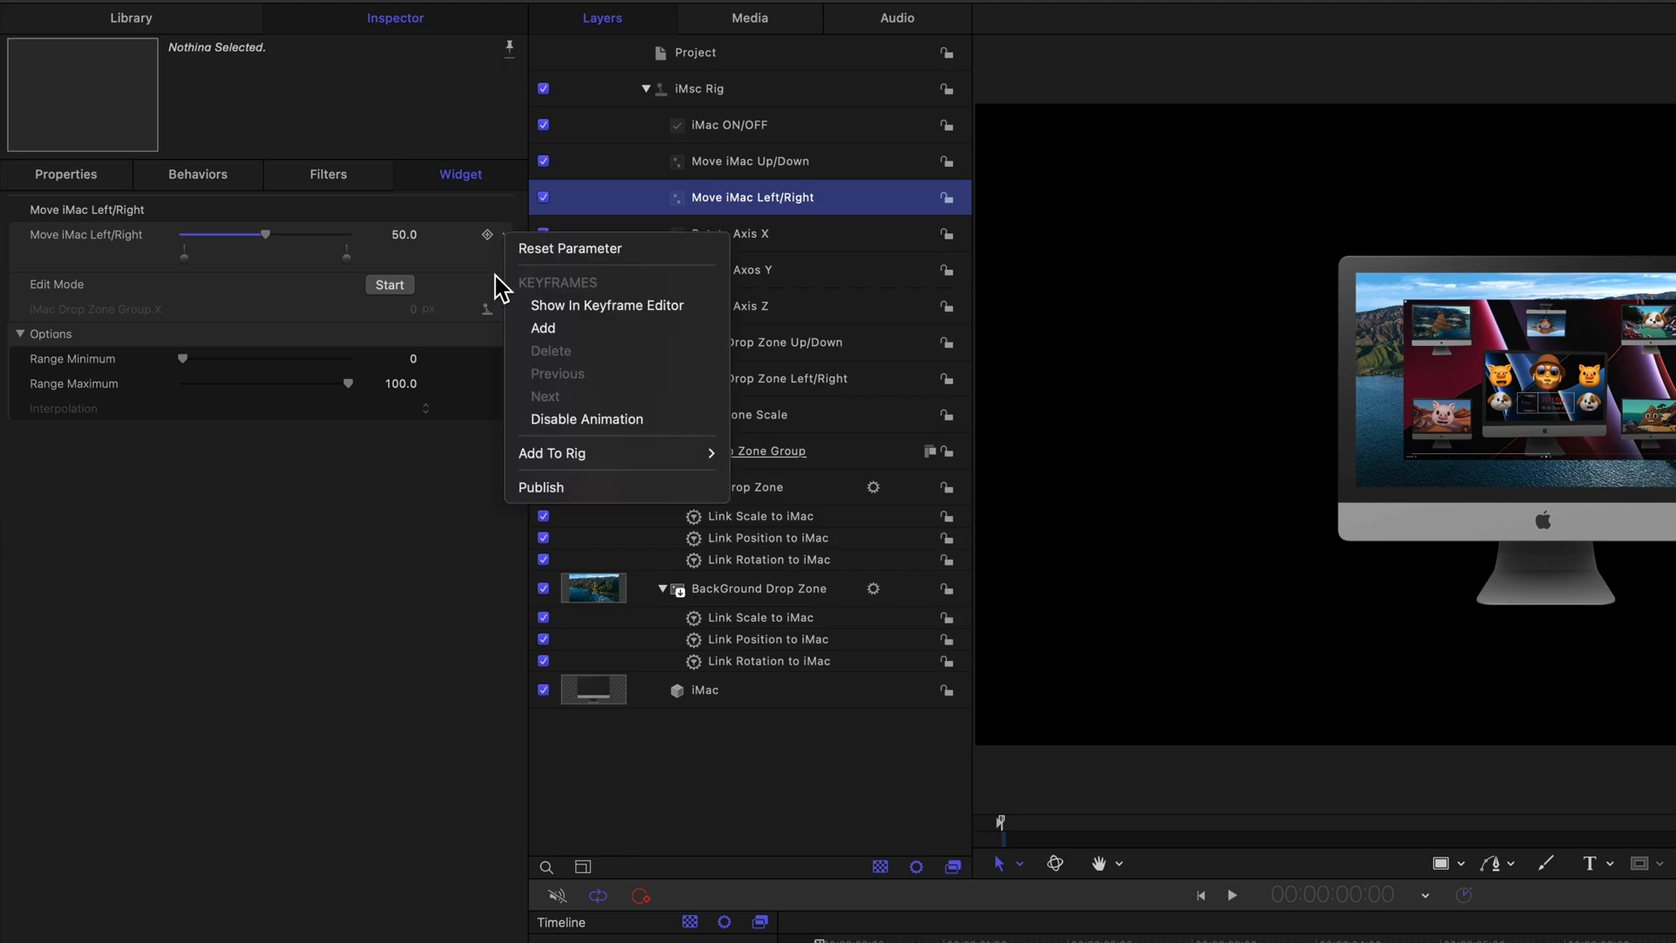
pyautogui.click(540, 488)
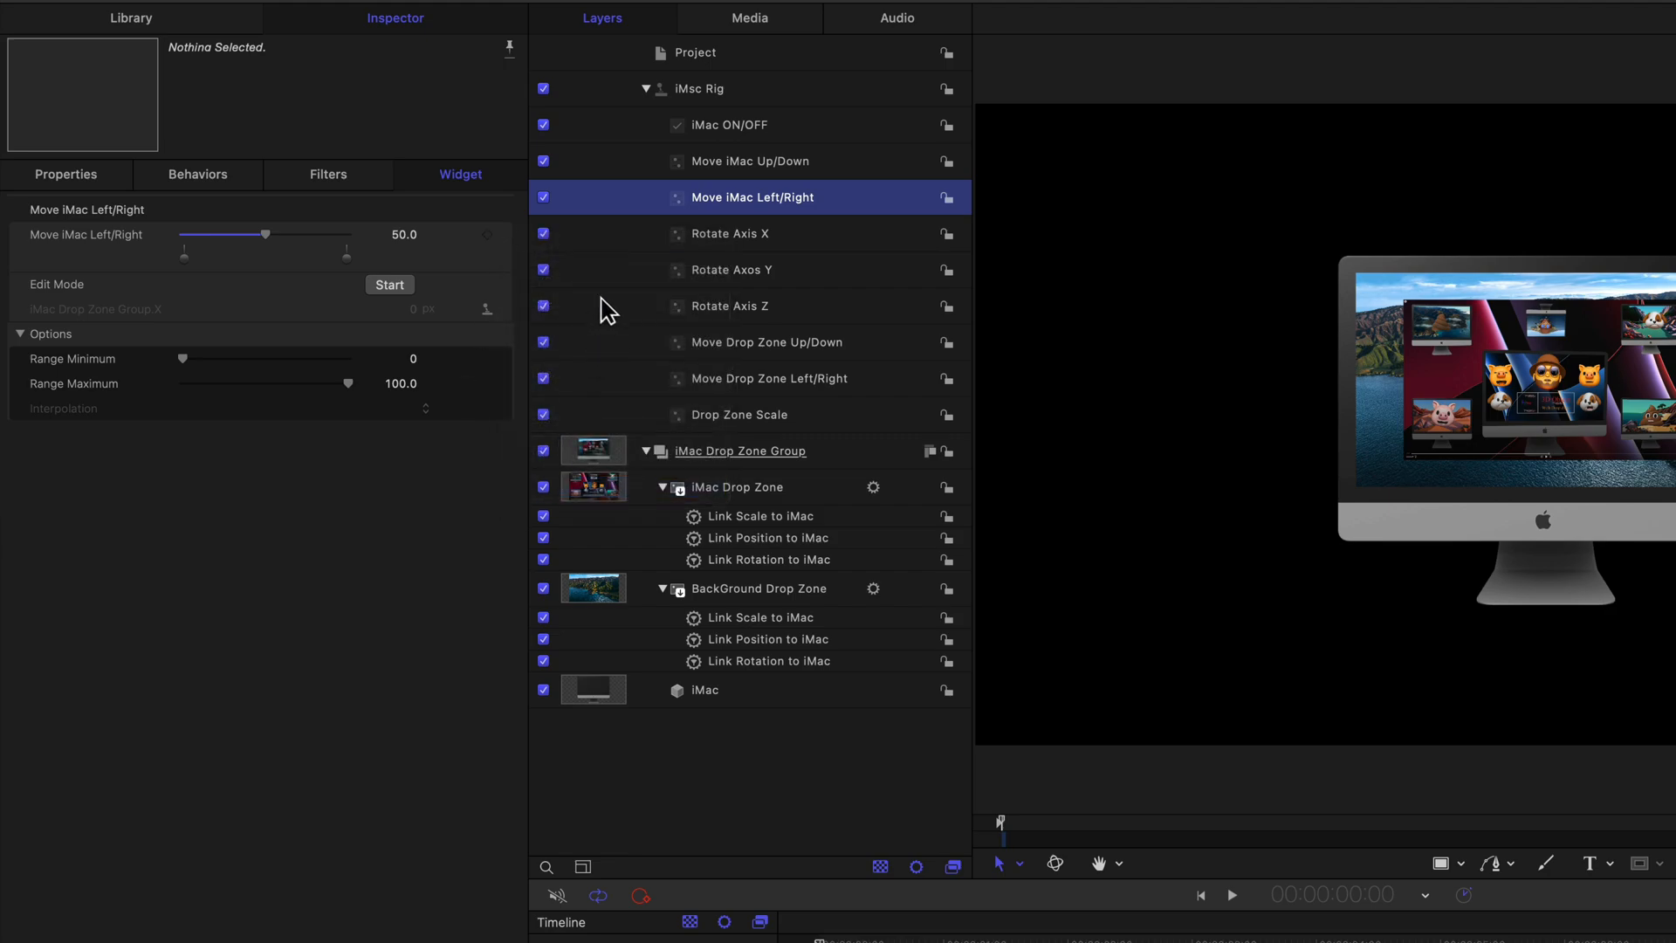
# Step: Publish the rig's three rotation sliders: Rotate Axis X, Rotate Axos Y and Rotate Axis Z
pyautogui.click(618, 243)
pyautogui.click(503, 236)
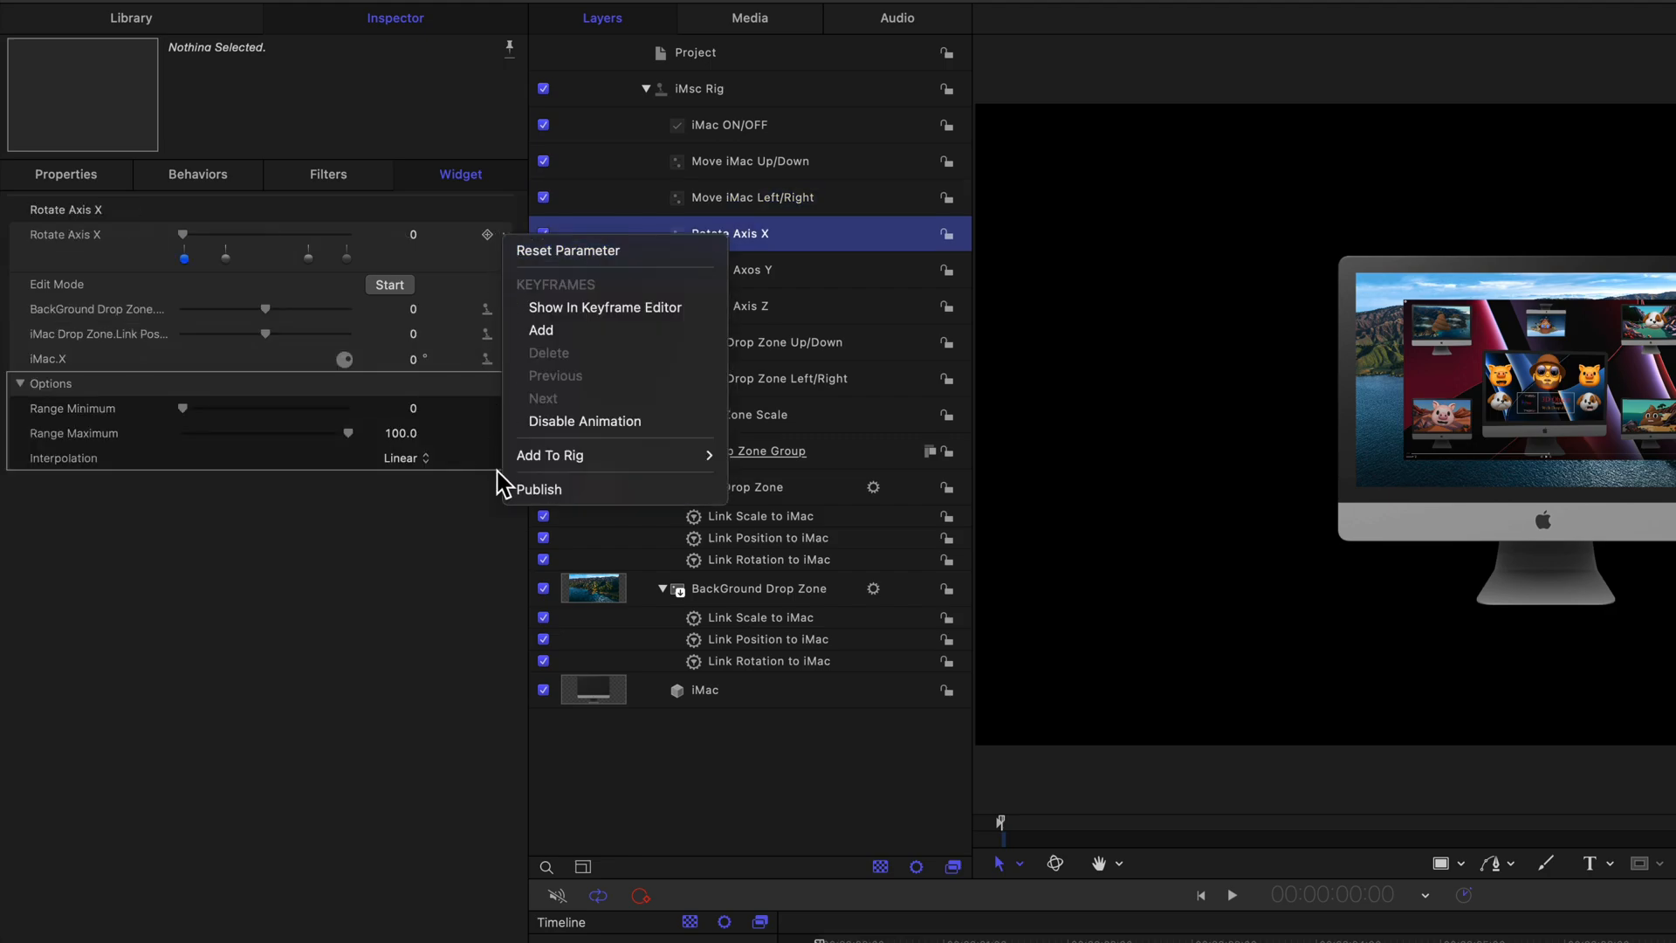
pyautogui.click(516, 490)
pyautogui.click(617, 278)
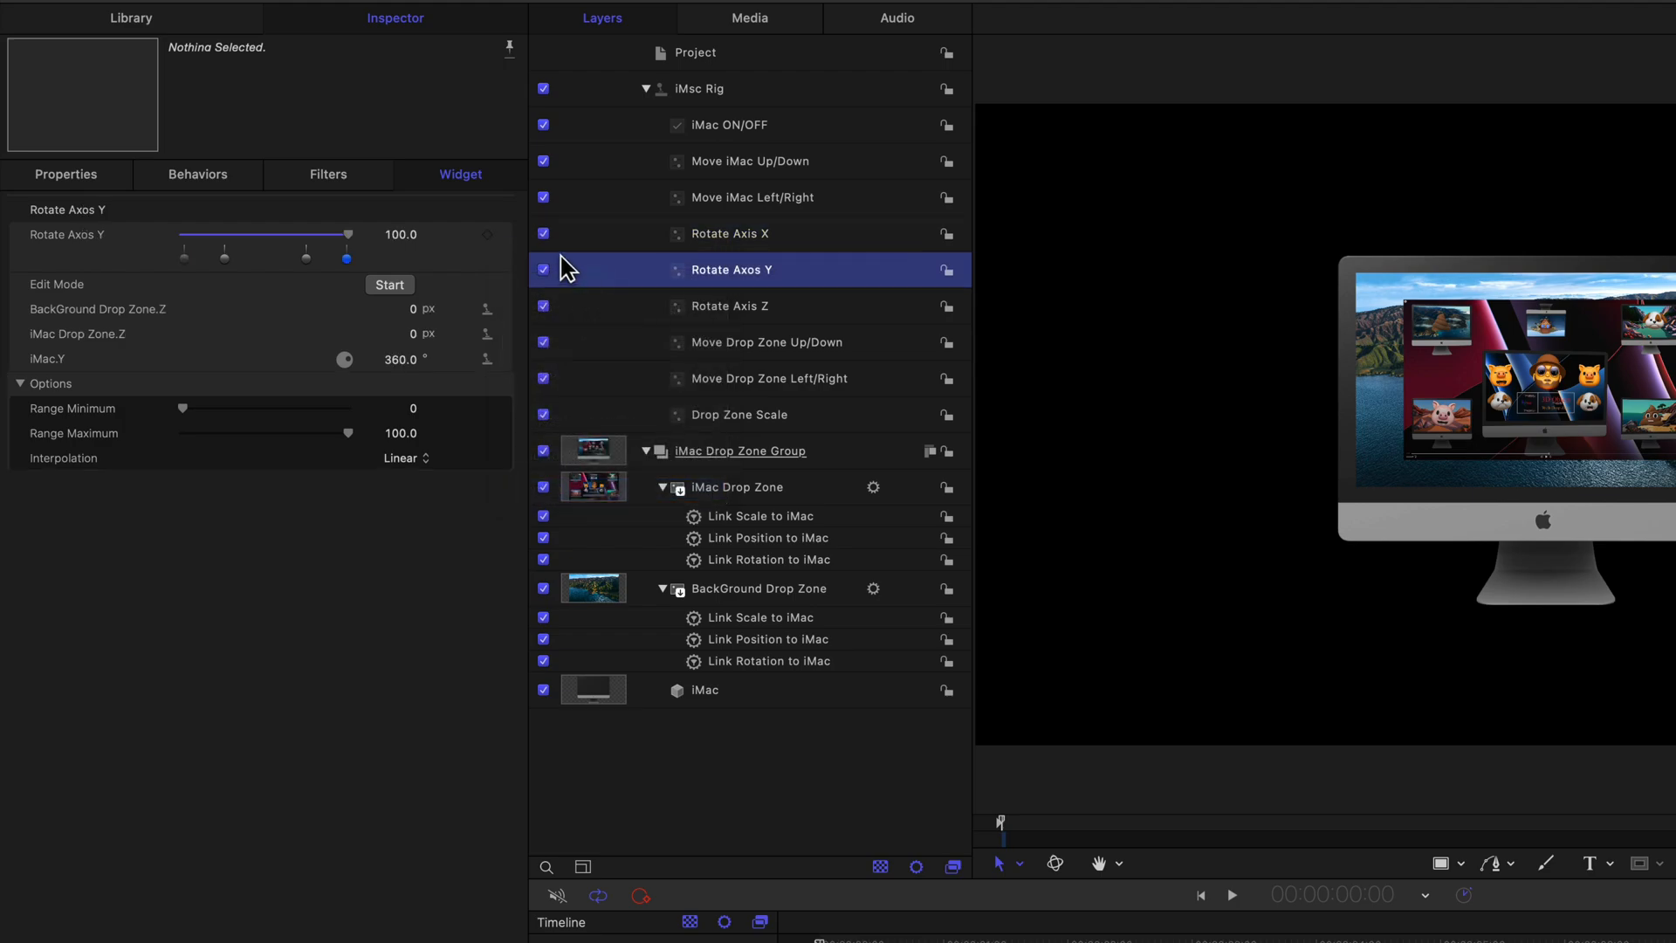
pyautogui.click(504, 236)
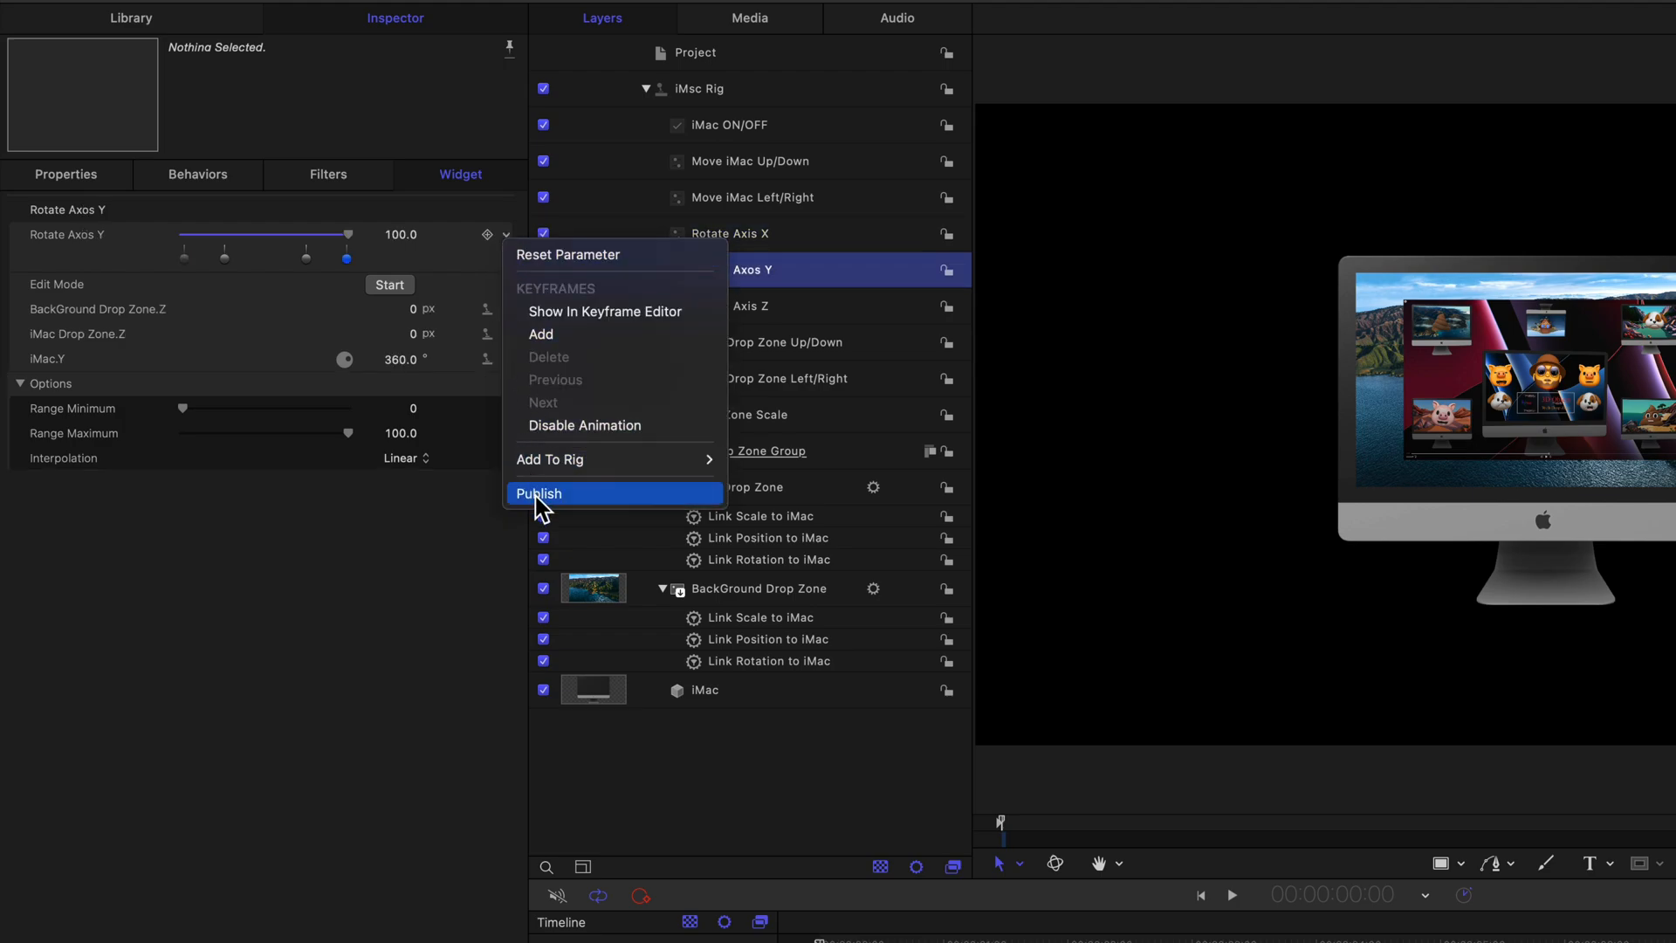
pyautogui.click(534, 494)
pyautogui.click(613, 310)
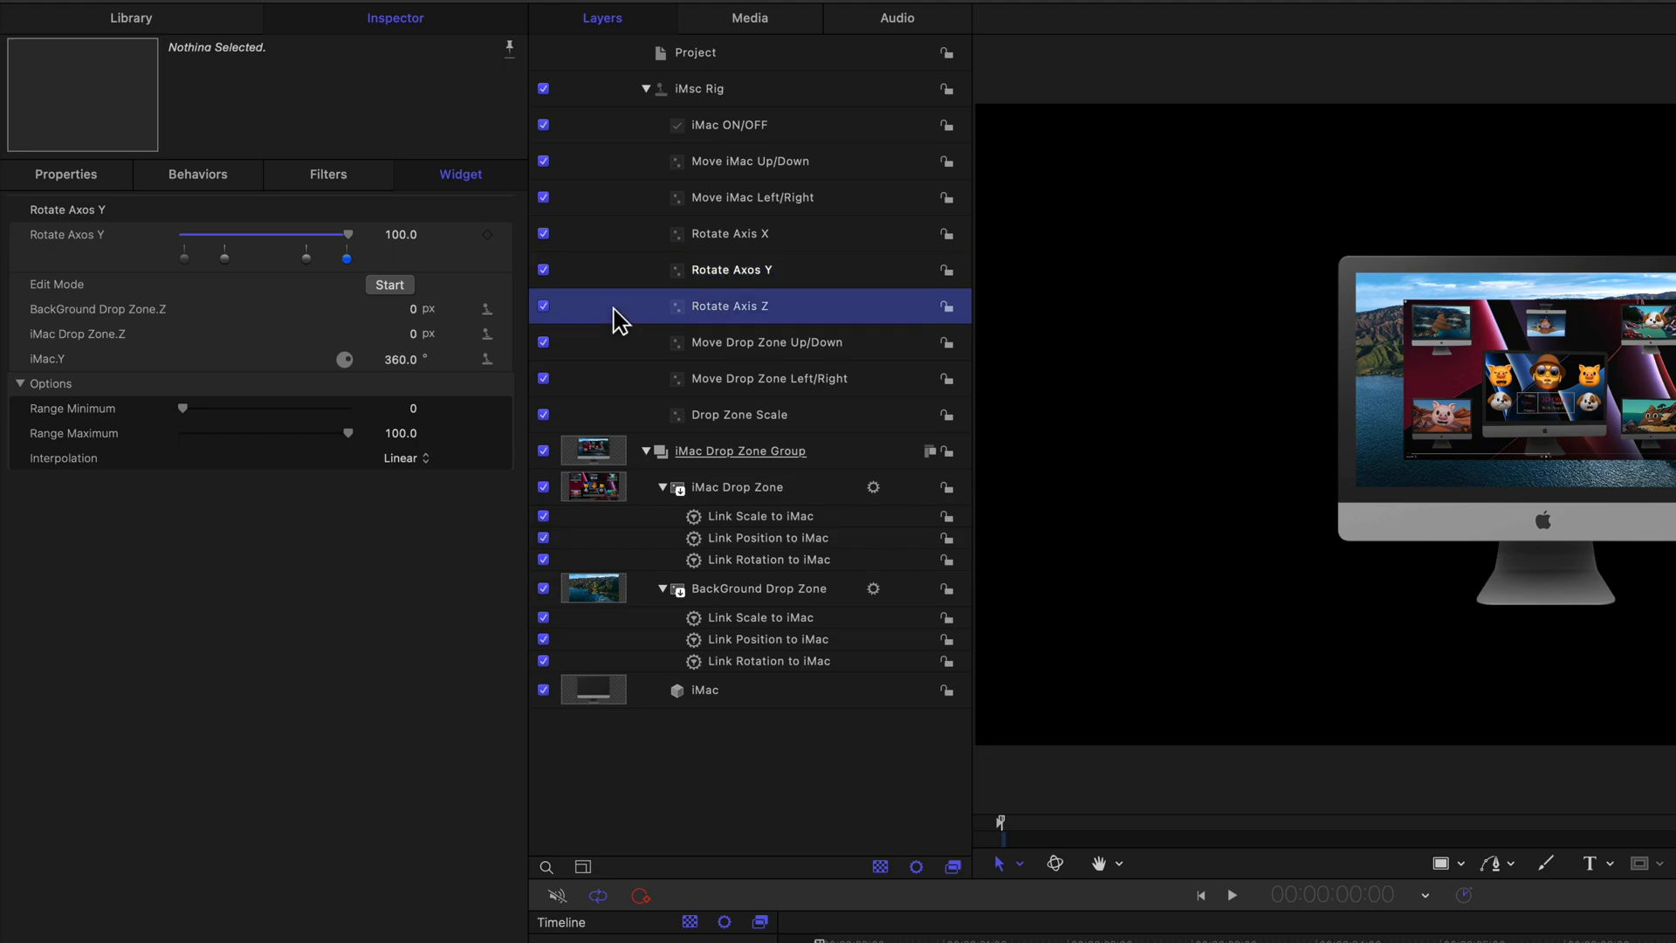
pyautogui.click(504, 236)
pyautogui.click(538, 491)
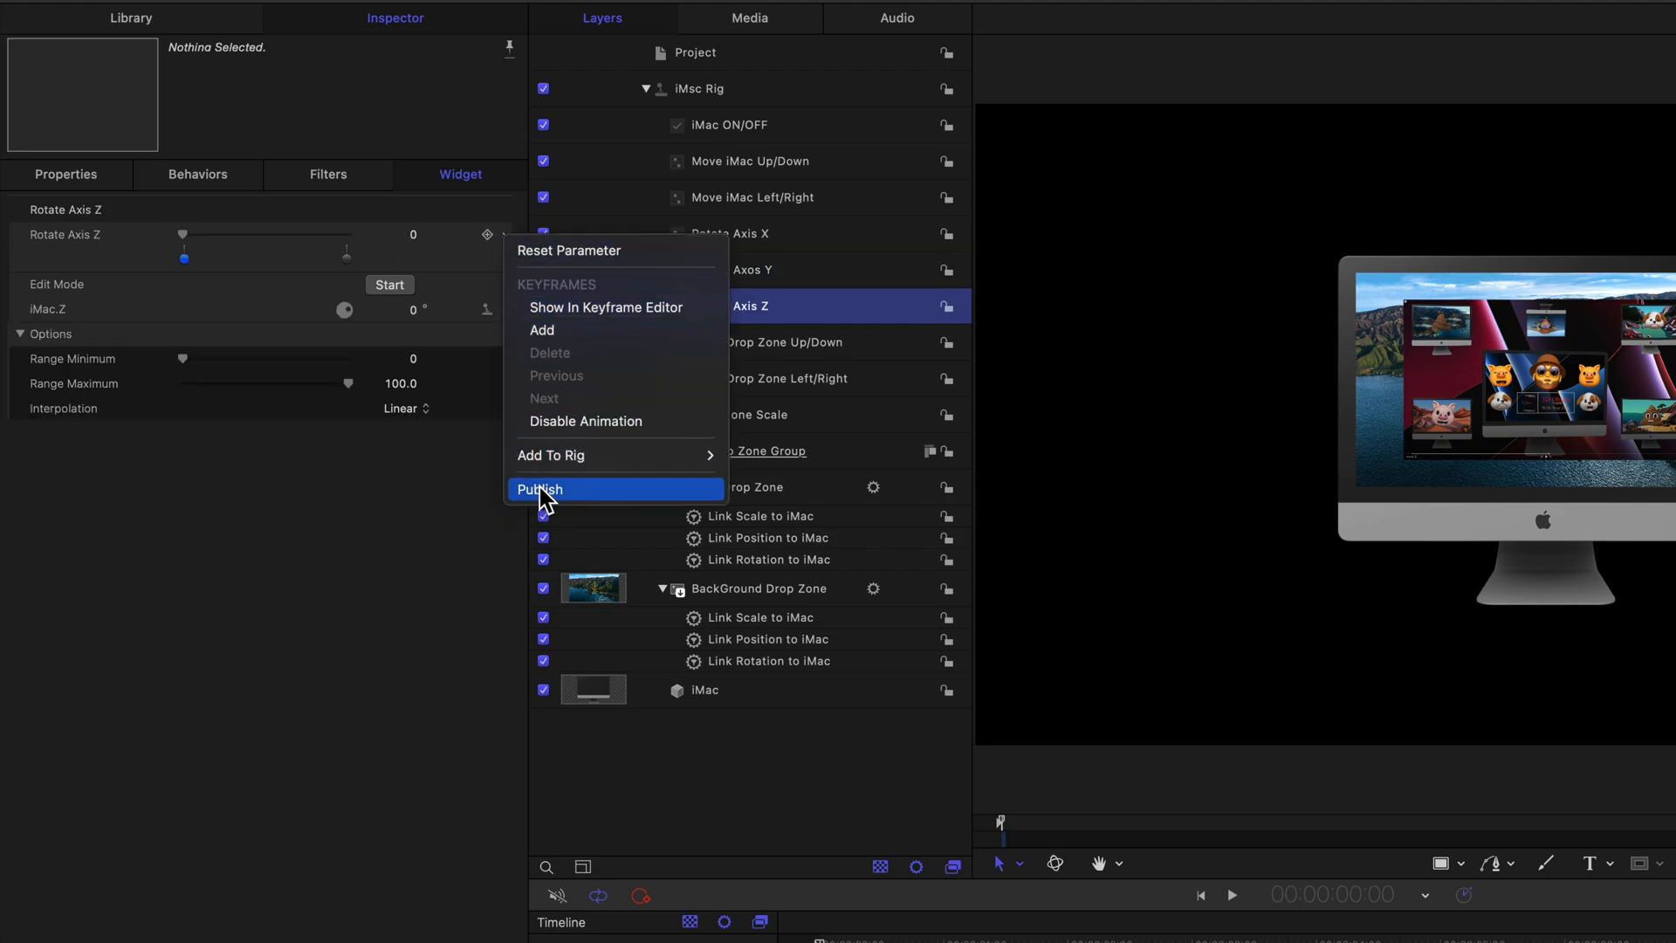
# Step: Publish the Move Drop Zone Up/Down and Move Drop Zone Left/Right sliders of the iMsc Rig
pyautogui.click(643, 347)
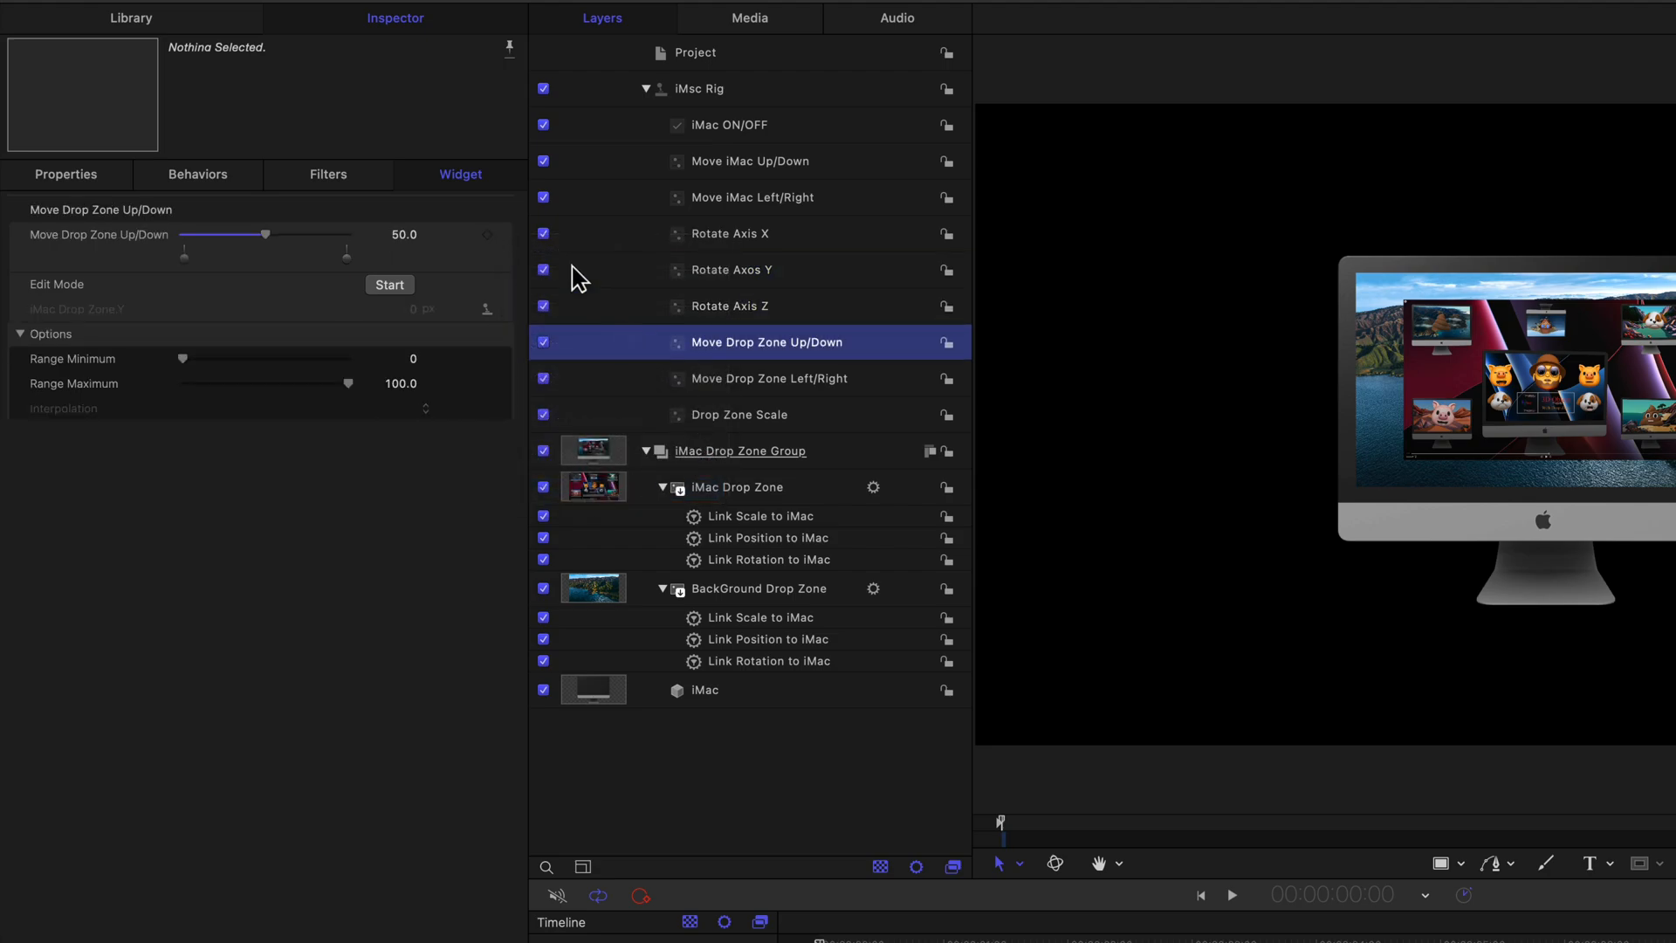
pyautogui.click(506, 234)
pyautogui.click(543, 486)
pyautogui.click(645, 386)
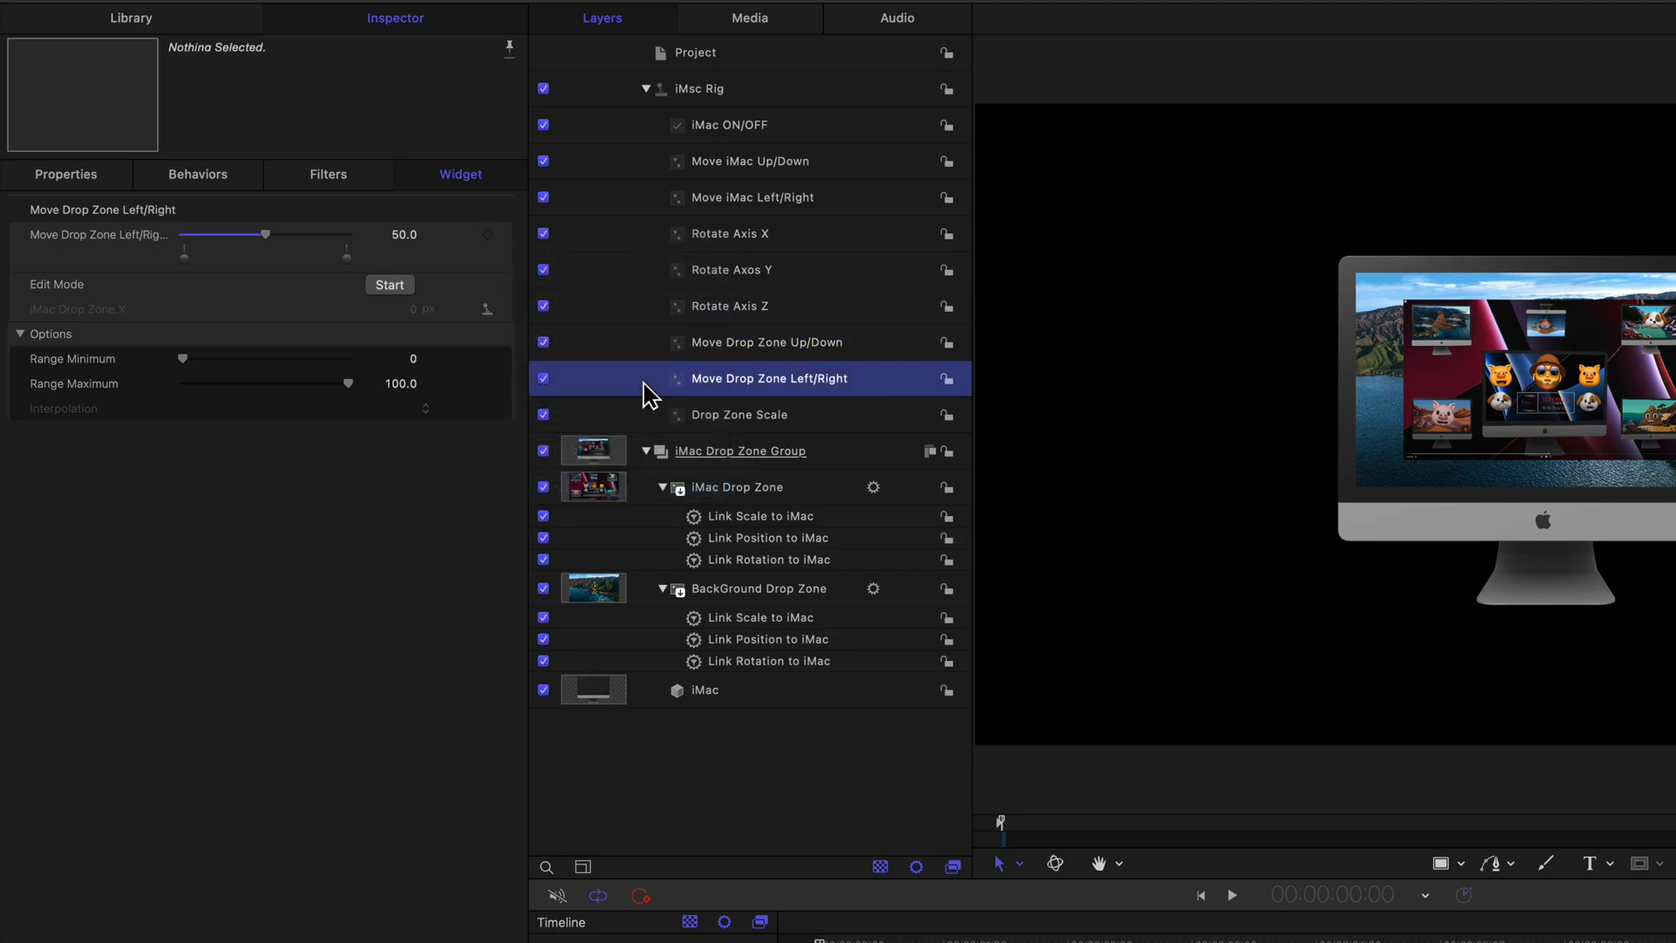
pyautogui.click(506, 236)
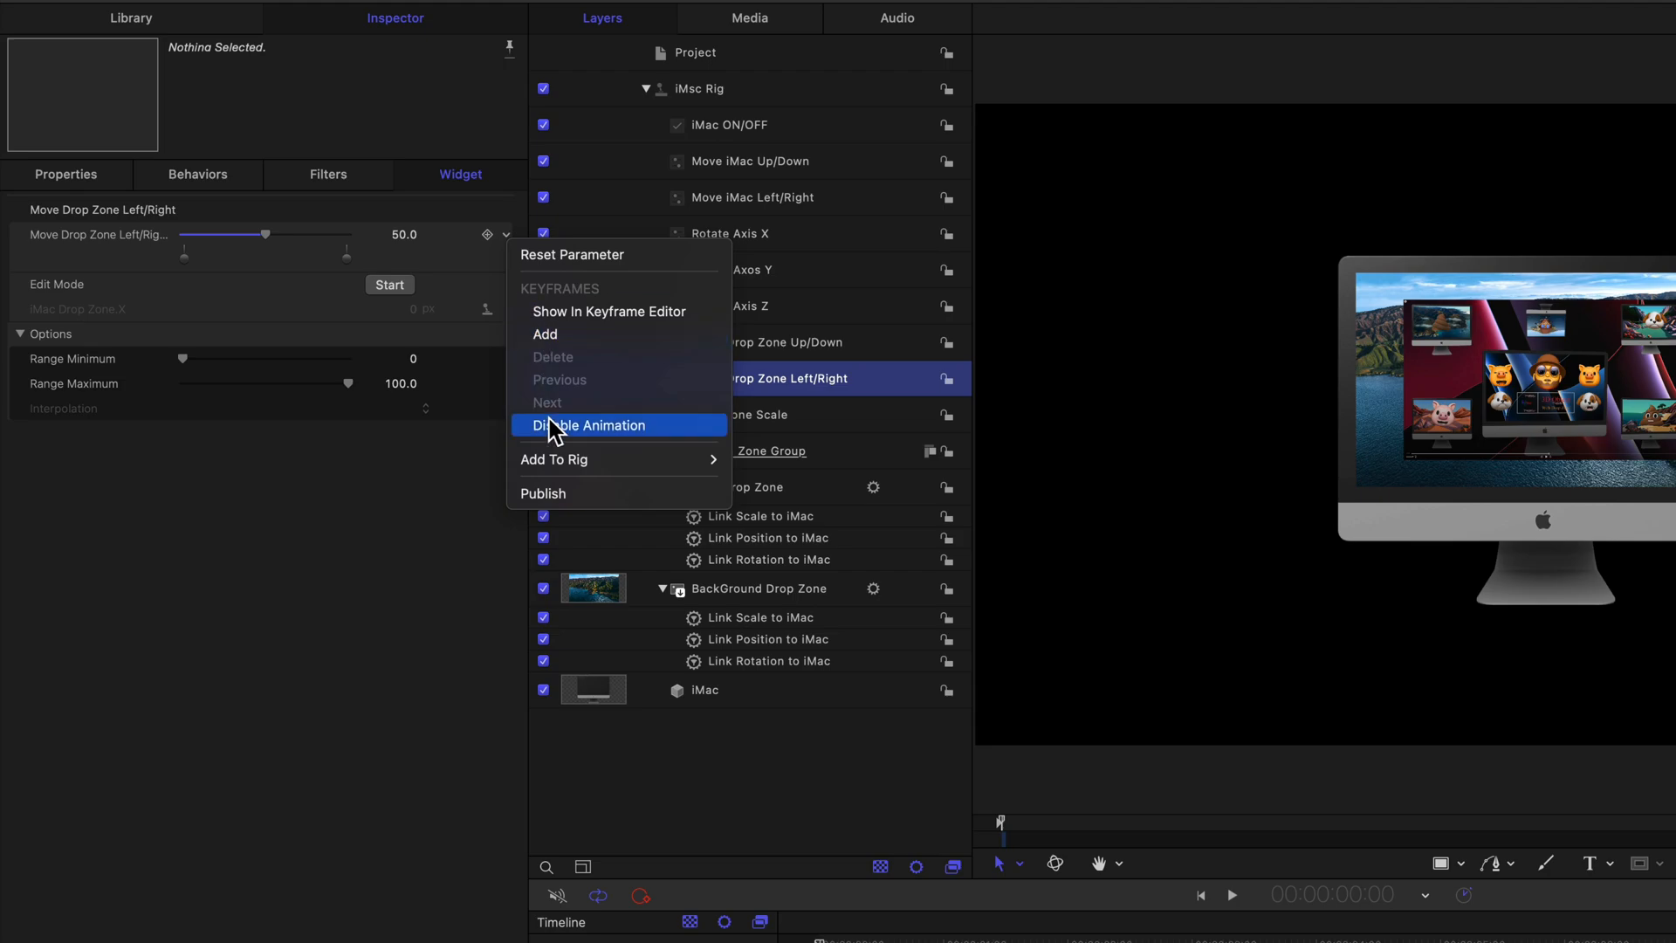
pyautogui.click(572, 494)
# Step: Publish the Drop Zone Scale slider of the iMsc Rig
pyautogui.click(625, 414)
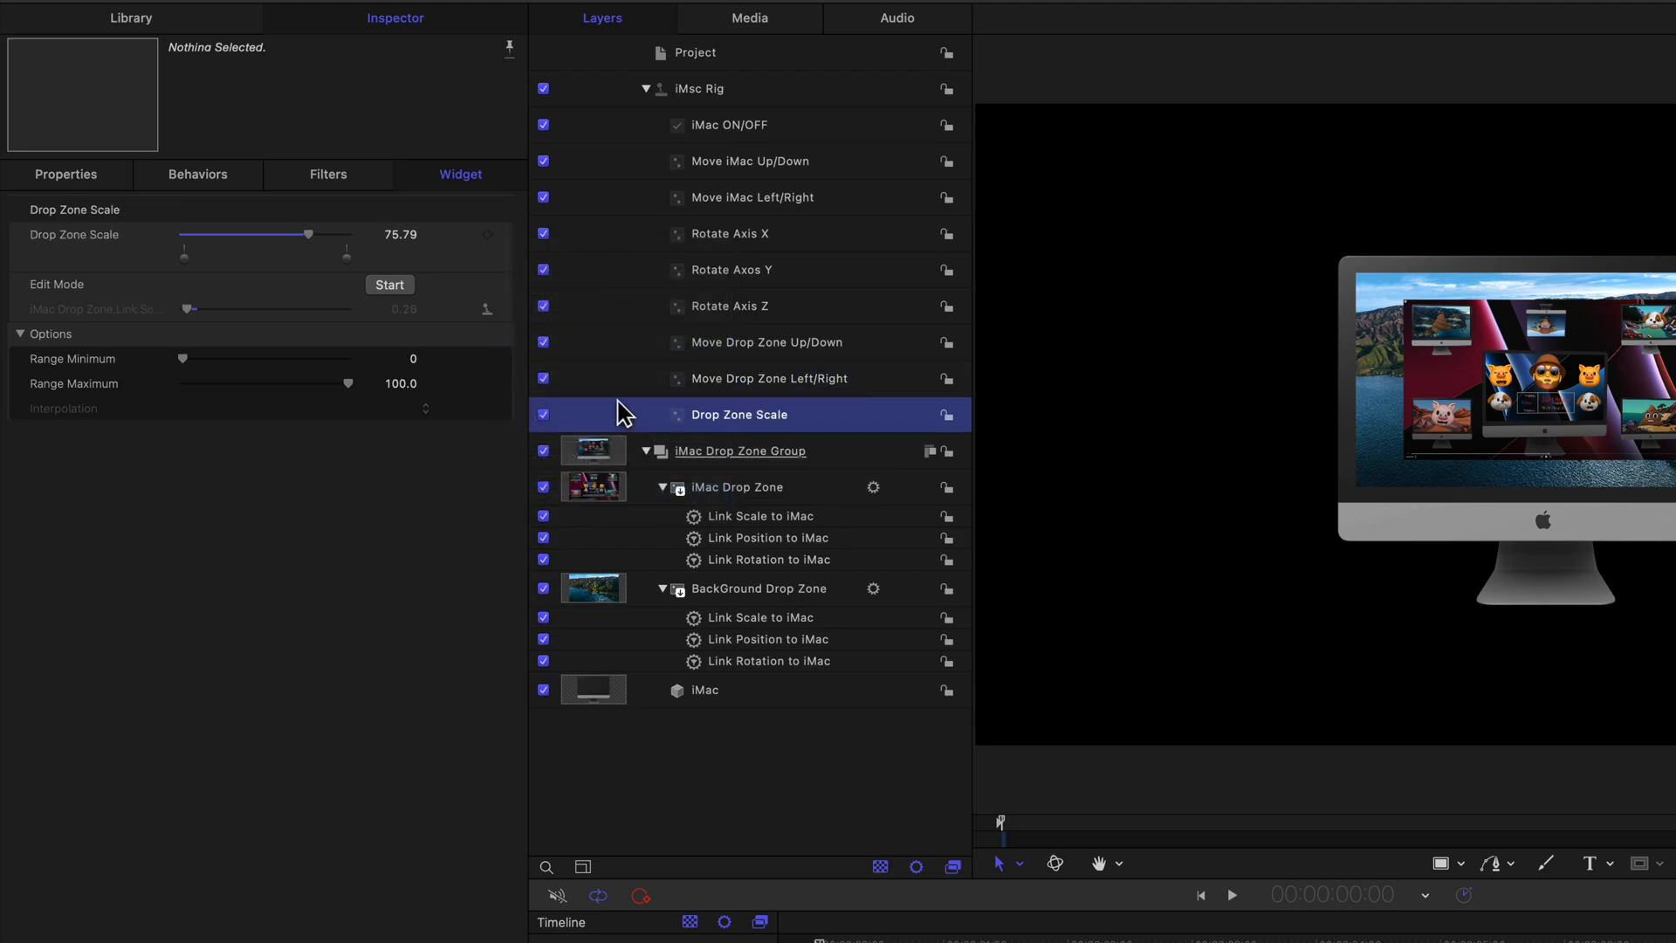
pyautogui.click(507, 236)
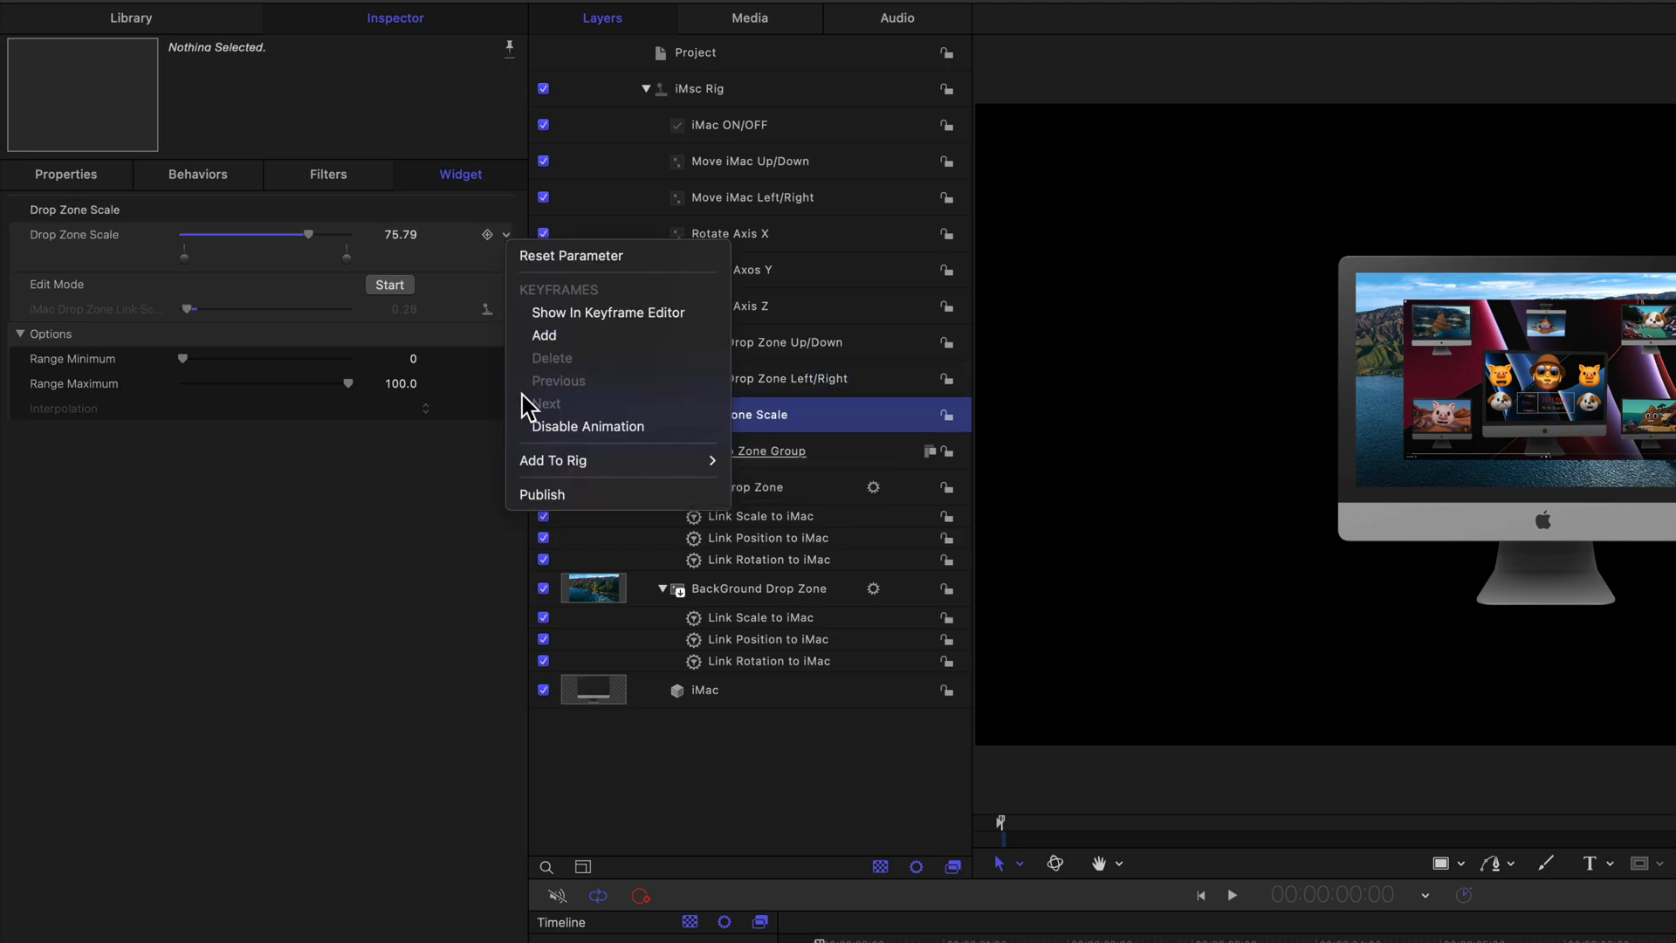
pyautogui.click(546, 496)
# Step: Move the iMac ON/OFF checkbox to the start of the project's published parameters and test it by switching the iMac off and on
pyautogui.click(709, 55)
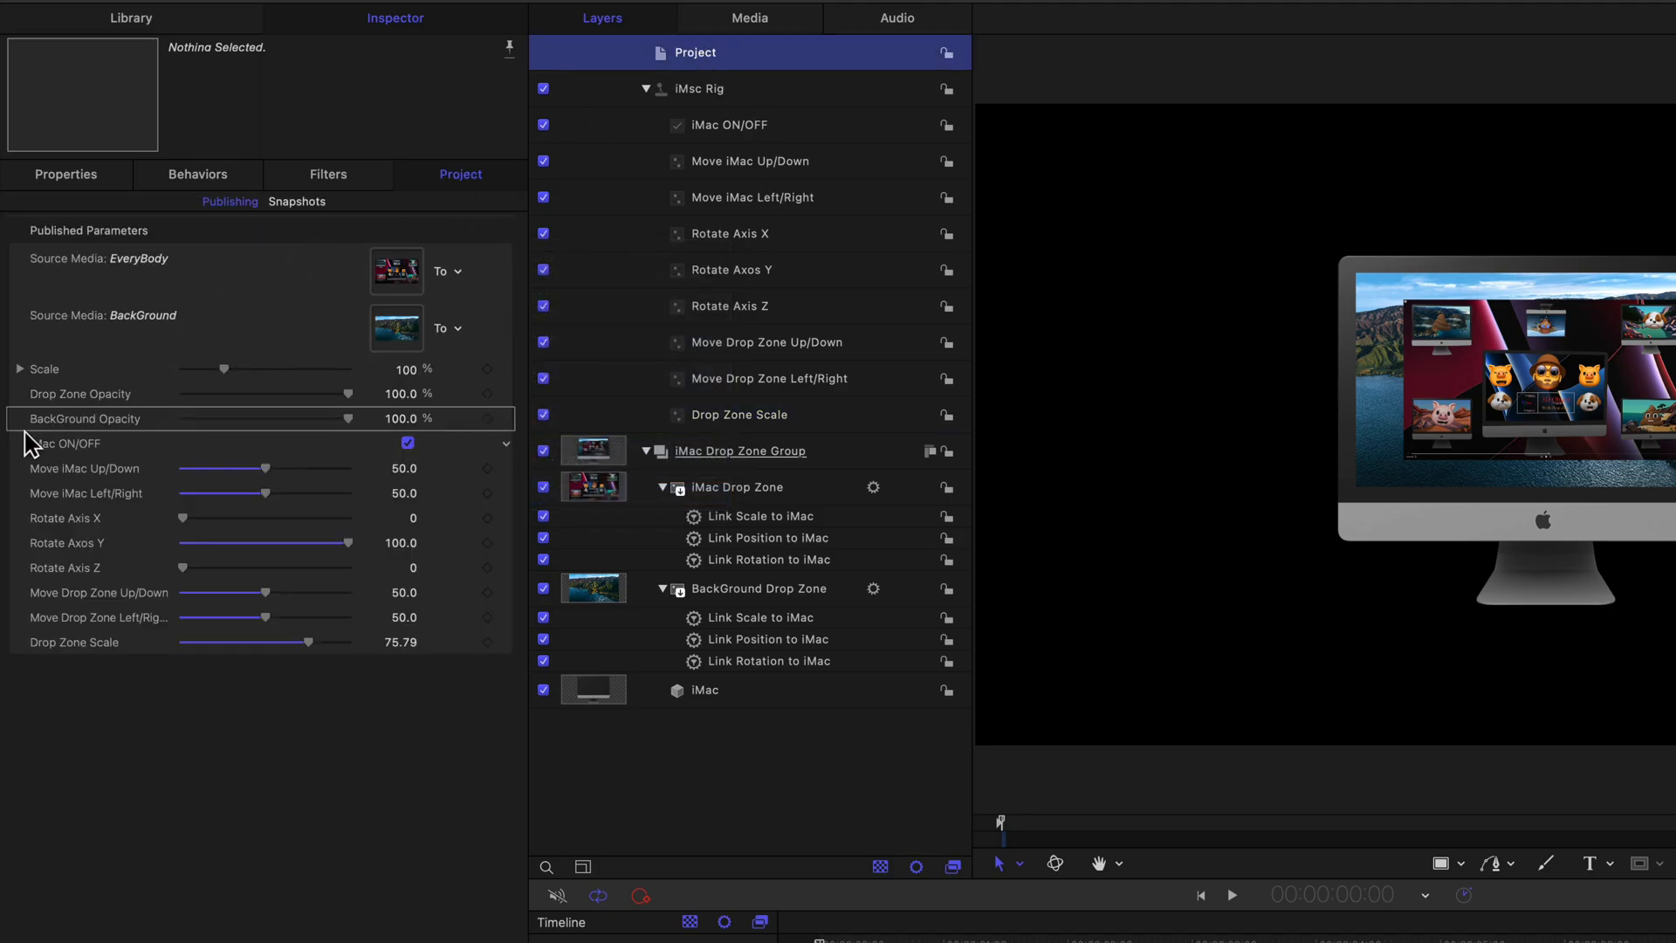
pyautogui.click(25, 396)
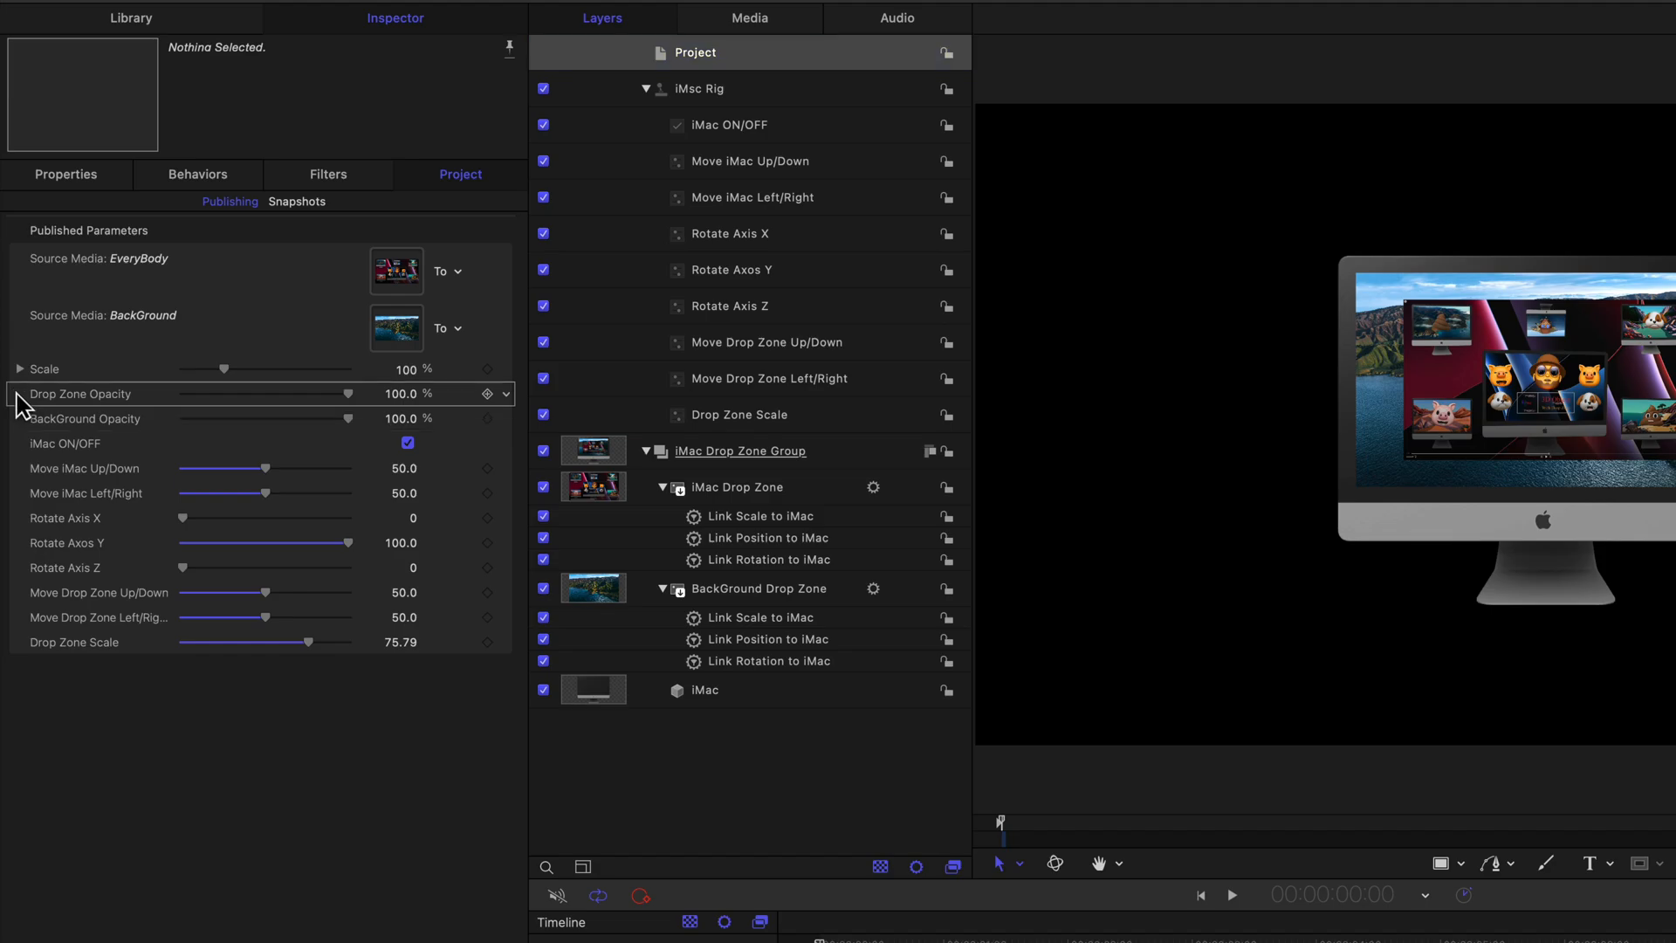
pyautogui.moveTo(32, 452); pyautogui.dragTo(40, 264)
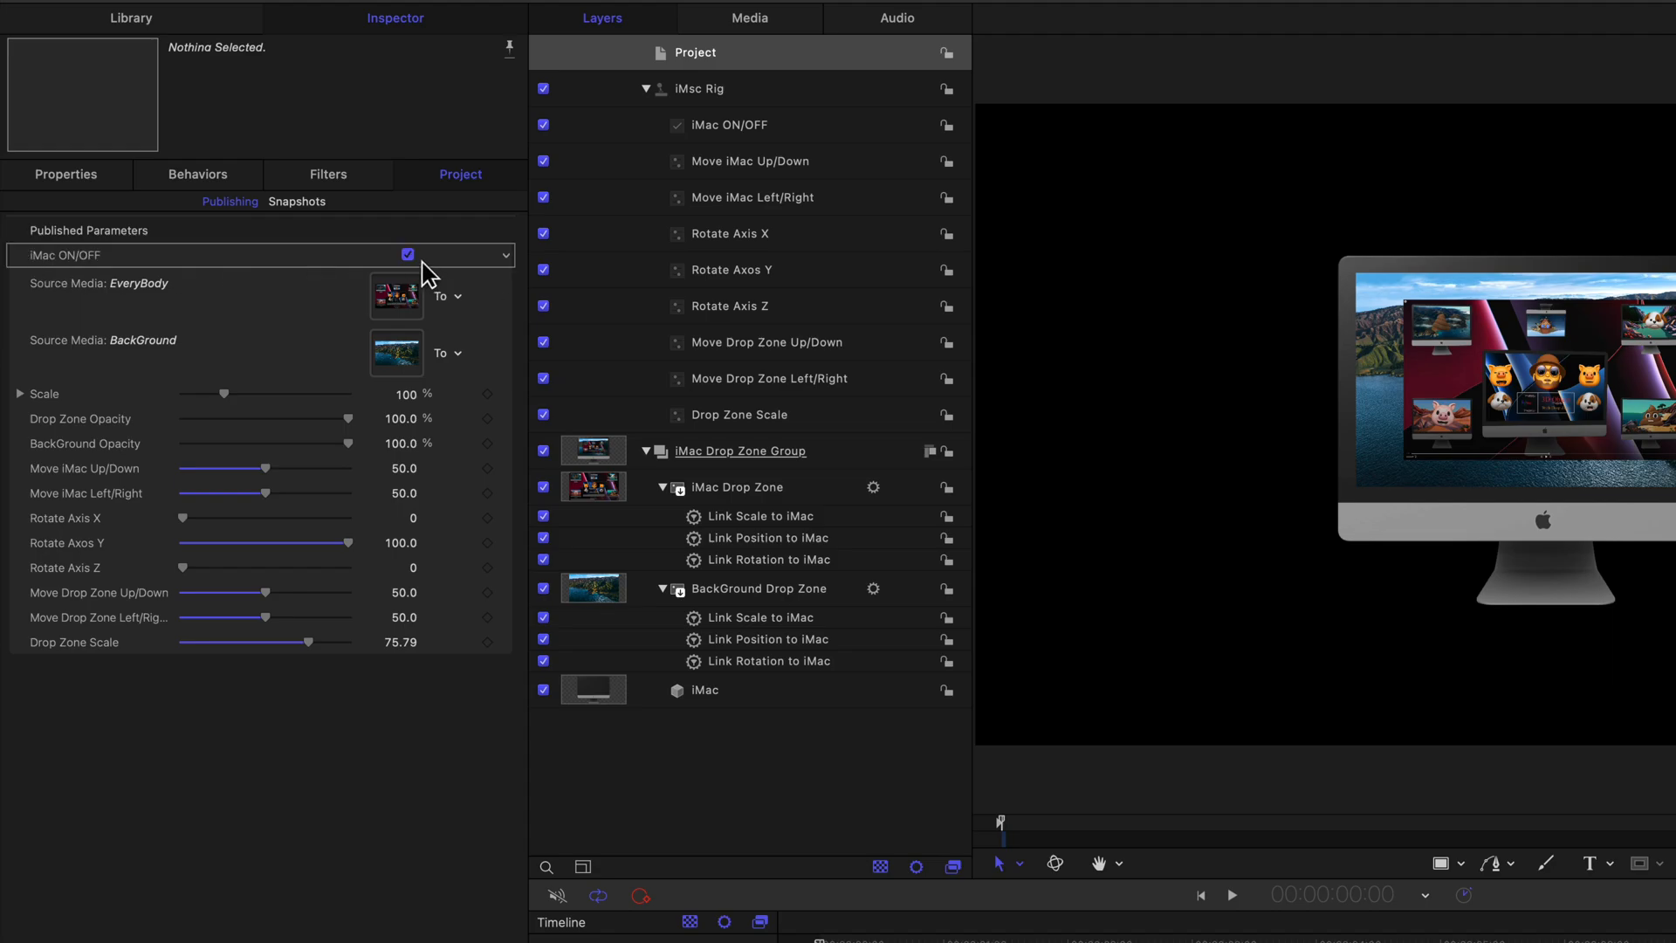
pyautogui.click(408, 255)
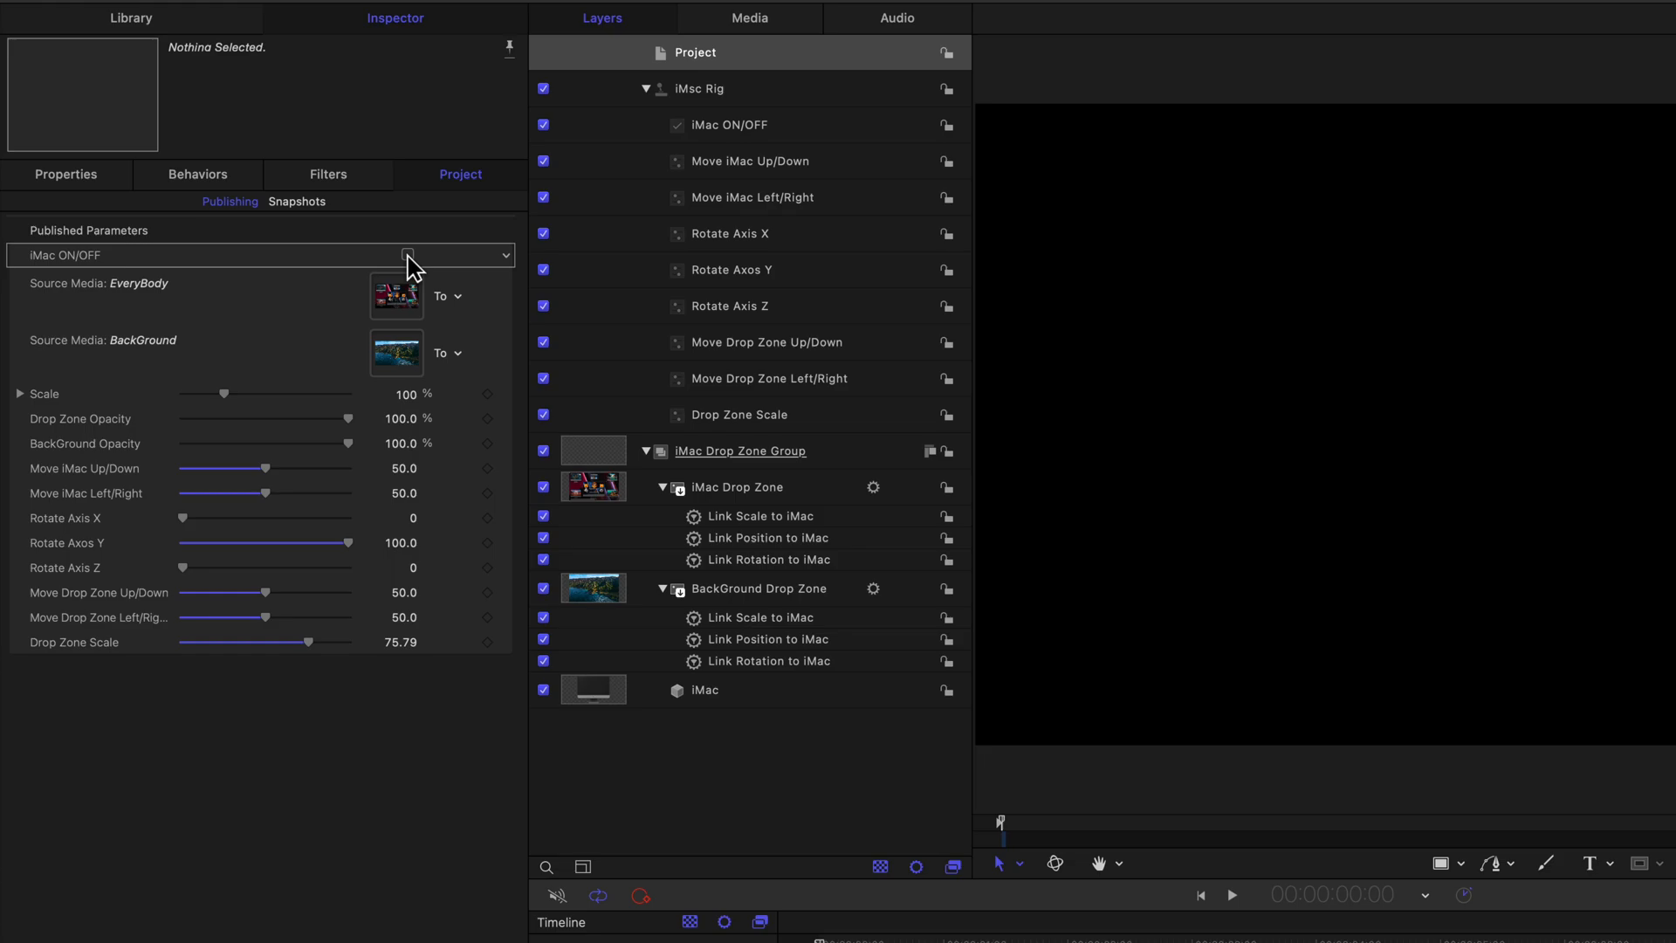
pyautogui.click(408, 255)
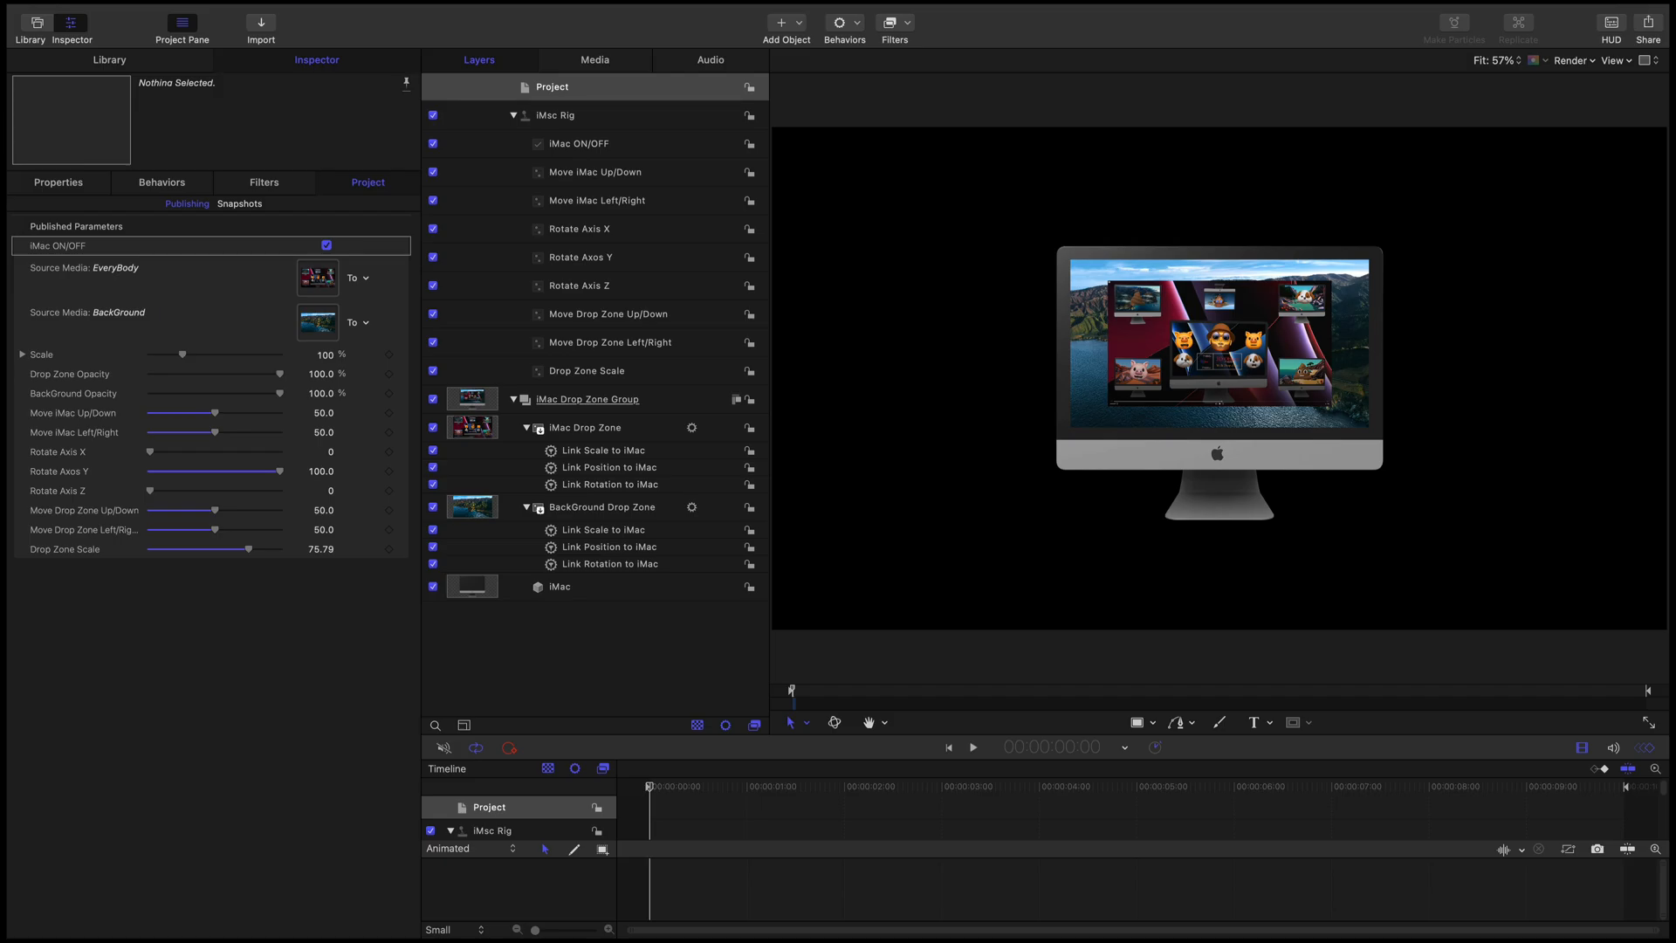
# Step: Correct the published parameter name Rotate Axos Y to Rotate Axis Y
pyautogui.press('super+Tab')
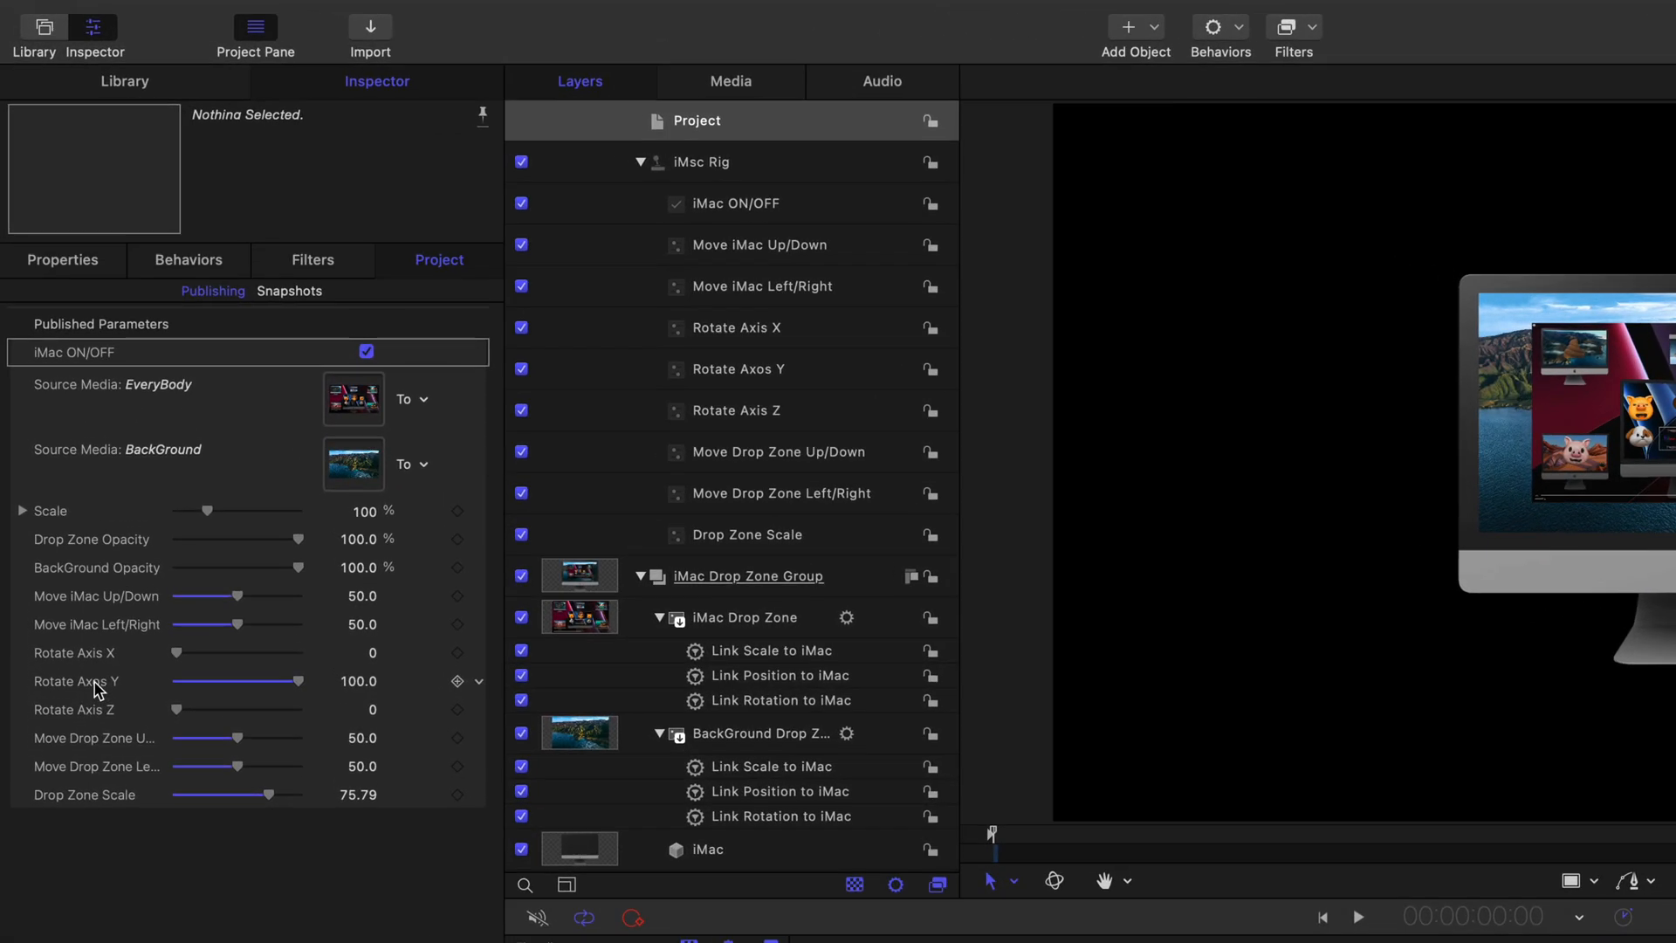
pyautogui.doubleClick(74, 472)
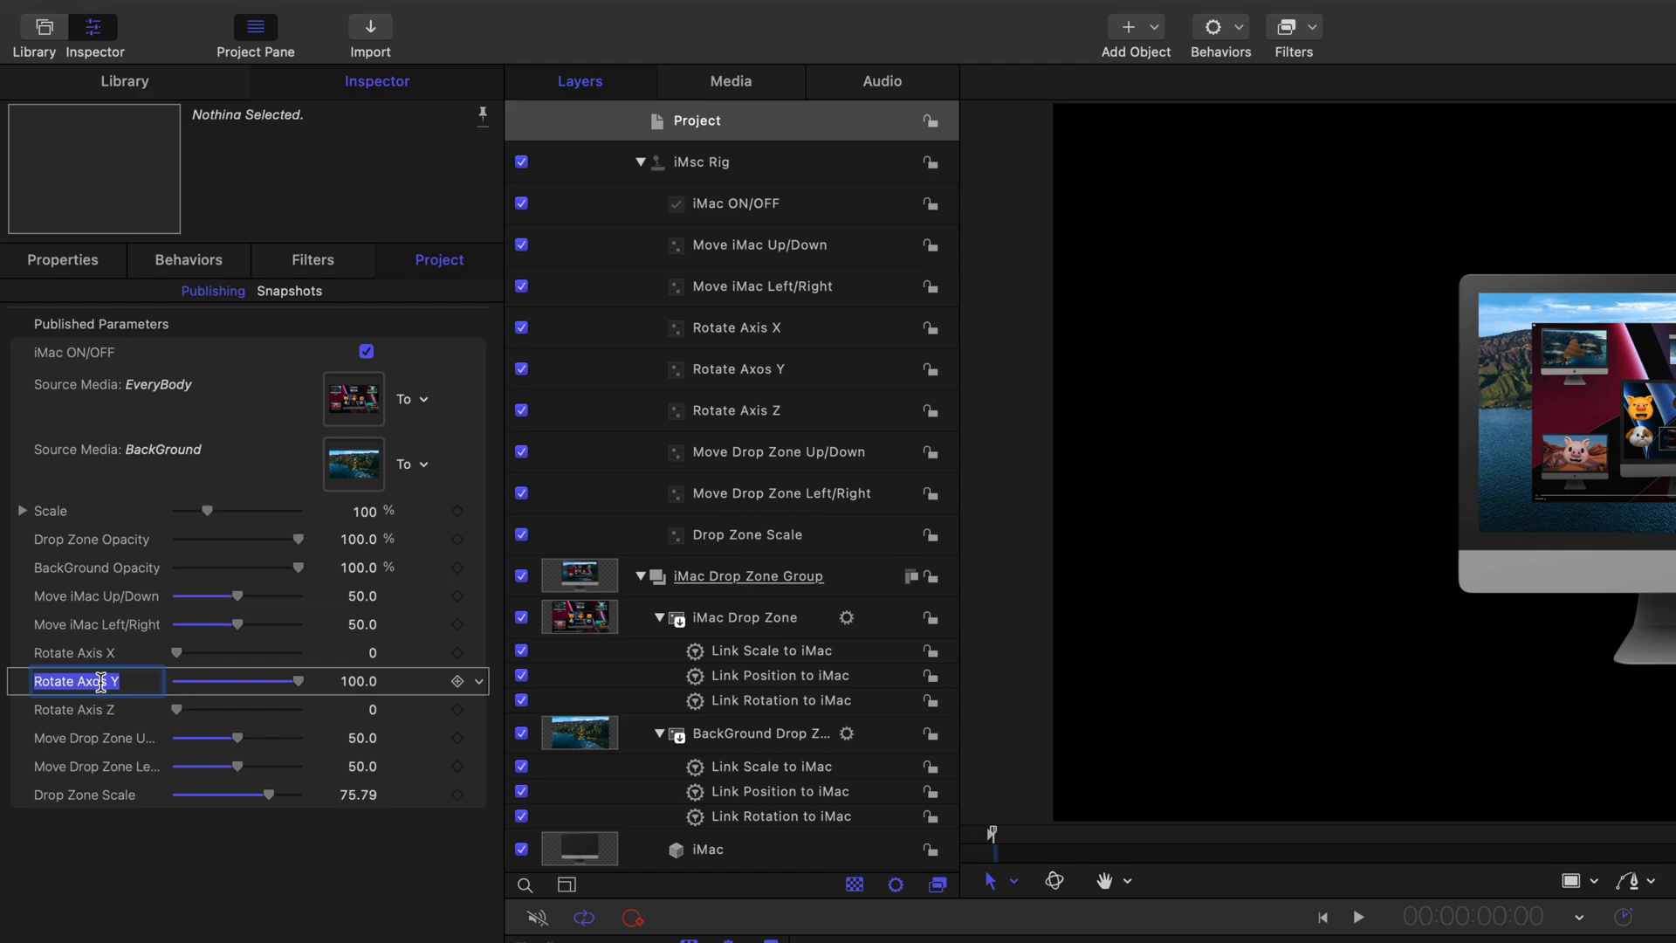
pyautogui.click(100, 682)
pyautogui.press('BackSpace')
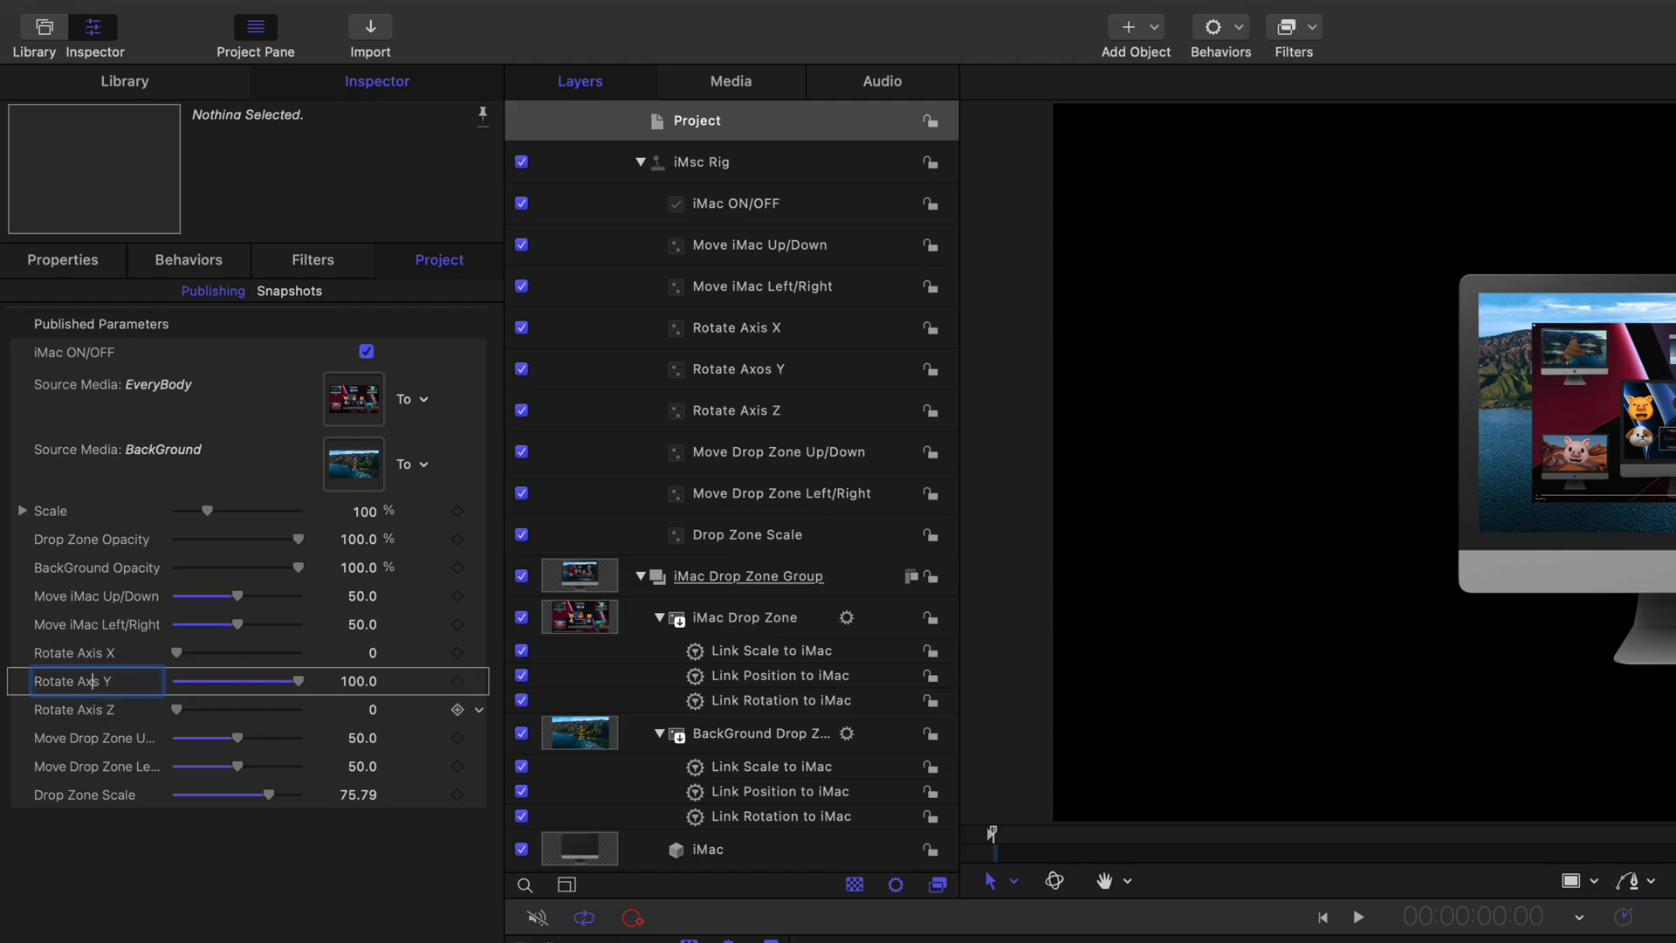
pyautogui.write('i')
pyautogui.press('Return')
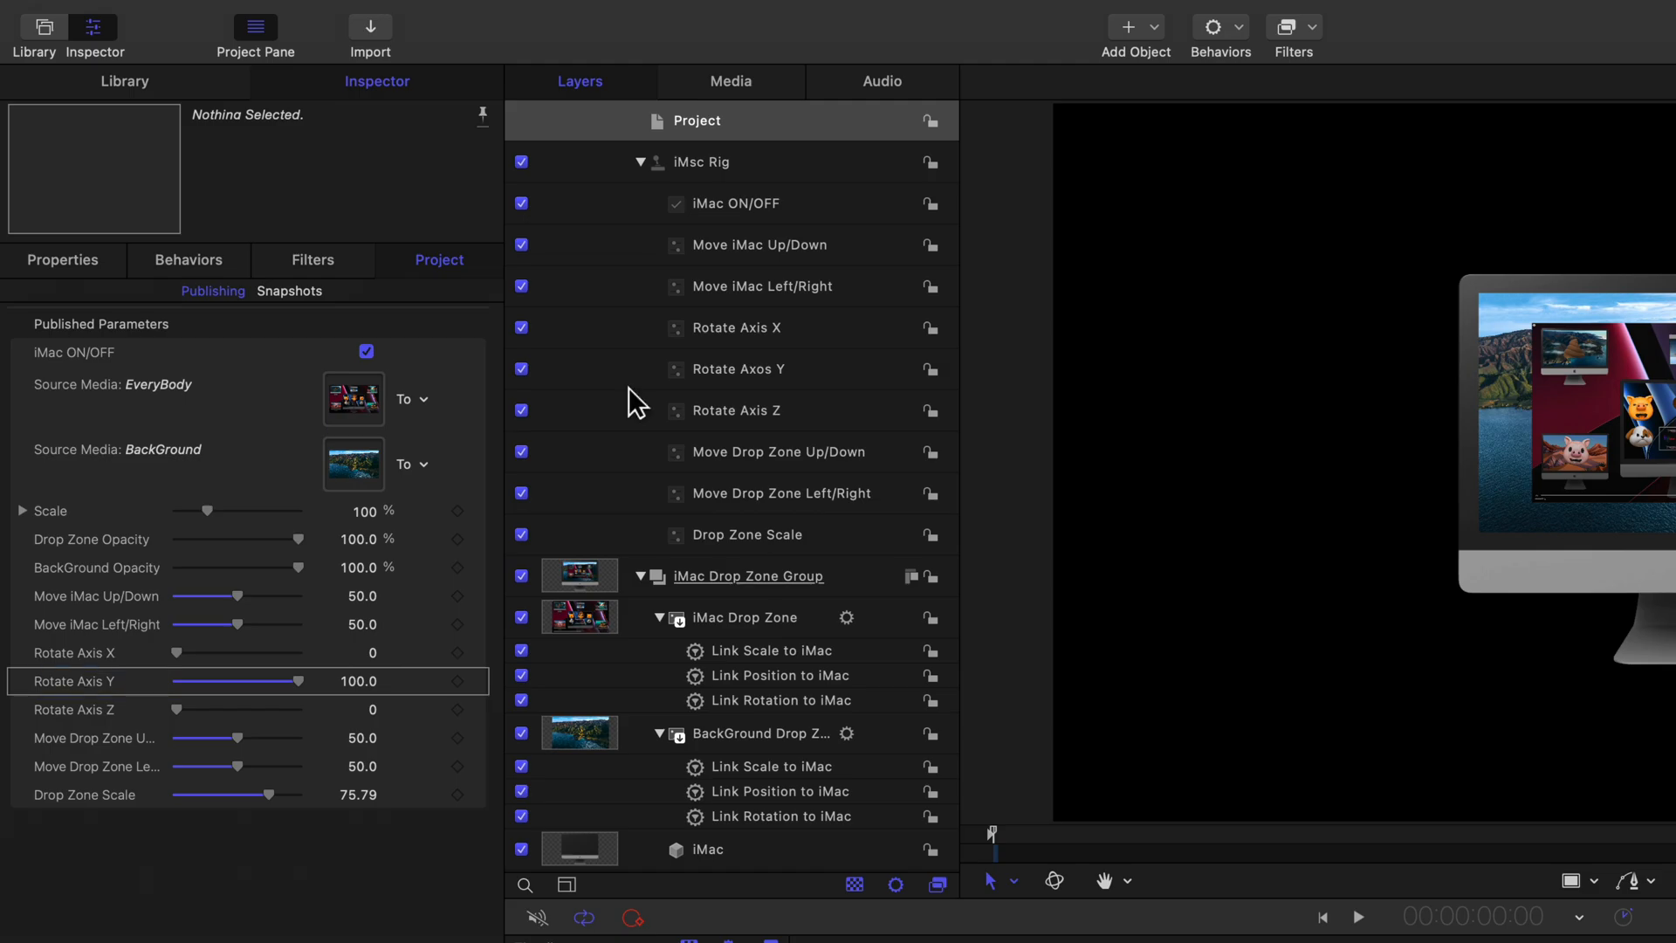
# Step: Collapse the iMsc Rig, add a new rig to the project and name it Spacer Rig
pyautogui.click(642, 162)
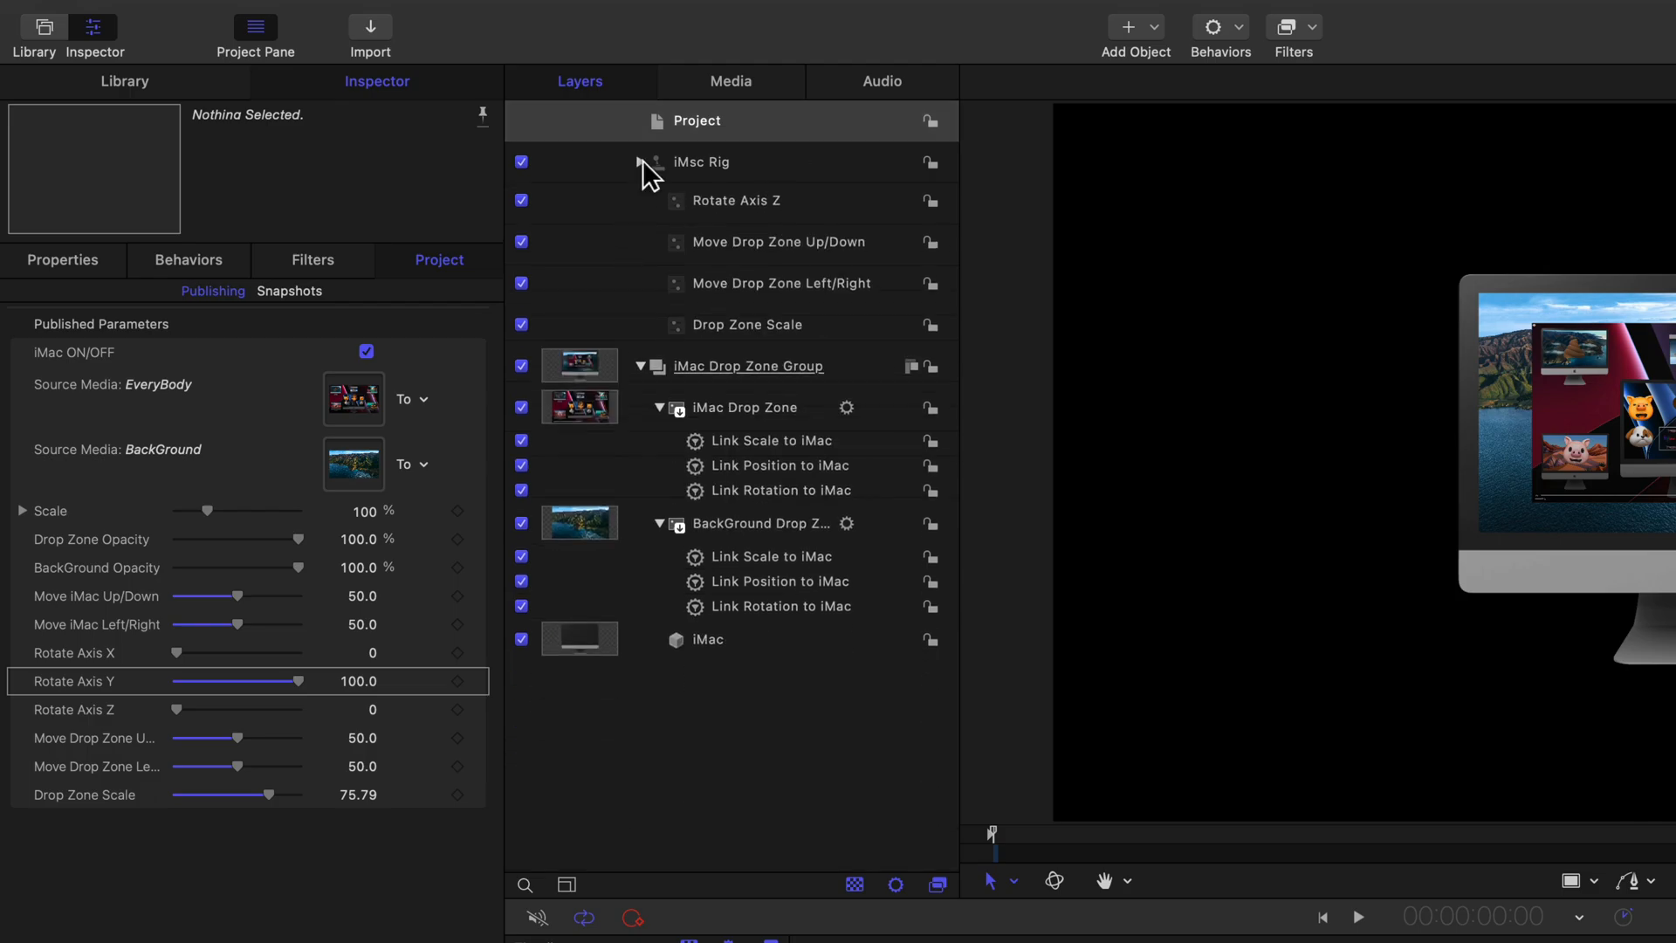
pyautogui.click(1132, 33)
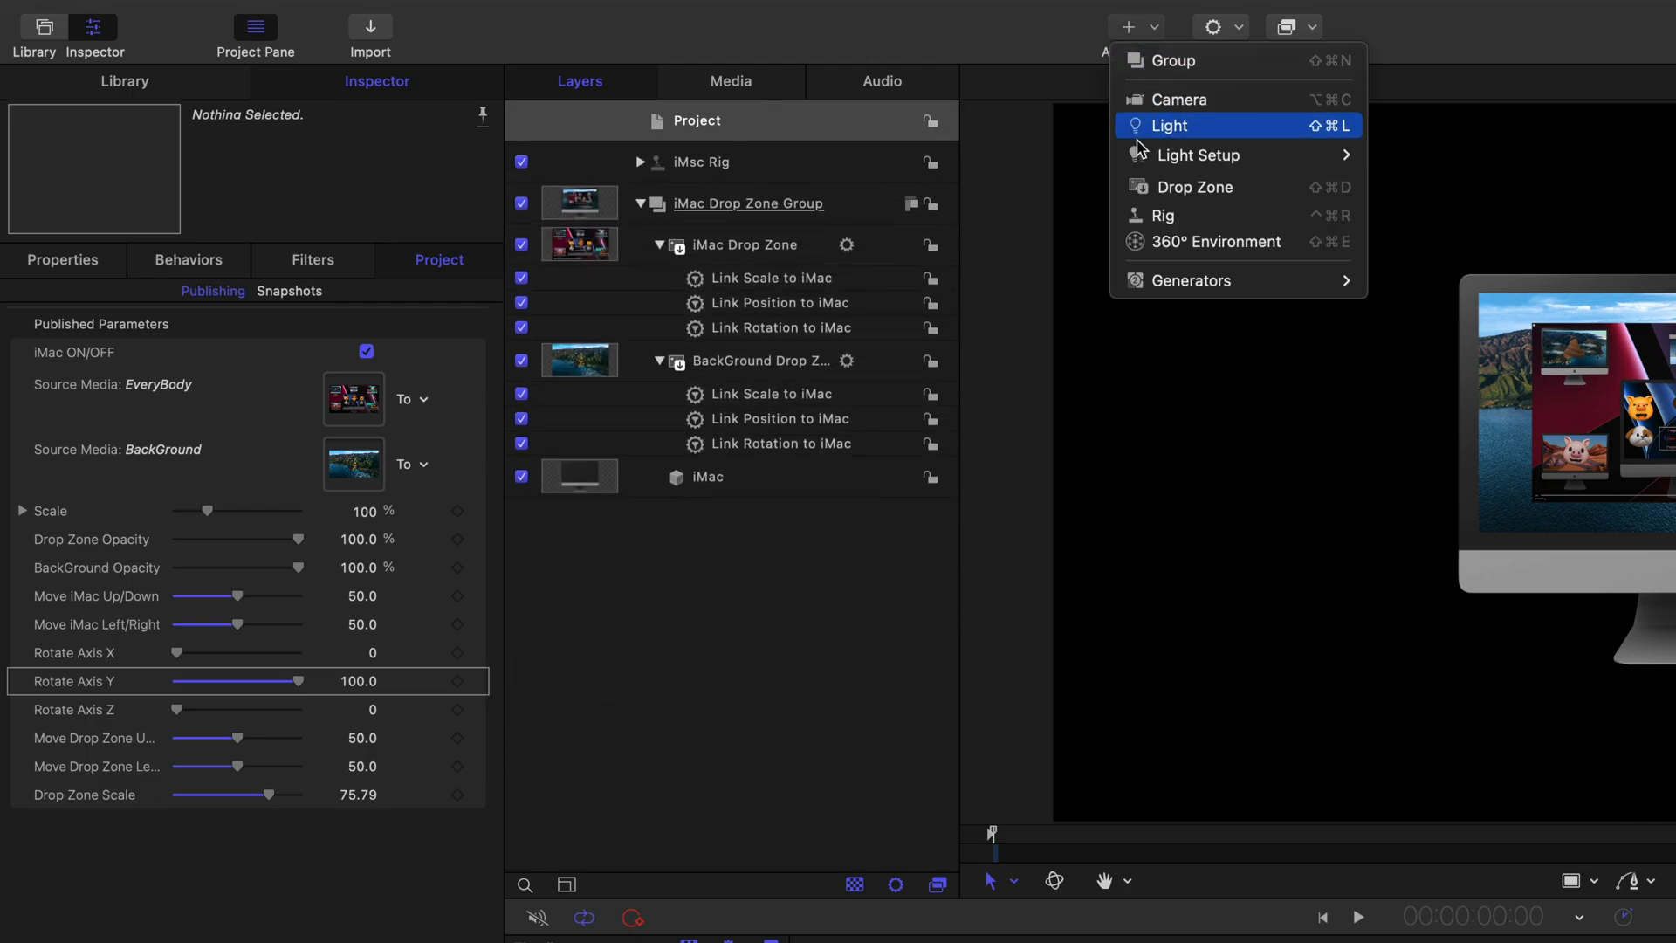
pyautogui.click(1174, 218)
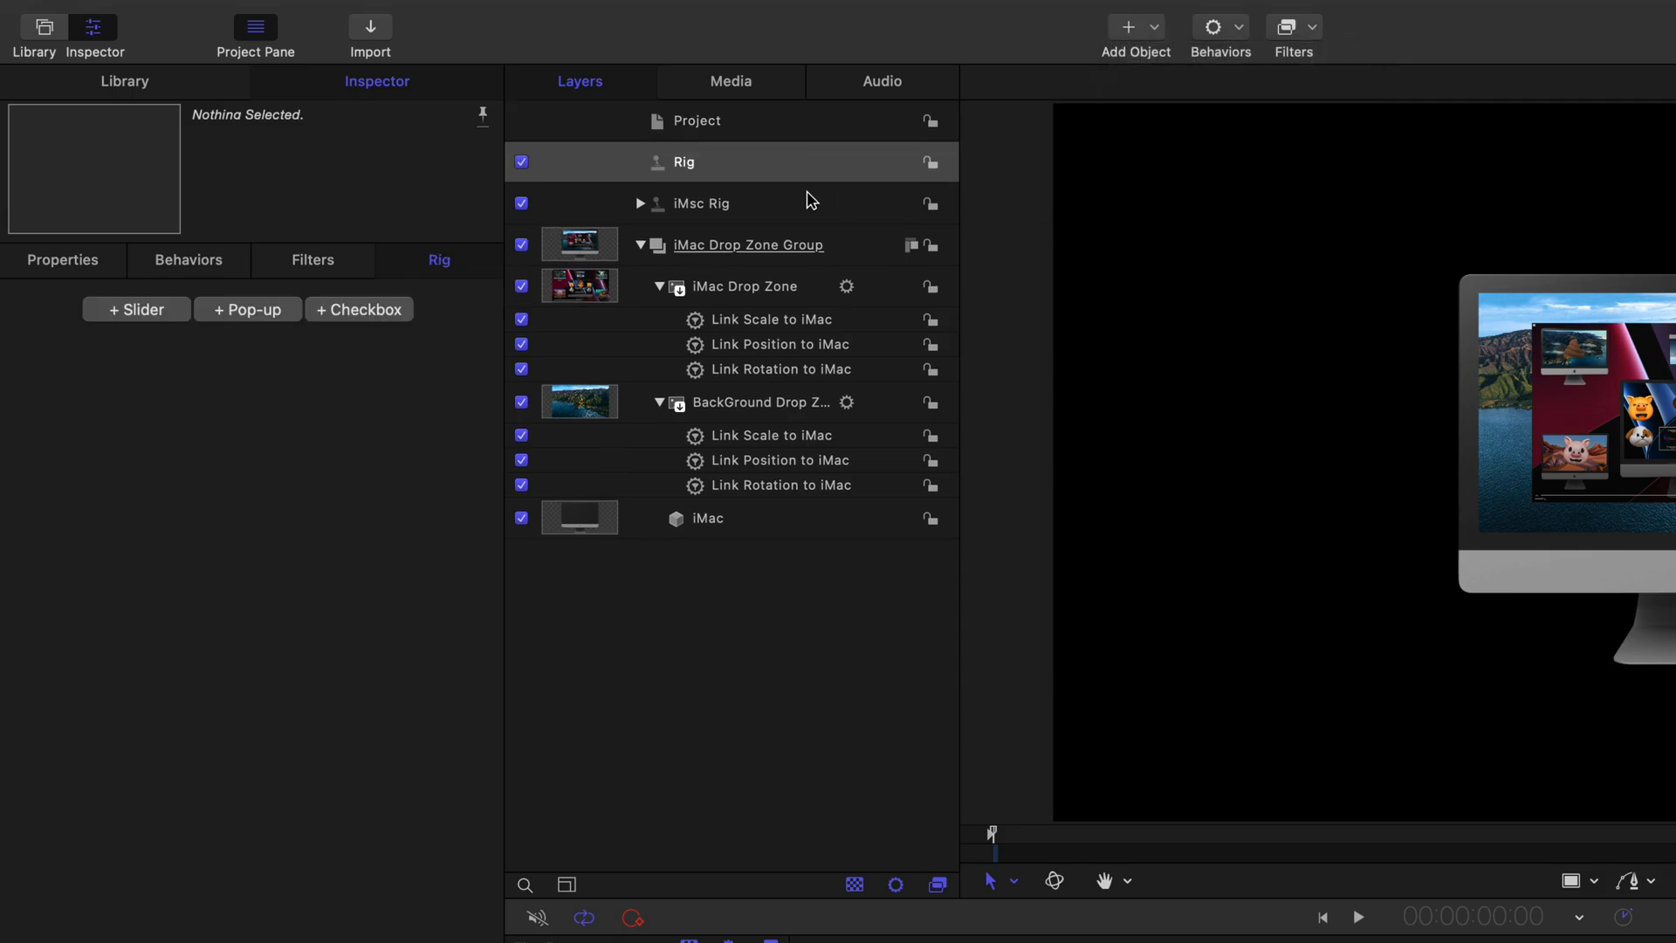
pyautogui.click(681, 165)
pyautogui.click(678, 163)
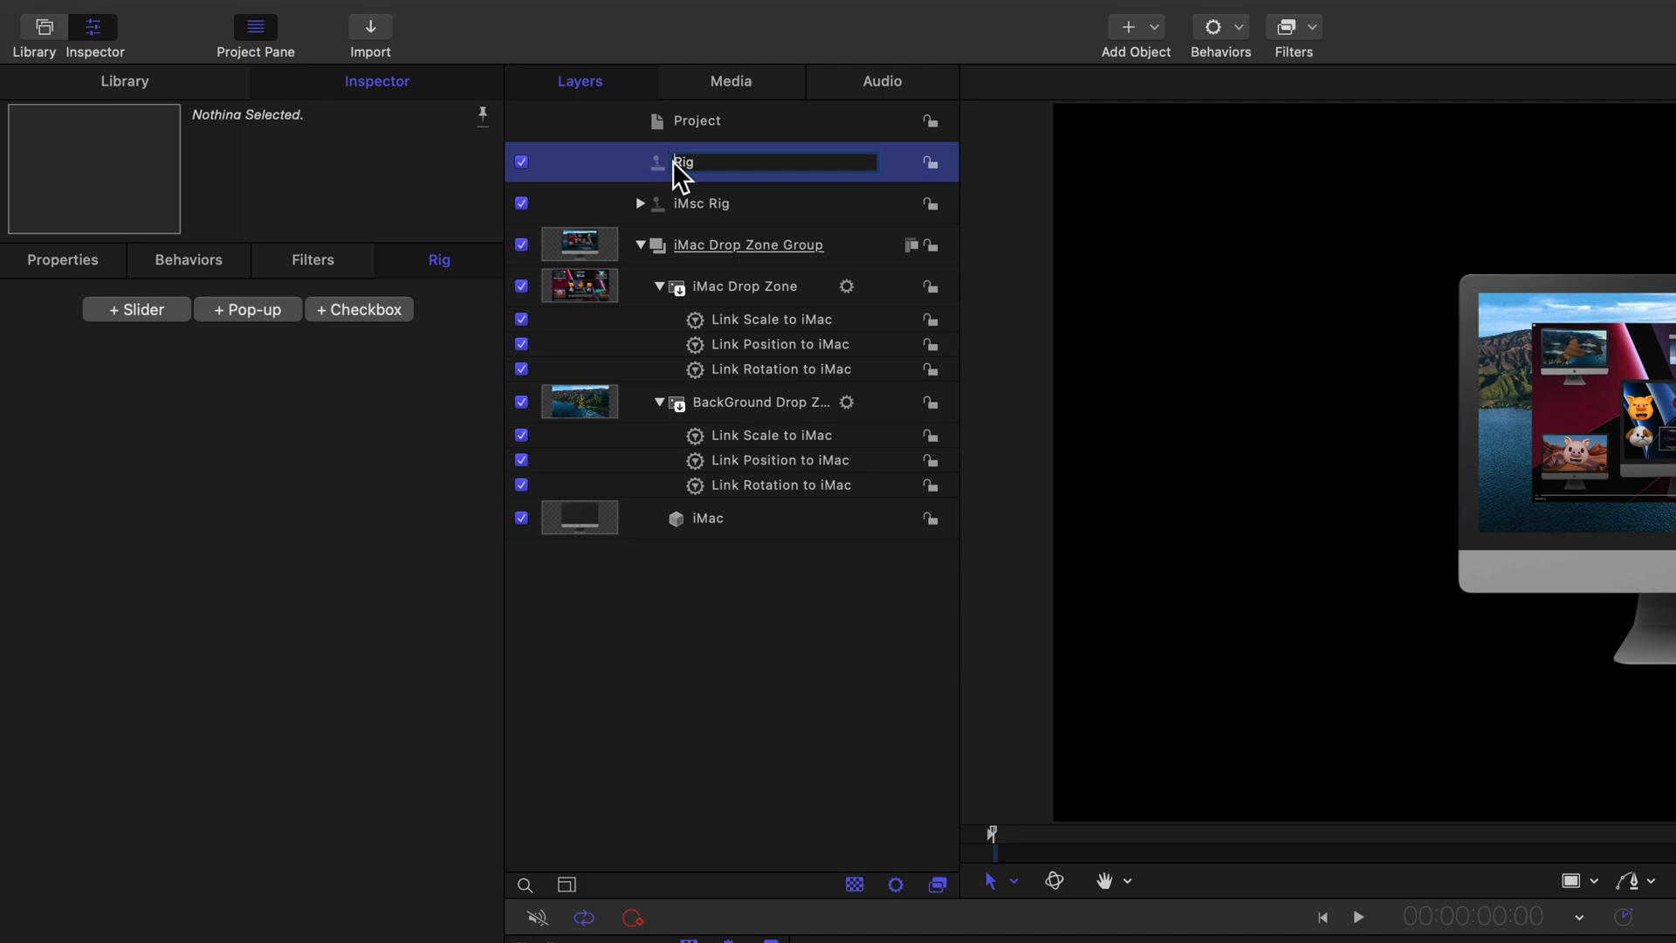
pyautogui.write('Spacer')
pyautogui.press('Return')
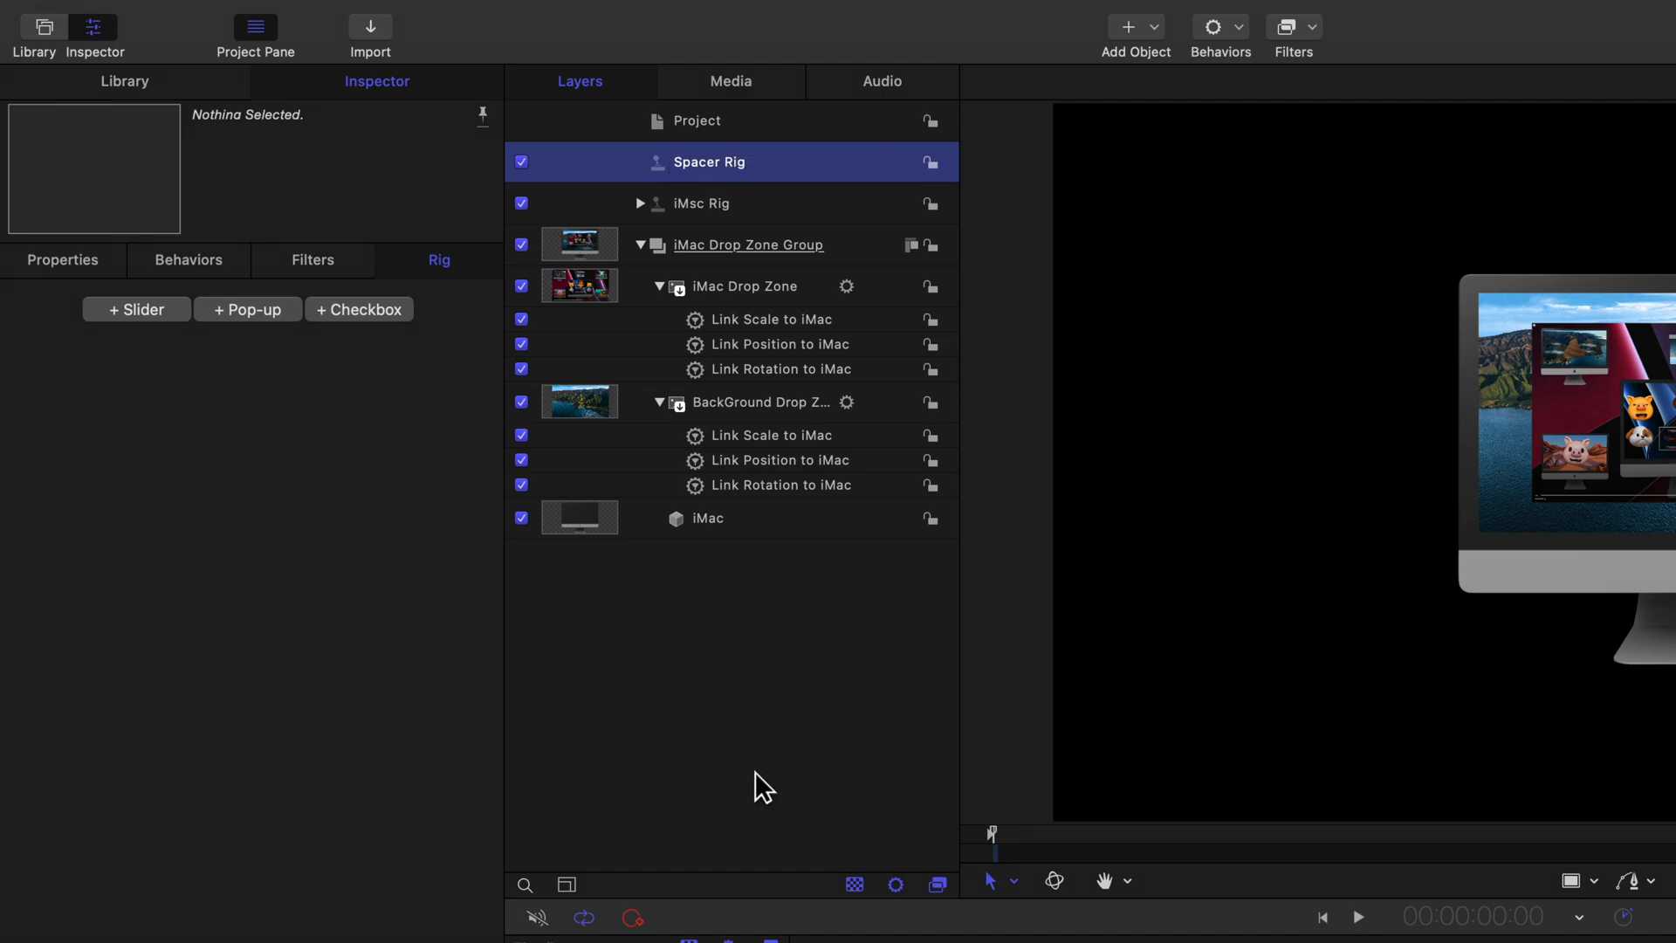
# Step: Add five pop-up widgets to the Spacer Rig
pyautogui.click(249, 312)
pyautogui.click(249, 313)
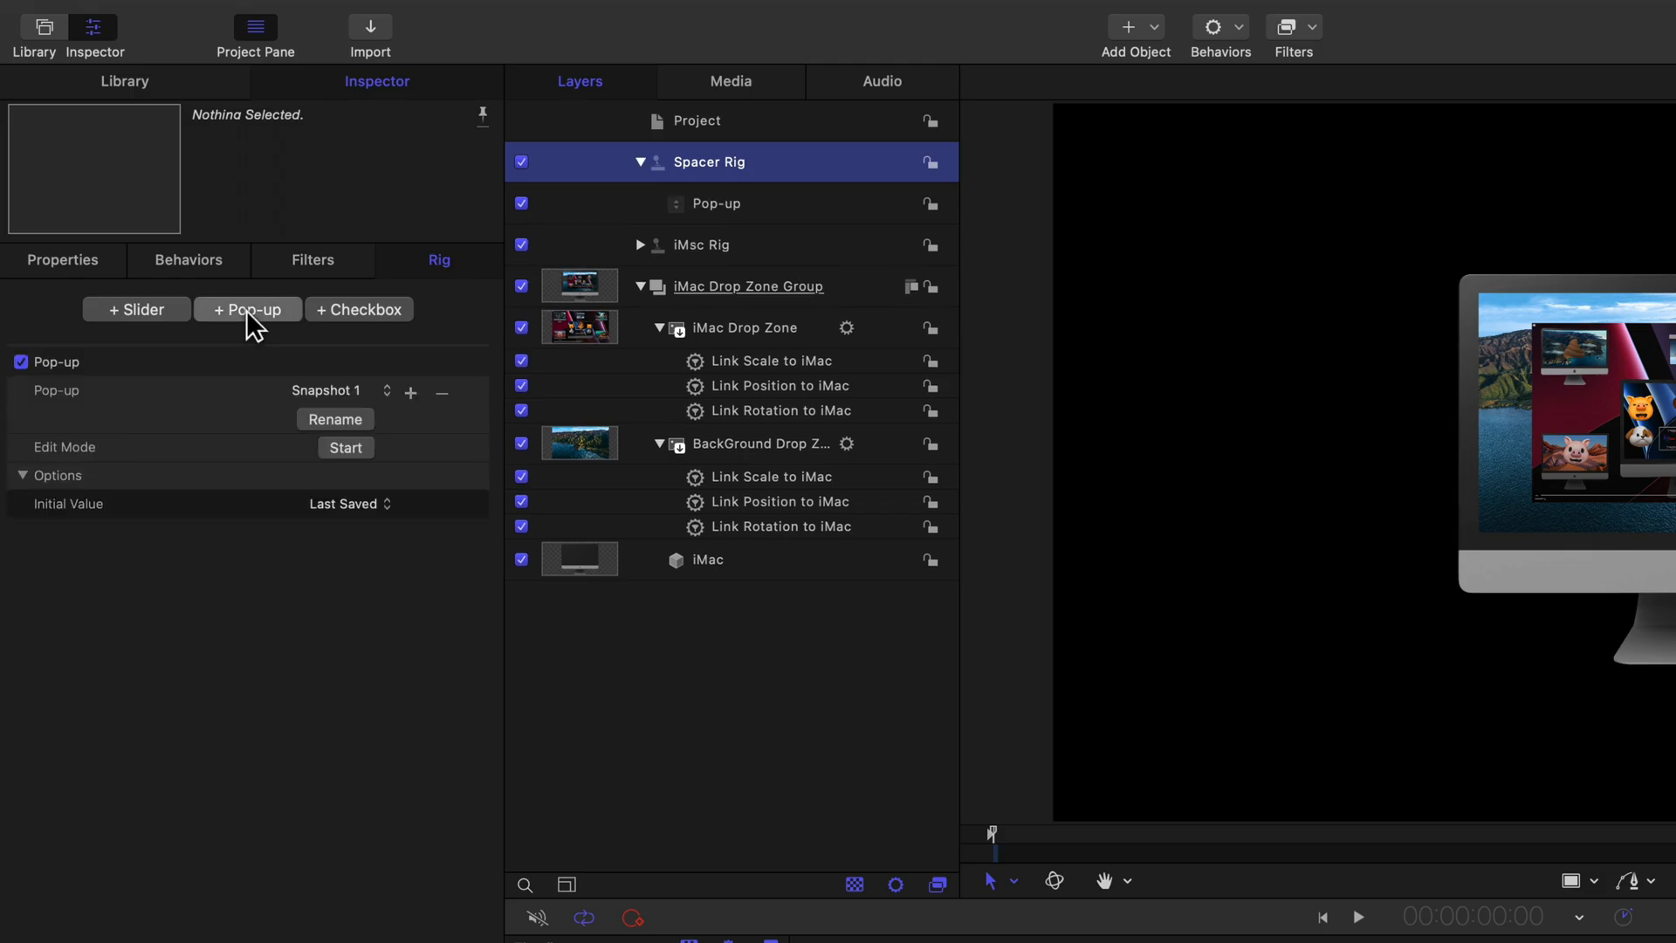
pyautogui.click(249, 312)
pyautogui.click(249, 312)
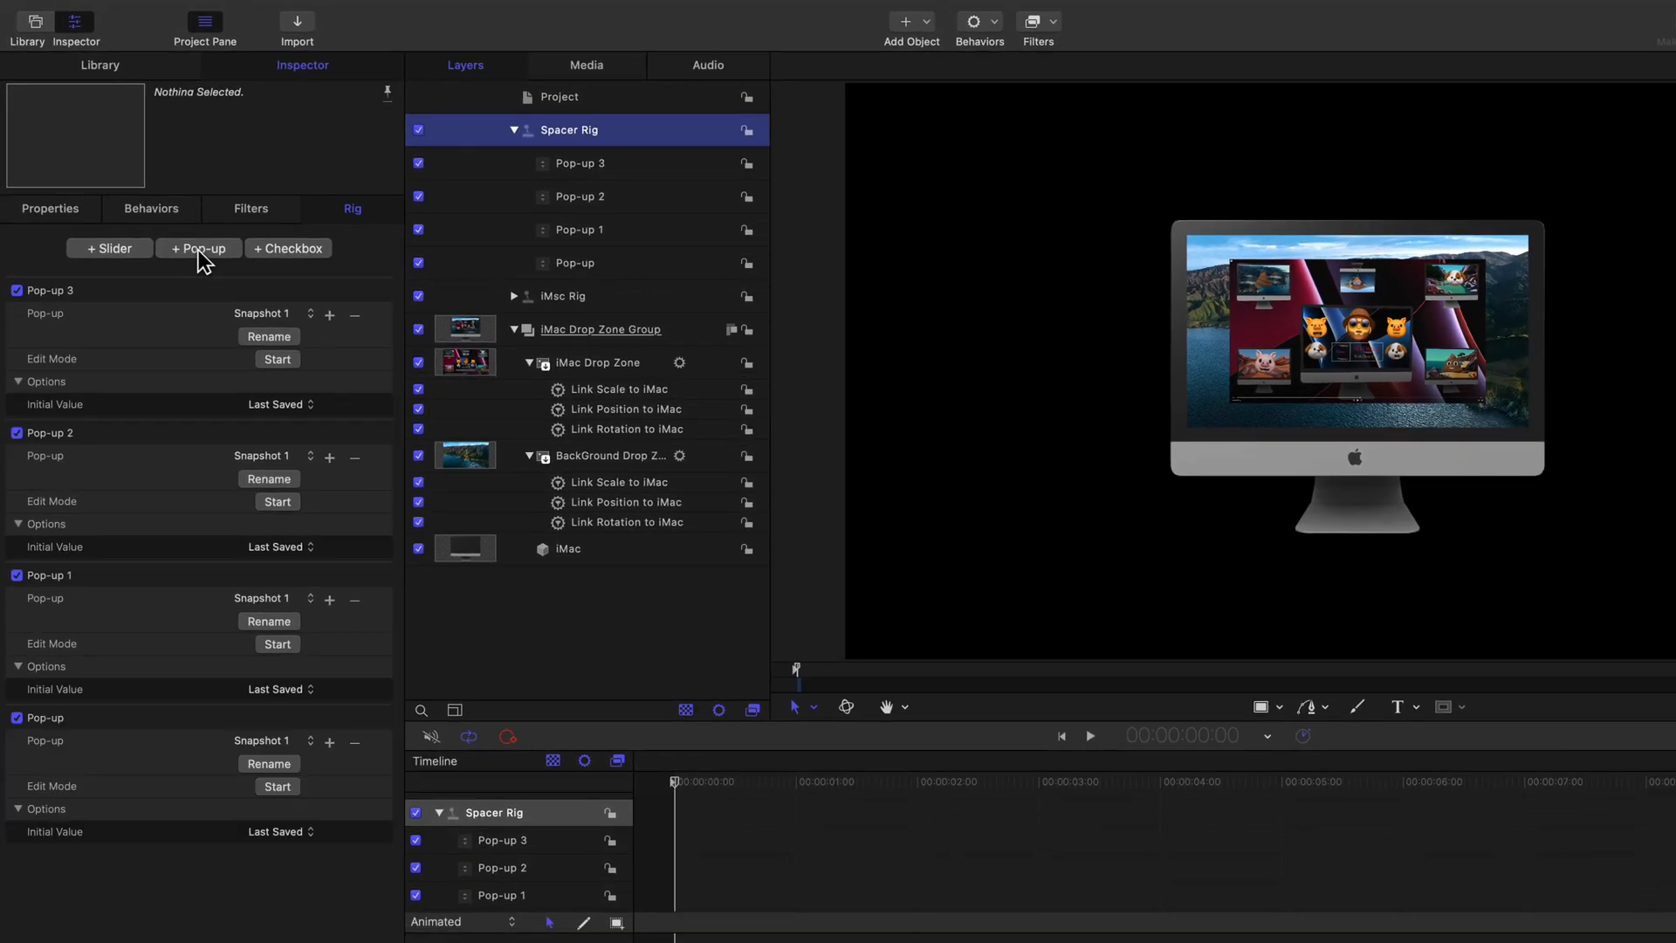
pyautogui.click(203, 253)
# Step: Reduce the Spacer Rig's original Pop-up widget to a single snapshot and clear that snapshot's name
pyautogui.click(276, 886)
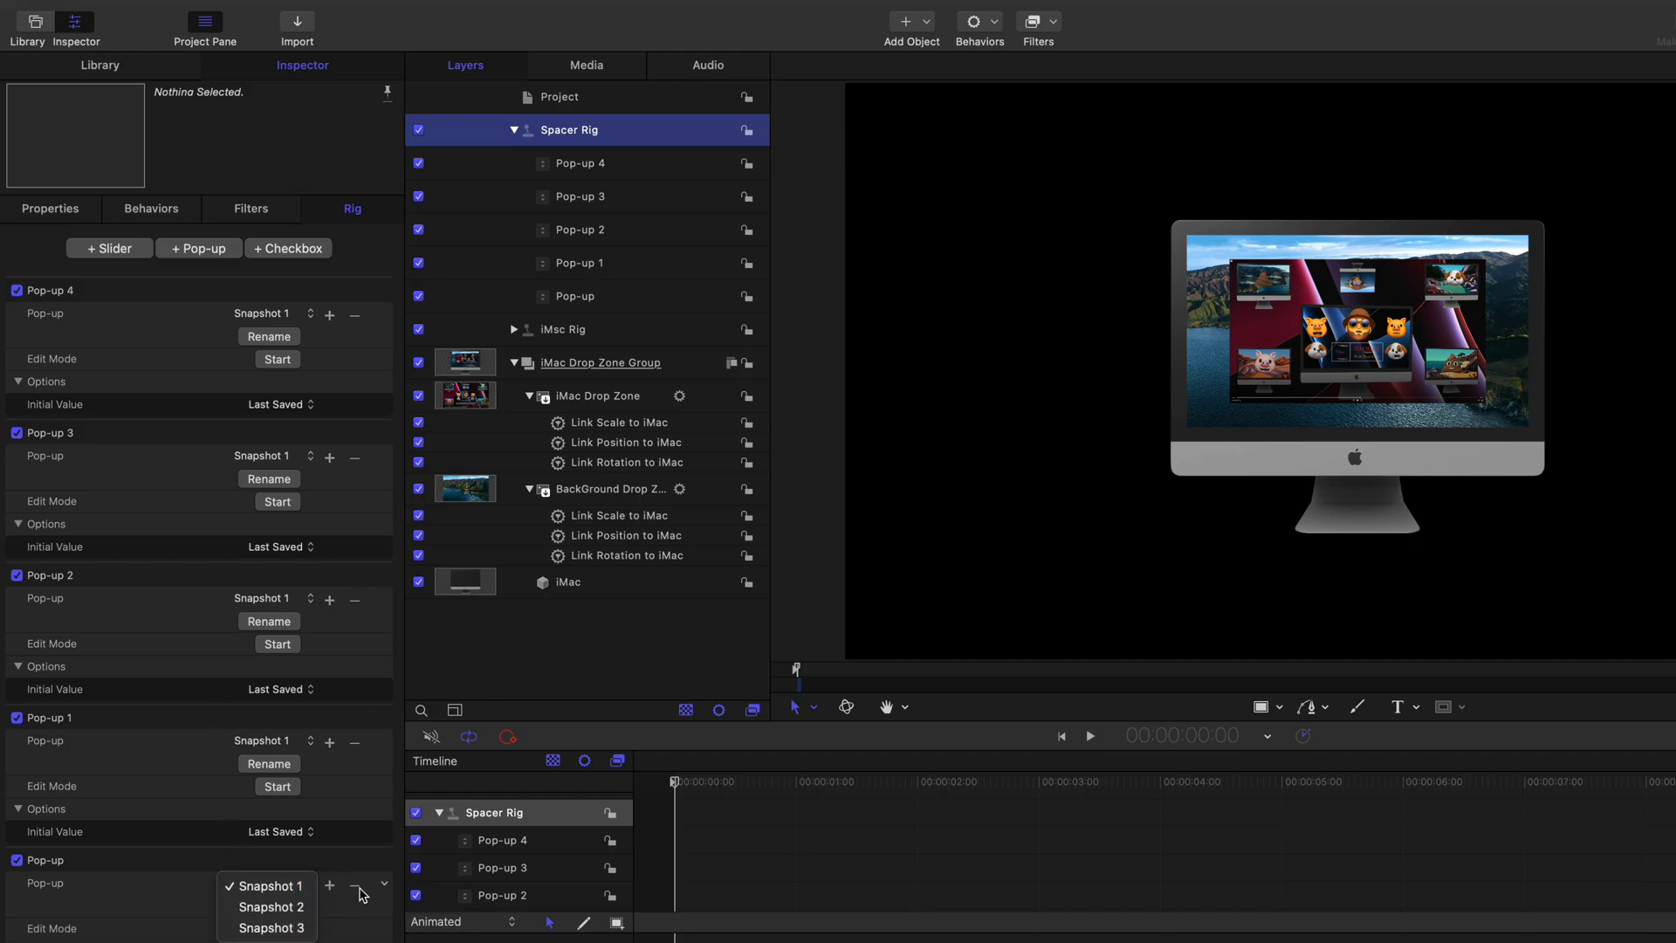
pyautogui.click(356, 888)
pyautogui.click(355, 887)
pyautogui.click(282, 907)
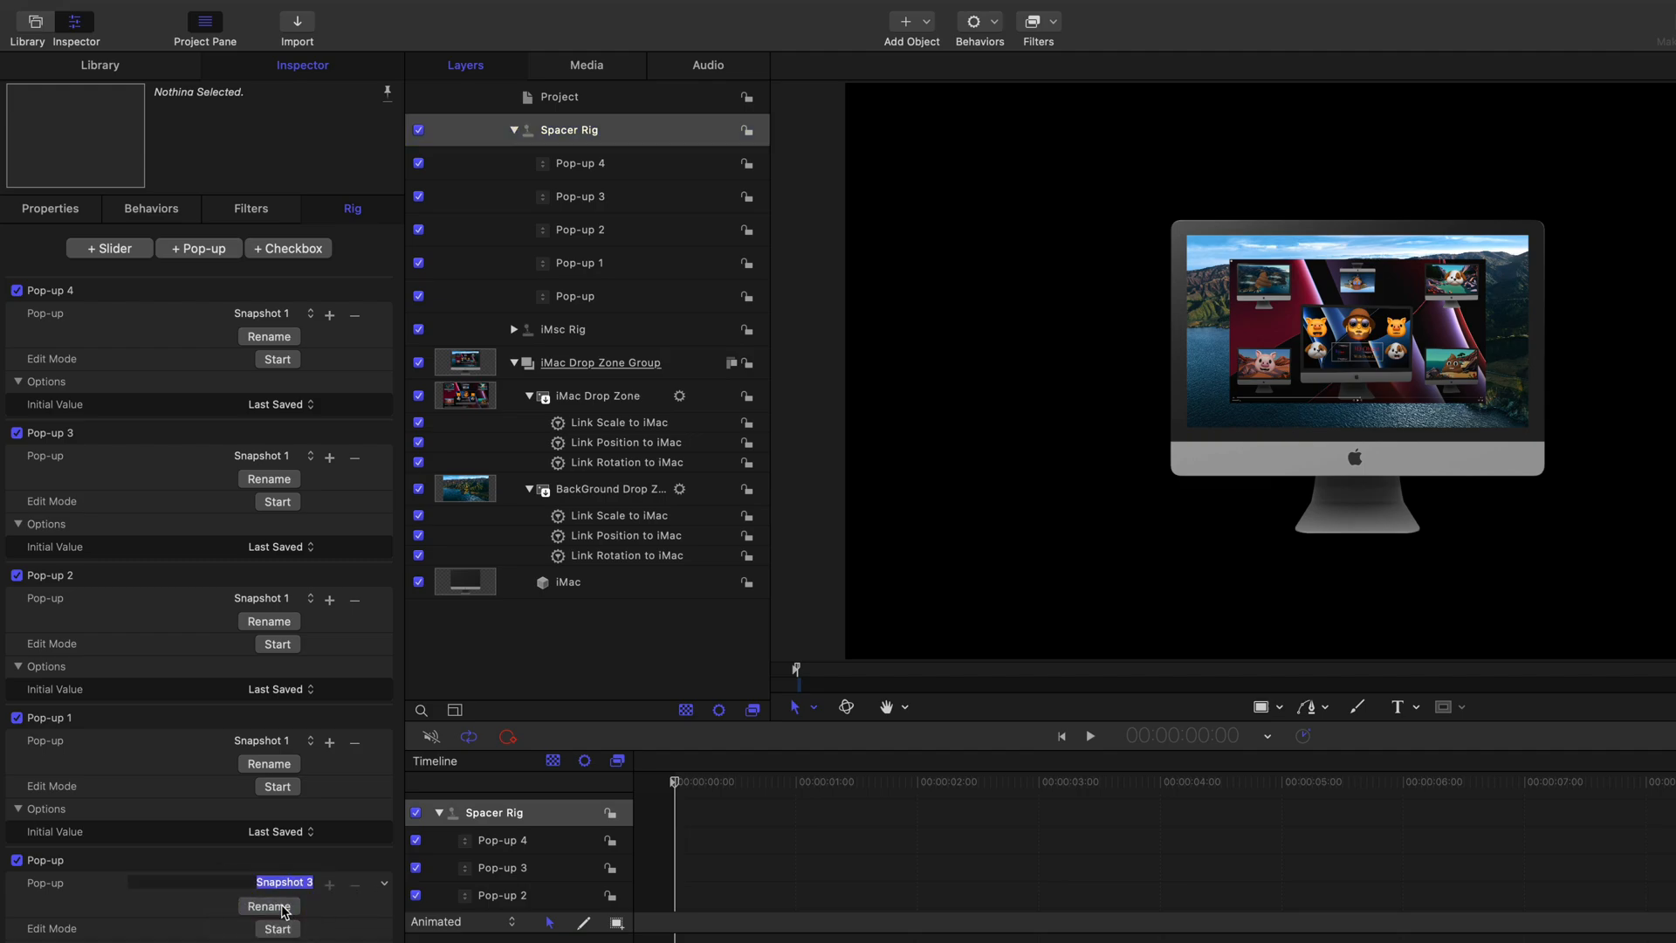
pyautogui.press('BackSpace')
# Step: Reduce Pop-up 1 in the Spacer Rig to one snapshot and blank out its name
pyautogui.click(355, 749)
pyautogui.click(277, 745)
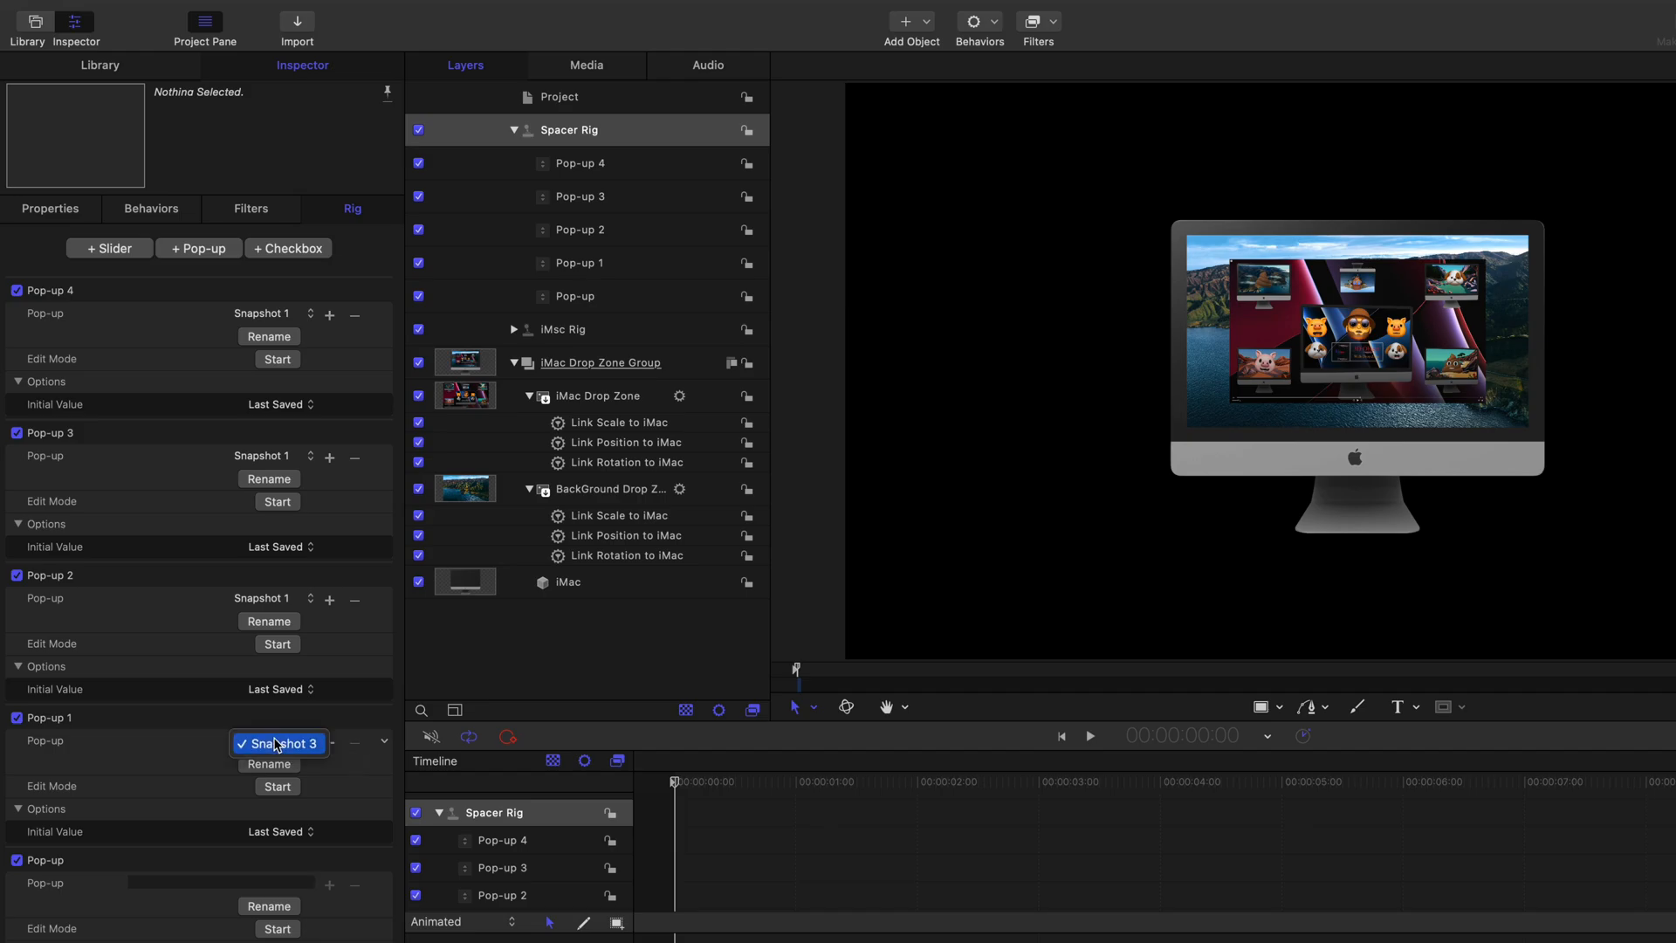
pyautogui.click(276, 745)
pyautogui.click(269, 764)
pyautogui.press('BackSpace')
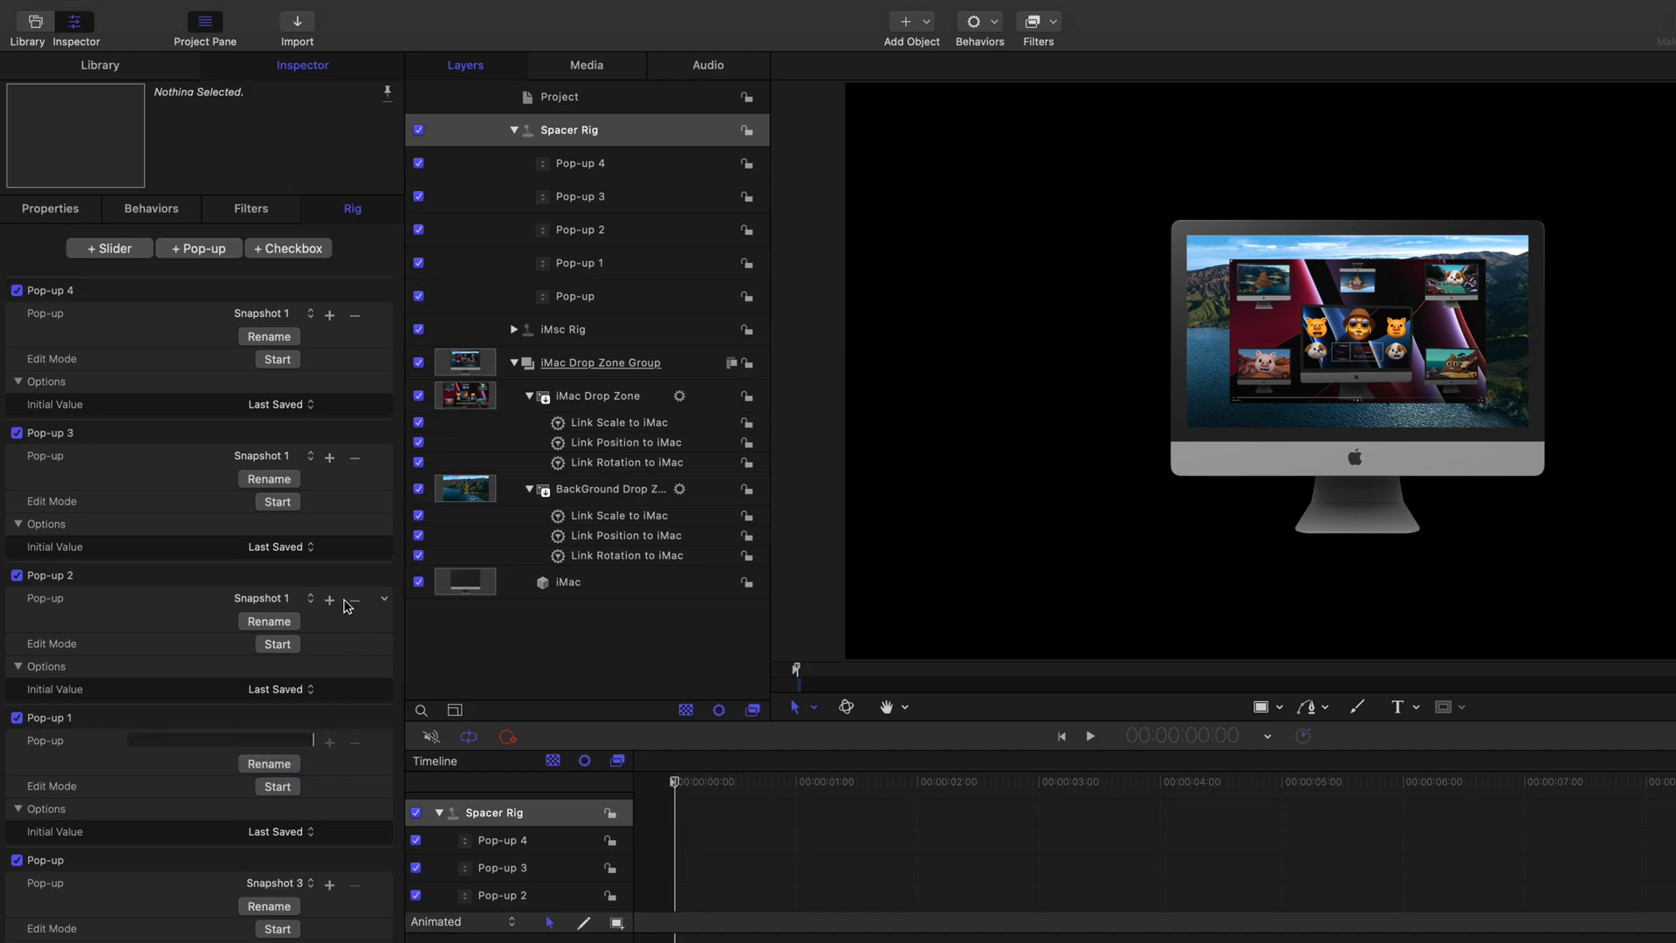
# Step: Remove the extra snapshots from Pop-up 2, Pop-up 3 and Pop-up 4 and clear the name of each remaining one
pyautogui.click(354, 605)
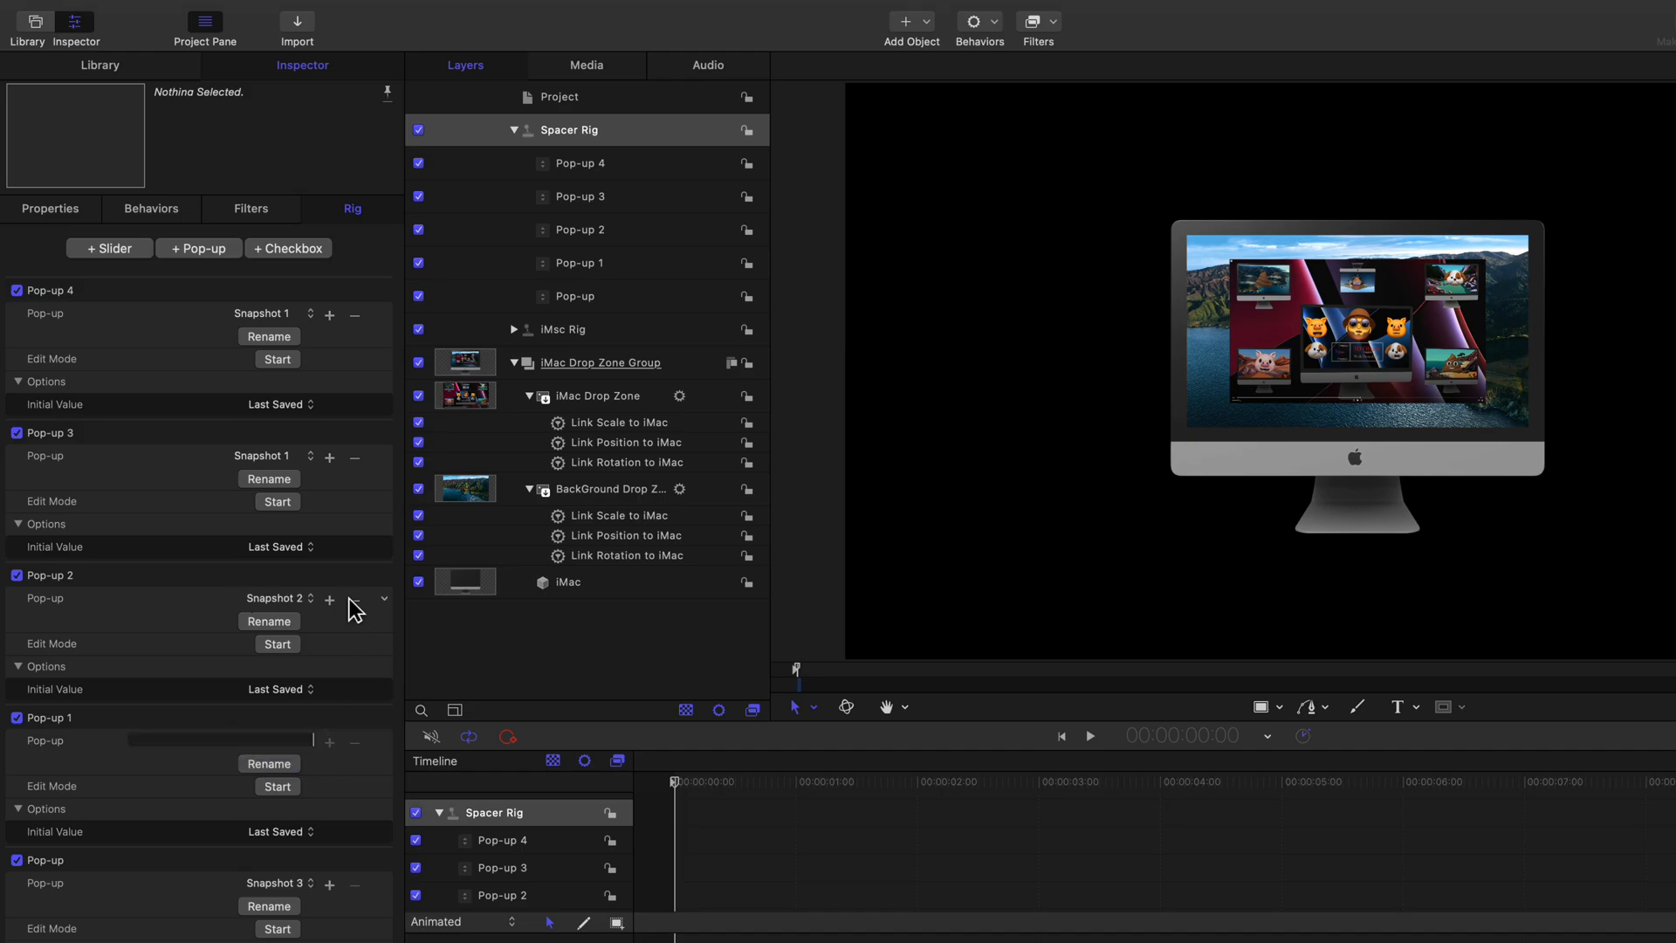
pyautogui.click(280, 629)
pyautogui.press('BackSpace')
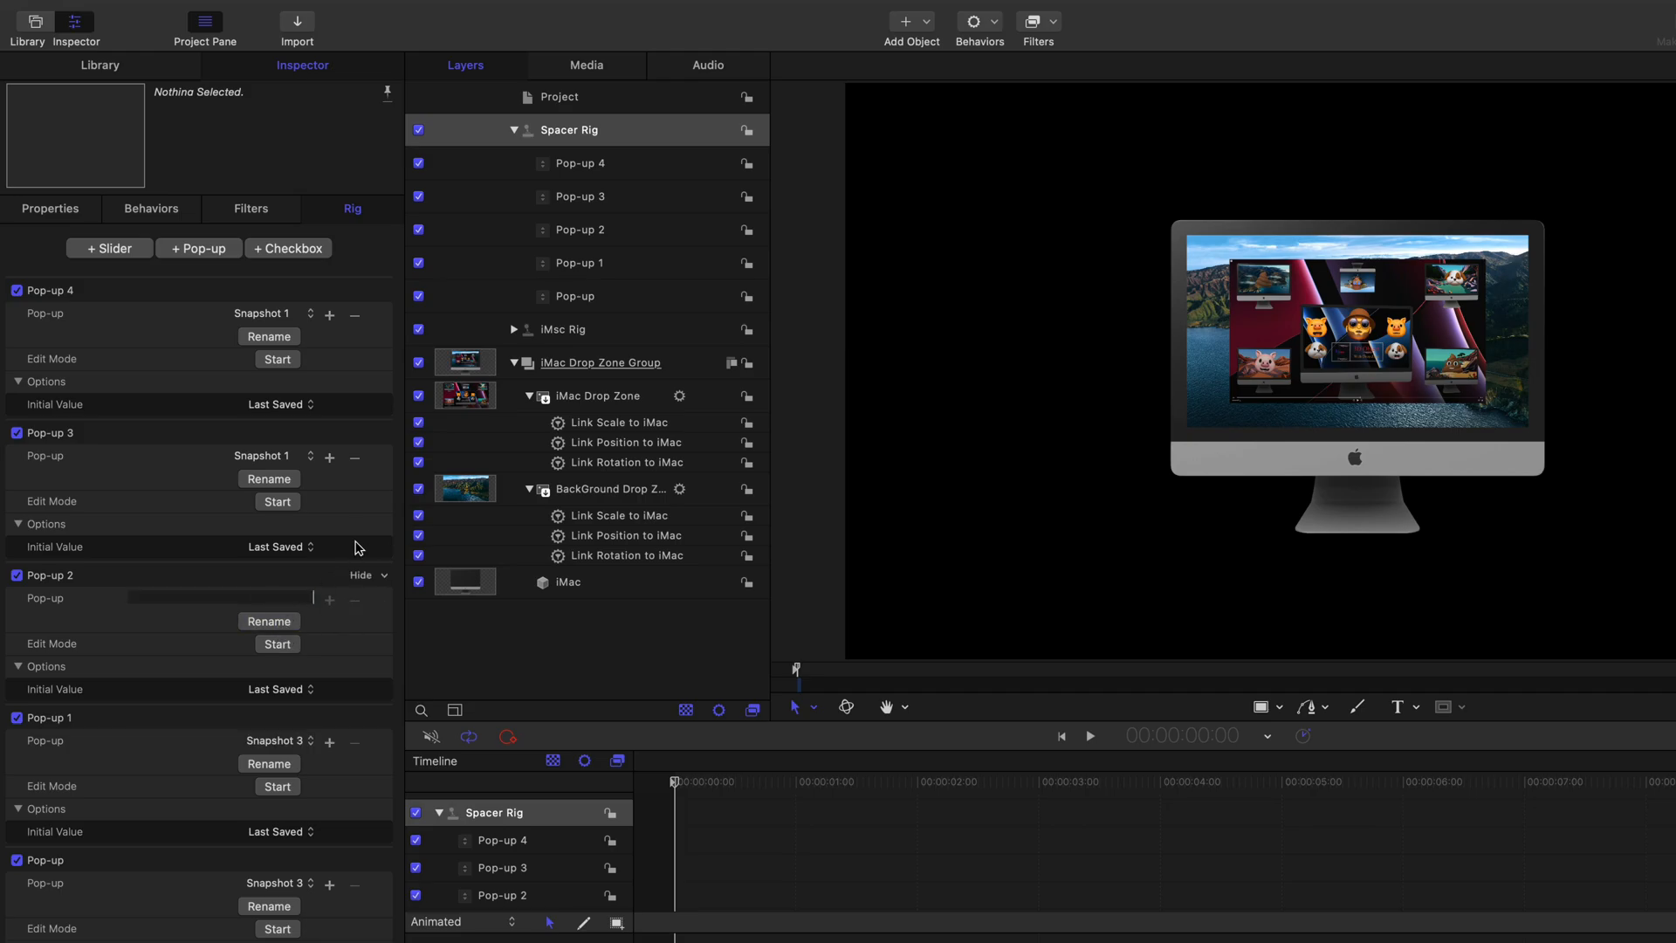
pyautogui.click(352, 460)
pyautogui.click(291, 480)
pyautogui.press('BackSpace')
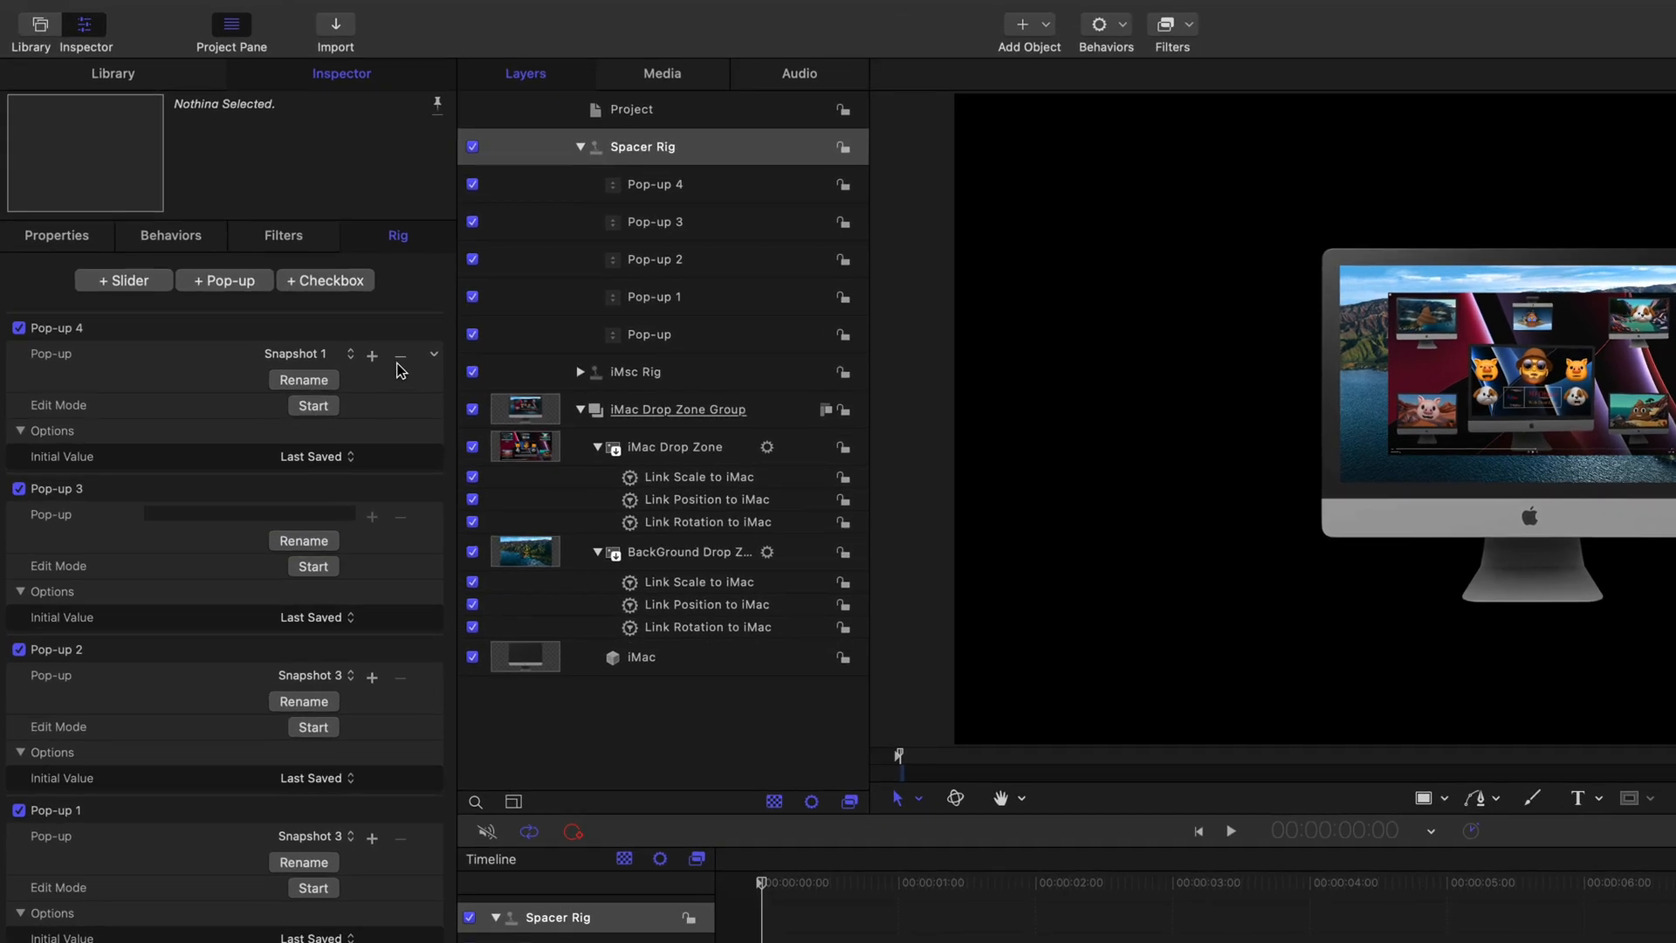
pyautogui.click(354, 315)
pyautogui.click(295, 380)
pyautogui.press('BackSpace')
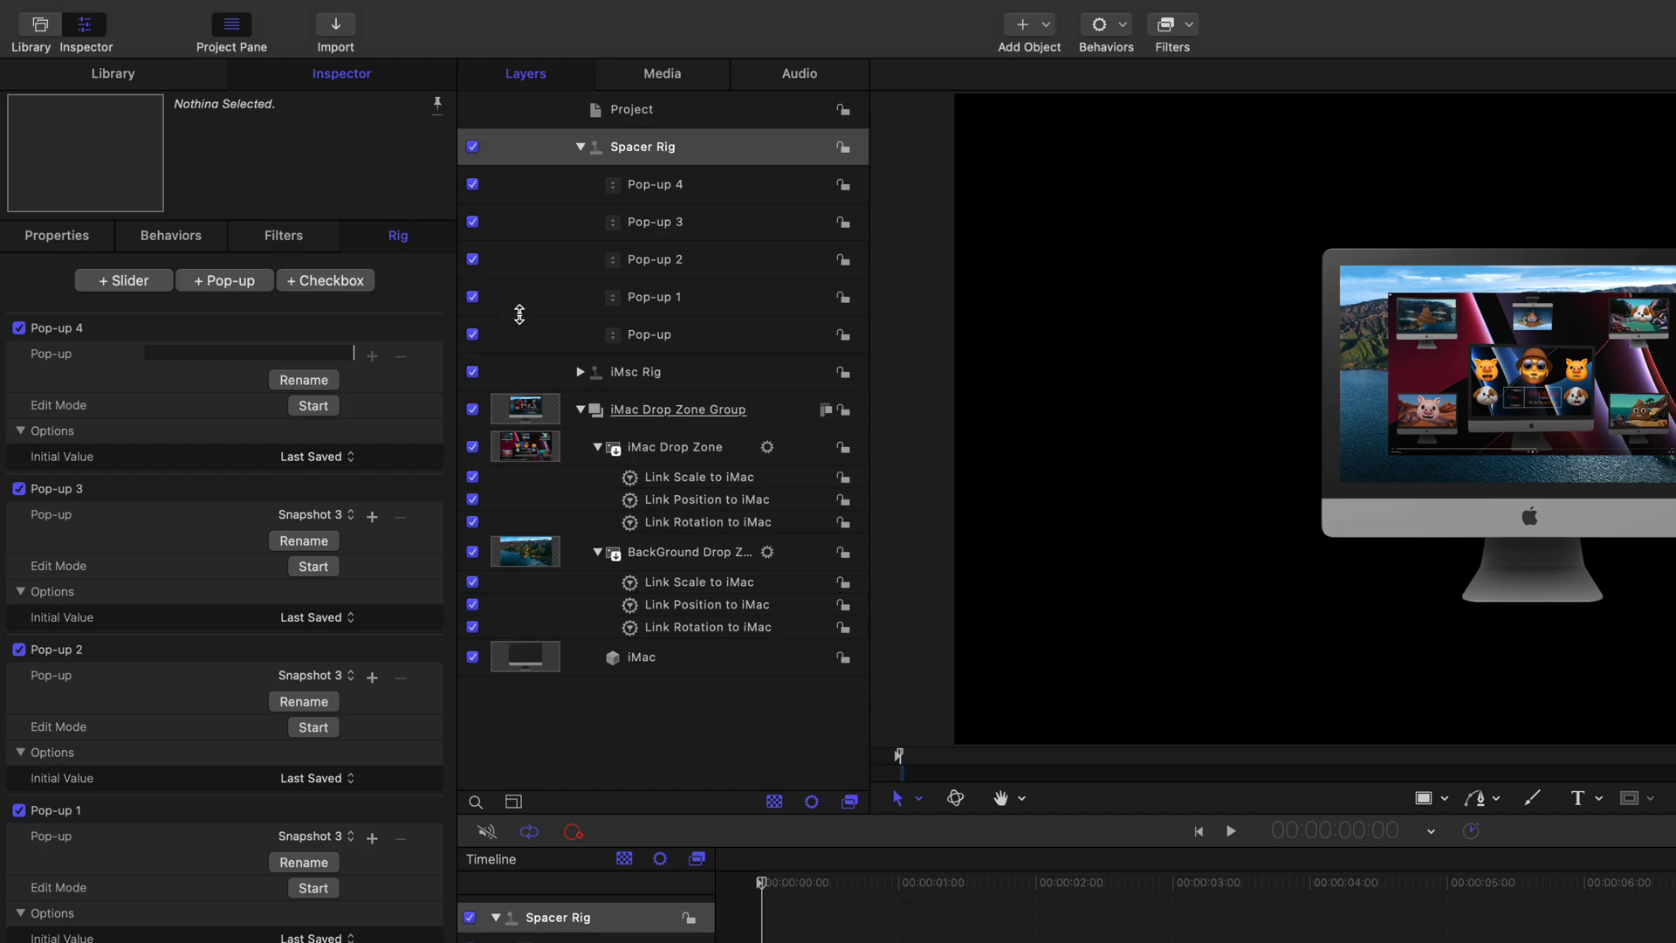
# Step: Rename the Pop-up and Pop-up 1 widgets in the Spacer Rig as ---
pyautogui.click(661, 336)
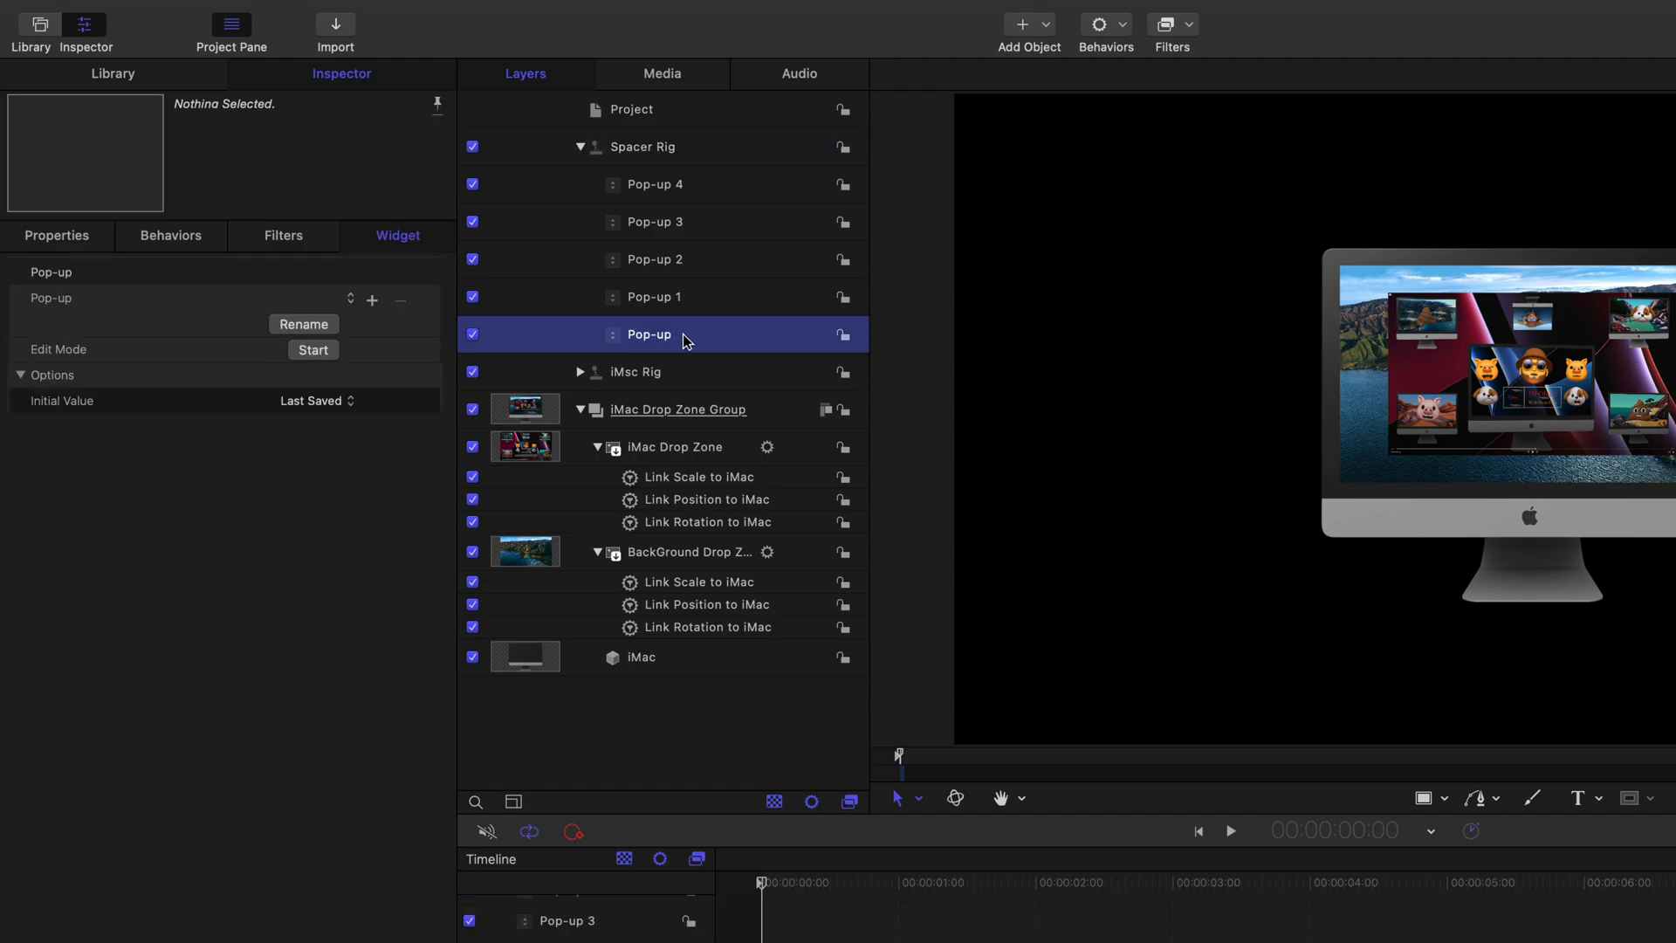
pyautogui.doubleClick(686, 338)
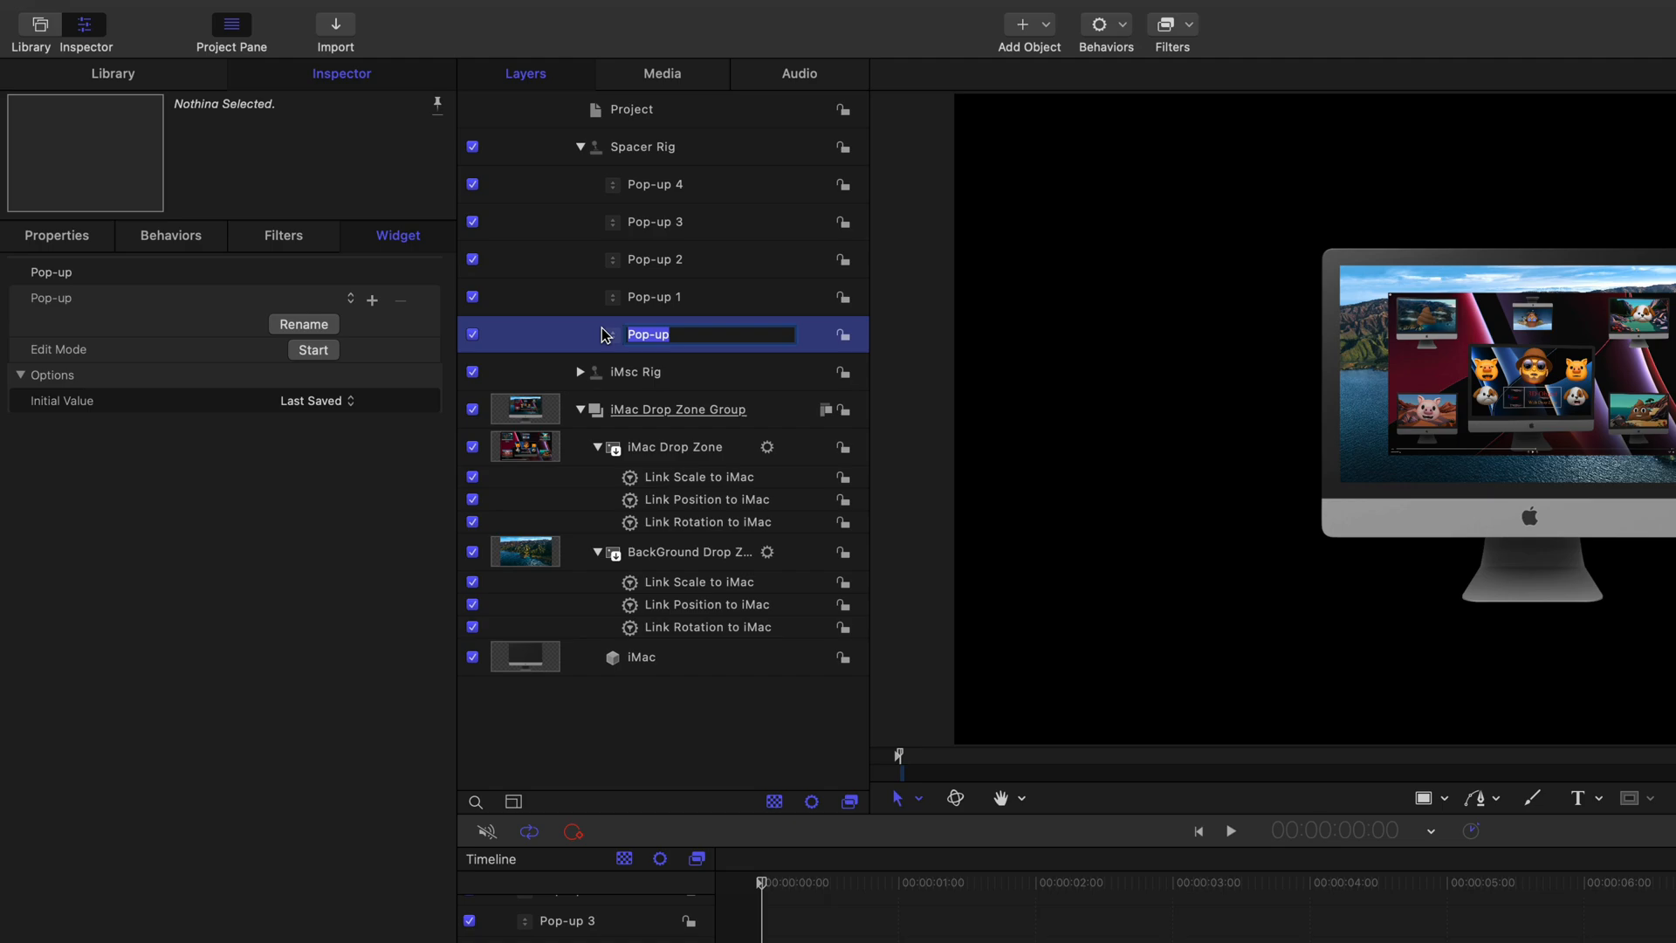
pyautogui.write('---')
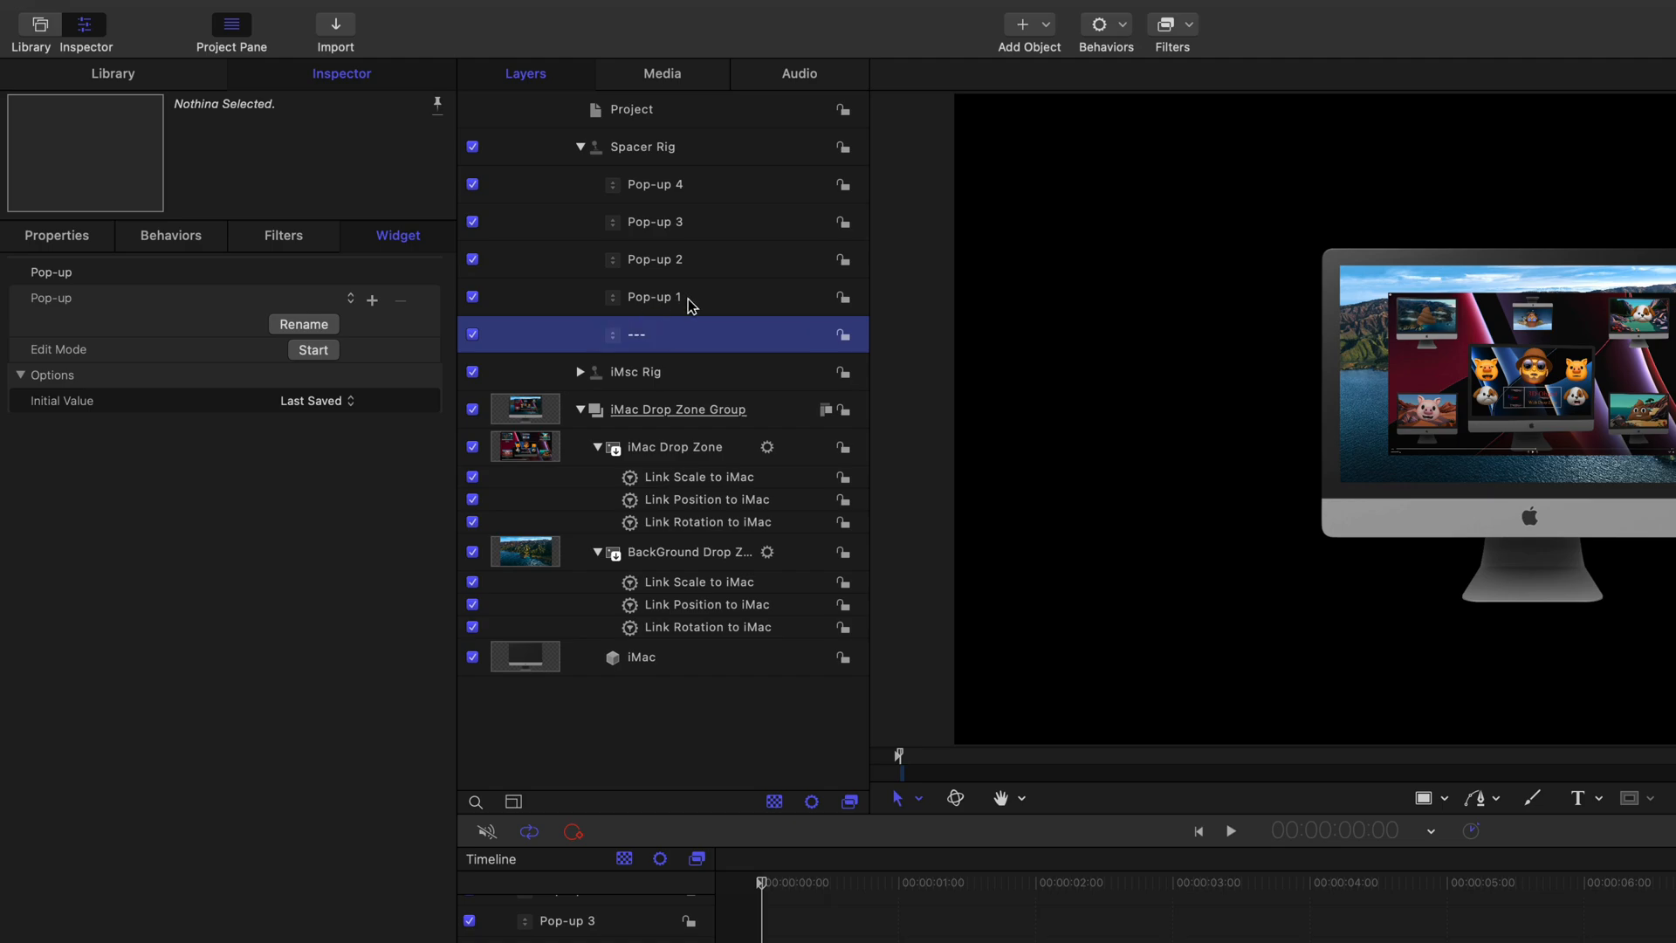
pyautogui.click(694, 298)
pyautogui.doubleClick(696, 300)
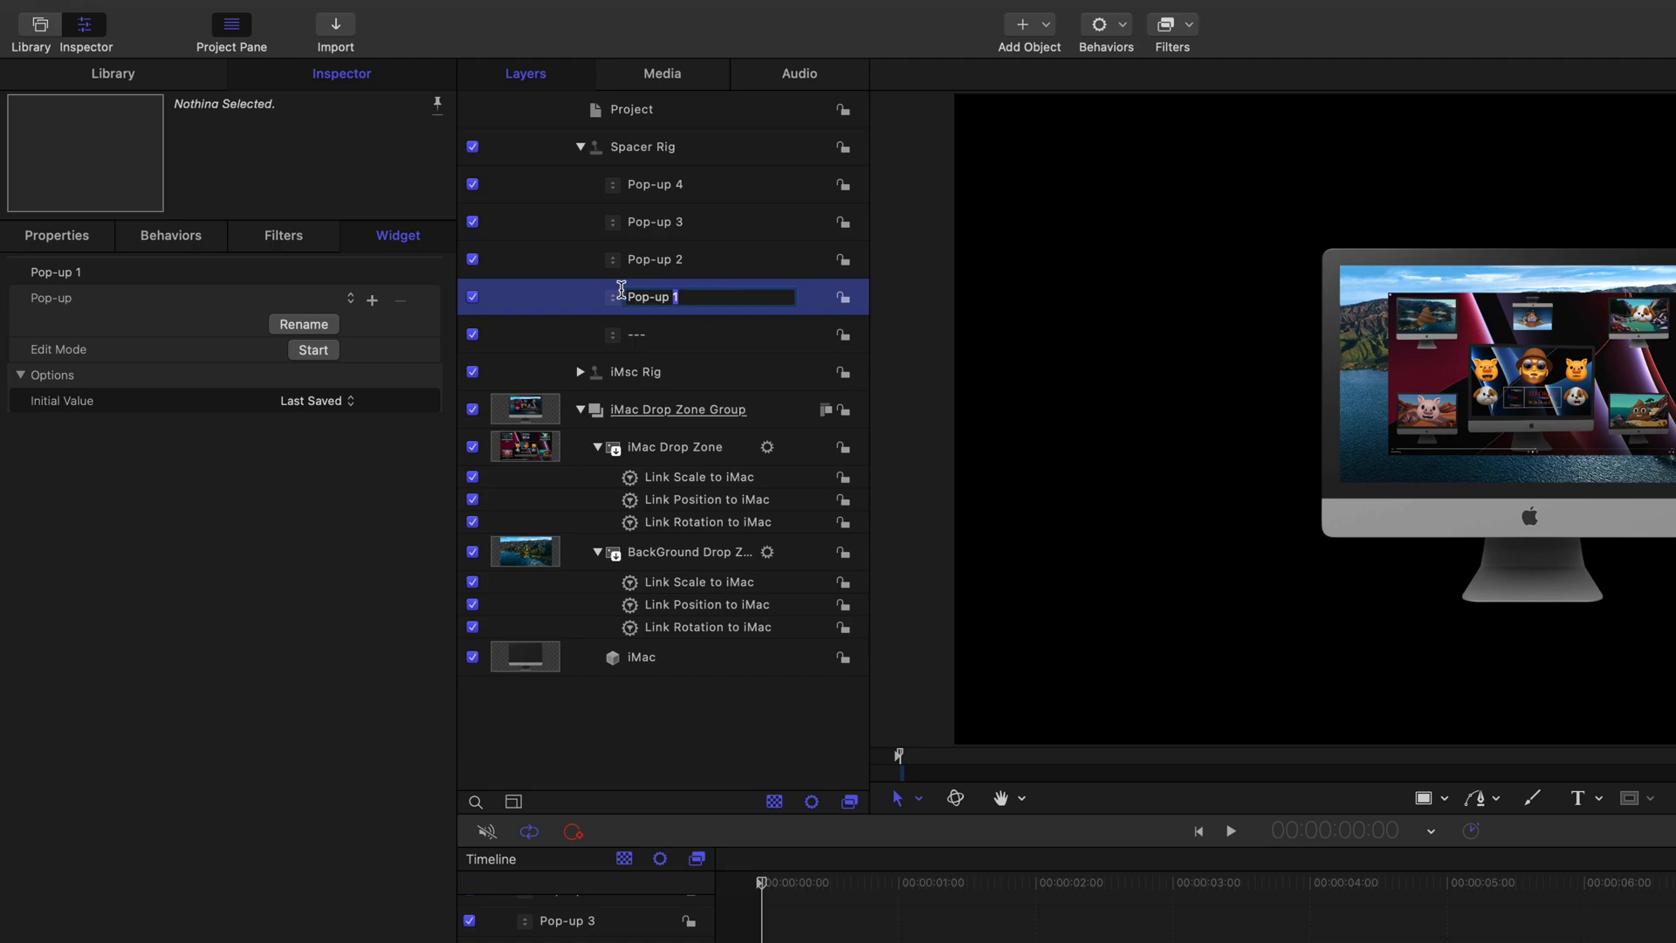
pyautogui.write('---')
# Step: Rename the Pop-up 2, Pop-up 3 and Pop-up 4 widgets in the Spacer Rig as ---
pyautogui.doubleClick(689, 262)
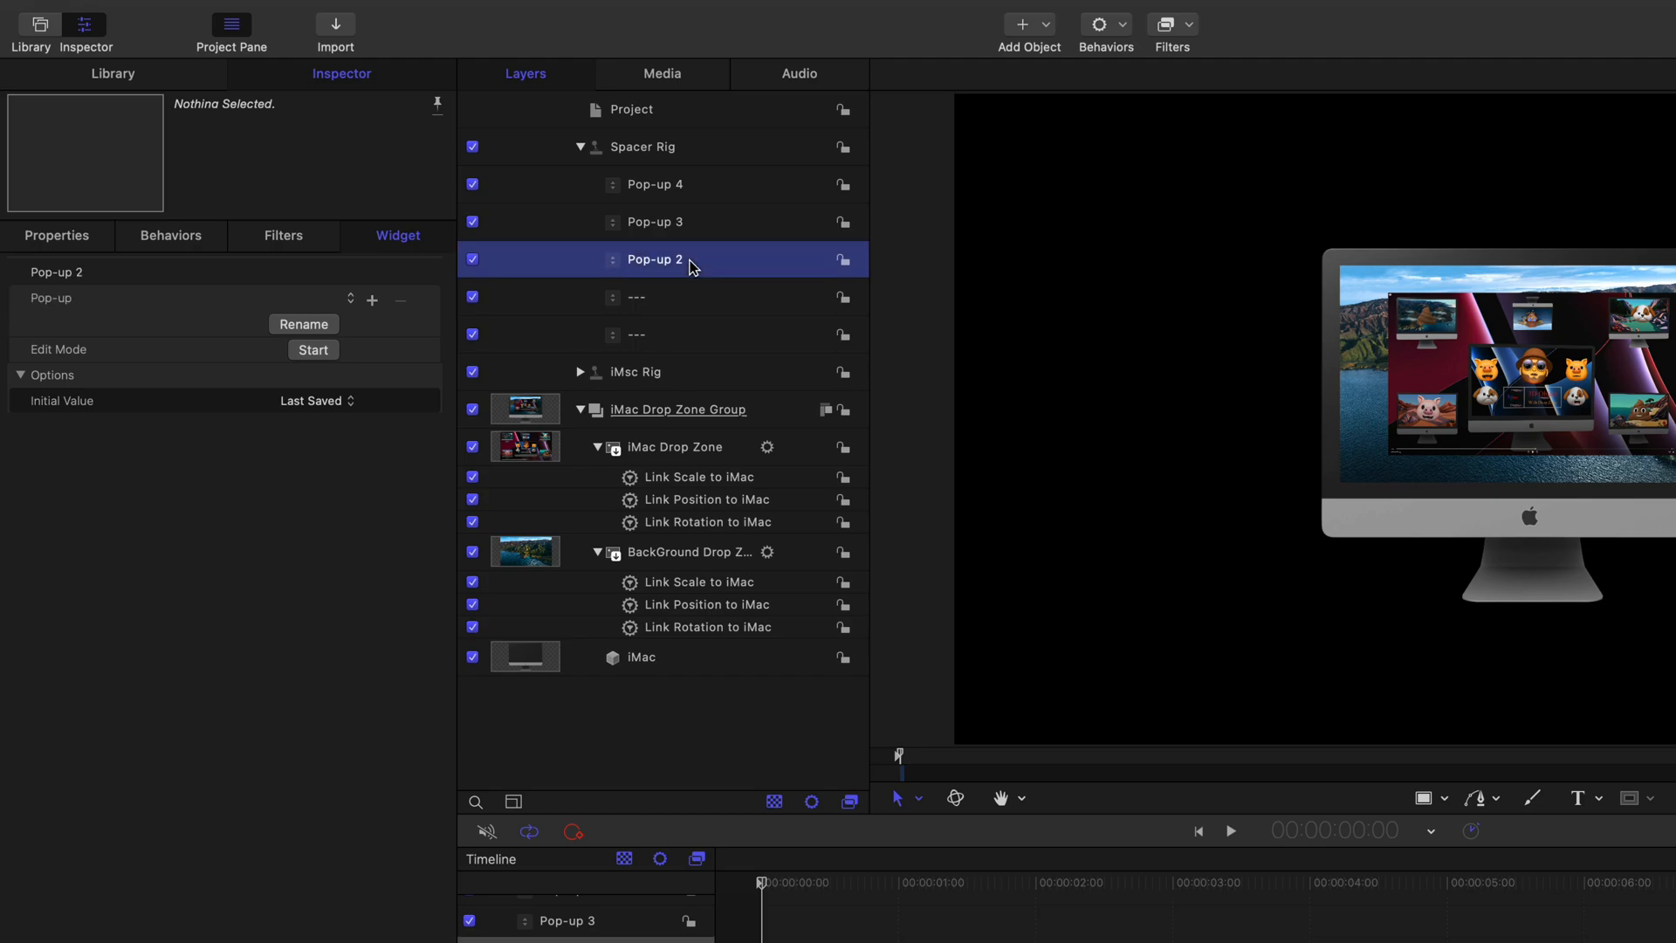
pyautogui.write('---')
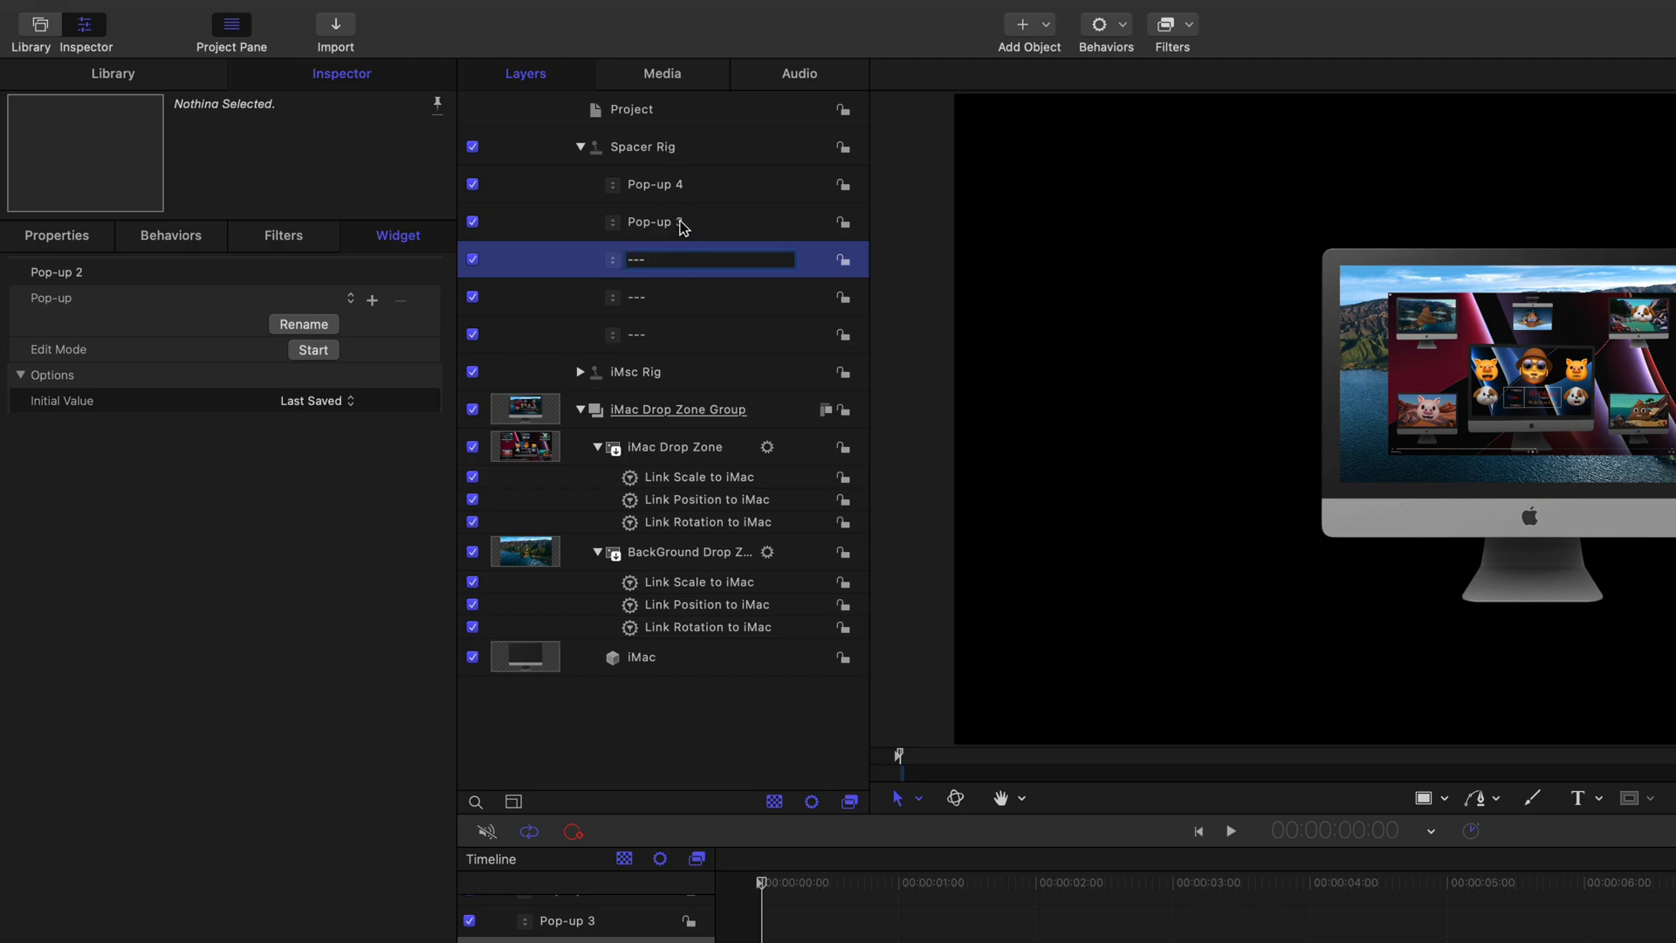
pyautogui.doubleClick(690, 222)
pyautogui.write('---')
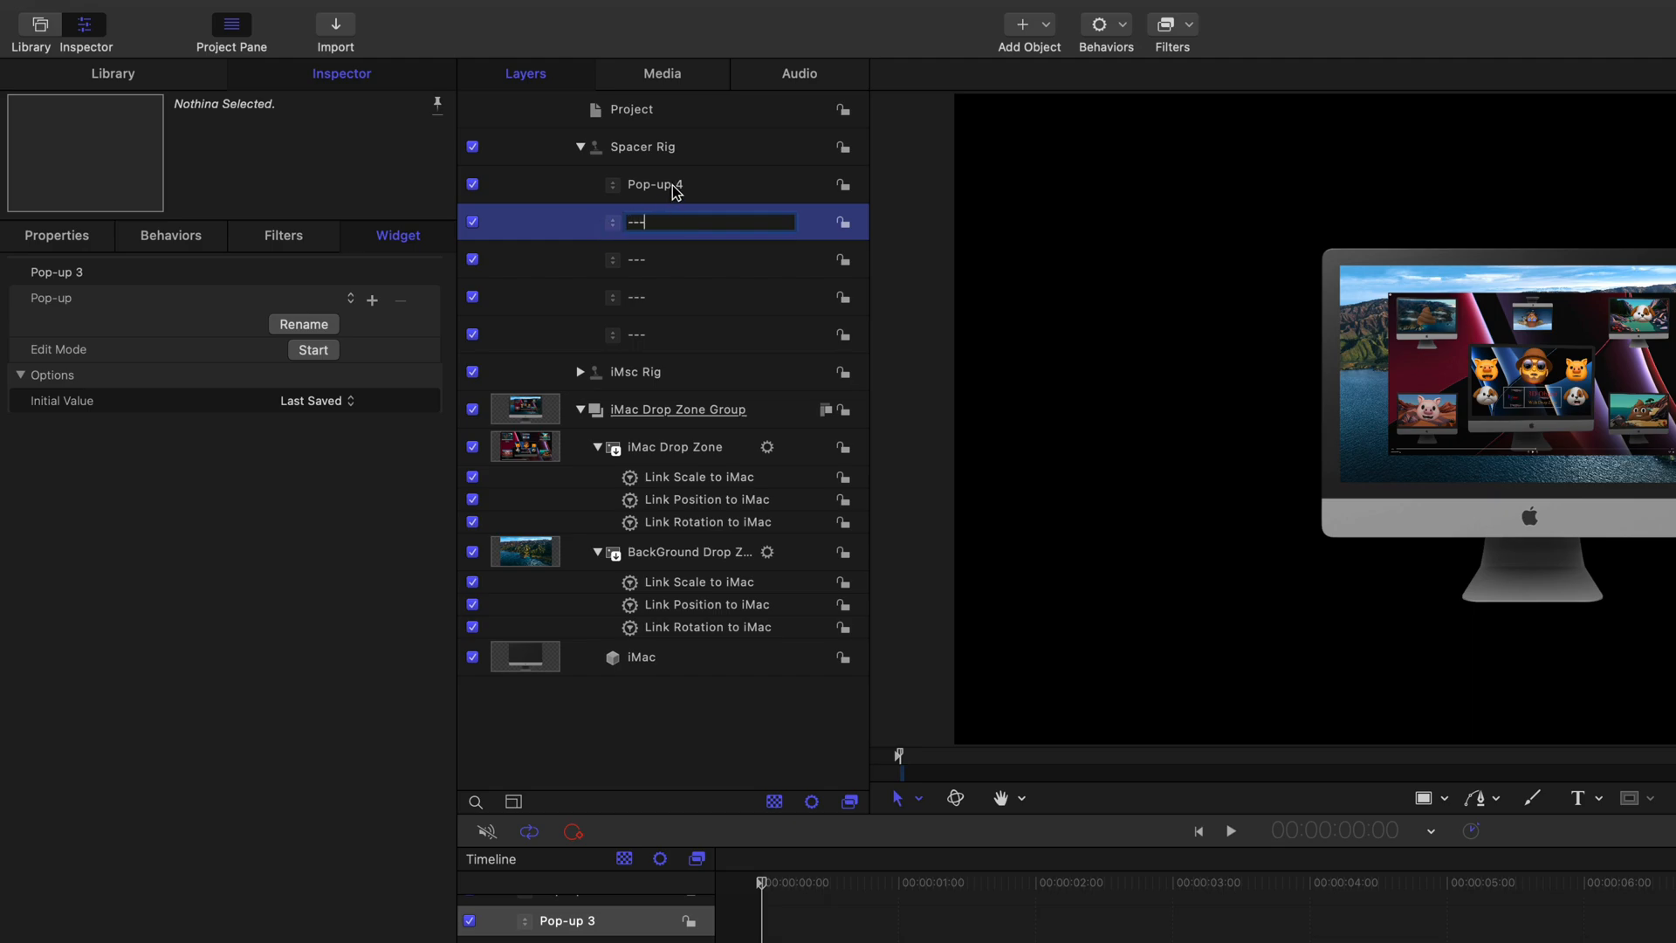
pyautogui.doubleClick(680, 186)
pyautogui.moveTo(687, 185); pyautogui.dragTo(578, 192)
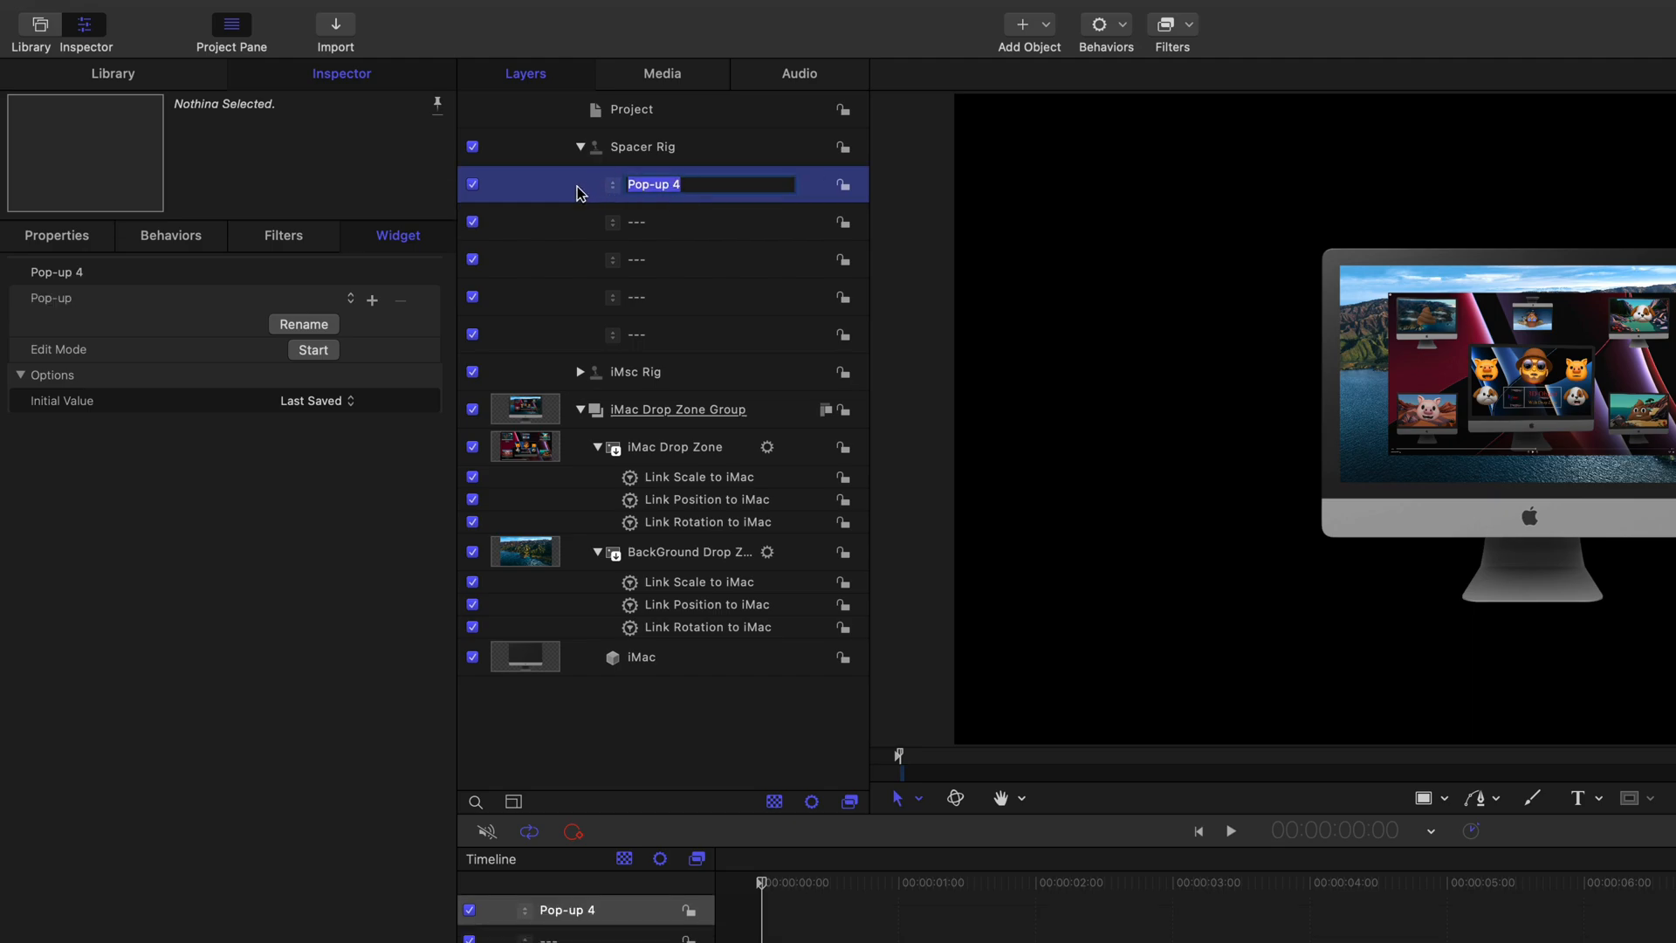
pyautogui.write('---')
pyautogui.press('Return')
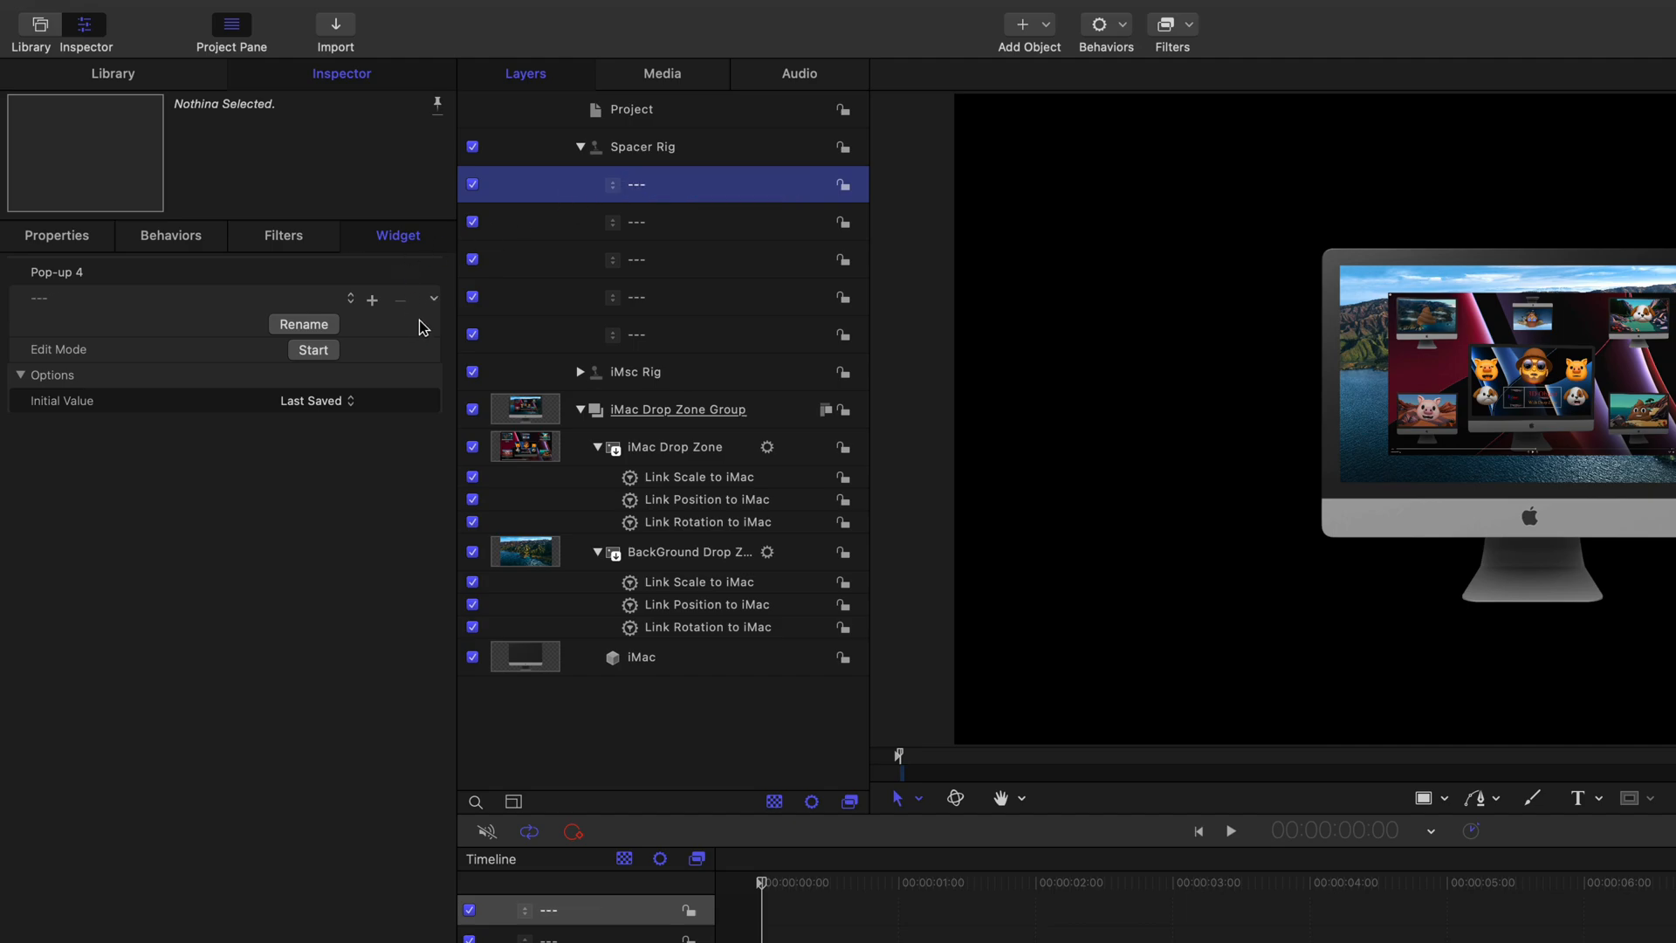
# Step: Publish the pop-up parameter of each of the first three --- widgets listed in the Spacer Rig
pyautogui.click(434, 304)
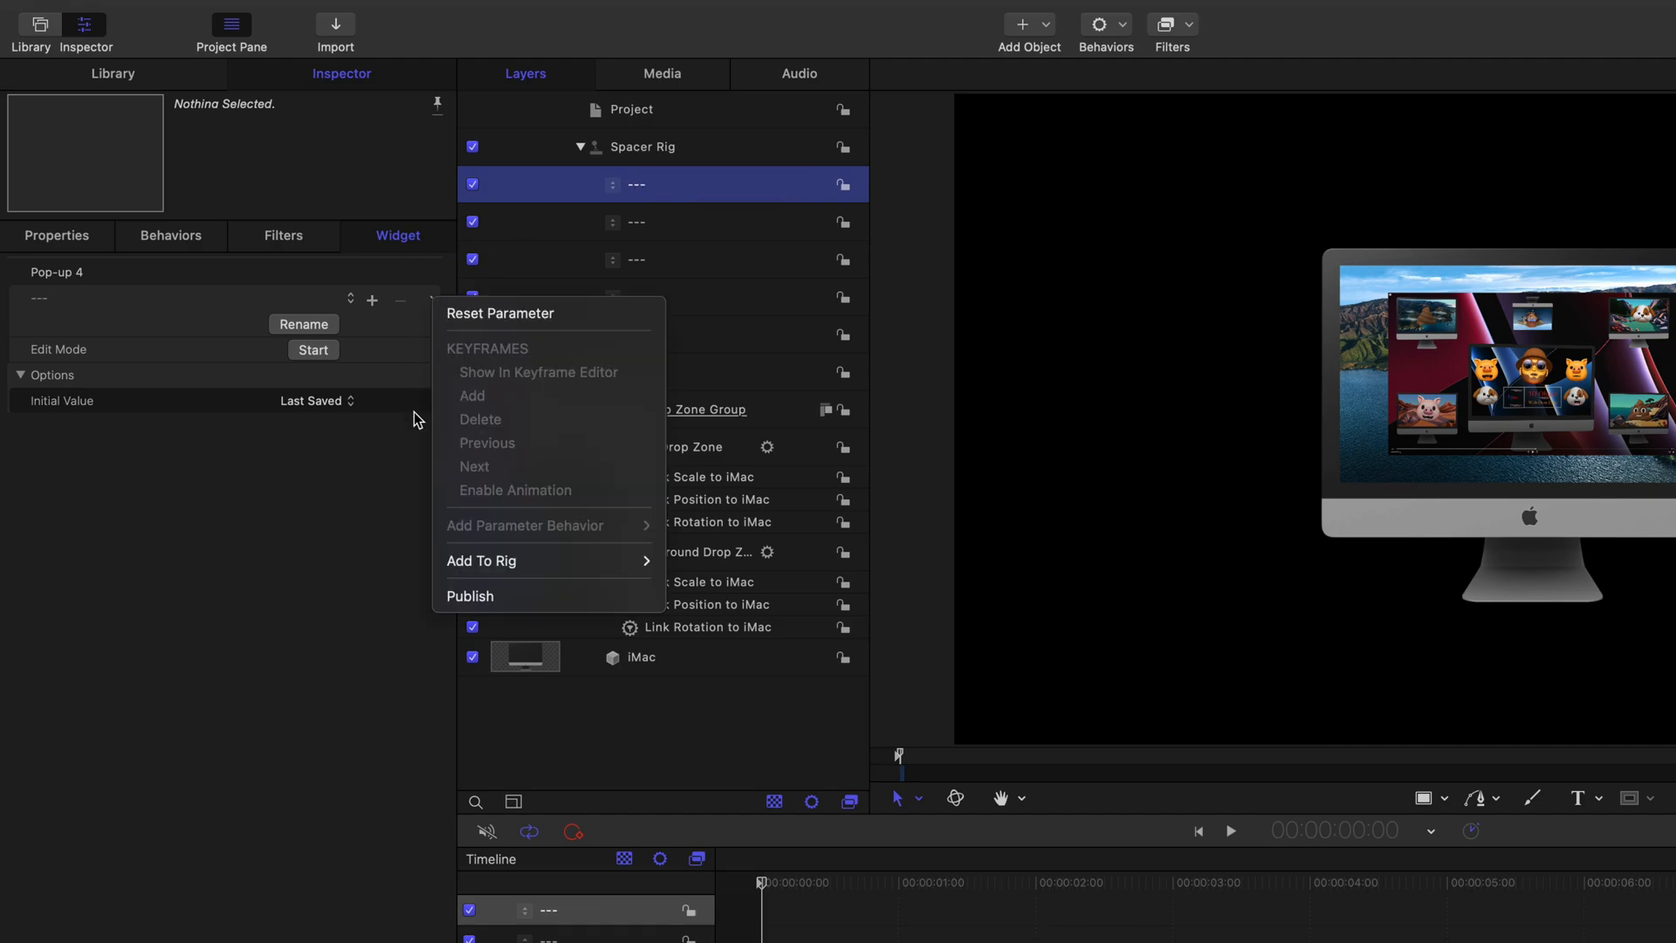
pyautogui.click(462, 594)
pyautogui.click(568, 232)
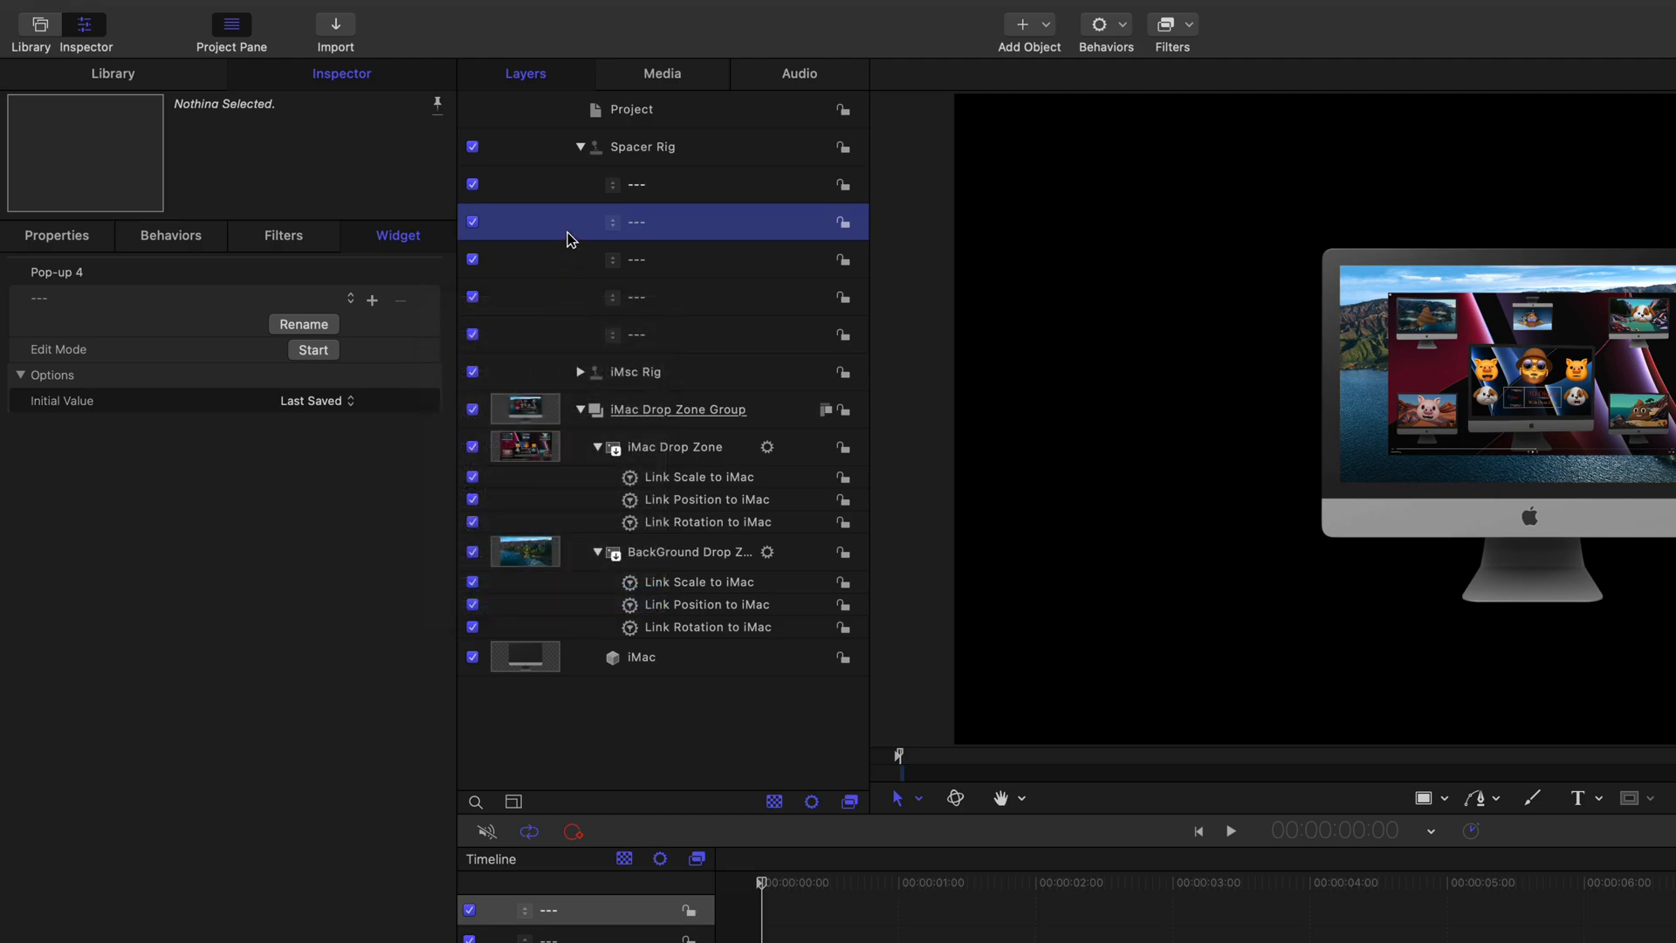
pyautogui.click(434, 304)
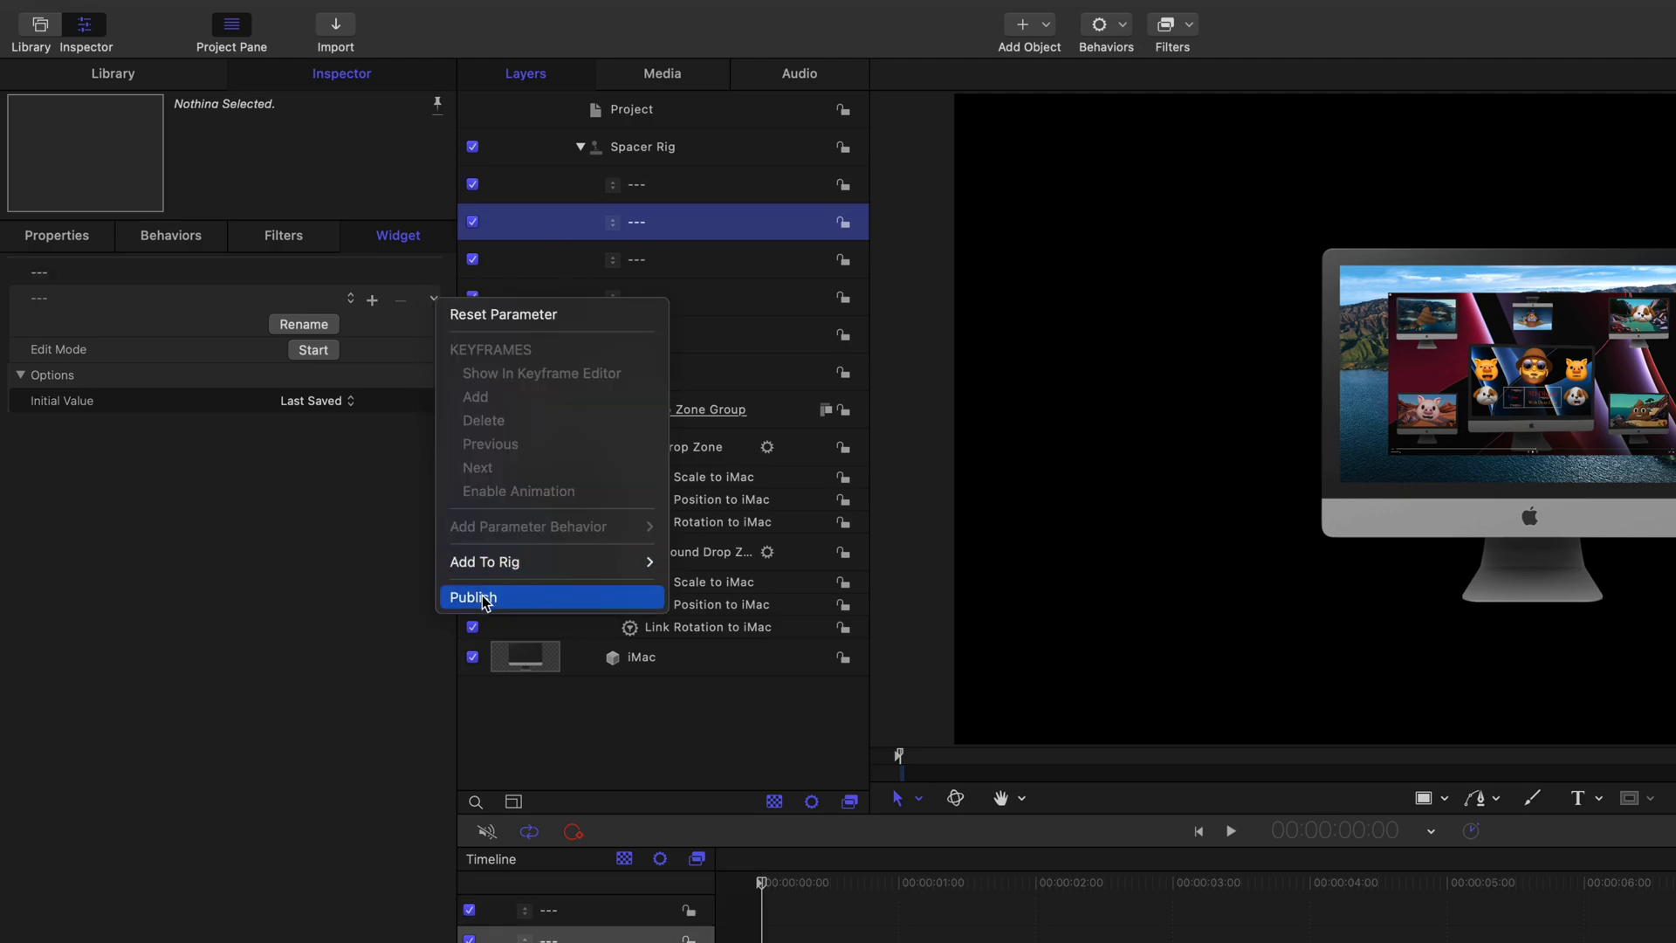
pyautogui.click(482, 592)
pyautogui.click(583, 268)
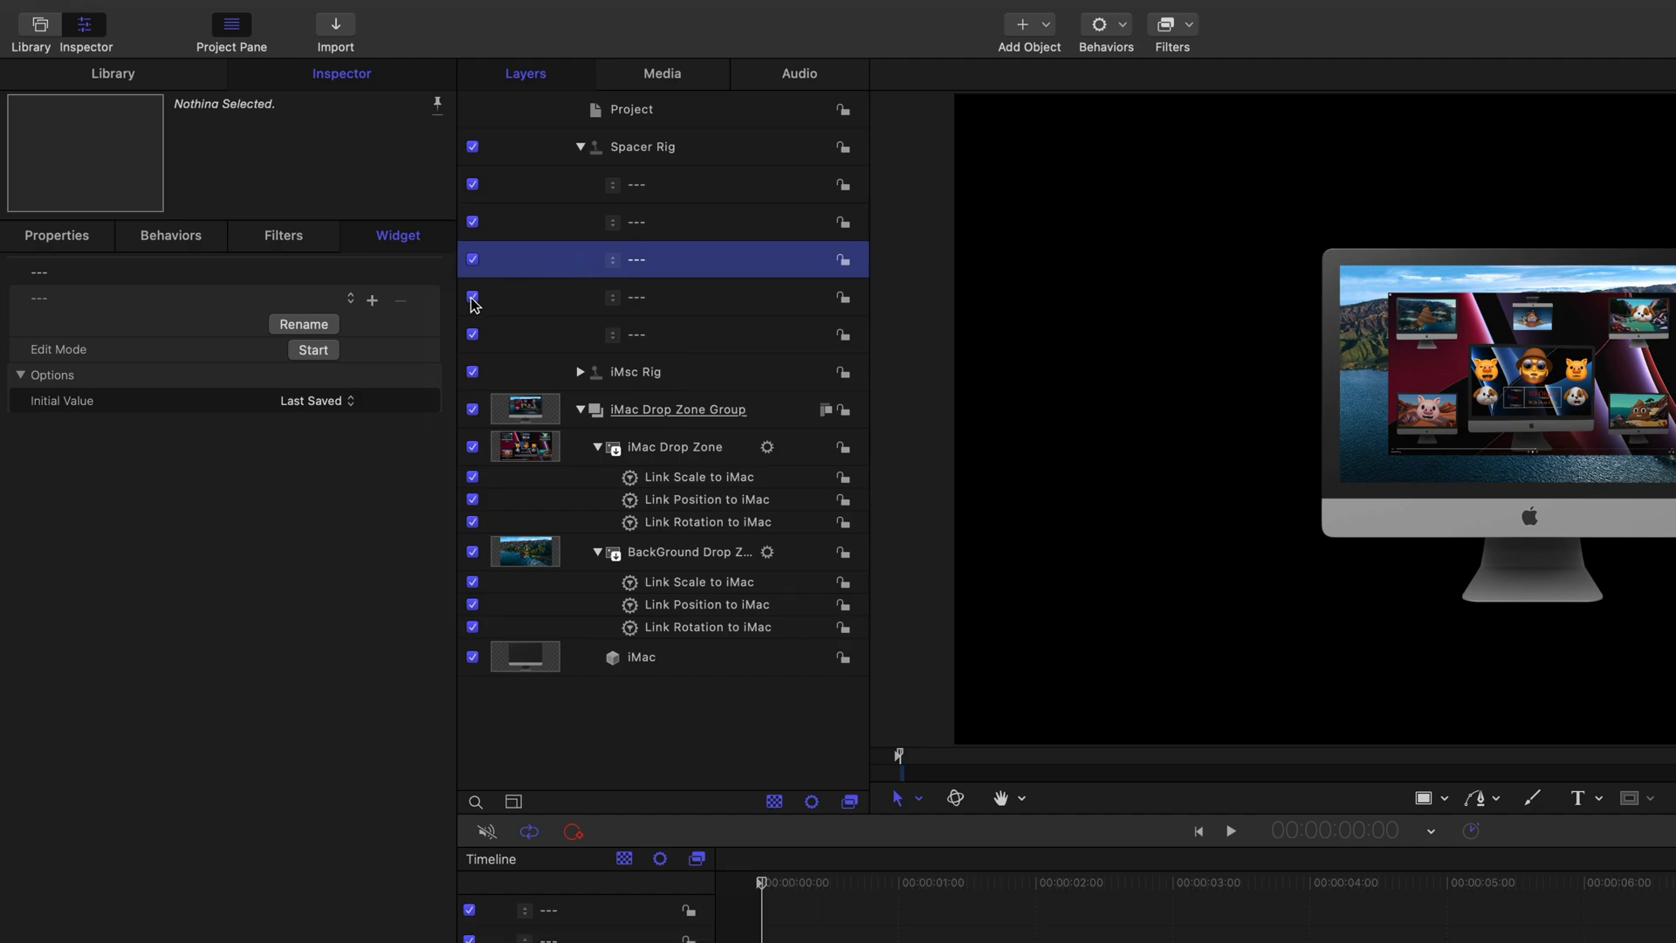
pyautogui.click(437, 302)
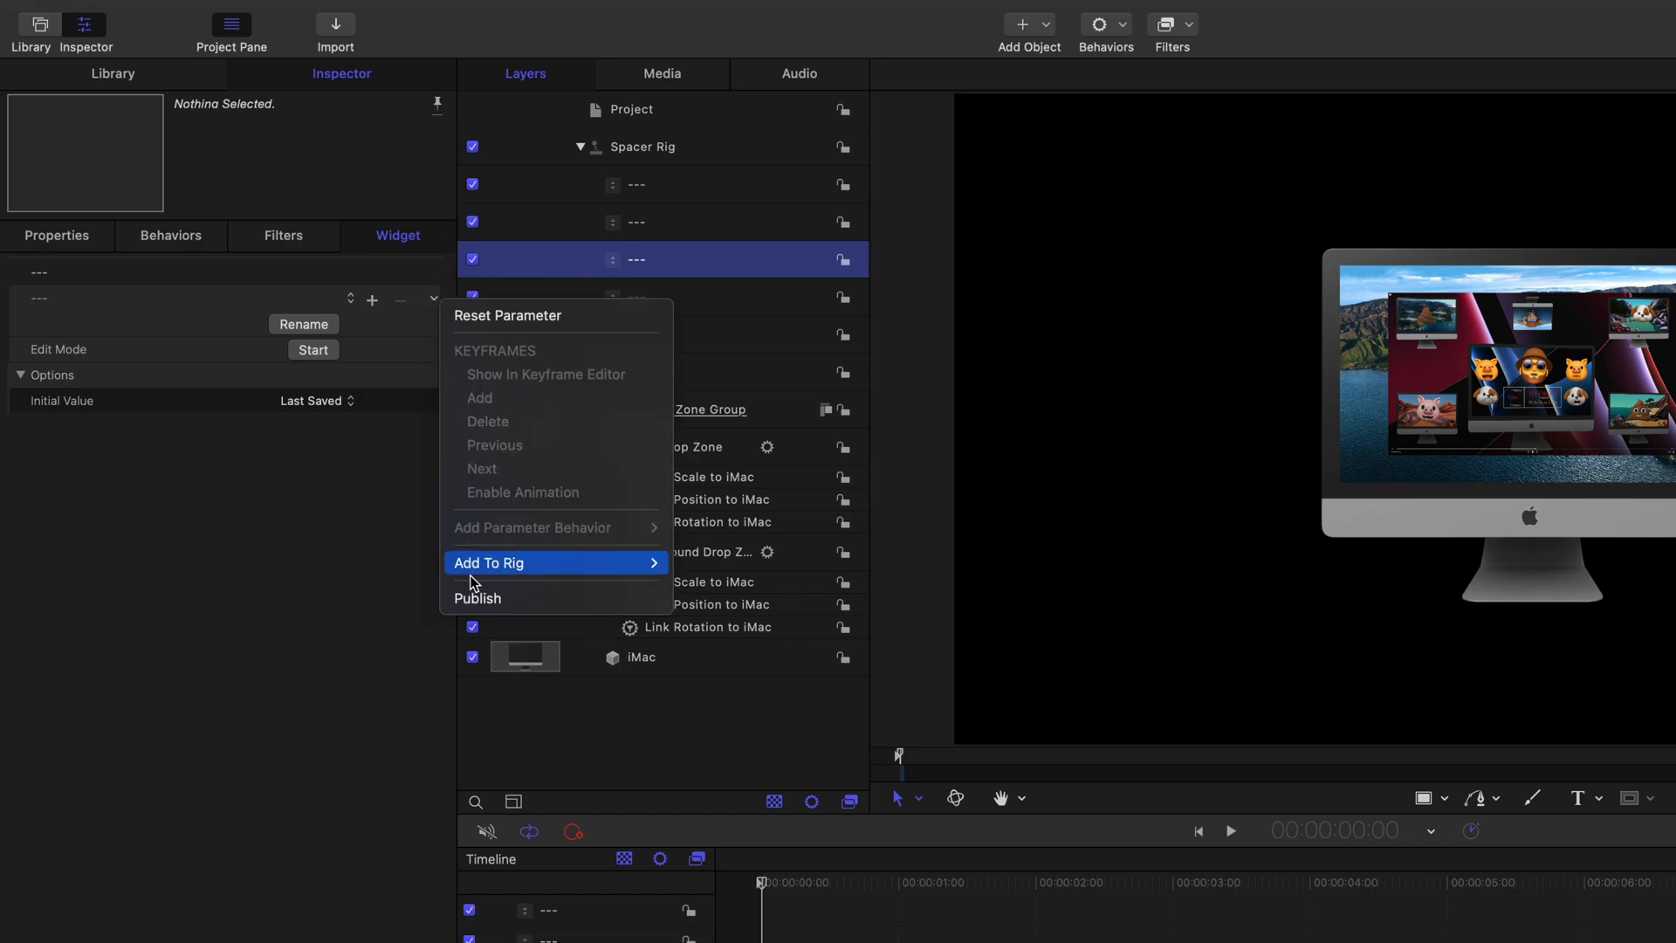
pyautogui.click(479, 594)
# Step: Publish the pop-up parameter of each of the last two --- widgets in the Spacer Rig
pyautogui.click(567, 299)
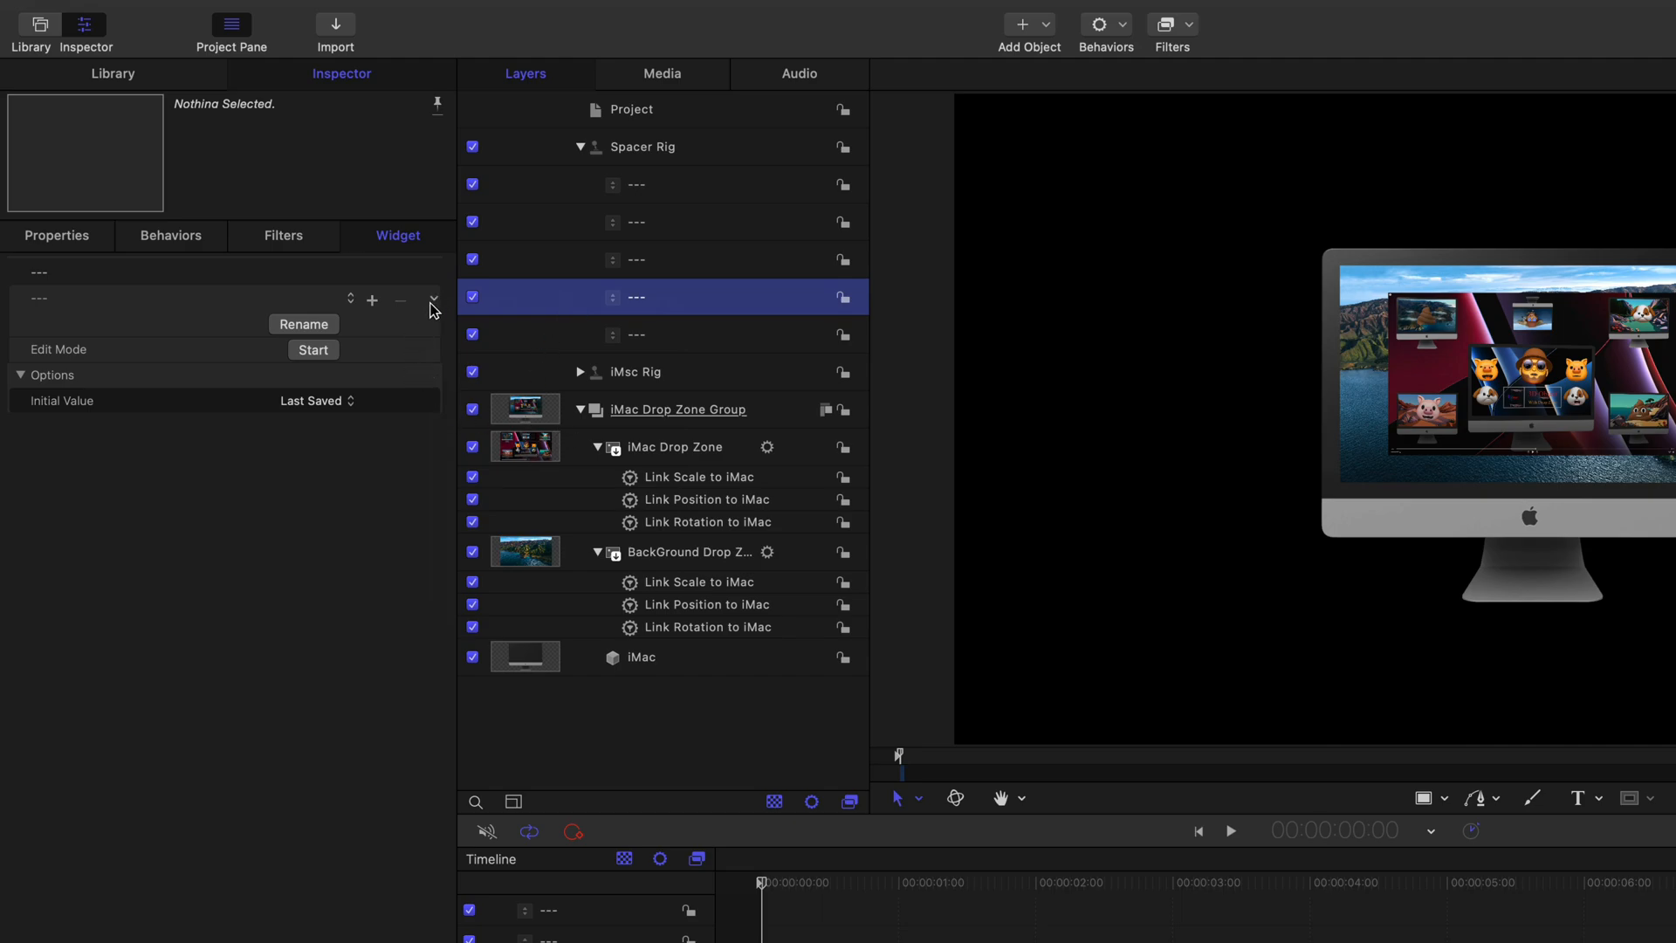
pyautogui.click(433, 303)
pyautogui.click(472, 596)
pyautogui.click(588, 337)
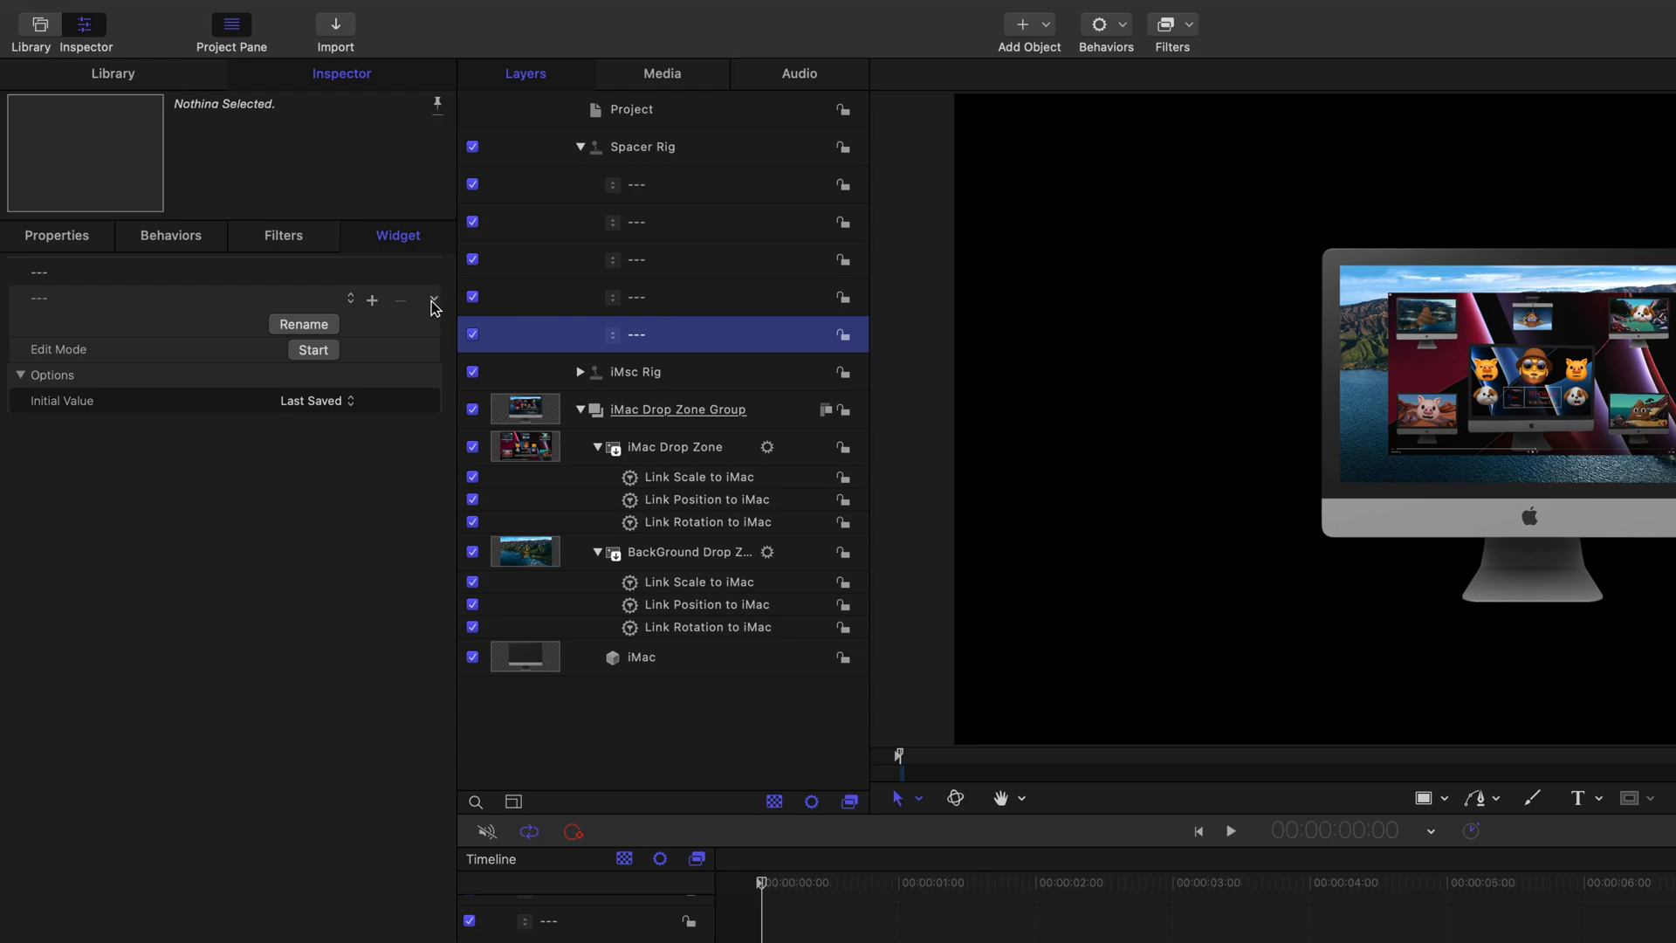
pyautogui.click(434, 305)
pyautogui.click(480, 599)
# Step: In the project's published parameters, move one --- spacer between the two Source Media entries and another below BackGround Opacity
pyautogui.click(626, 113)
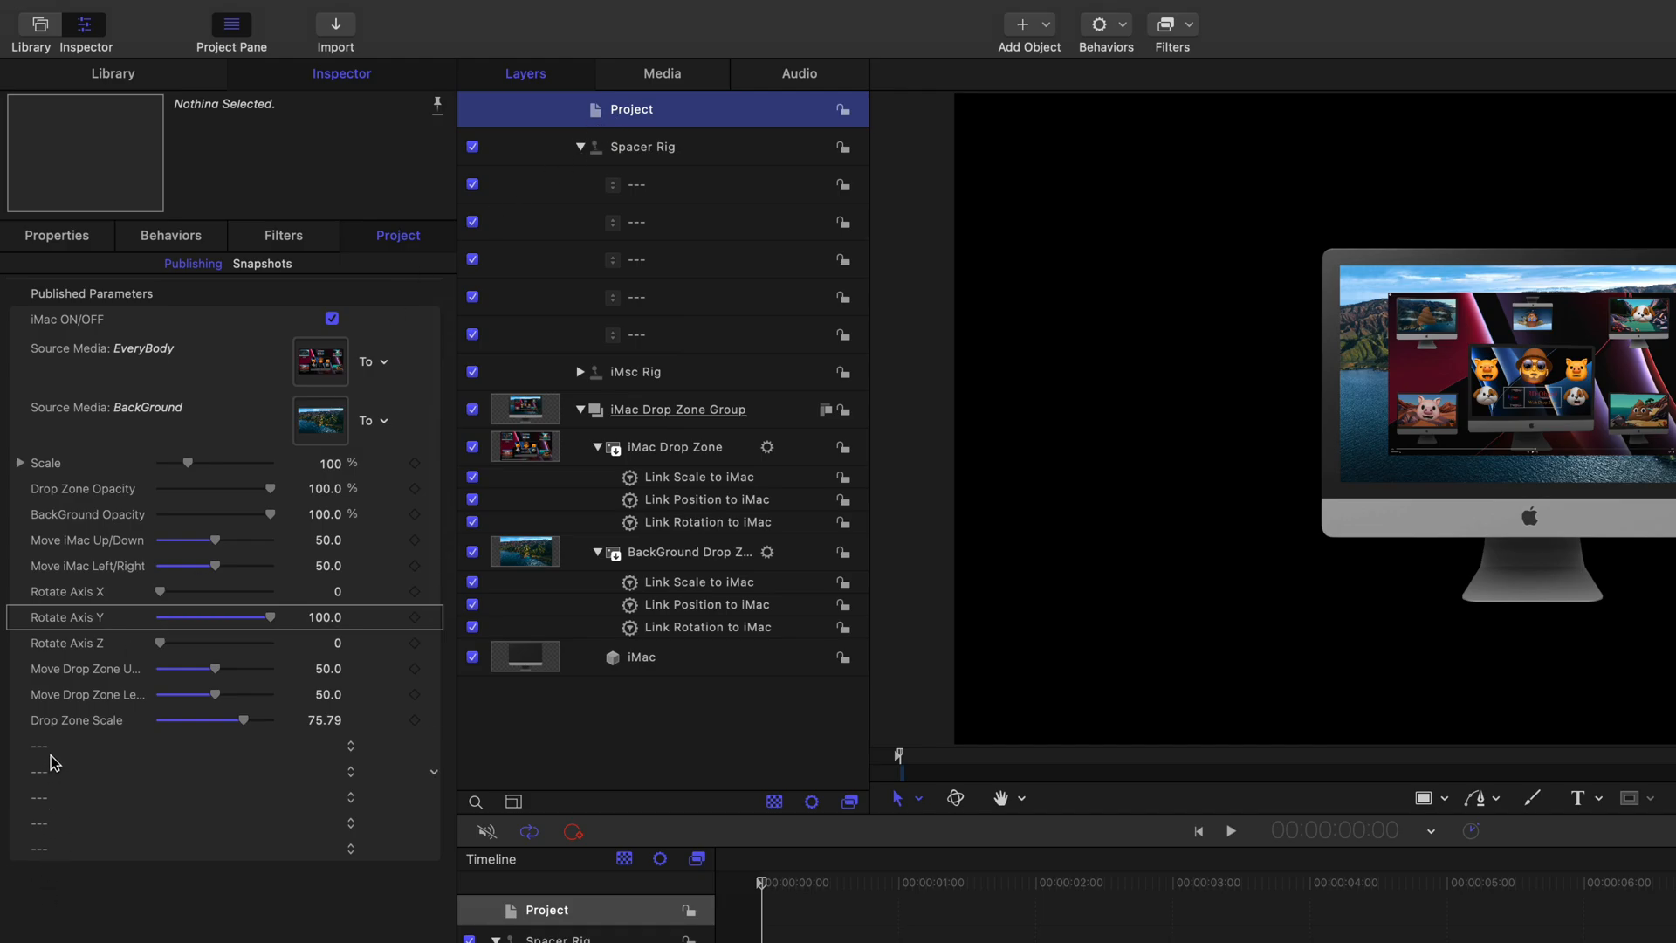
pyautogui.moveTo(48, 755); pyautogui.dragTo(86, 426)
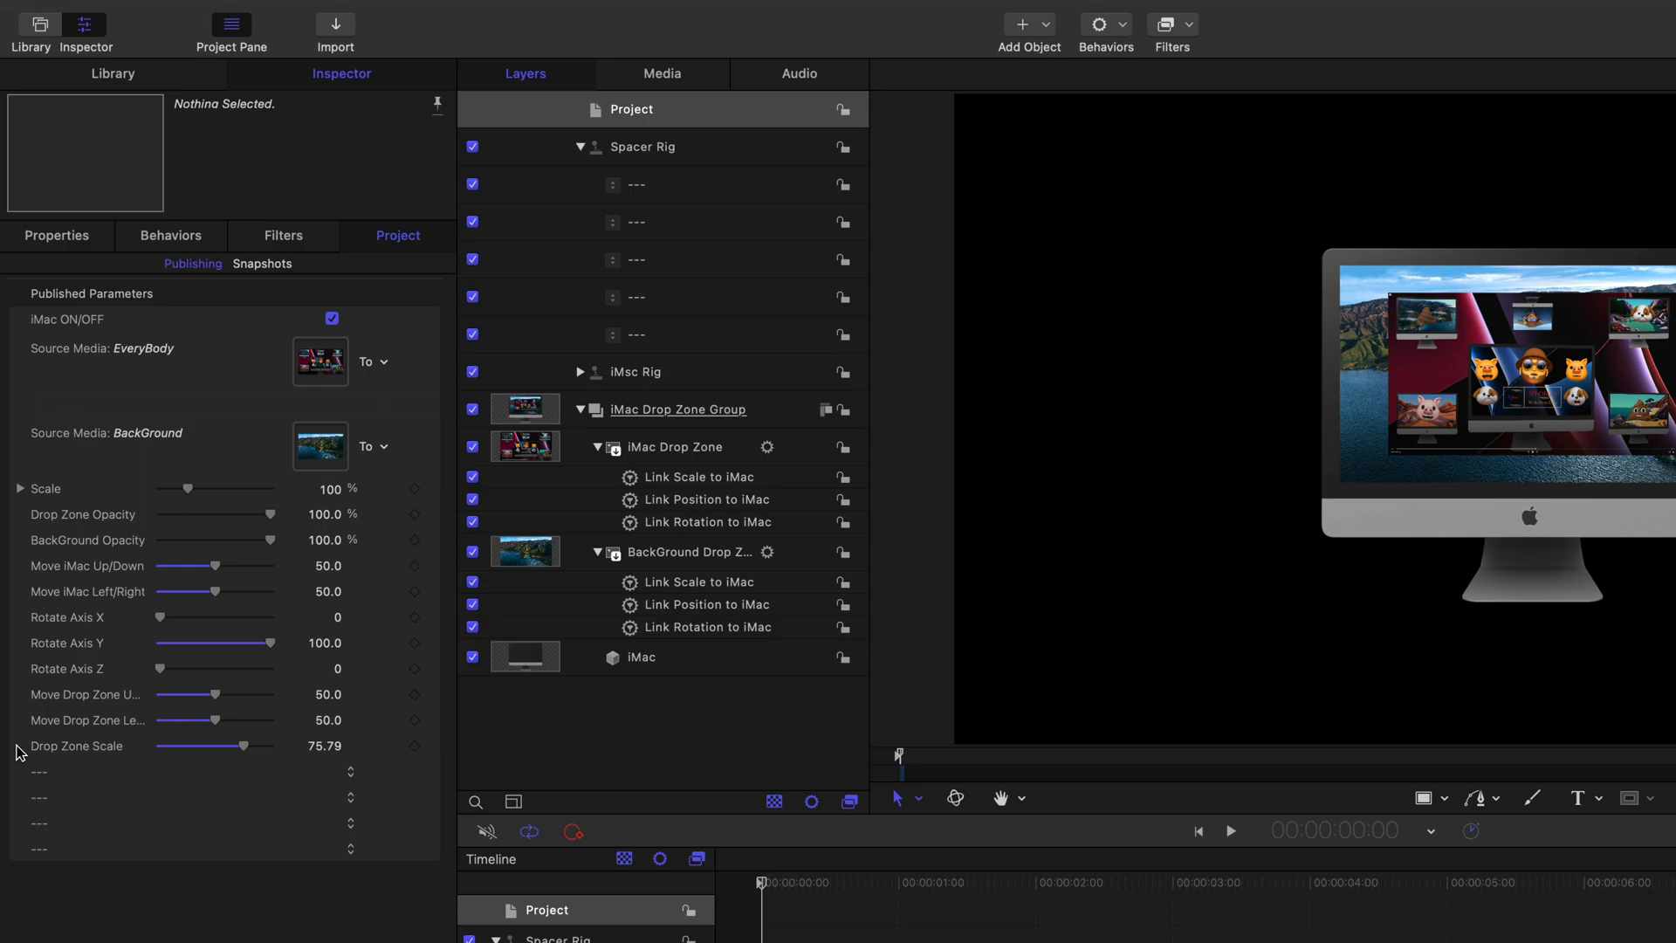
pyautogui.moveTo(32, 777); pyautogui.dragTo(38, 567)
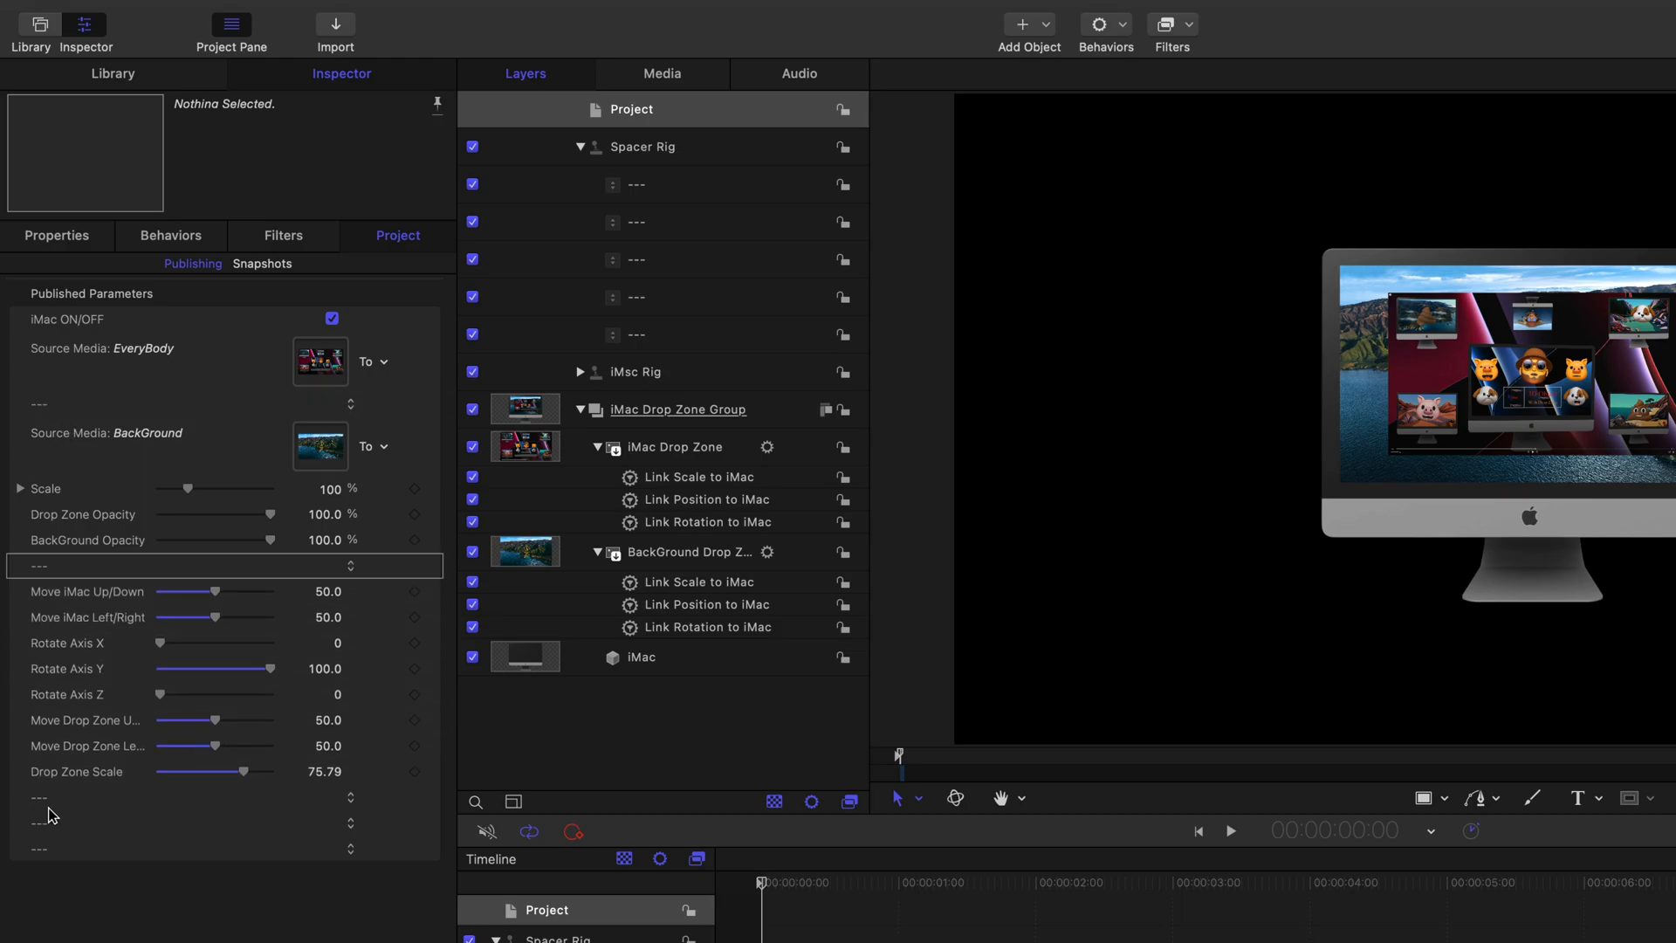
# Step: Move the remaining --- spacers directly above Rotate Axis X, below Rotate Axis Z and above Drop Zone Scale
pyautogui.moveTo(39, 799); pyautogui.dragTo(48, 651)
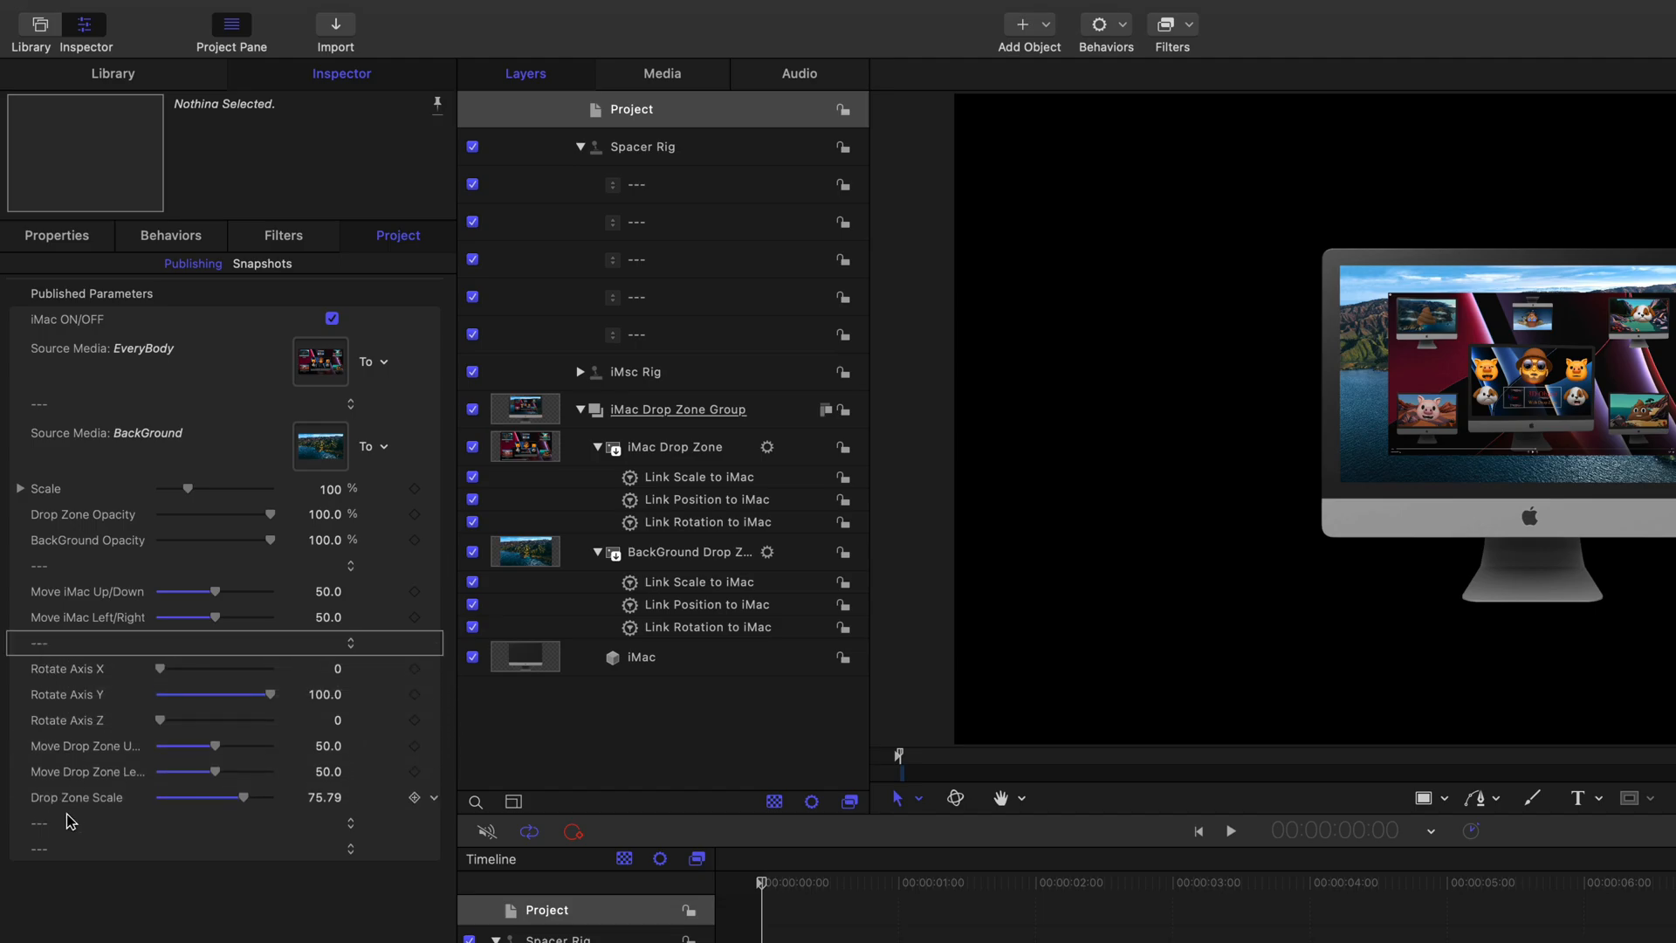
pyautogui.moveTo(36, 831); pyautogui.dragTo(38, 749)
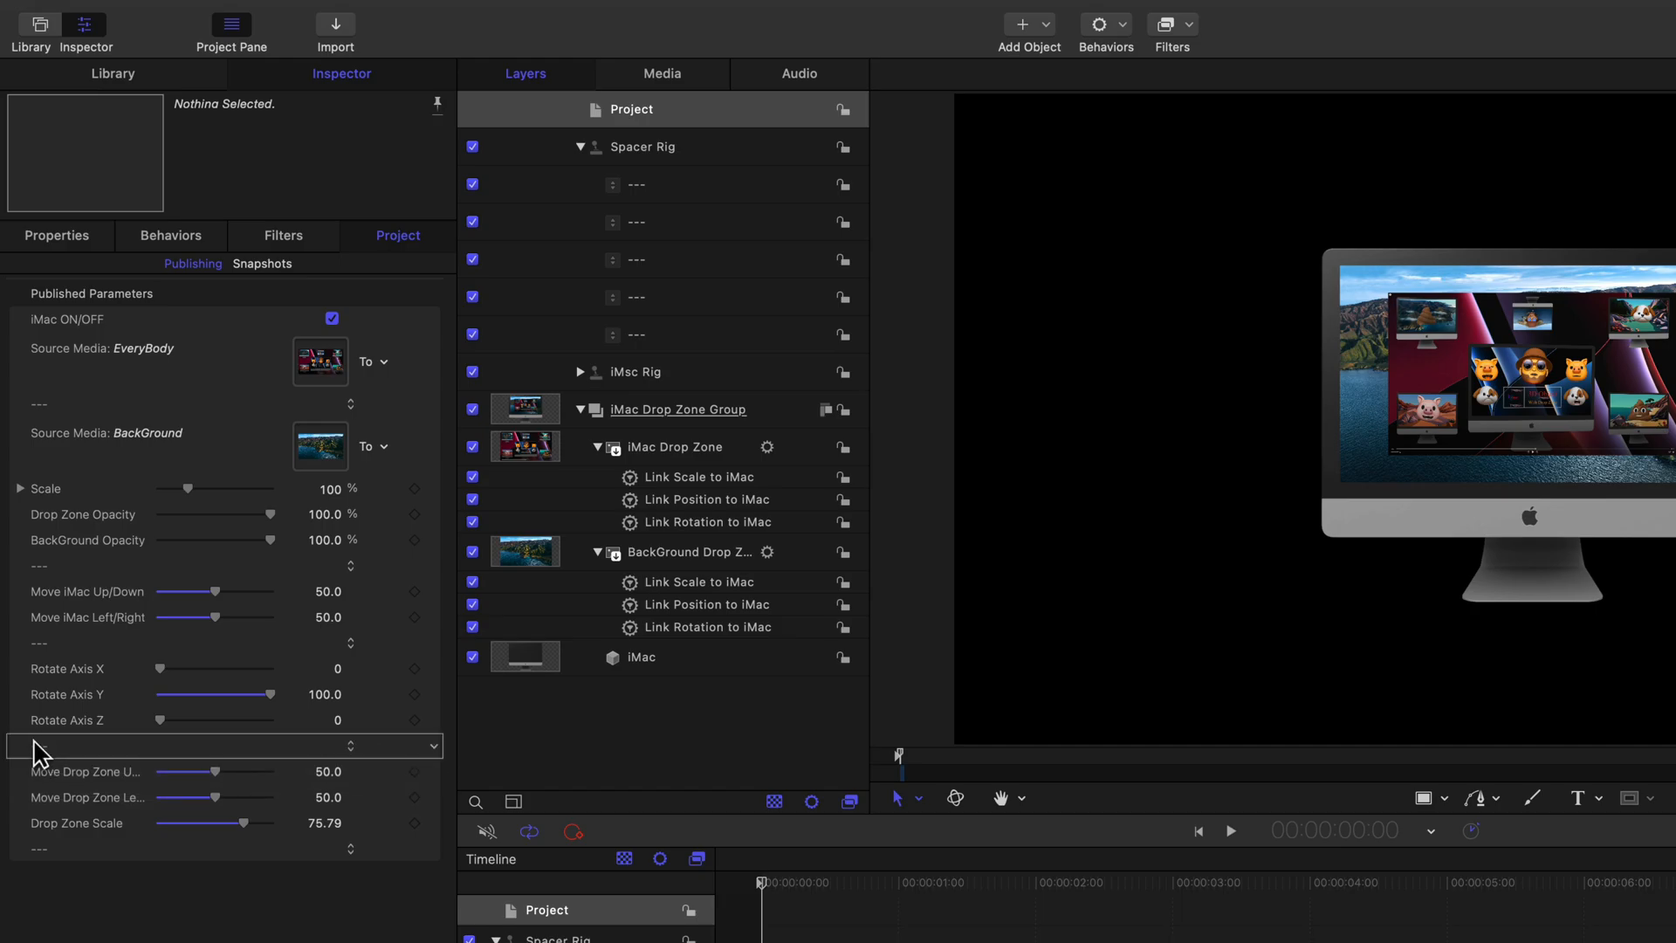
pyautogui.click(40, 830)
pyautogui.moveTo(39, 829); pyautogui.dragTo(39, 823)
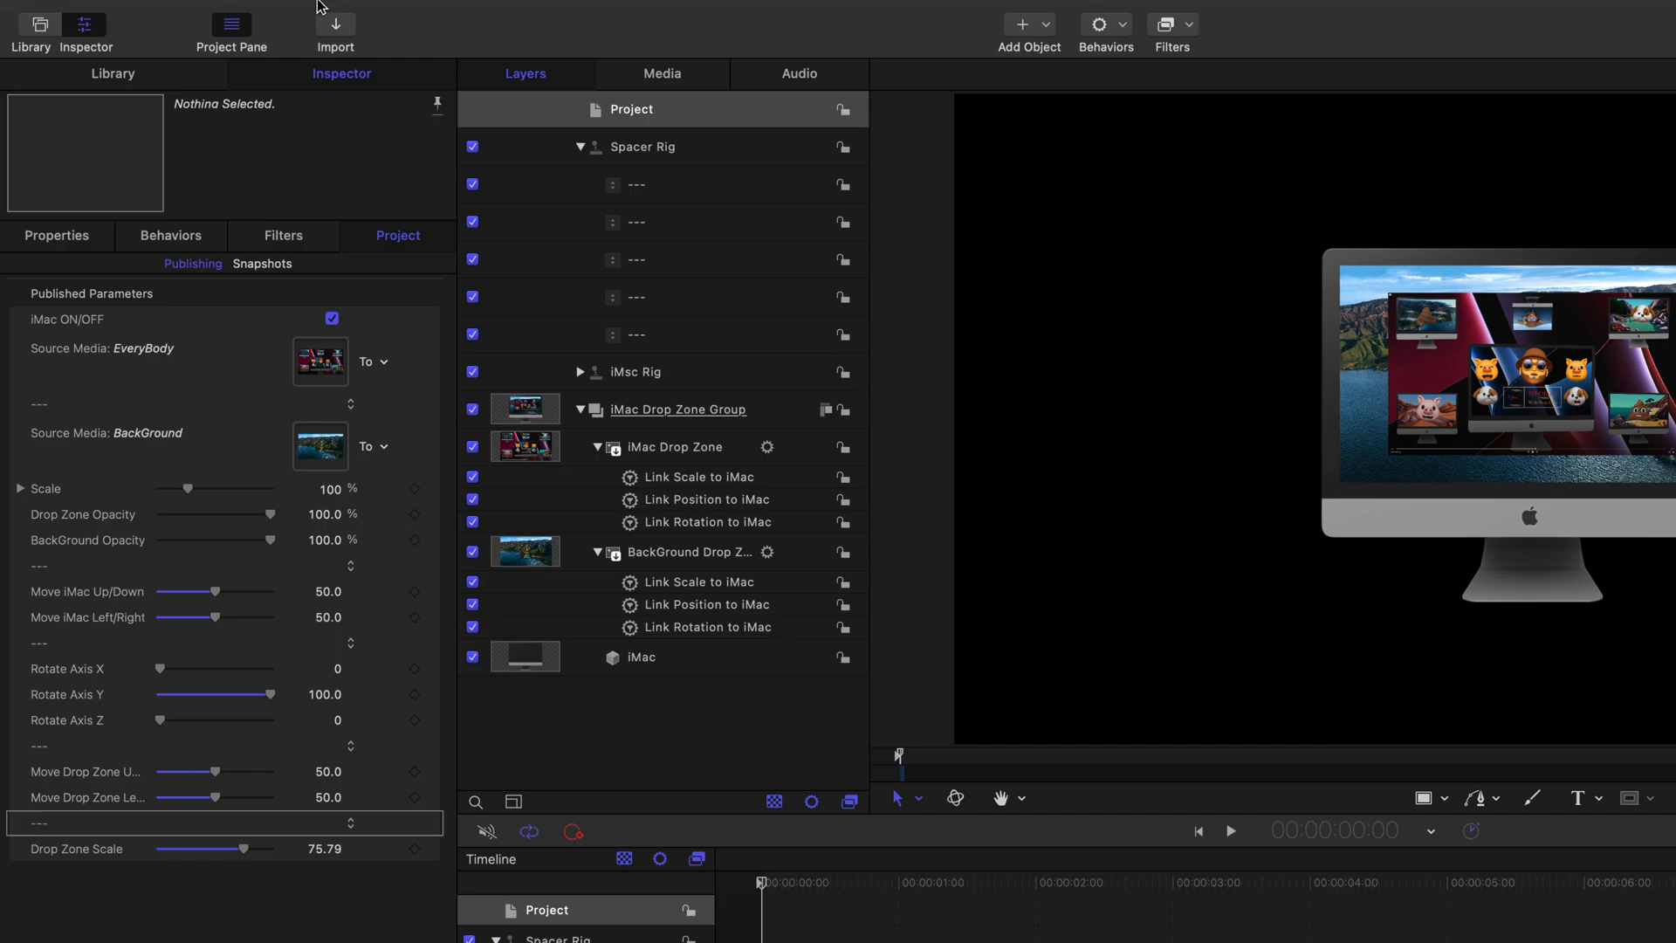
# Step: Convert the Motion project to a Final Cut Pro generator
pyautogui.click(141, 13)
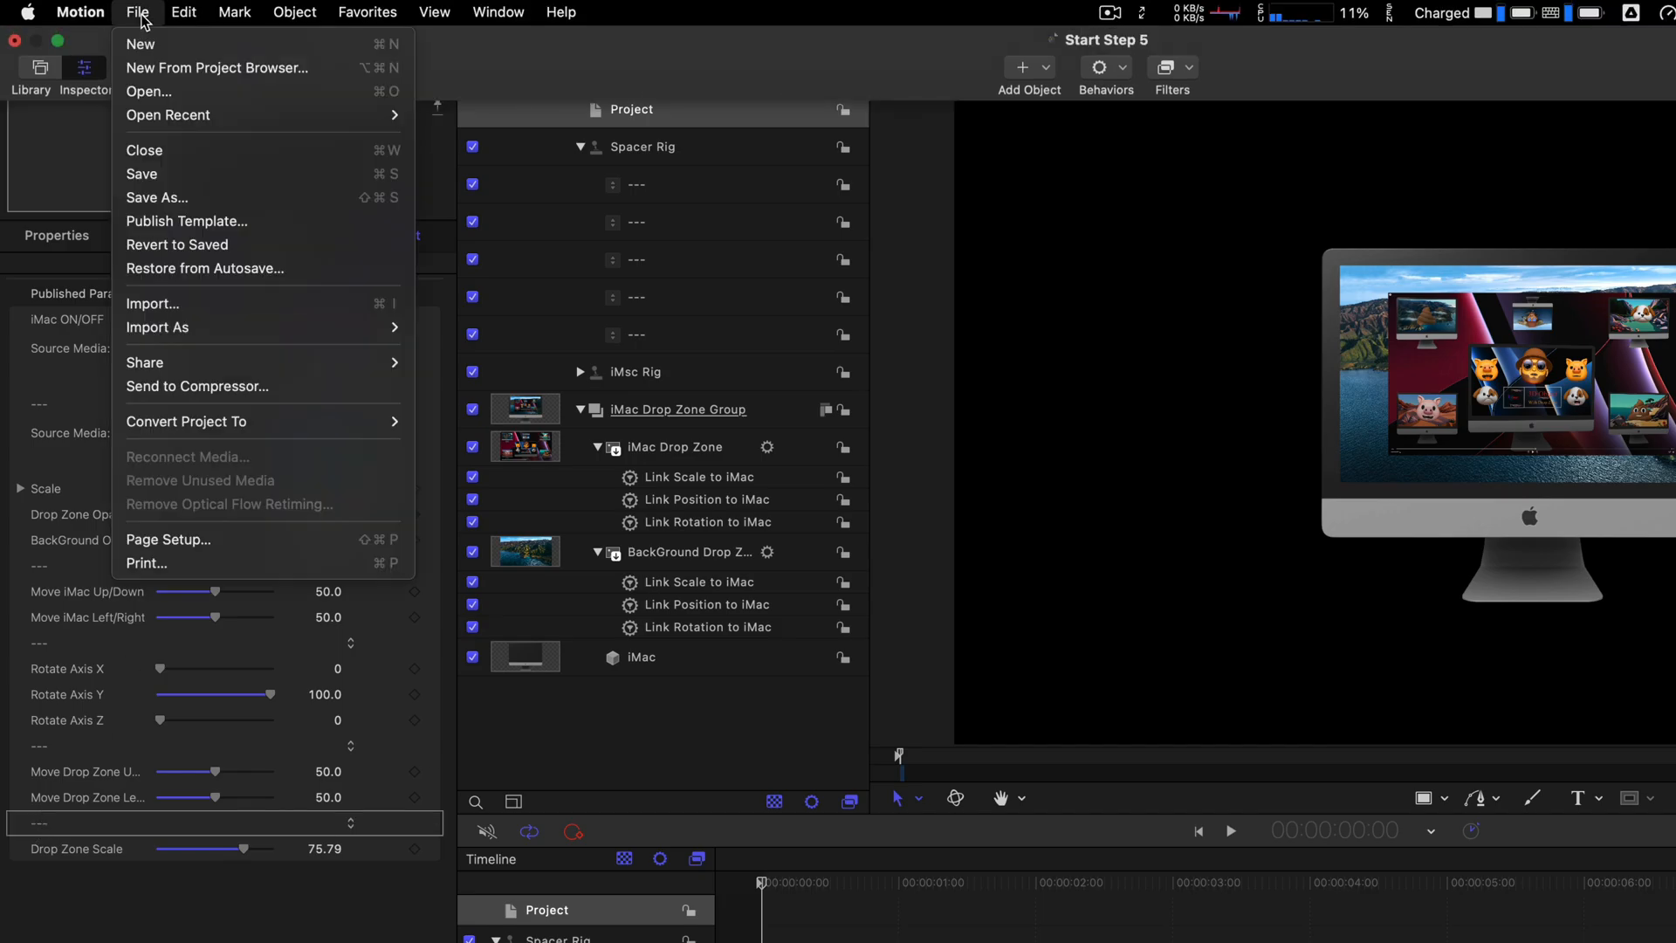
pyautogui.moveTo(206, 422)
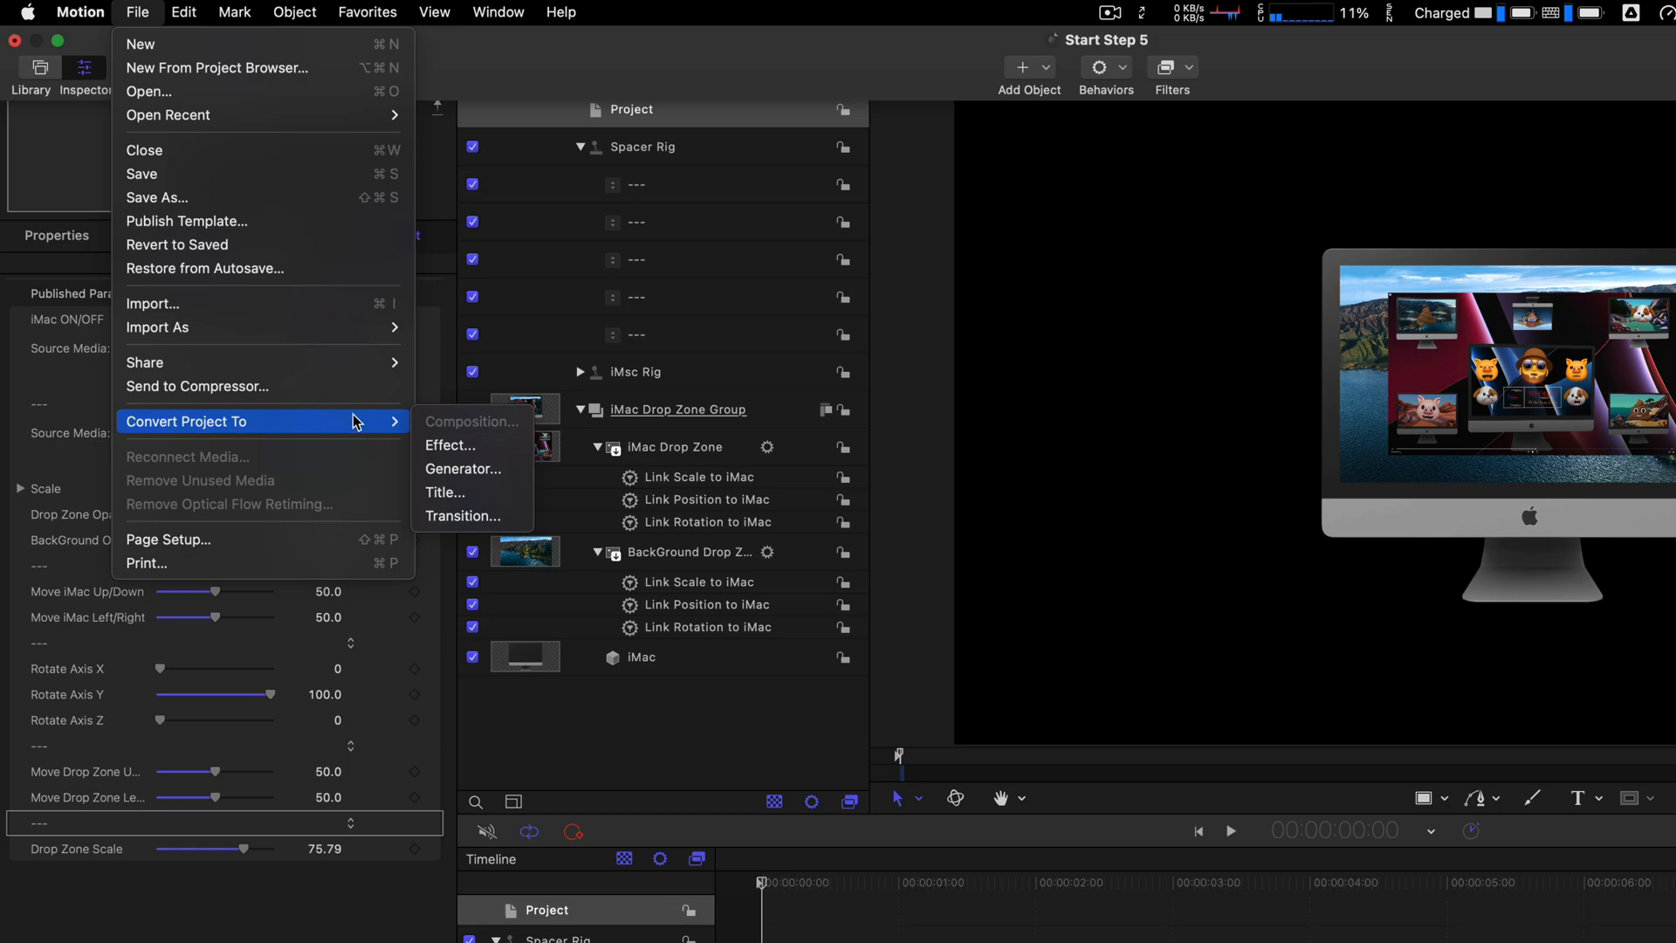
pyautogui.click(452, 472)
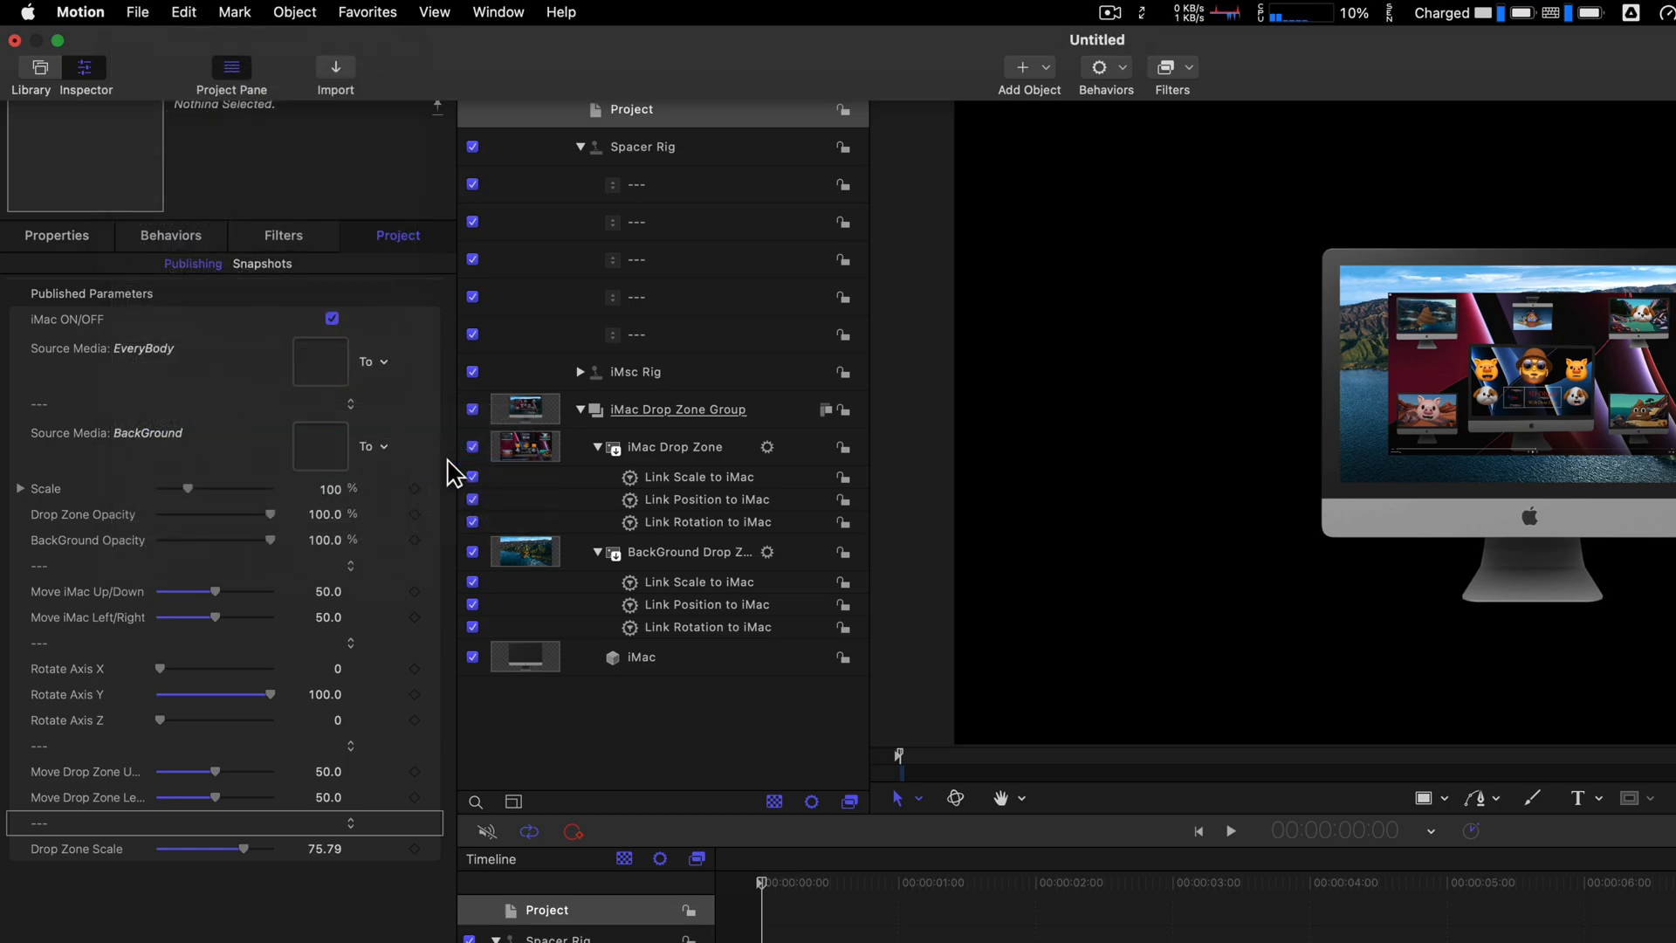
# Step: Save the generator template as Try Harder in the Test Area category with a preview movie, replacing the existing file
pyautogui.click(140, 13)
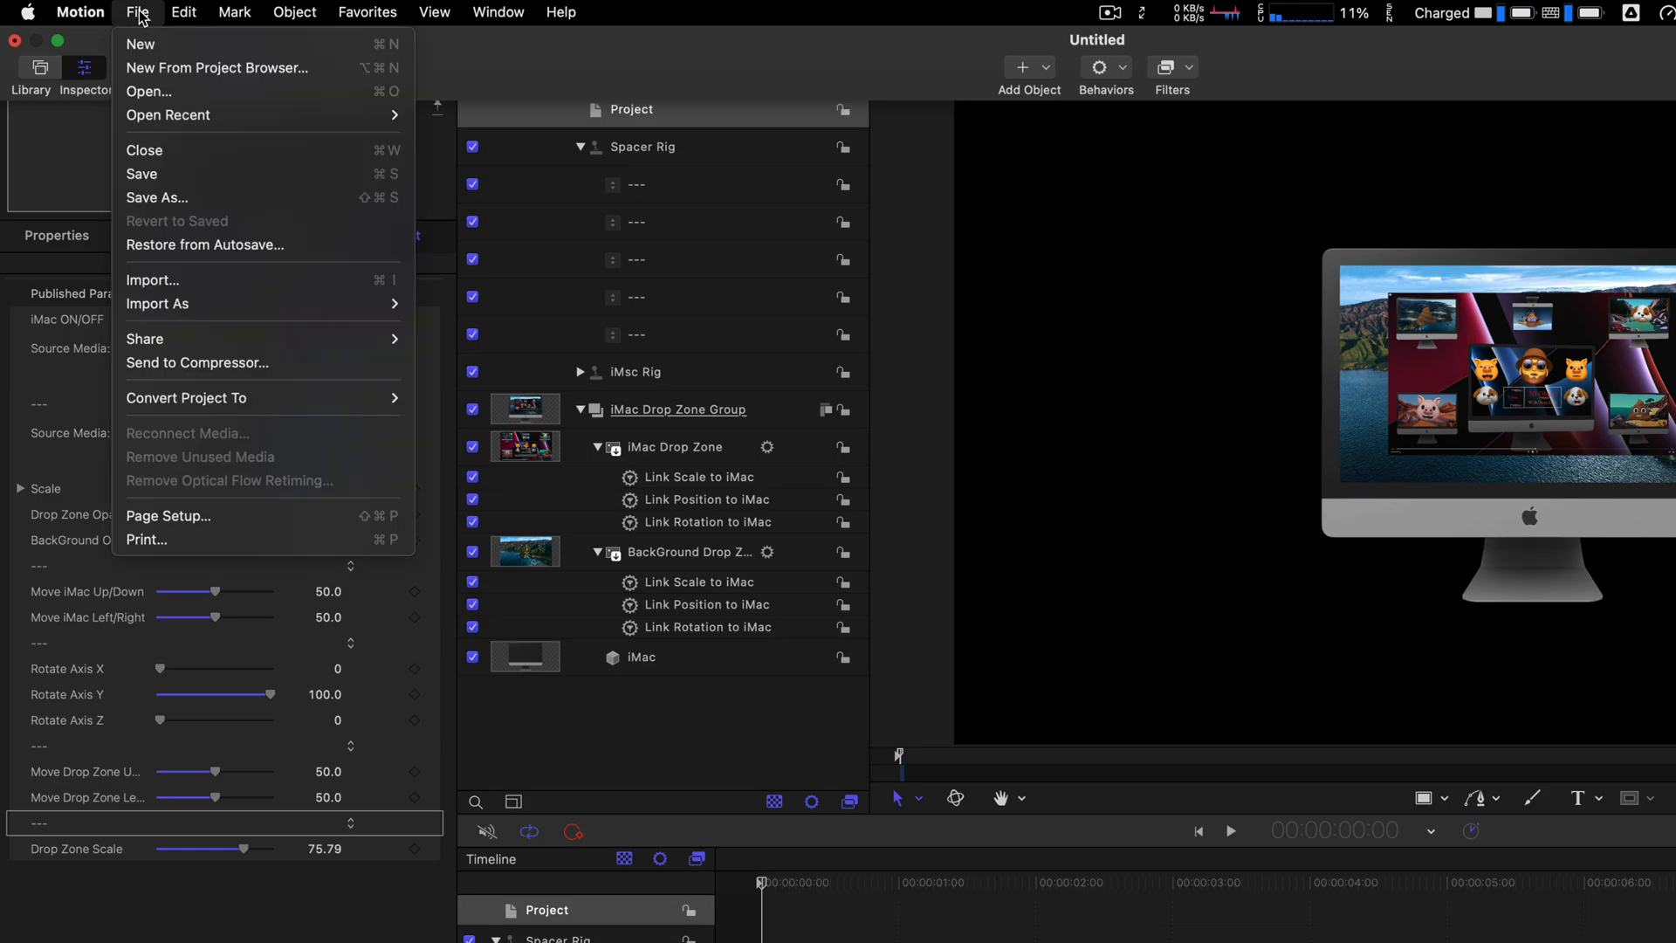
pyautogui.click(160, 198)
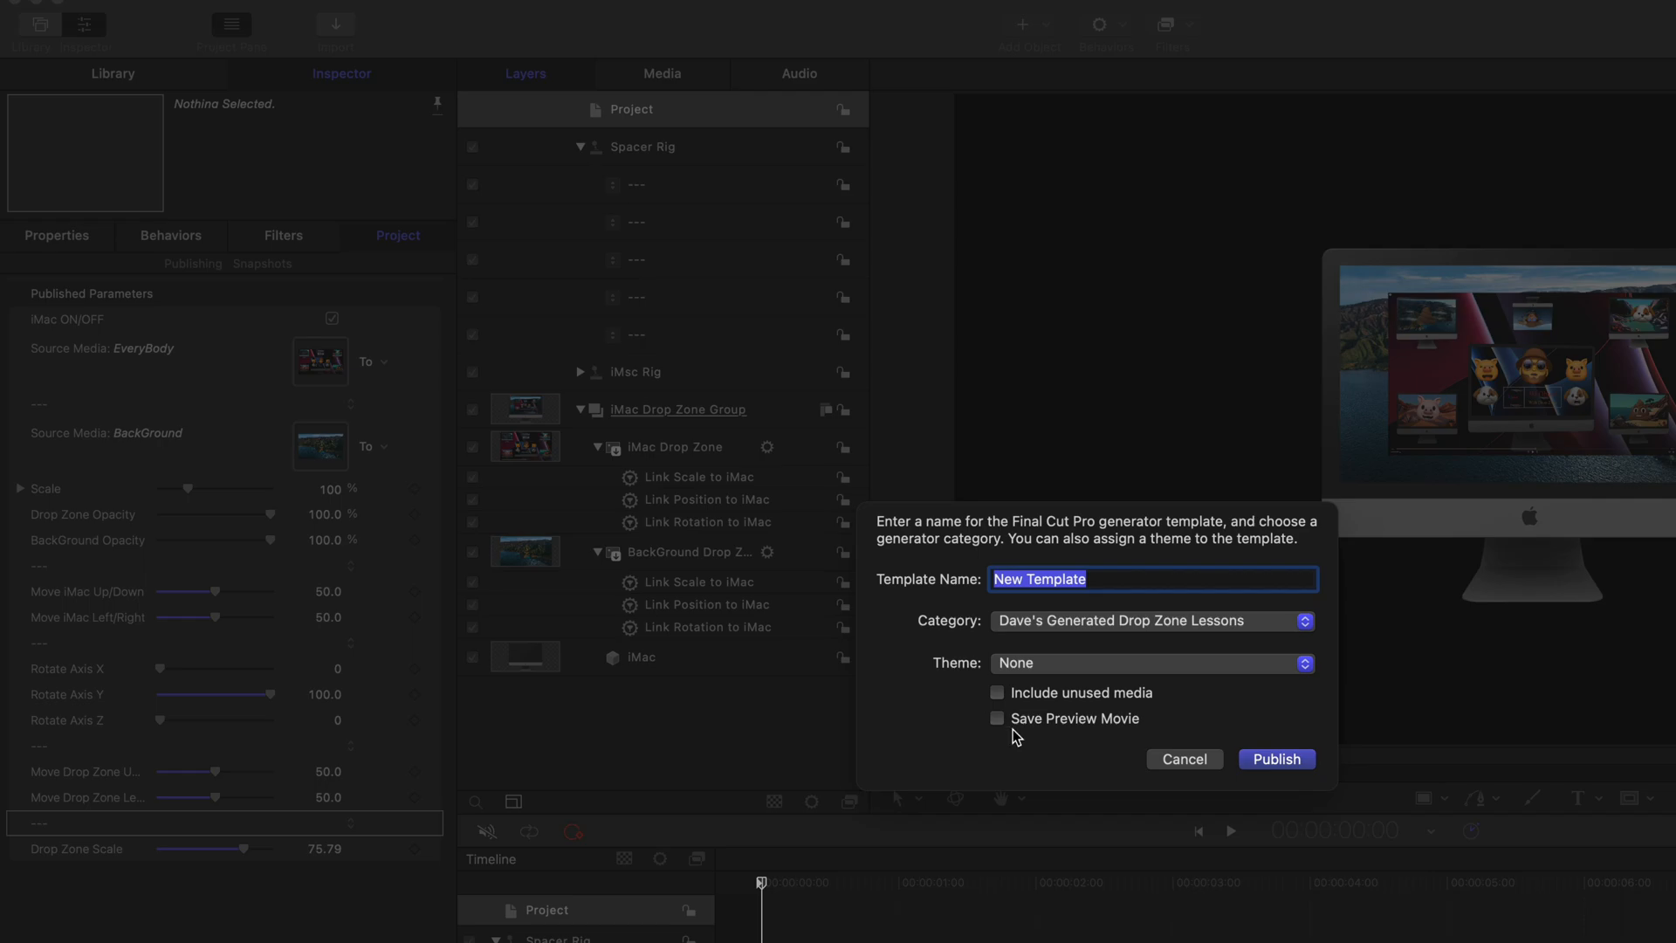
pyautogui.click(998, 721)
pyautogui.click(1306, 623)
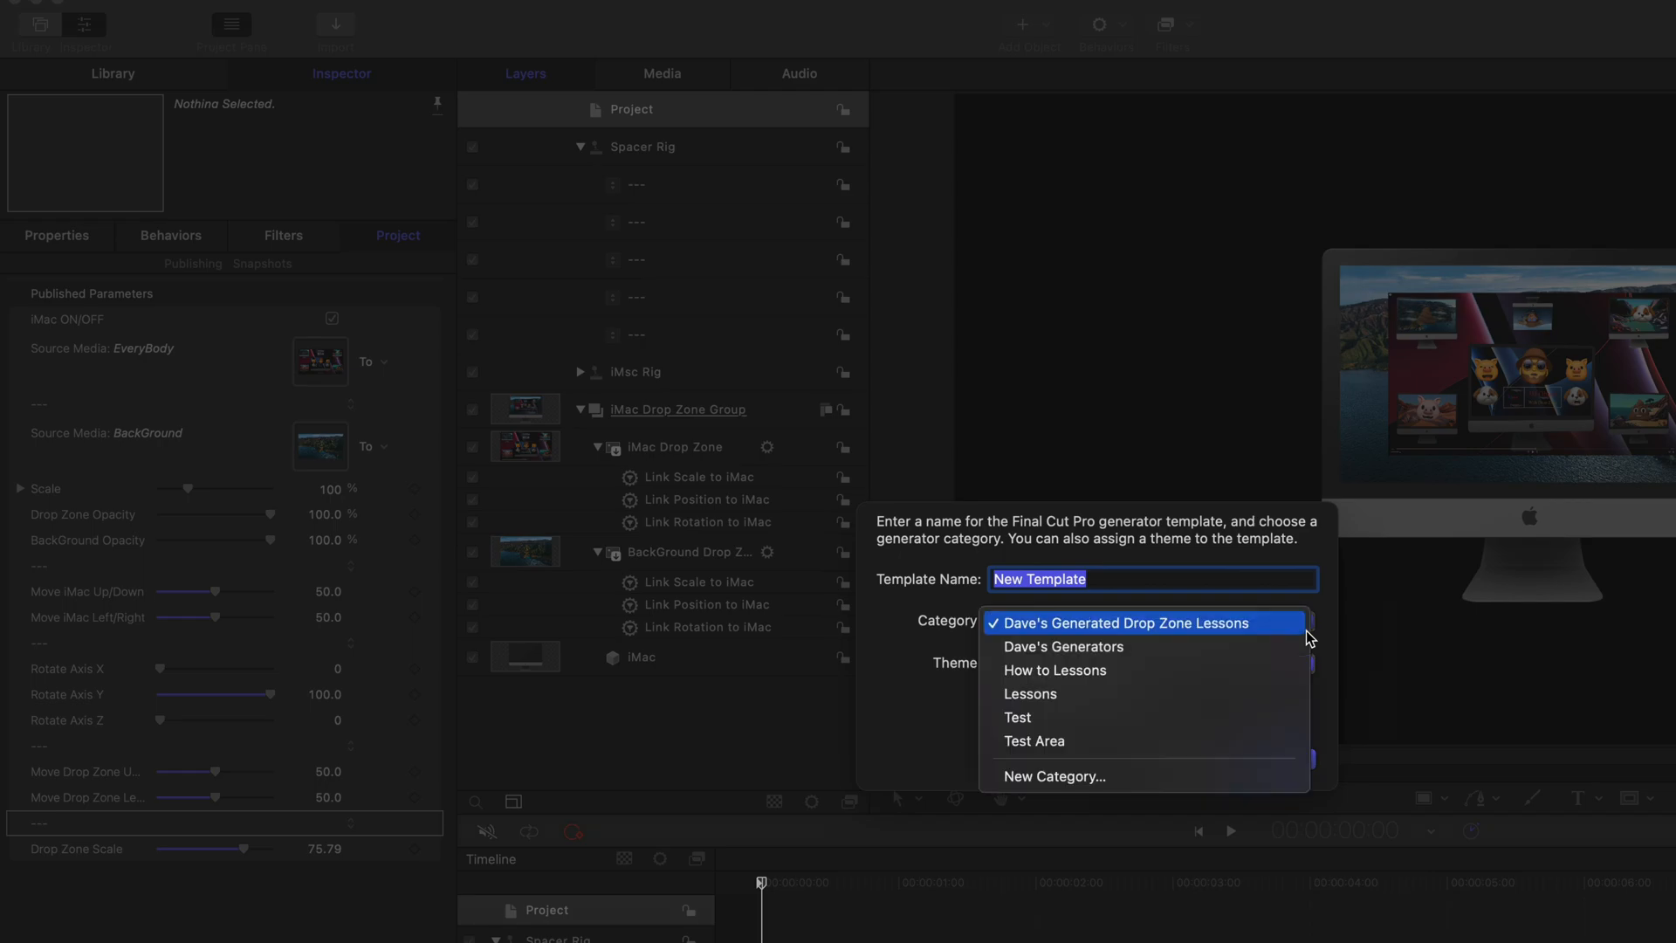
pyautogui.click(1052, 742)
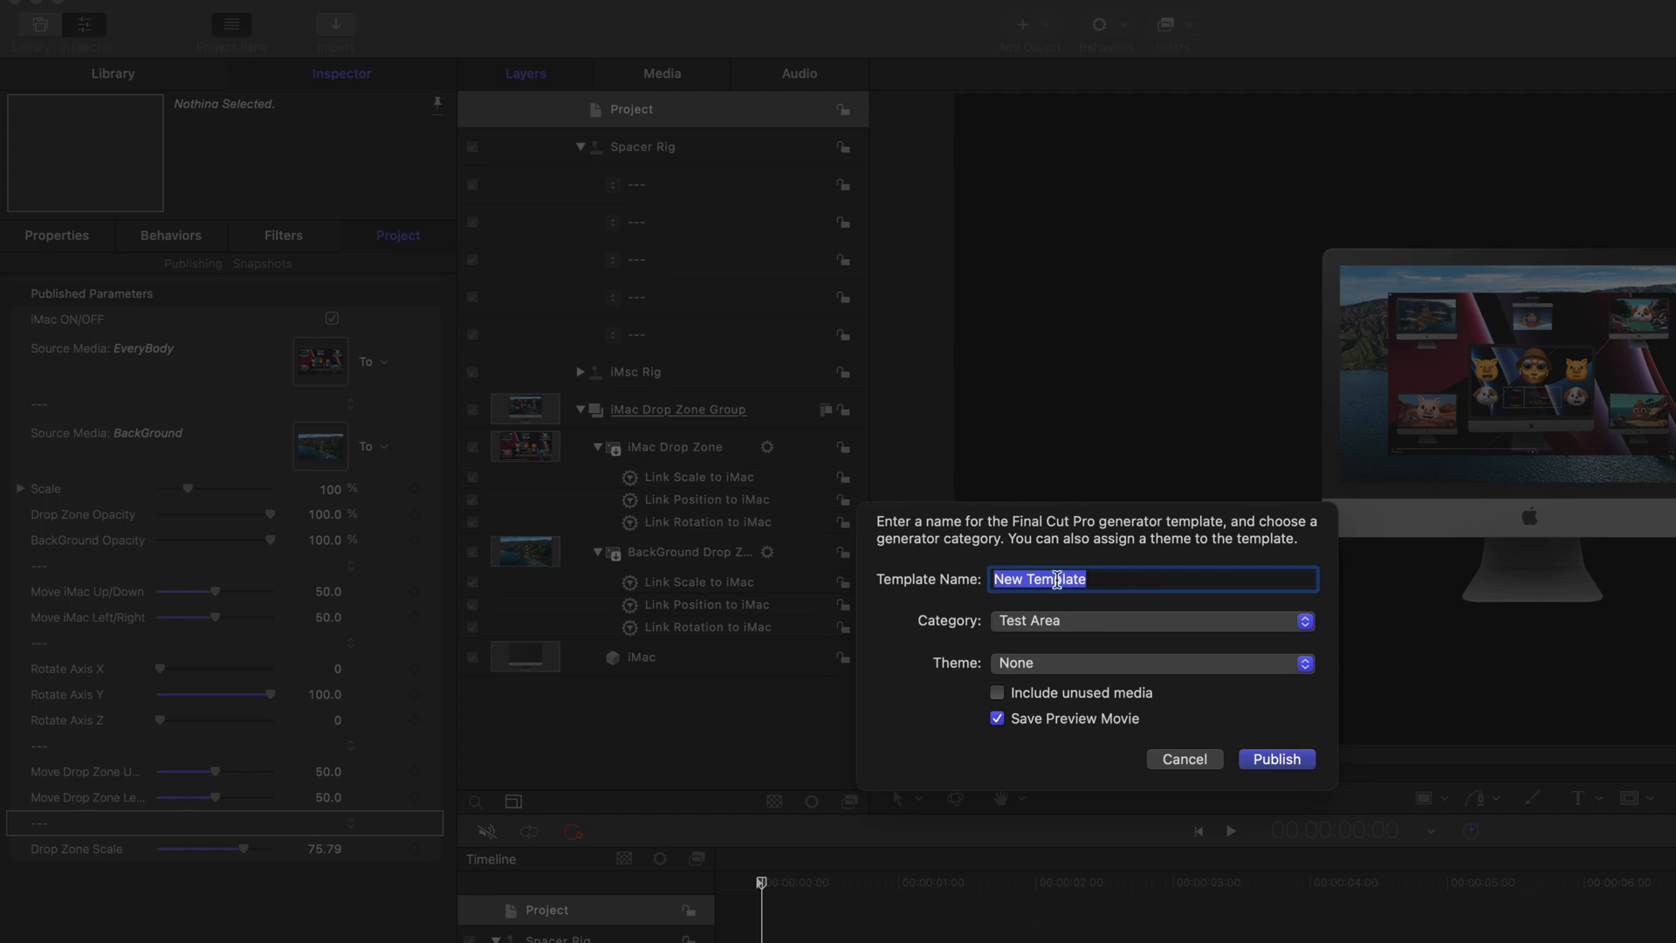
pyautogui.write('Try Harder')
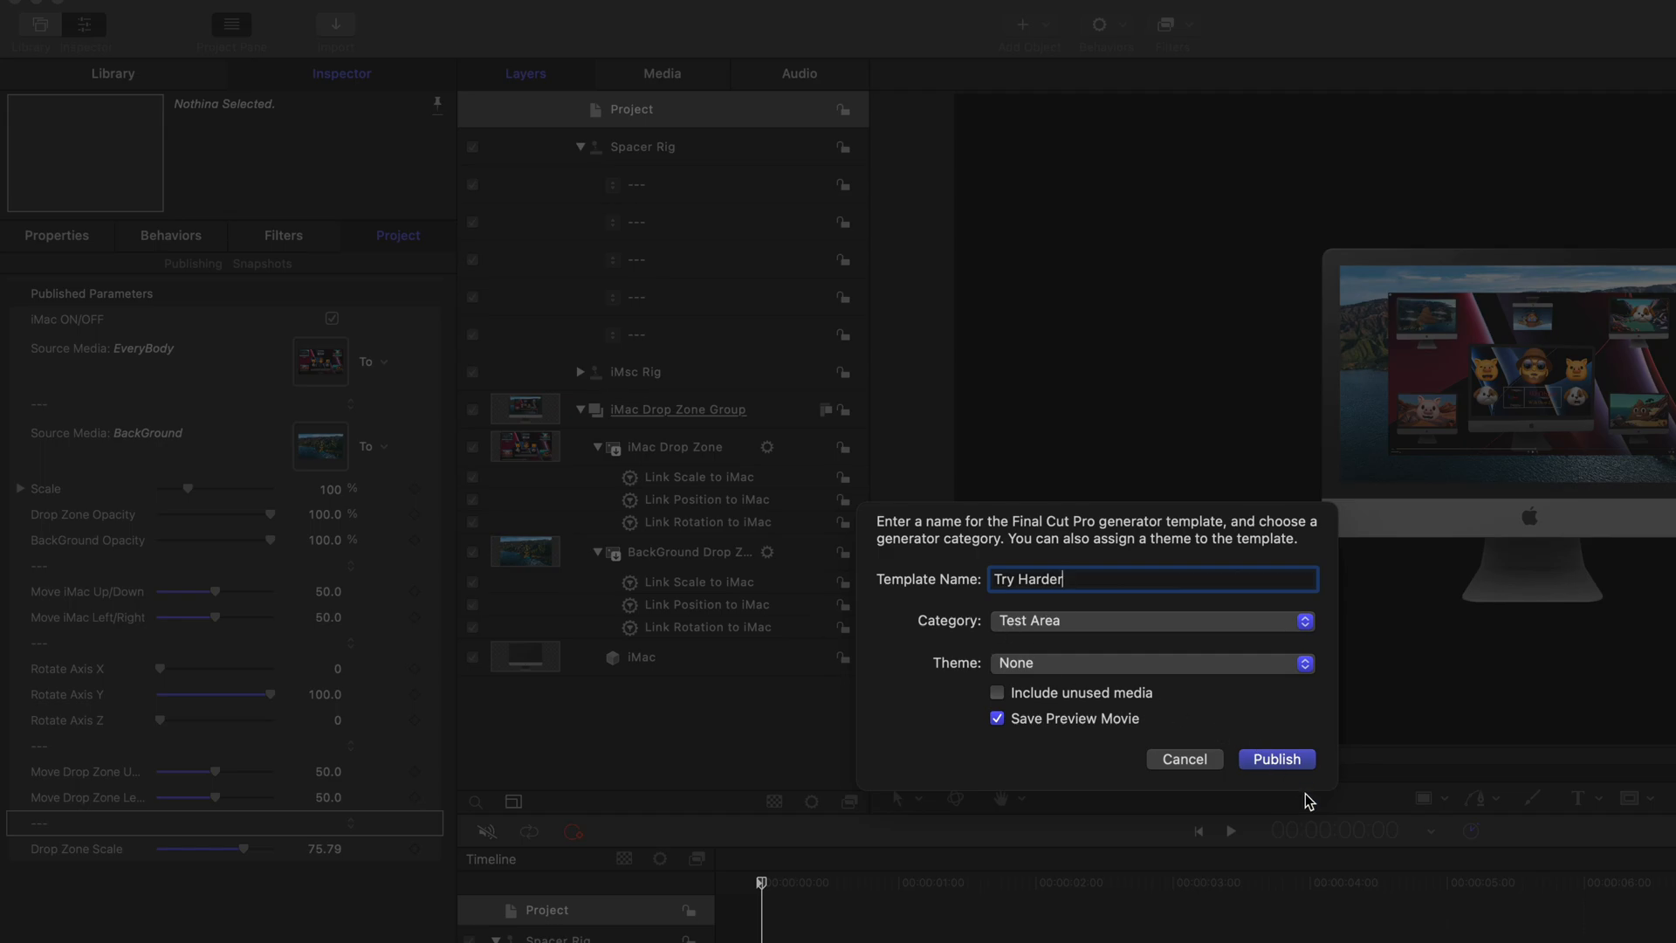
pyautogui.click(1277, 759)
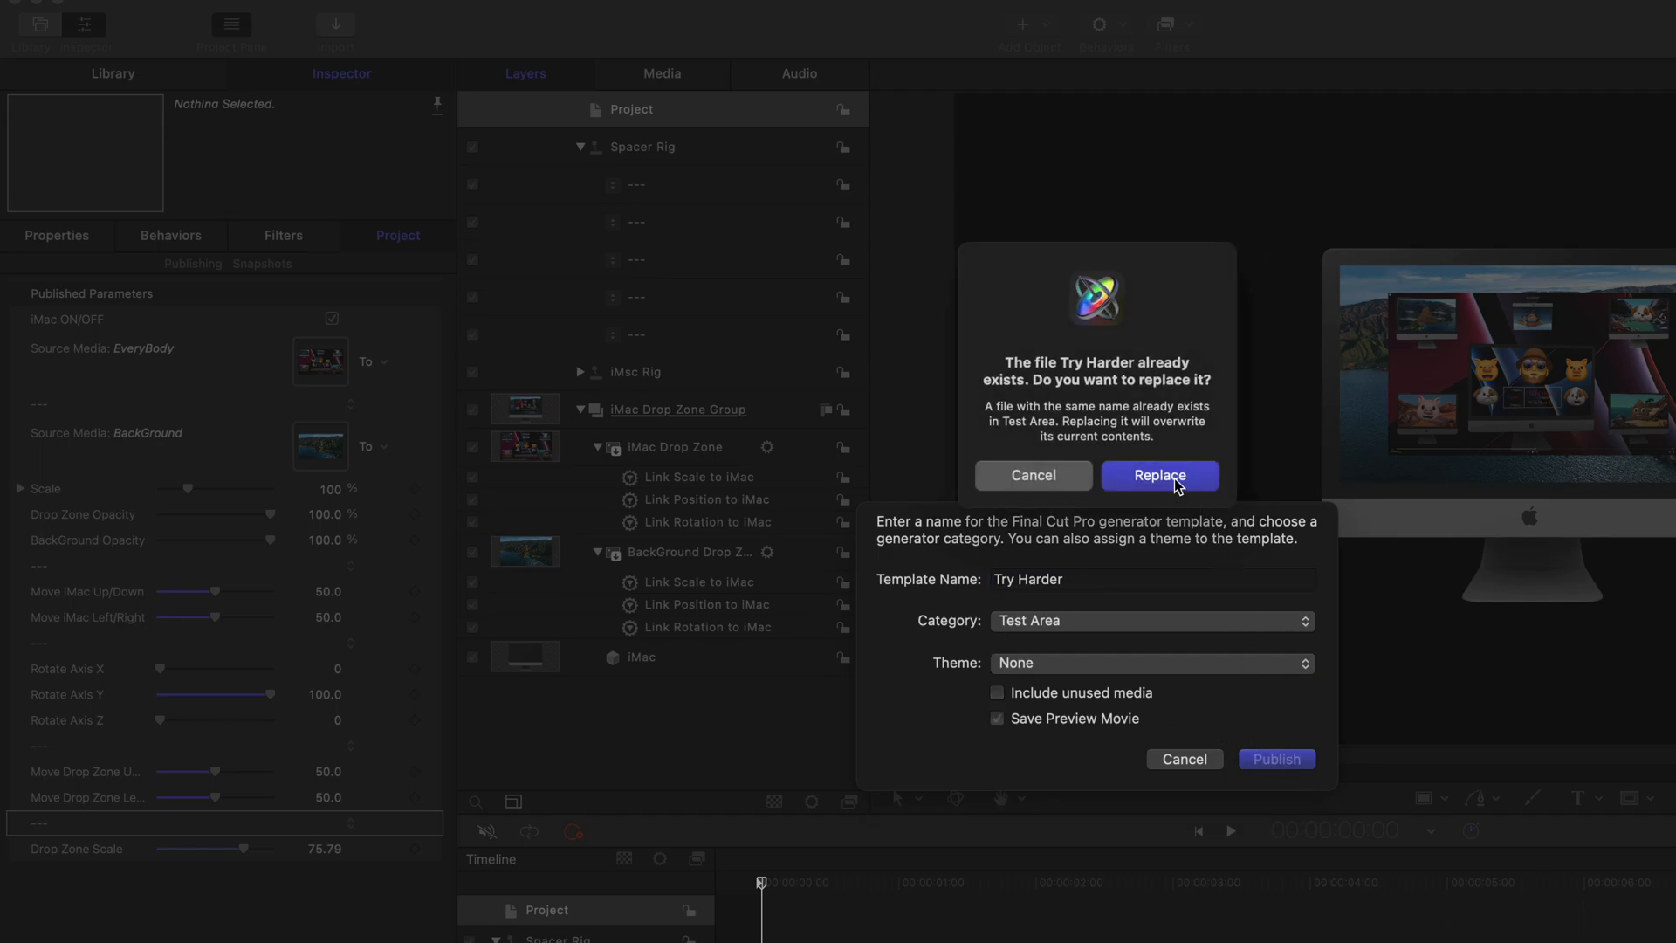
pyautogui.click(1160, 476)
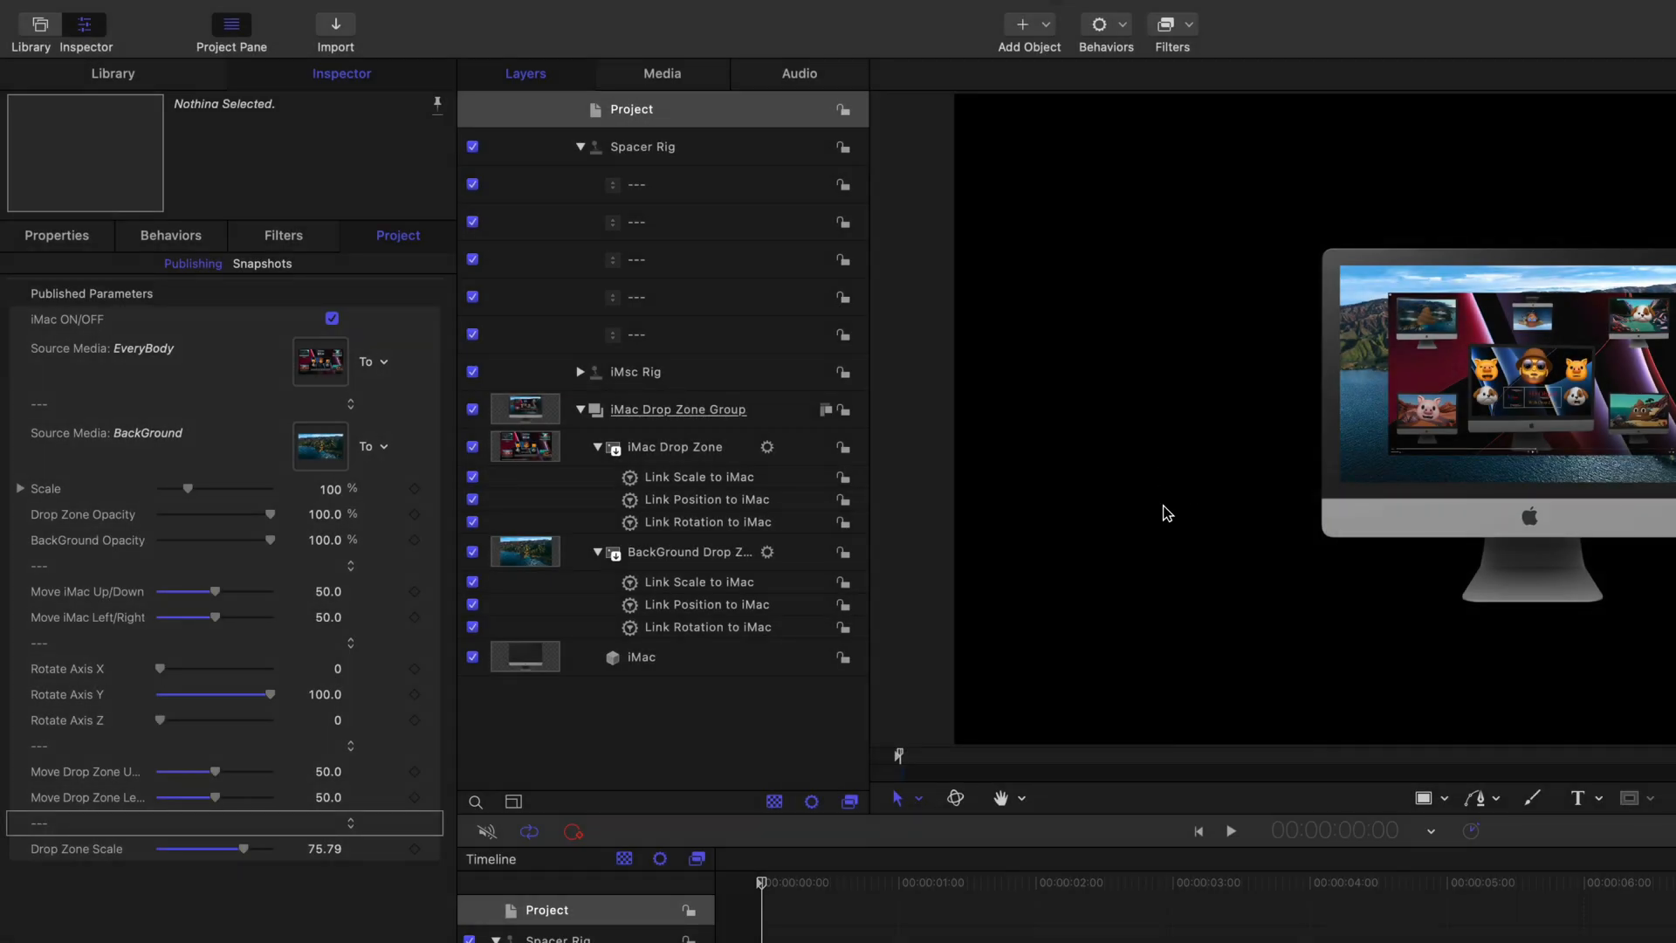
# Step: Switch to Final Cut Pro, add the Try Harder generator above Main Intro Flipped at the timeline start, and select it near 7:31
pyautogui.moveTo(84, 2)
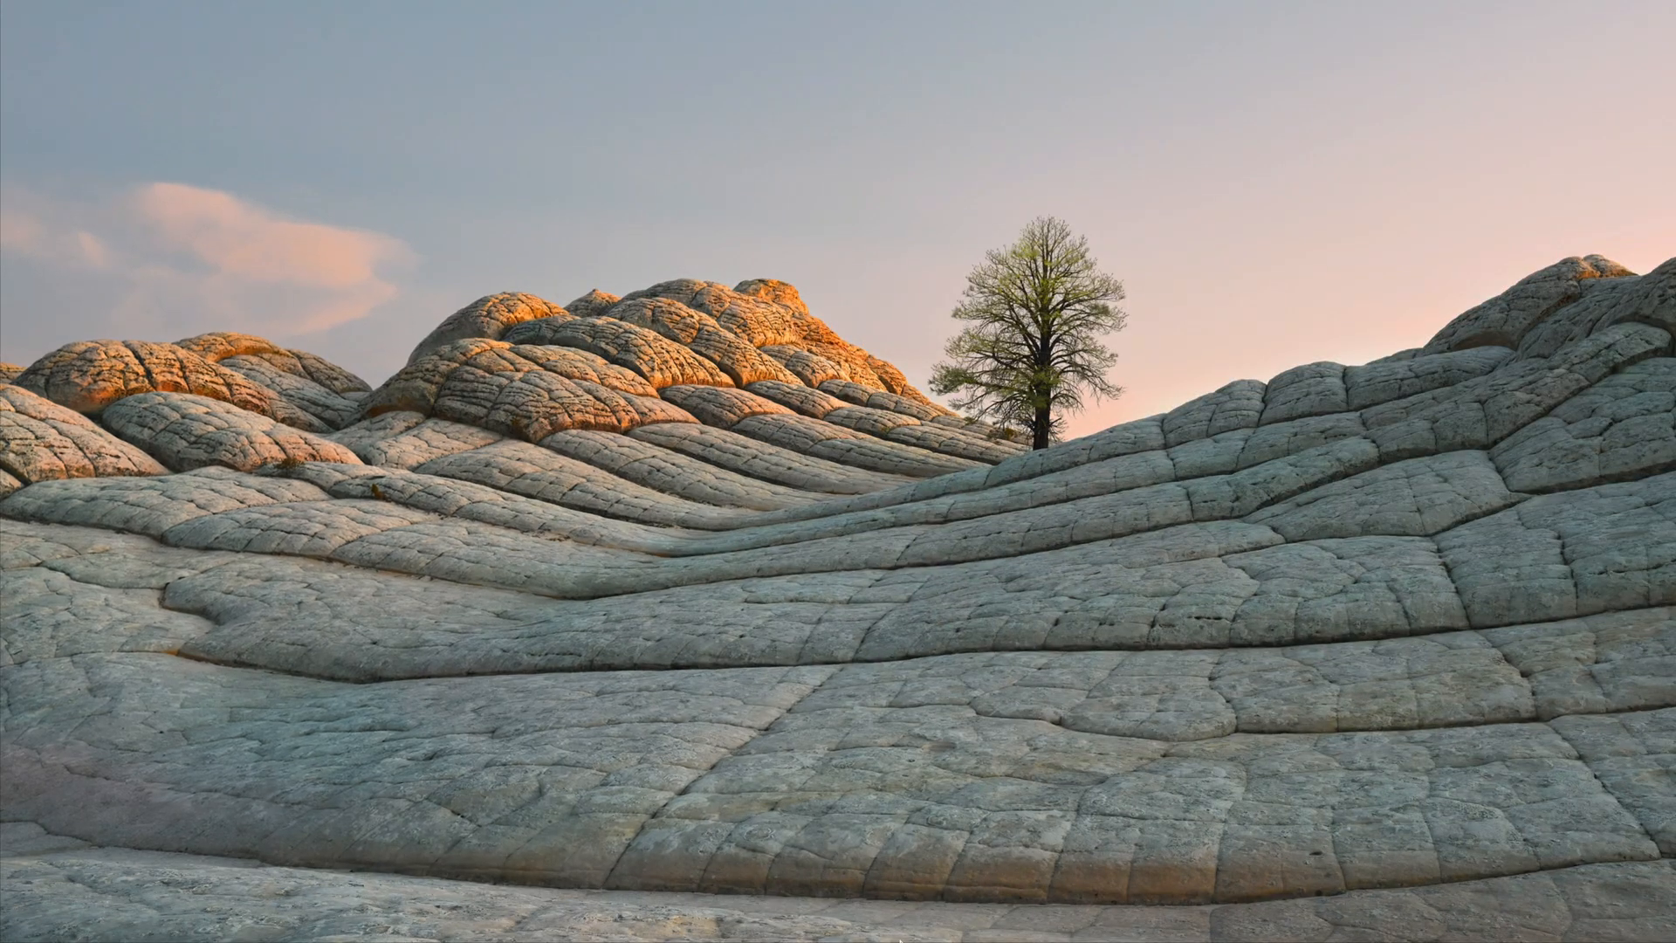
pyautogui.moveTo(897, 934)
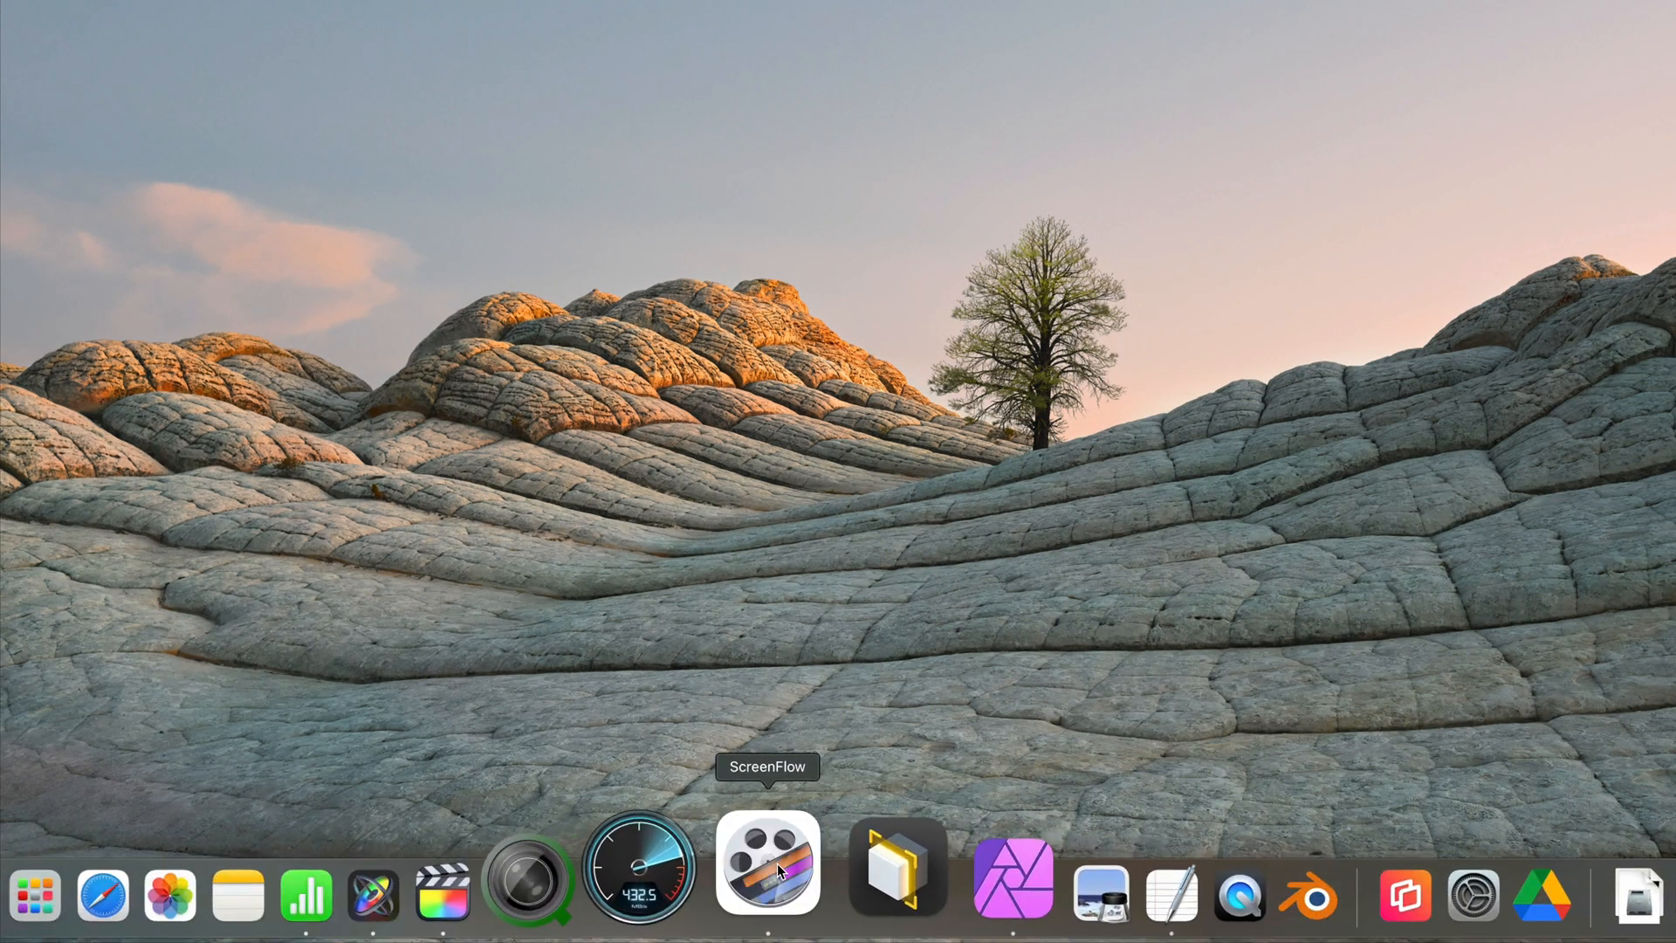
pyautogui.click(564, 891)
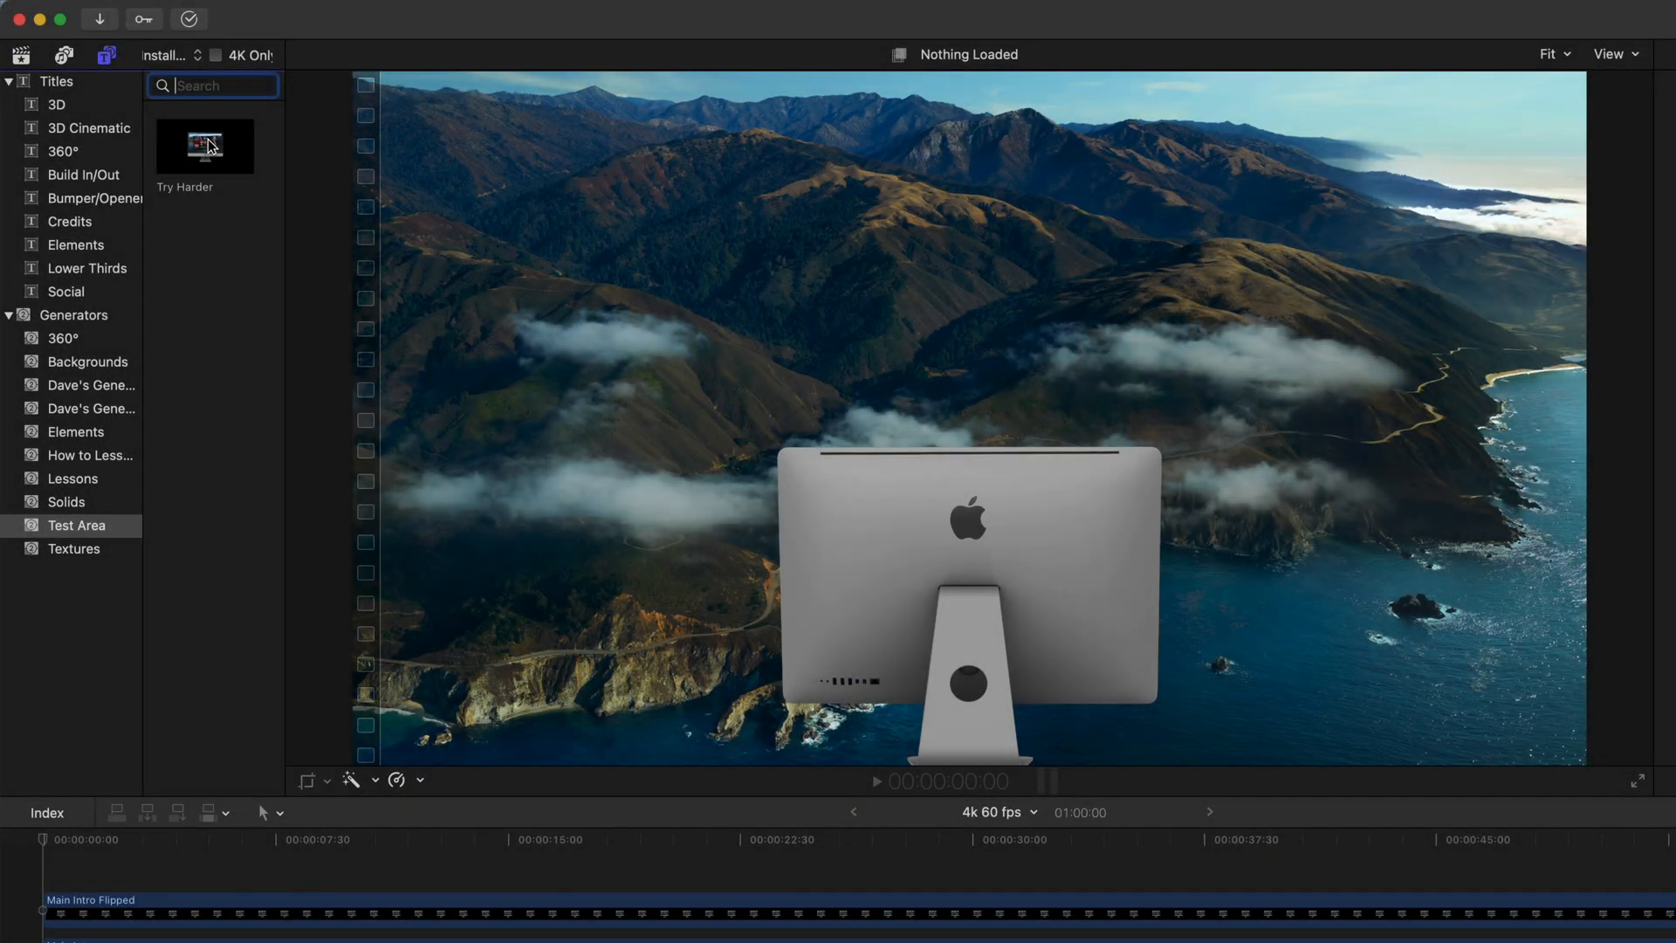
pyautogui.click(210, 147)
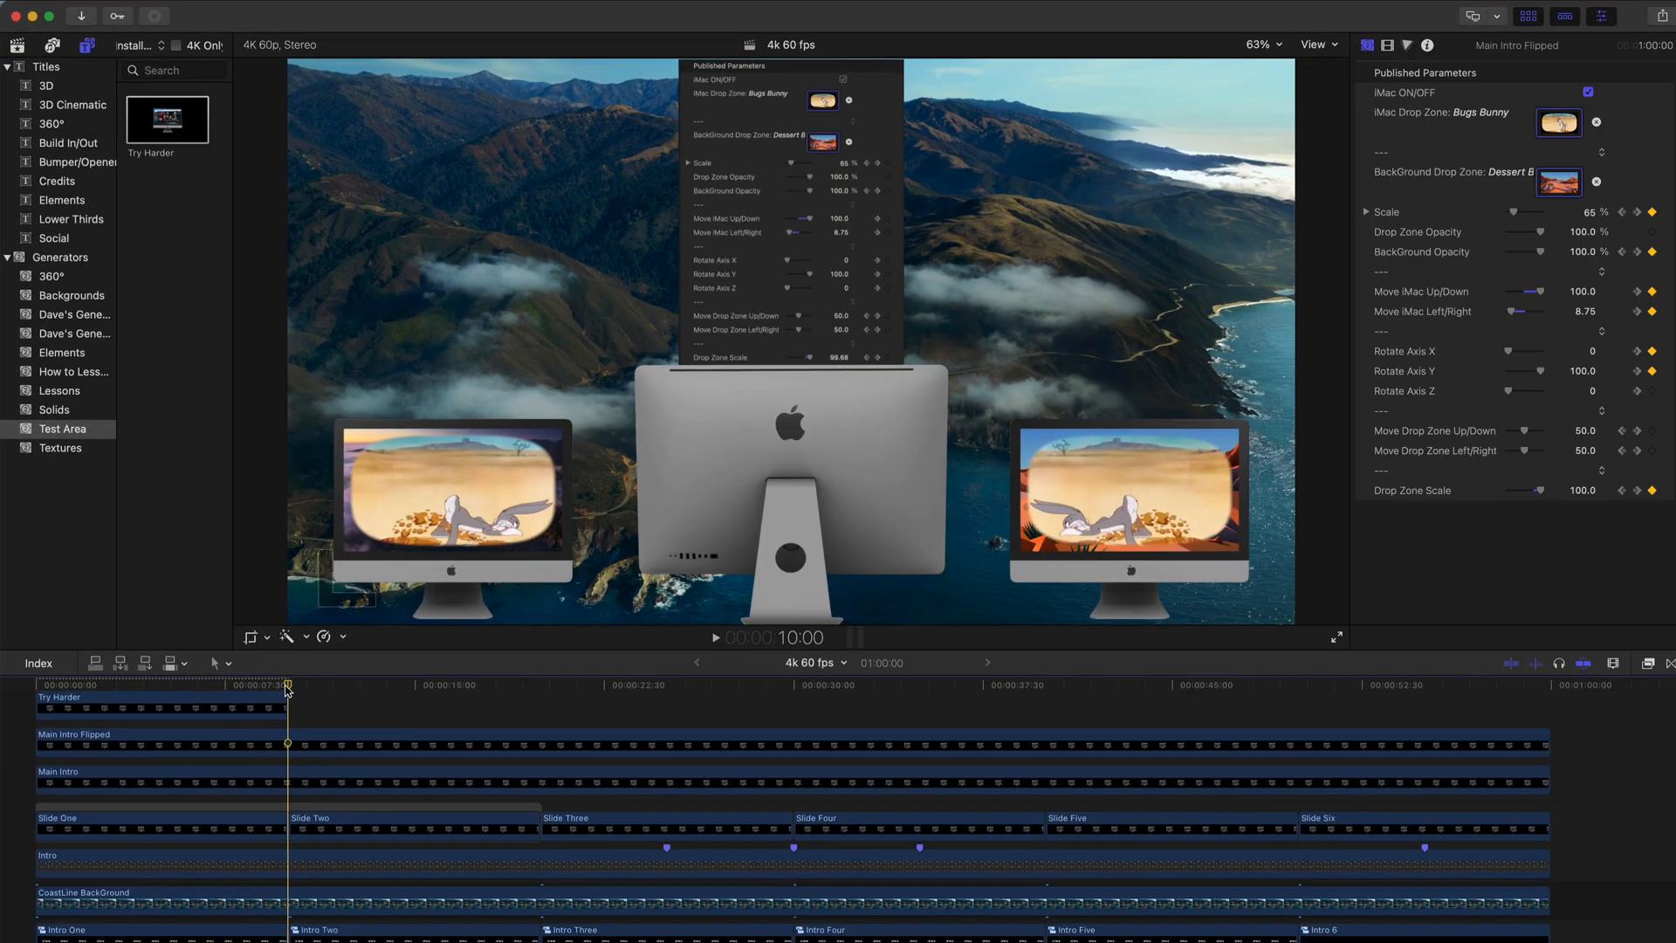
pyautogui.moveTo(288, 690); pyautogui.dragTo(225, 690)
pyautogui.click(230, 705)
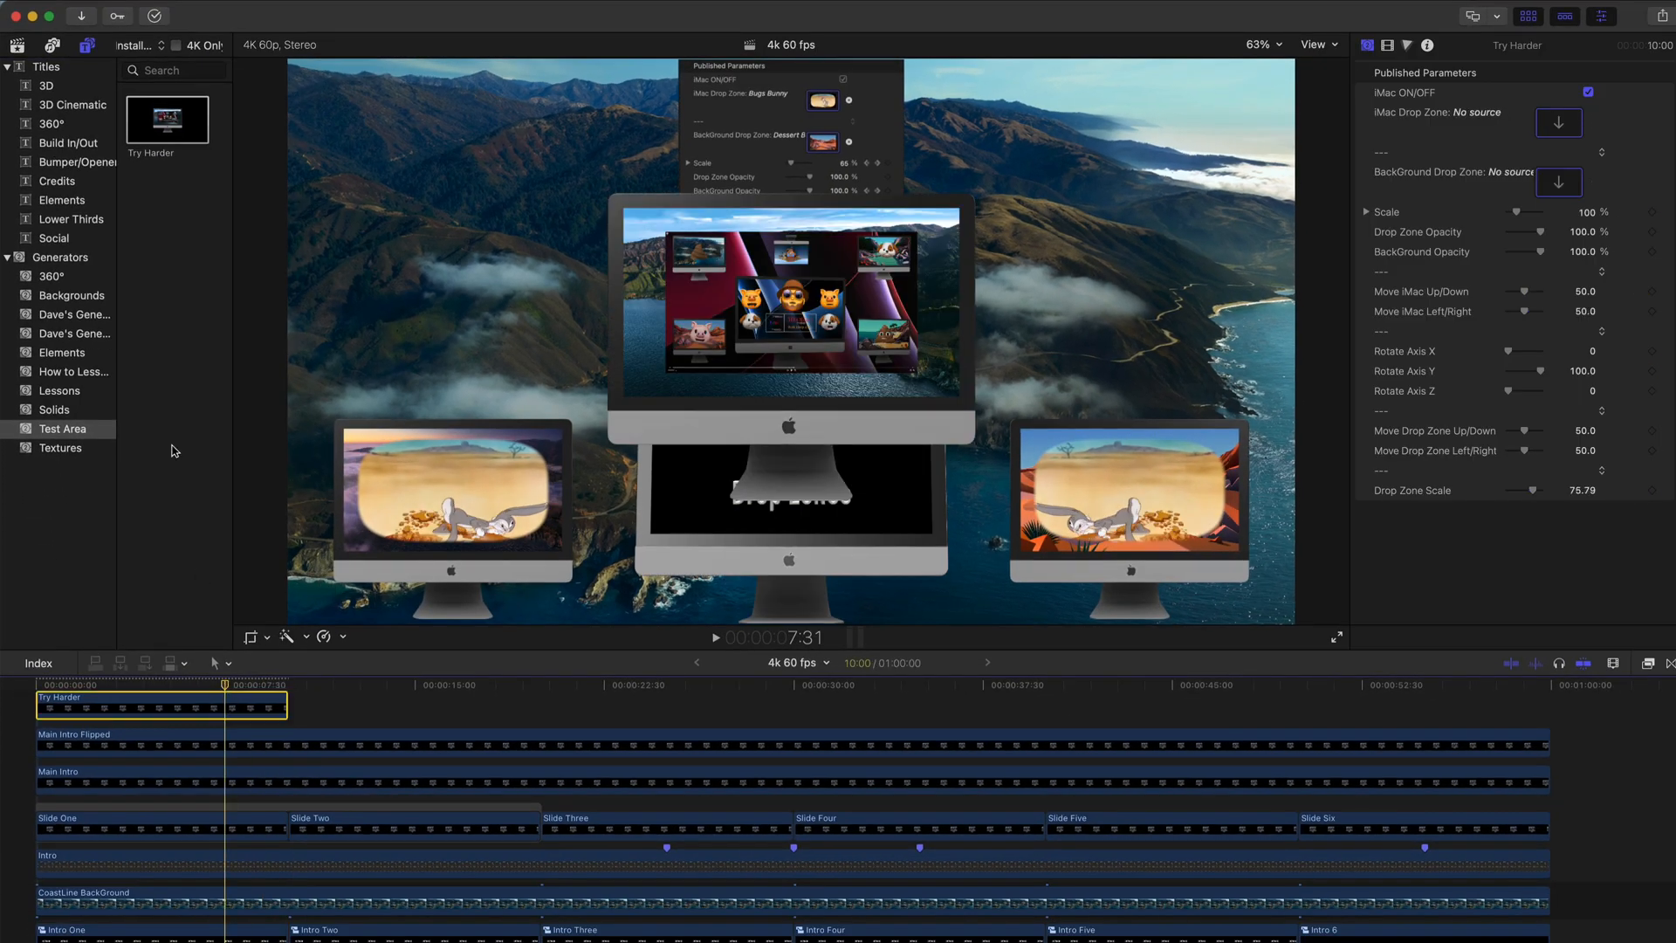
# Step: Apply the Bugs Bunny clip from the 4k 60 fps event to the iMac Drop Zone
pyautogui.click(18, 46)
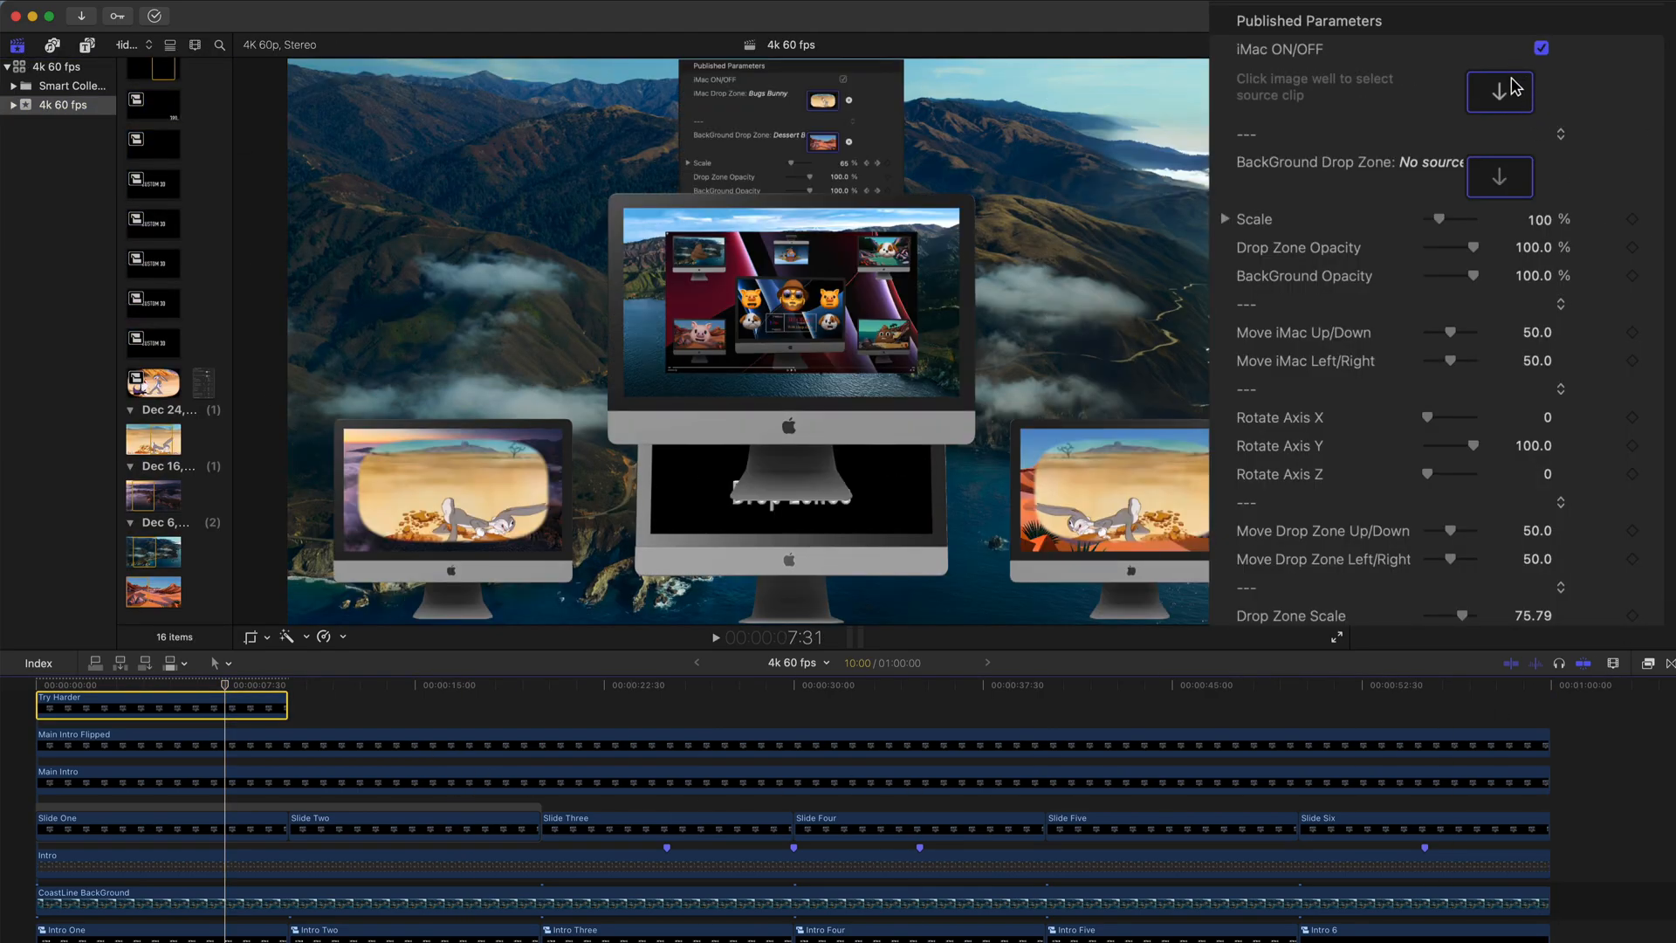
pyautogui.click(1500, 94)
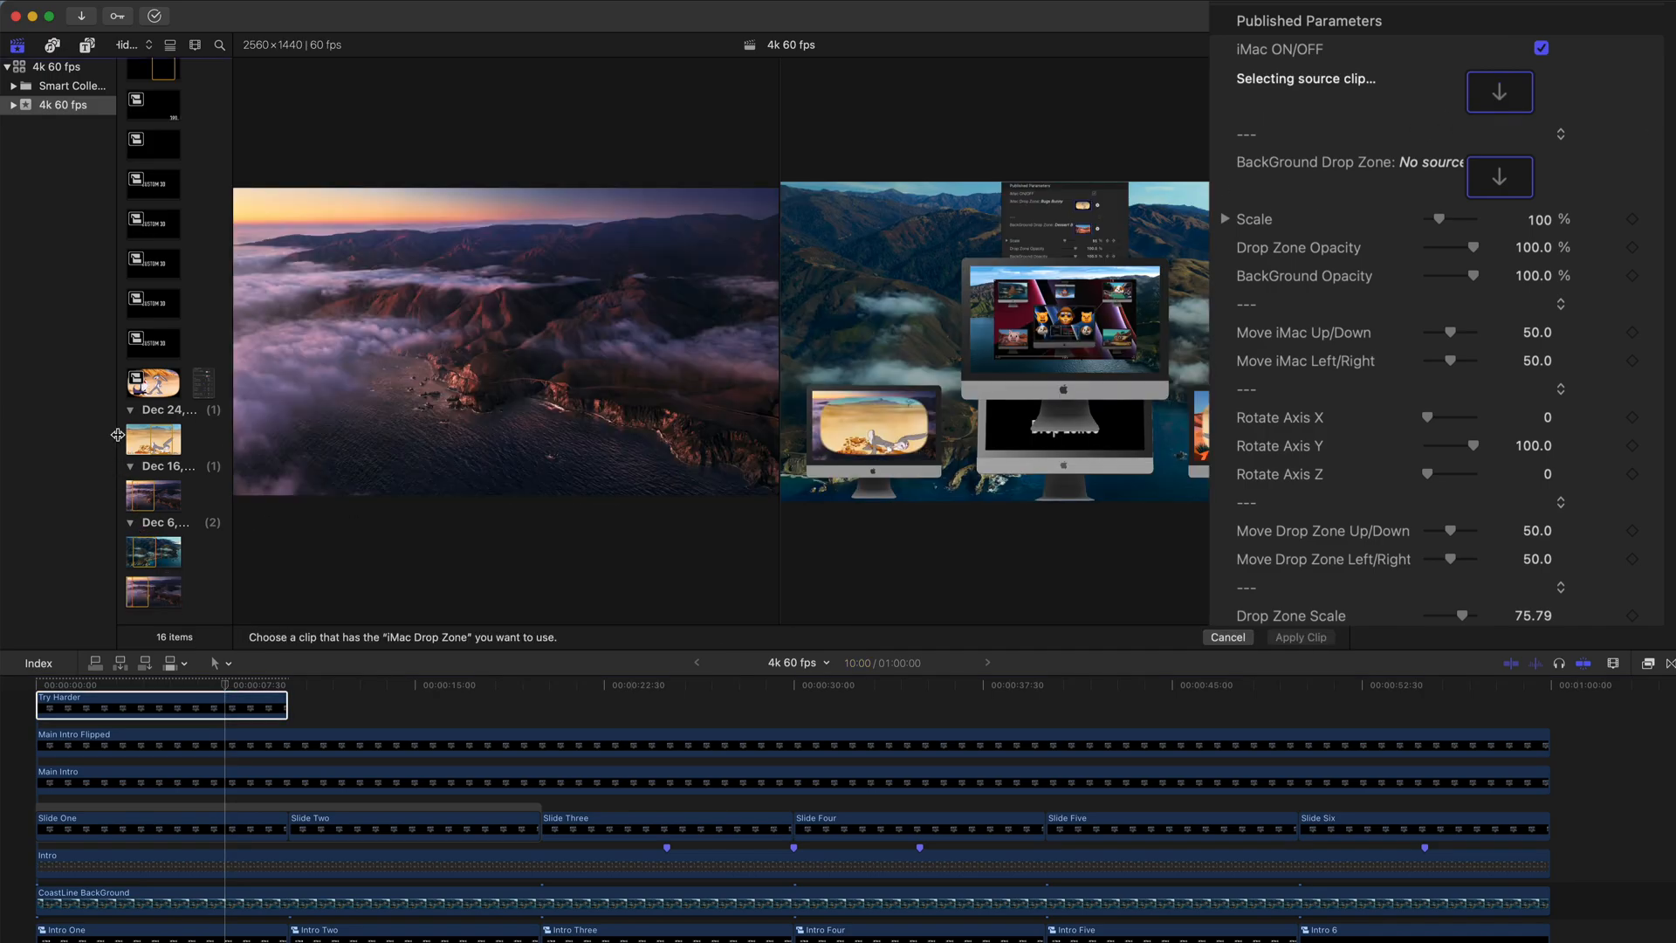
pyautogui.click(131, 387)
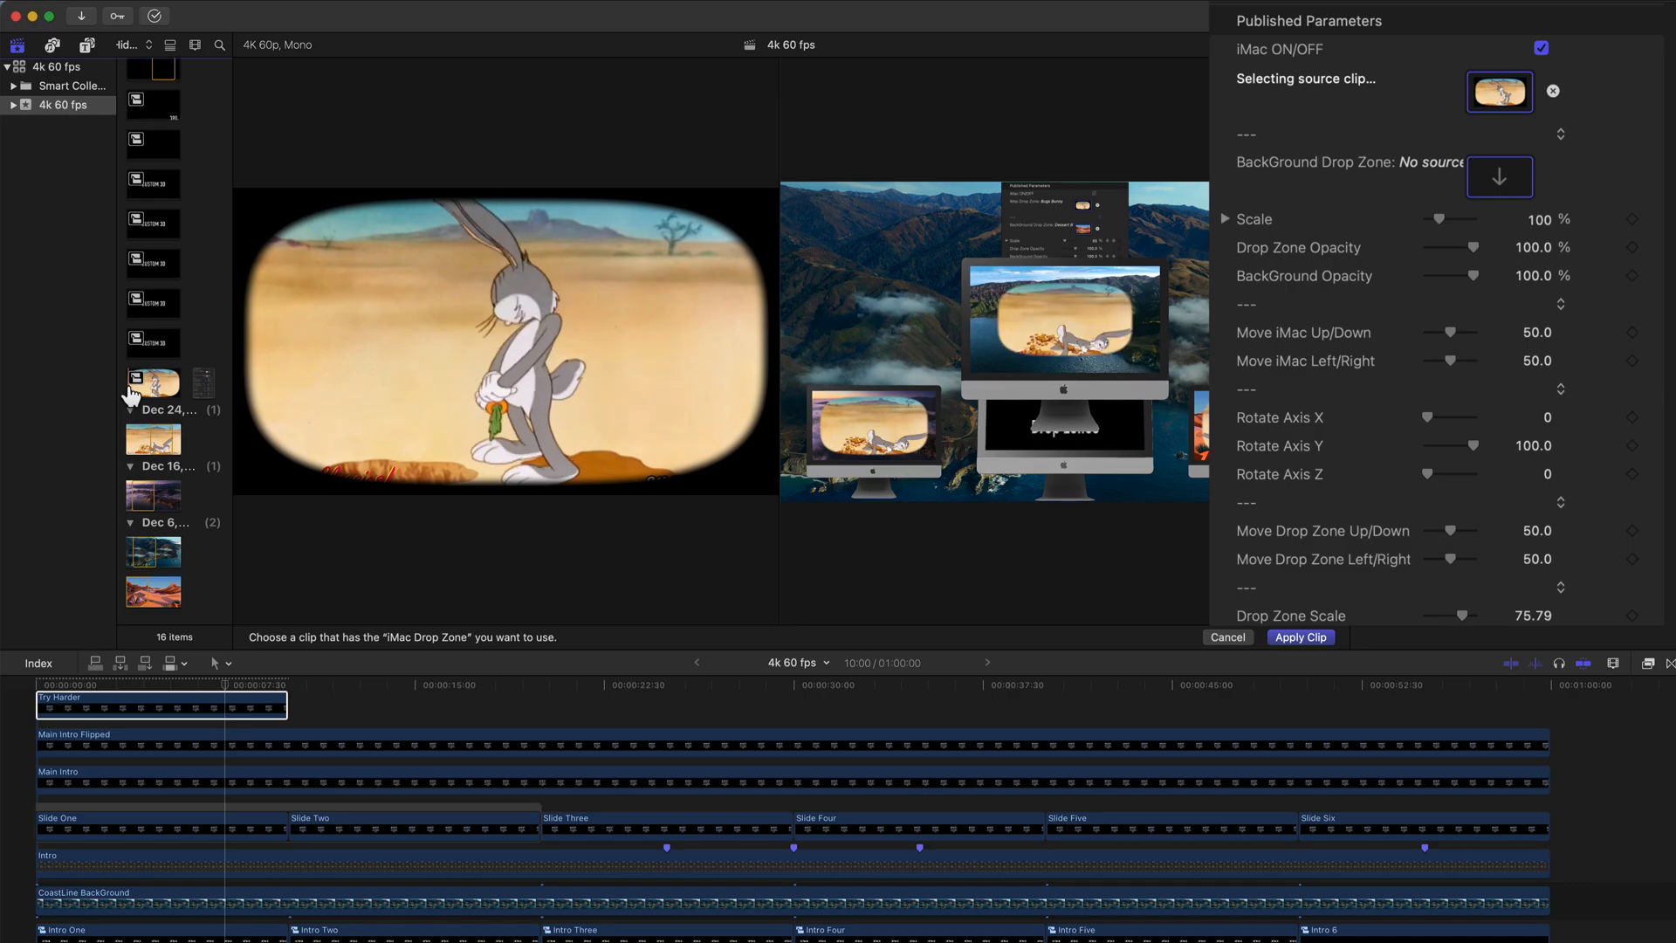
pyautogui.click(1299, 648)
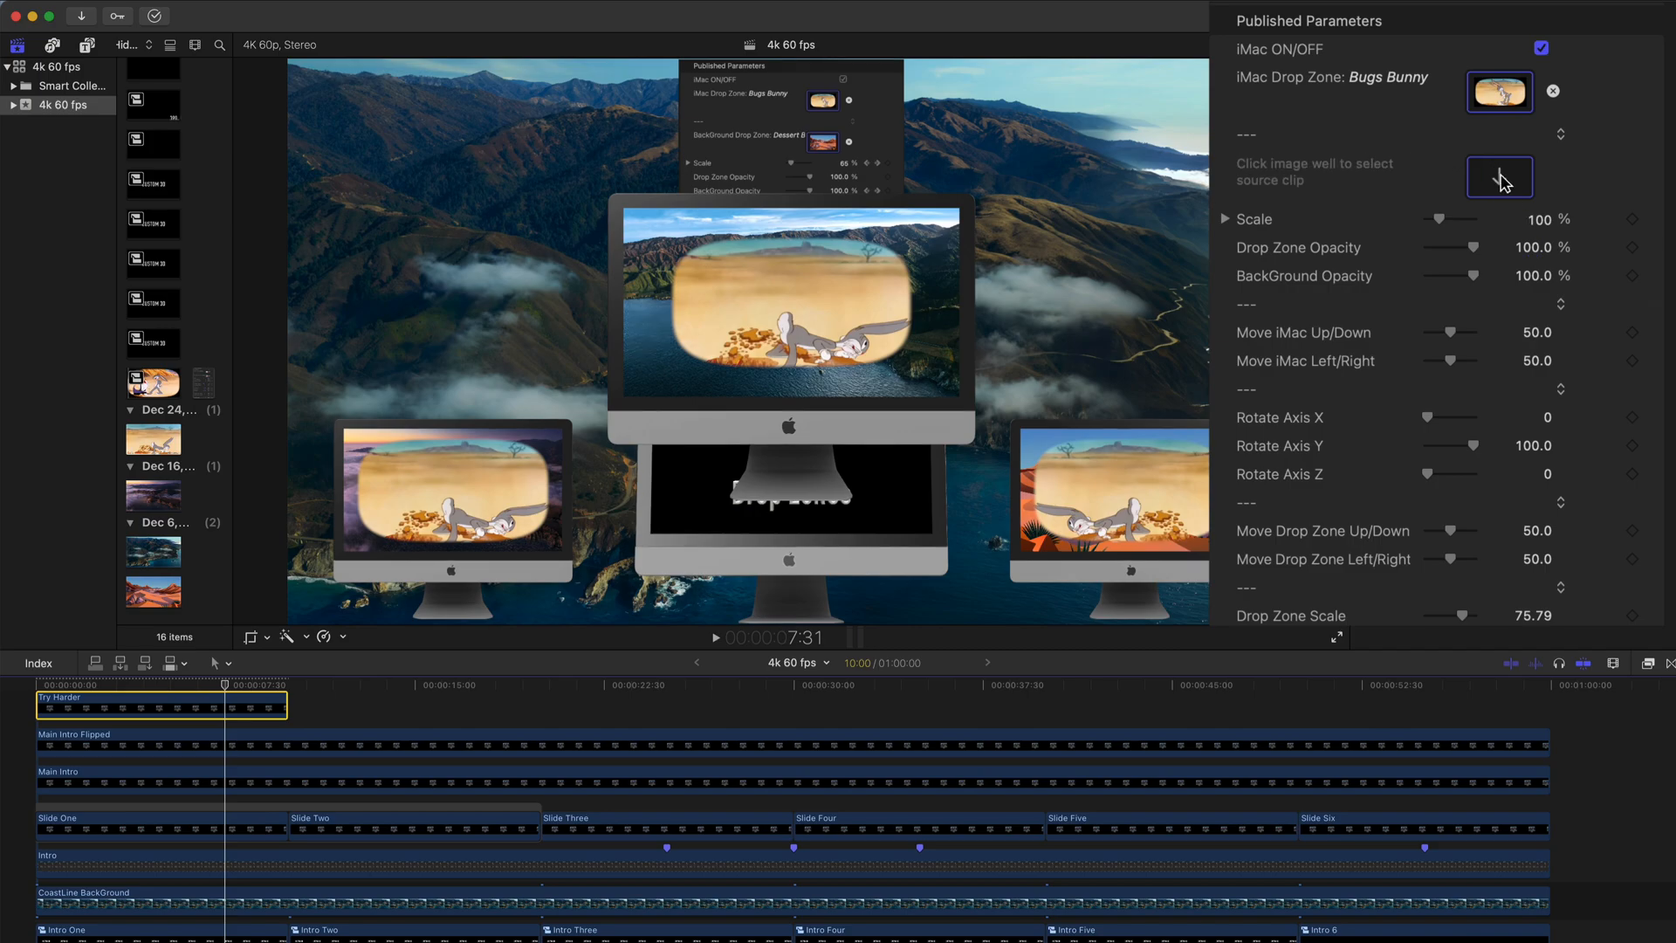
# Step: Apply the desert dunes clip to the BackGround Drop Zone
pyautogui.click(1500, 178)
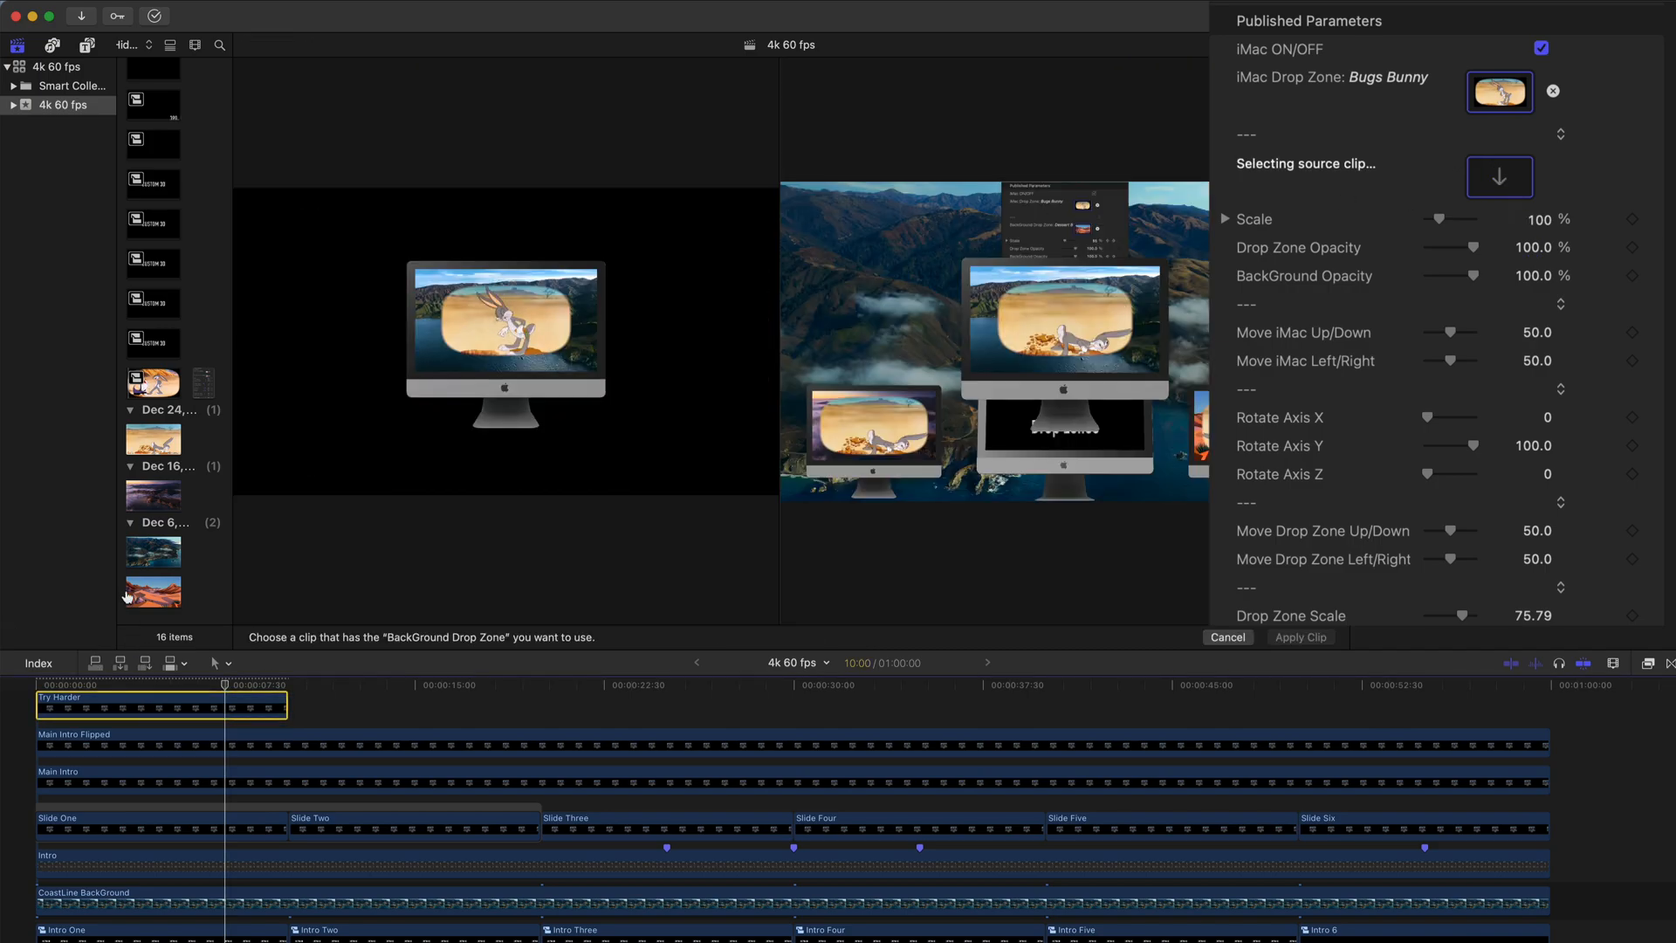
pyautogui.click(128, 596)
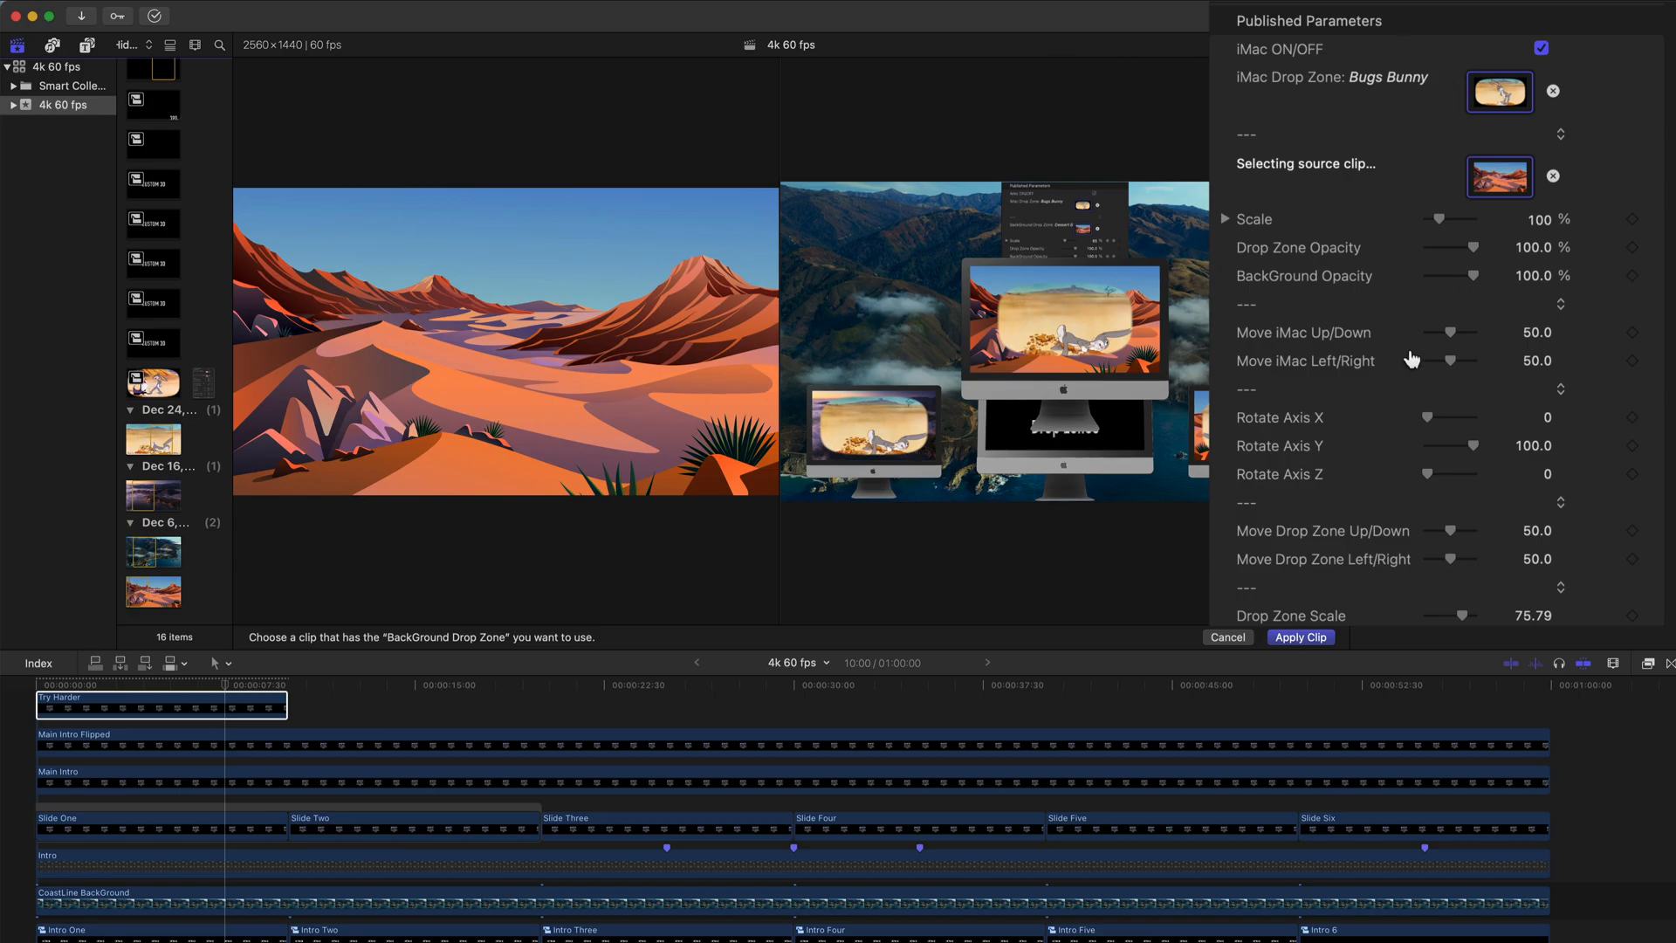
pyautogui.click(1302, 638)
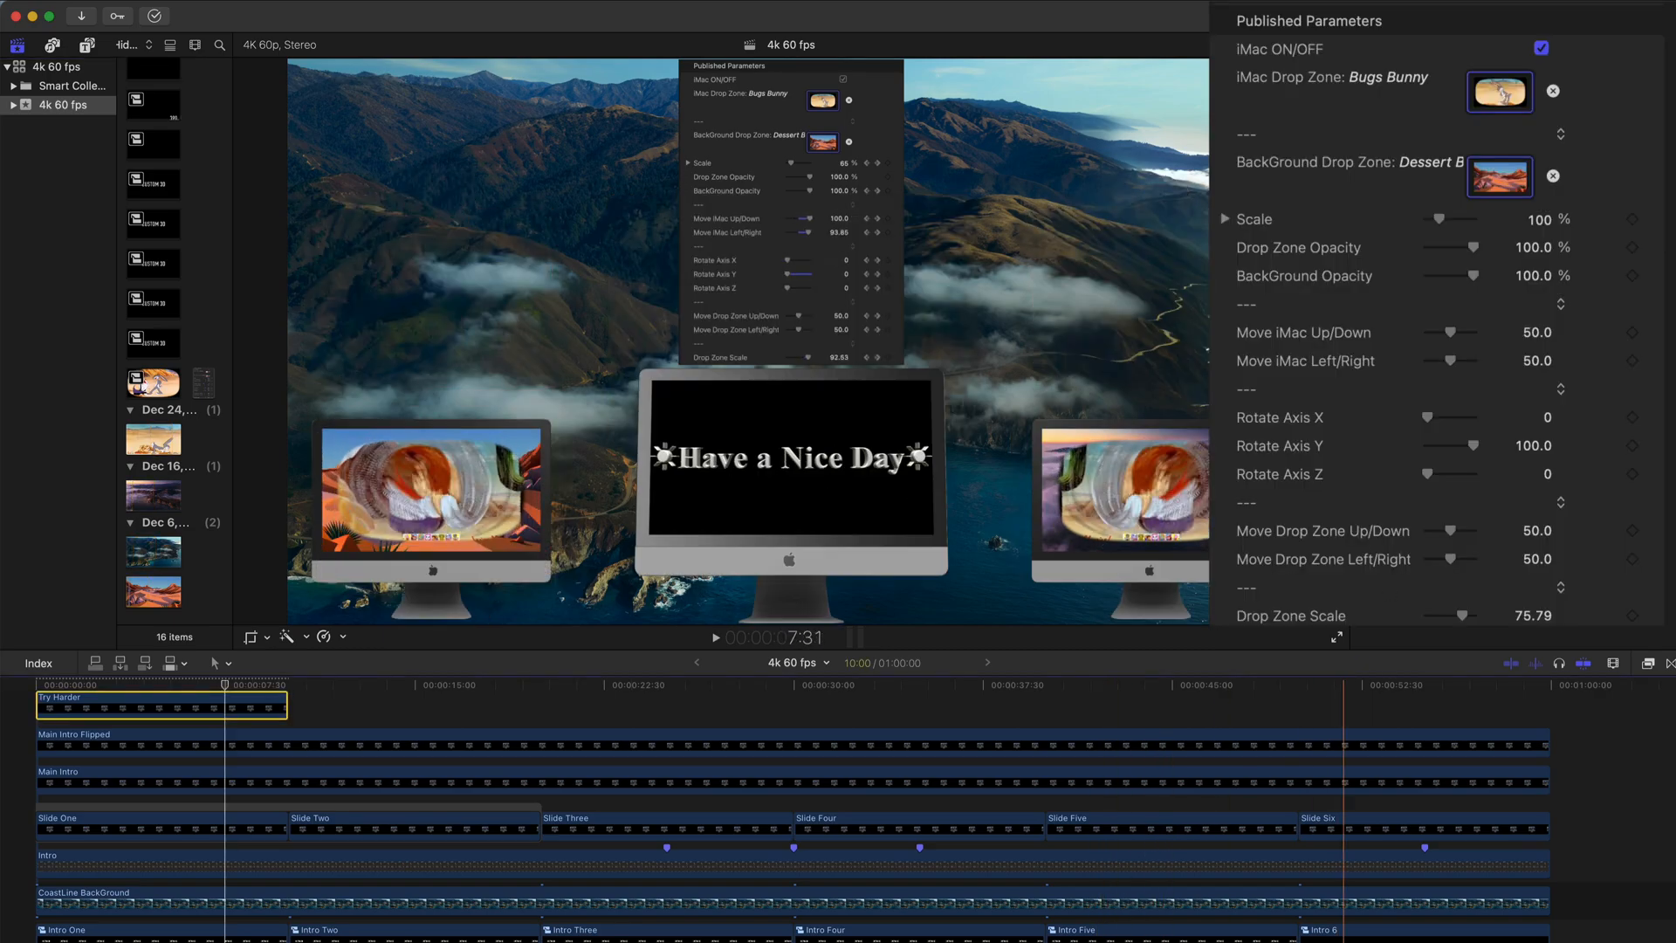
# Step: Try the Scale parameter at about 328%, reset it, and test the Drop Zone Opacity and BackGround Opacity sliders
pyautogui.moveTo(1436, 225)
pyautogui.mouseDown()
pyautogui.moveTo(1404, 231)
pyautogui.moveTo(1470, 227)
pyautogui.mouseUp()
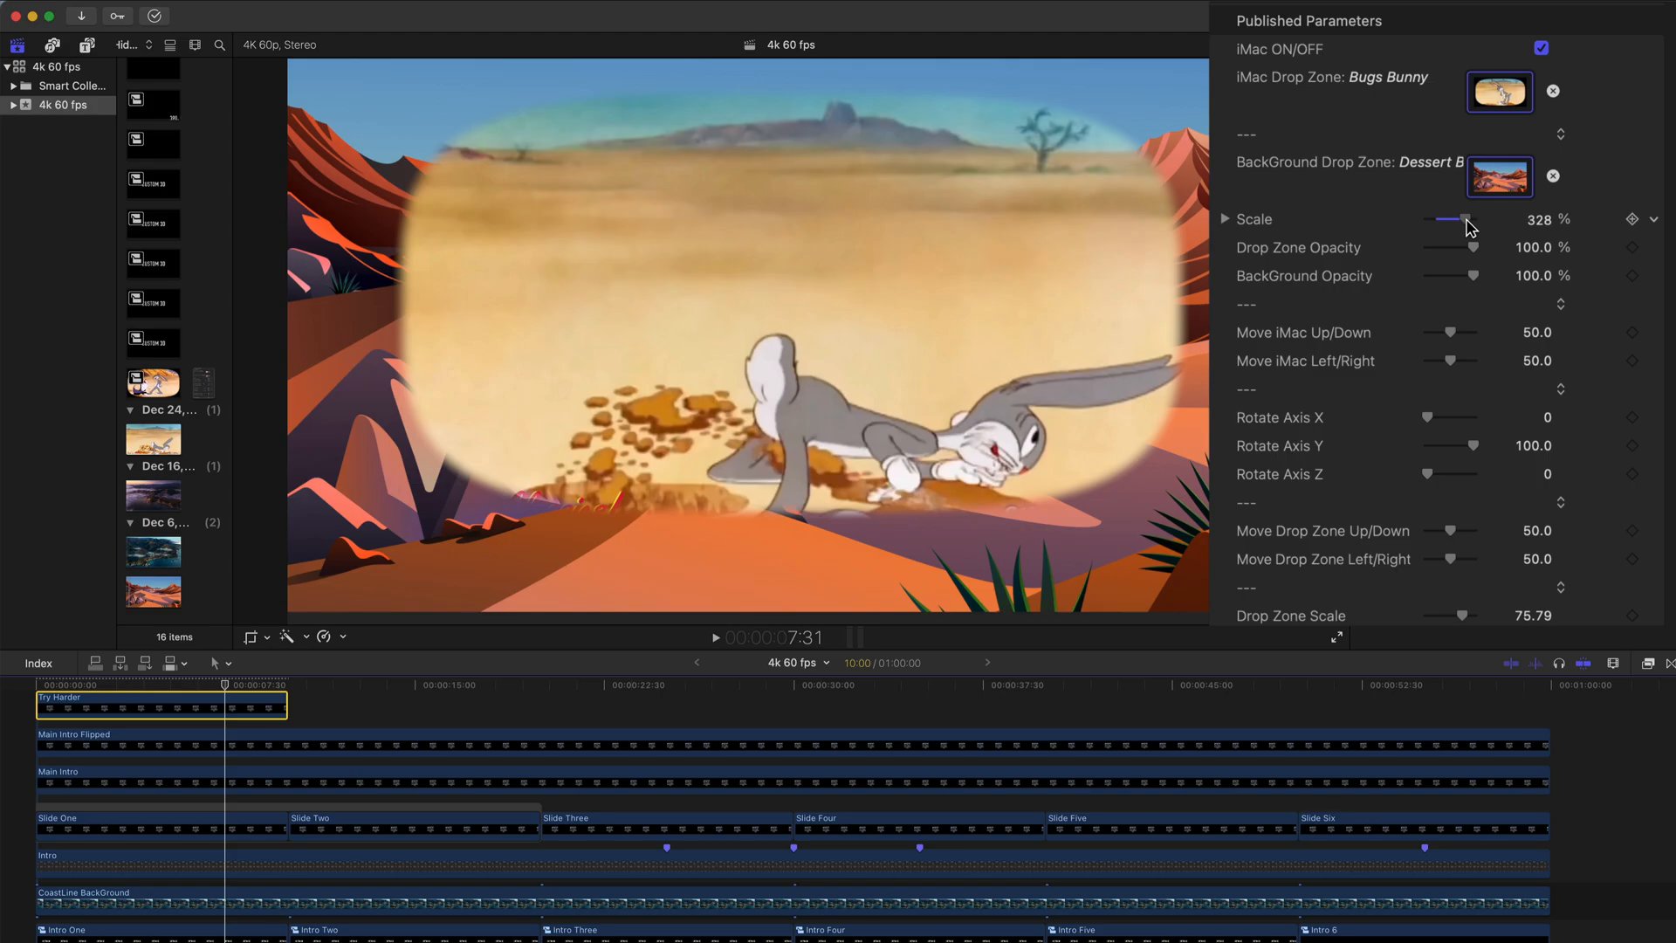
pyautogui.click(1656, 220)
pyautogui.click(1622, 236)
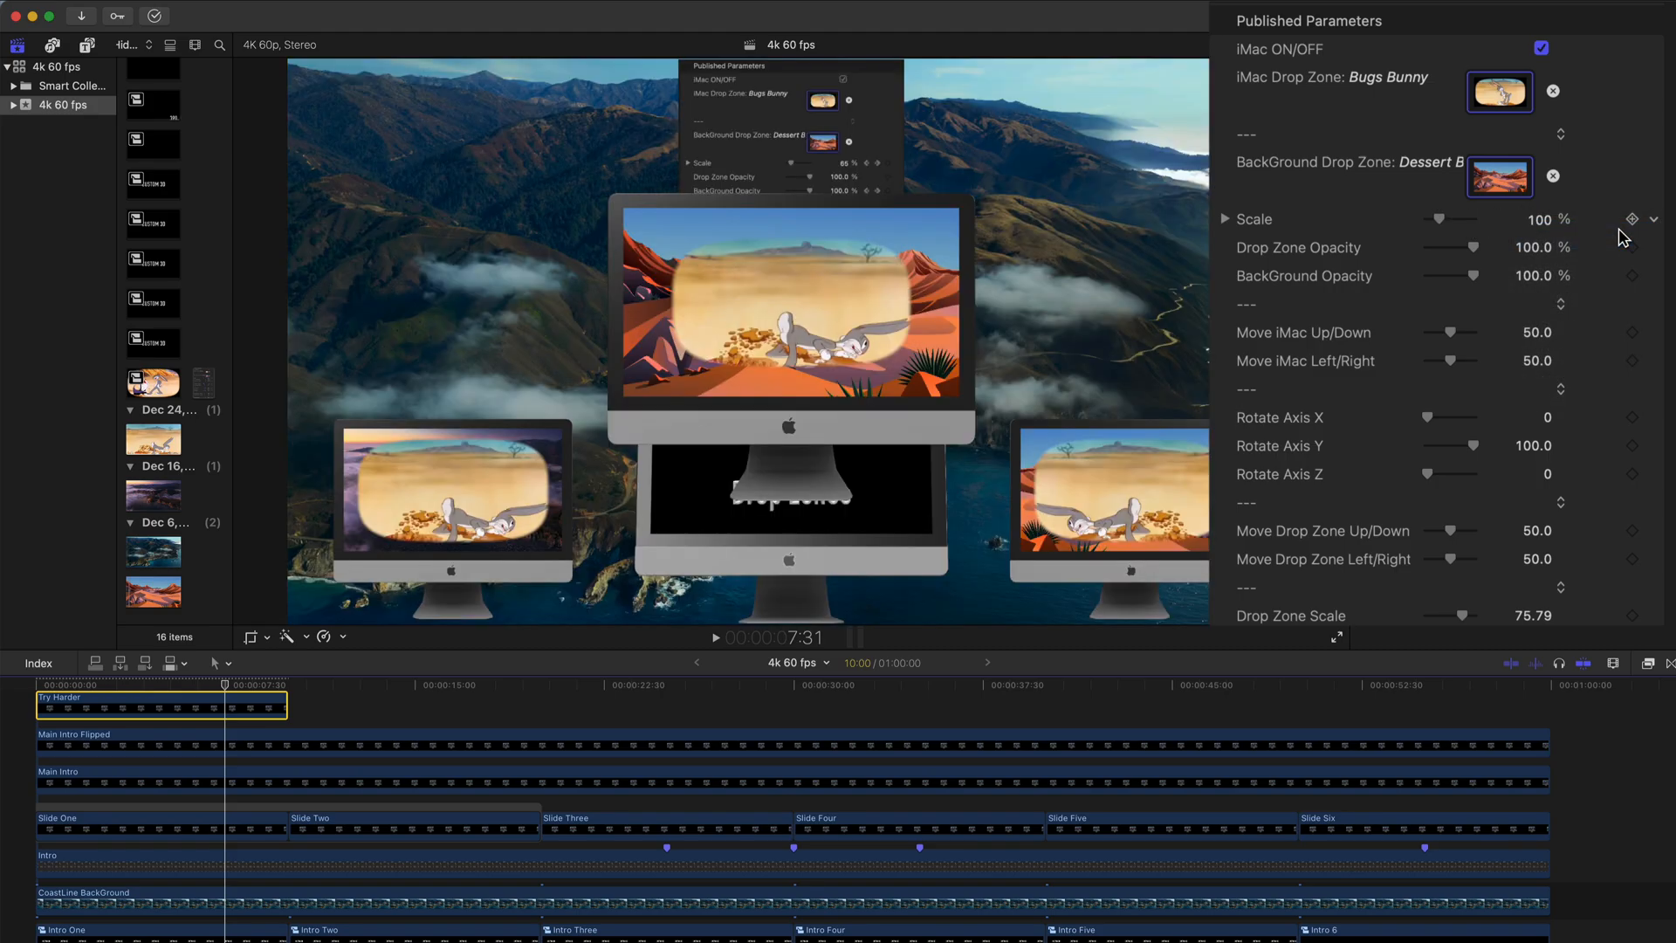
pyautogui.moveTo(1474, 254)
pyautogui.mouseDown()
pyautogui.moveTo(1414, 254)
pyautogui.moveTo(1494, 251)
pyautogui.mouseUp()
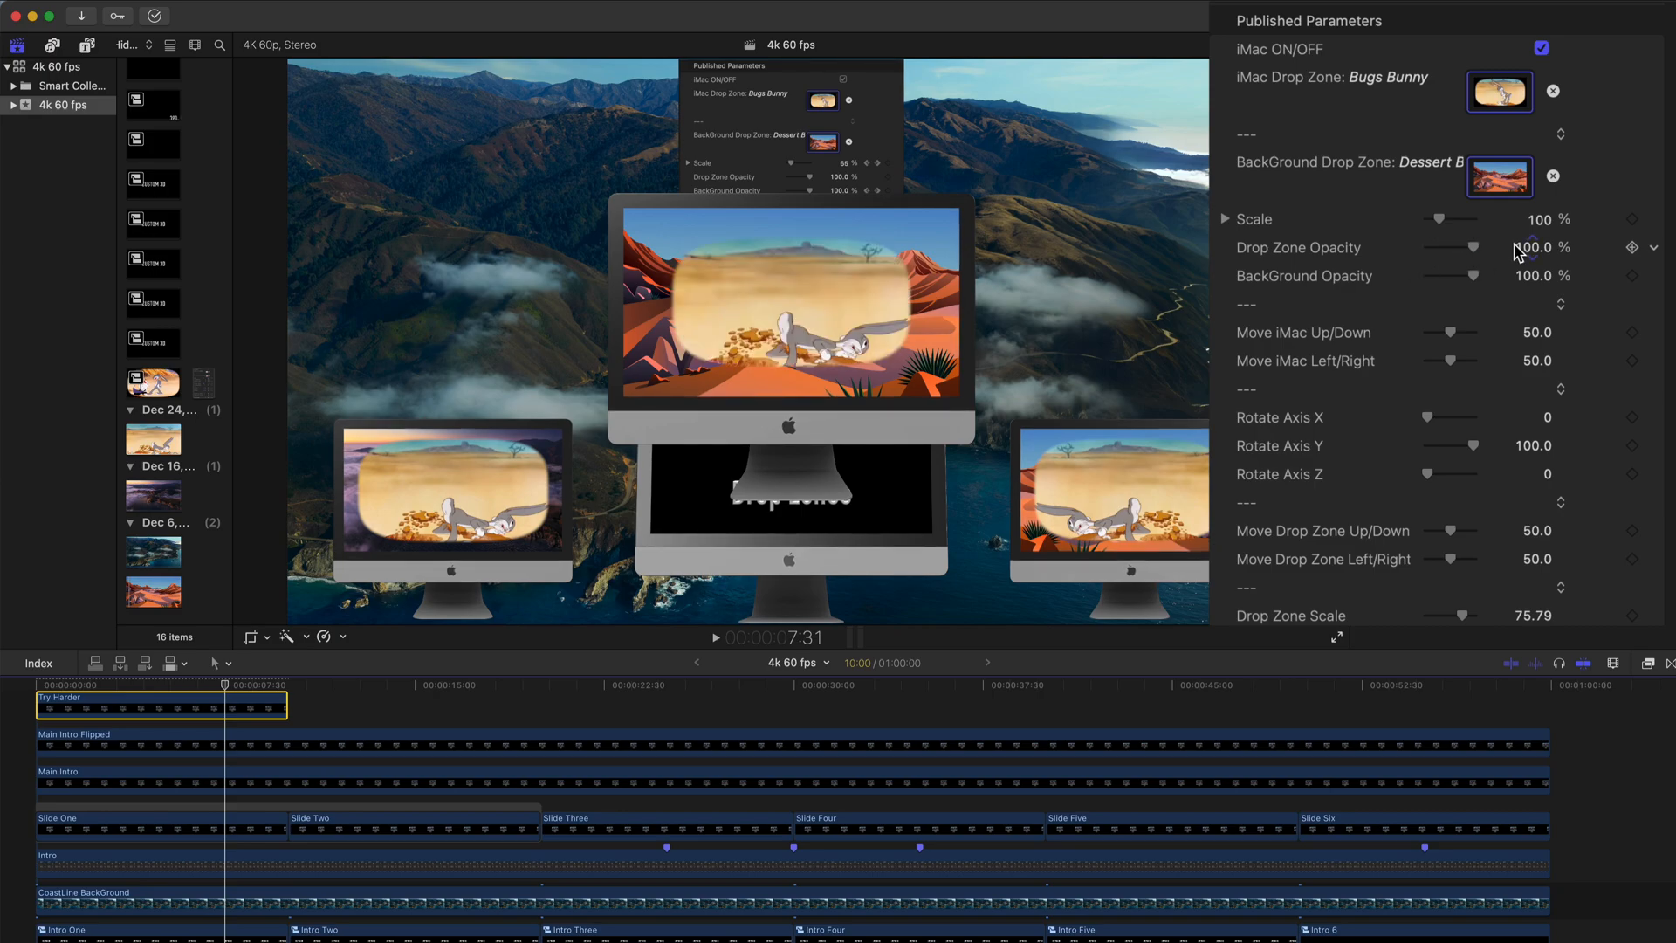
pyautogui.moveTo(1472, 276)
pyautogui.mouseDown()
pyautogui.moveTo(1397, 286)
pyautogui.moveTo(1489, 276)
pyautogui.mouseUp()
# Step: Set the iMac's Scale to 50% and move it to about 91 Up/Down and about 85 Left/Right
pyautogui.click(1547, 222)
pyautogui.doubleClick(1542, 220)
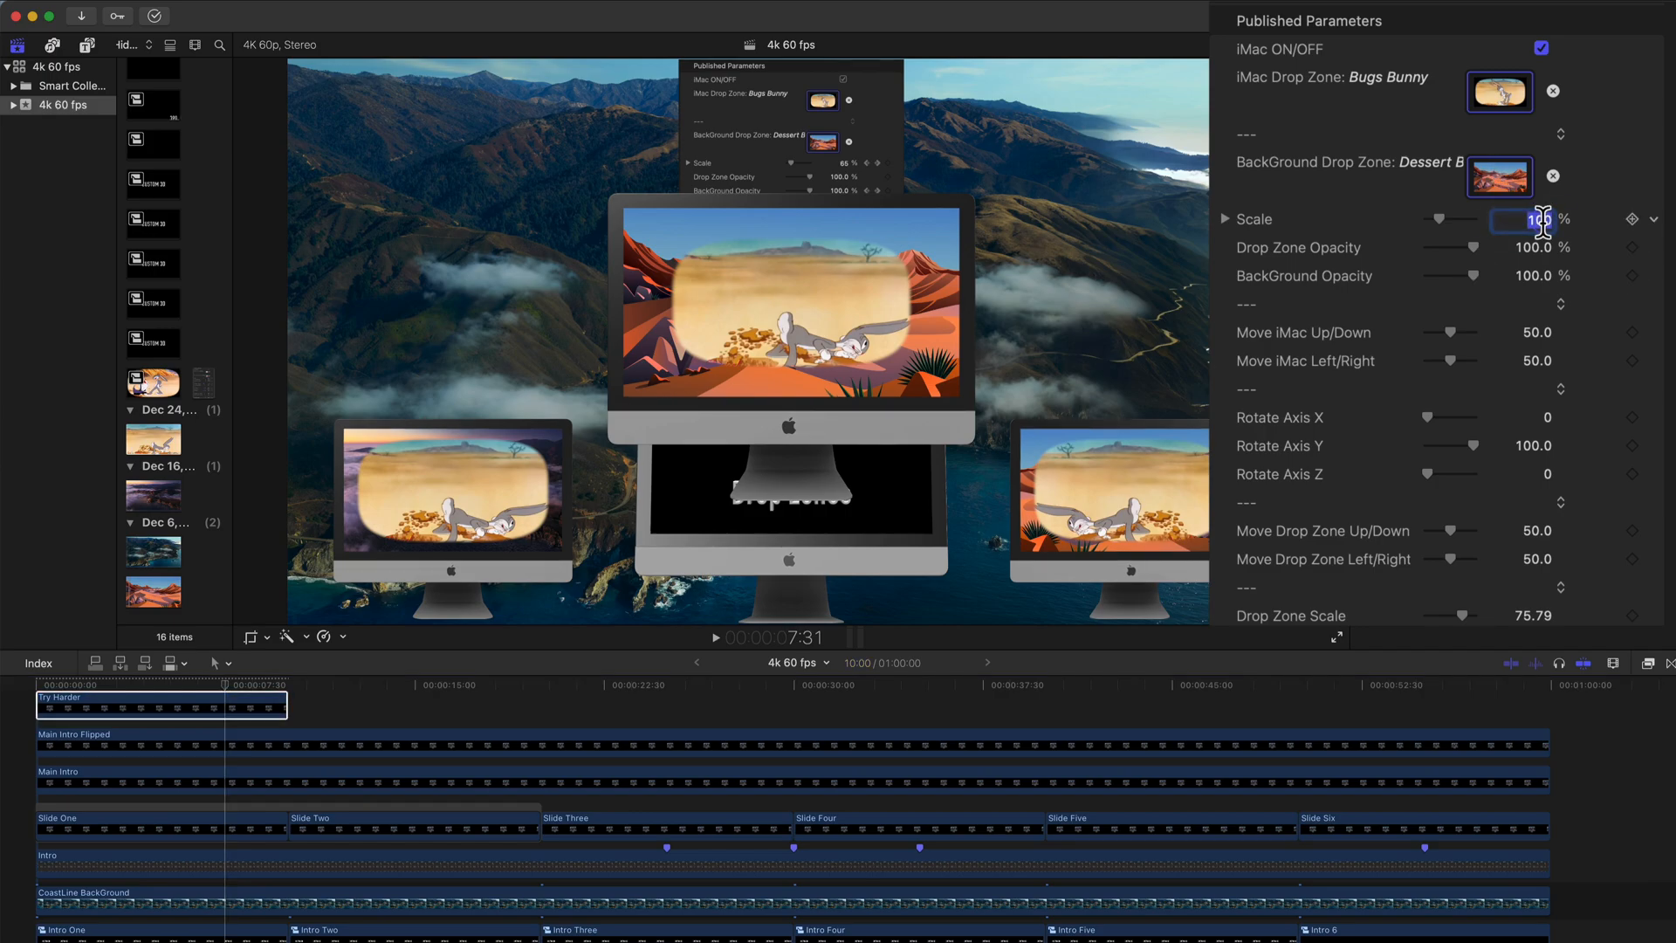
pyautogui.write('50')
pyautogui.press('Return')
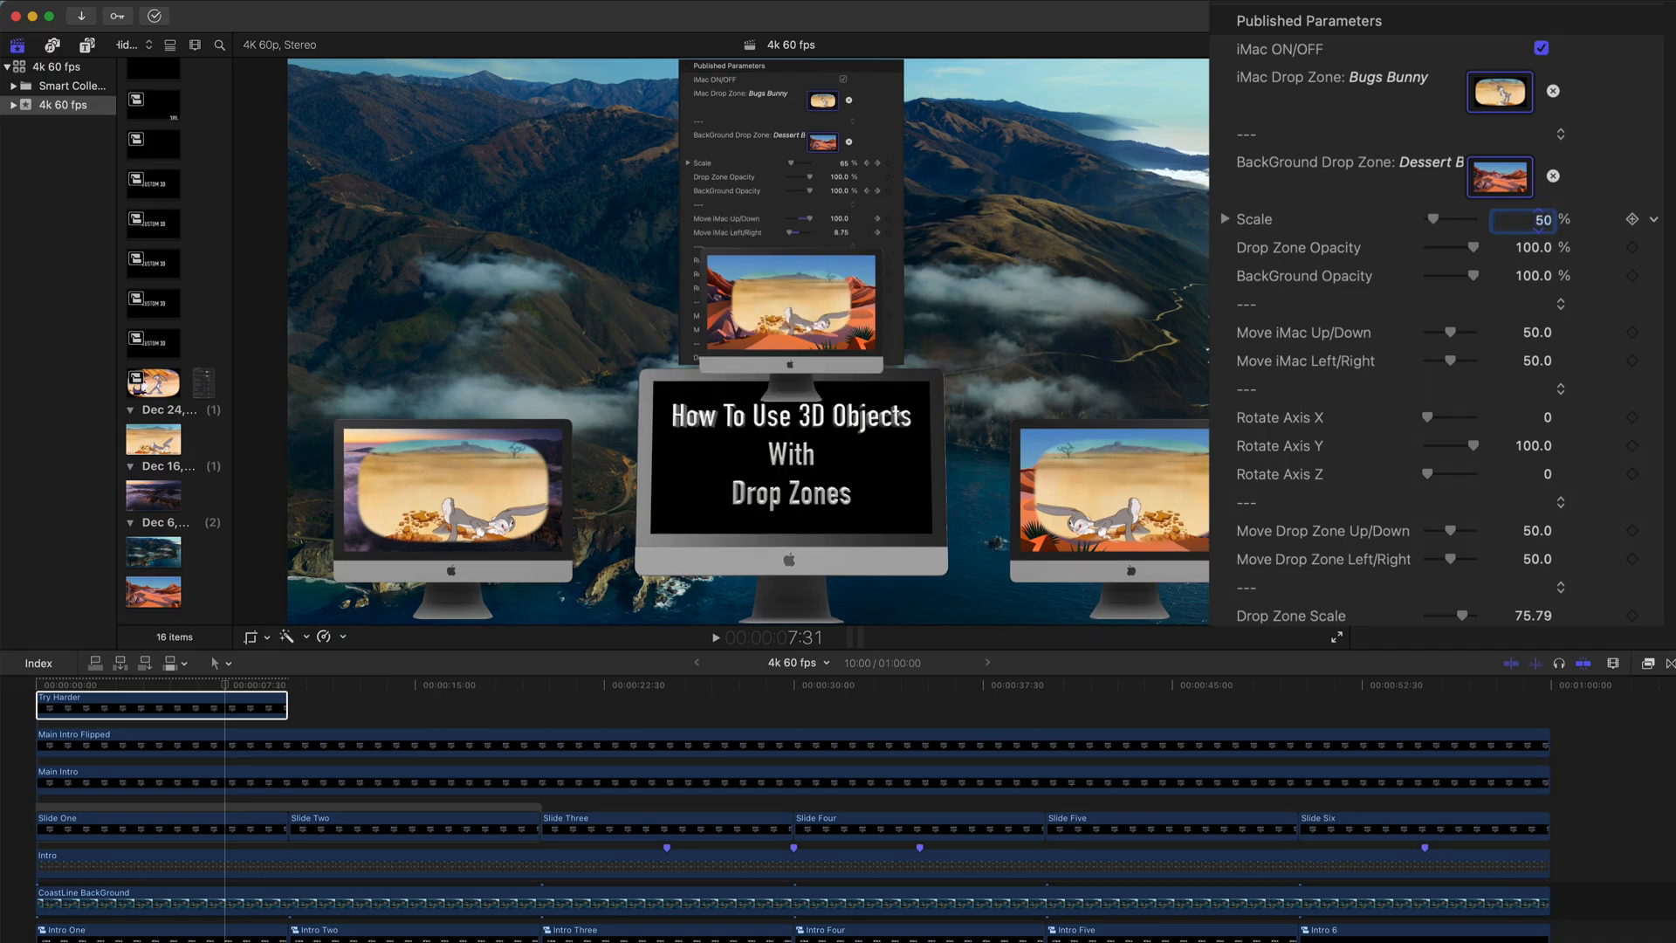
pyautogui.moveTo(1452, 339)
pyautogui.mouseDown()
pyautogui.moveTo(1426, 339)
pyautogui.moveTo(1470, 333)
pyautogui.moveTo(1432, 362)
pyautogui.moveTo(1469, 361)
pyautogui.mouseUp()
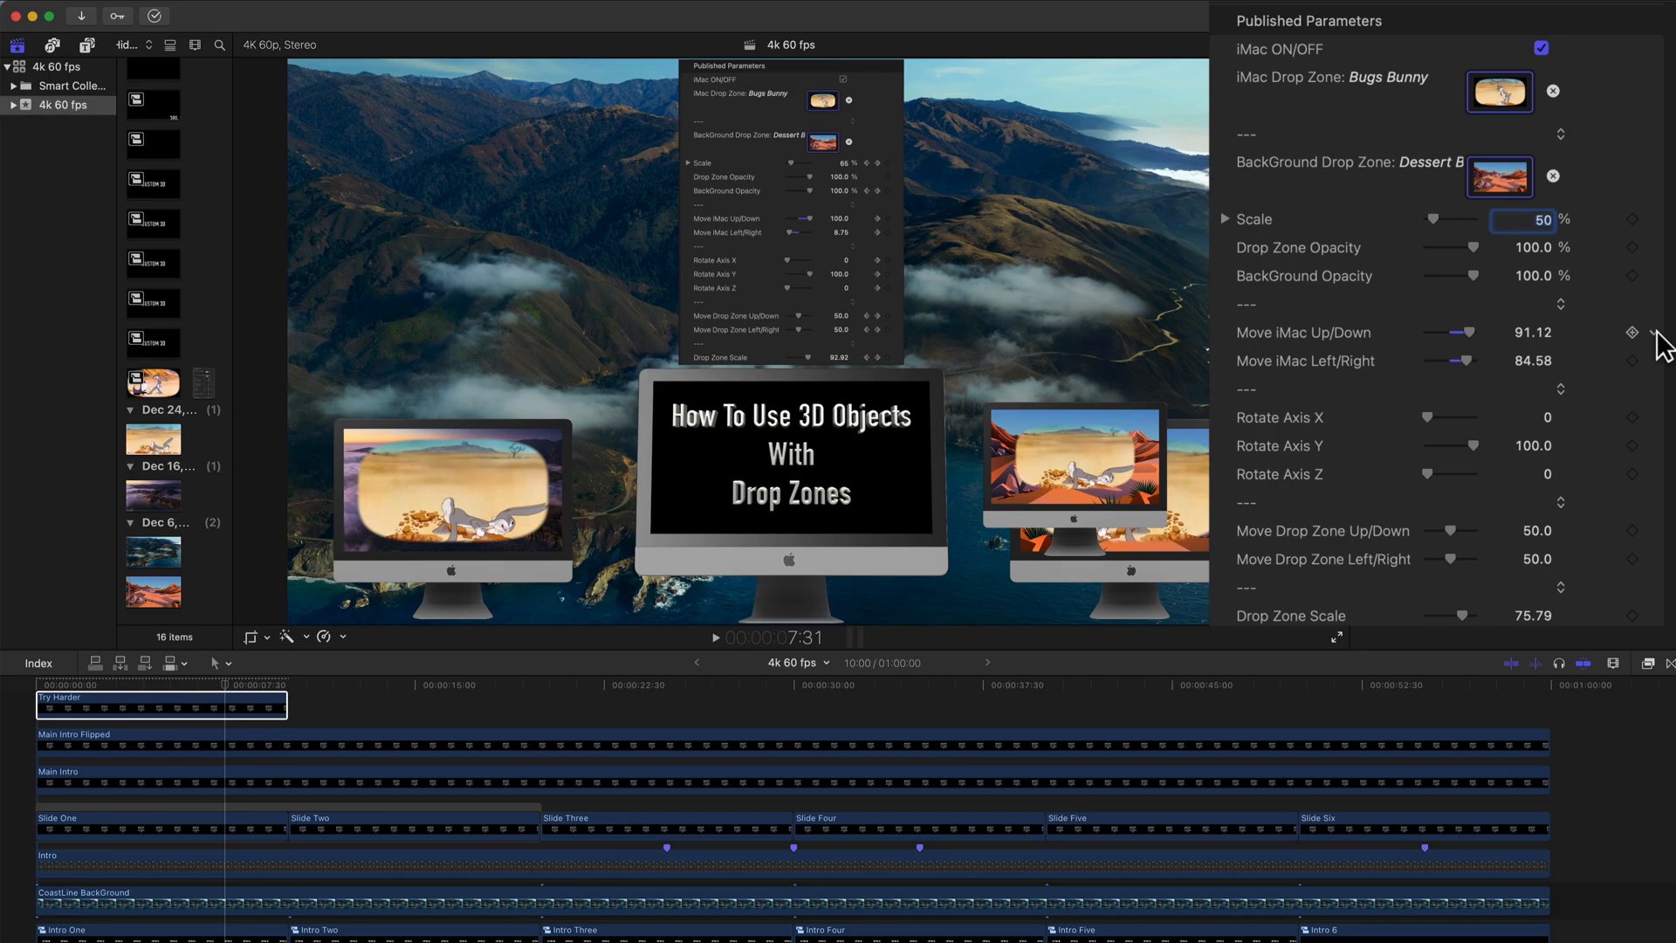
# Step: Reset the Move iMac Up/Down, Move iMac Left/Right and Scale parameters
pyautogui.click(1658, 333)
pyautogui.click(1652, 348)
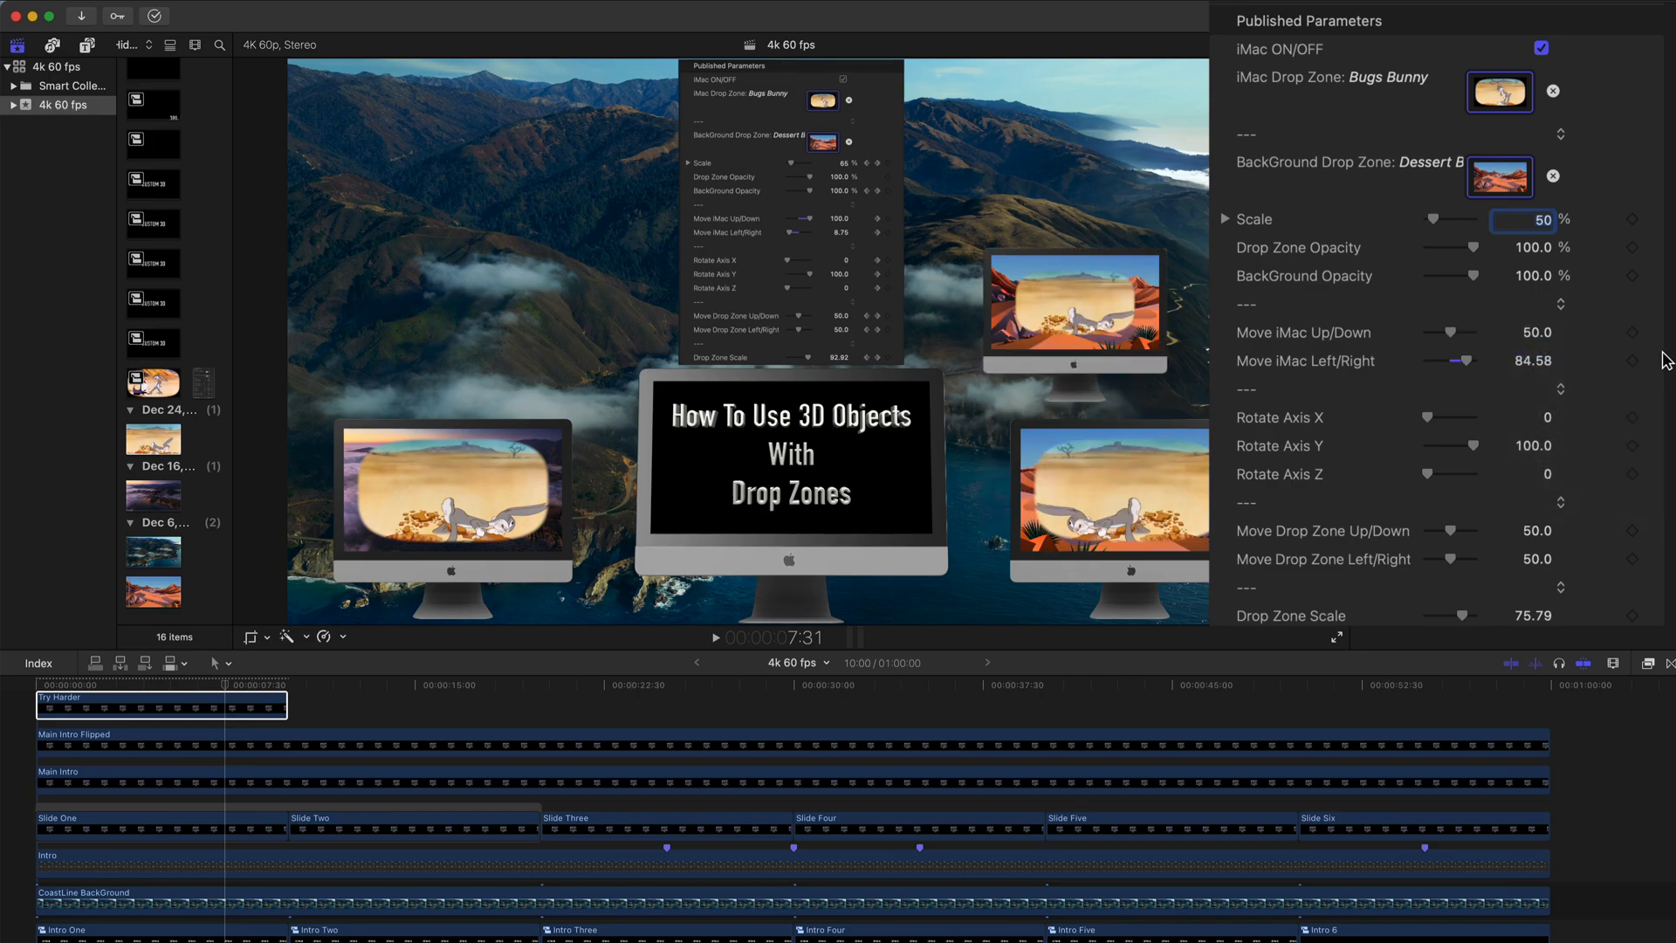
pyautogui.click(1655, 366)
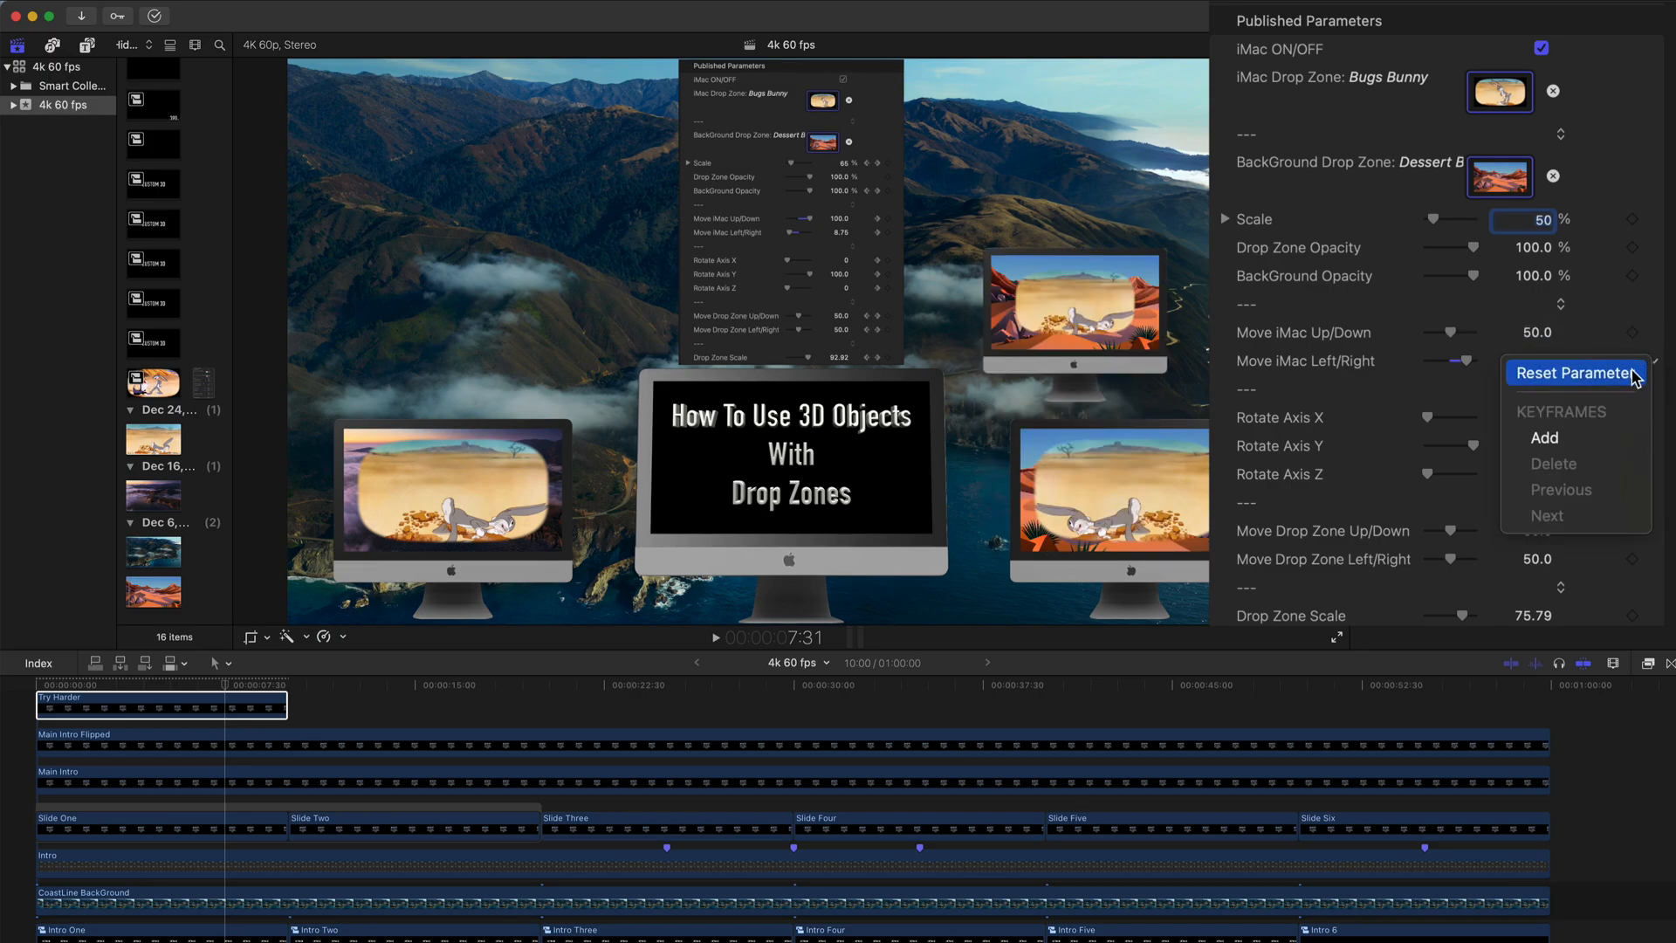
pyautogui.click(1633, 373)
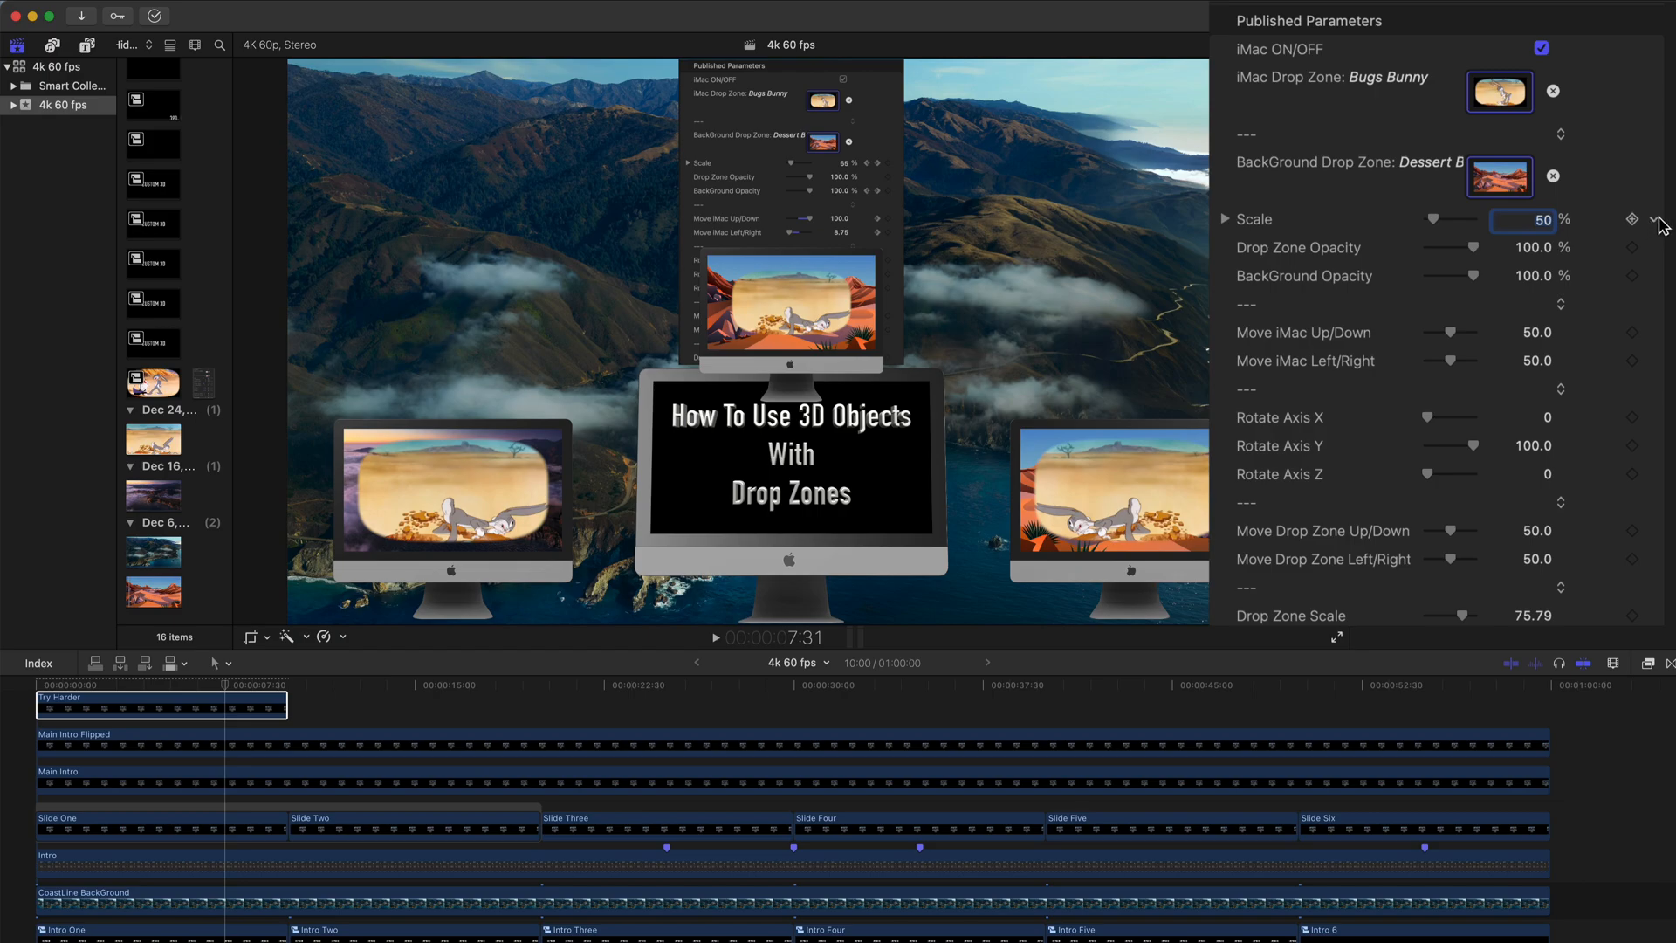
pyautogui.click(1658, 219)
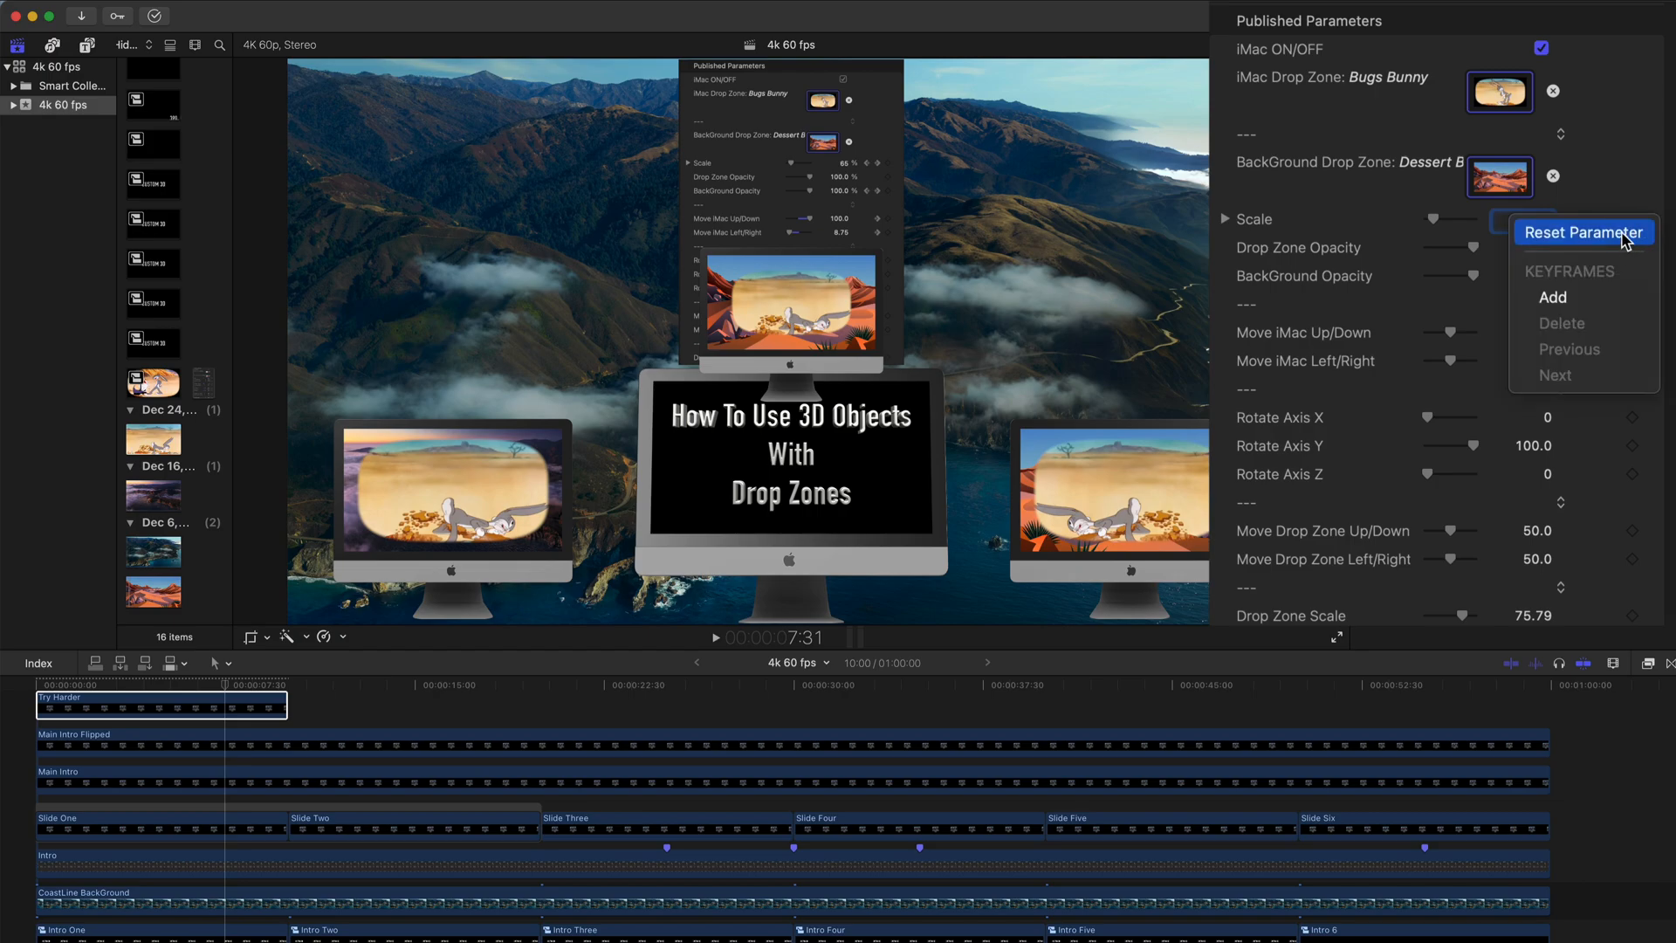
pyautogui.click(1625, 241)
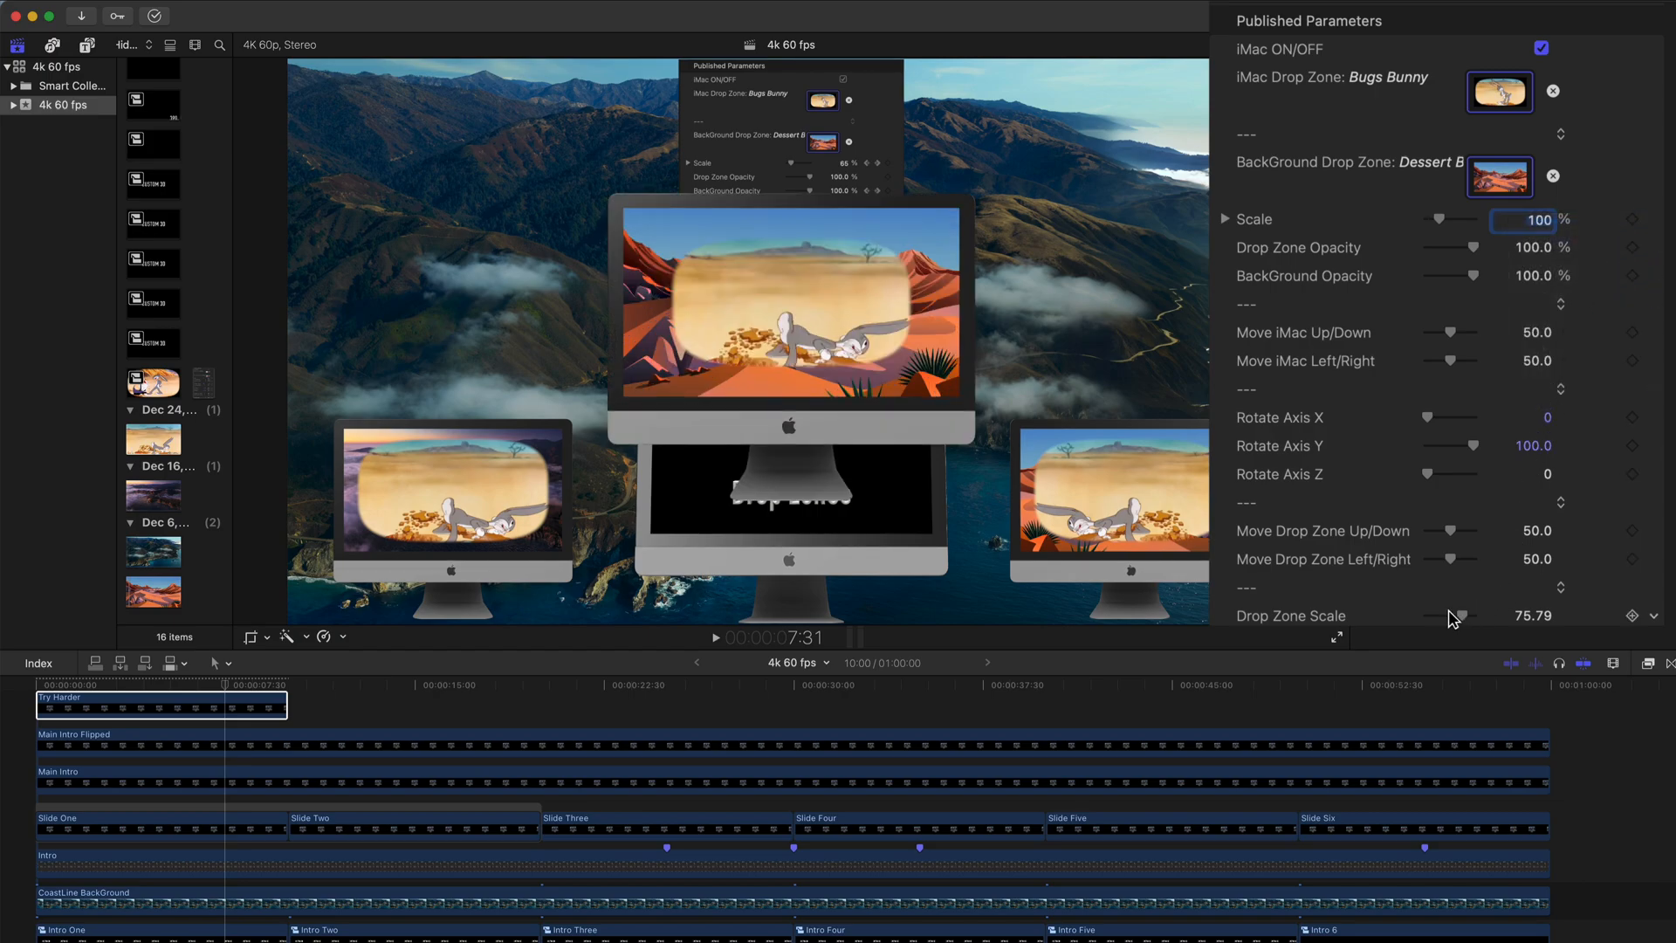
# Step: Set Drop Zone Scale to about 39, test Rotate Axis X, and set Rotate Axis Y to 0 and Rotate Axis Z to 100
pyautogui.moveTo(1464, 620); pyautogui.dragTo(1442, 621)
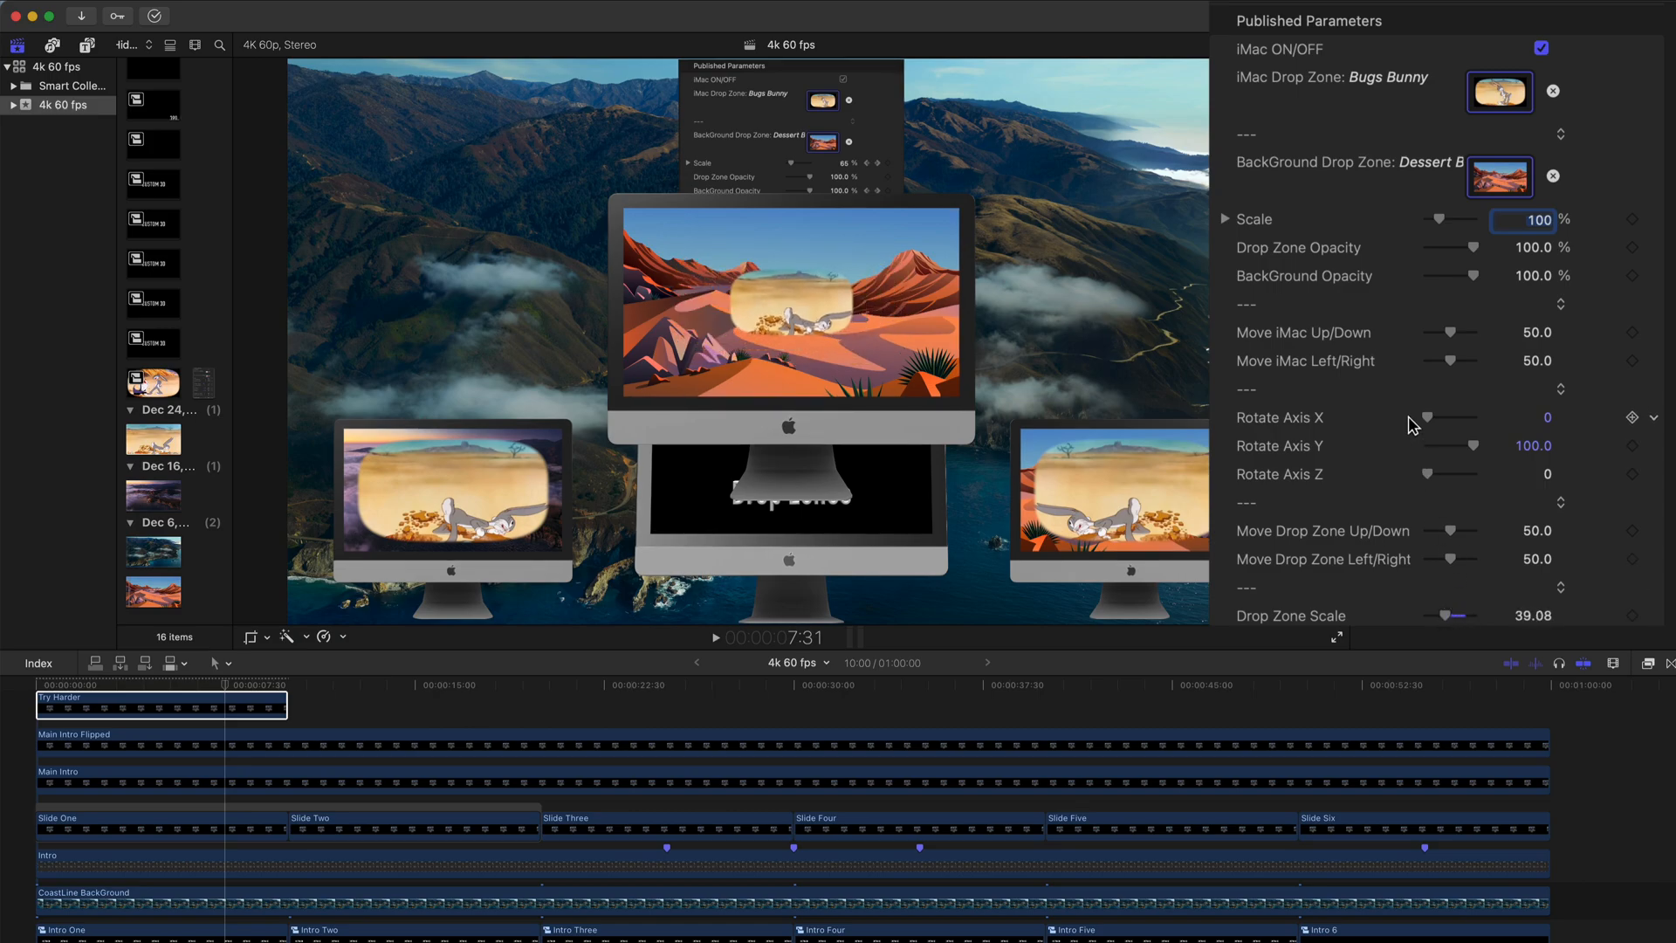
pyautogui.moveTo(1428, 422)
pyautogui.mouseDown()
pyautogui.moveTo(1482, 422)
pyautogui.moveTo(1427, 429)
pyautogui.mouseUp()
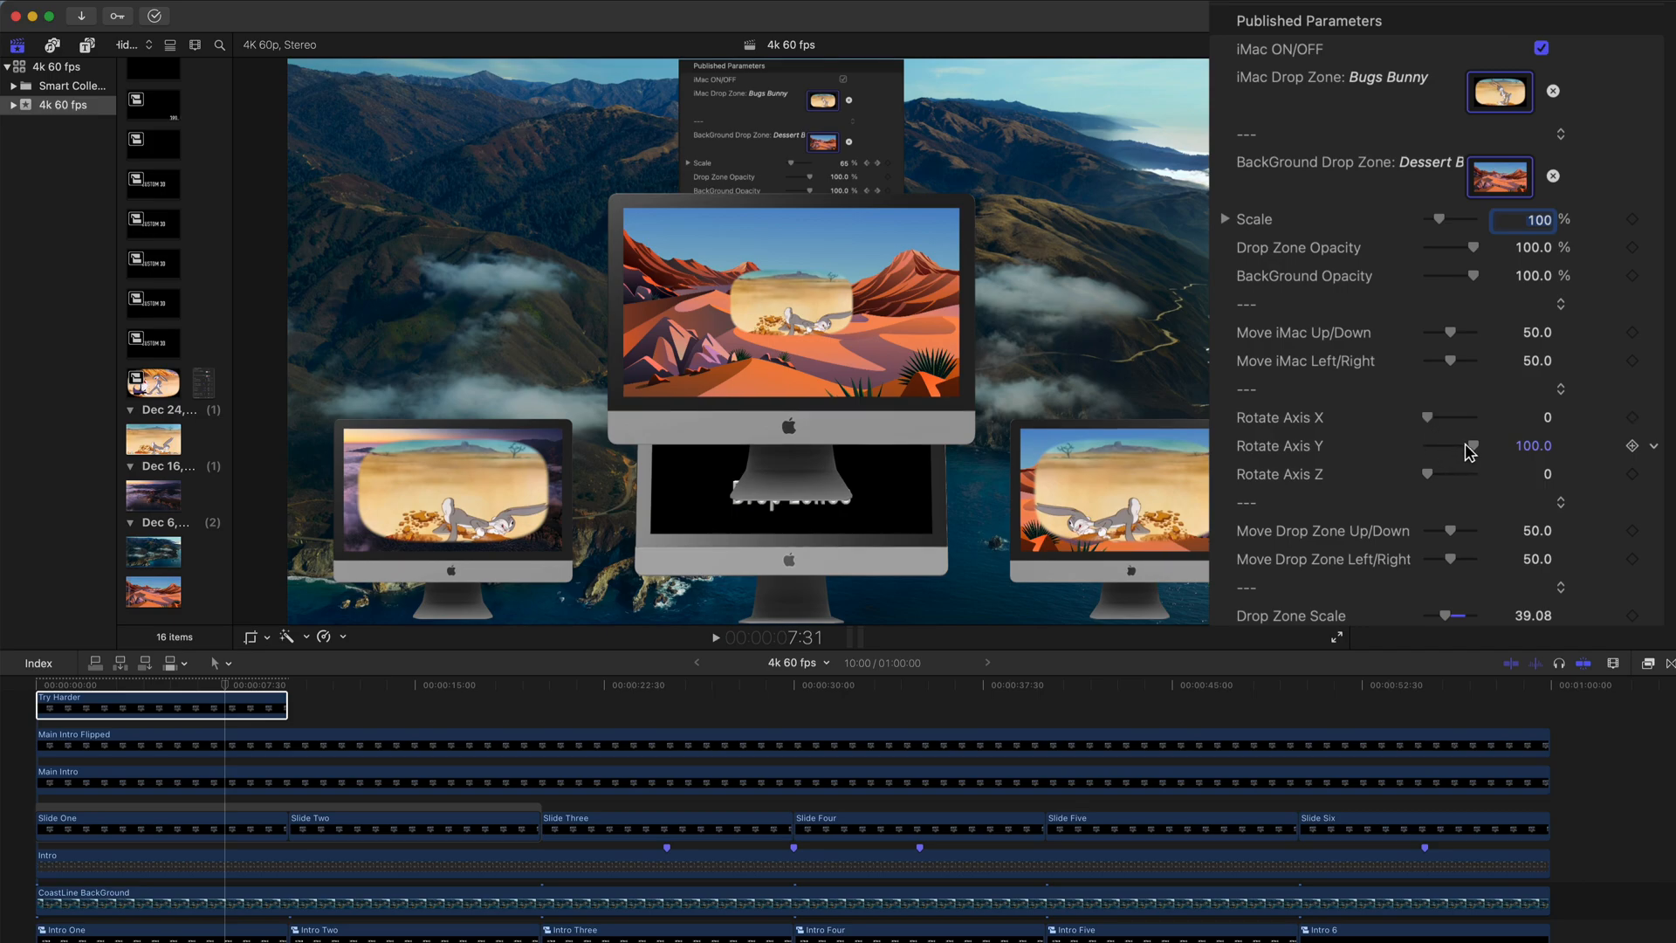
pyautogui.moveTo(1472, 447); pyautogui.dragTo(1403, 450)
pyautogui.moveTo(1425, 472); pyautogui.dragTo(1478, 472)
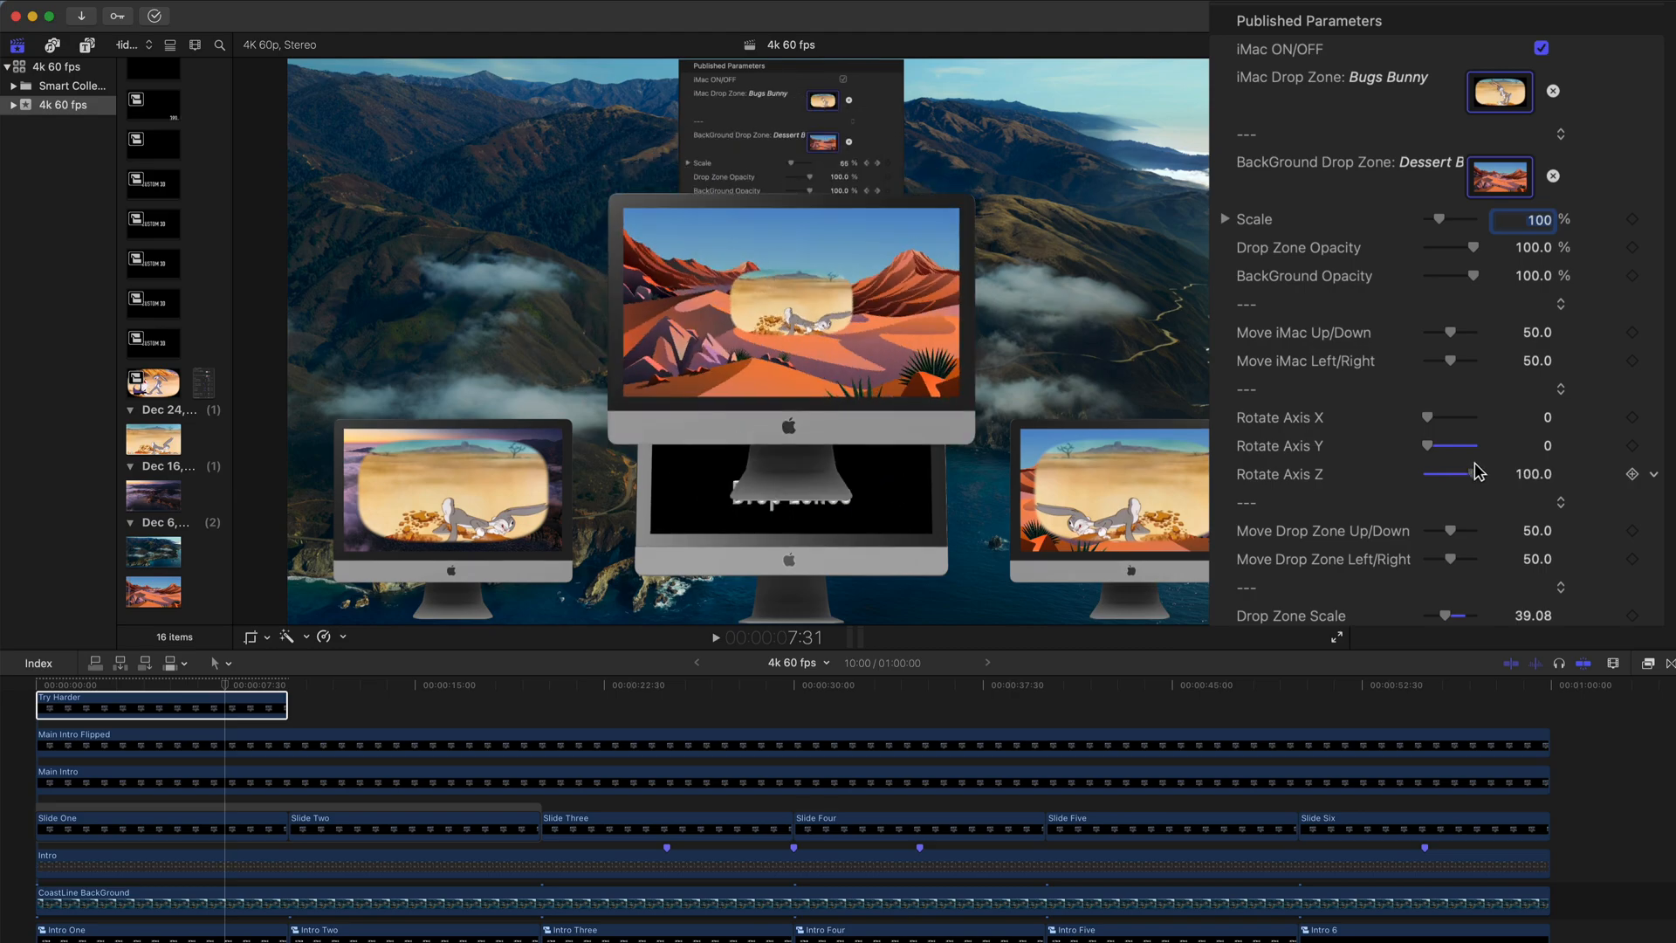
# Step: Try moving the drop zone to about 58 Up/Down and about 63 Left/Right
pyautogui.moveTo(1452, 535)
pyautogui.mouseDown()
pyautogui.moveTo(1432, 535)
pyautogui.moveTo(1460, 556)
pyautogui.mouseUp()
pyautogui.click(1449, 530)
pyautogui.click(1447, 559)
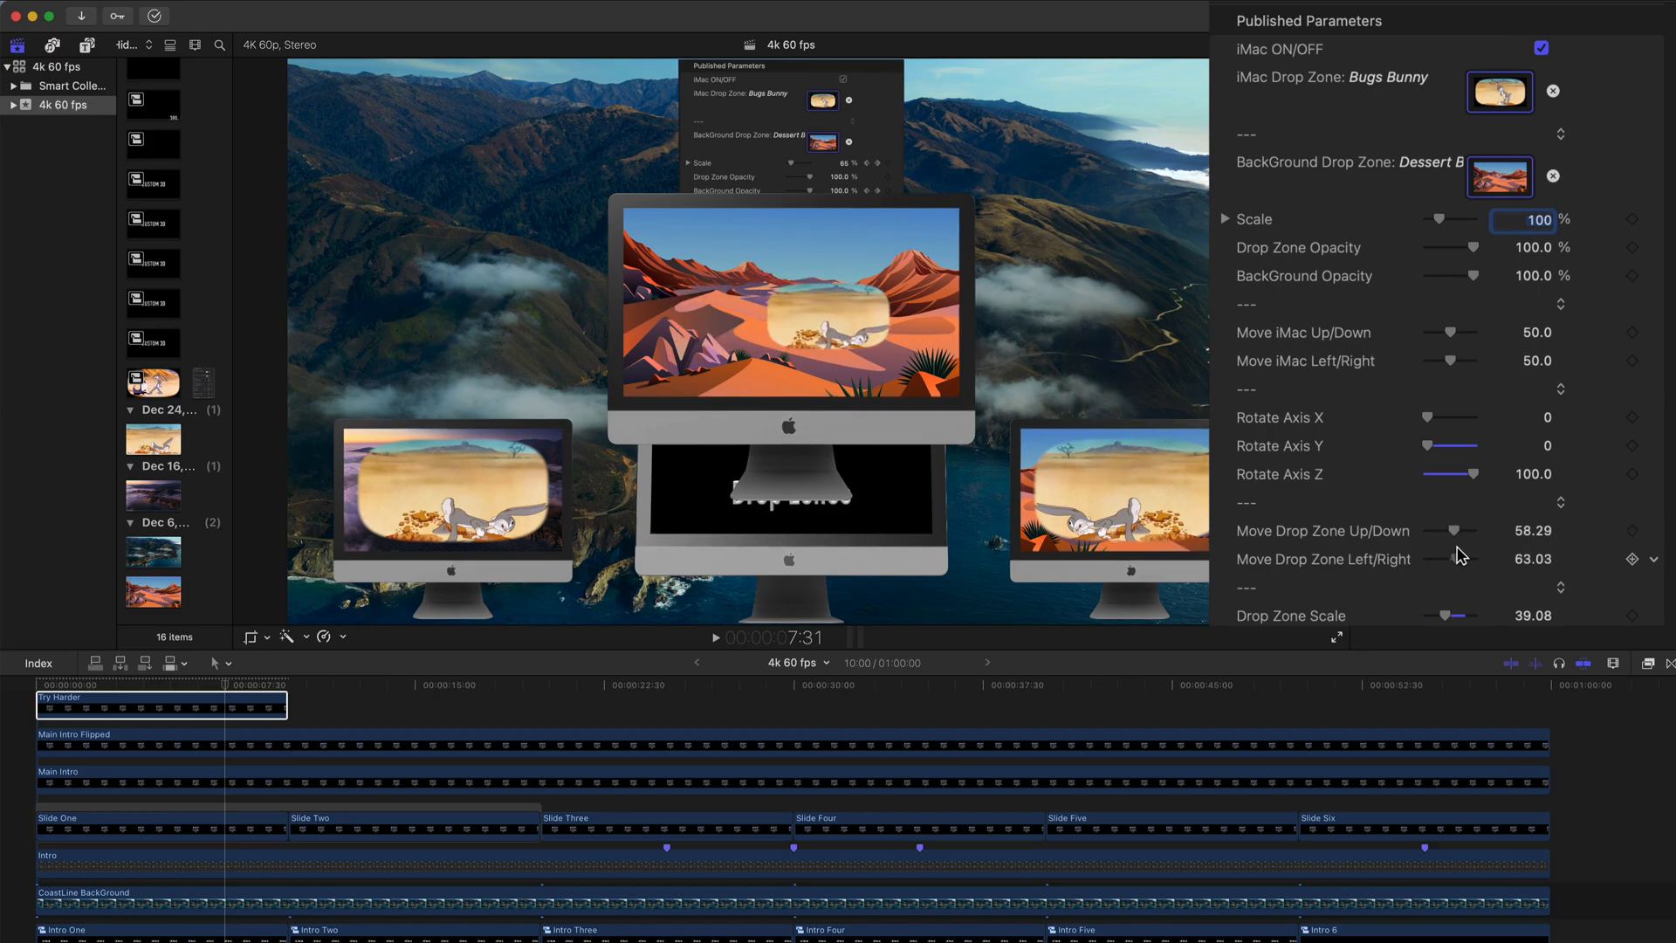
# Step: Reset the Move Drop Zone Up/Down and Move Drop Zone Left/Right parameters and set Drop Zone Scale to 100
pyautogui.click(1654, 532)
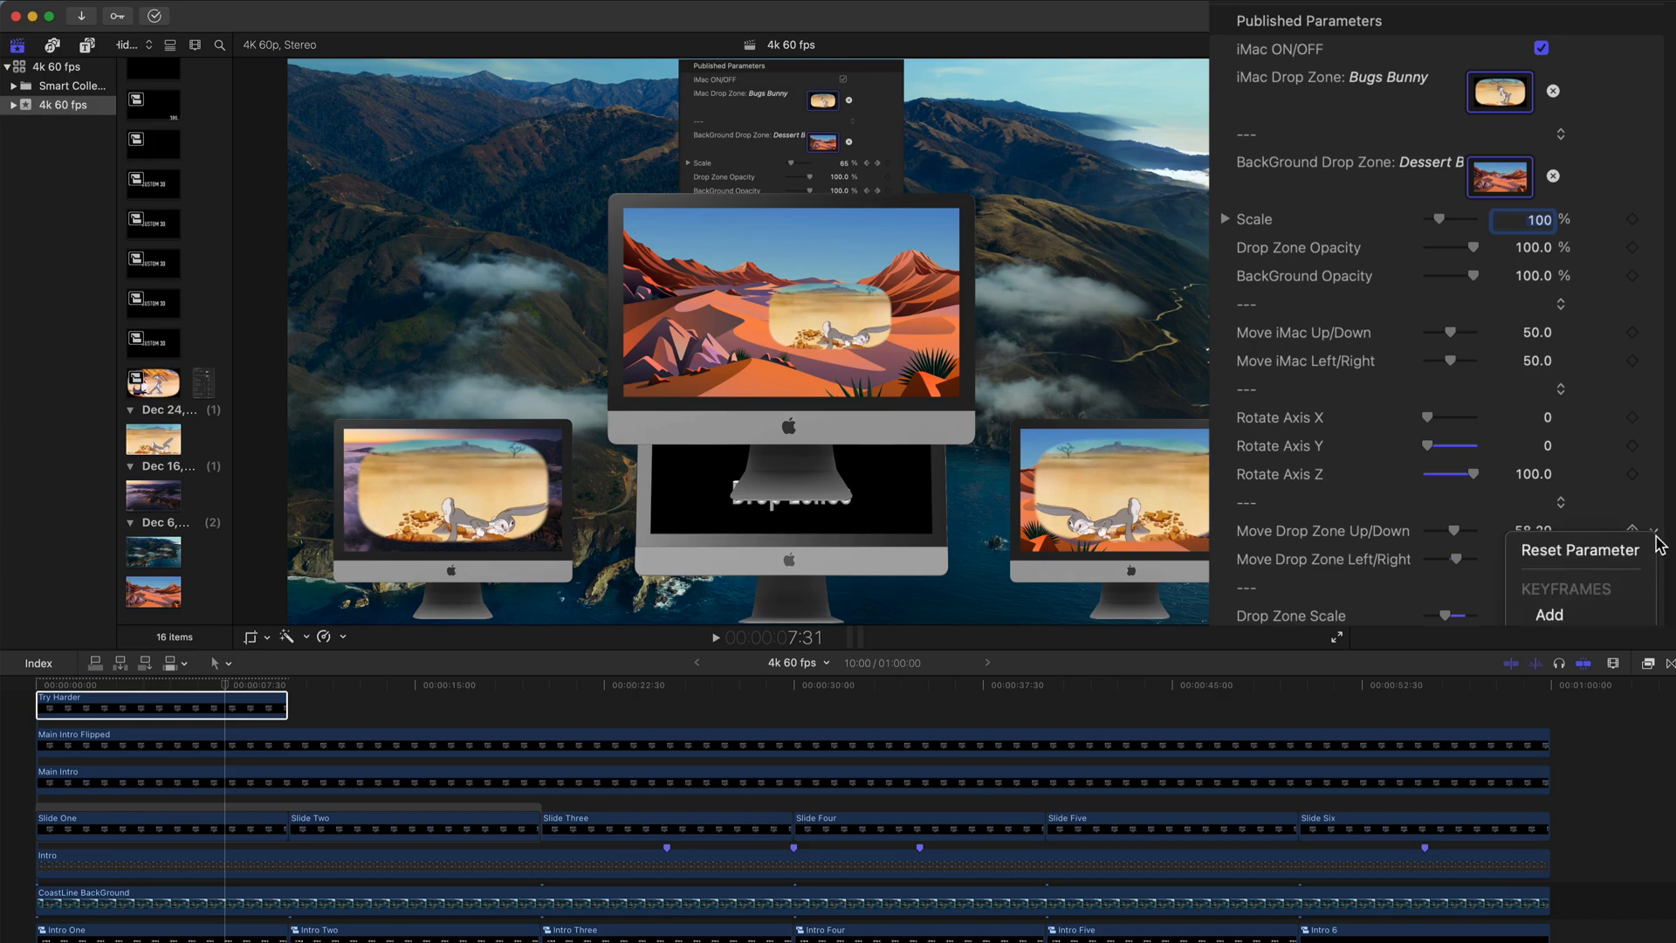
pyautogui.click(1617, 552)
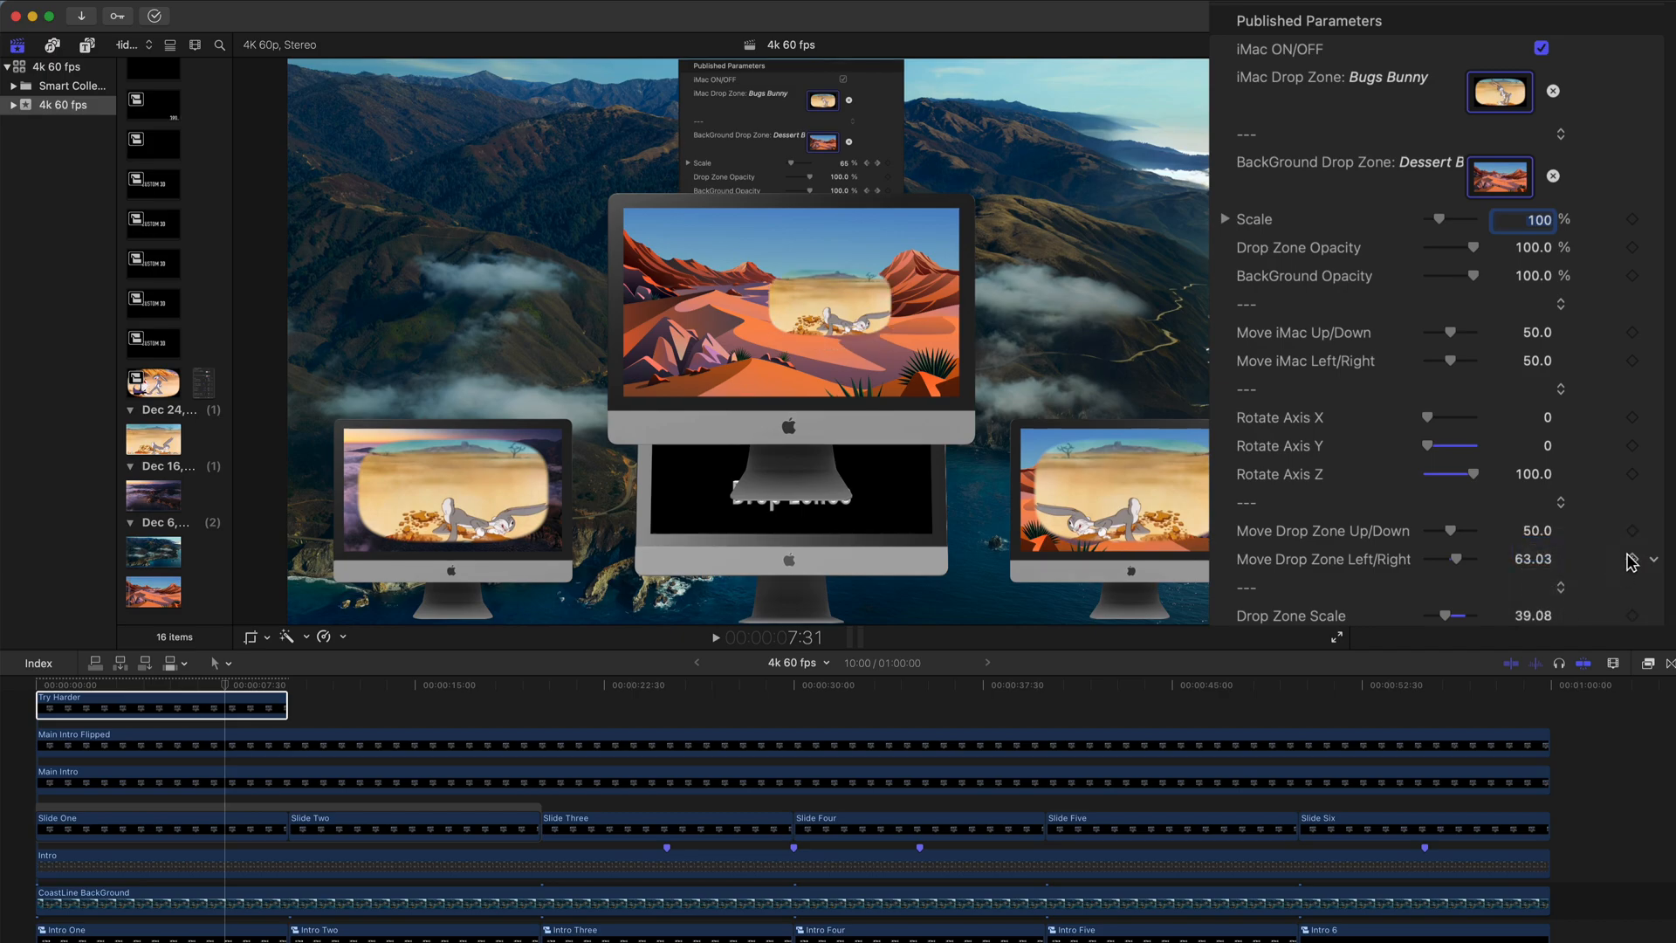
pyautogui.click(1654, 562)
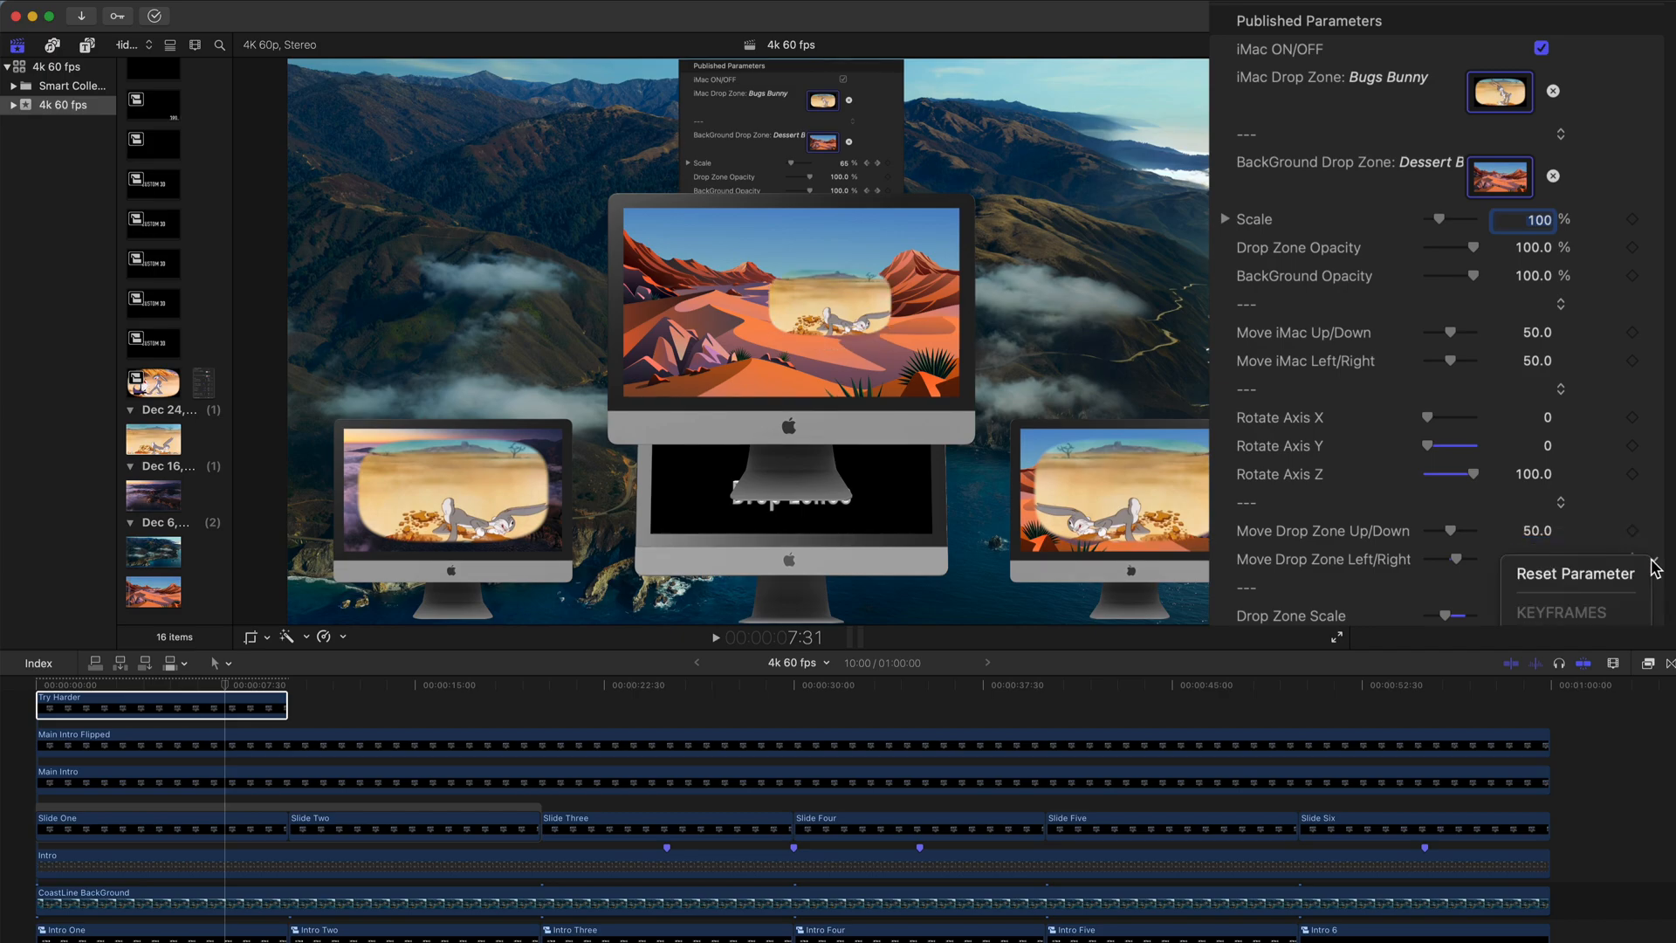
pyautogui.click(1599, 575)
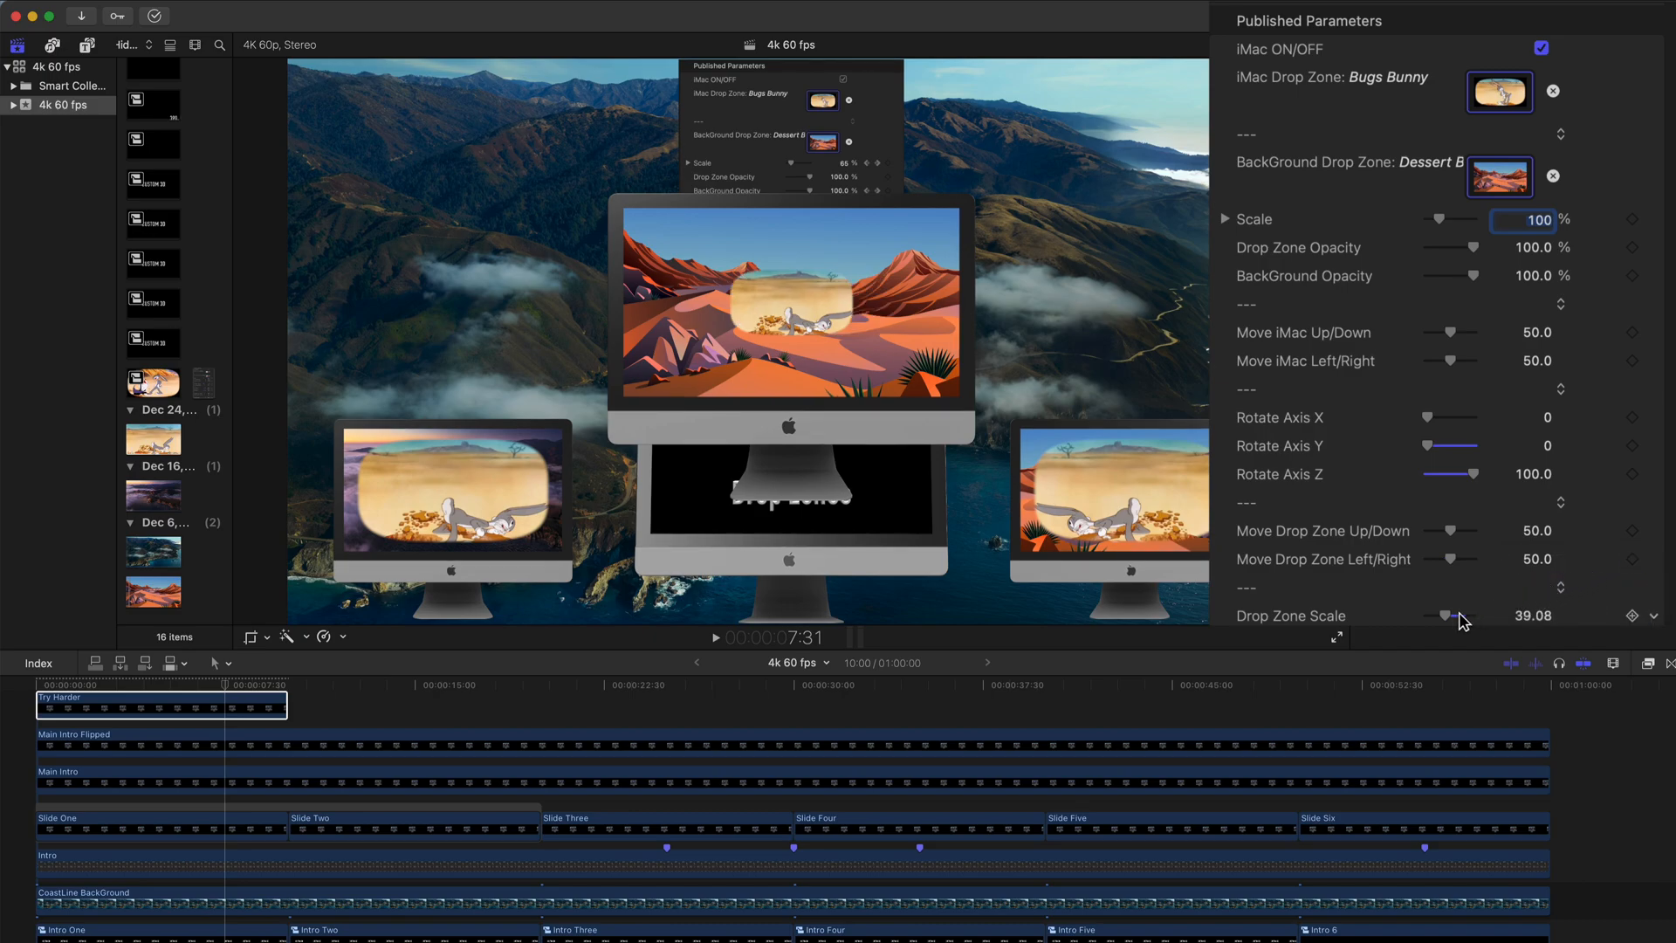
pyautogui.moveTo(1470, 616); pyautogui.dragTo(1515, 611)
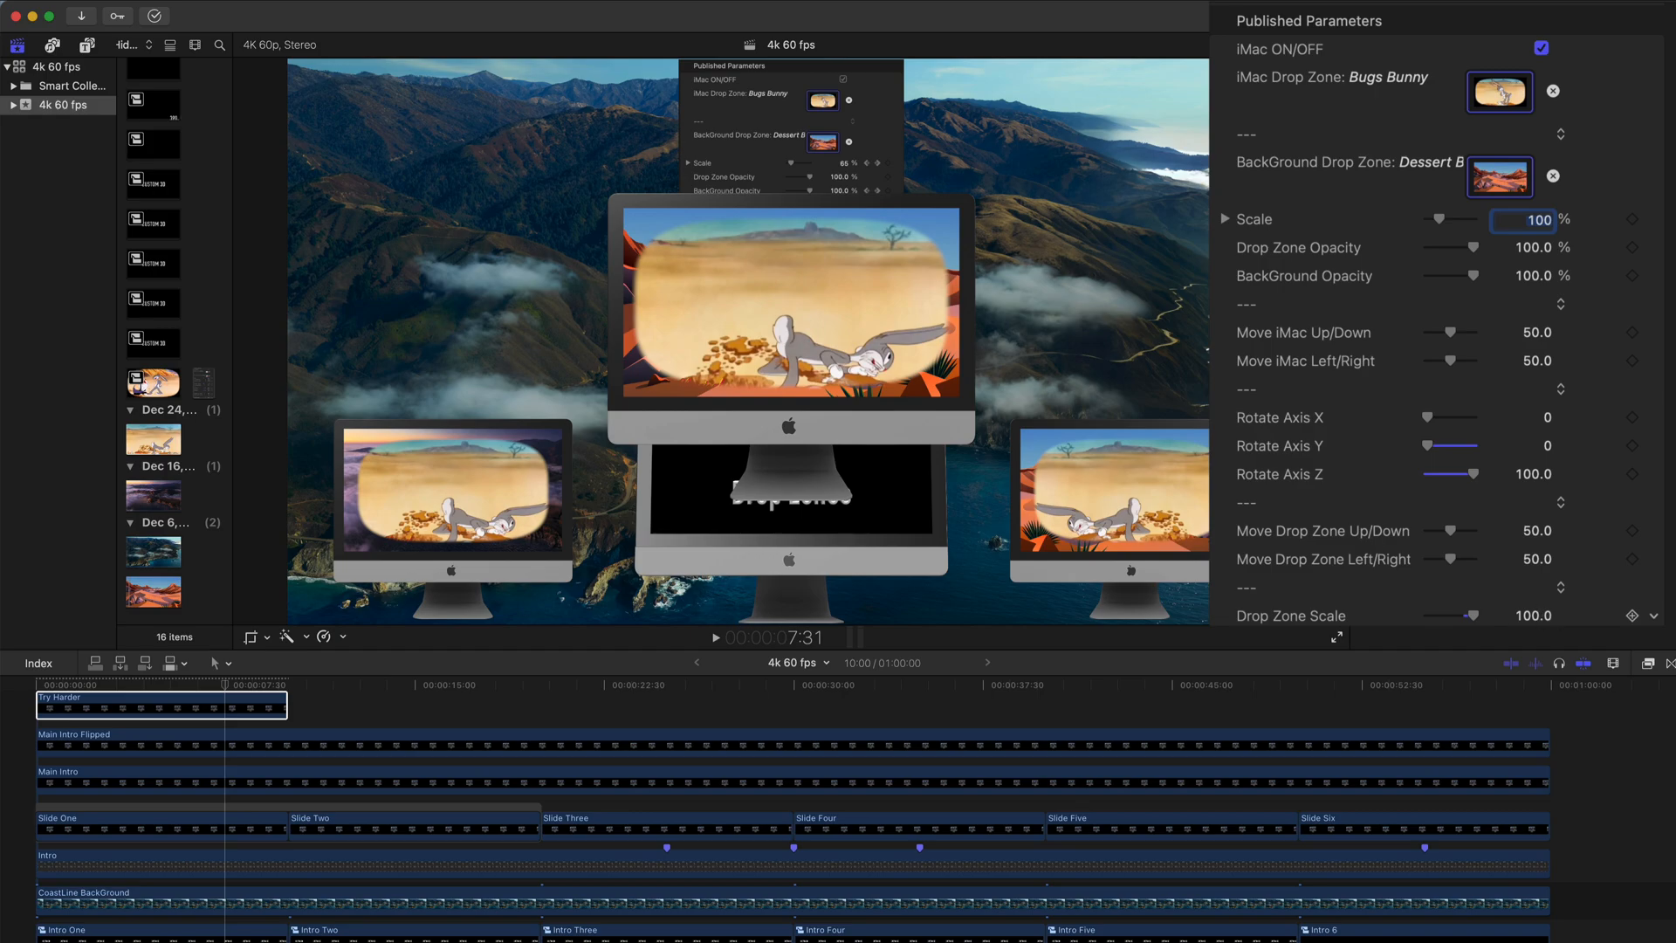
# Step: Delete the Try Harder clip from the timeline and play the project full screen from the beginning
pyautogui.click(138, 706)
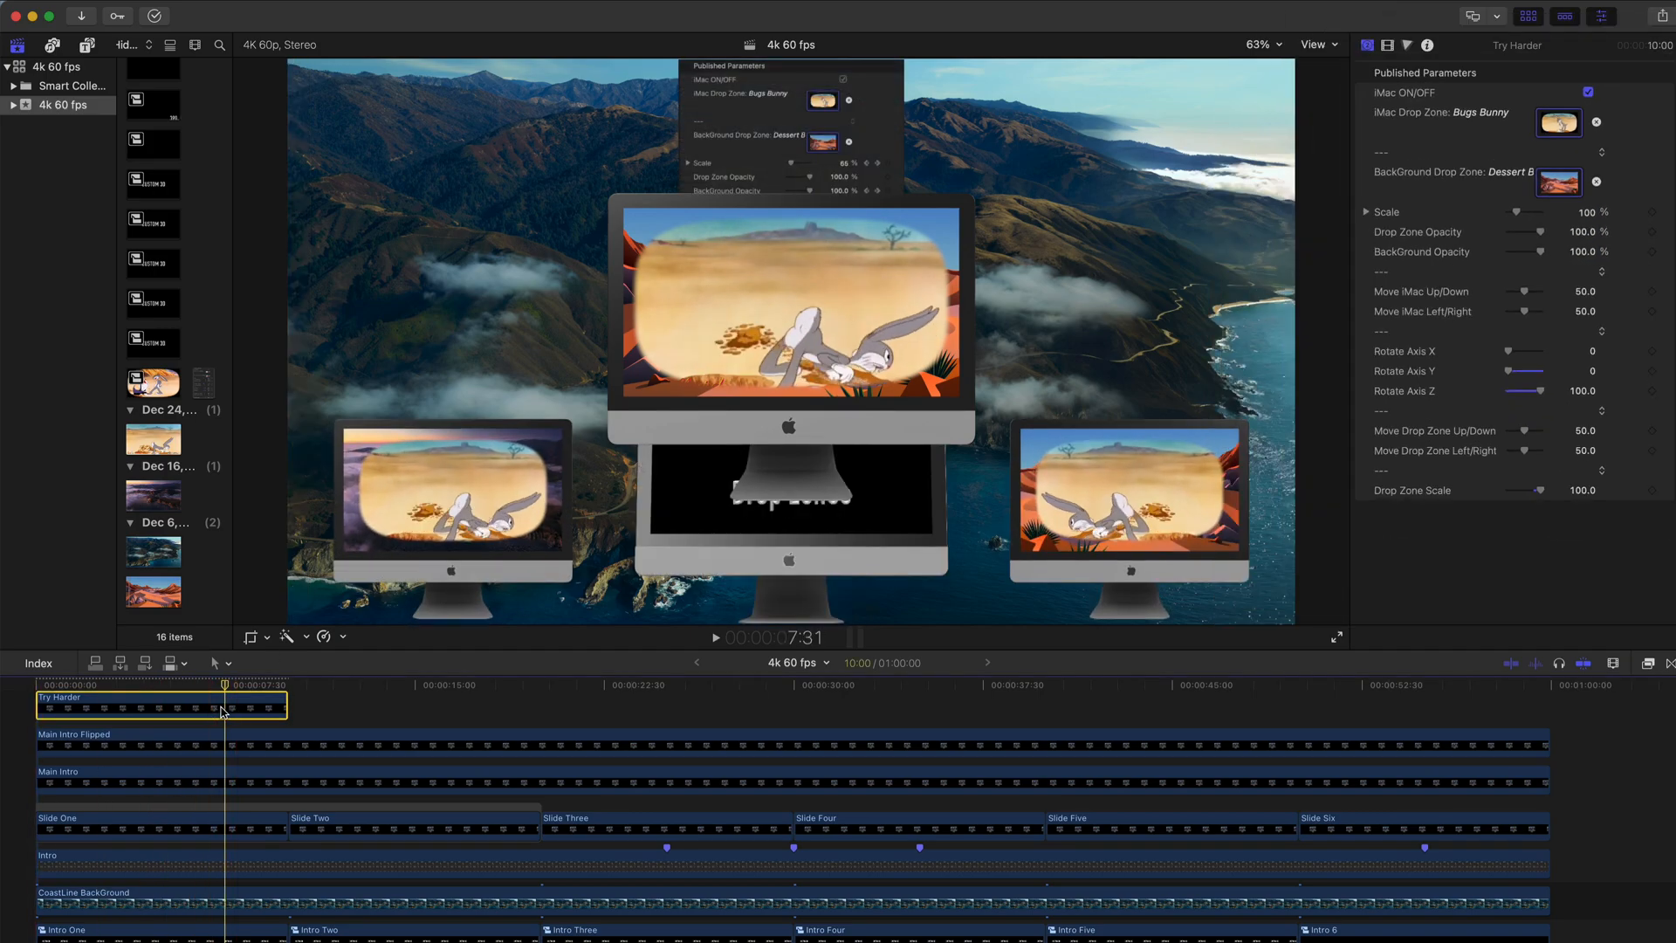
pyautogui.press('Delete')
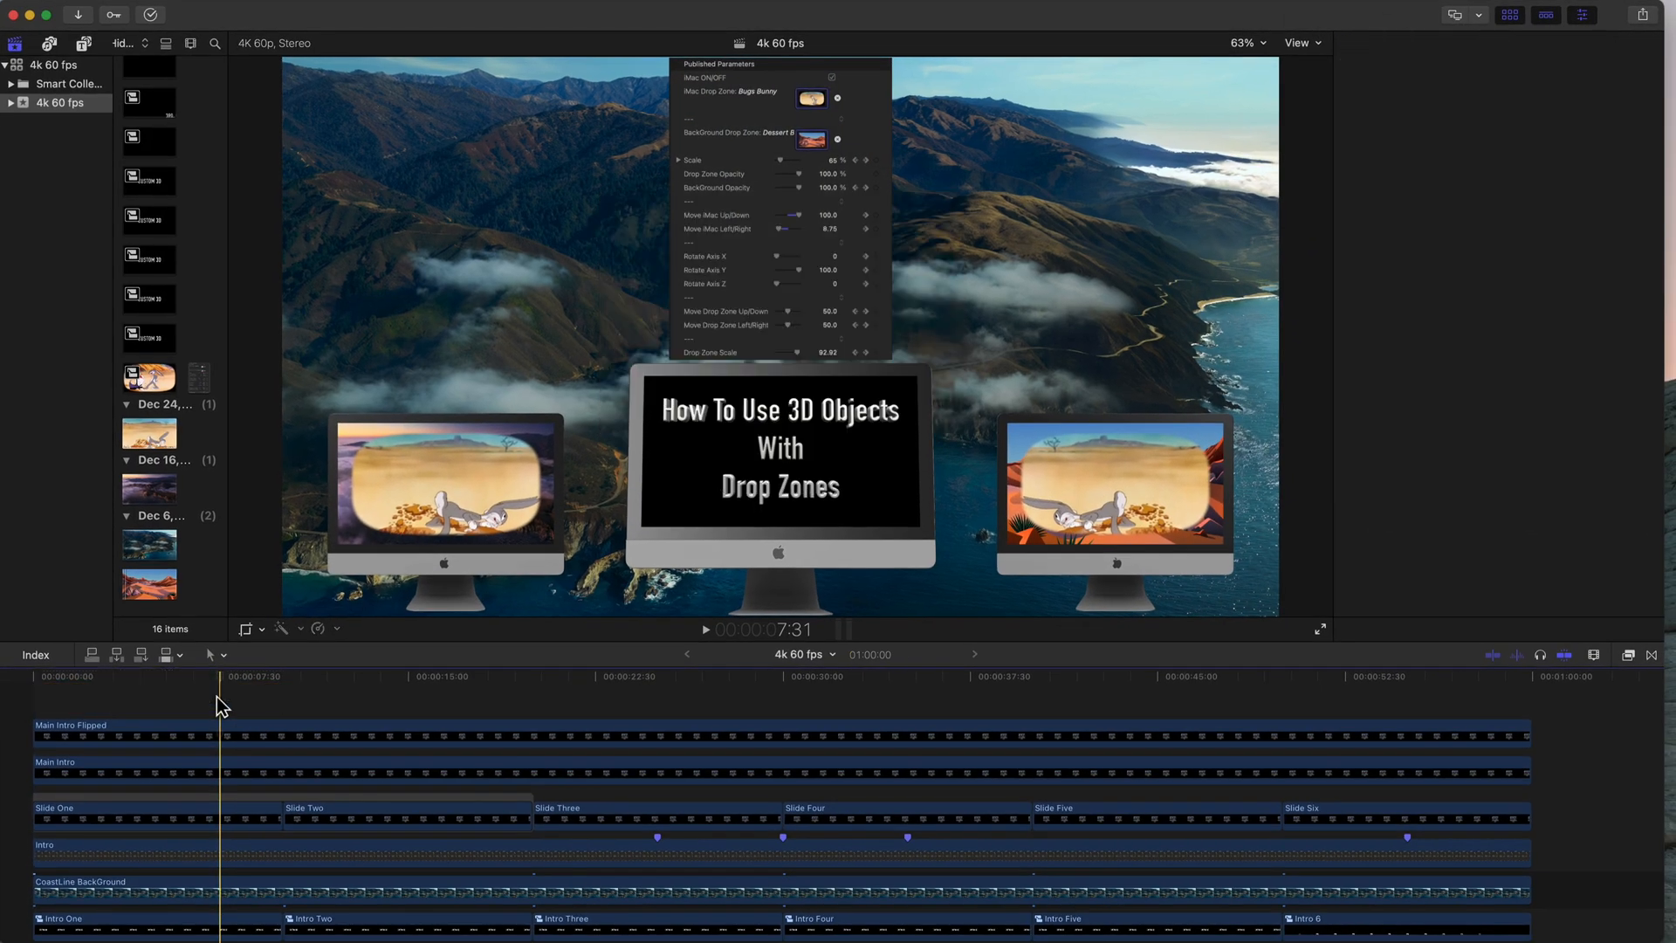
pyautogui.click(31, 698)
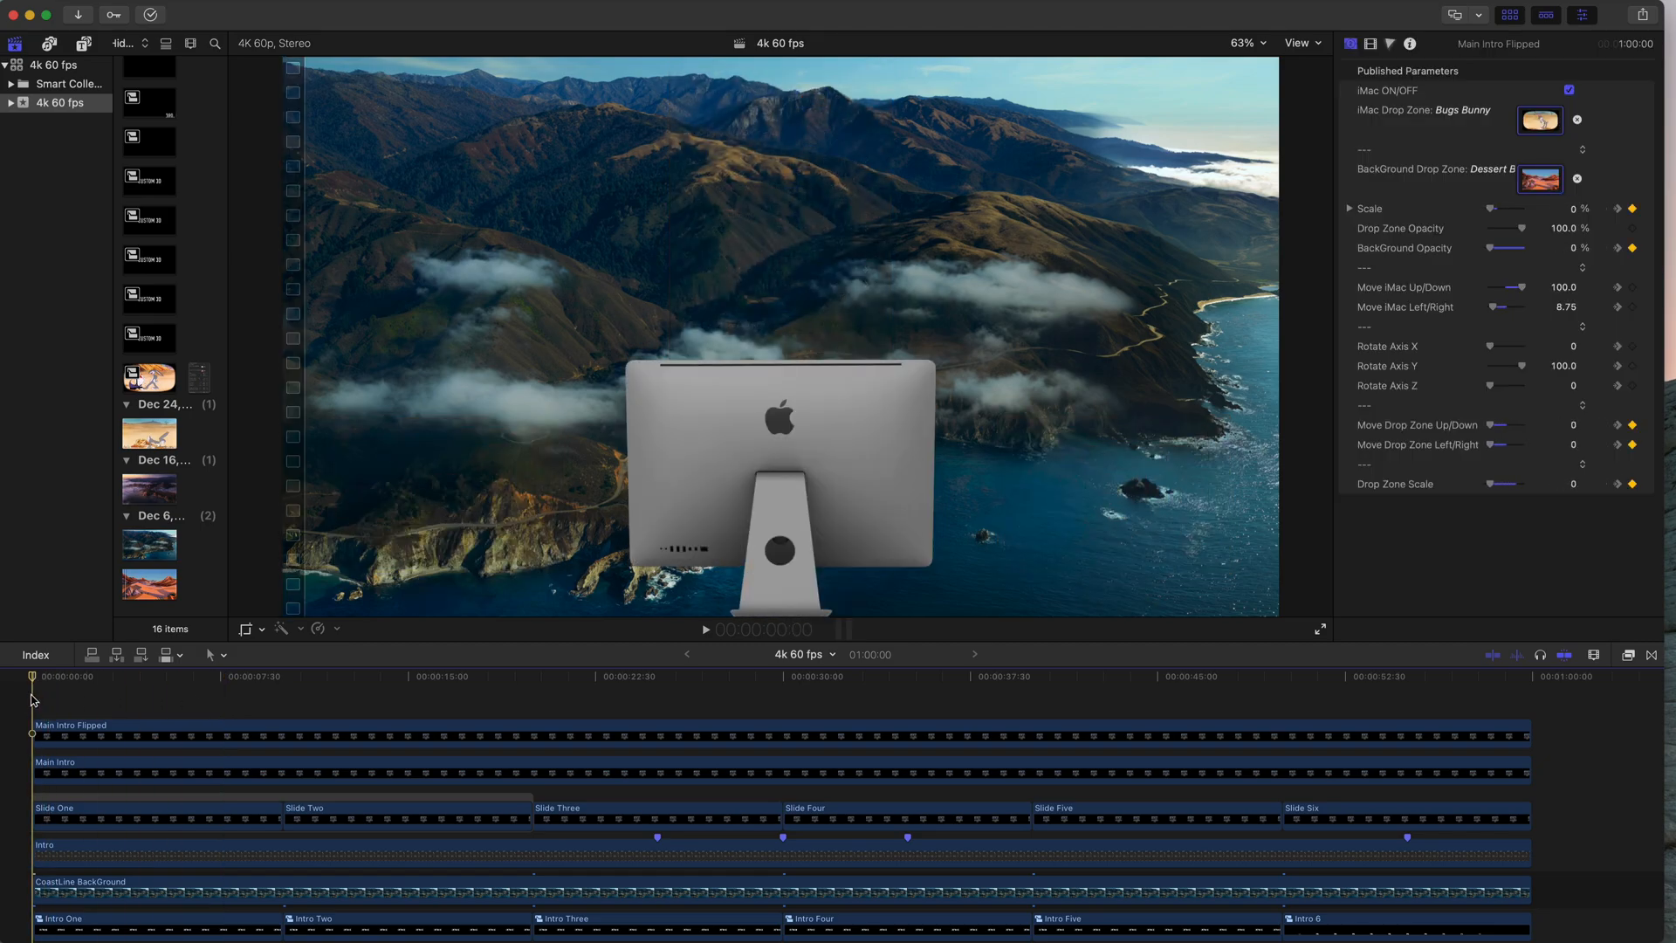
pyautogui.click(1324, 630)
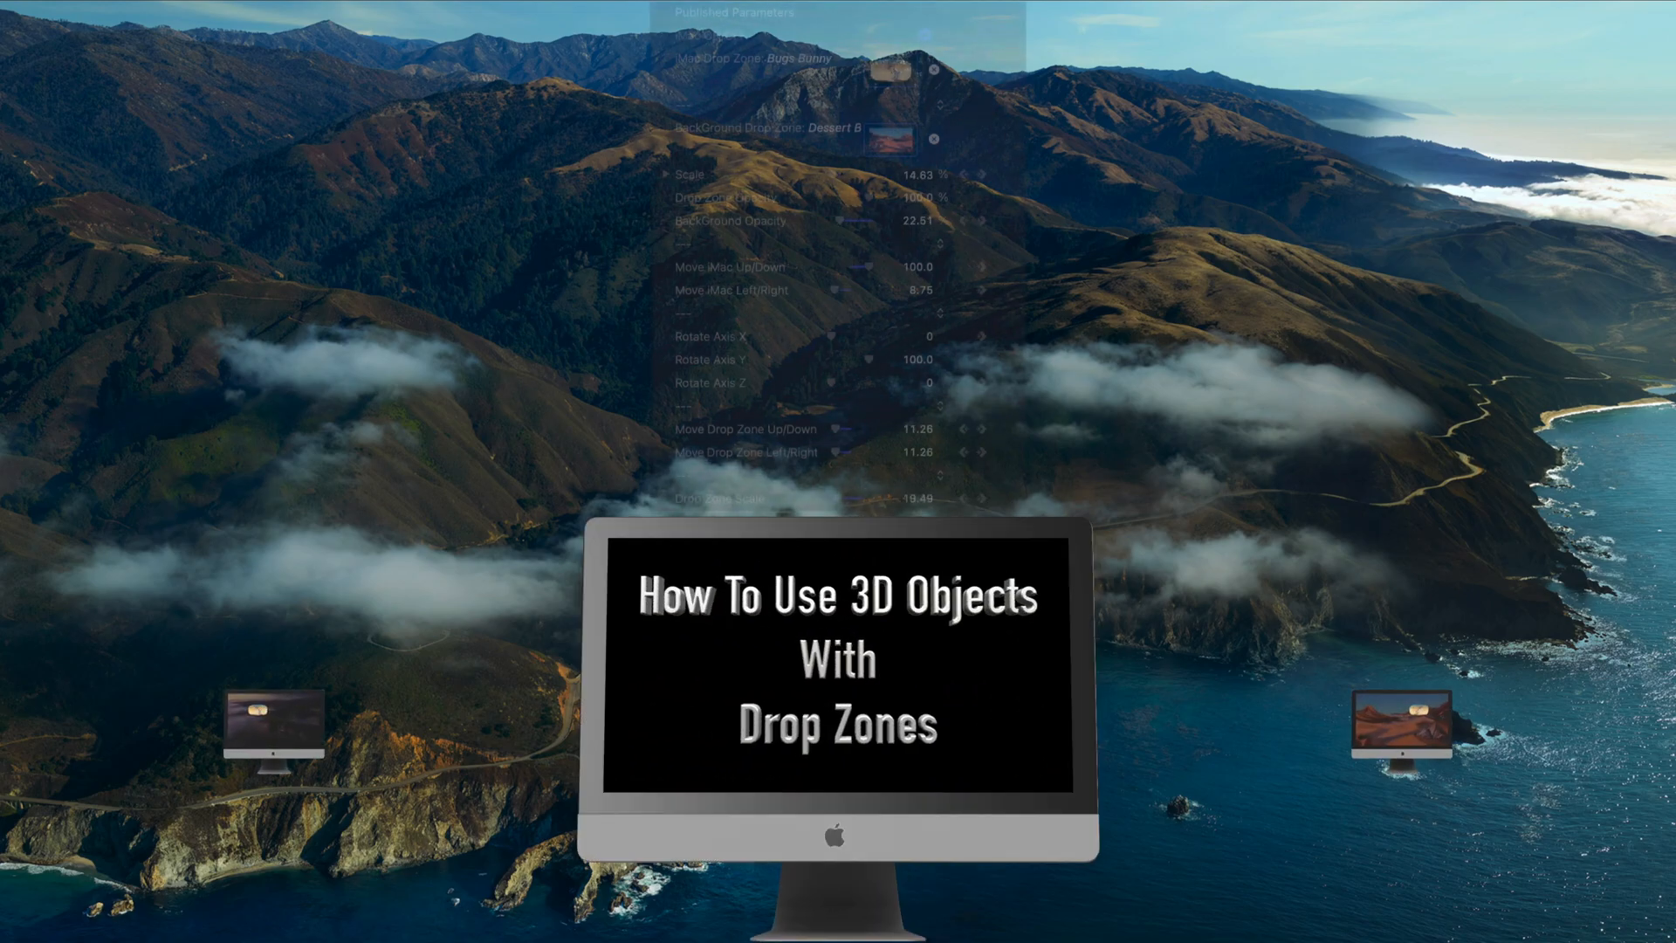